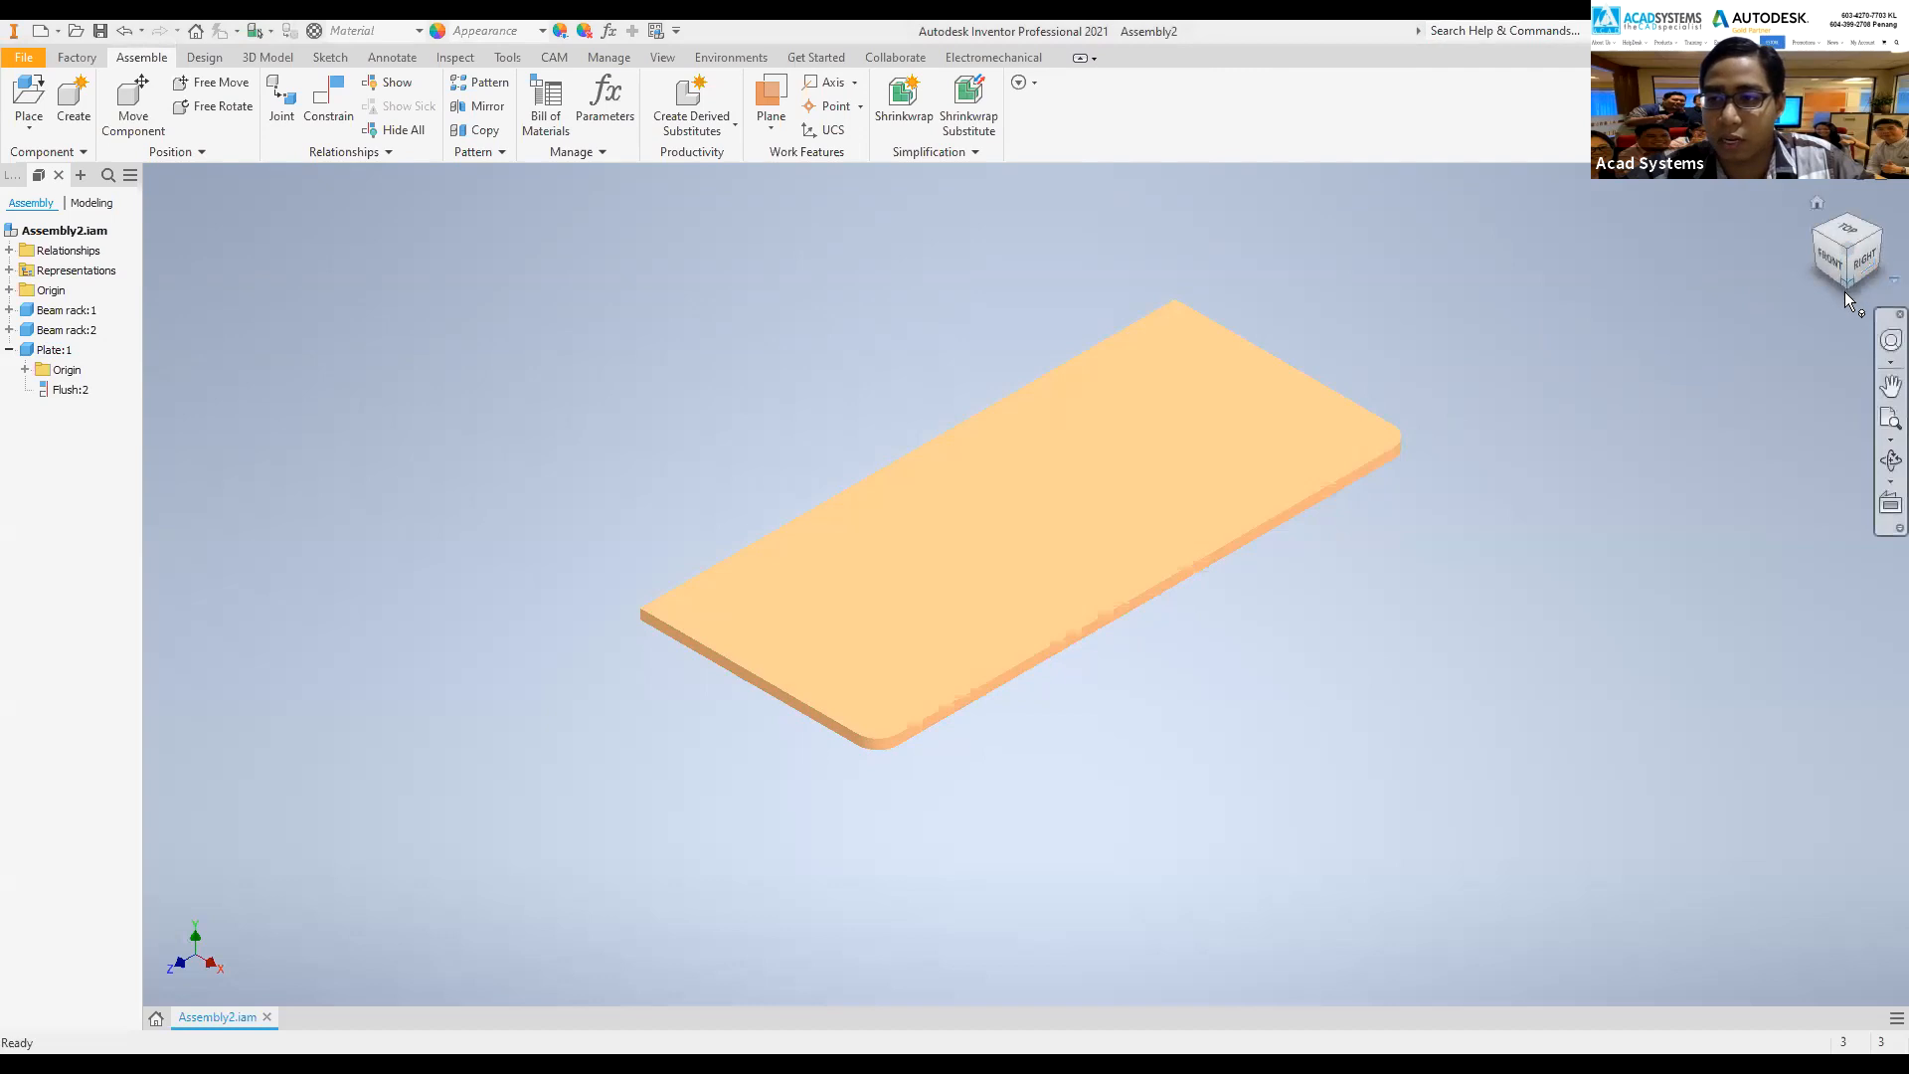
- Open the second Beam rack component of the assembly as its own part file
{"action": "left_click", "coordinate": [1845, 289]}
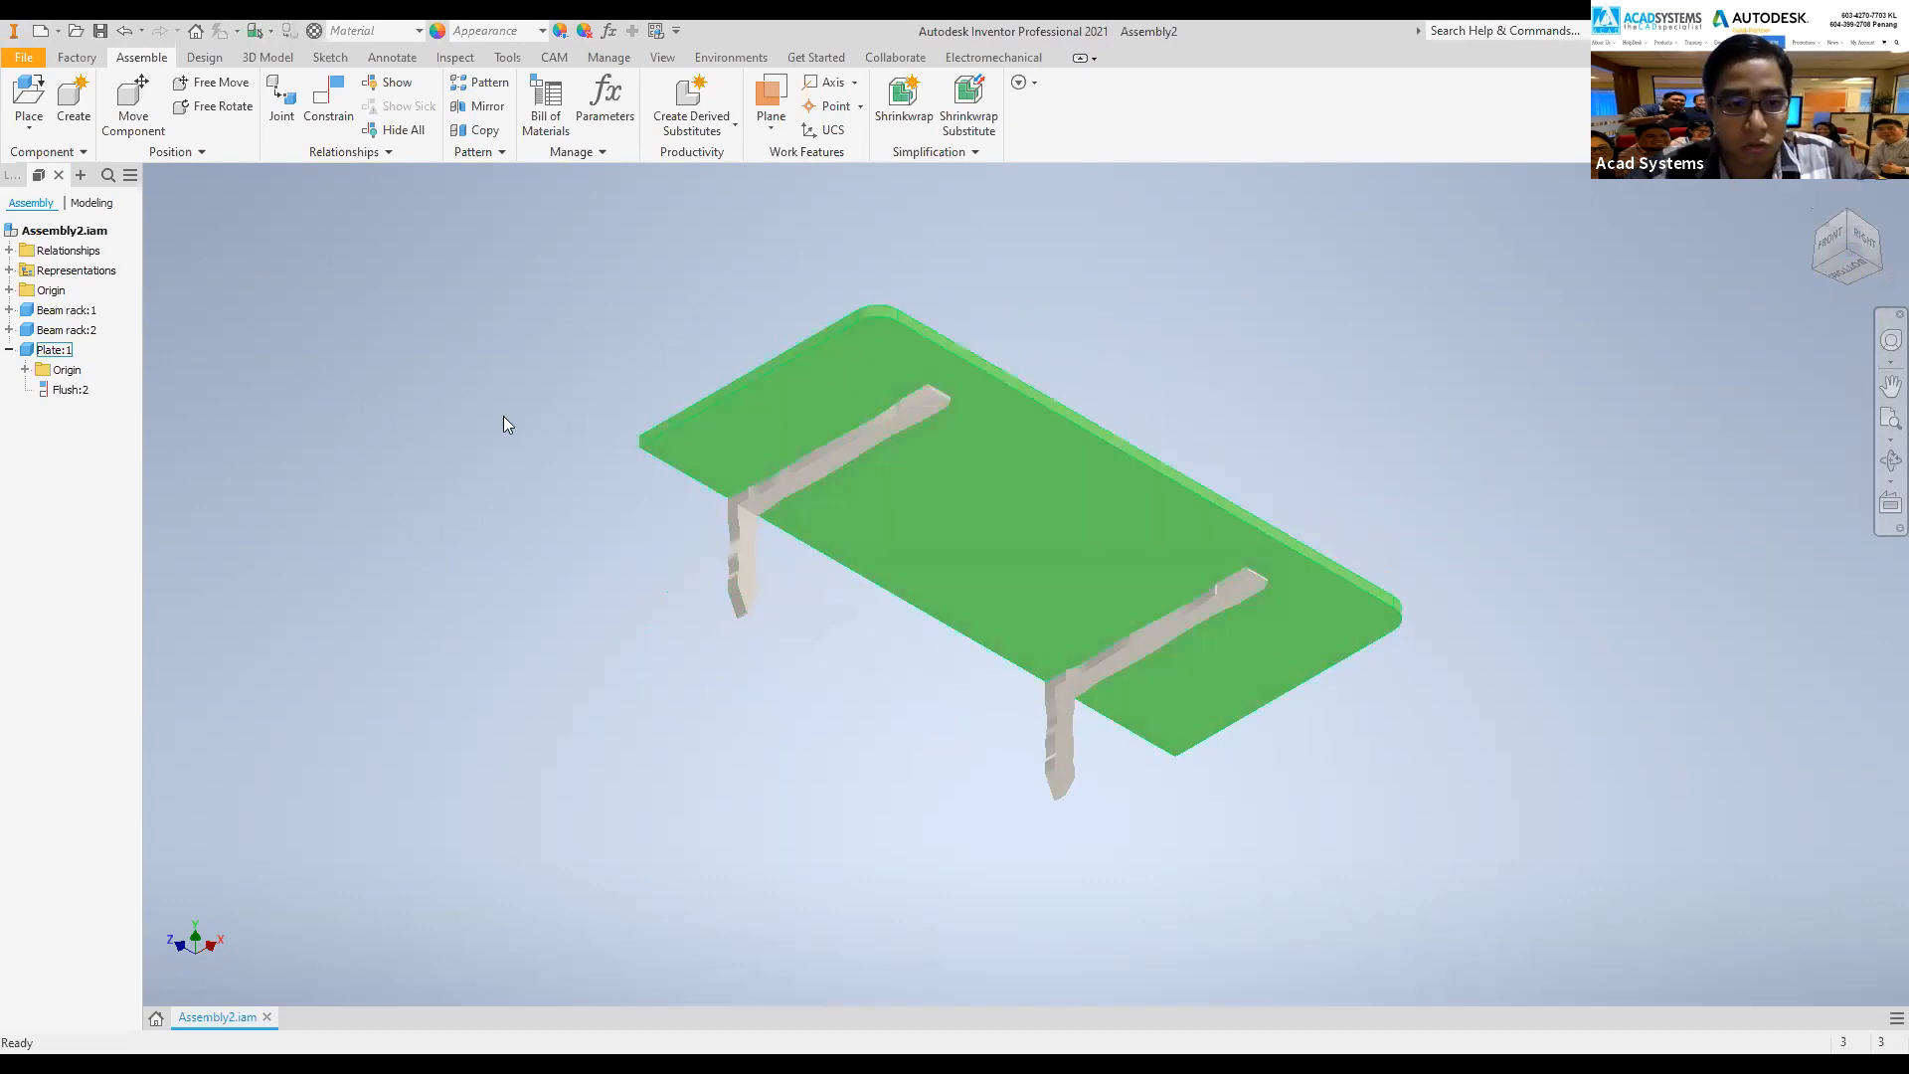
{"action": "left_click", "coordinate": [65, 334]}
{"action": "right_click", "coordinate": [62, 330]}
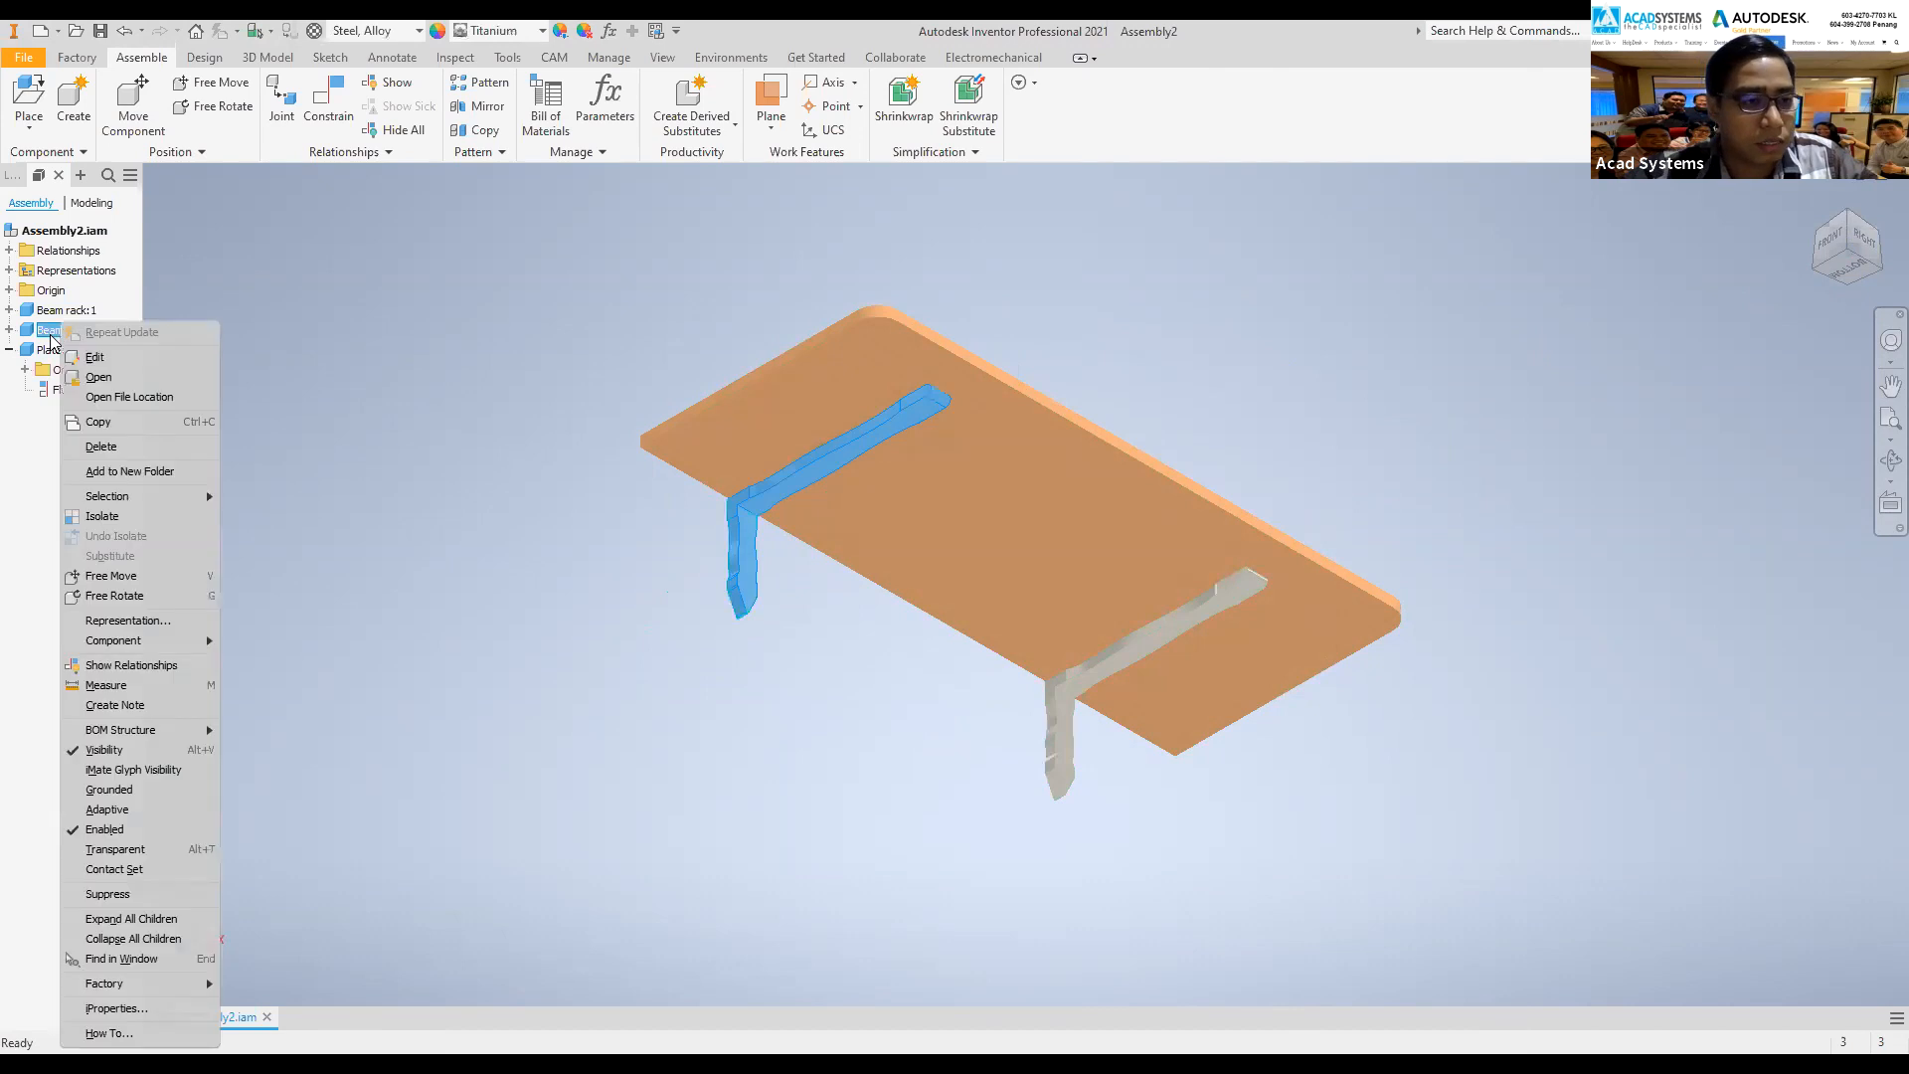
{"action": "left_click", "coordinate": [95, 378]}
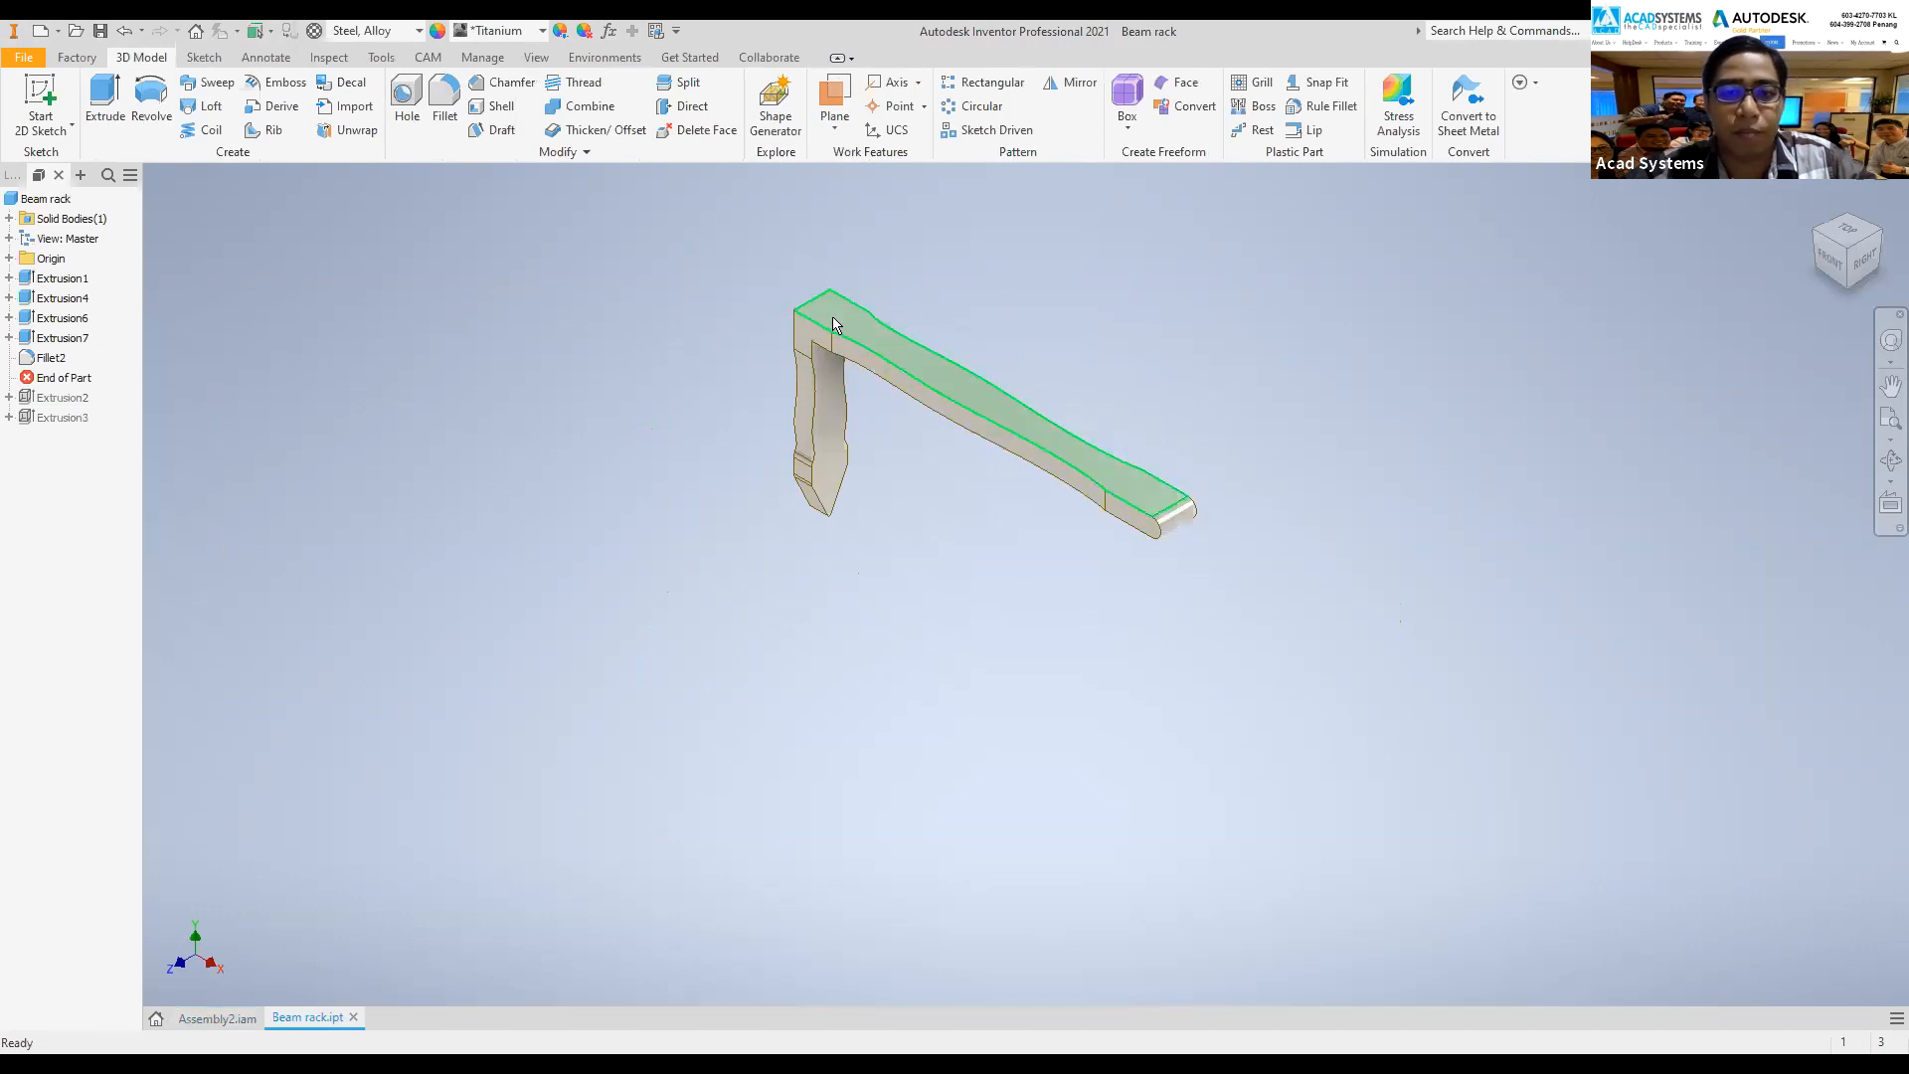
- Start the Stress Analysis environment for the beam rack part
{"action": "middle_click_drag", "start_coordinate": [808, 335], "coordinate": [795, 403]}
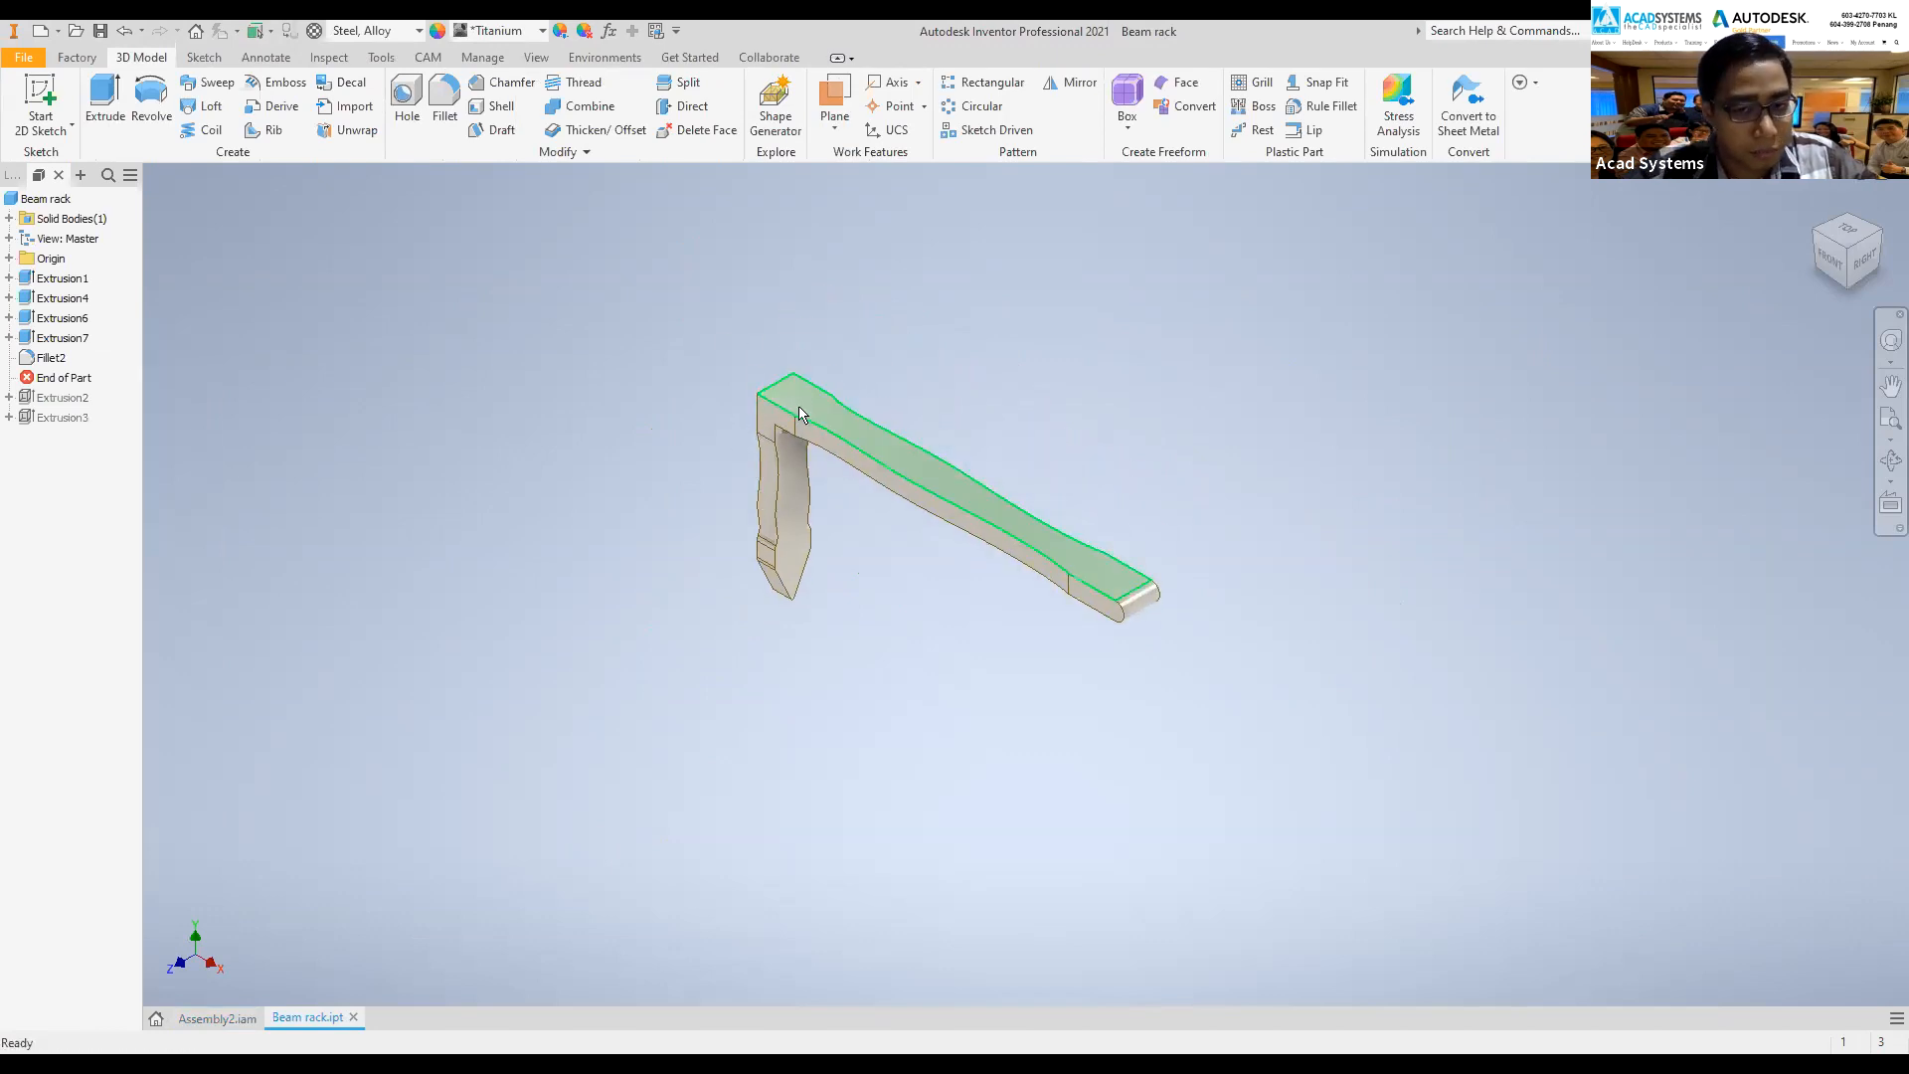
{"action": "scroll", "coordinate": [799, 441], "scroll_direction": "up", "scroll_amount": 4}
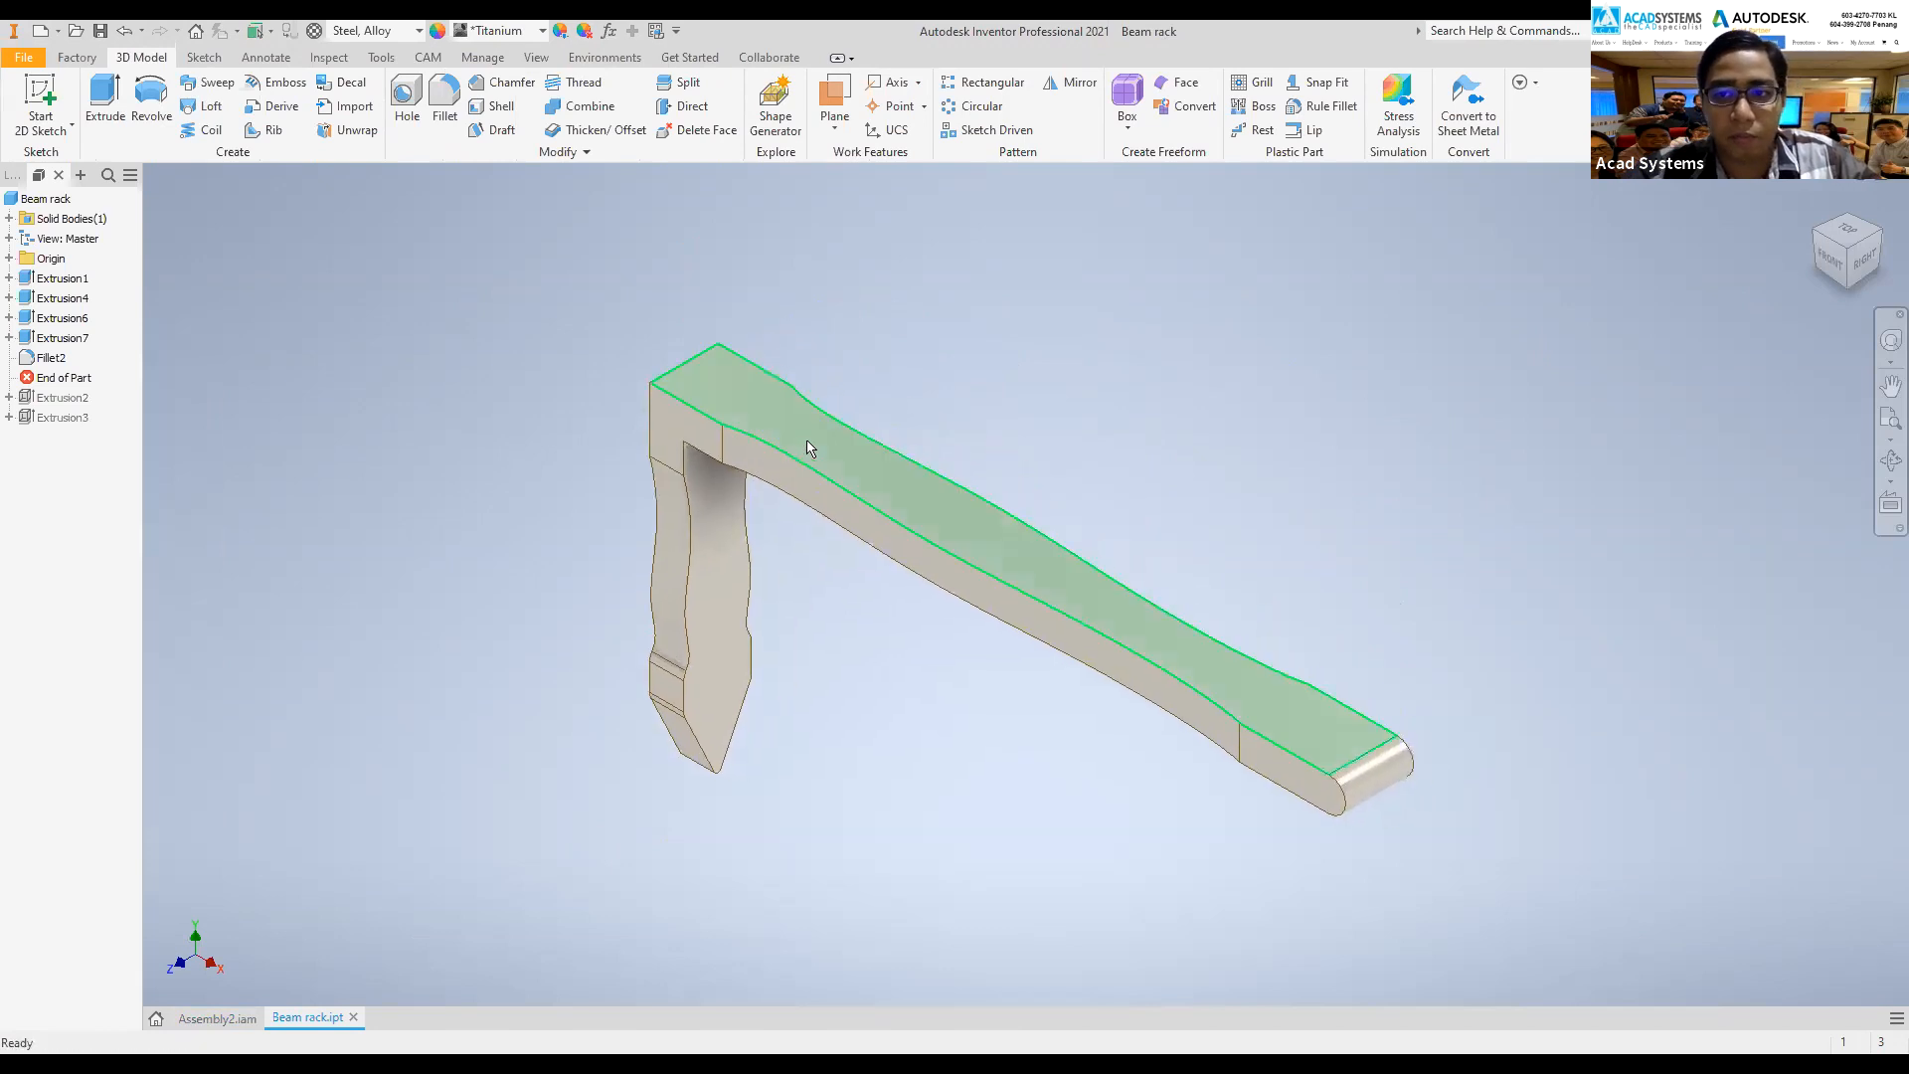
{"action": "left_click", "coordinate": [601, 60]}
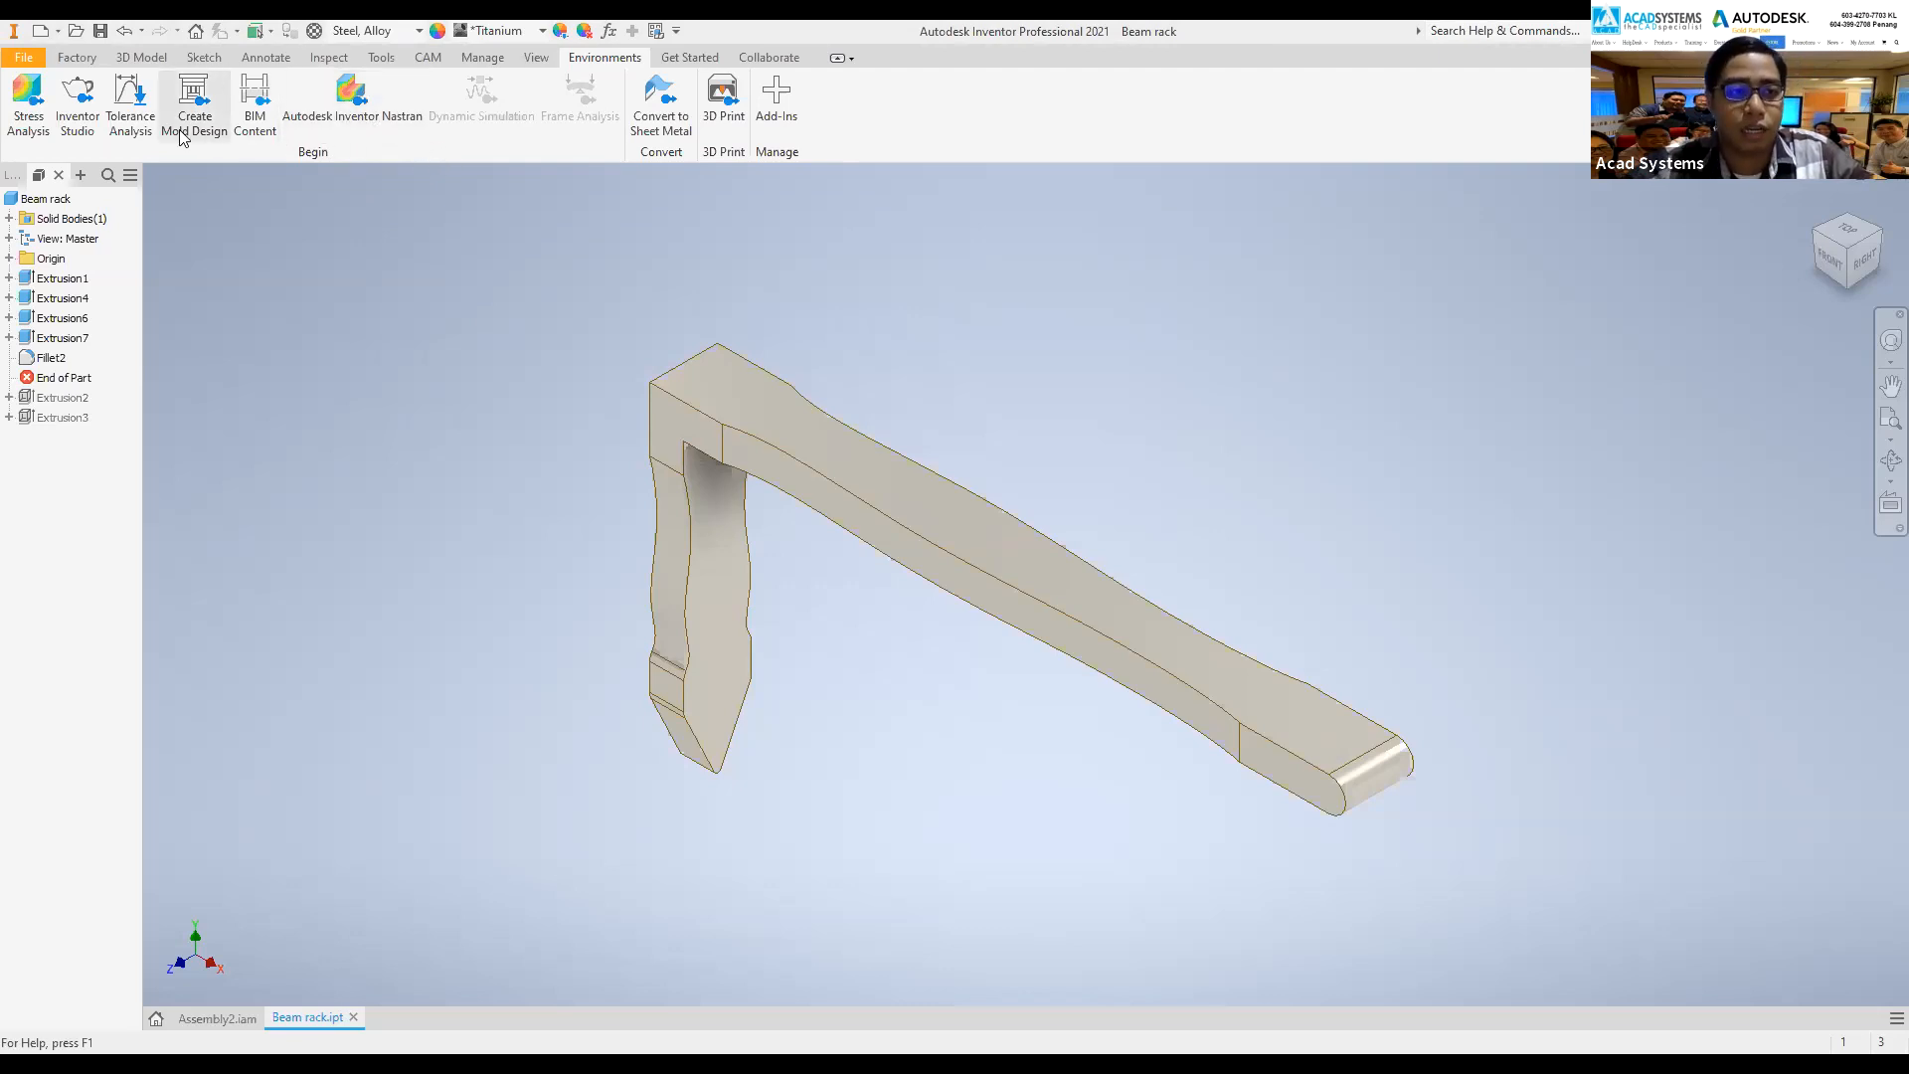
{"action": "left_click", "coordinate": [25, 114]}
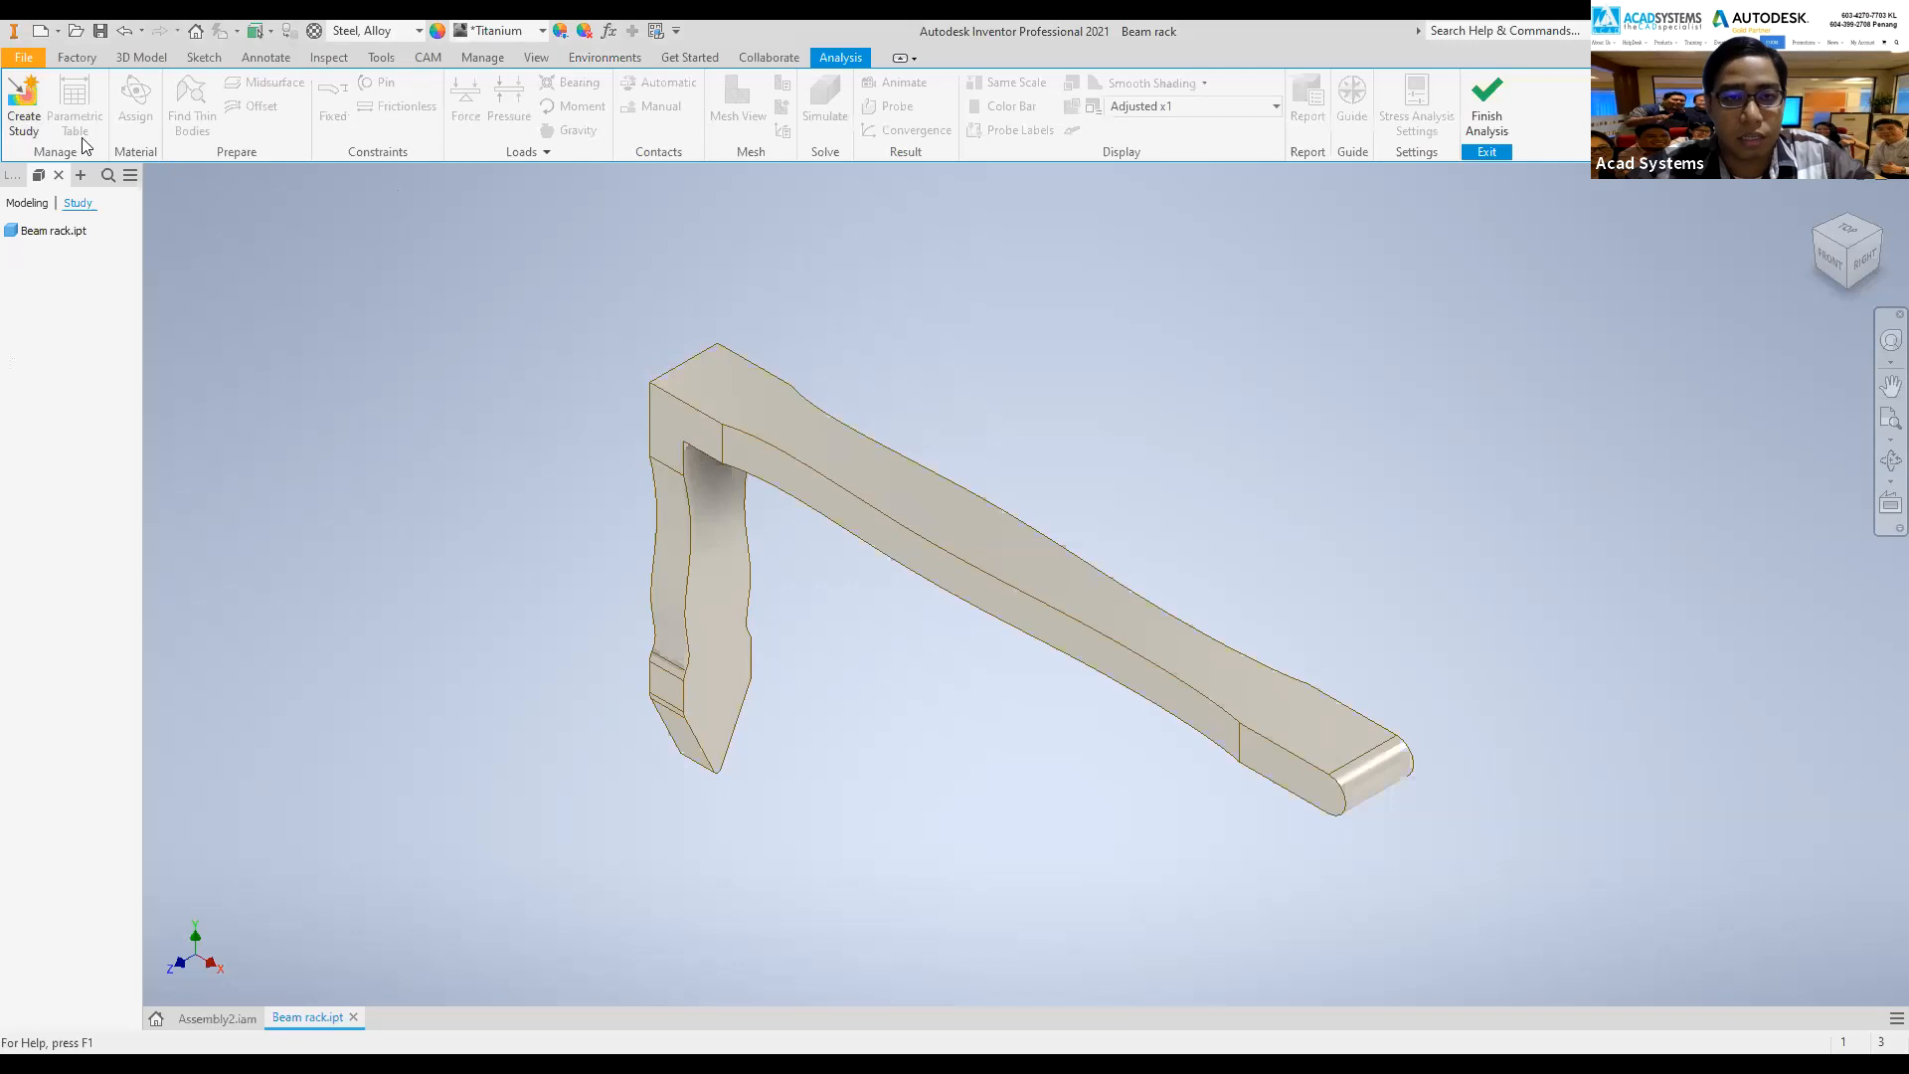
{"action": "left_click", "coordinate": [31, 127]}
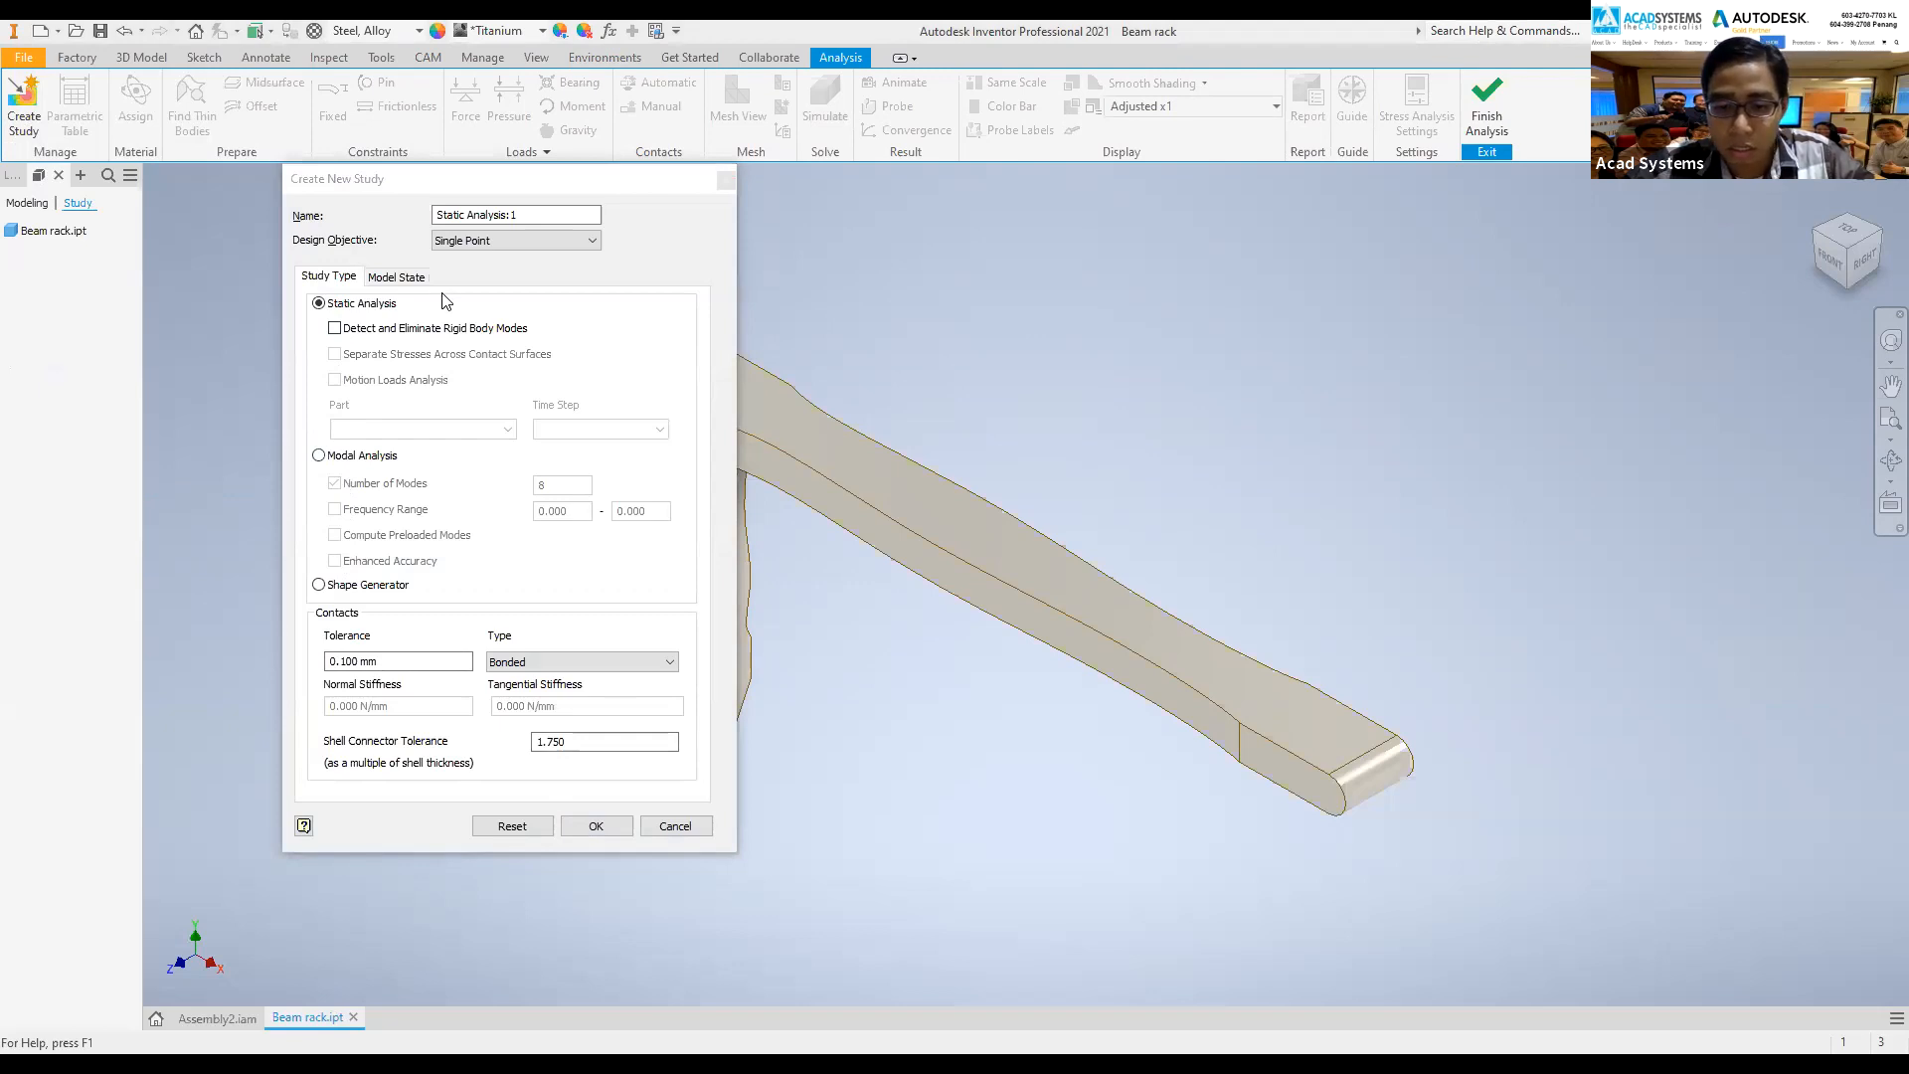
{"action": "left_click", "coordinate": [469, 382]}
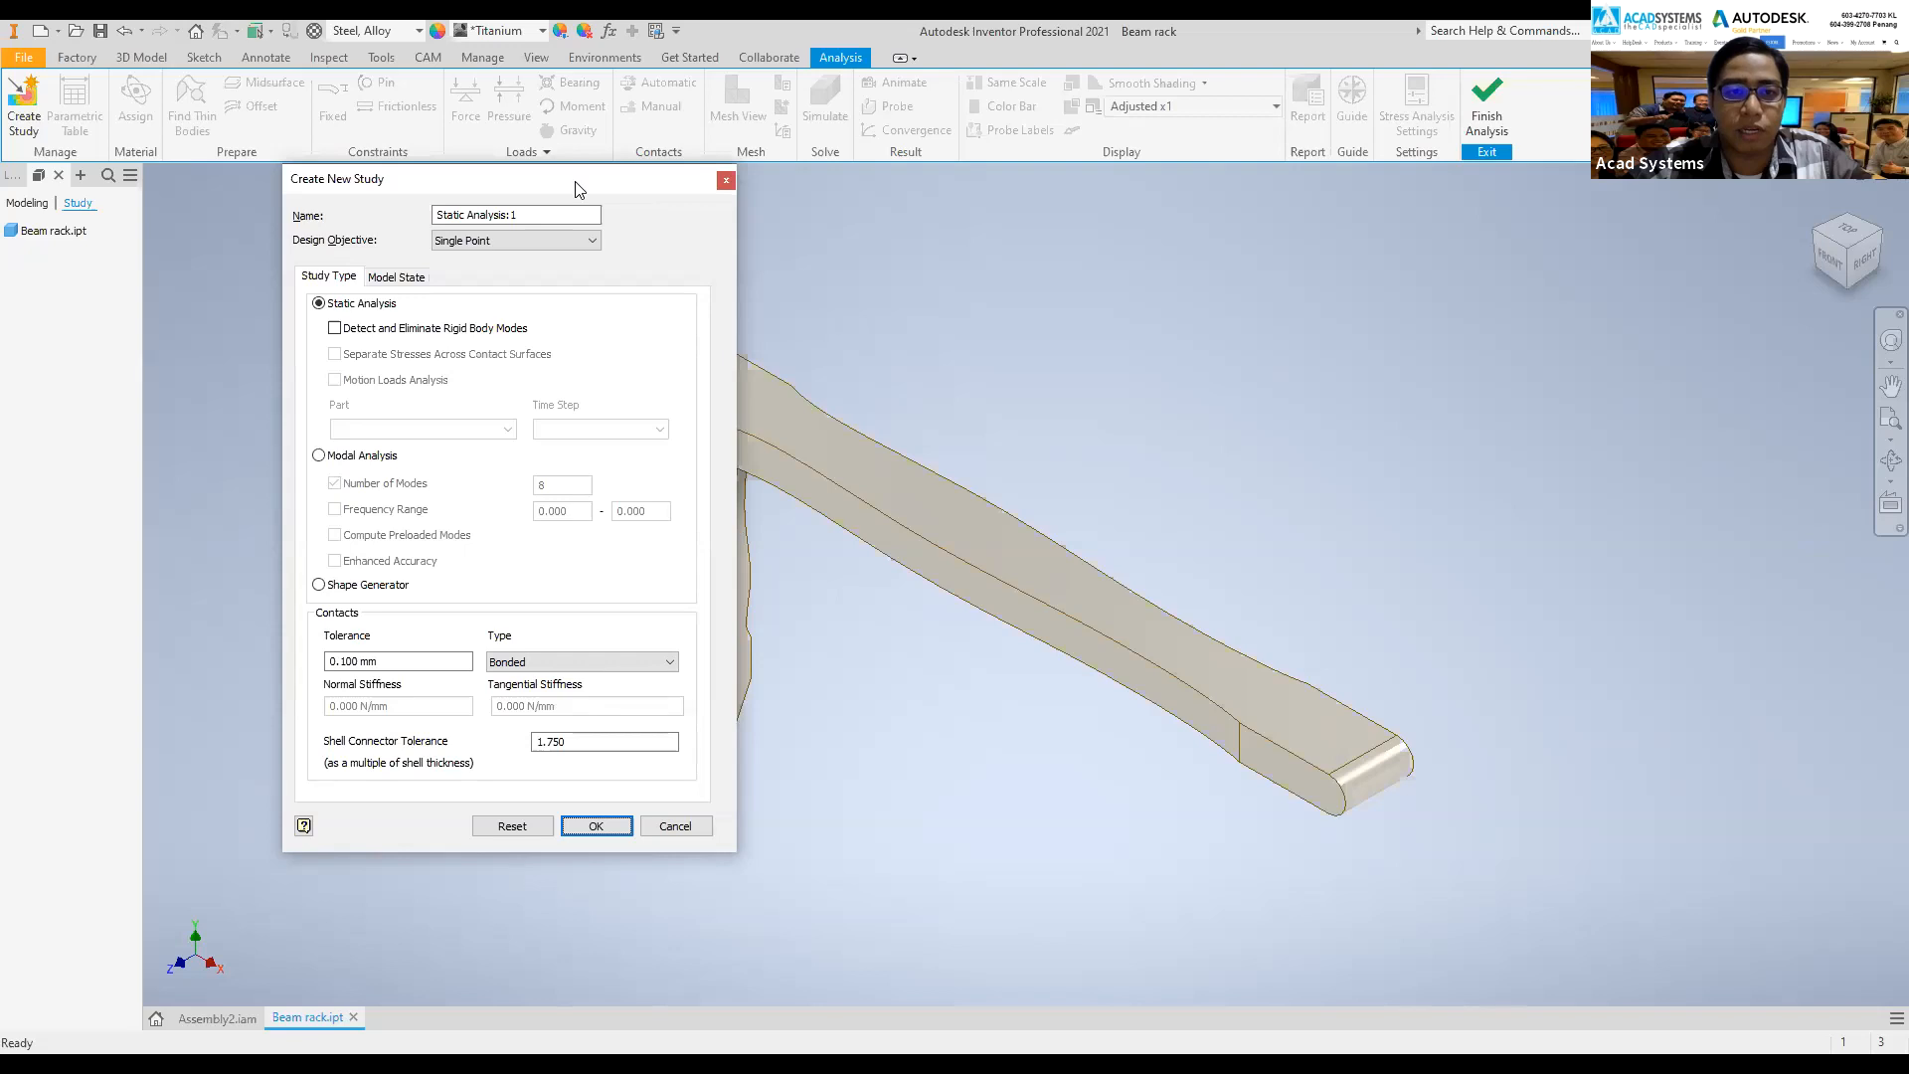
{"action": "left_click_drag", "start_coordinate": [569, 191], "coordinate": [448, 195]}
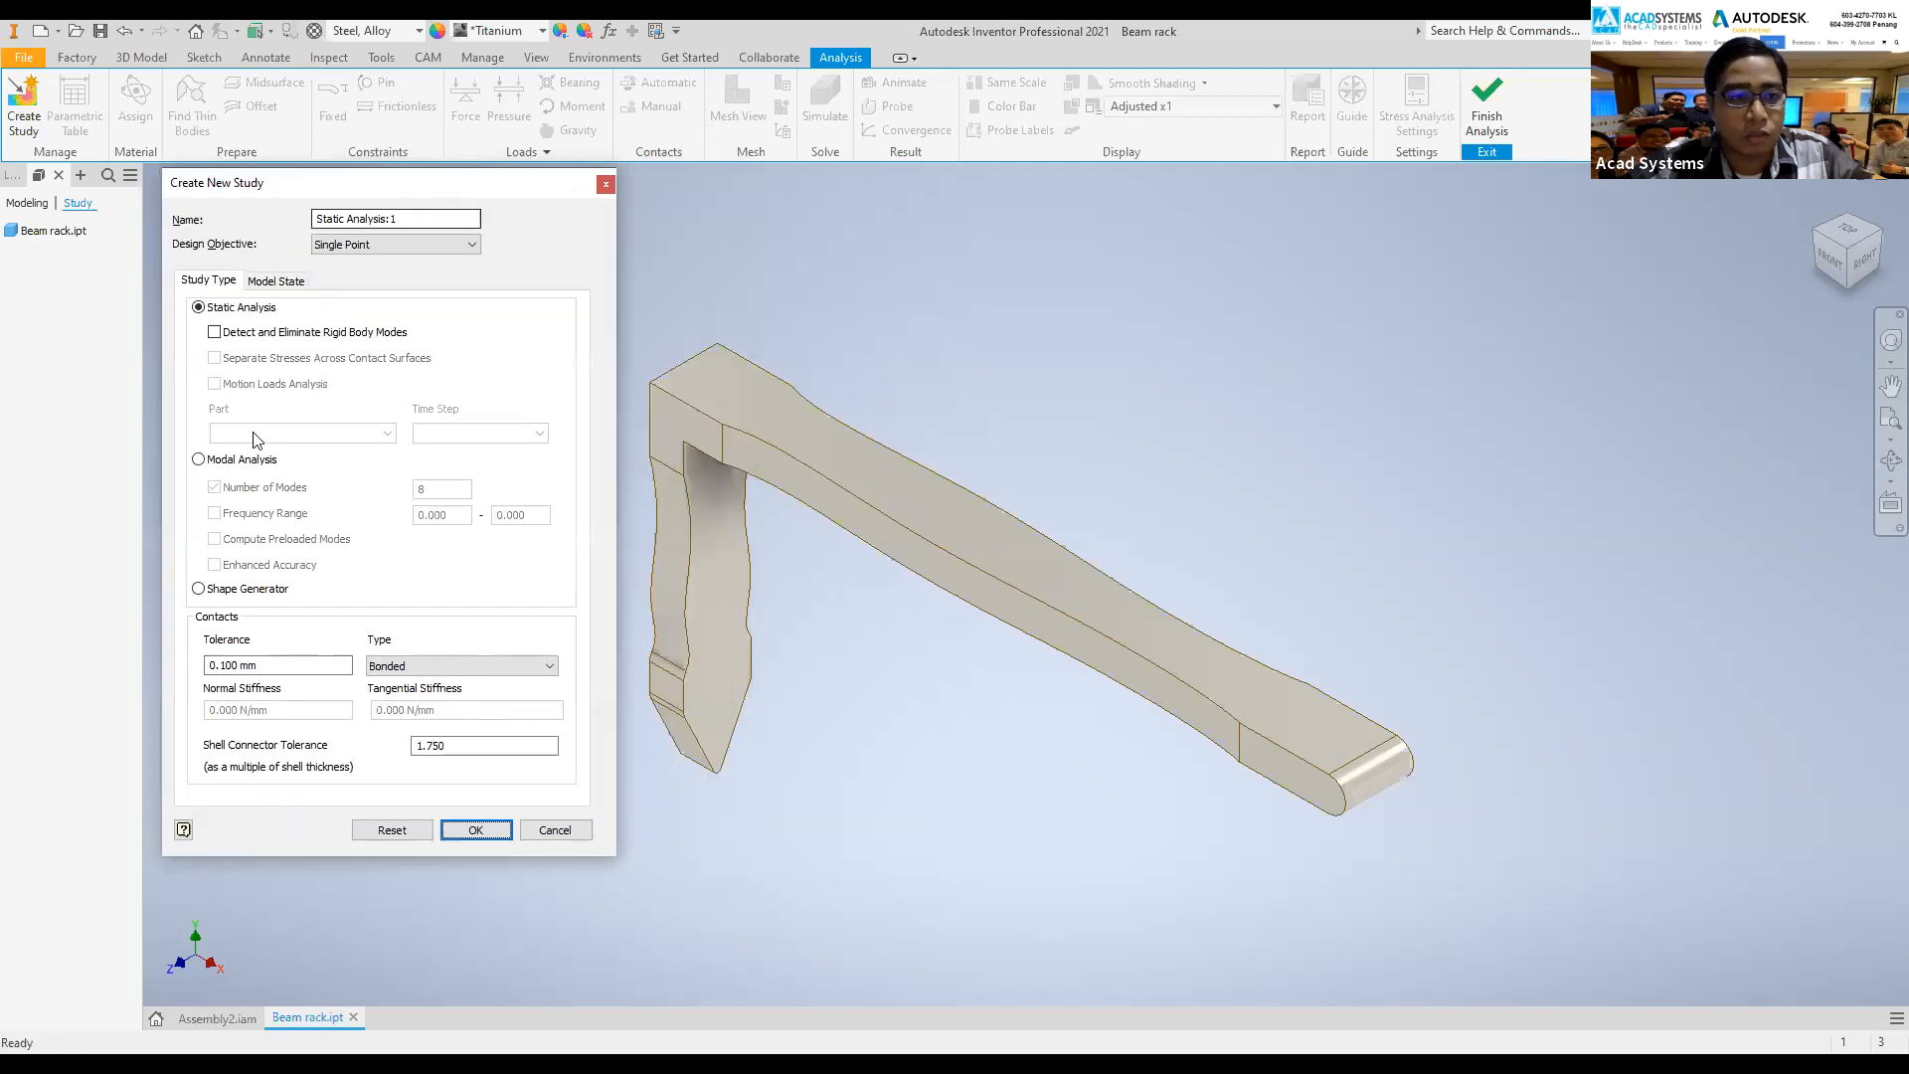
{"action": "left_click", "coordinate": [234, 314]}
{"action": "left_click", "coordinate": [223, 459]}
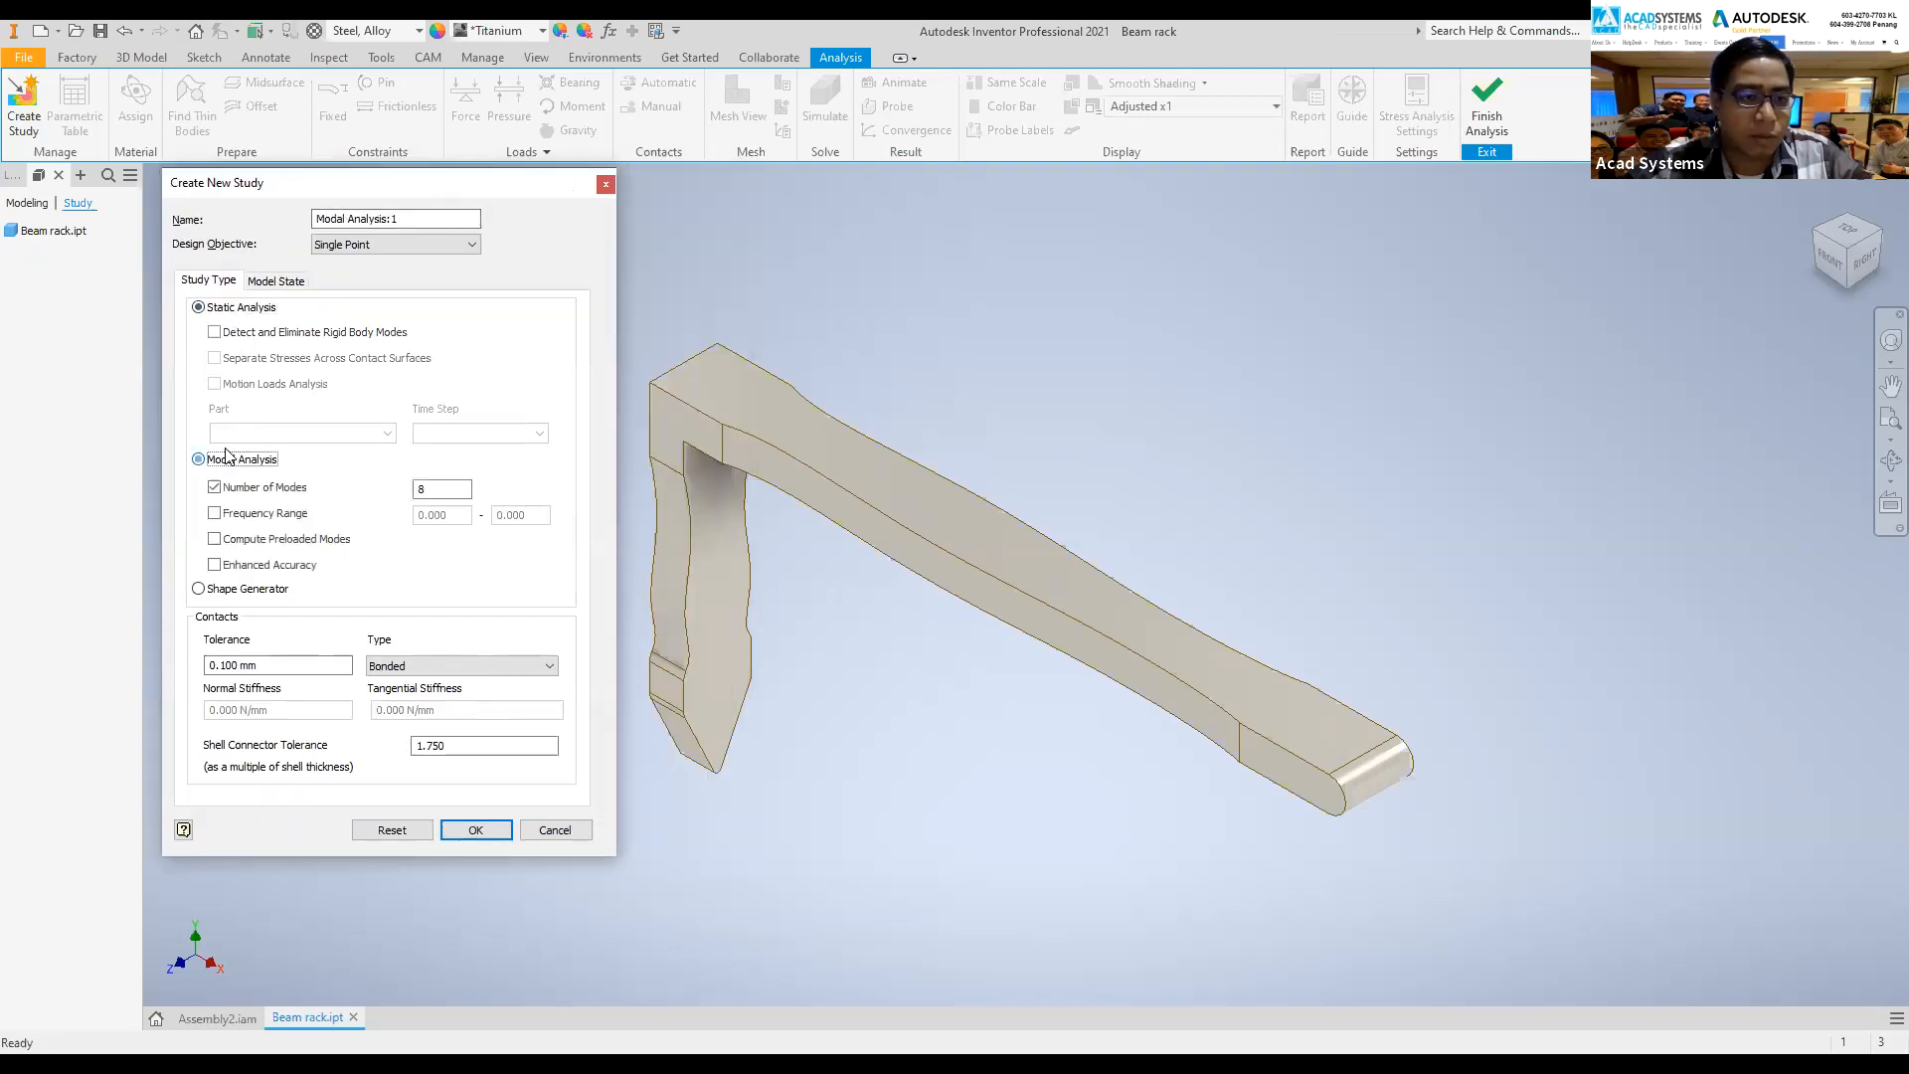
{"action": "left_click", "coordinate": [235, 309]}
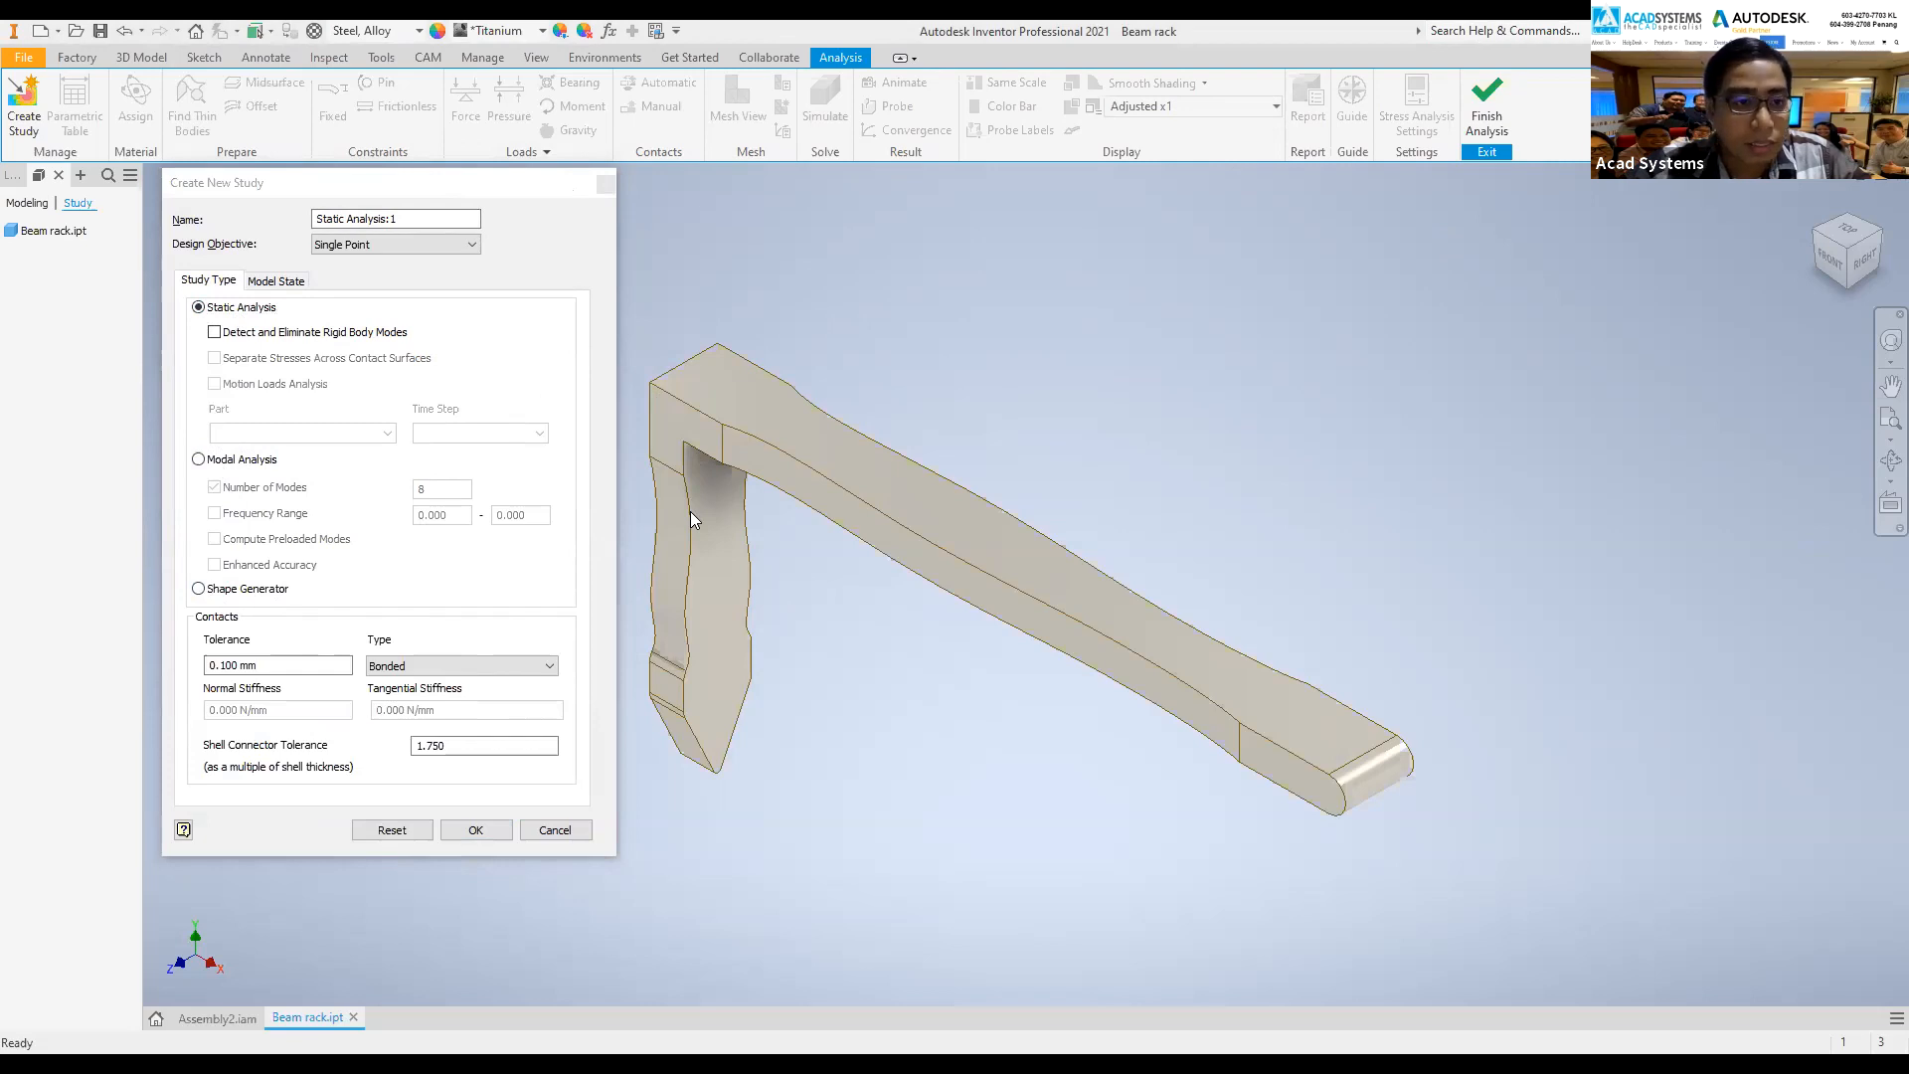
{"action": "left_click", "coordinate": [605, 184]}
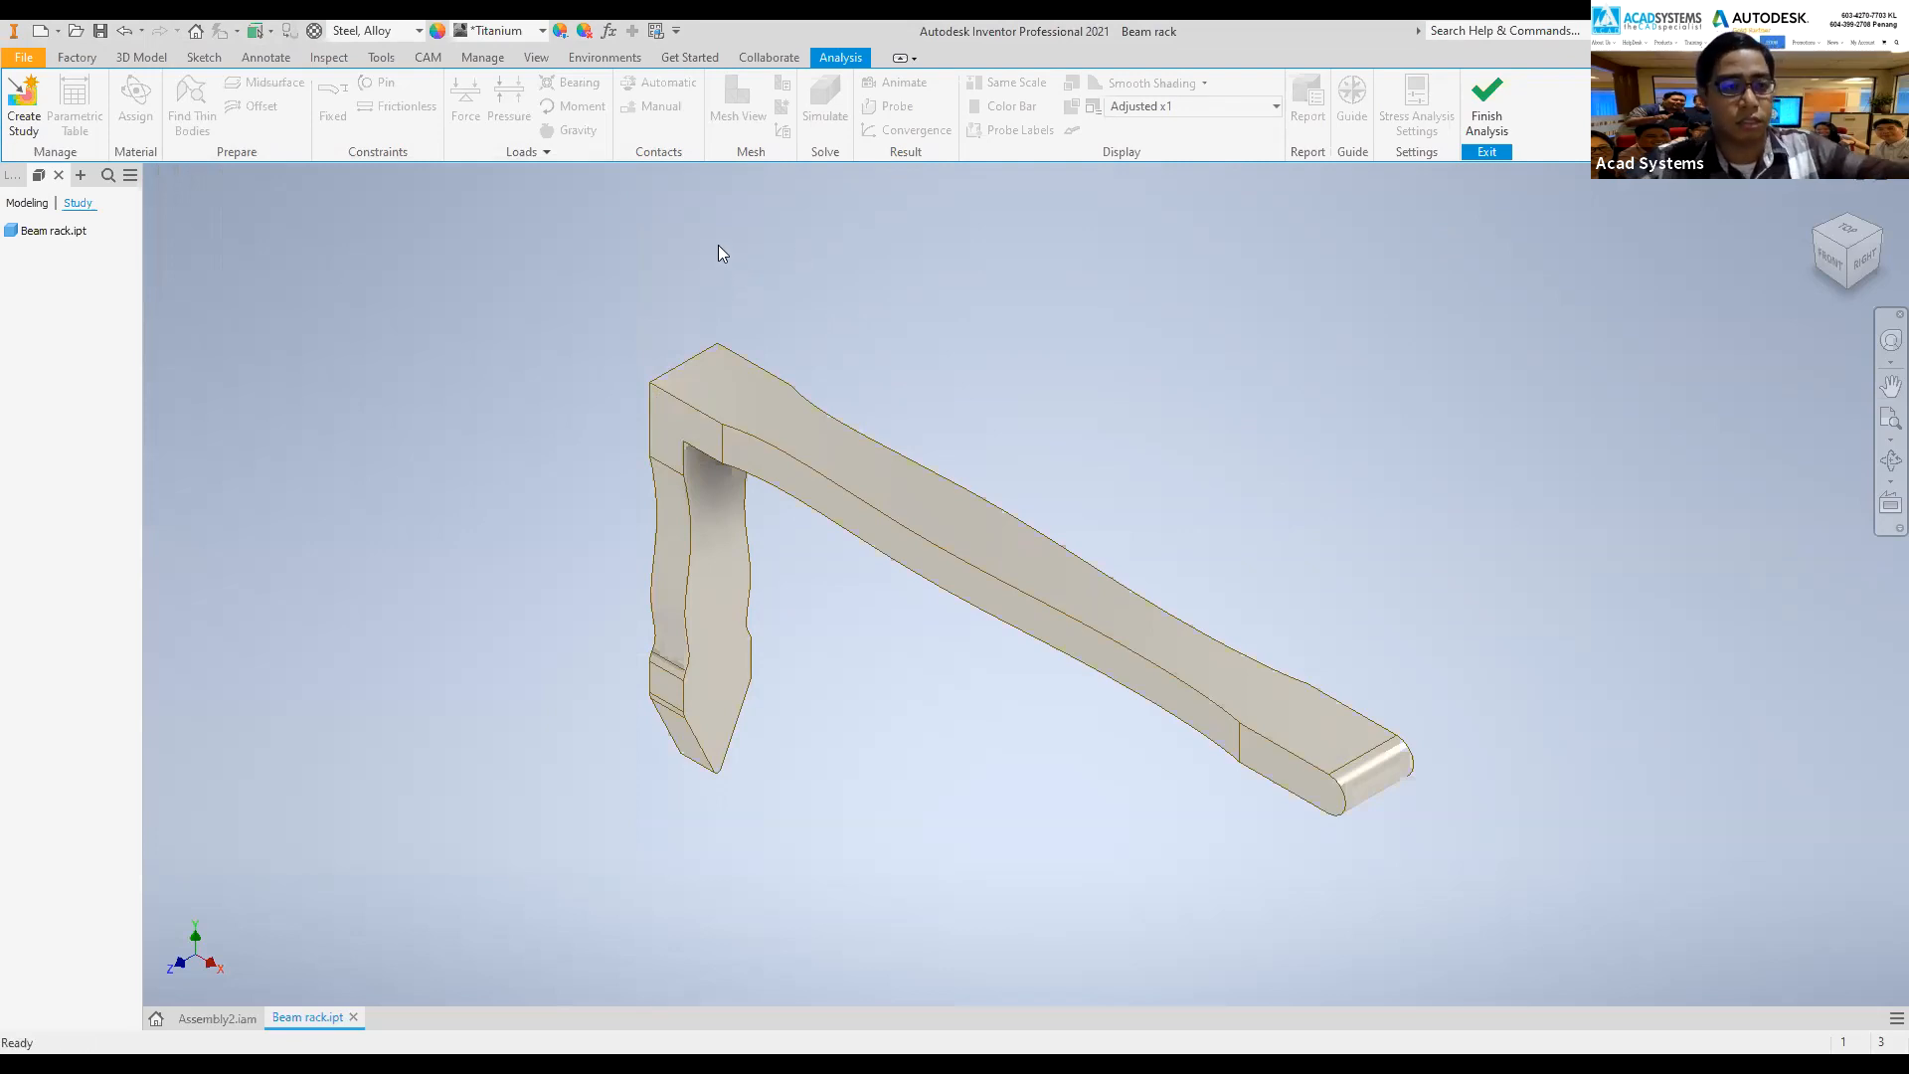
- Create a Static Analysis study with a Single Point design objective and Bonded contacts
{"action": "left_click", "coordinate": [26, 123]}
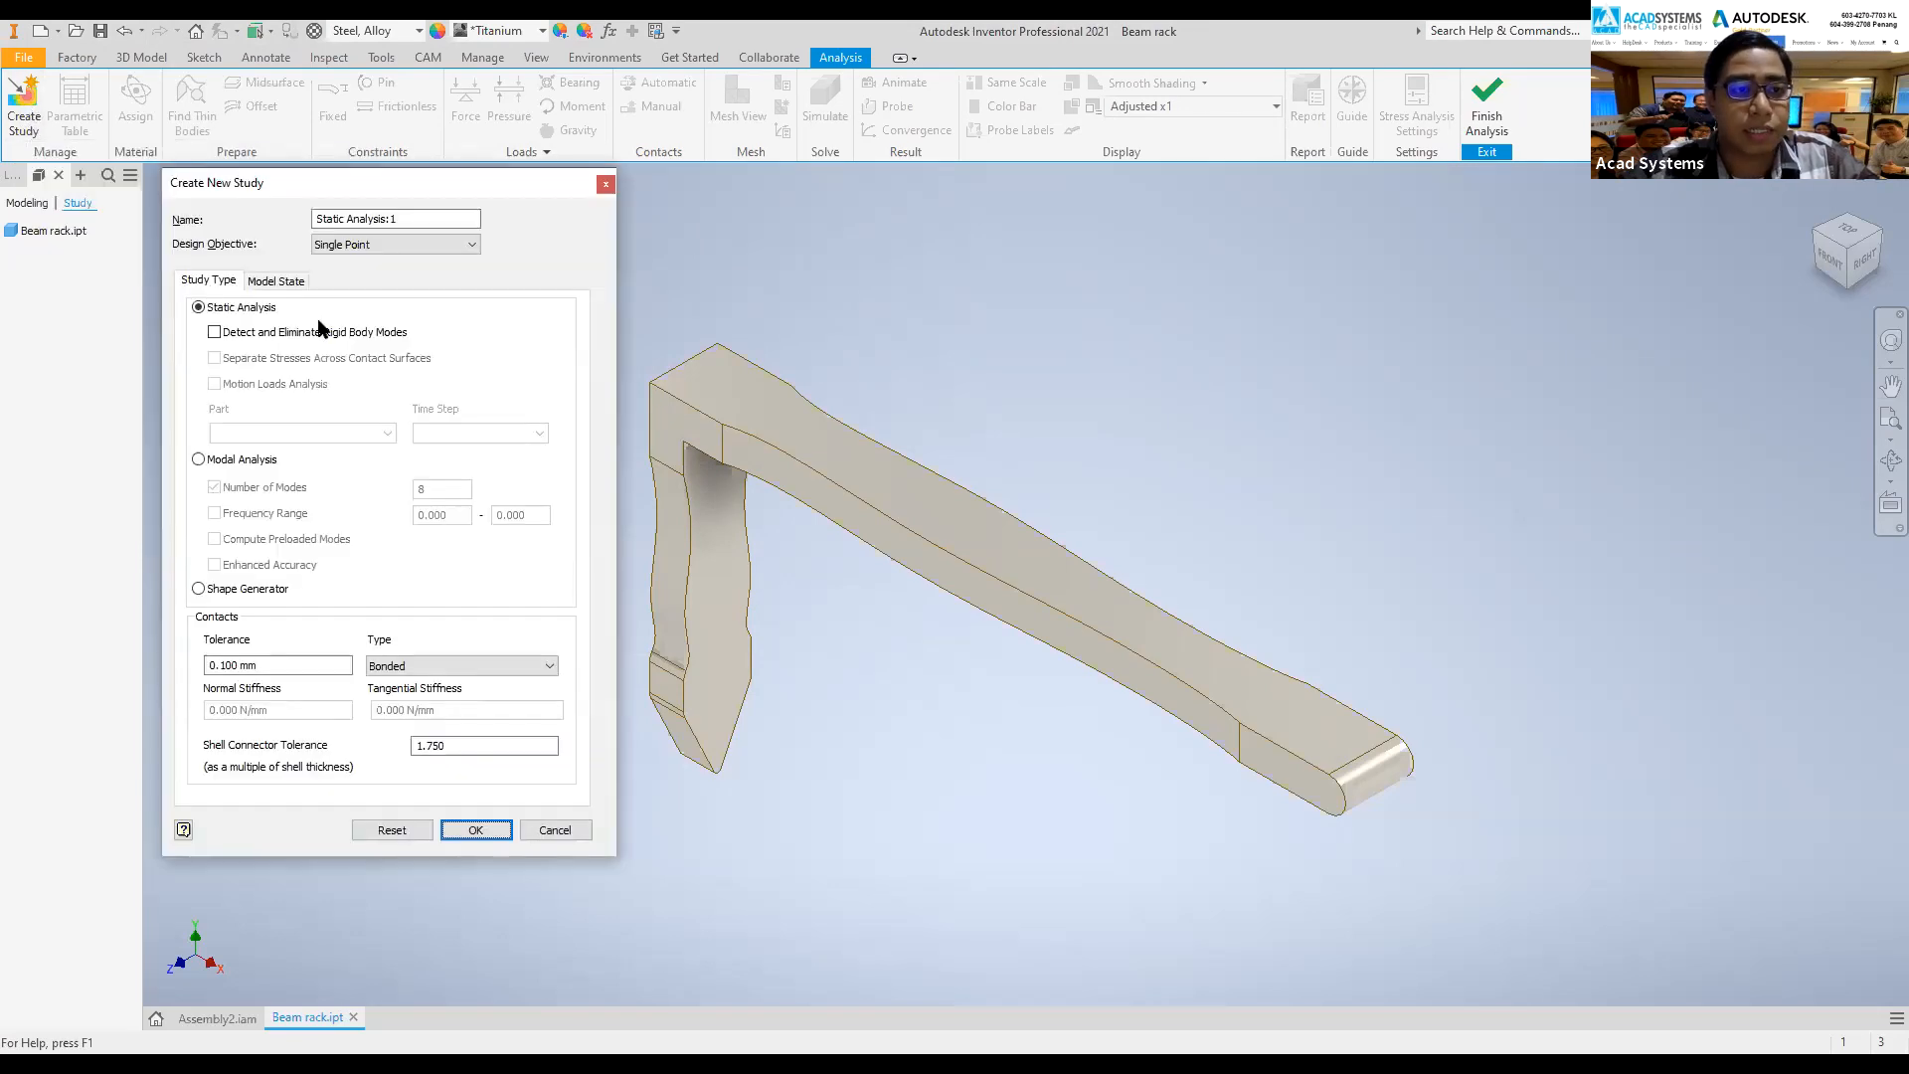
{"action": "left_click", "coordinate": [475, 830]}
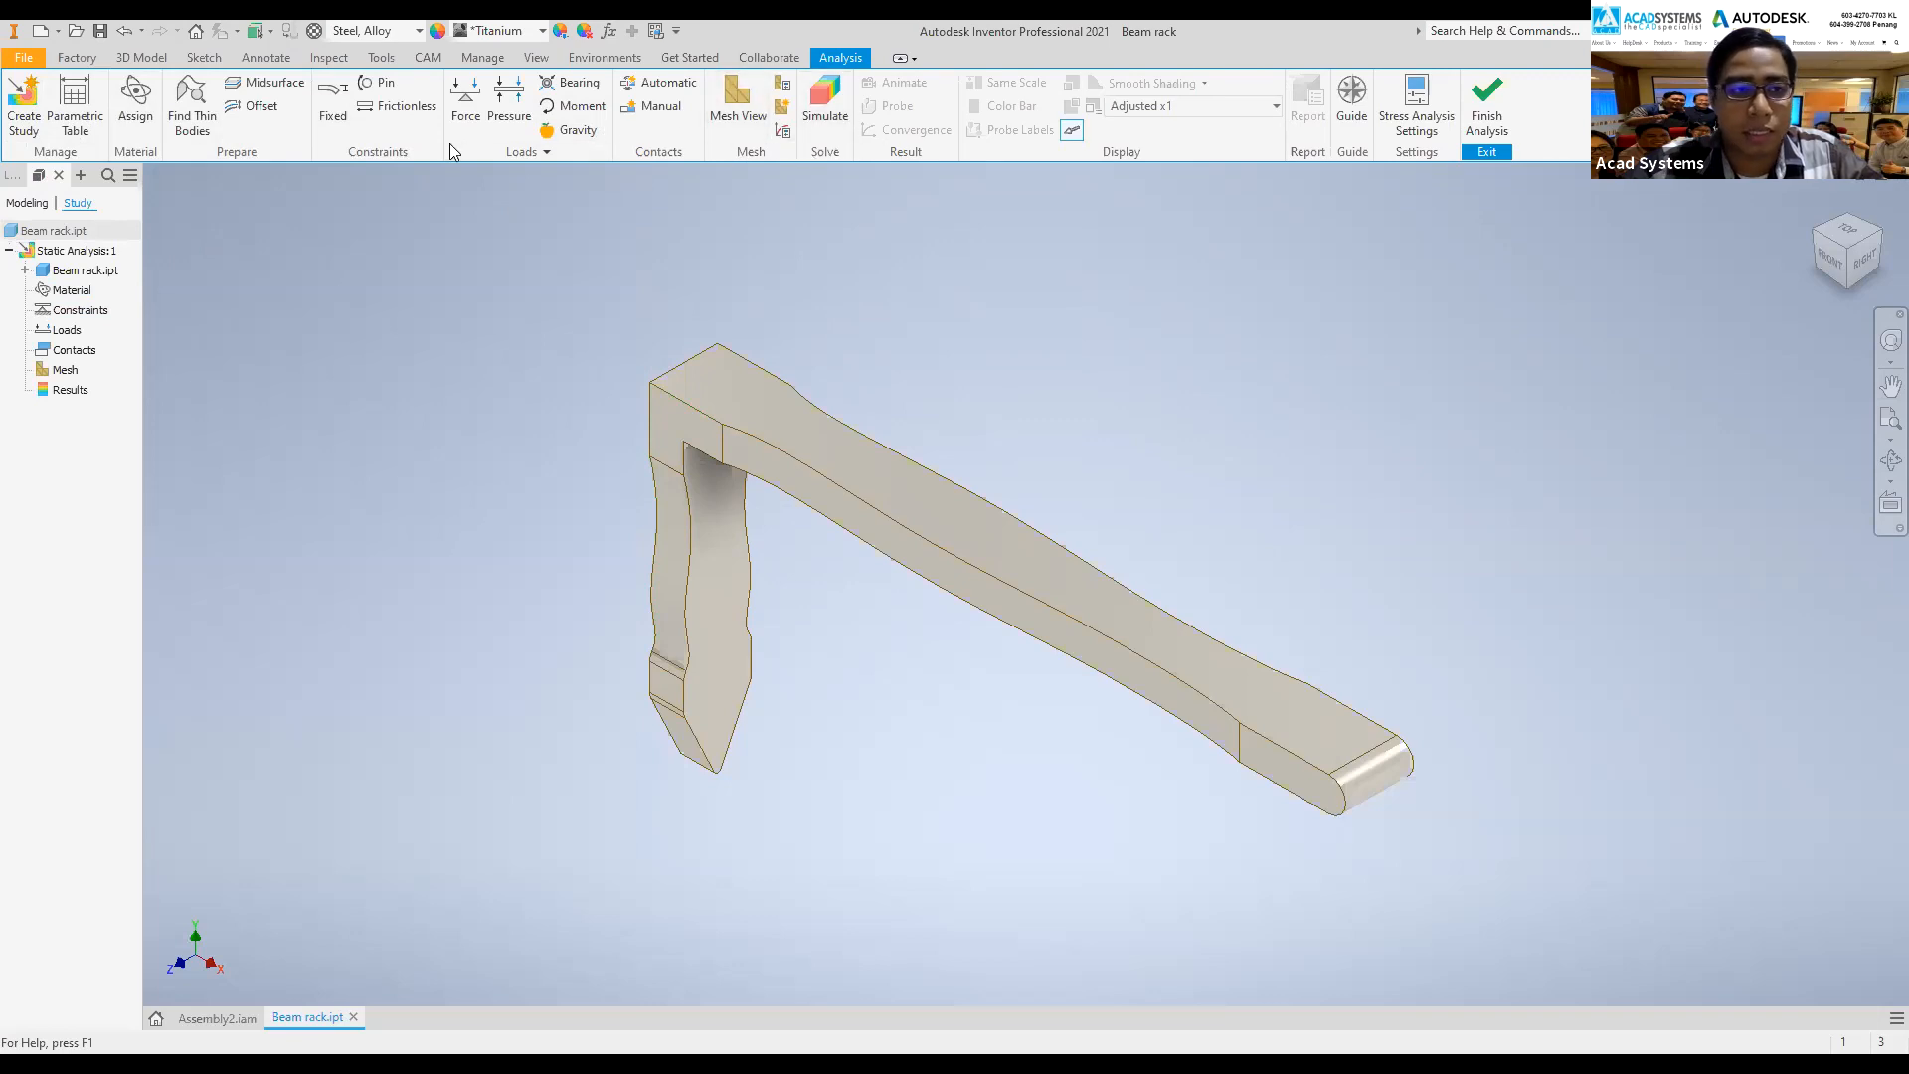
- Review the override material choices for the beam rack, leaving its material as defined
{"action": "left_click", "coordinate": [136, 121]}
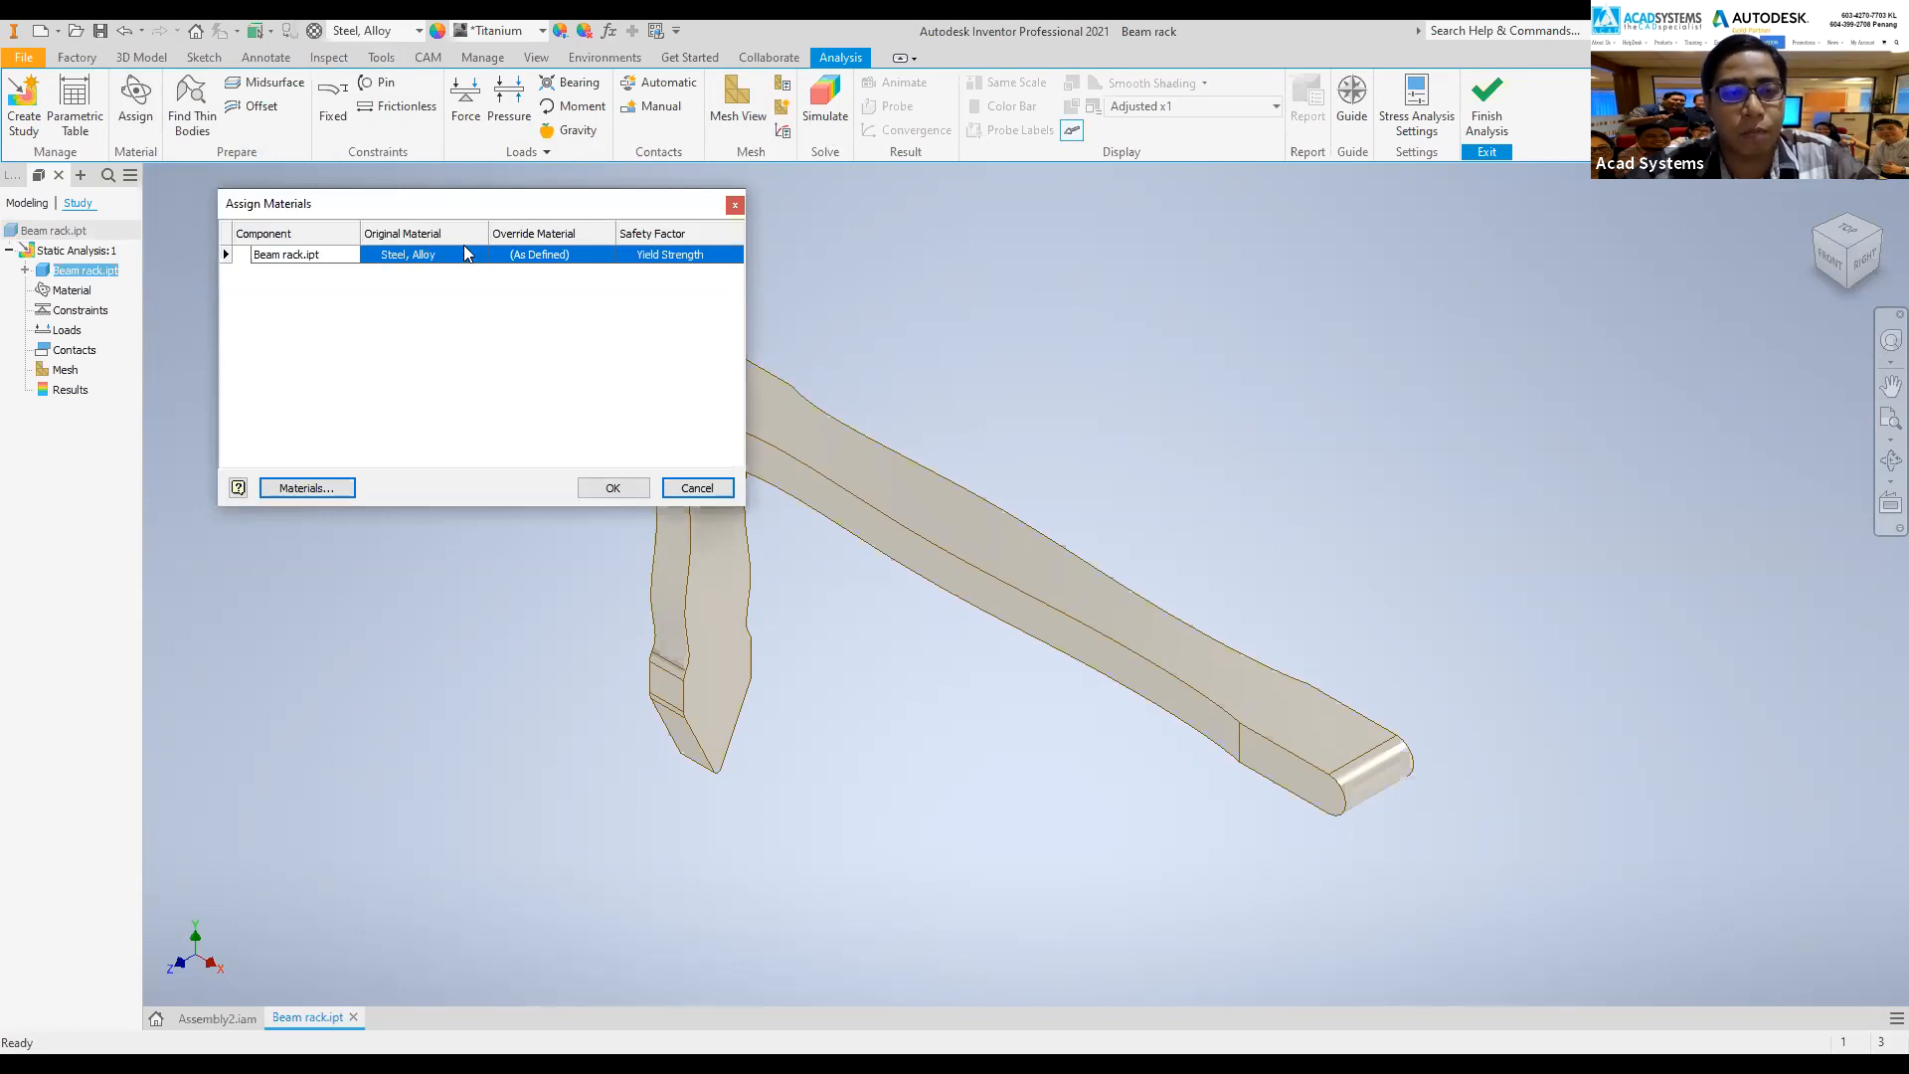
{"action": "left_click", "coordinate": [569, 256]}
{"action": "left_click", "coordinate": [604, 254]}
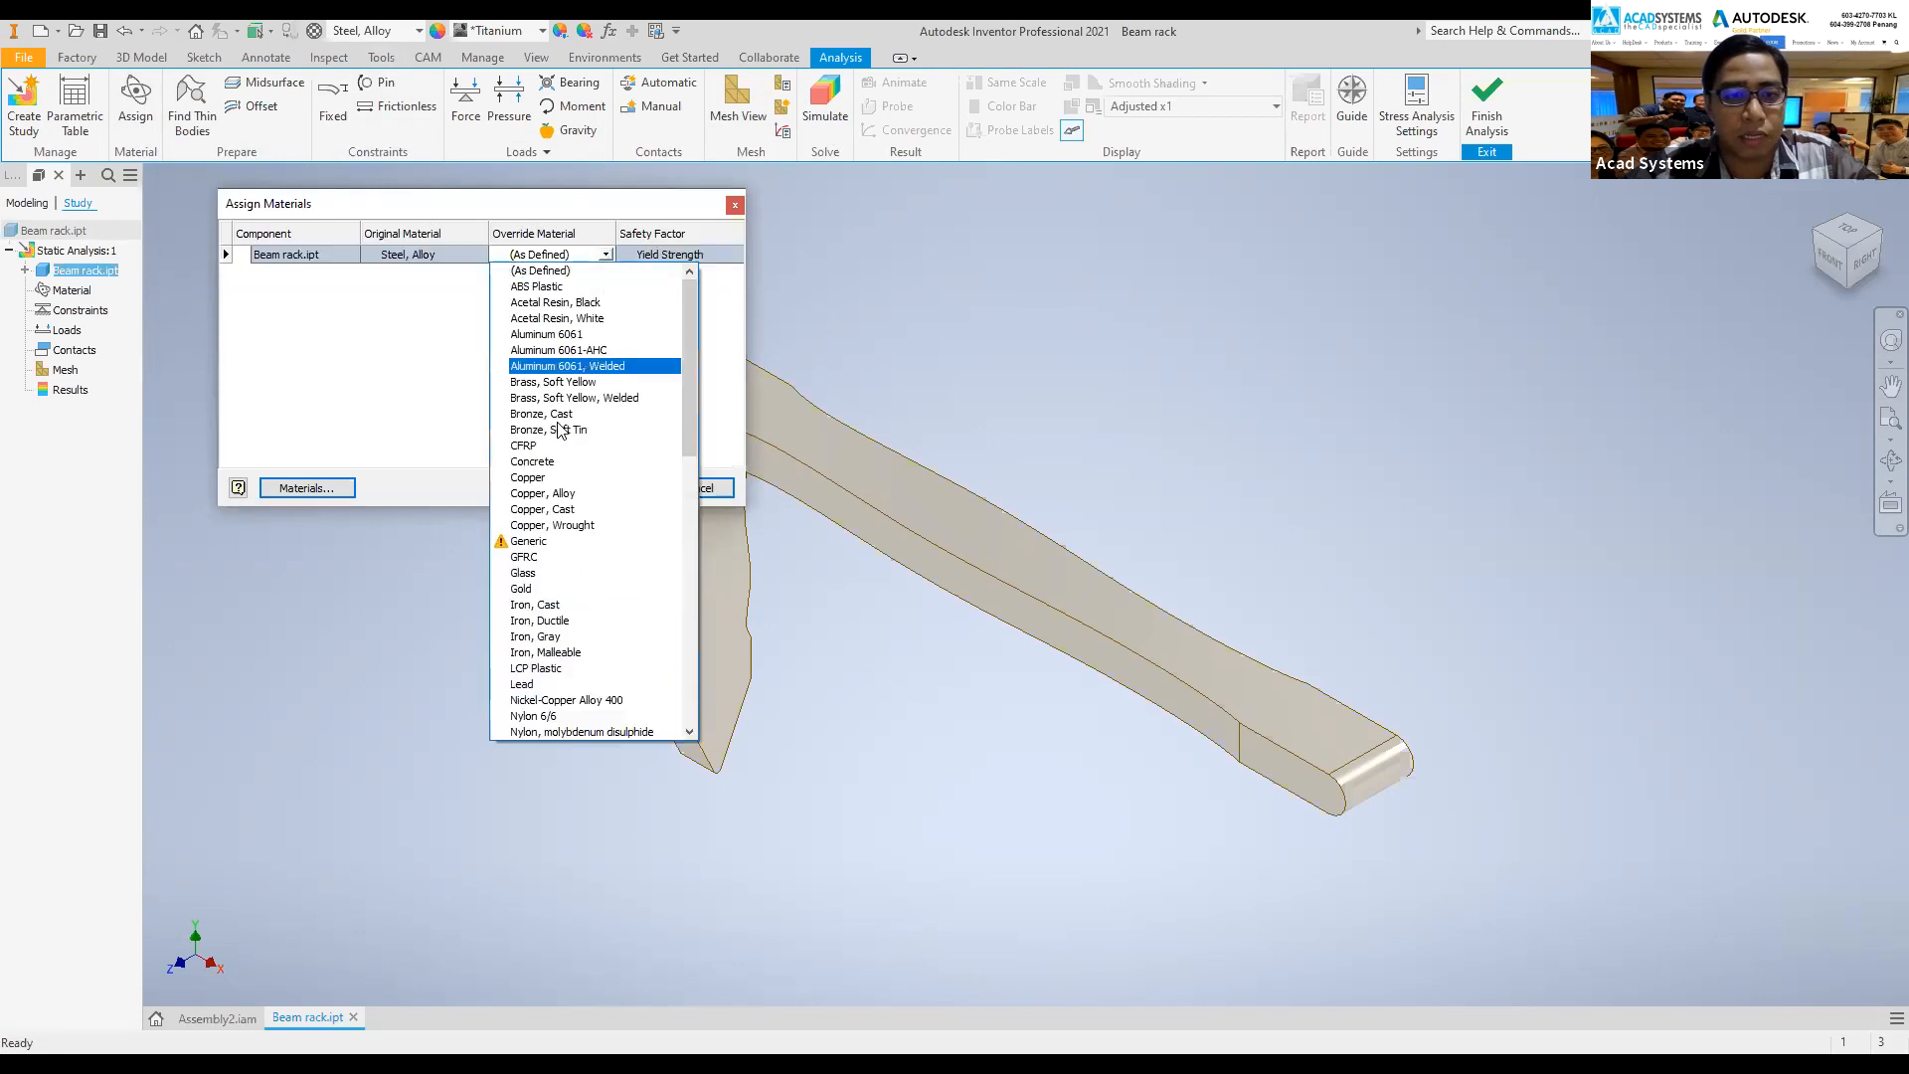
{"action": "left_click", "coordinate": [725, 337]}
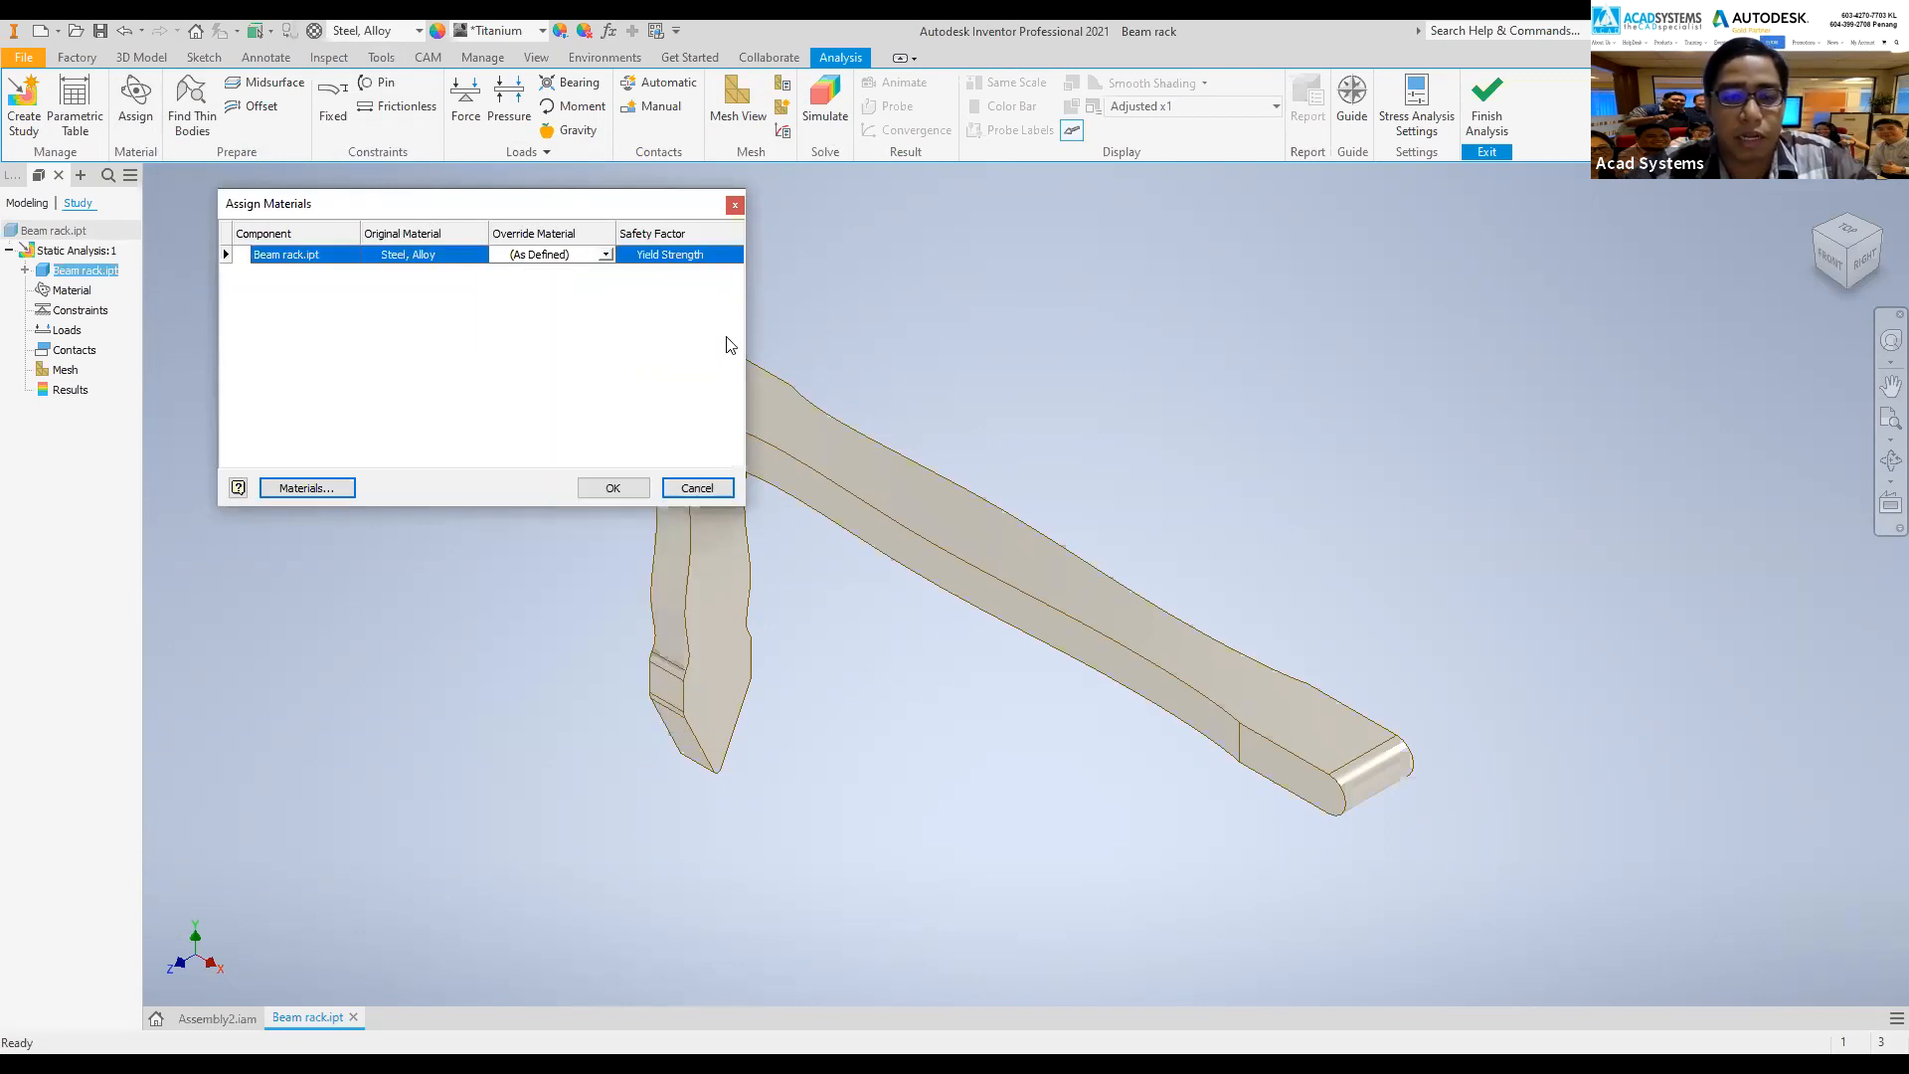
{"action": "left_click", "coordinate": [613, 489]}
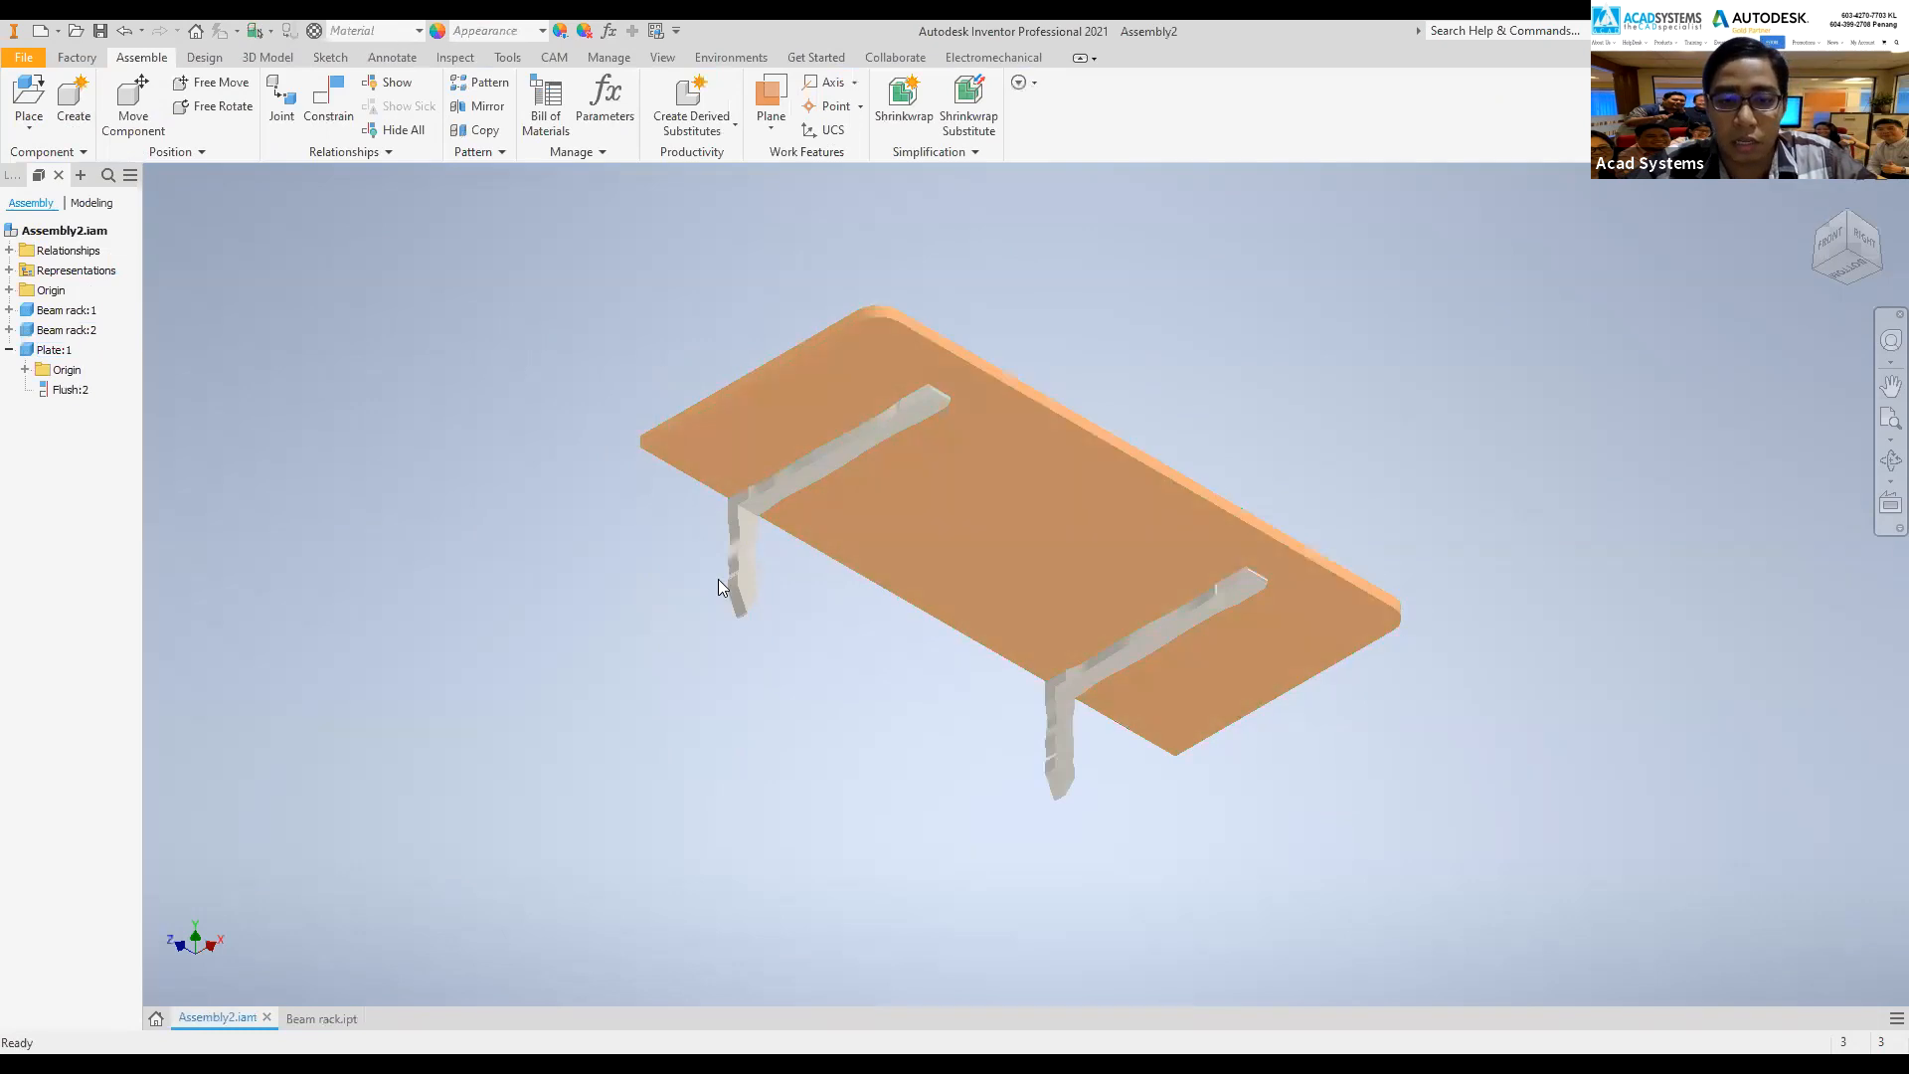
- Apply a fixed constraint to the outer wall-side face of the beam rack's vertical leg
{"action": "scroll", "coordinate": [717, 578], "scroll_direction": "down", "scroll_amount": 3}
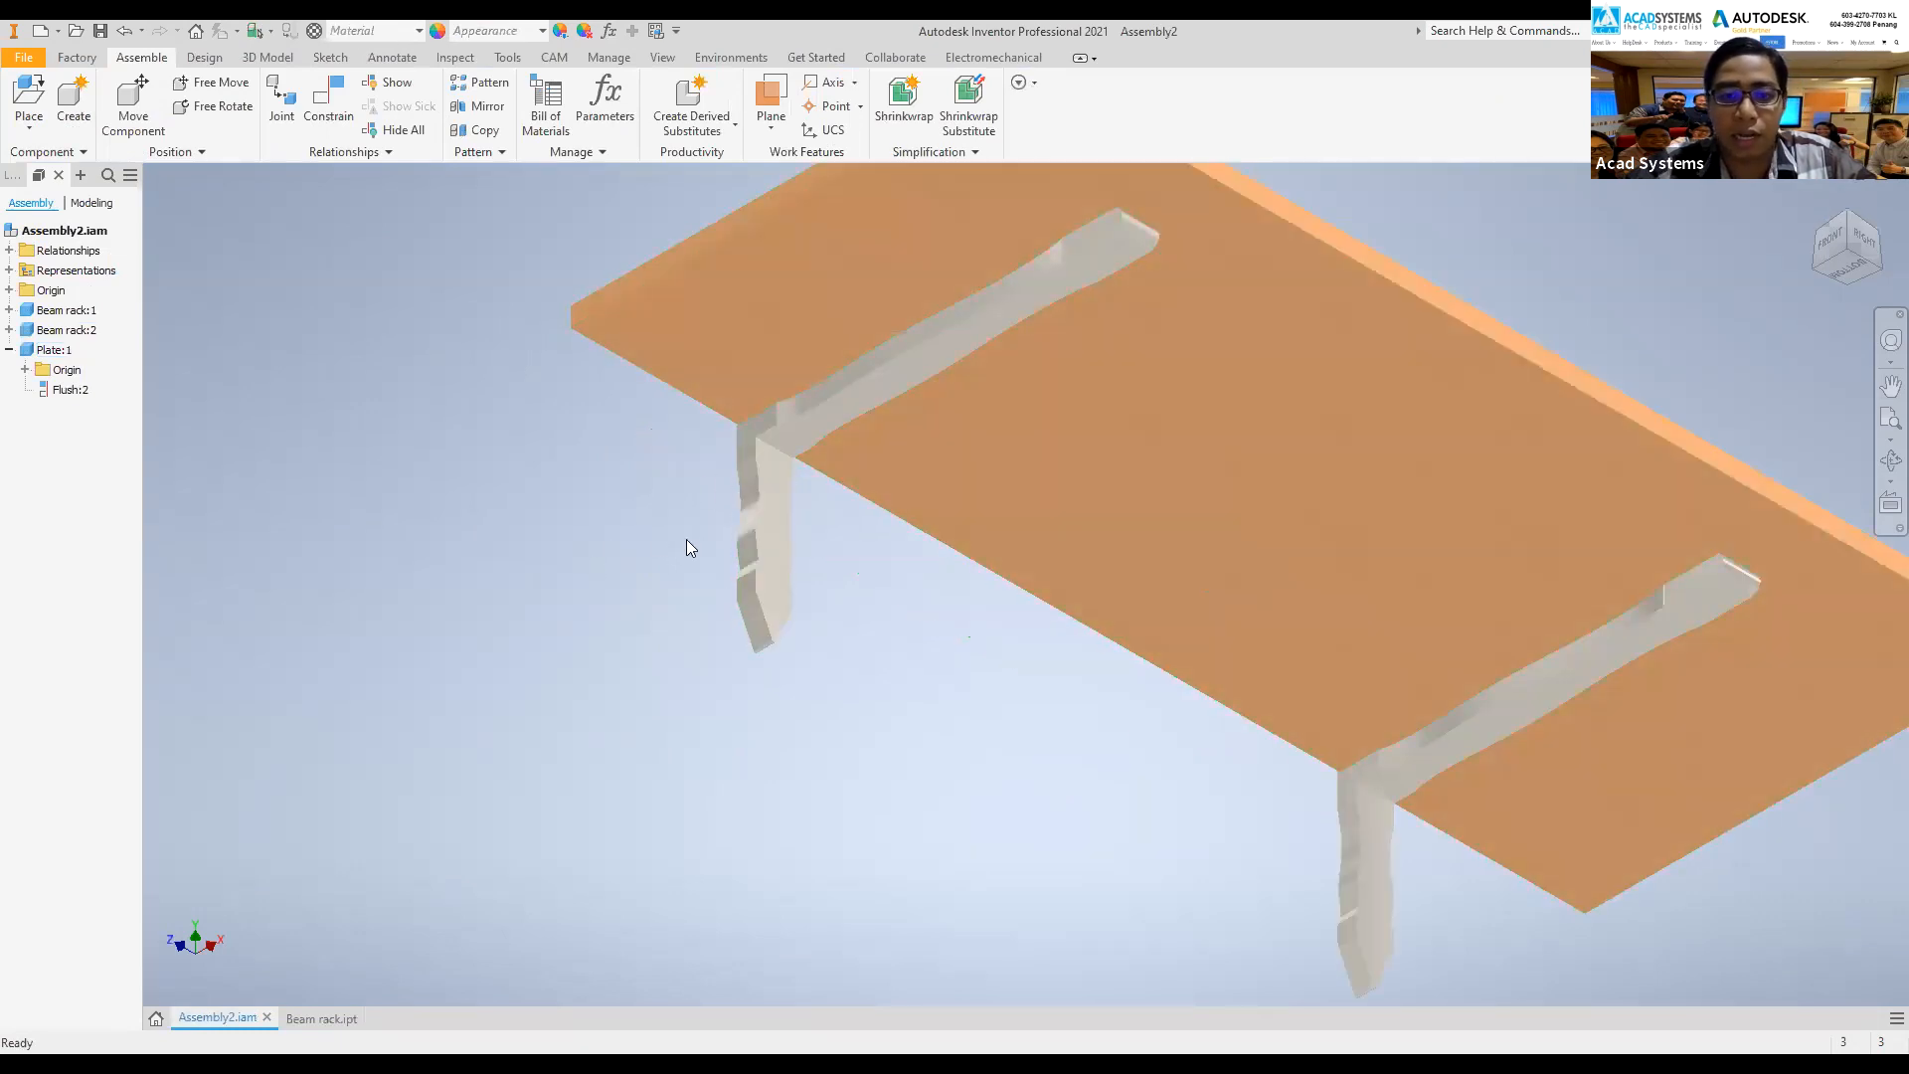
{"action": "left_click", "coordinate": [324, 1018]}
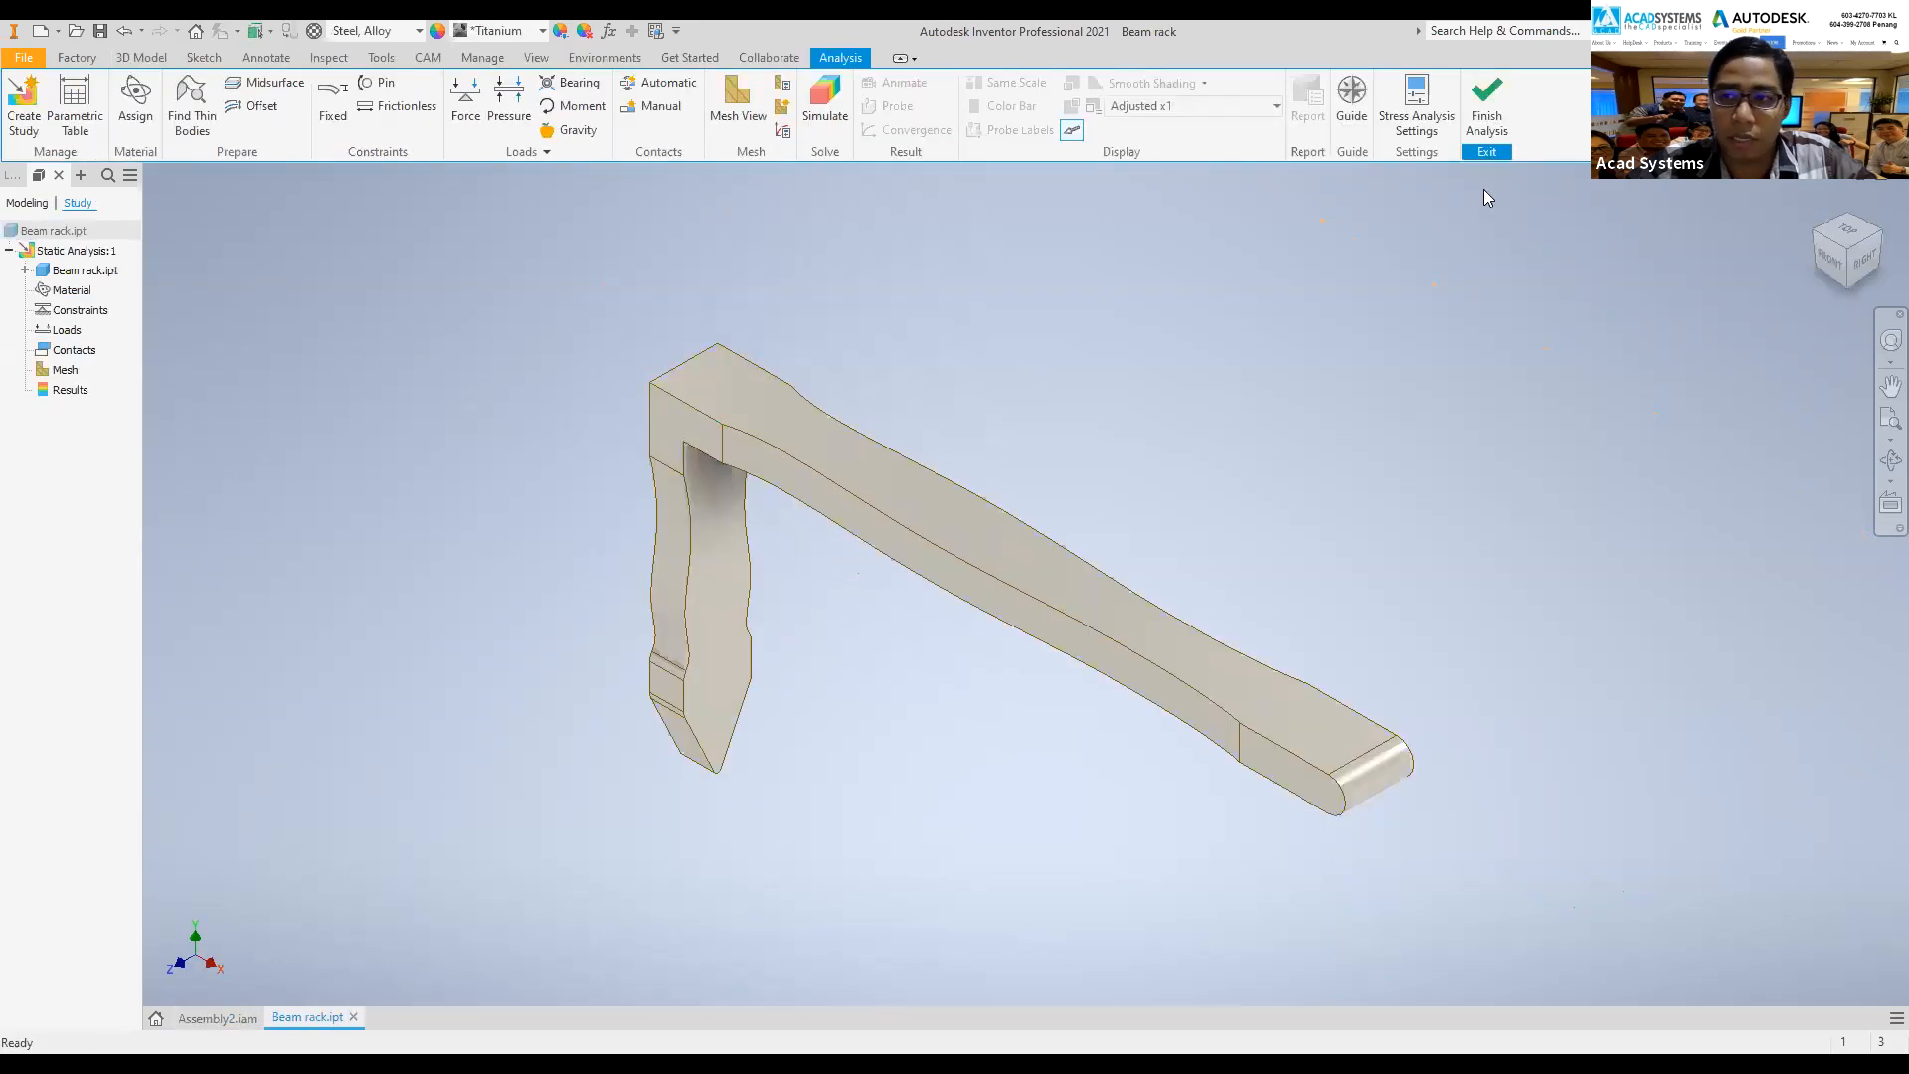
{"action": "left_click", "coordinate": [1806, 238]}
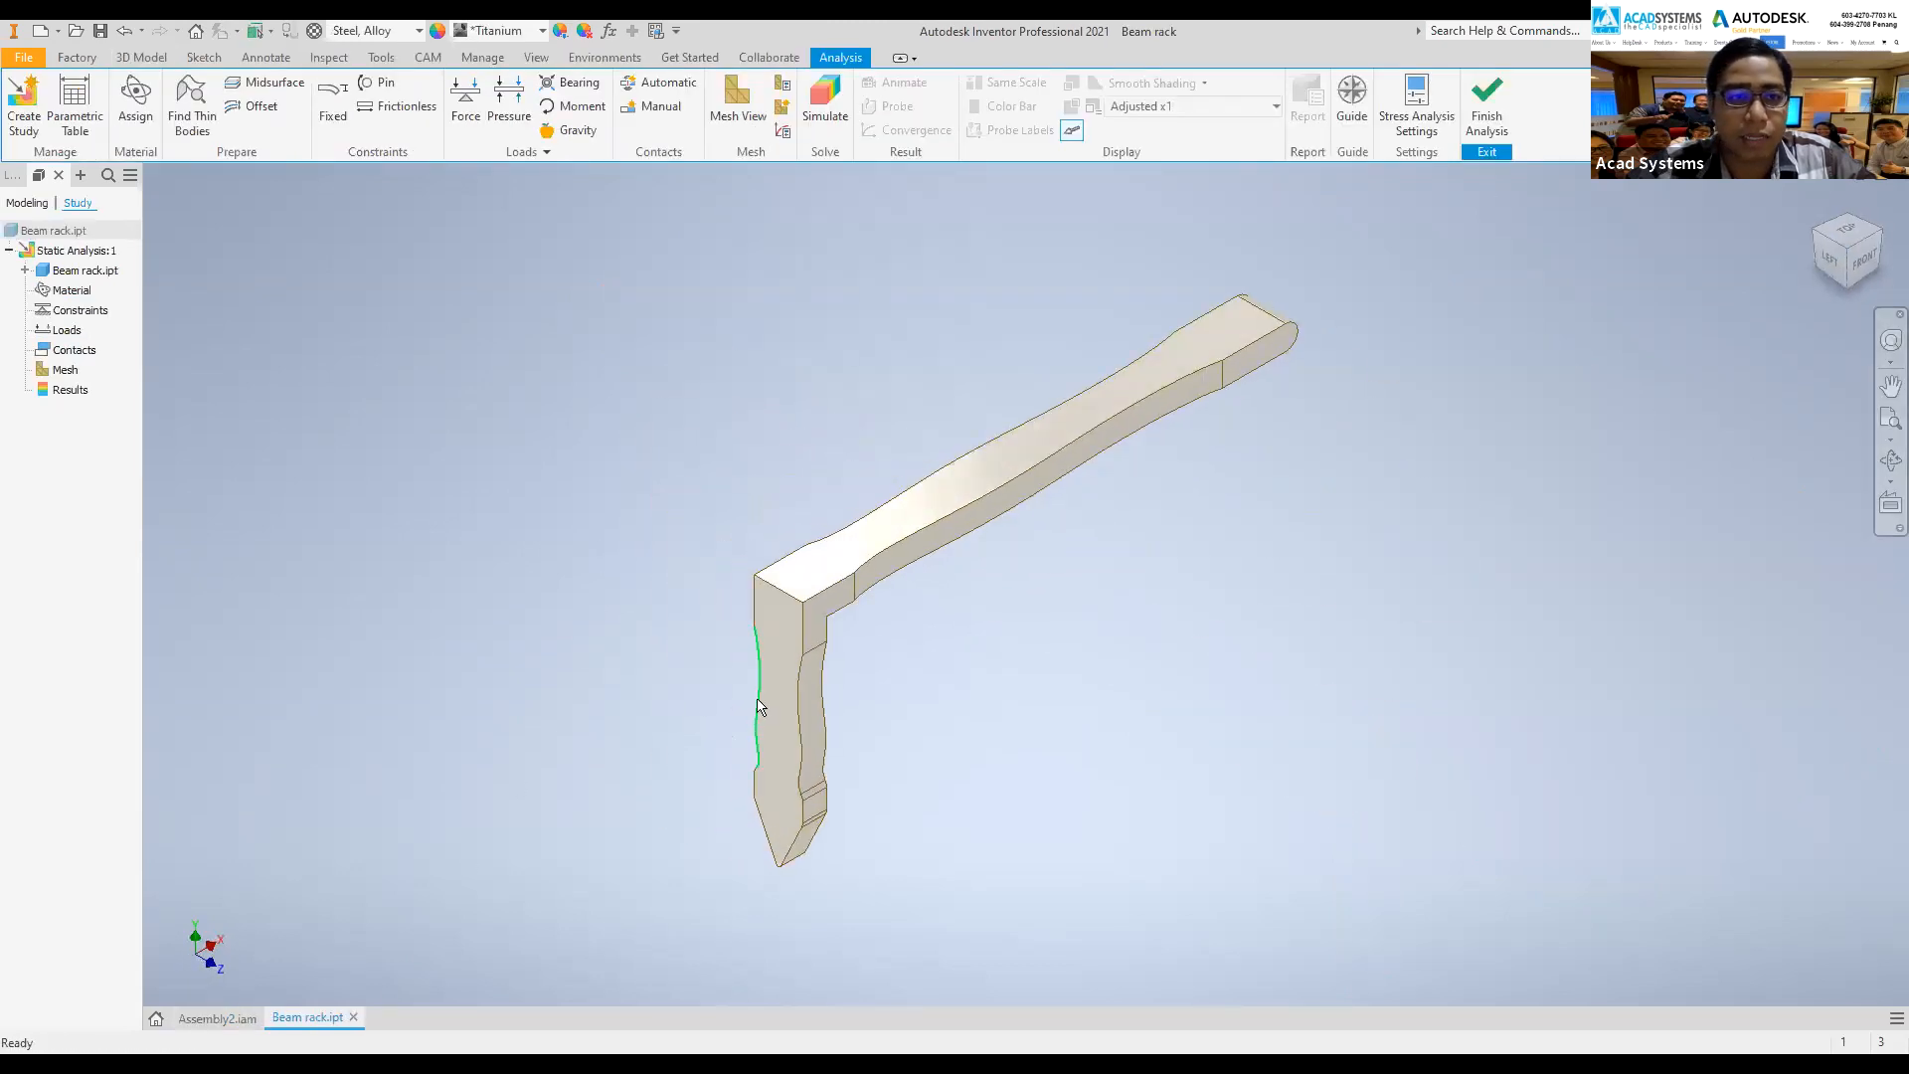
{"action": "left_click", "coordinate": [345, 105]}
{"action": "left_click", "coordinate": [774, 648]}
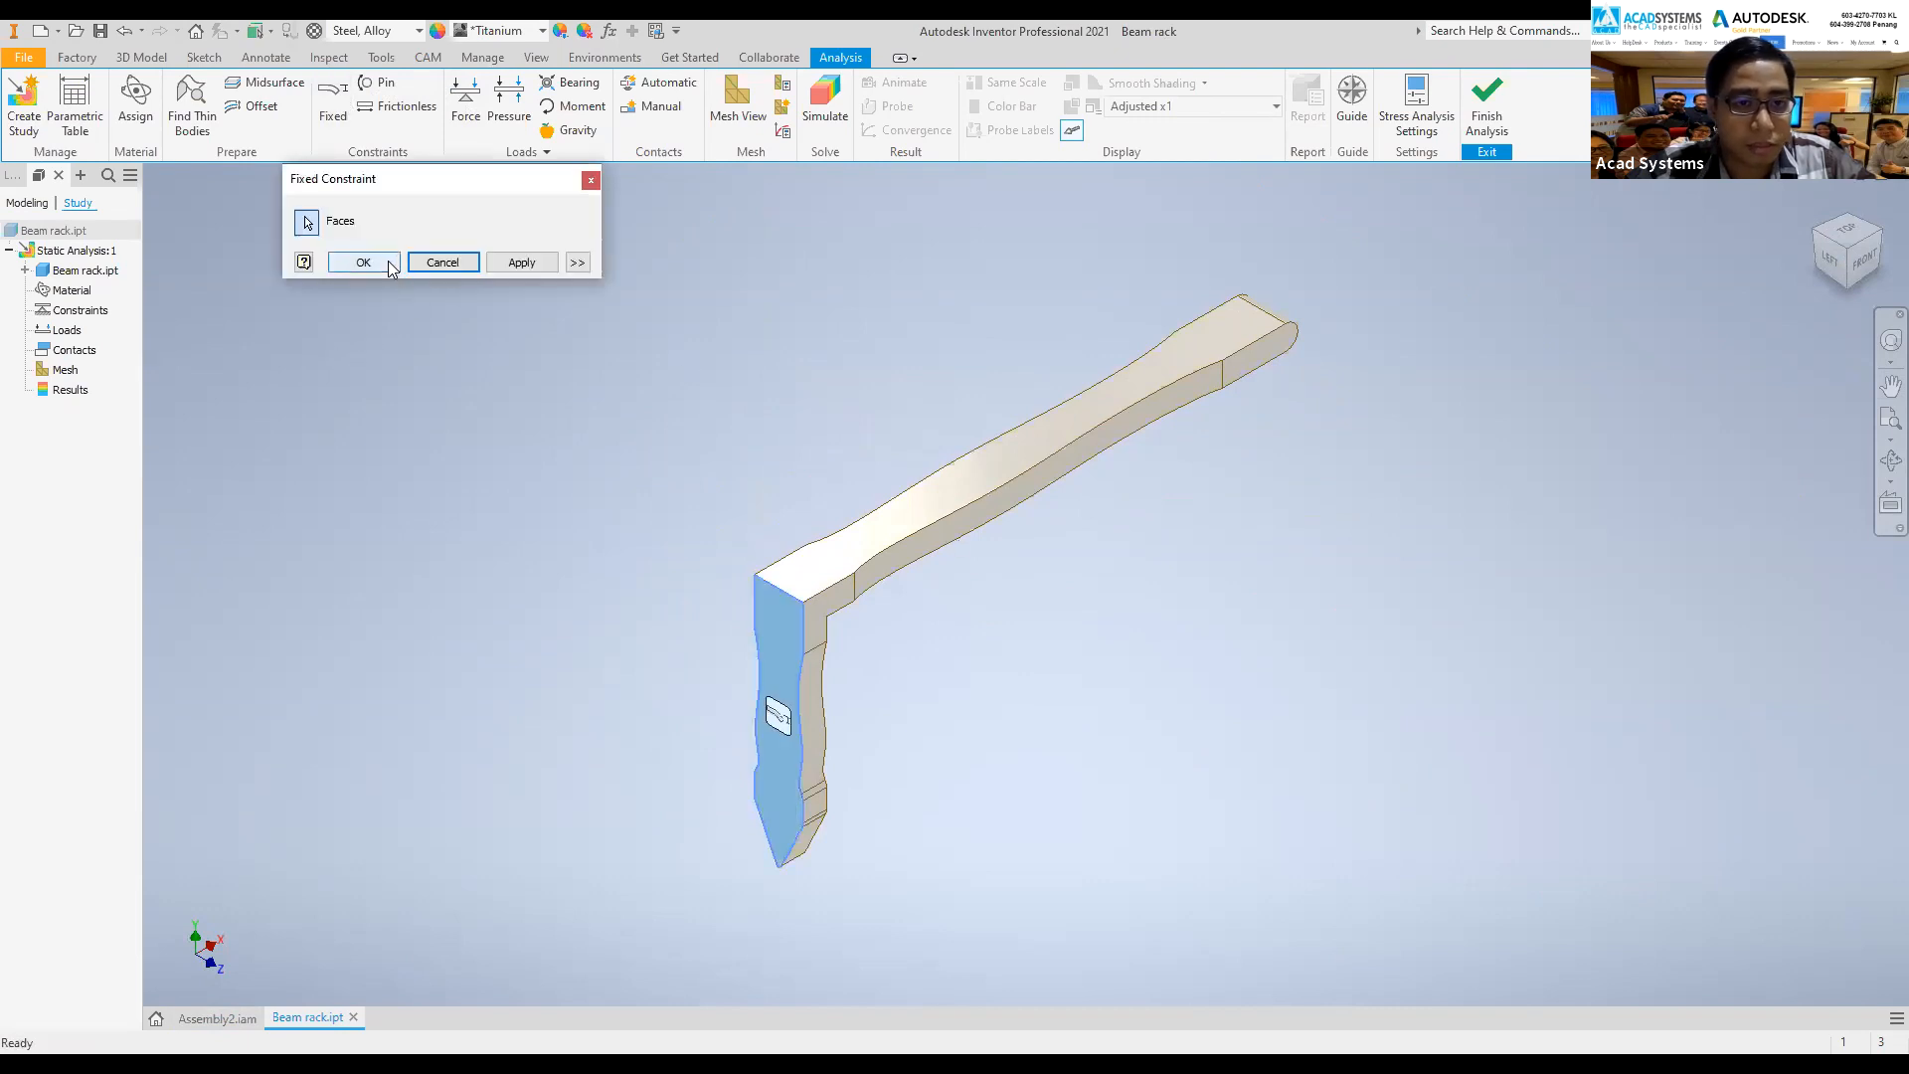
{"action": "left_click", "coordinate": [363, 262]}
{"action": "scroll", "coordinate": [785, 557], "scroll_direction": "up", "scroll_amount": 2}
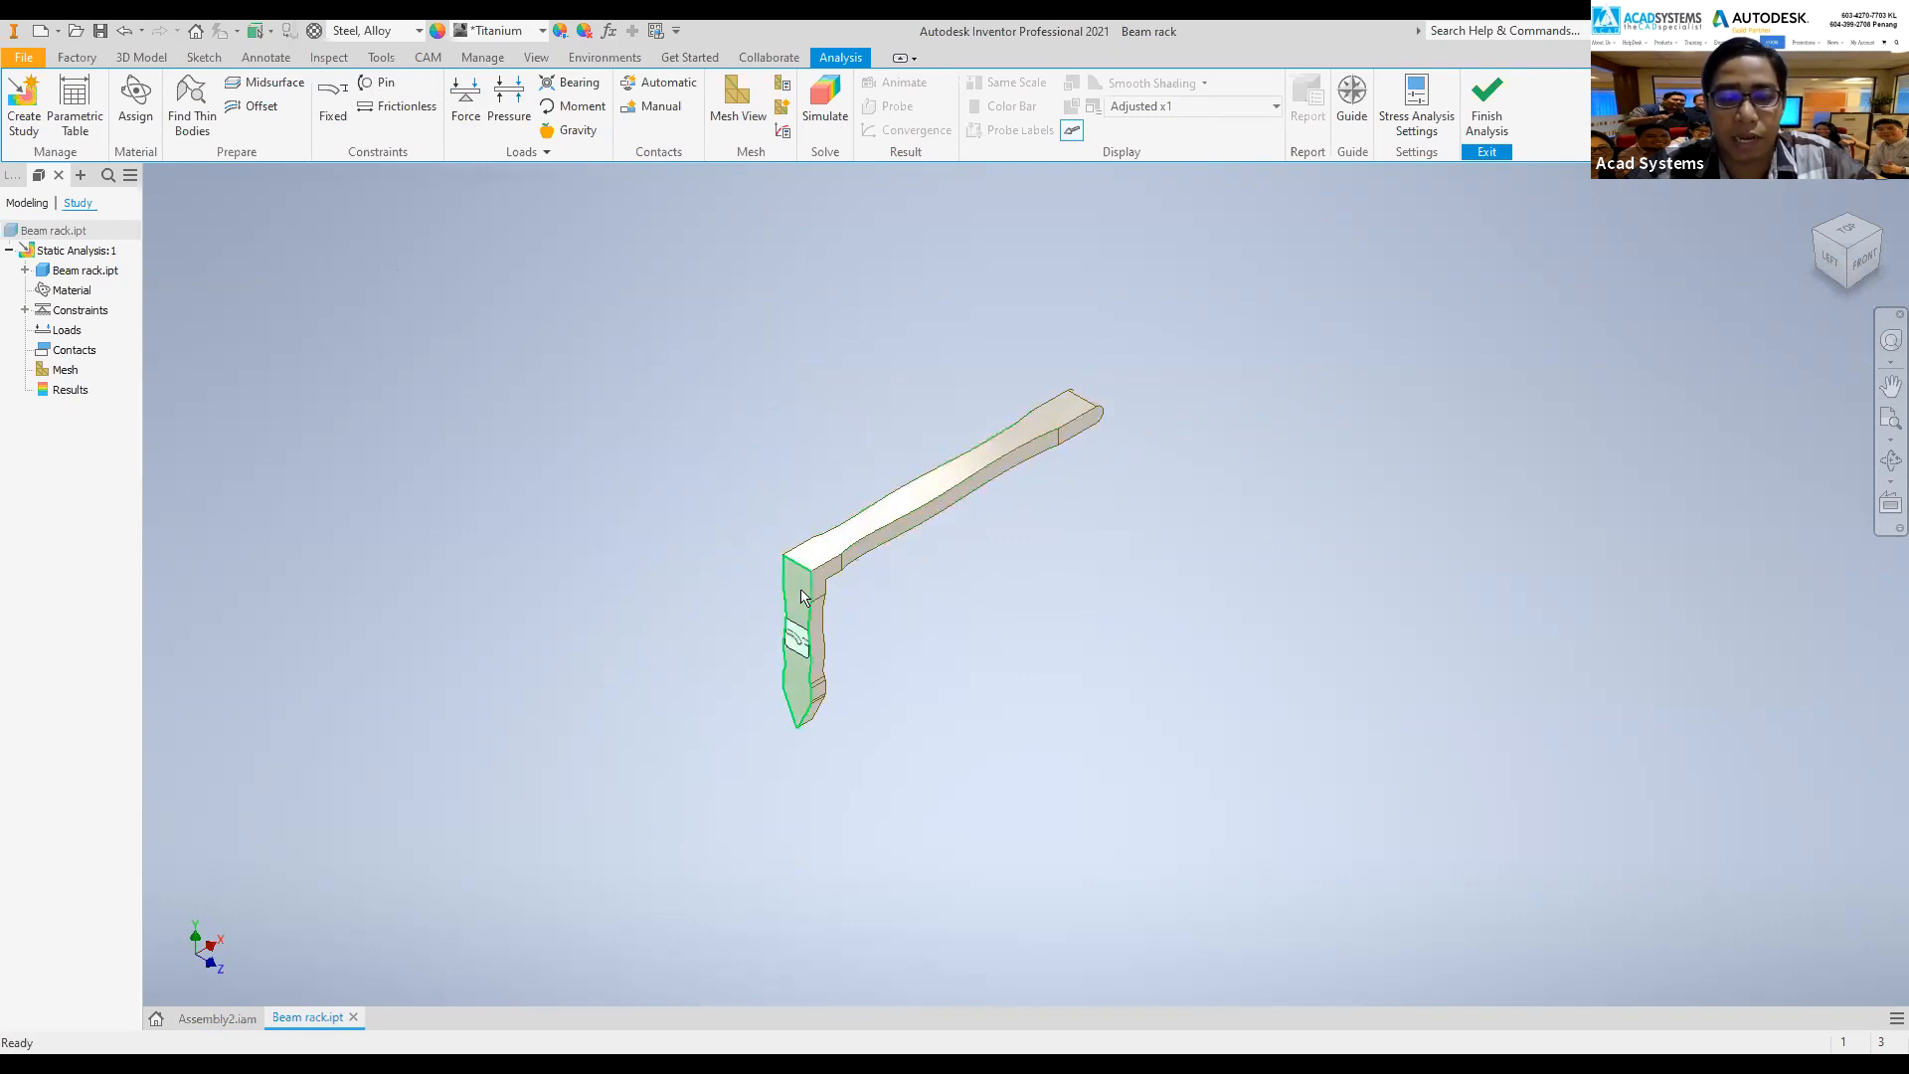
{"action": "scroll", "coordinate": [804, 566], "scroll_direction": "down", "scroll_amount": 2}
{"action": "scroll", "coordinate": [804, 567], "scroll_direction": "down", "scroll_amount": 3}
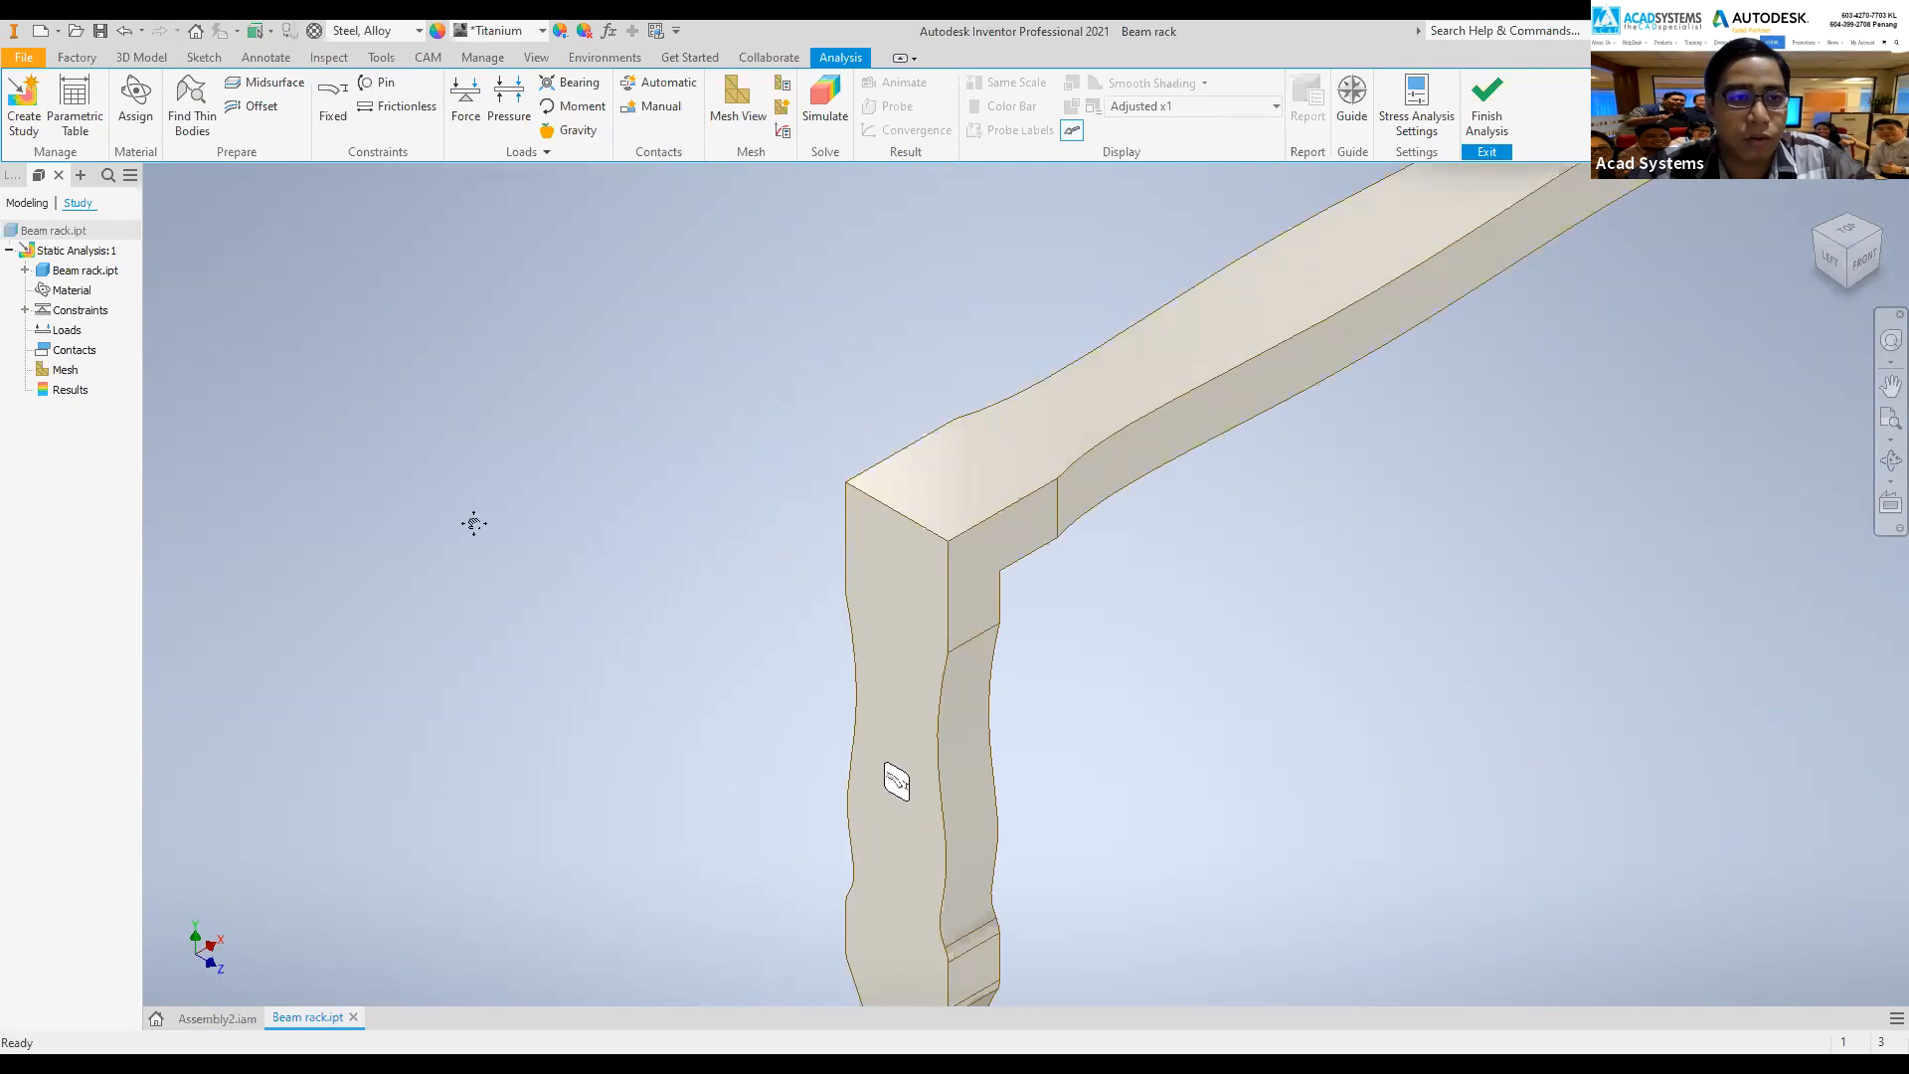
{"action": "left_click", "coordinate": [336, 100]}
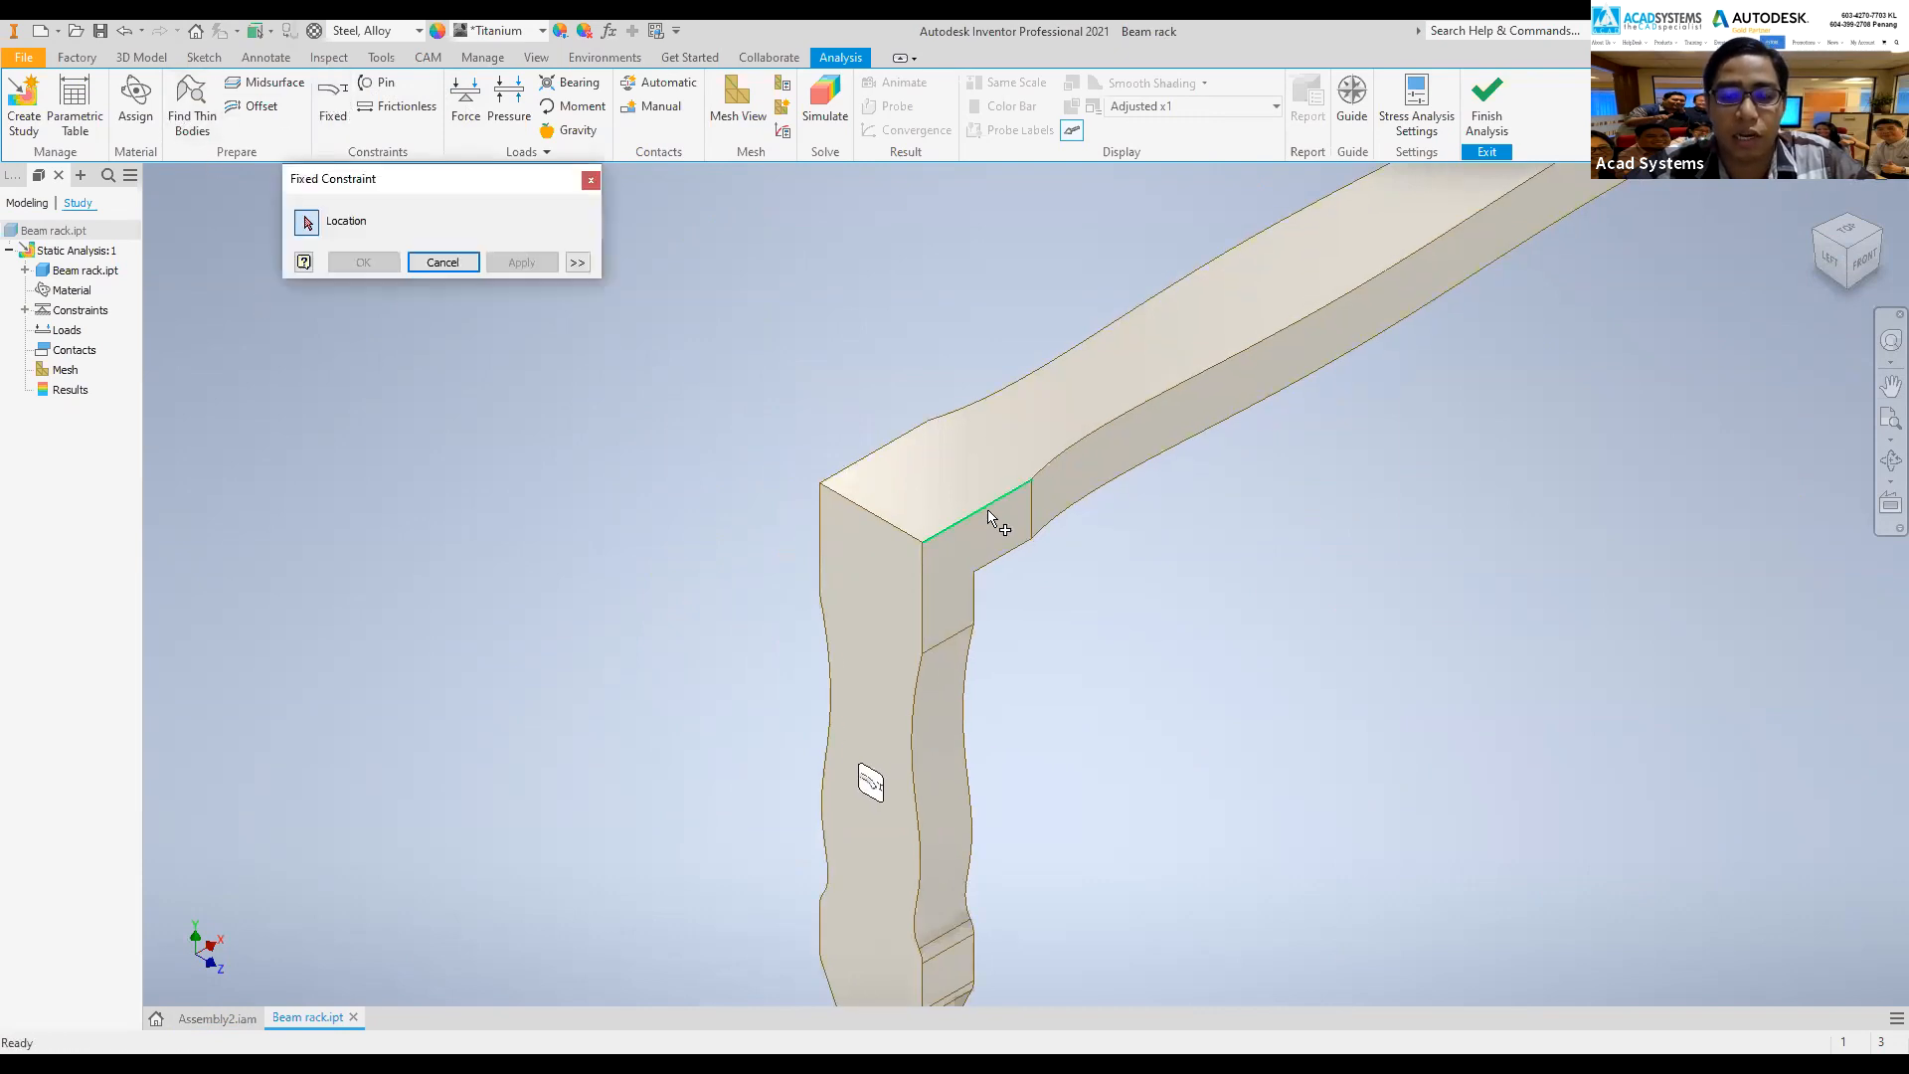
{"action": "left_click", "coordinate": [1002, 500]}
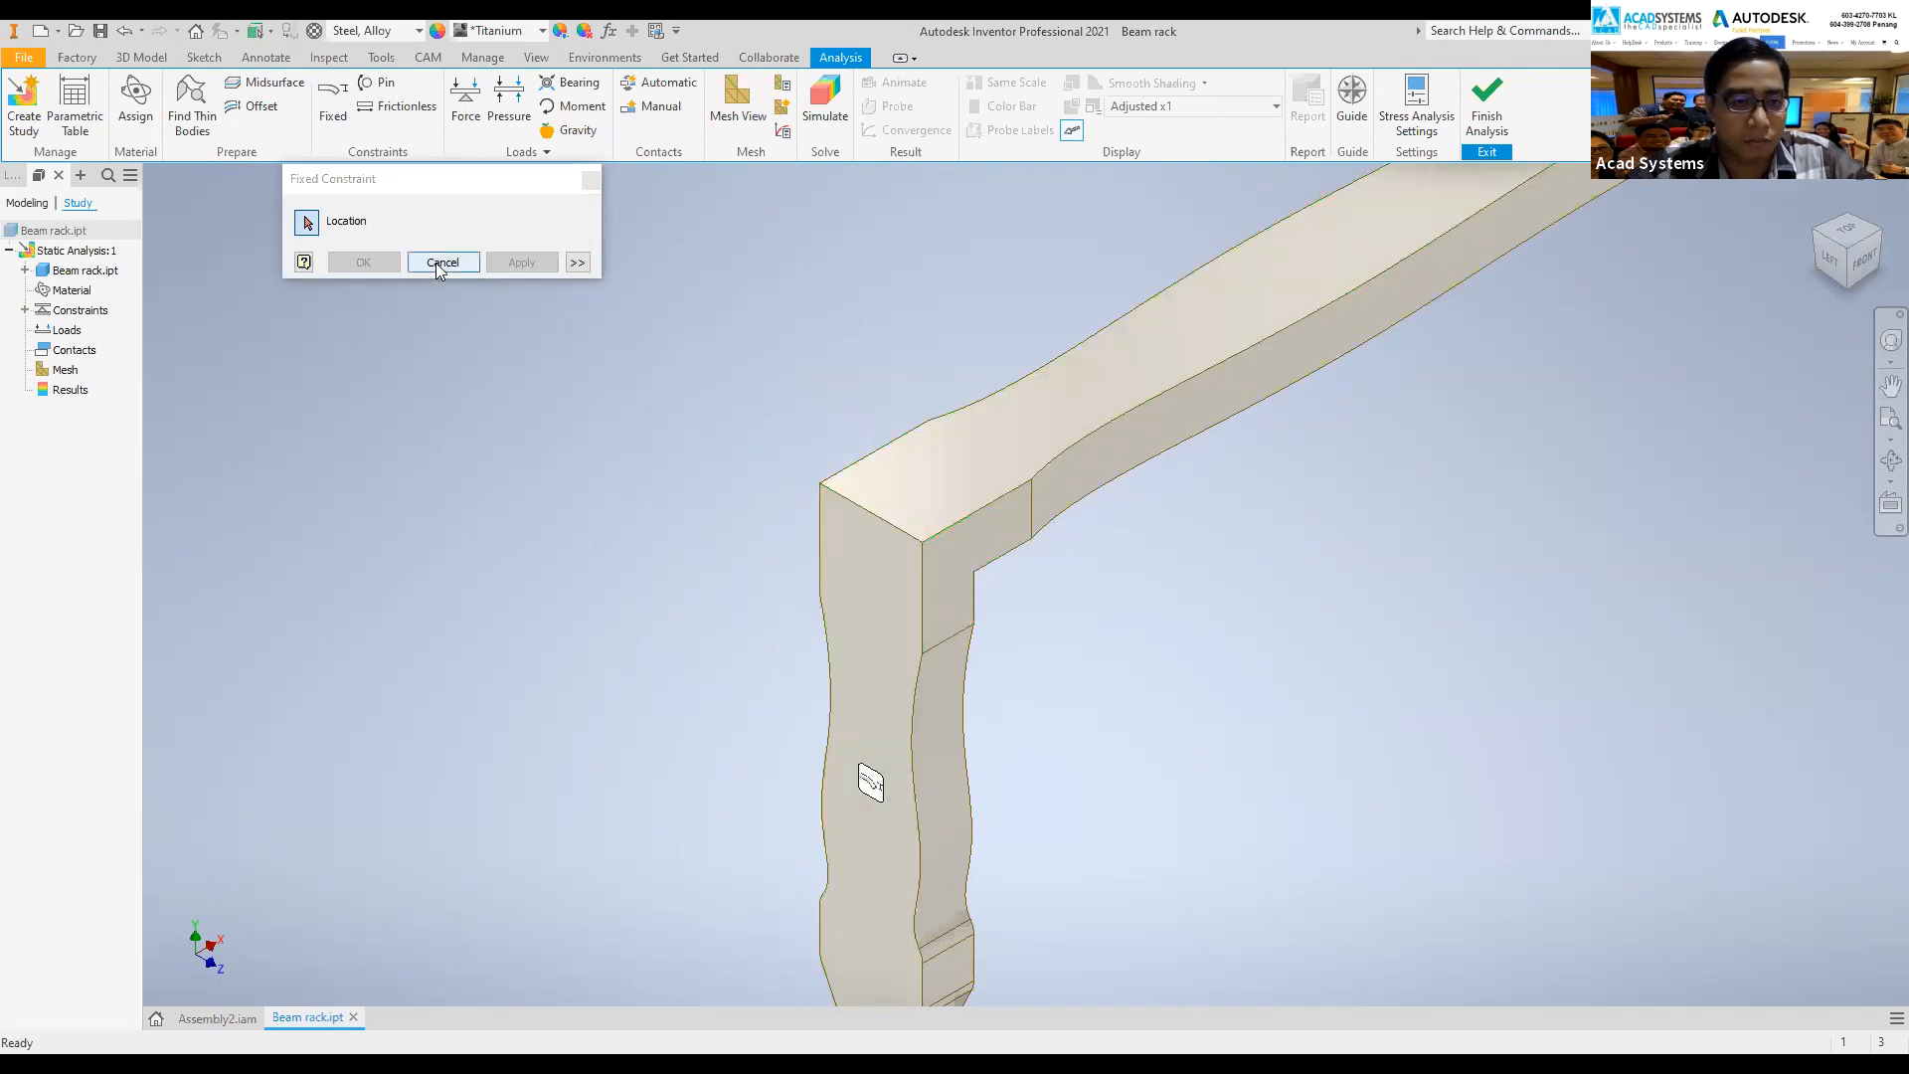
{"action": "key", "text": "Escape"}
{"action": "scroll", "coordinate": [1010, 410], "scroll_direction": "up", "scroll_amount": 3}
{"action": "middle_click_drag", "start_coordinate": [895, 482], "coordinate": [642, 604]}
- Apply a 2000 N downward force to the top face of the beam rack's horizontal arm
{"action": "left_click", "coordinate": [197, 1016]}
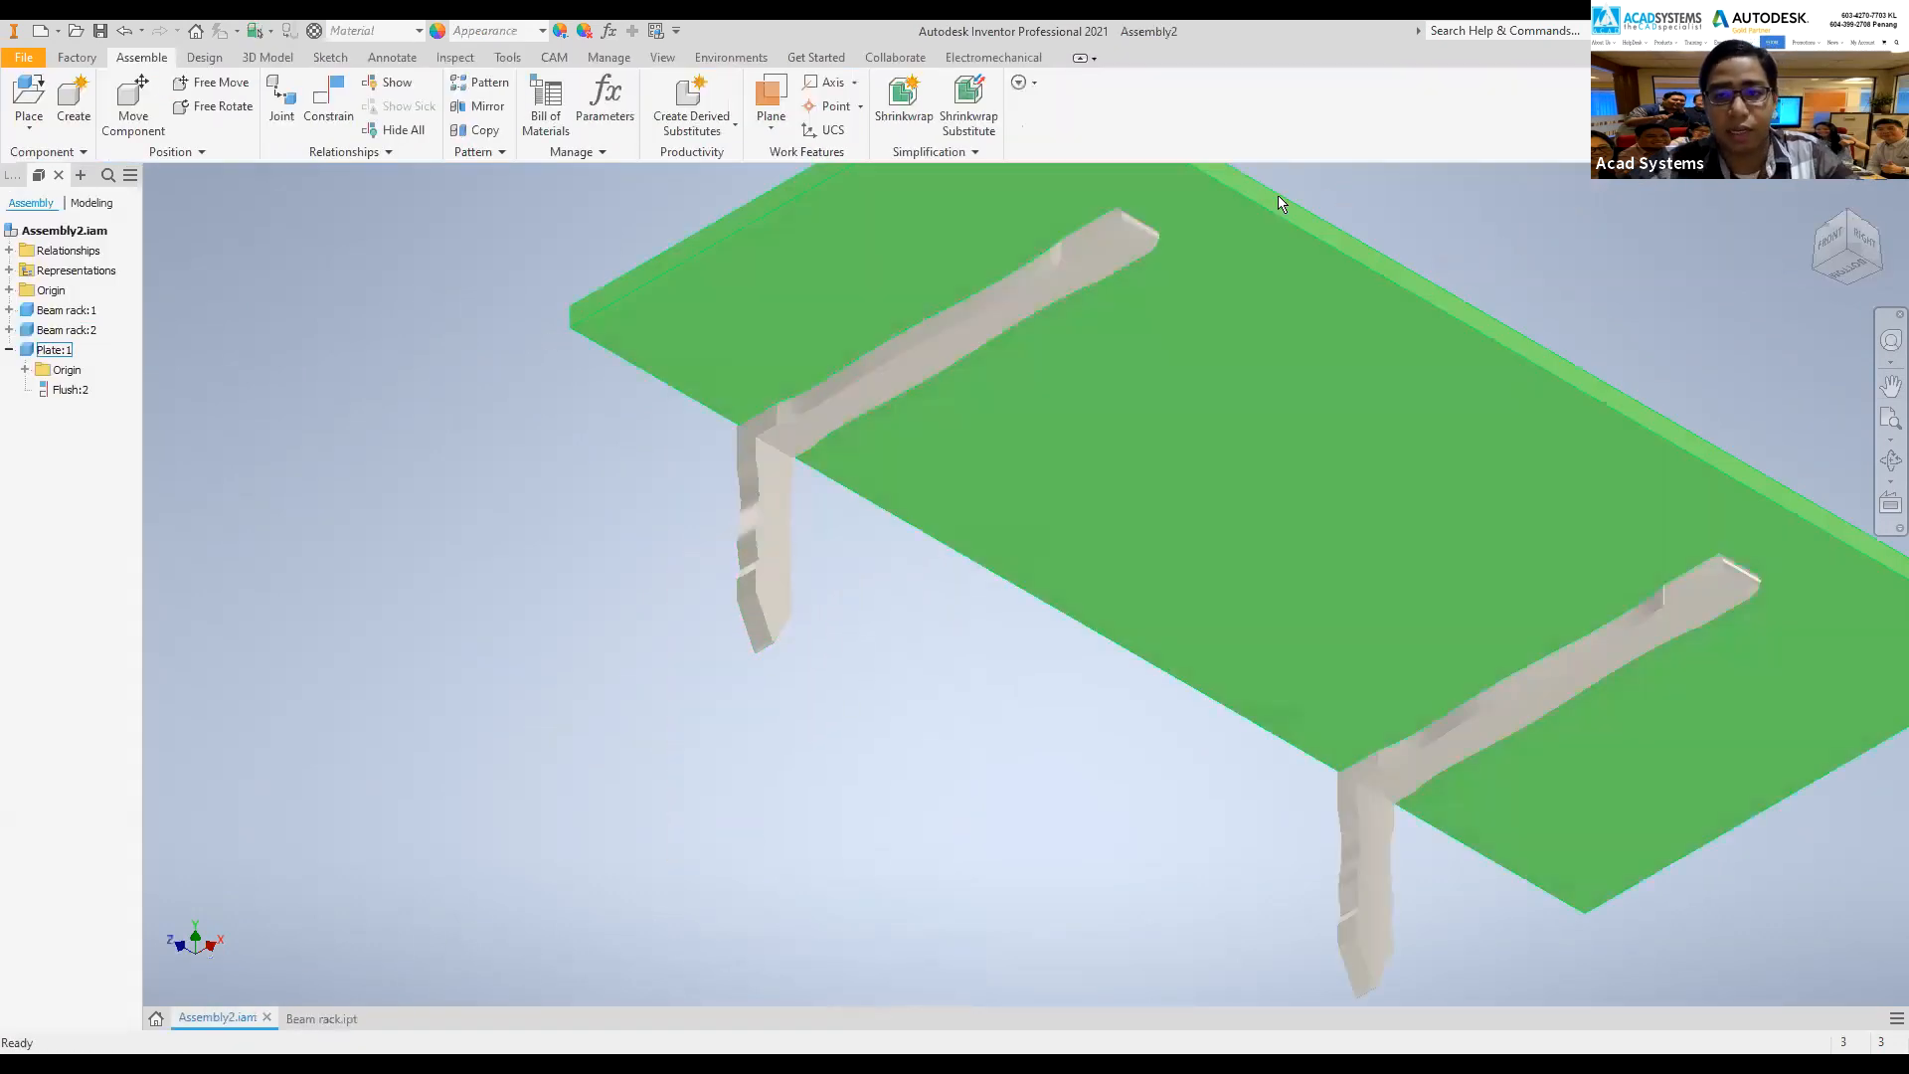
{"action": "left_click", "coordinate": [1818, 211]}
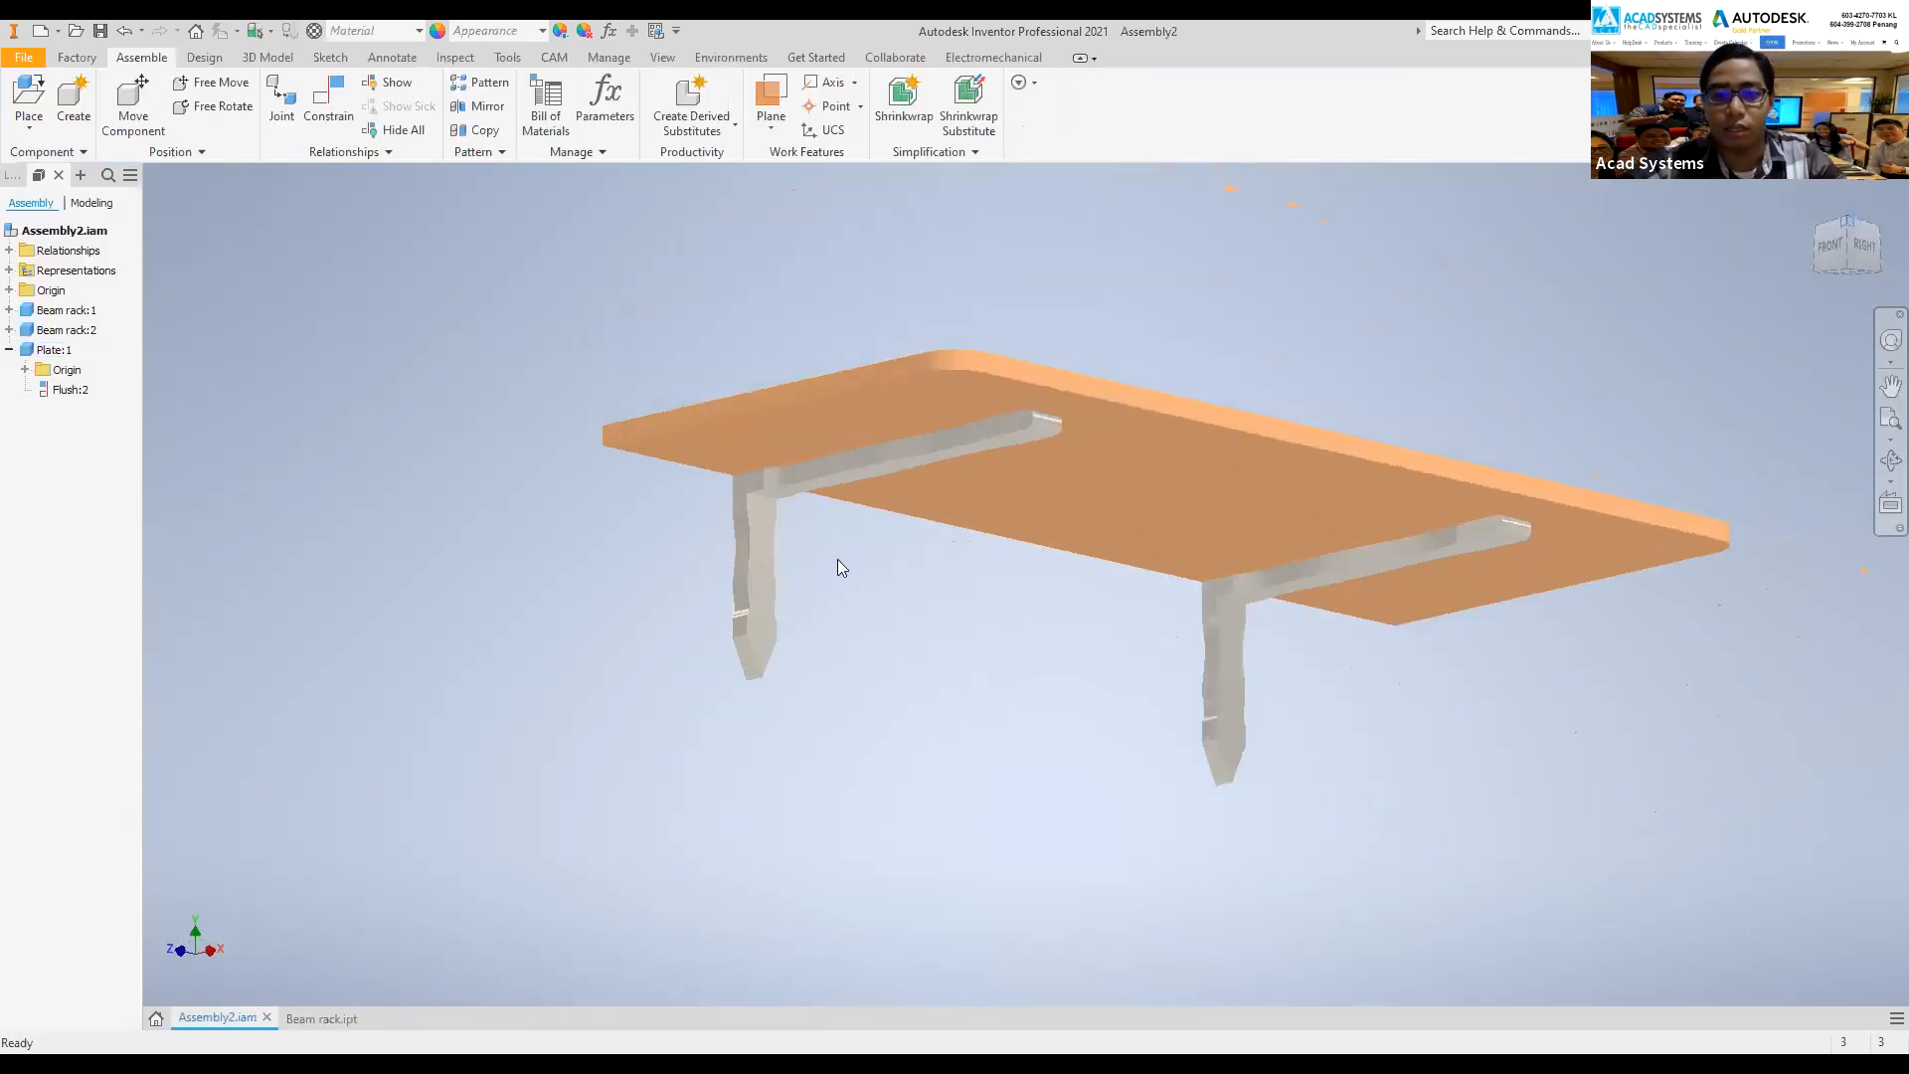
{"action": "left_click", "coordinate": [309, 1022]}
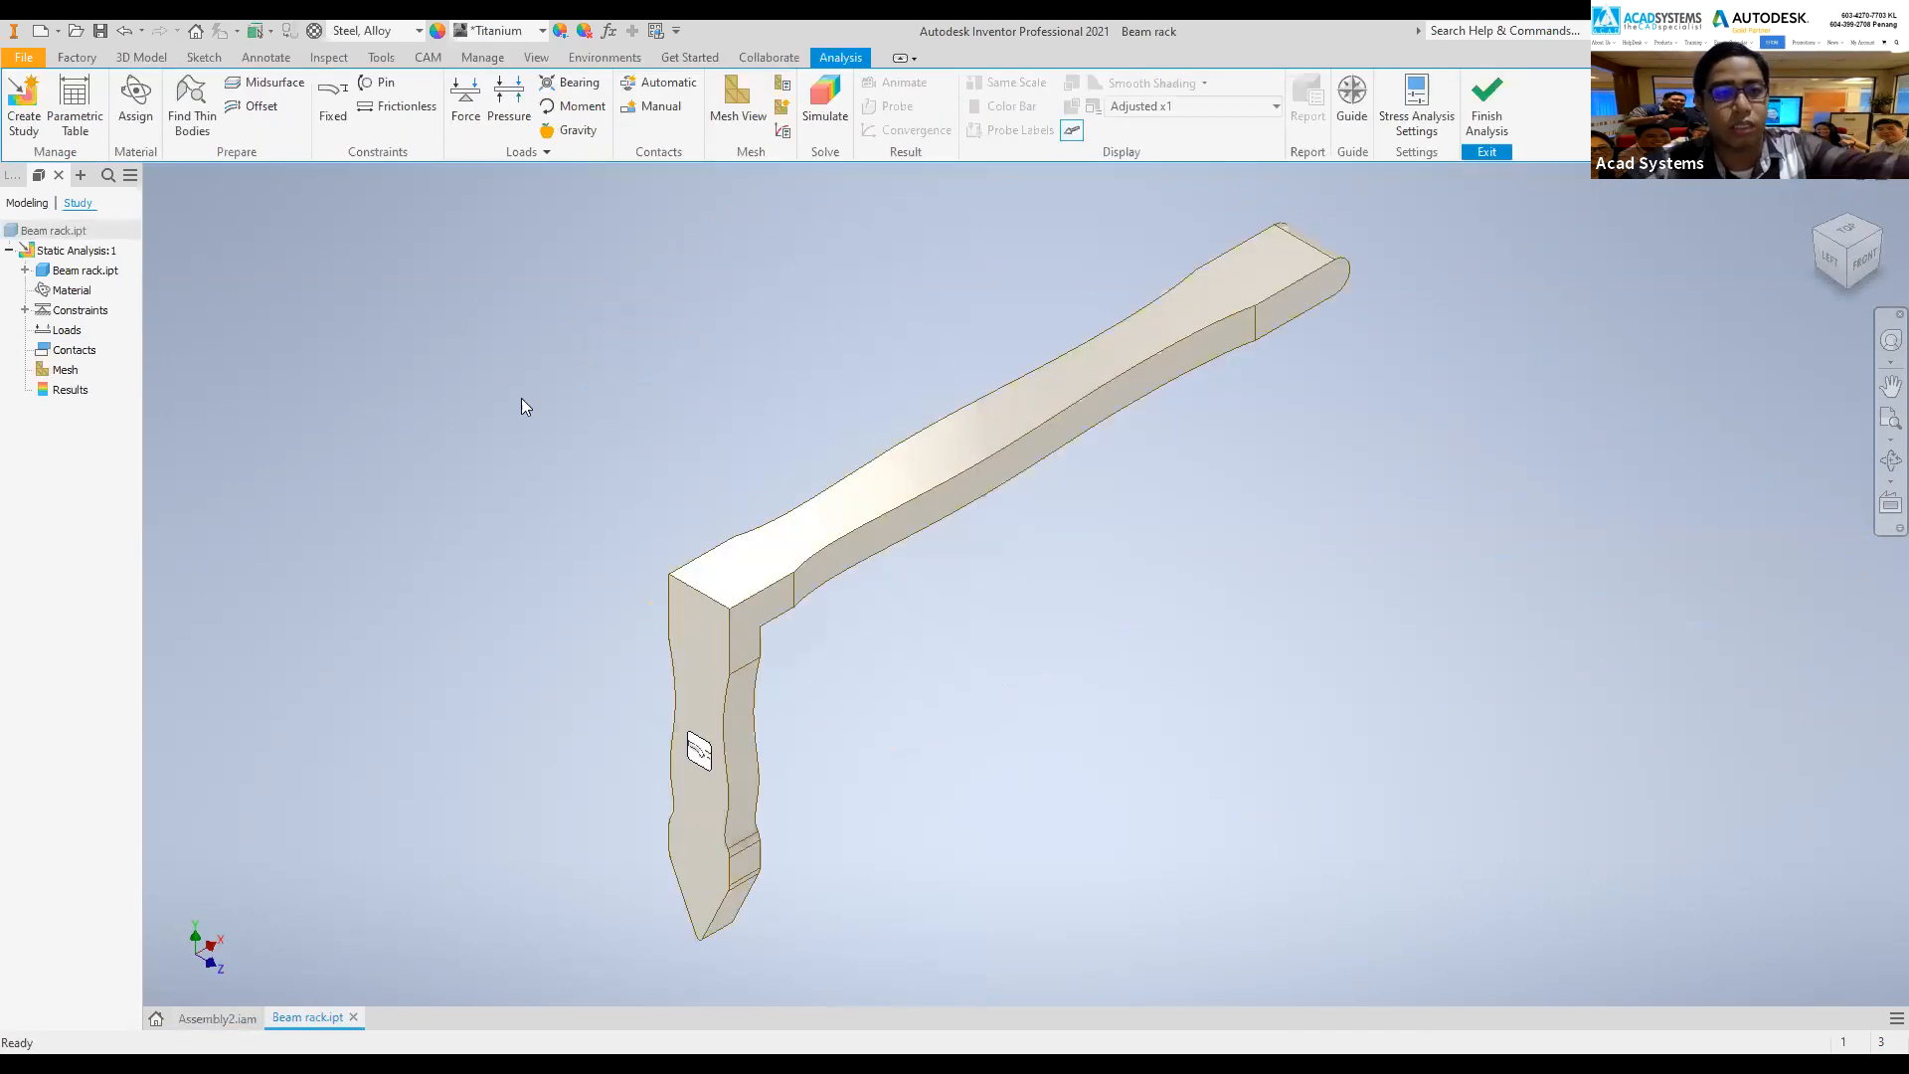
{"action": "left_click", "coordinate": [474, 129]}
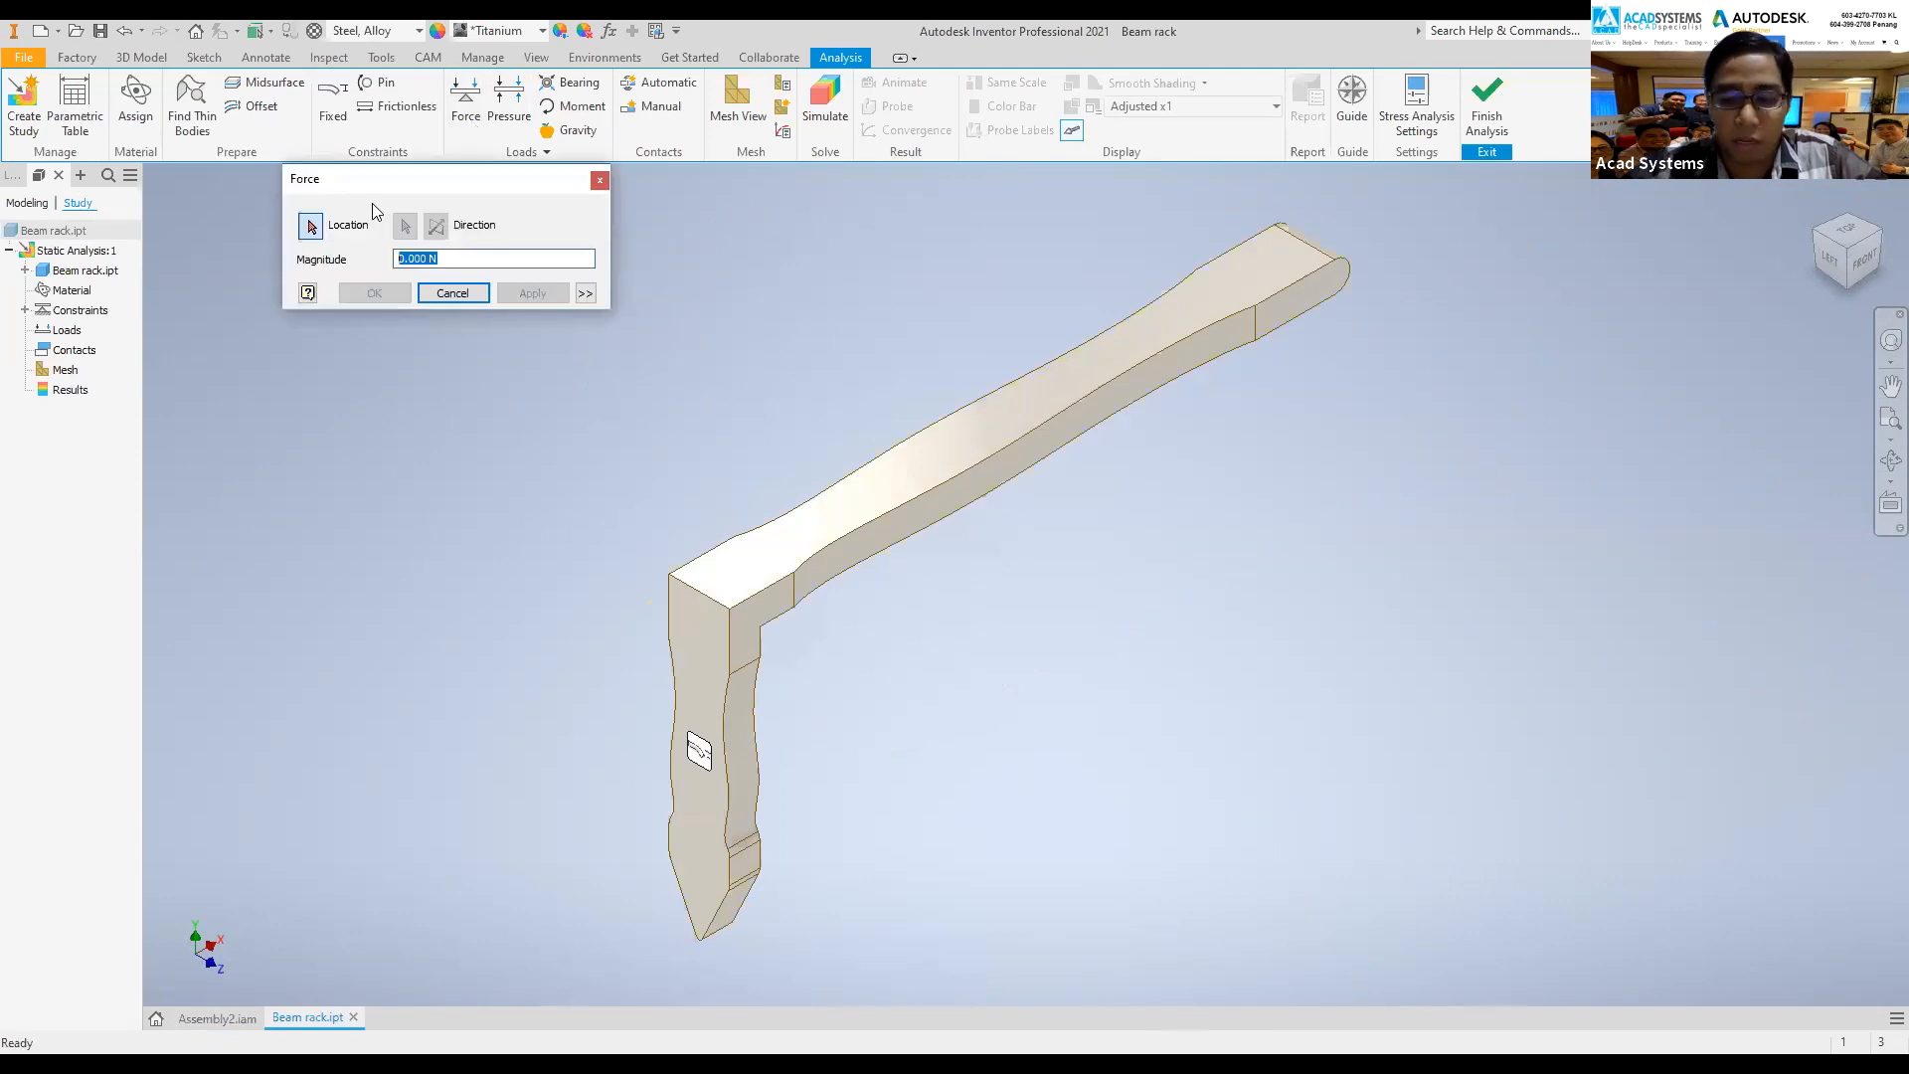
{"action": "type", "text": "2000"}
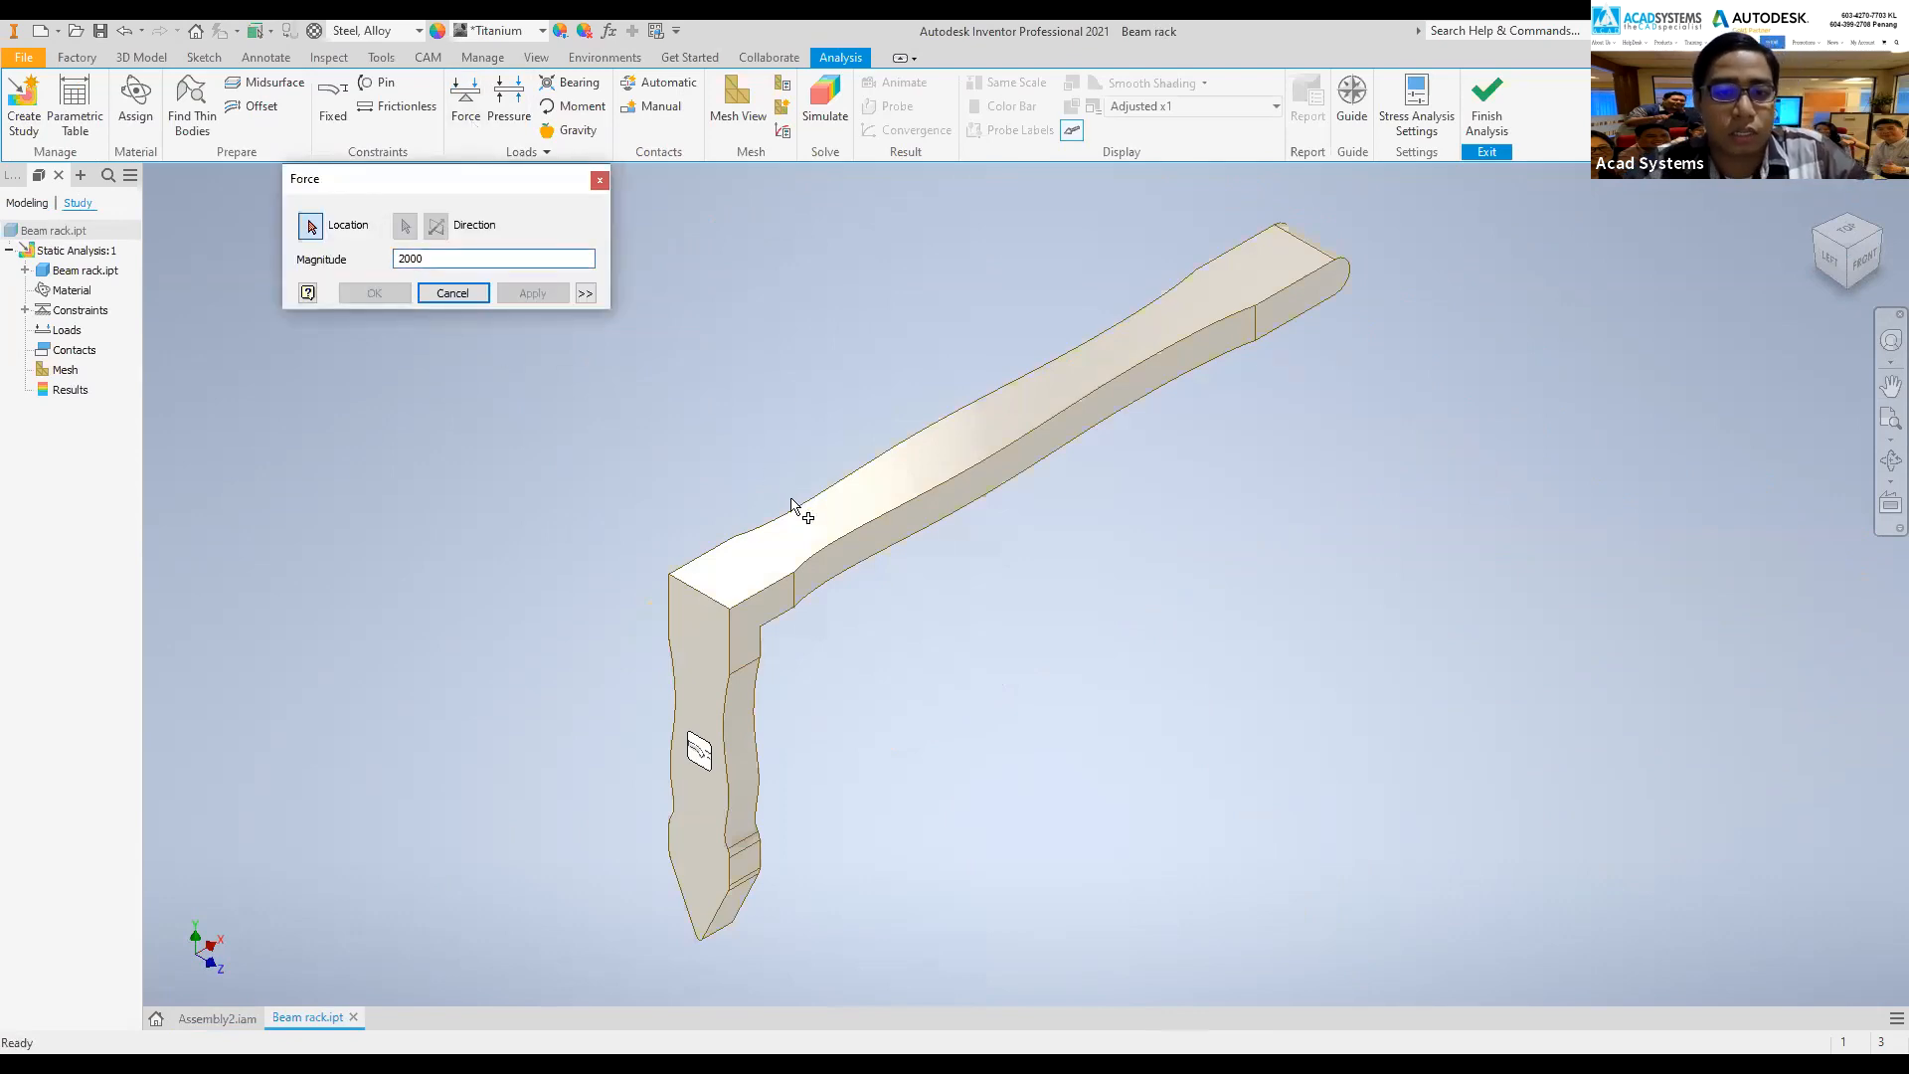
{"action": "left_click", "coordinate": [916, 469]}
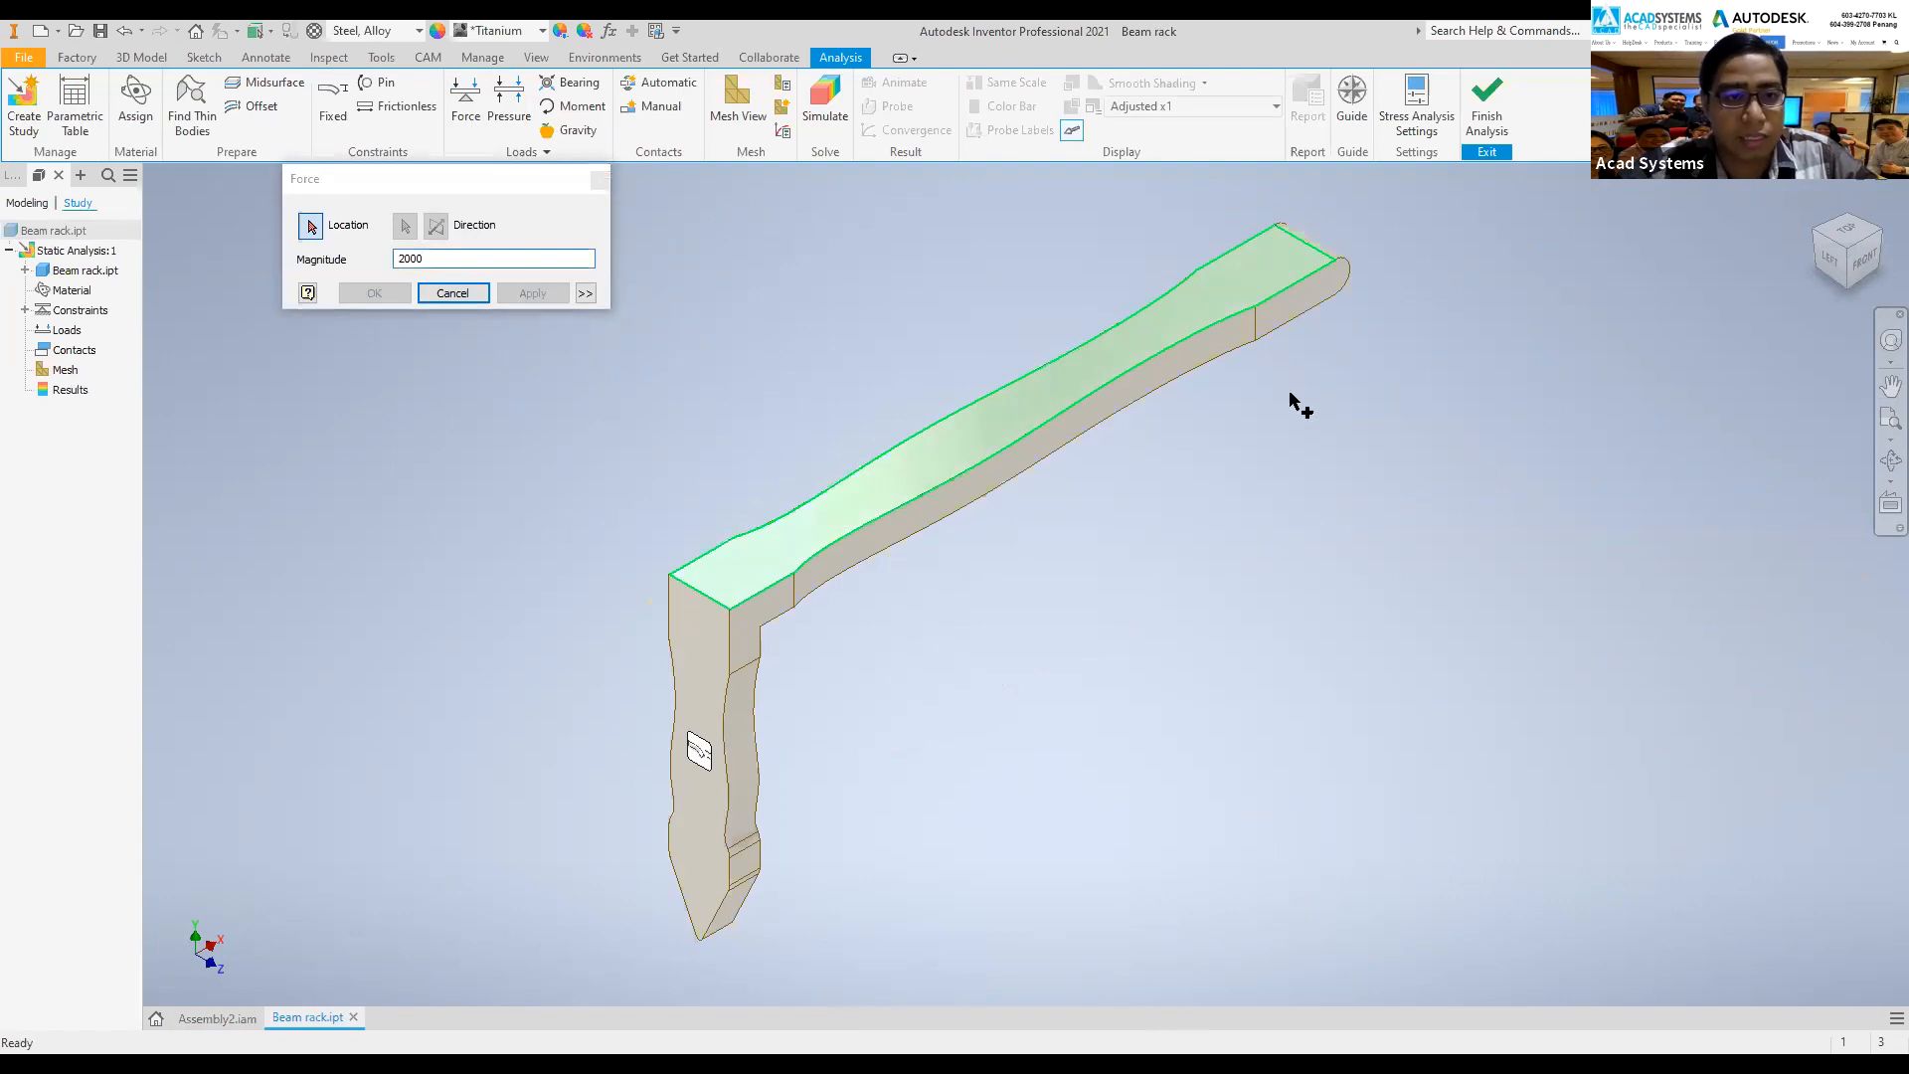
{"action": "scroll", "coordinate": [1014, 533], "scroll_direction": "down", "scroll_amount": 3}
{"action": "left_click", "coordinate": [370, 293]}
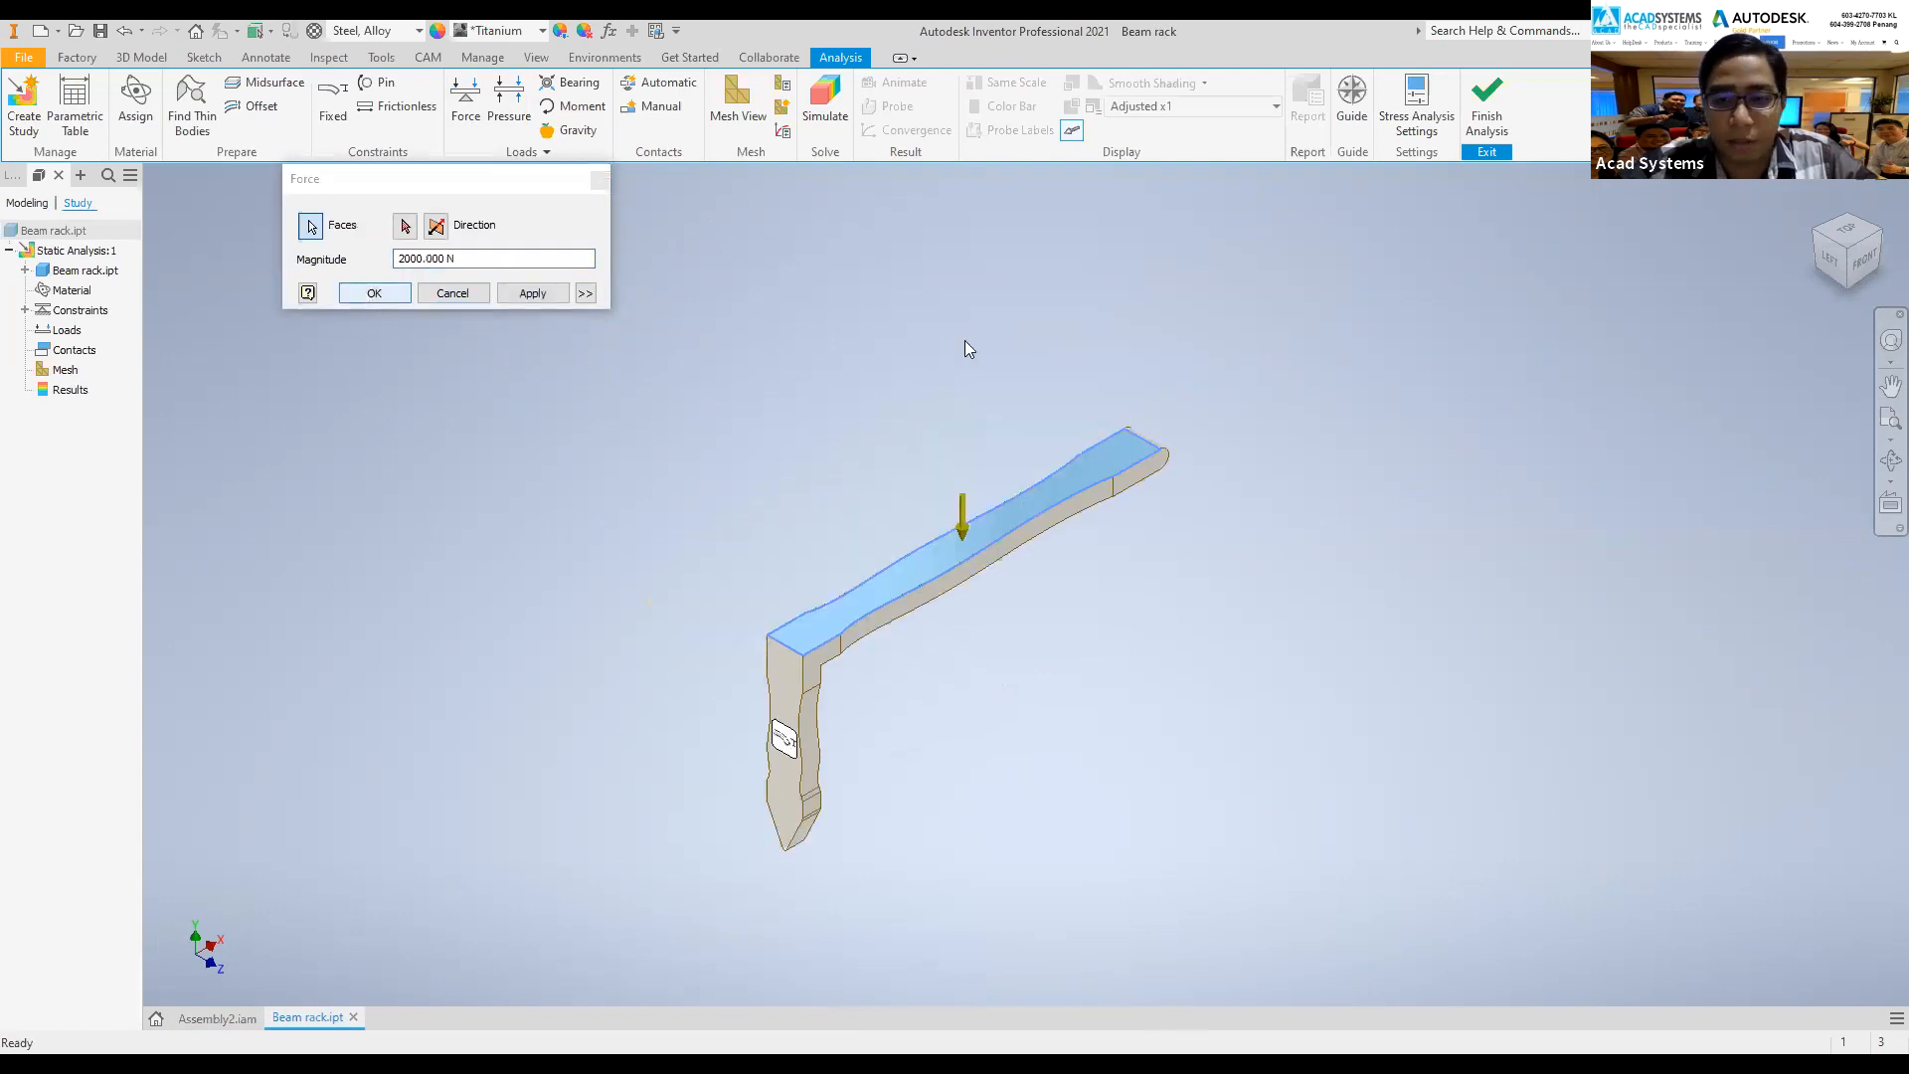
{"action": "left_click", "coordinate": [1879, 234]}
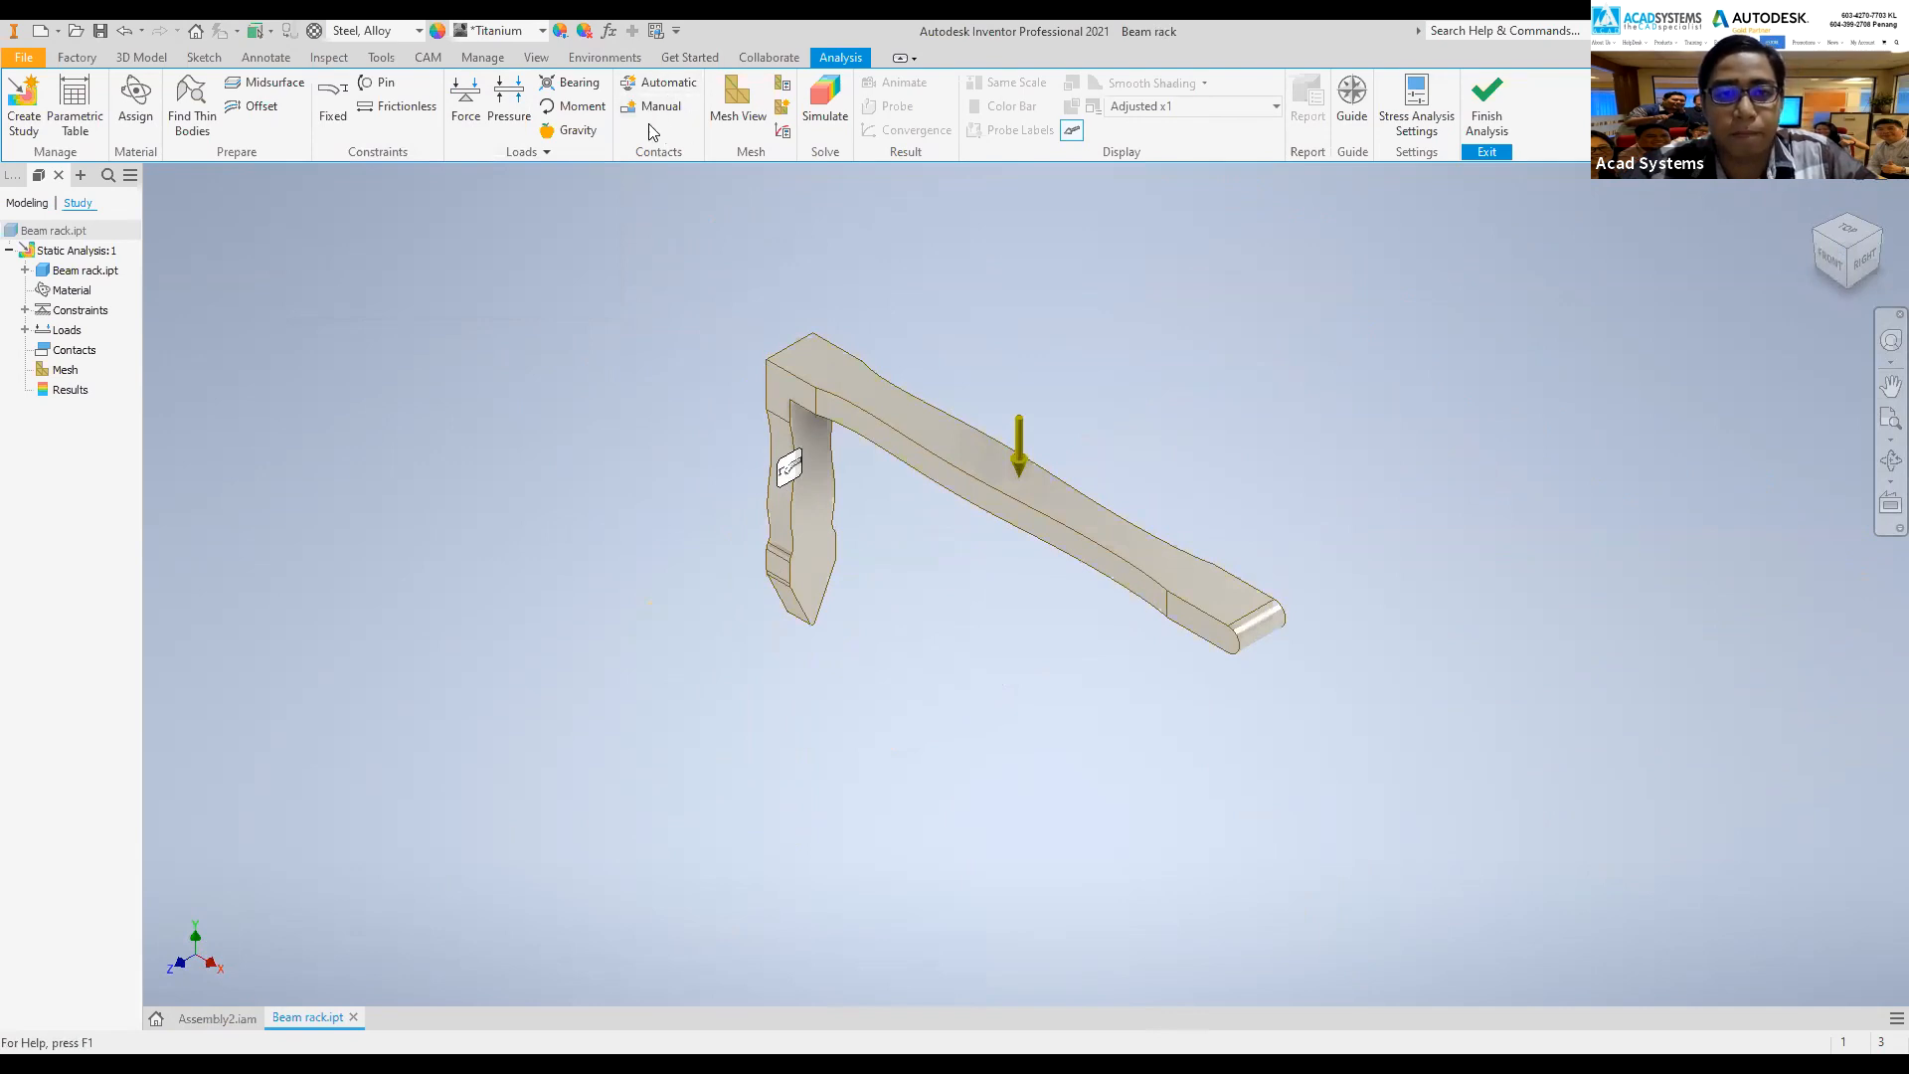
- Generate the beam rack's mesh with the current settings and display it on the model
{"action": "left_click", "coordinate": [739, 104]}
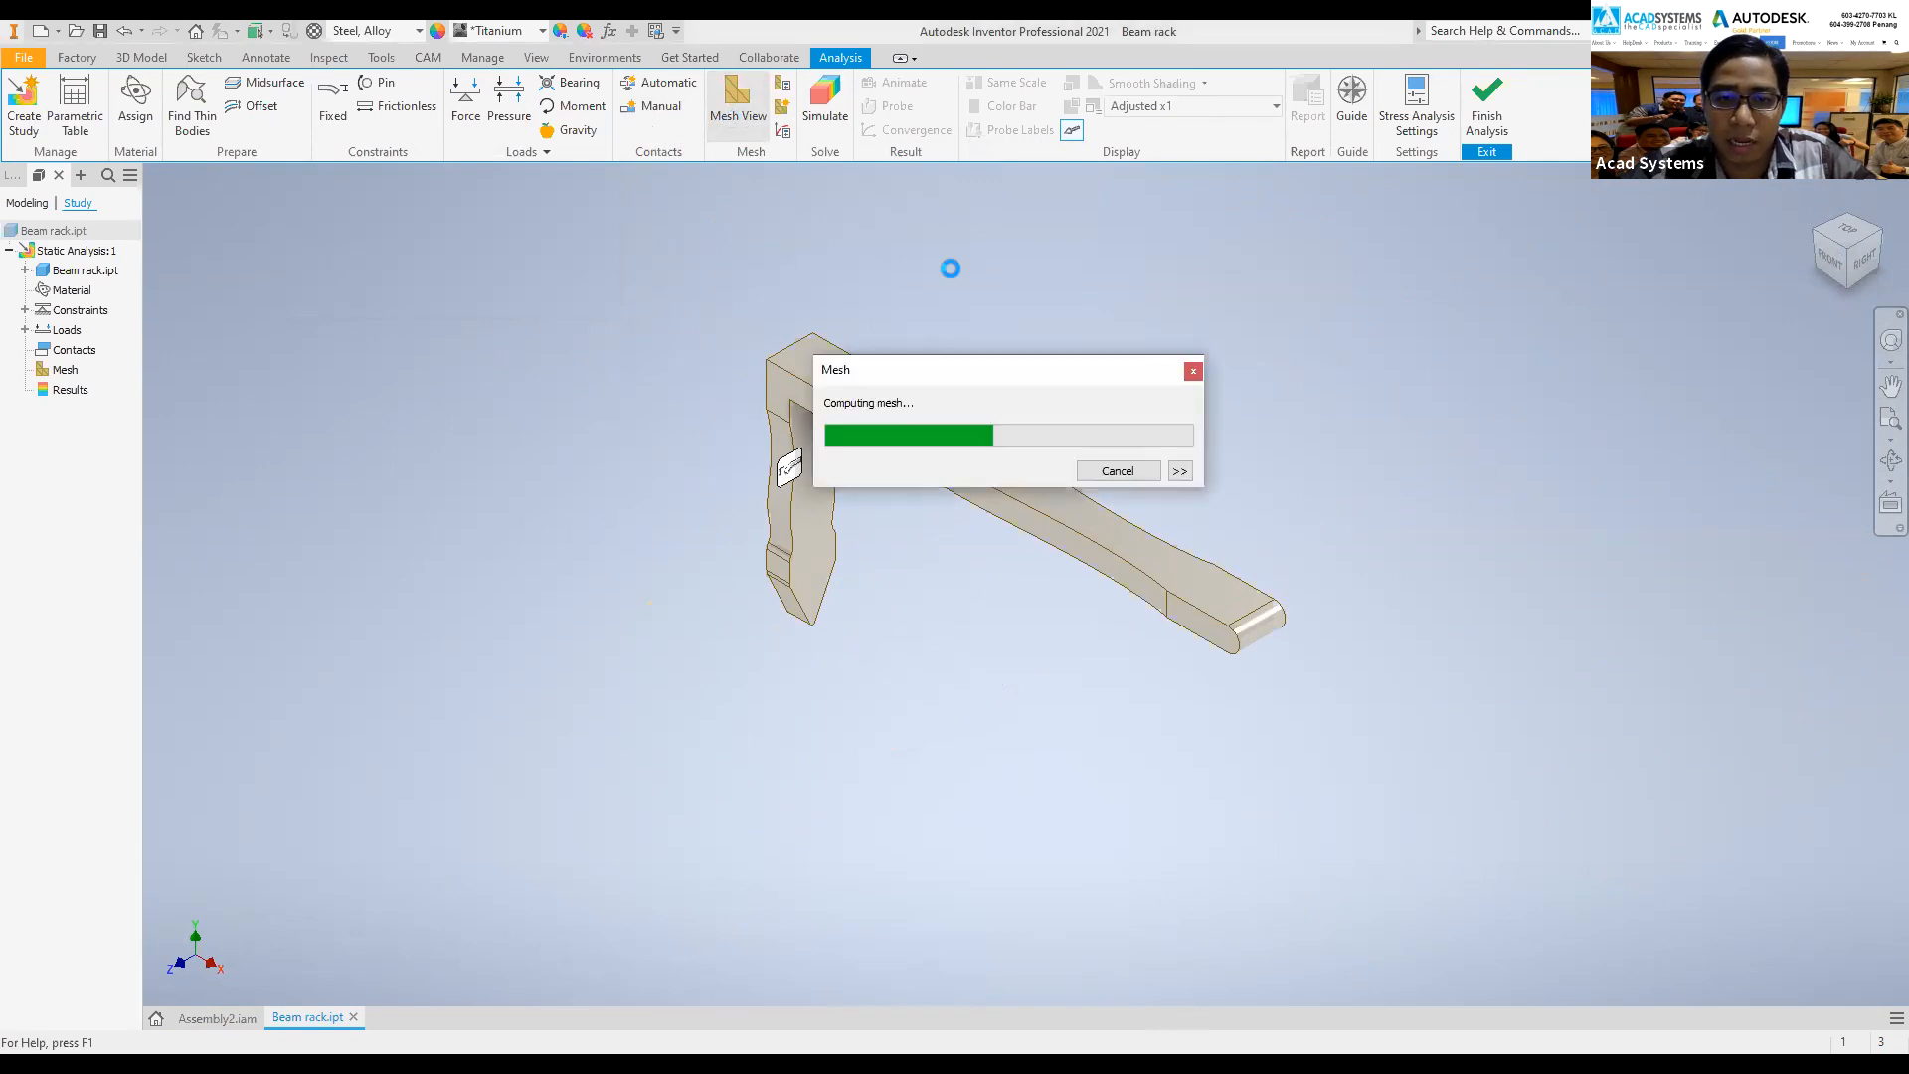
{"action": "scroll", "coordinate": [940, 476], "scroll_direction": "up", "scroll_amount": 3}
{"action": "middle_click_drag", "start_coordinate": [959, 474], "coordinate": [907, 488]}
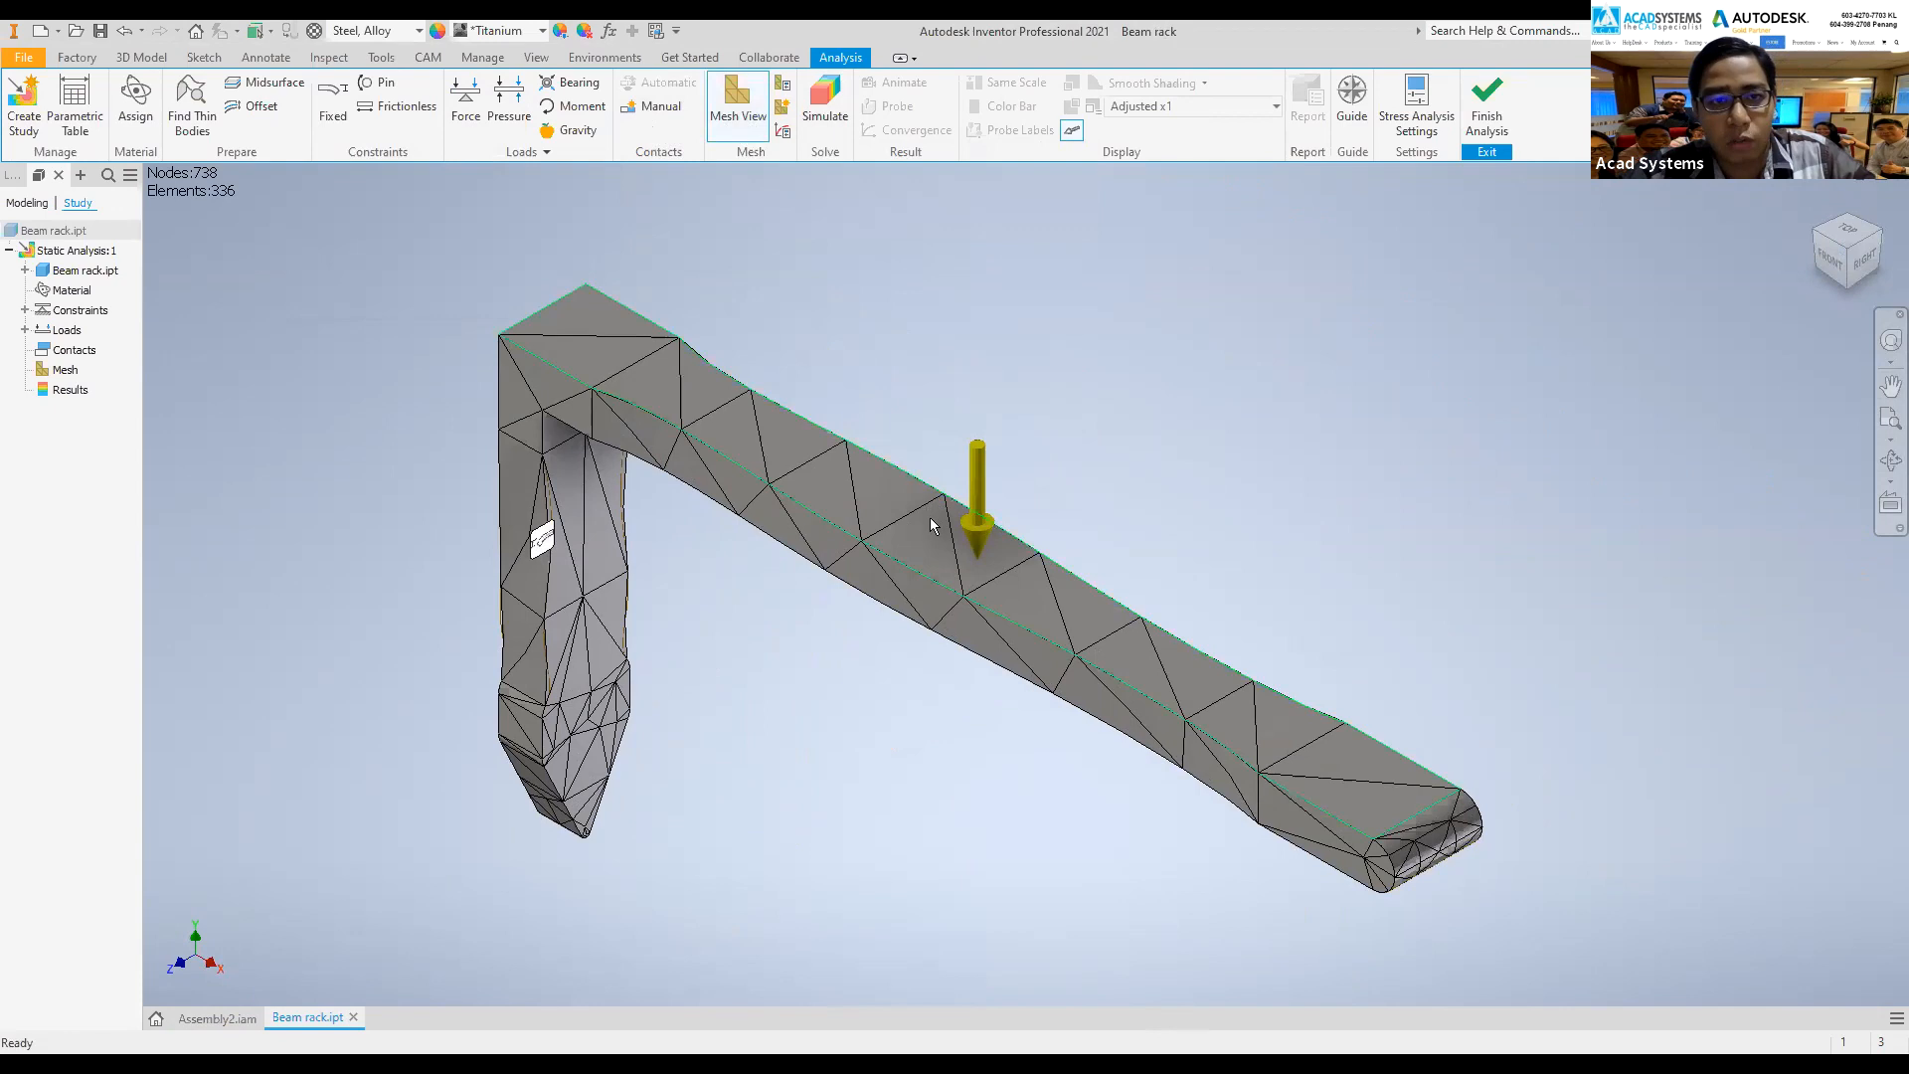
- Set the mesh's average element size to 0.020 and update the beam rack's mesh
{"action": "left_click", "coordinate": [784, 88]}
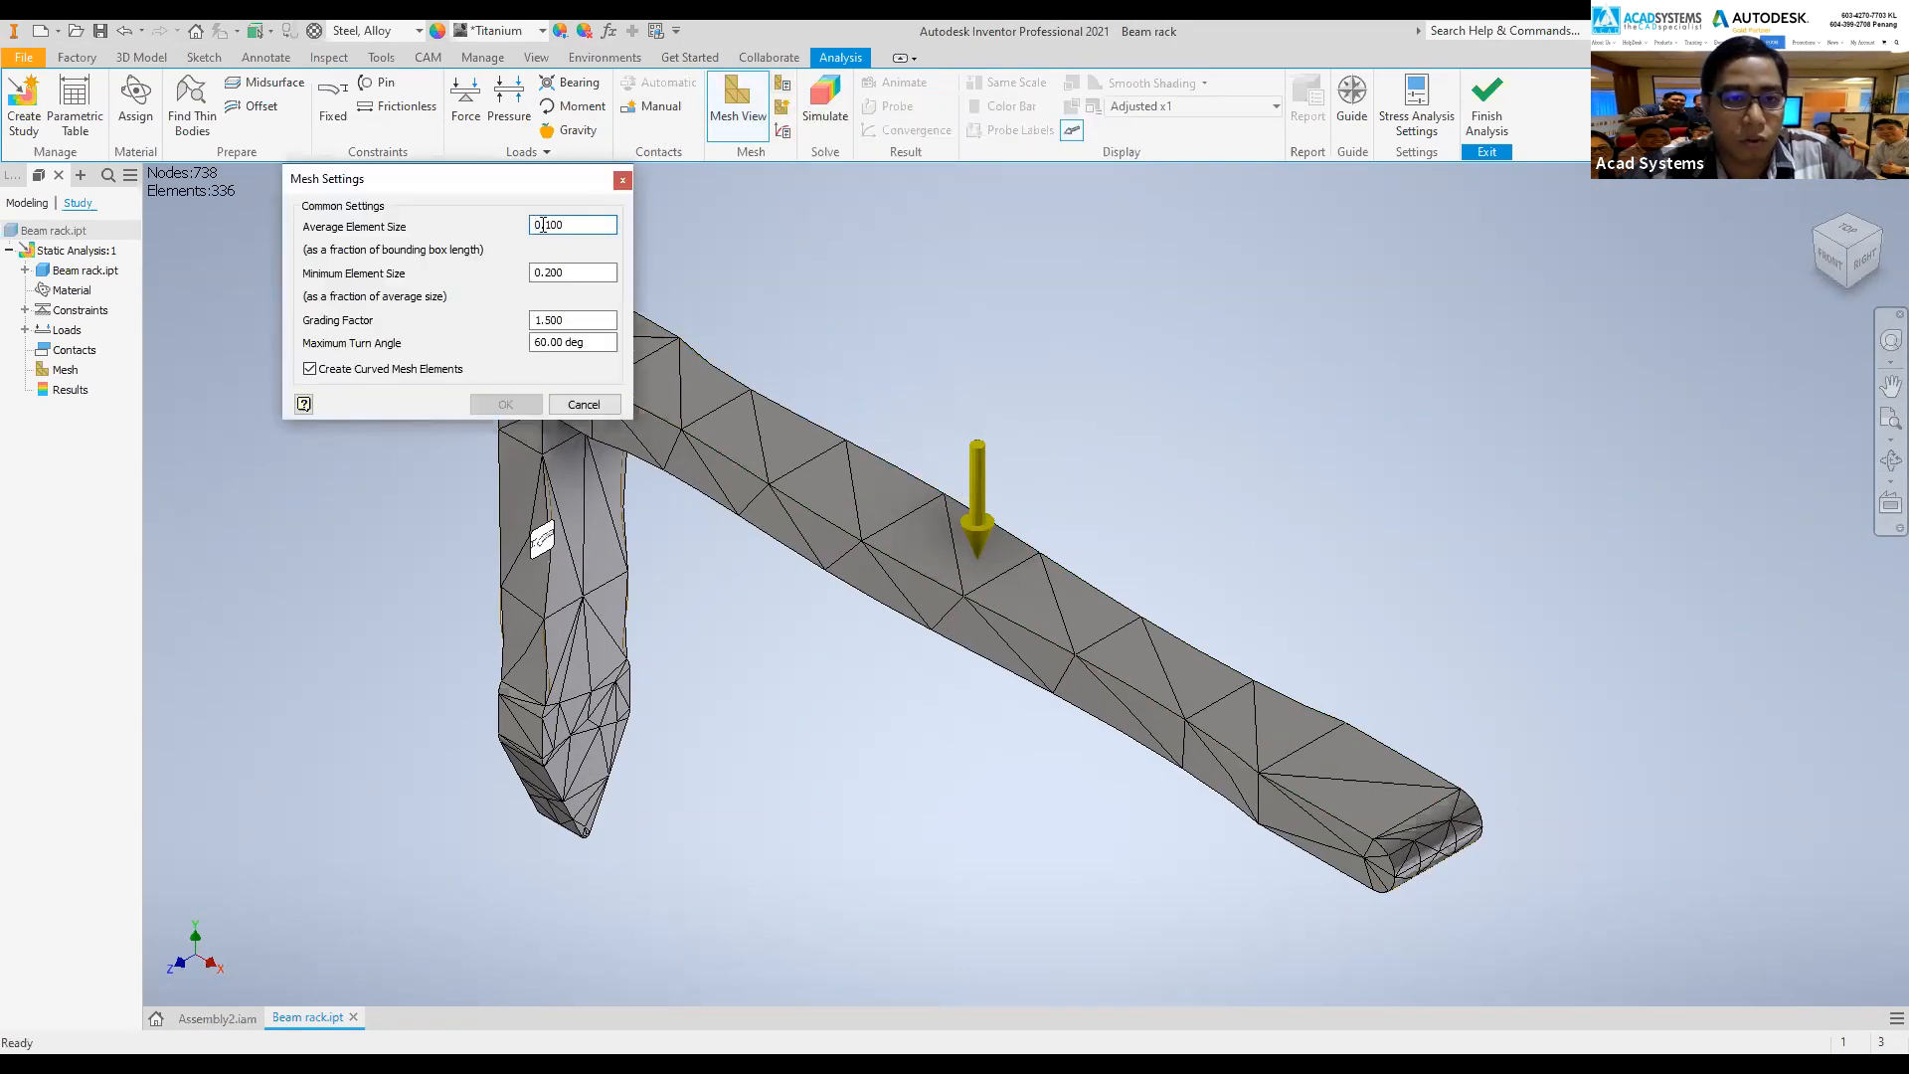
{"action": "left_click_drag", "start_coordinate": [543, 226], "coordinate": [555, 228]}
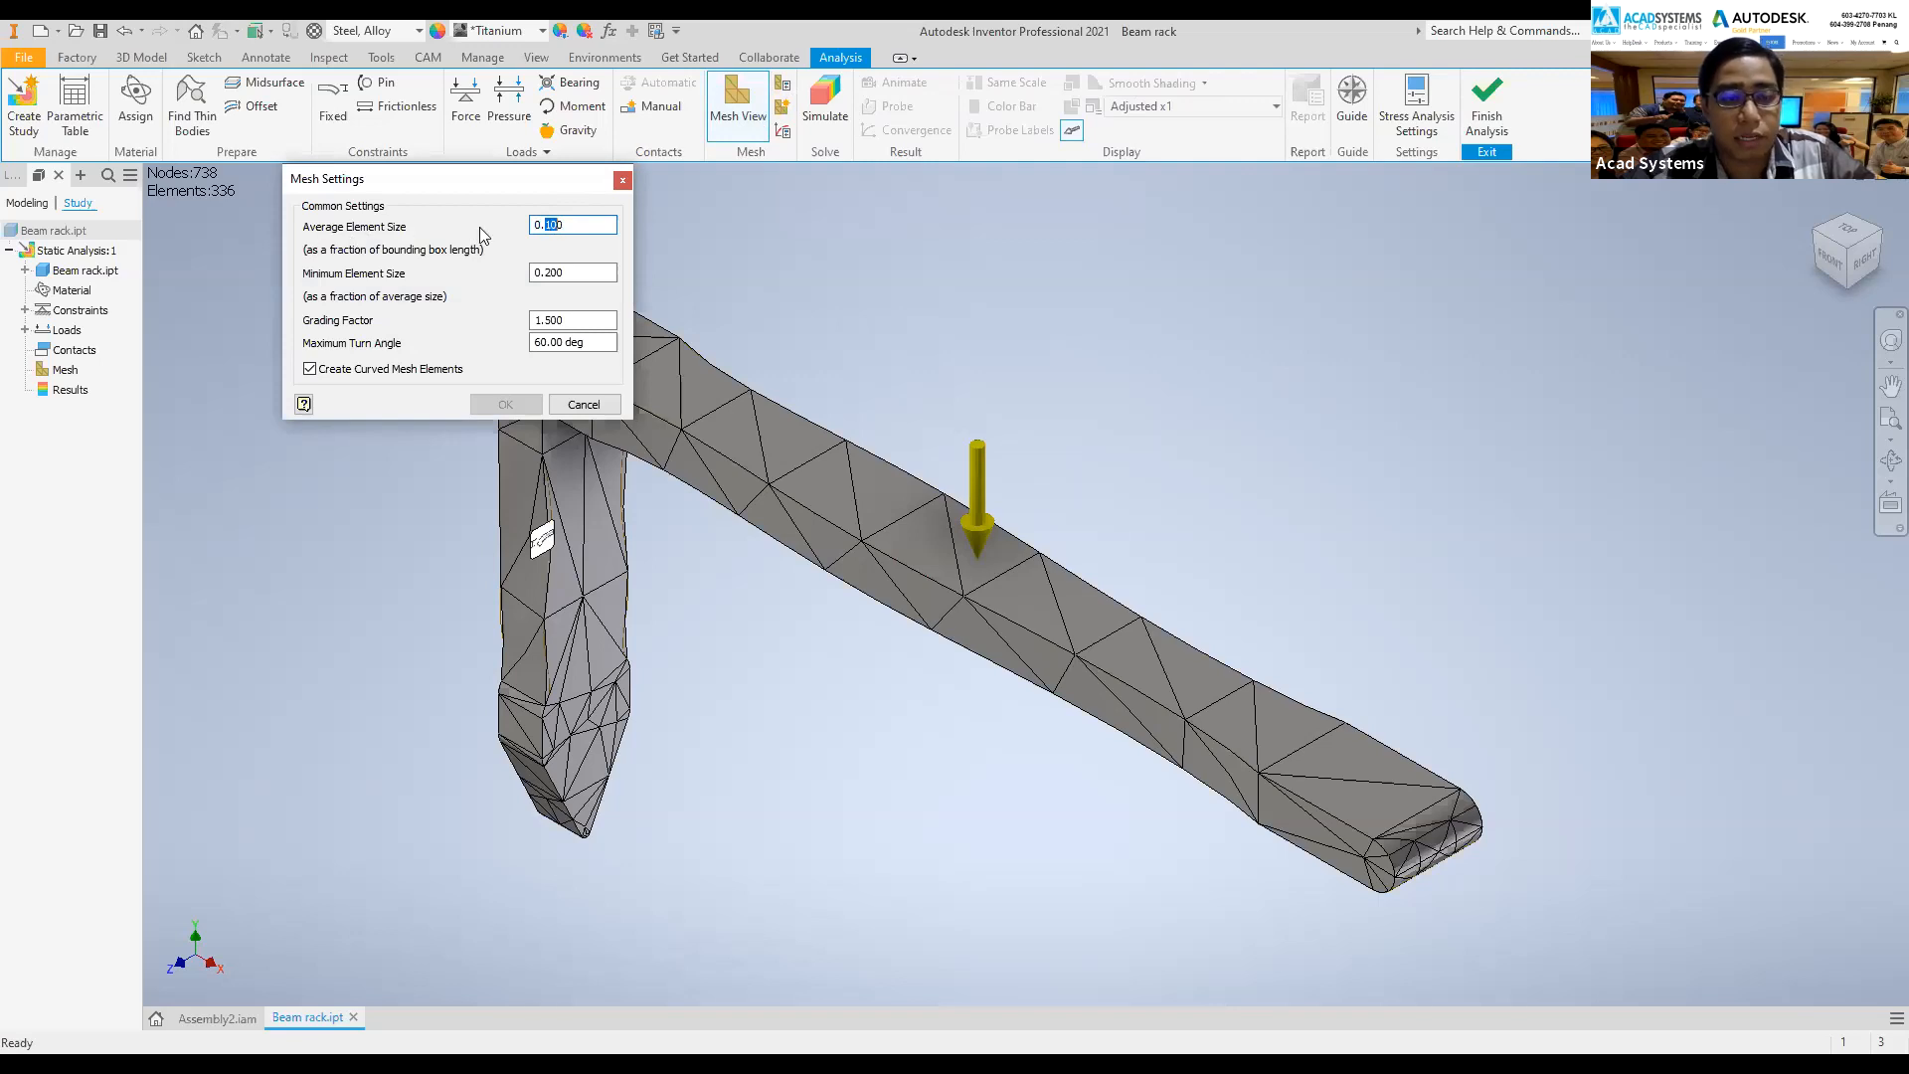
{"action": "type", "text": "0.02"}
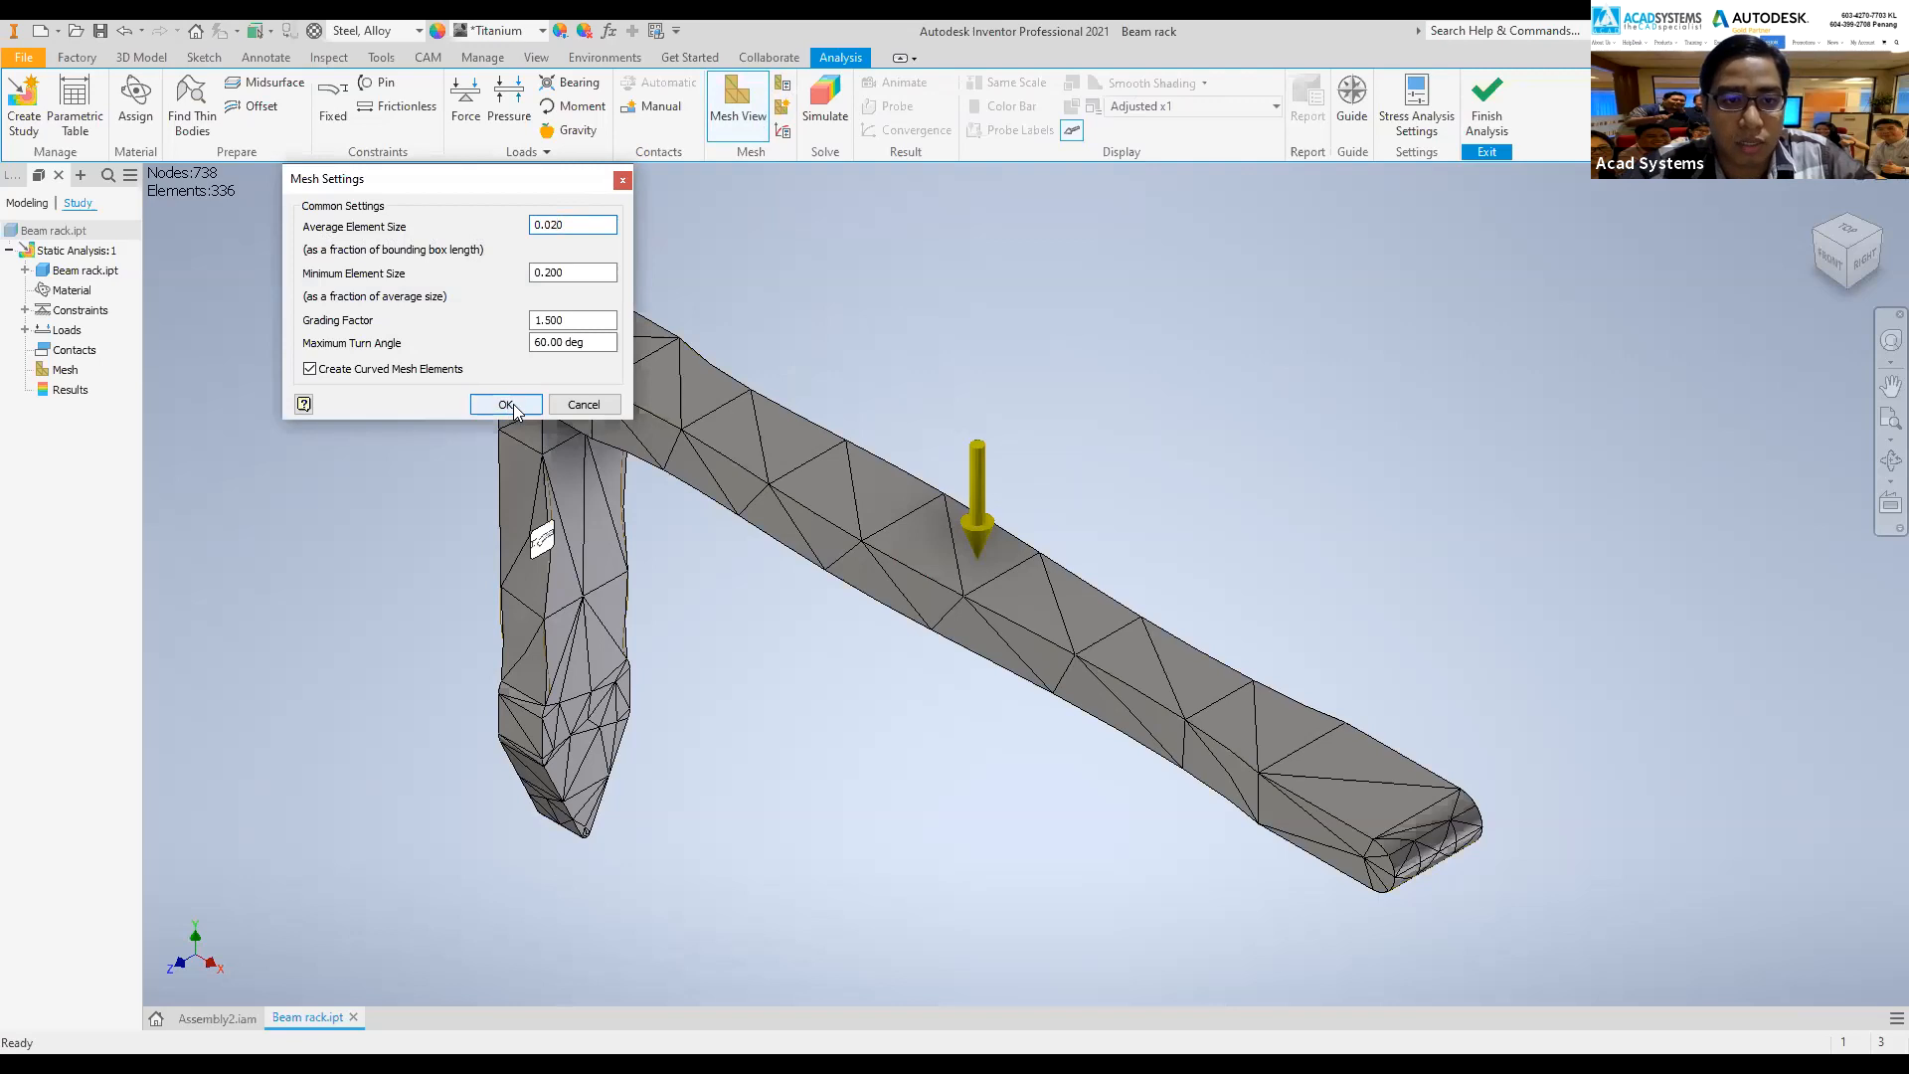
{"action": "left_click", "coordinate": [509, 404]}
{"action": "right_click", "coordinate": [82, 369]}
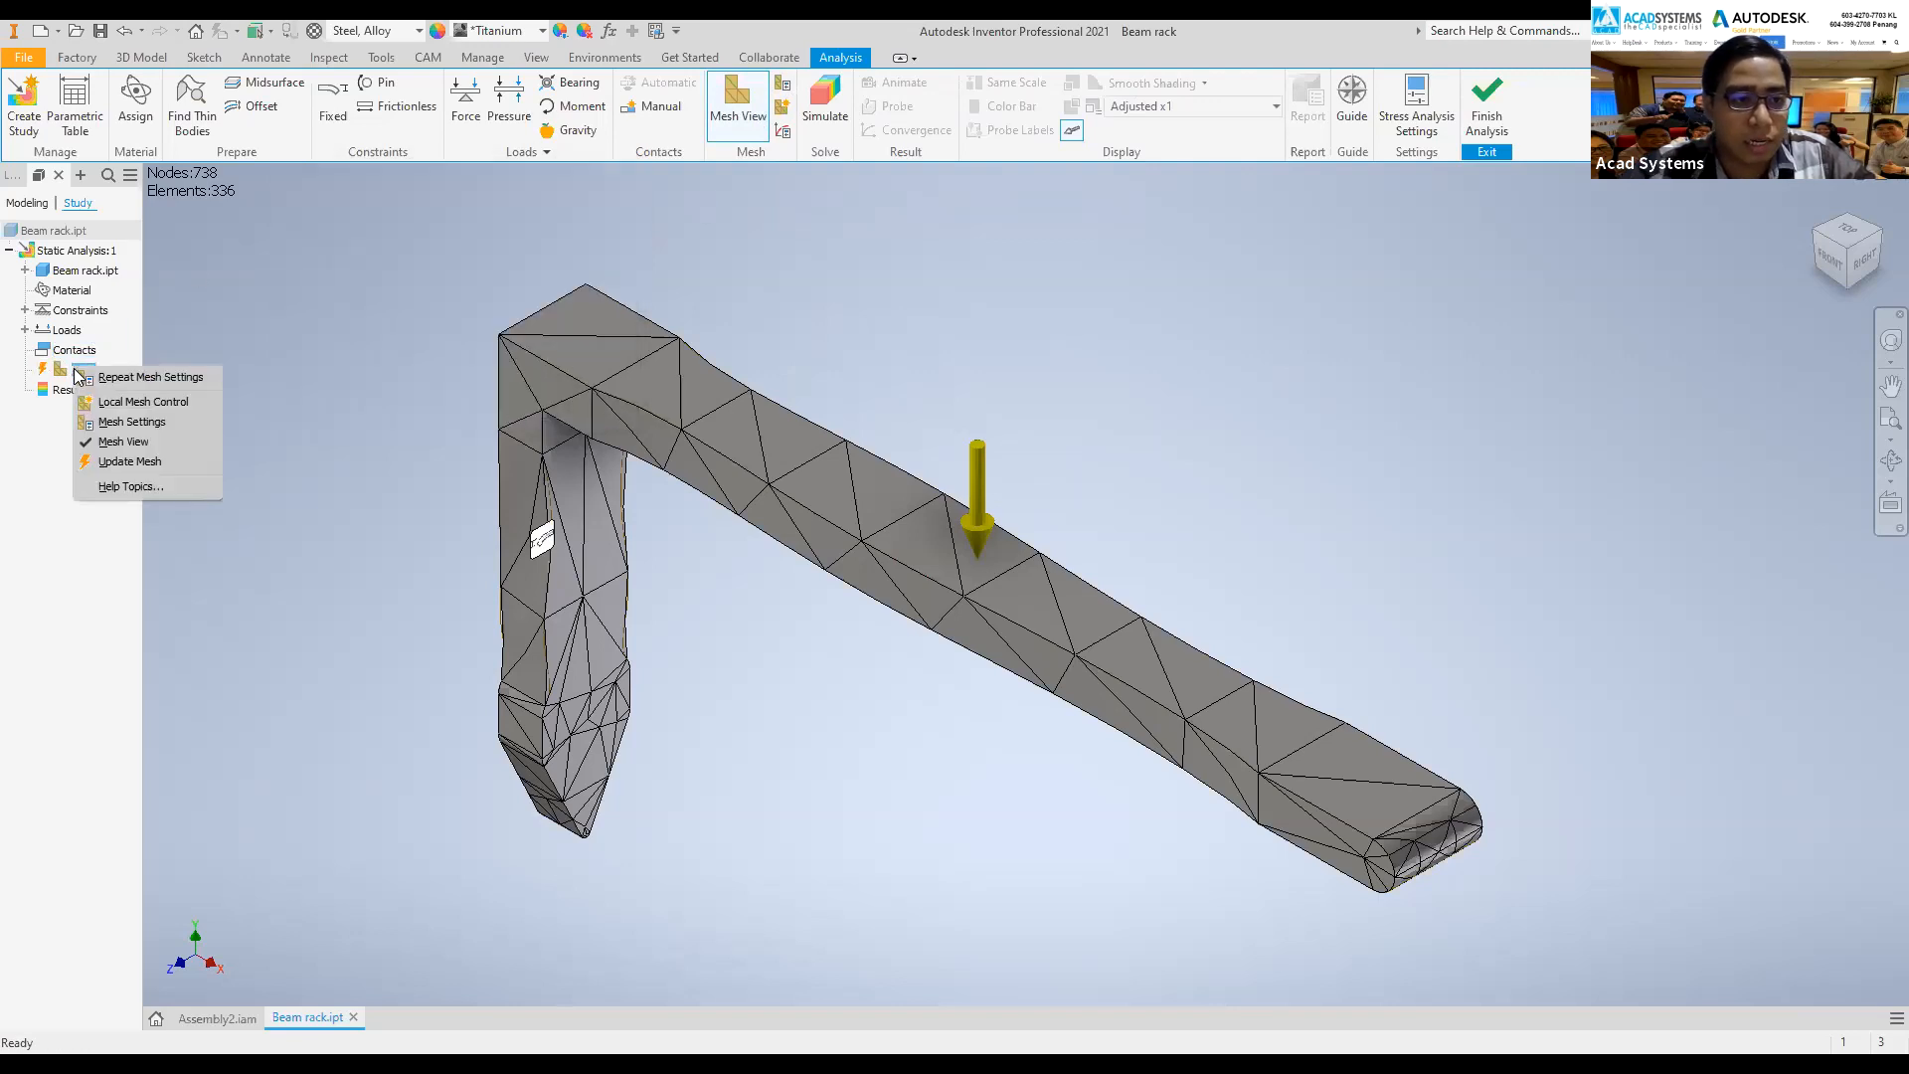
{"action": "left_click", "coordinate": [139, 463]}
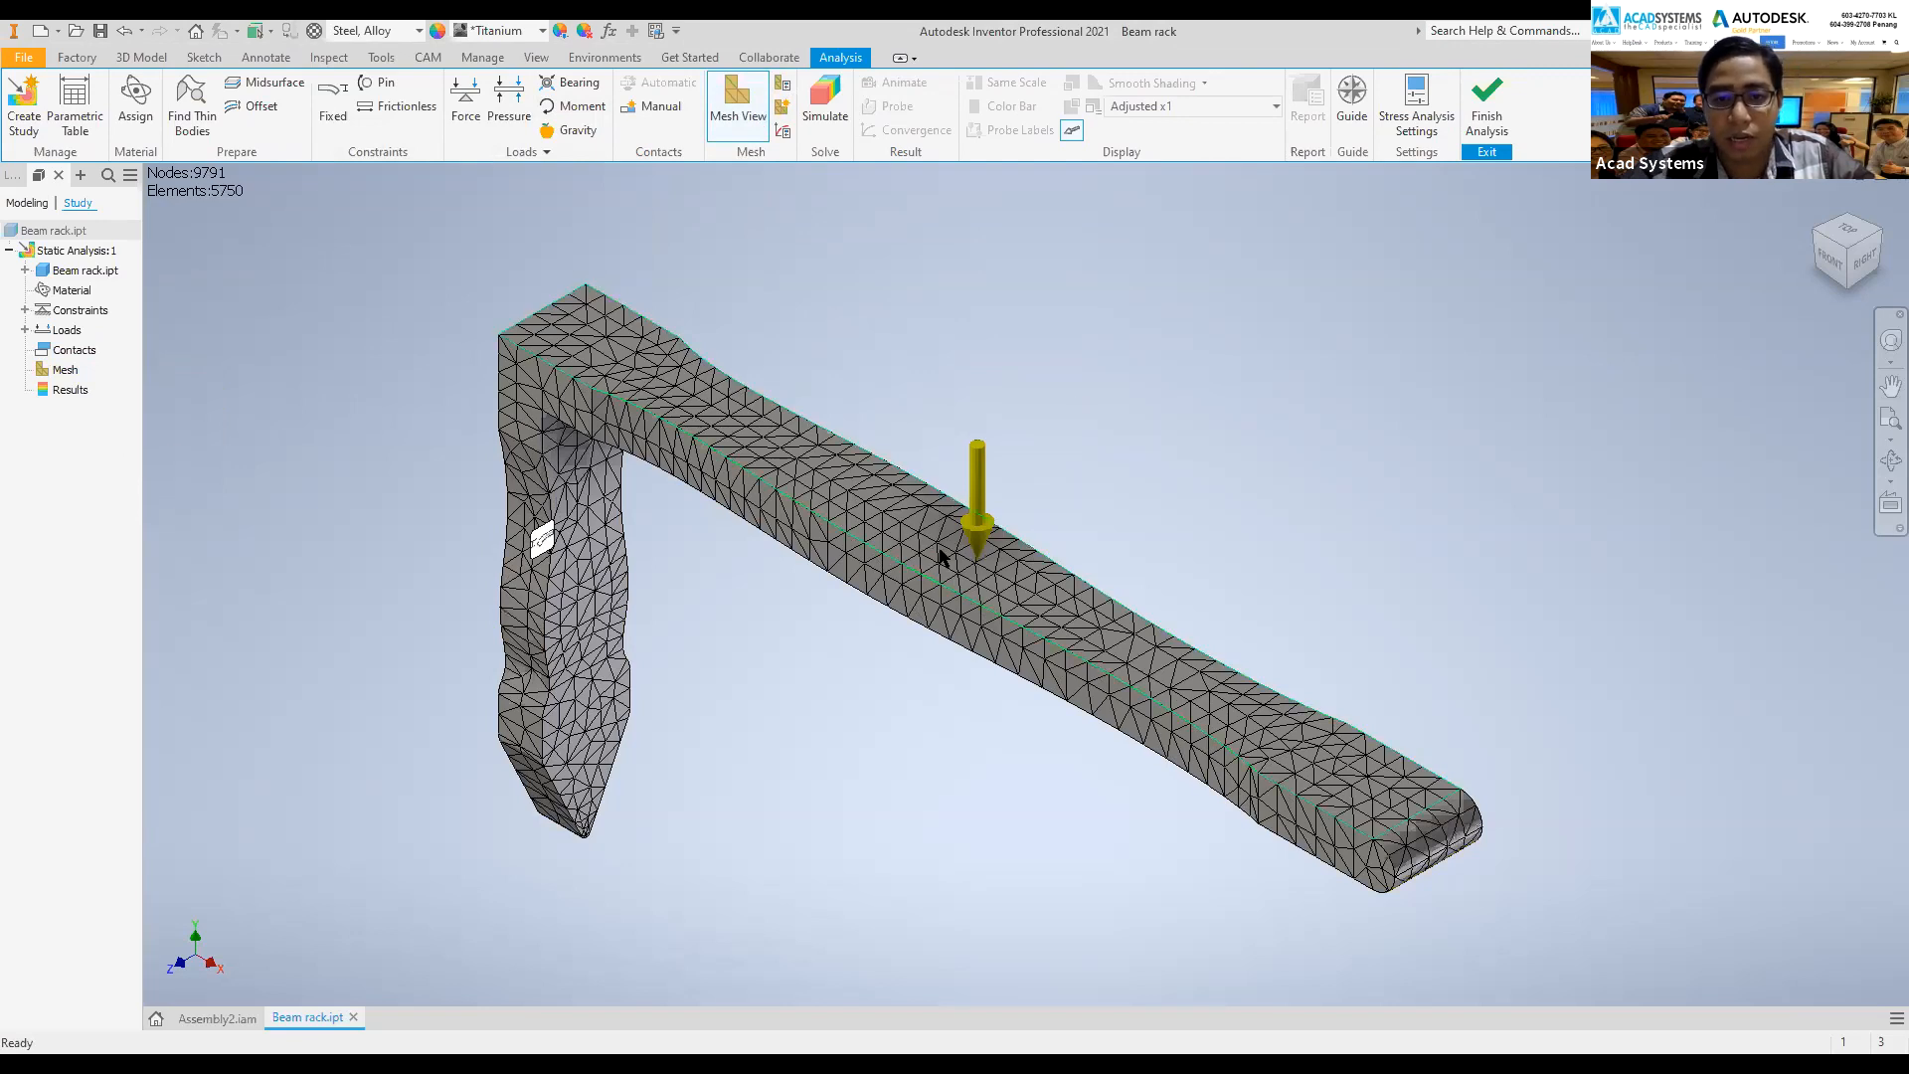
- Check the refined mesh and run the static stress simulation
{"action": "scroll", "coordinate": [946, 544], "scroll_direction": "up", "scroll_amount": 2}
{"action": "scroll", "coordinate": [947, 529], "scroll_direction": "down", "scroll_amount": 3}
{"action": "middle_click_drag", "start_coordinate": [945, 525], "coordinate": [963, 491]}
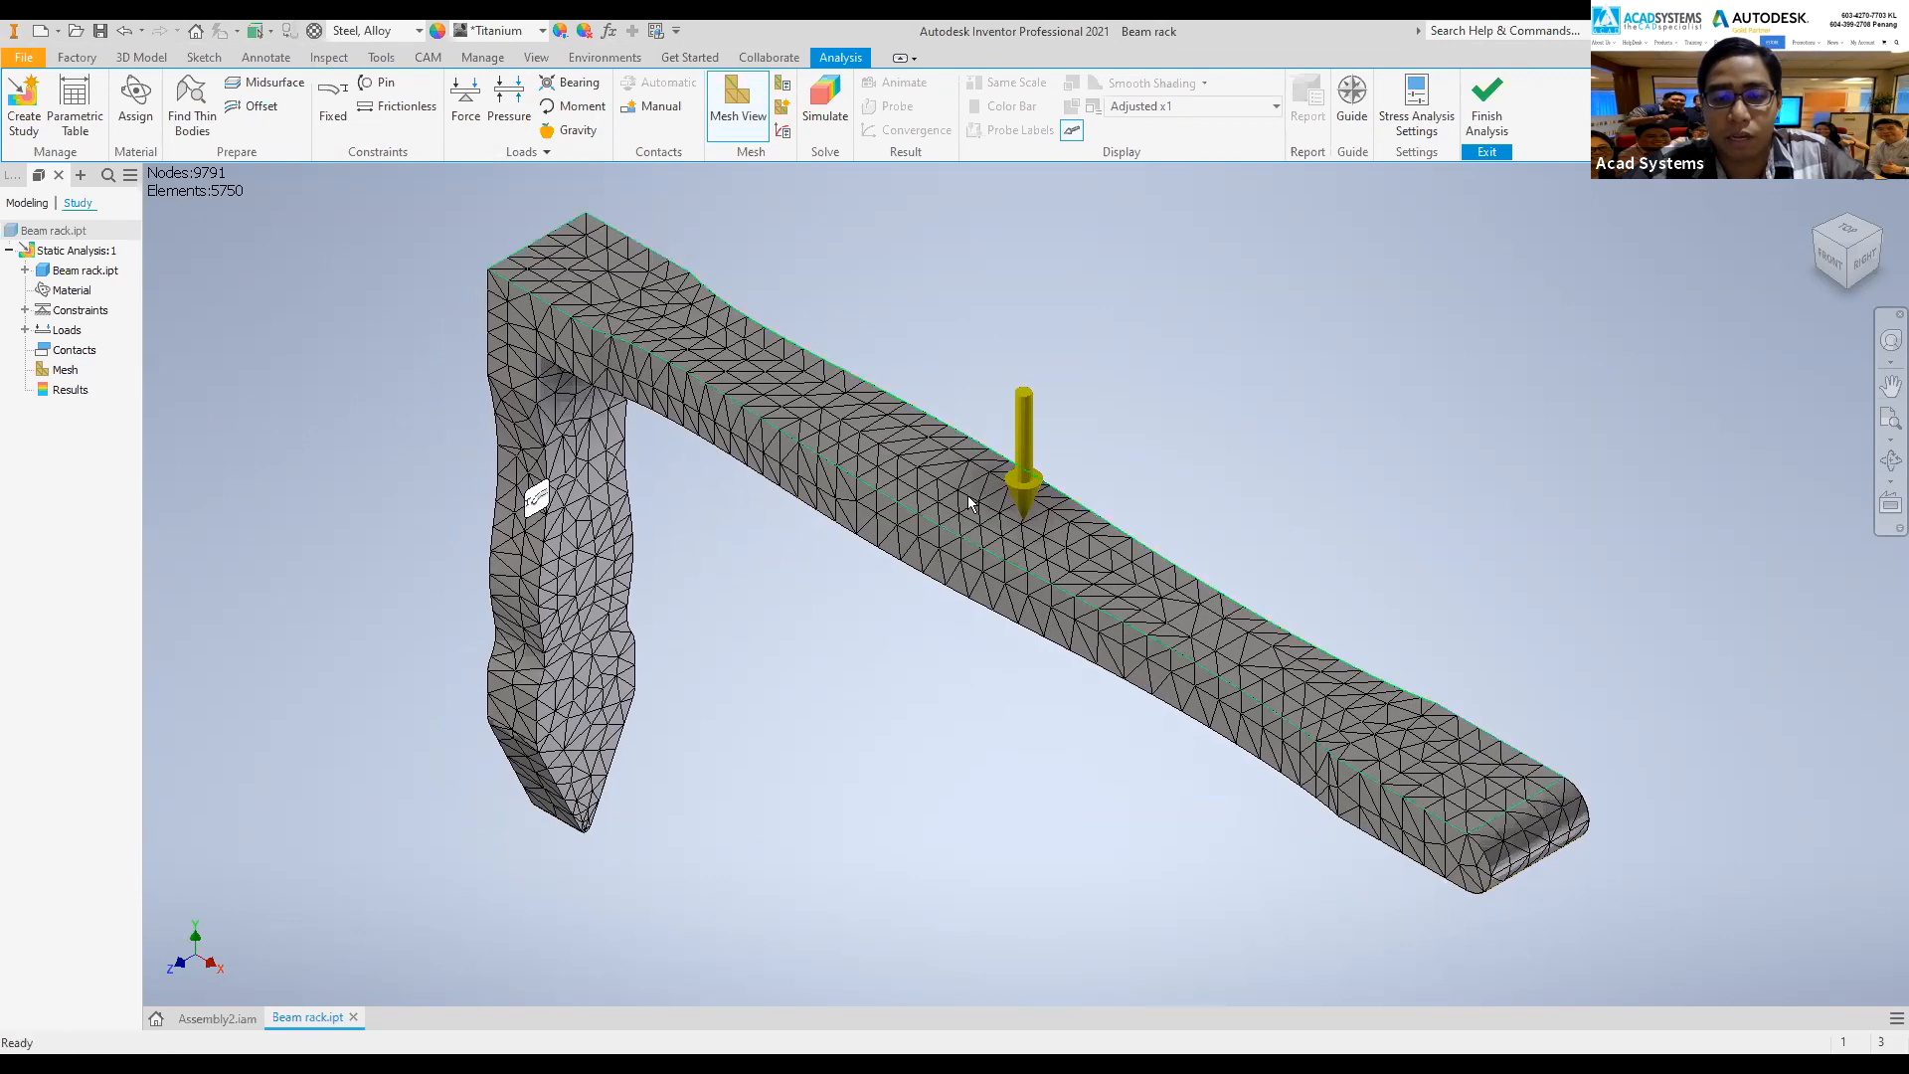
{"action": "scroll", "coordinate": [968, 487], "scroll_direction": "down", "scroll_amount": 3}
{"action": "scroll", "coordinate": [1034, 443], "scroll_direction": "up", "scroll_amount": 5}
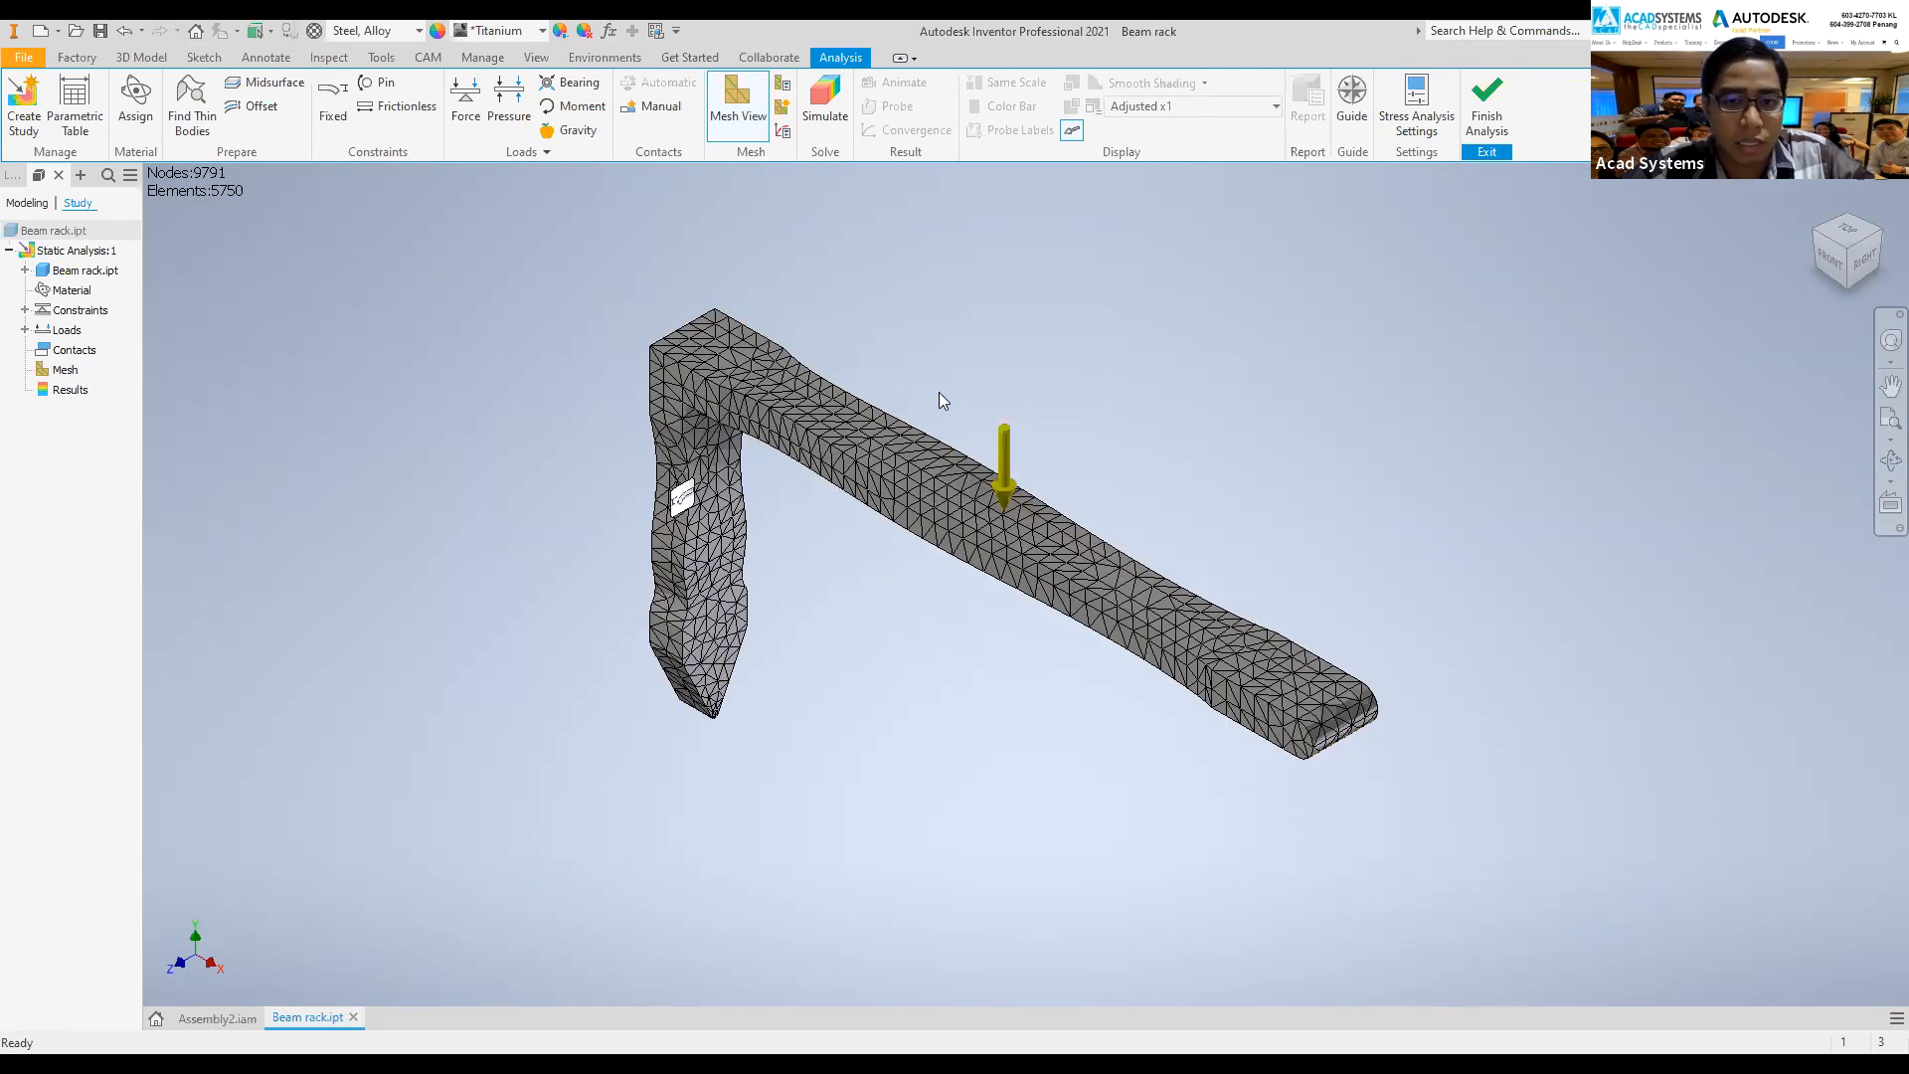
{"action": "left_click", "coordinate": [825, 110]}
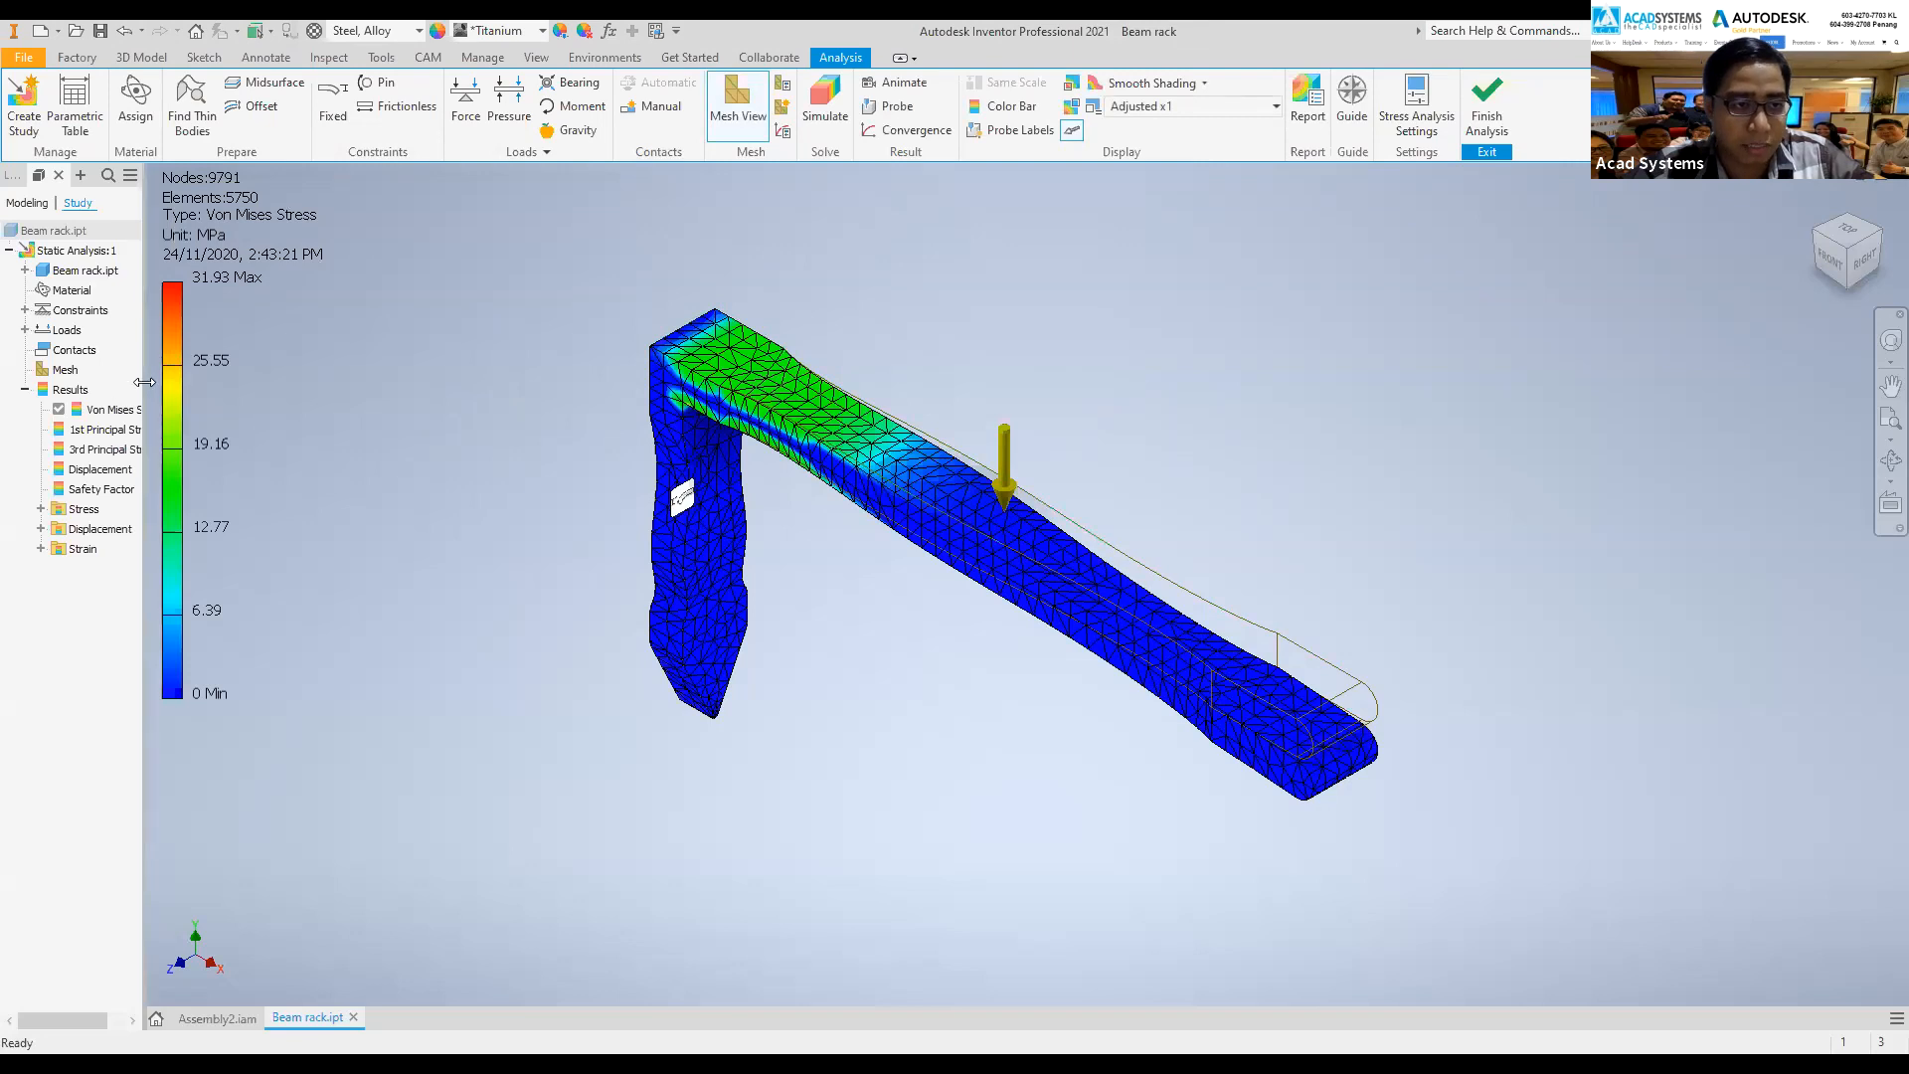
- View the beam rack's 1st Principal Stress result and switch to its Safety Factor result
{"action": "left_click_drag", "start_coordinate": [144, 381], "coordinate": [210, 390]}
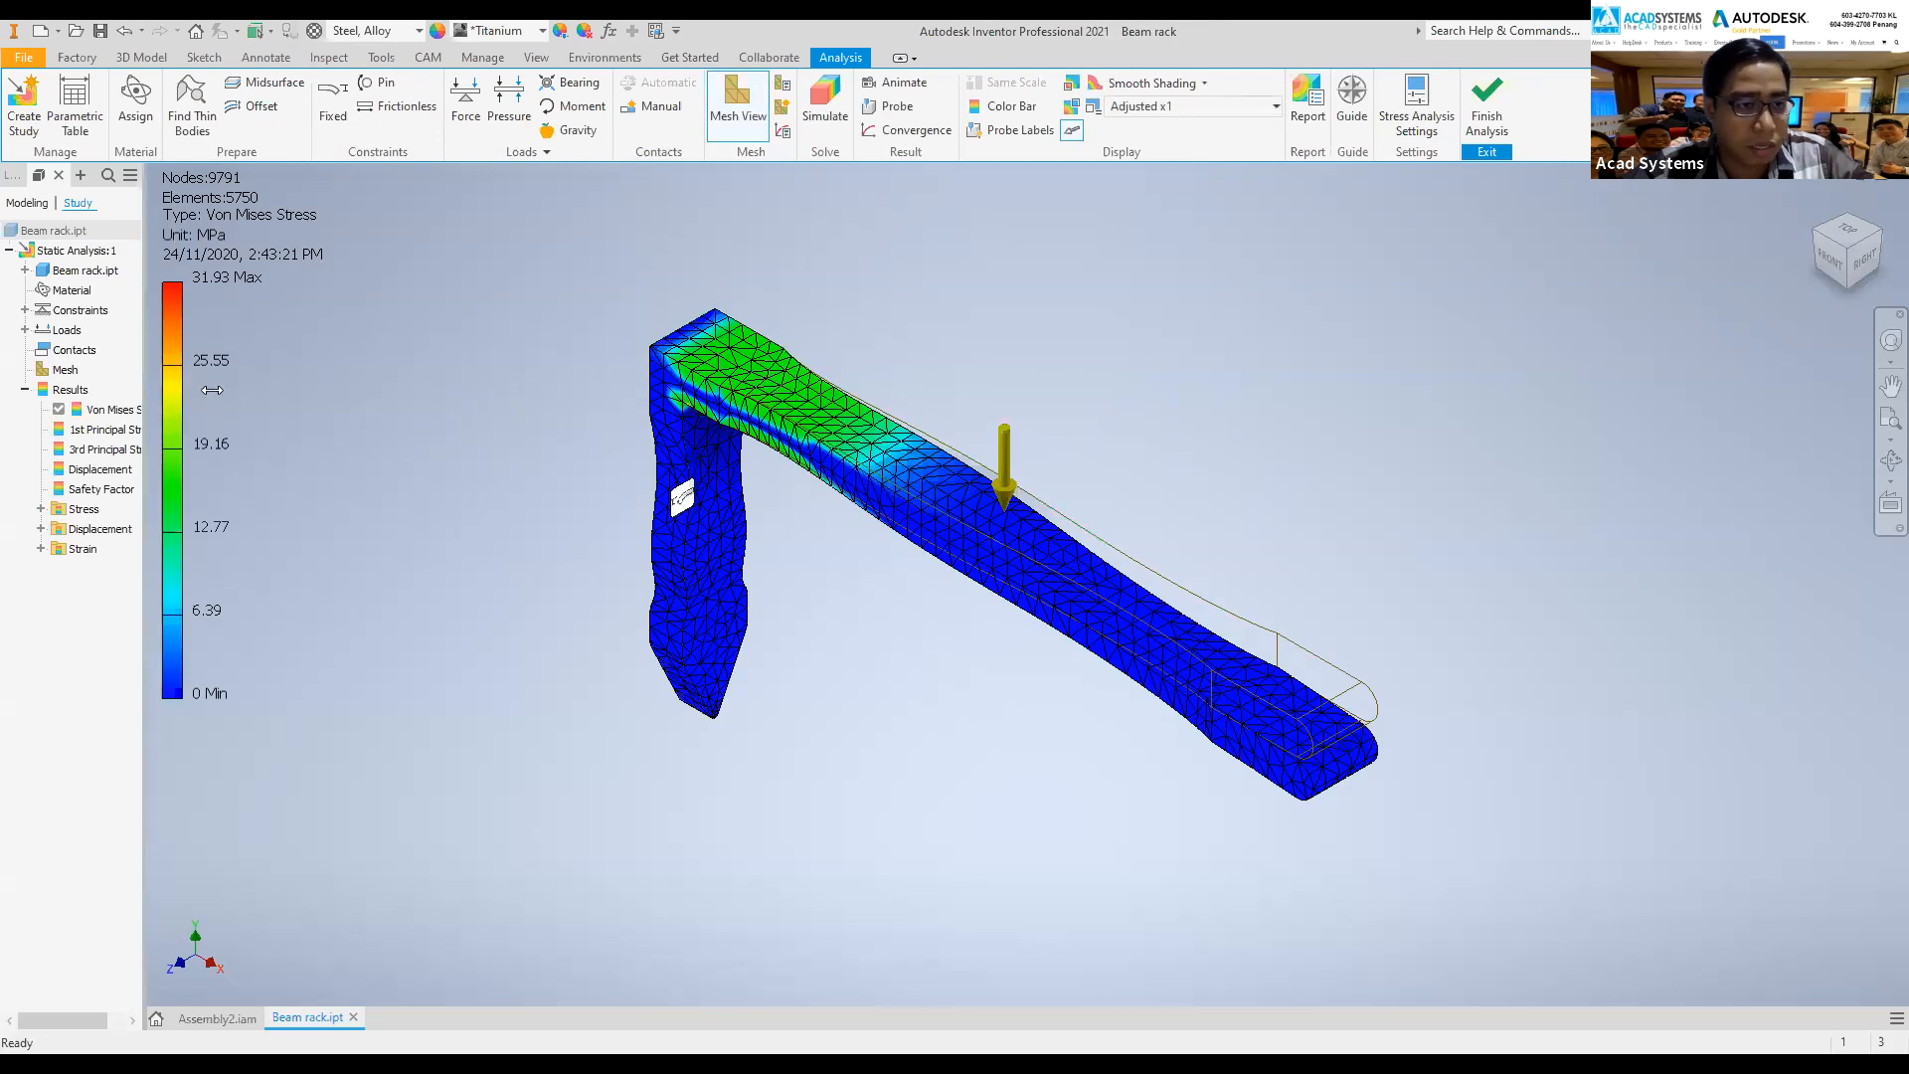
{"action": "double_click", "coordinate": [115, 432]}
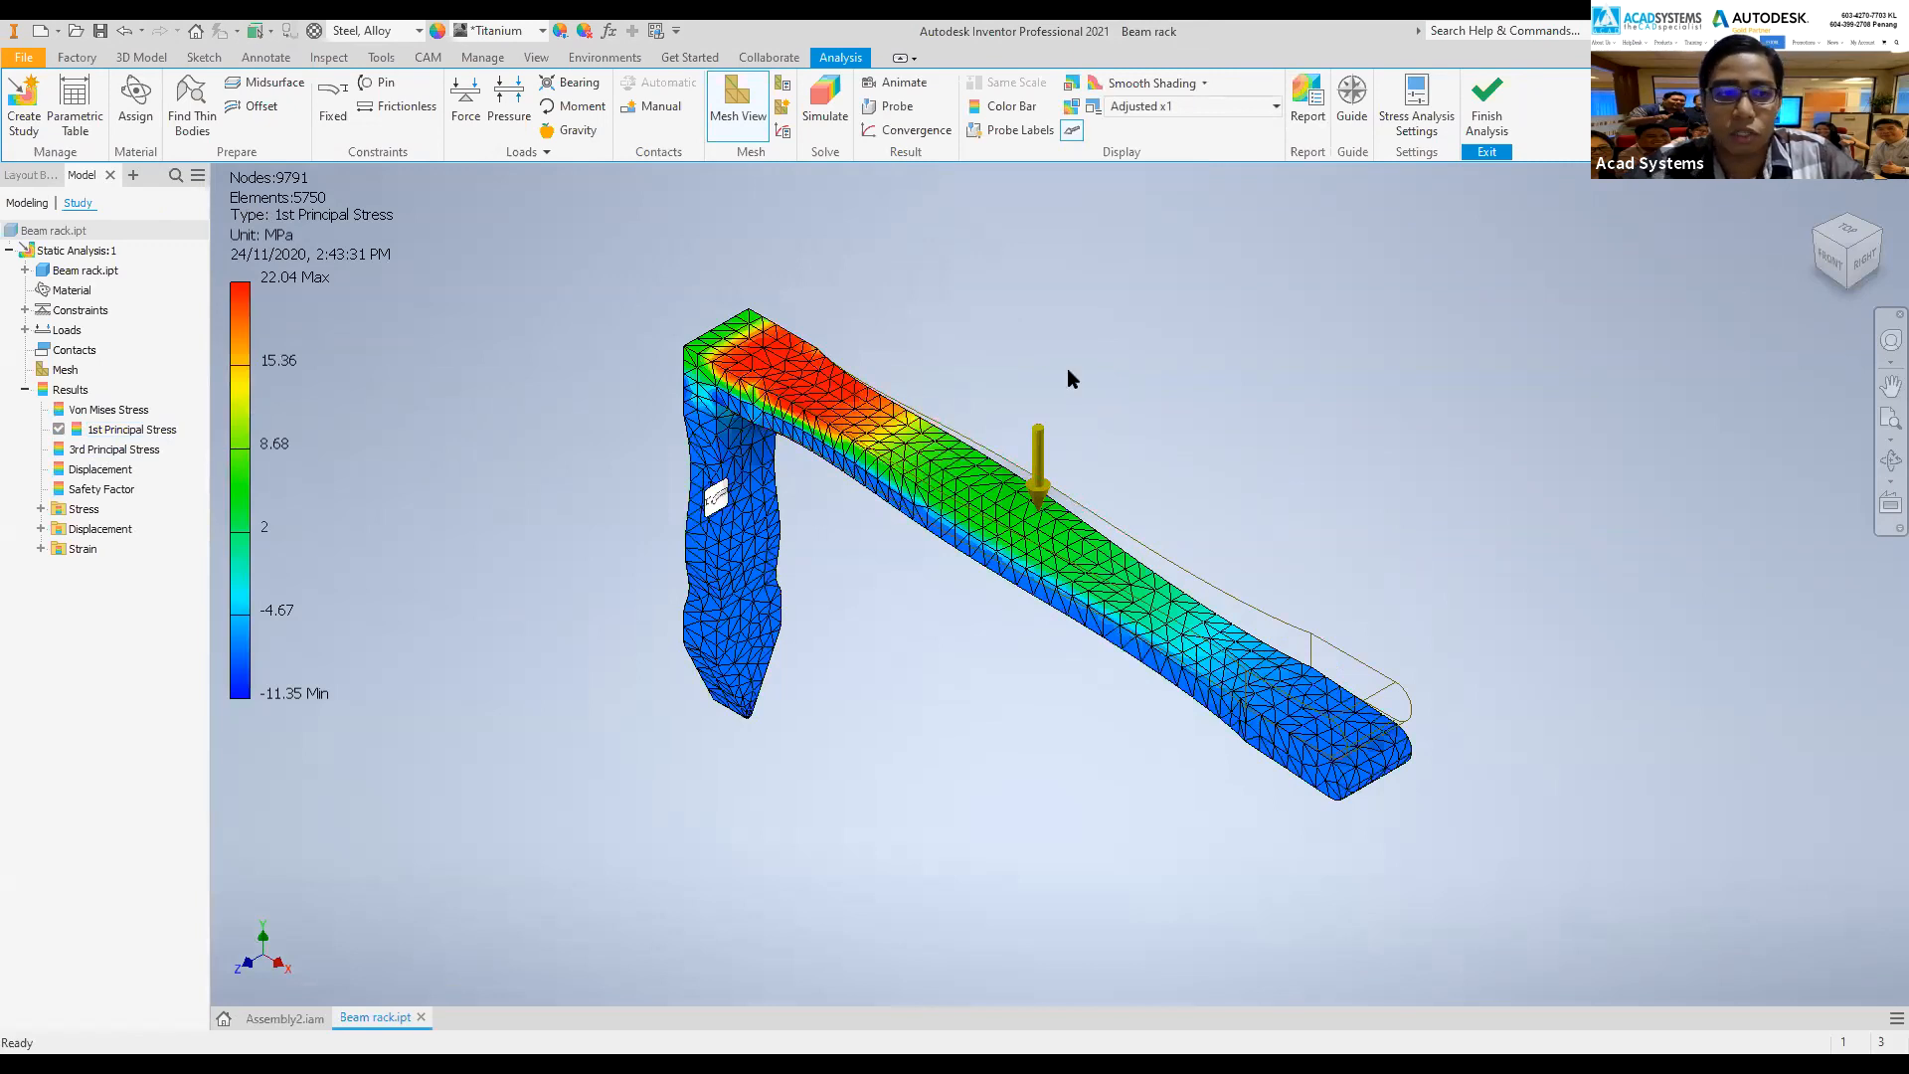
{"action": "left_click", "coordinate": [99, 469]}
{"action": "left_click", "coordinate": [105, 494]}
{"action": "left_click", "coordinate": [396, 457]}
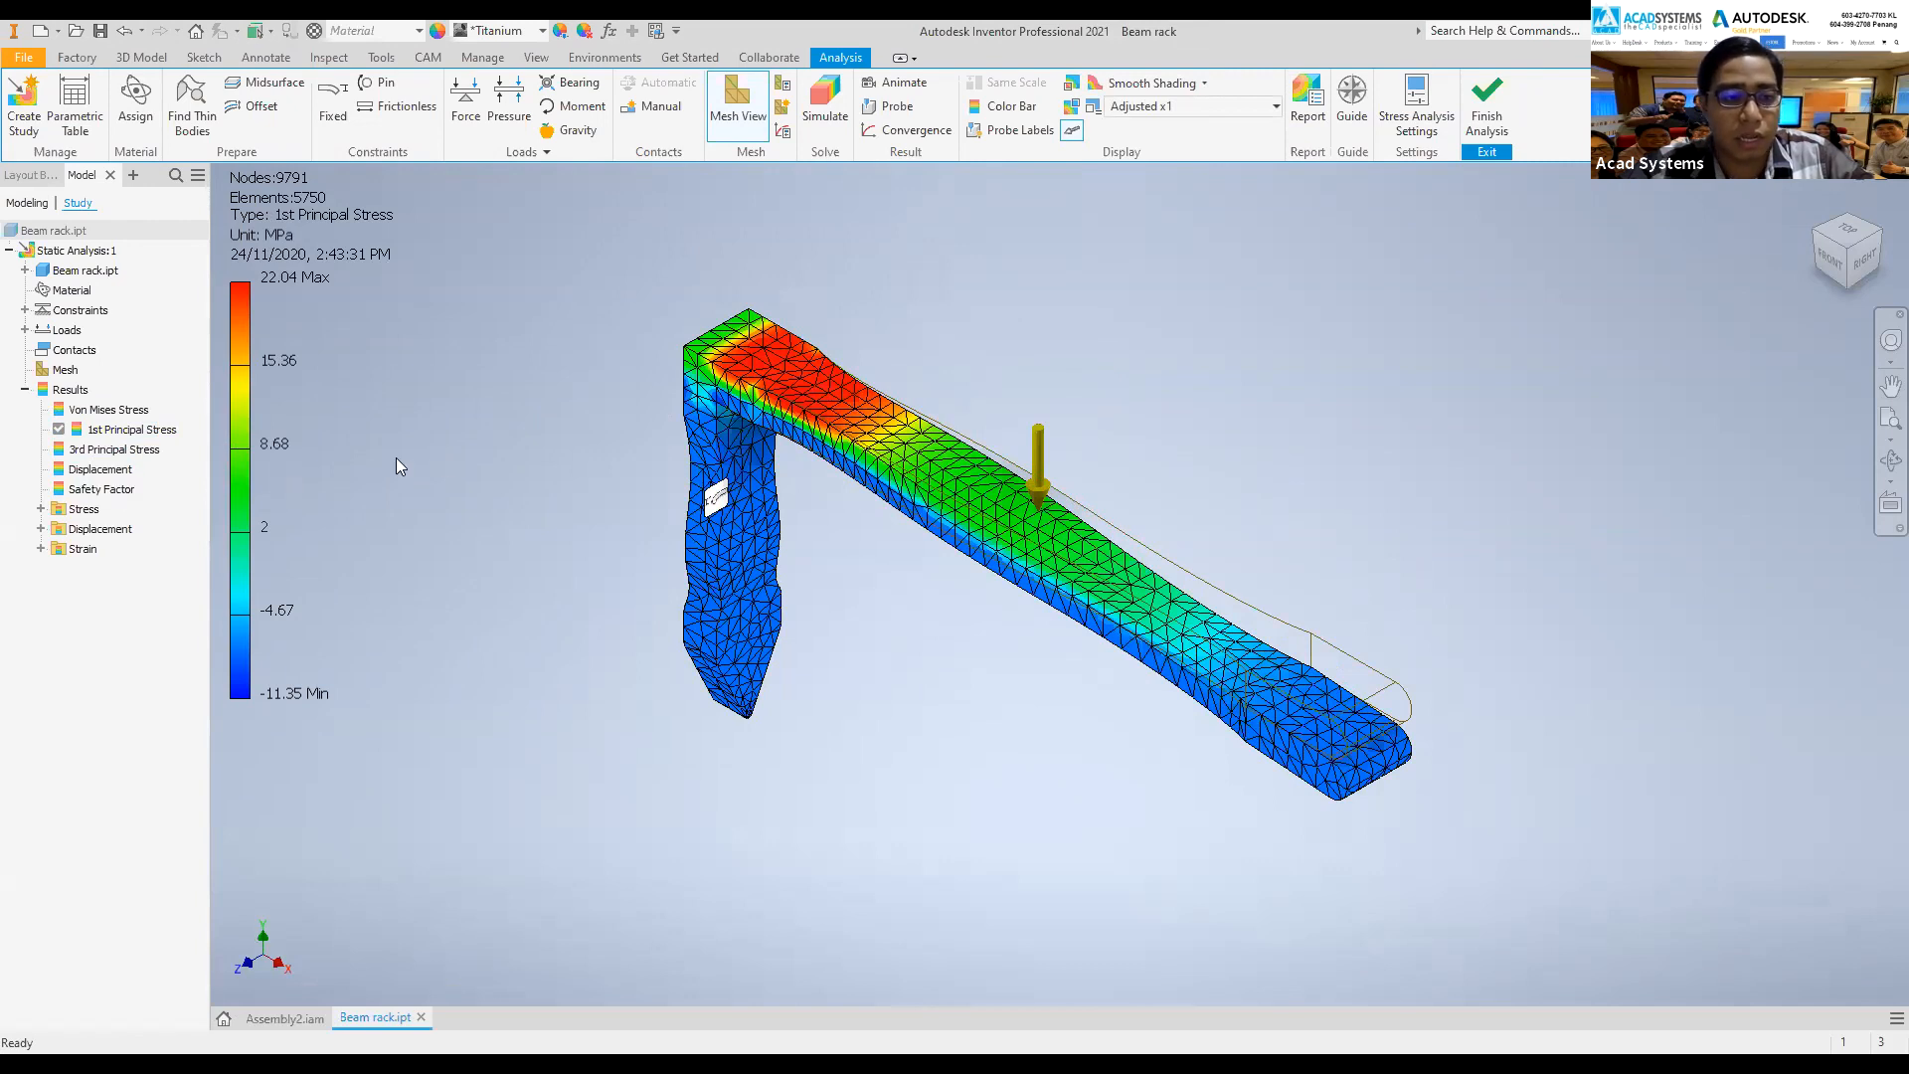
{"action": "double_click", "coordinate": [117, 489]}
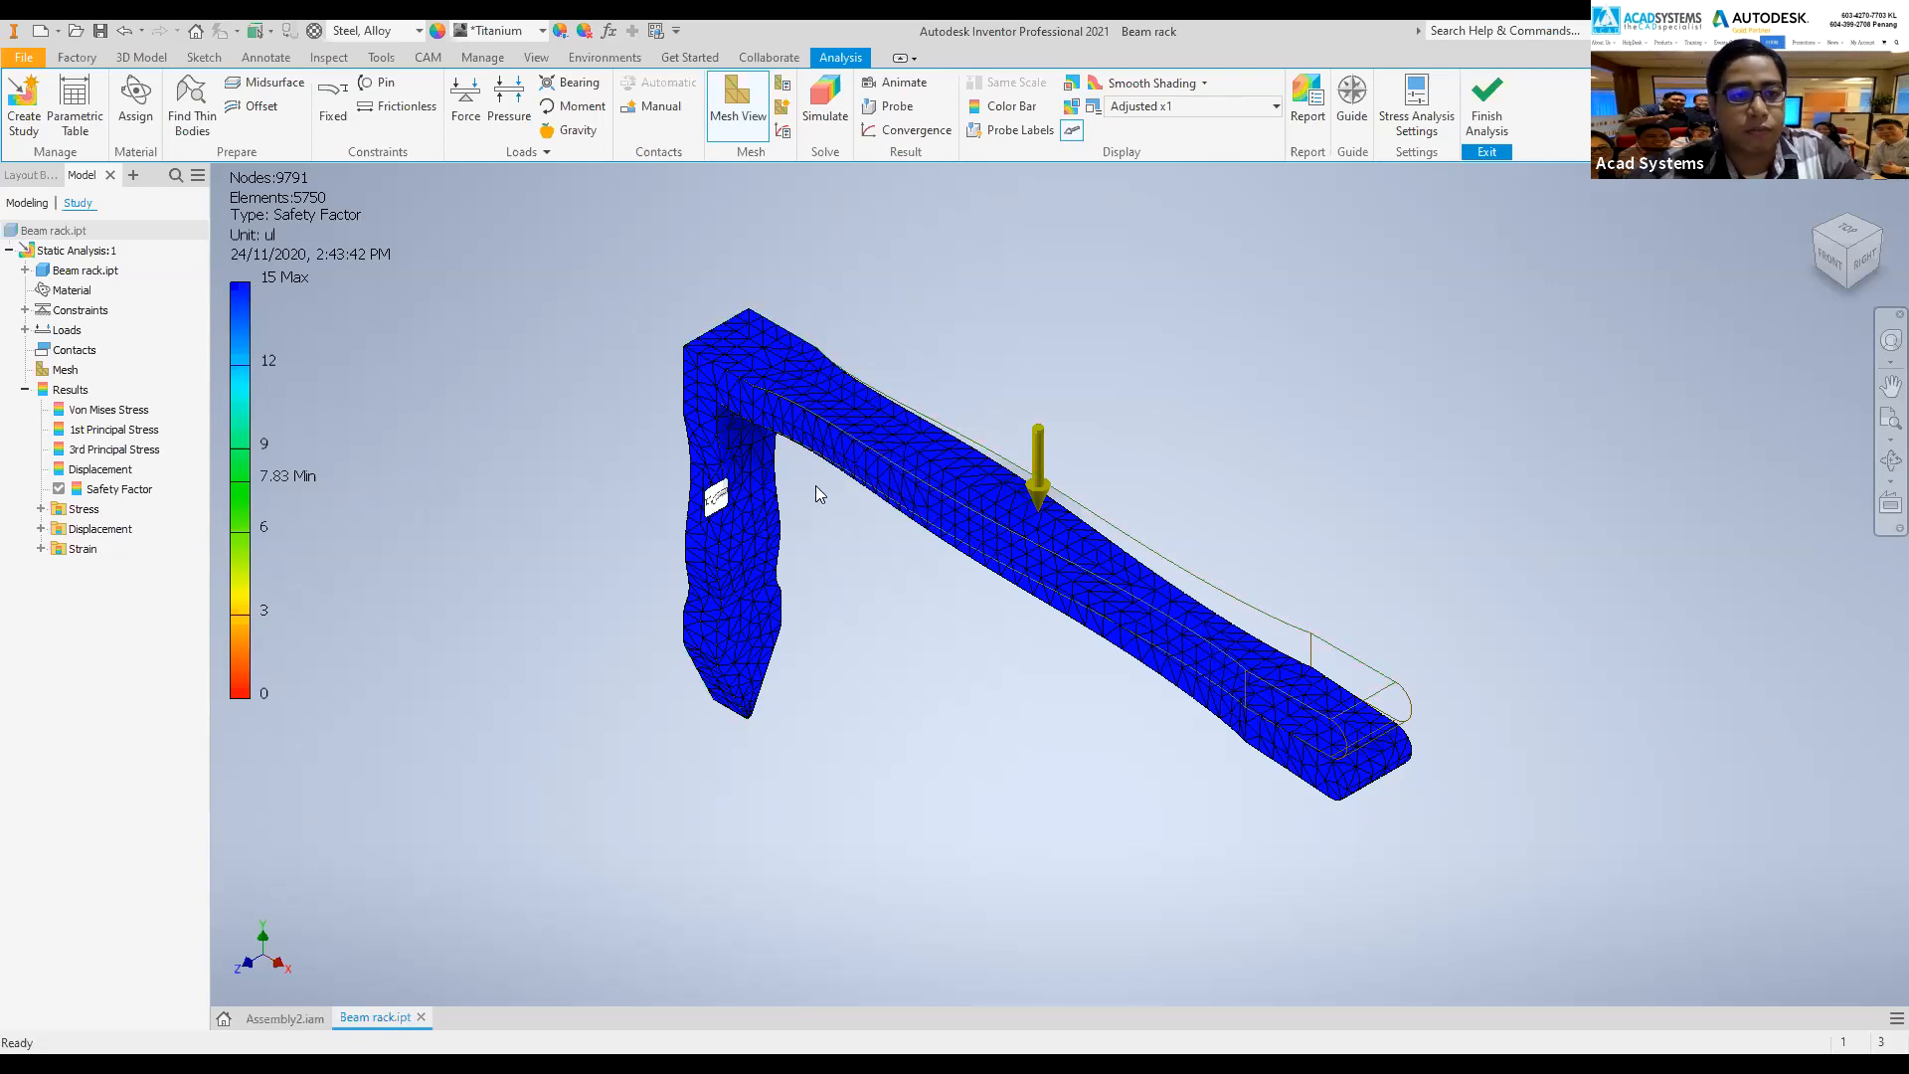
- Check the magnitude of the applied force without changing it and return to the Safety Factor result
{"action": "left_click", "coordinate": [63, 332]}
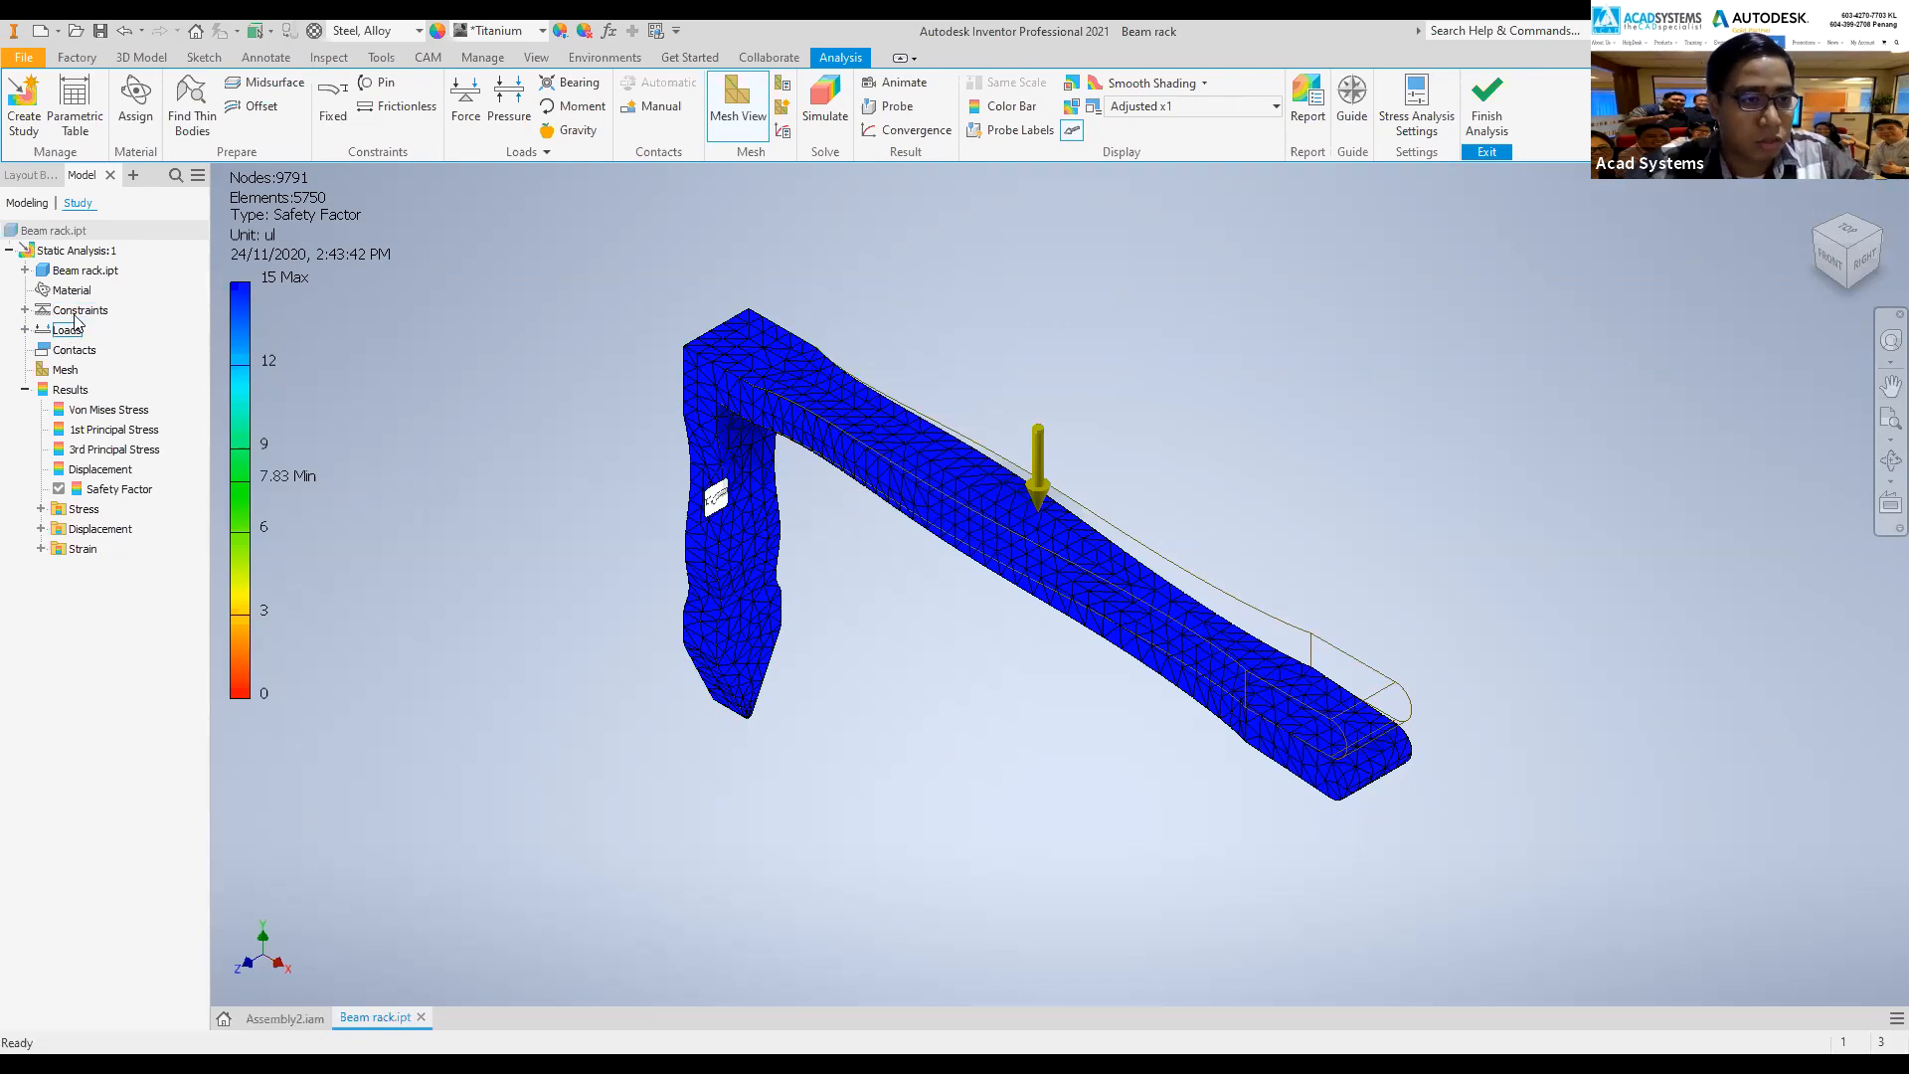
{"action": "left_click", "coordinate": [24, 329]}
{"action": "left_click", "coordinate": [62, 350]}
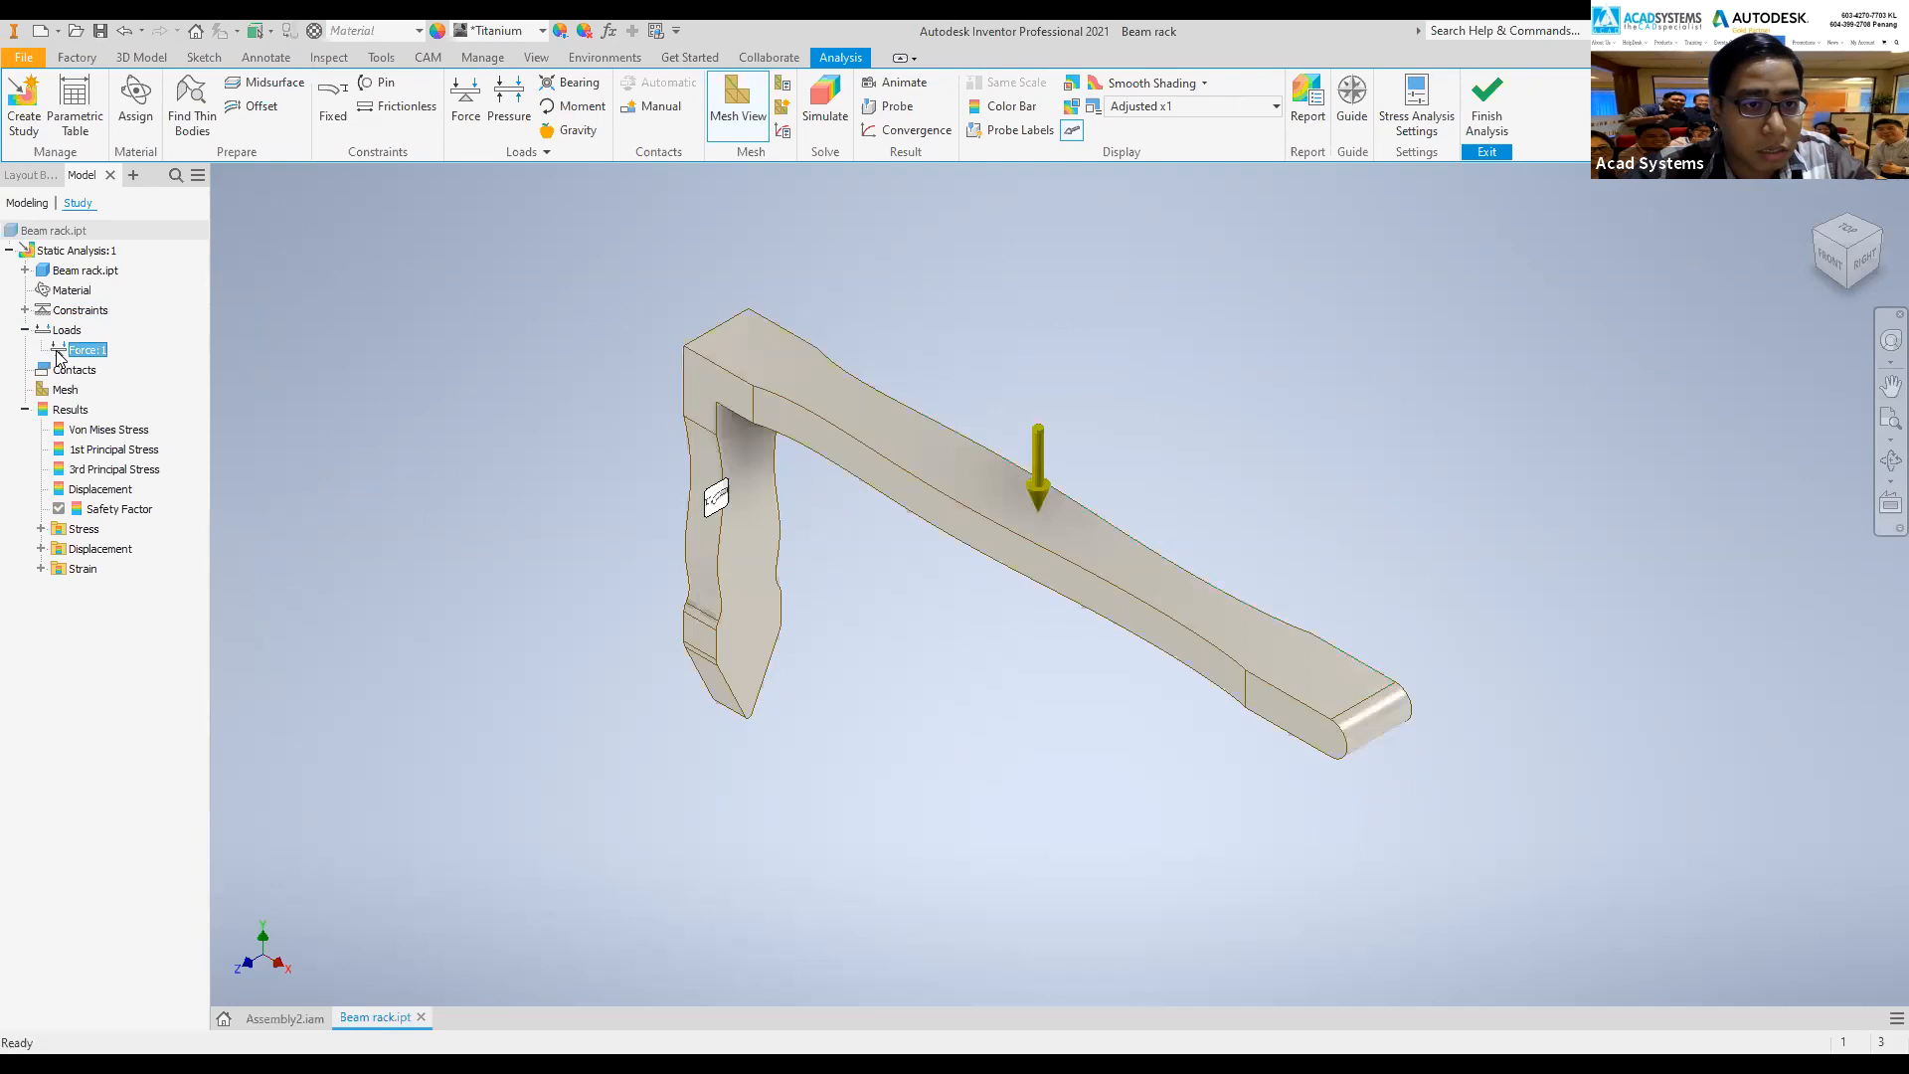
{"action": "double_click", "coordinate": [60, 352]}
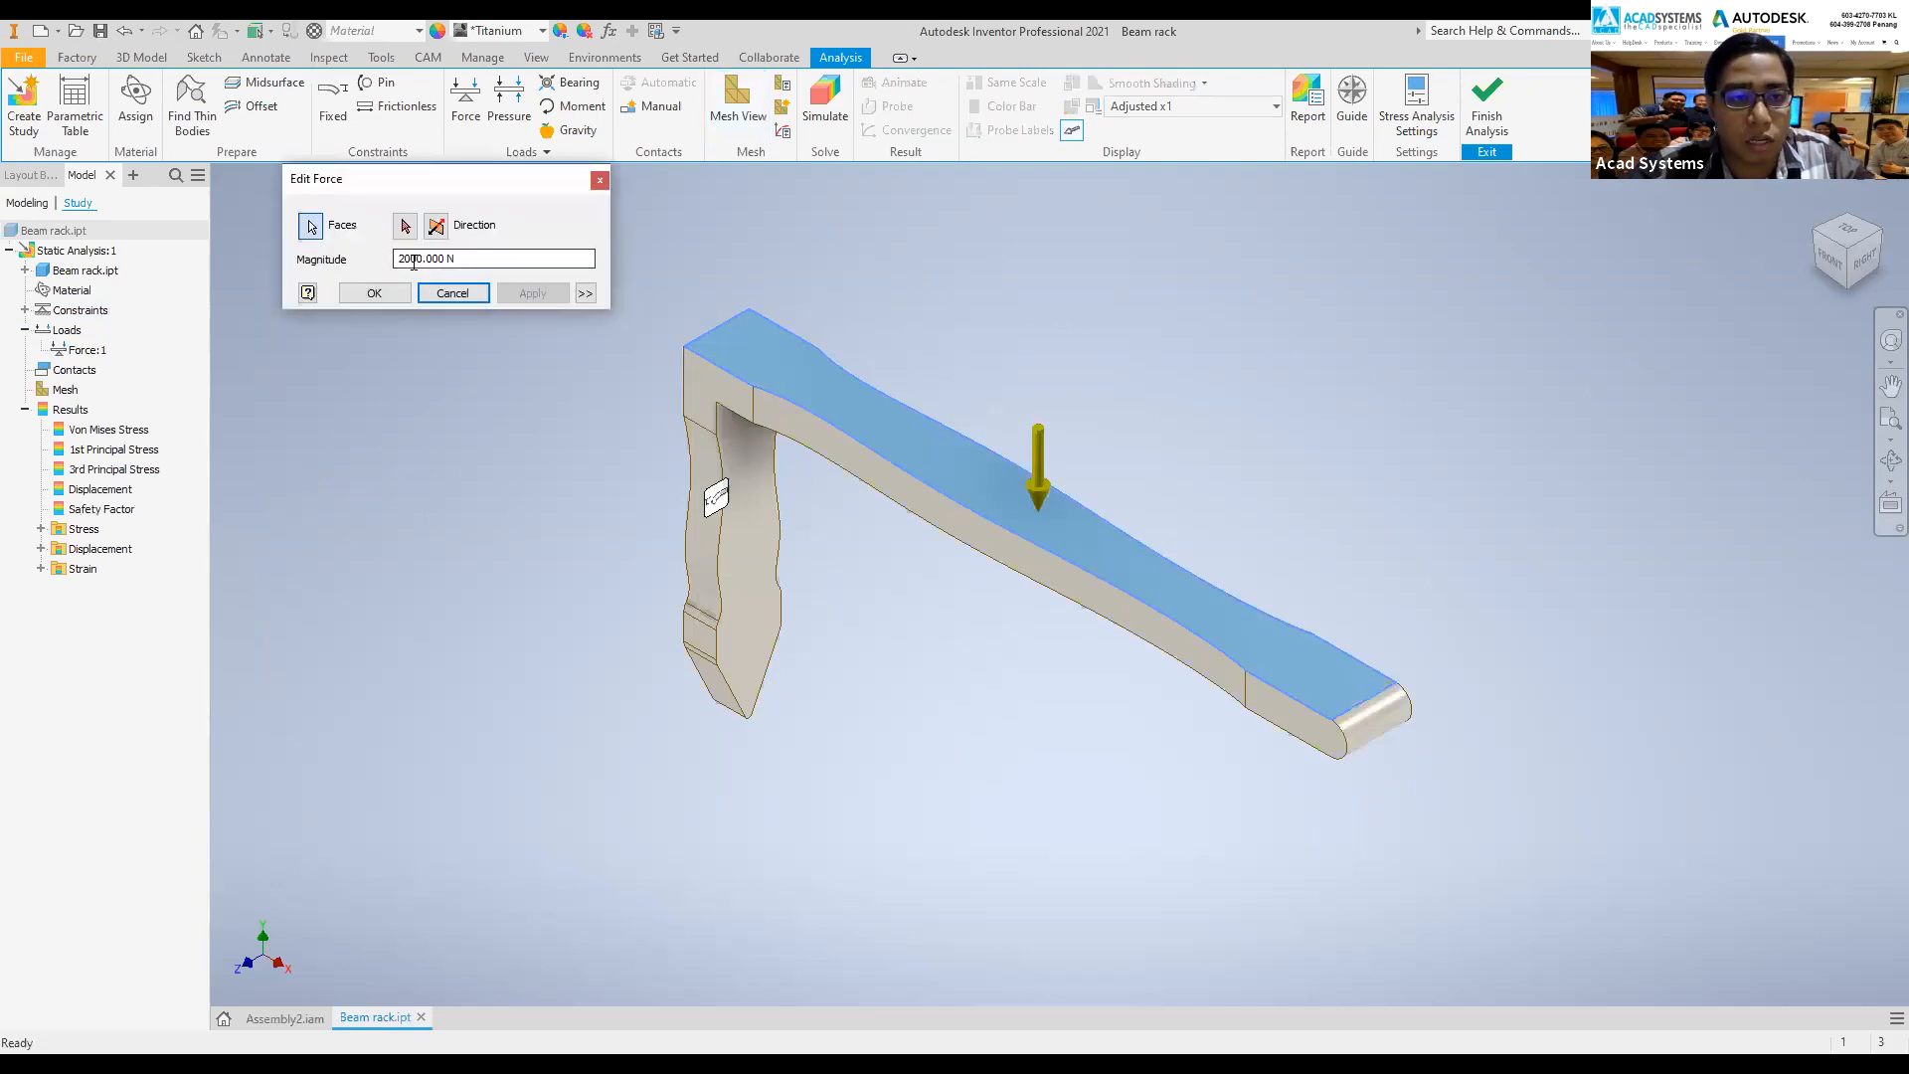
{"action": "left_click", "coordinate": [452, 292]}
{"action": "double_click", "coordinate": [99, 509]}
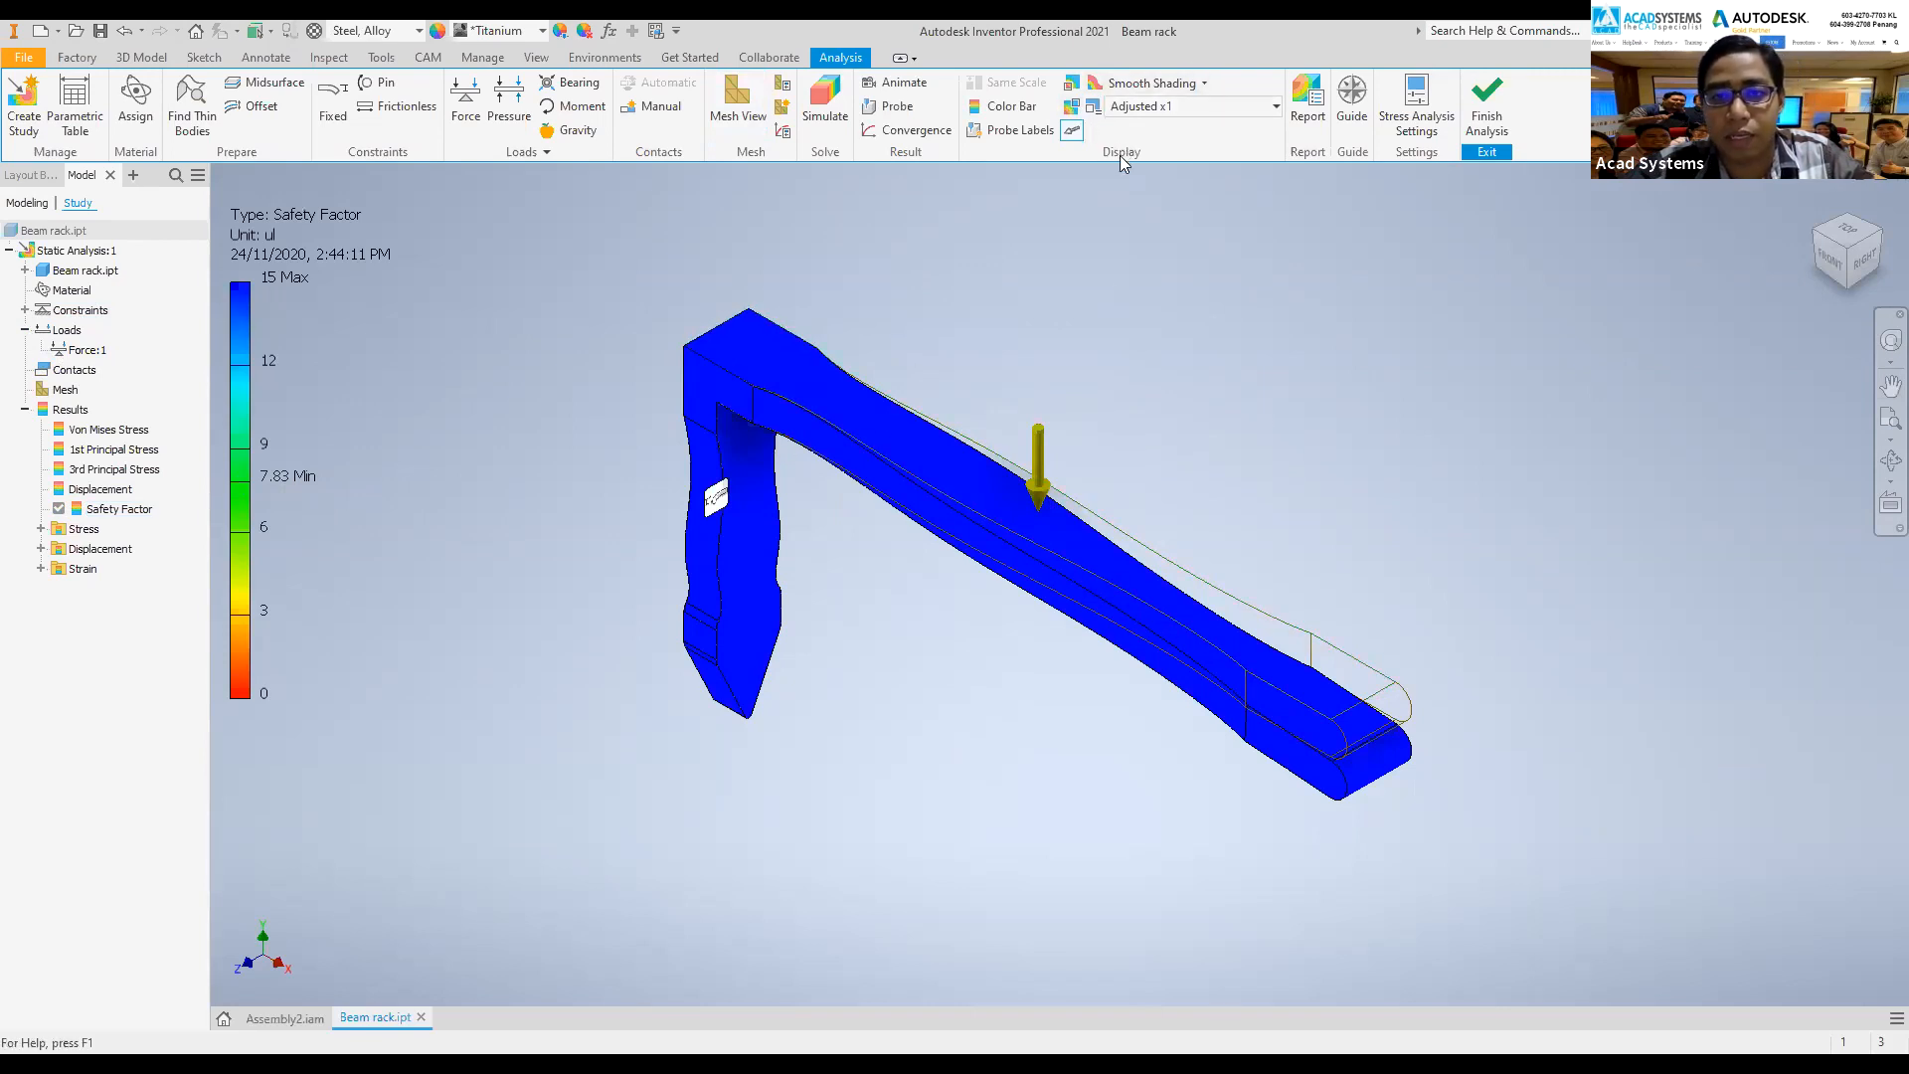
- Label the maximum and minimum safety factor on the model and examine the minimum's location from below
{"action": "left_click", "coordinate": [1073, 86]}
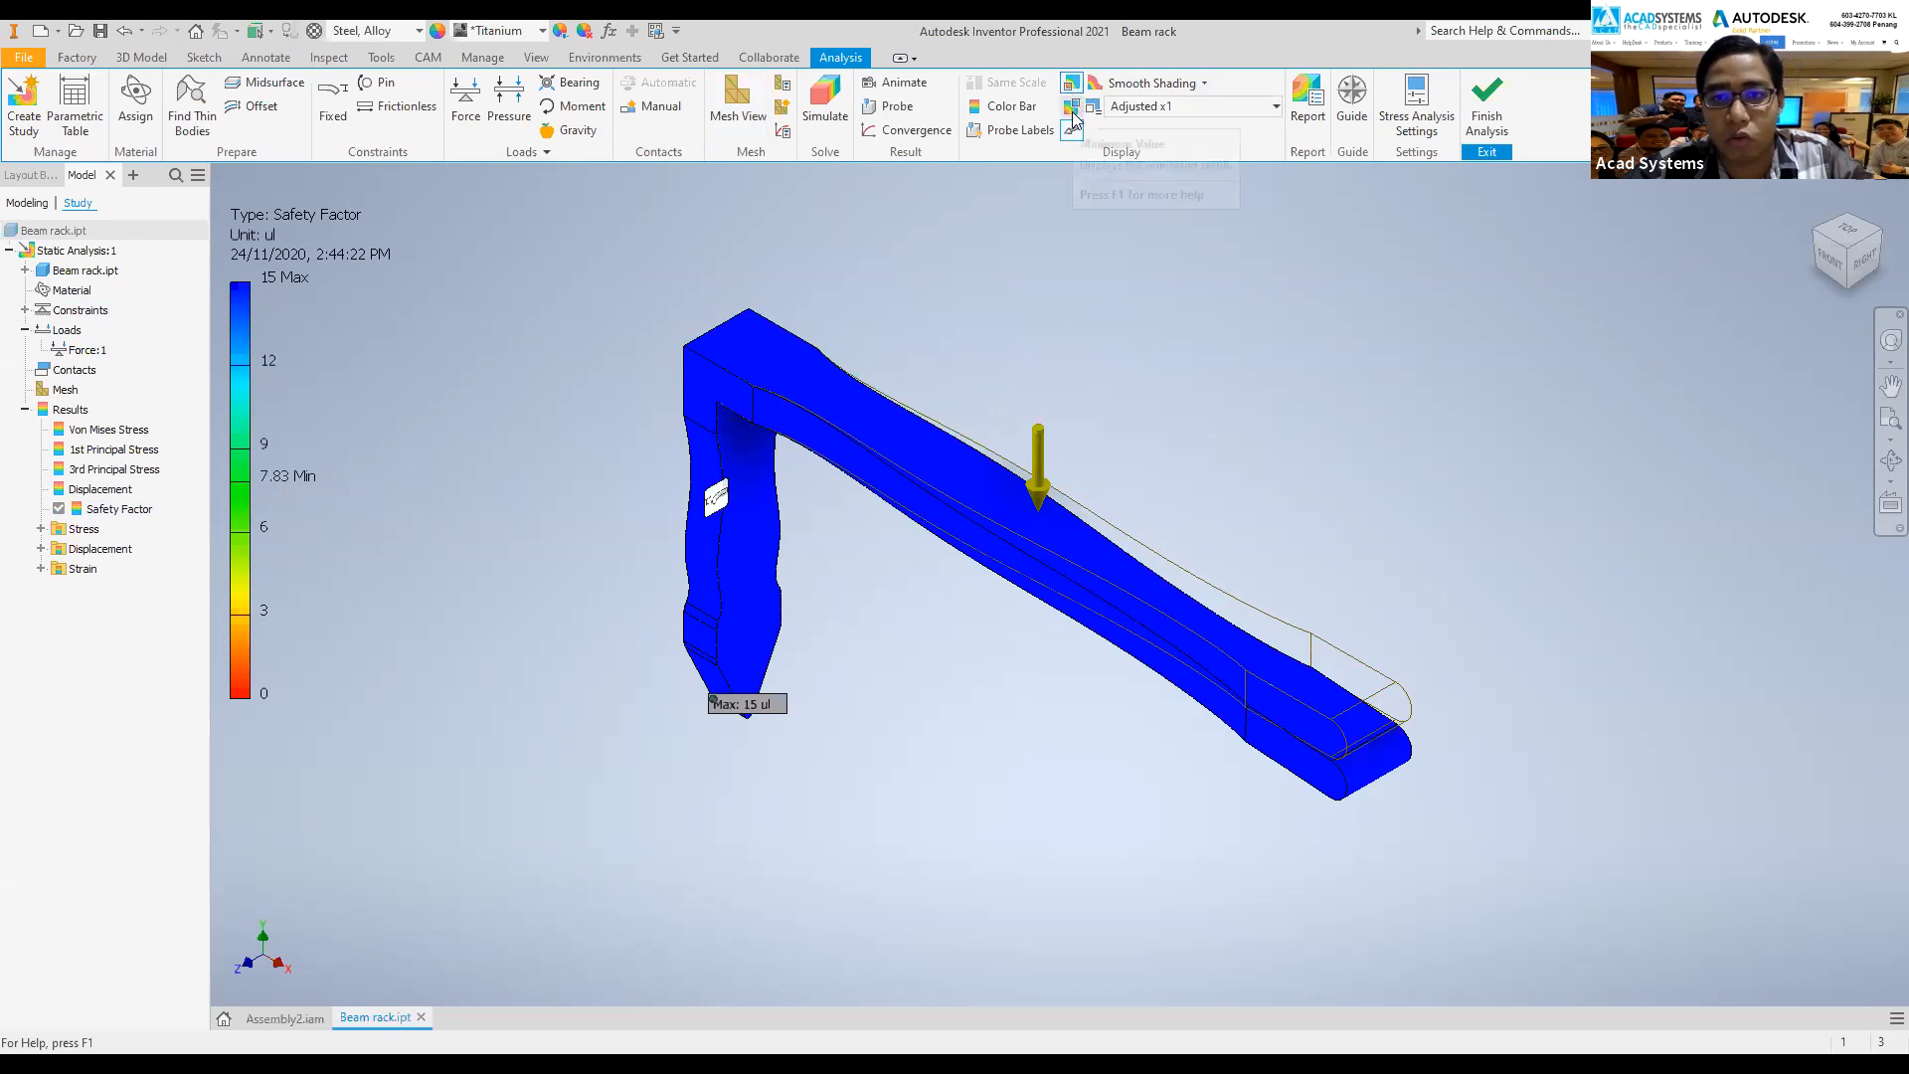
{"action": "left_click", "coordinate": [1073, 112]}
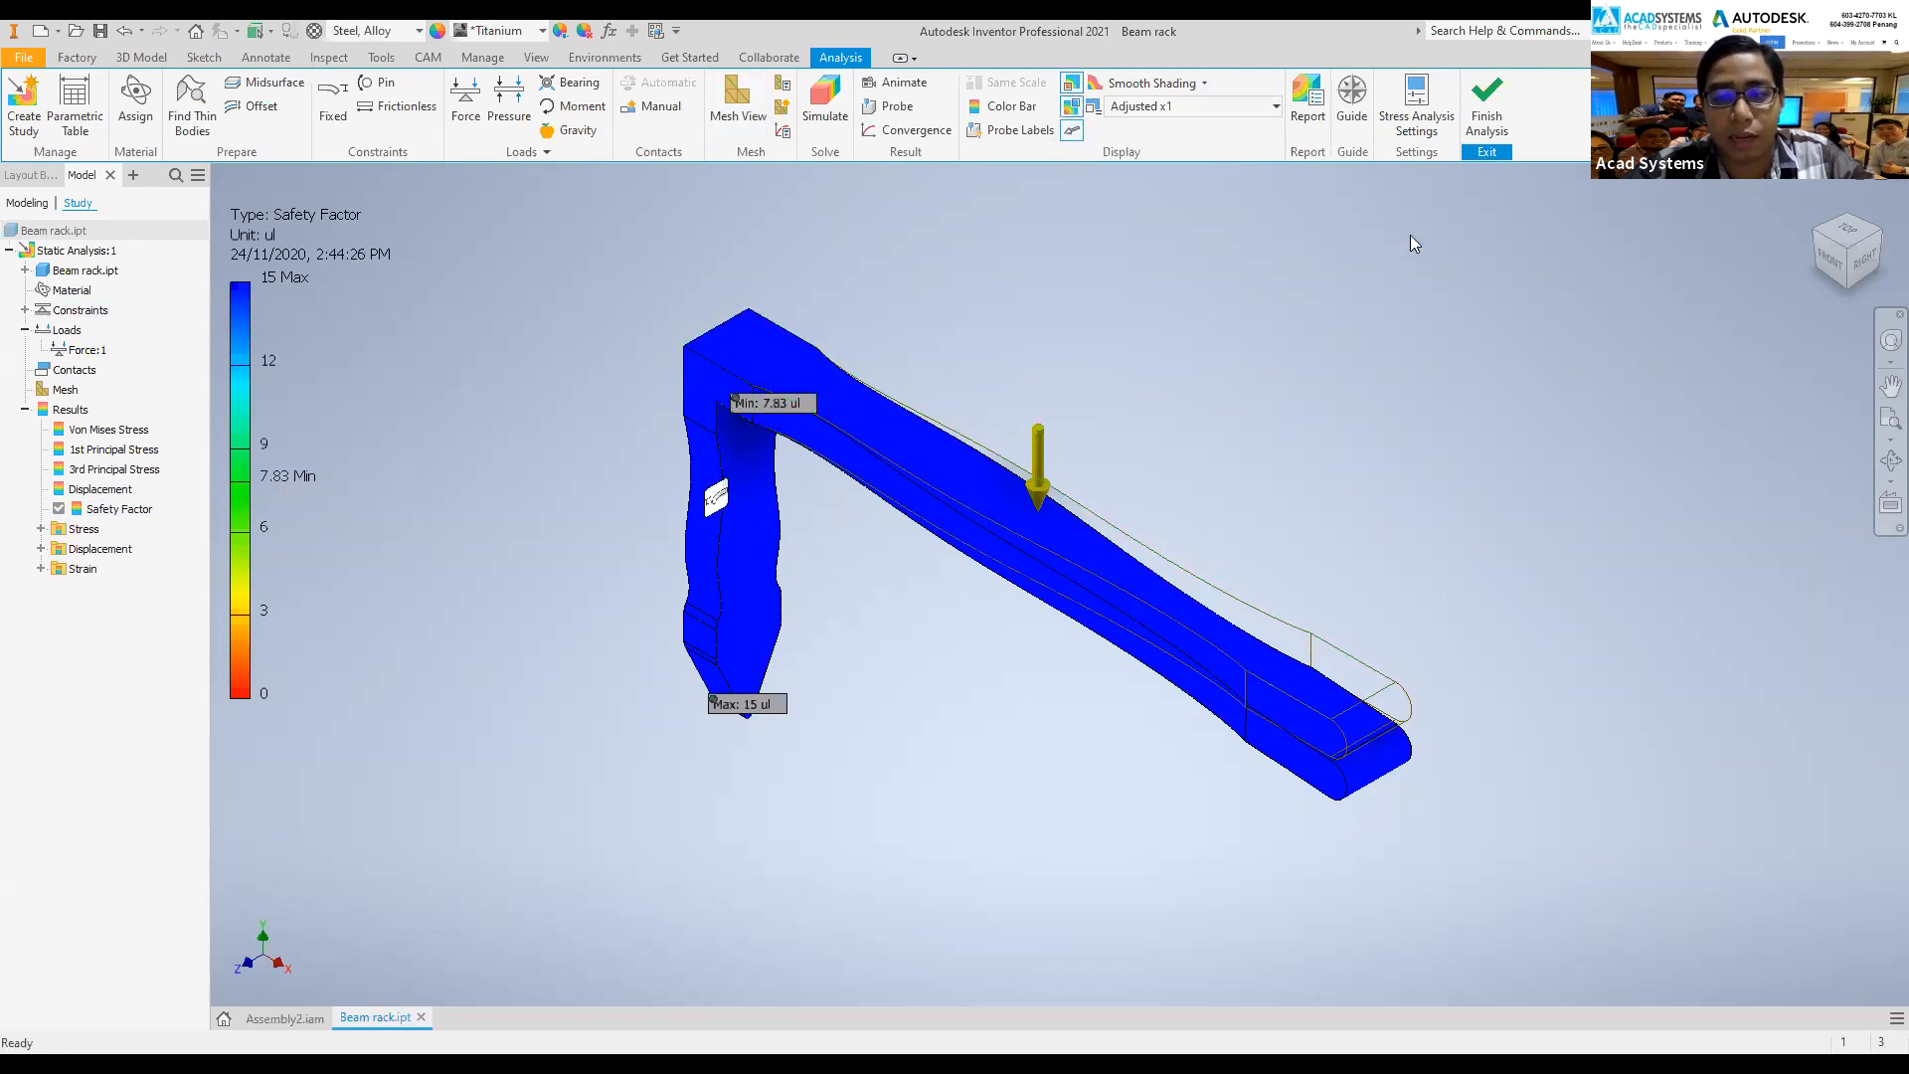
{"action": "left_click", "coordinate": [1846, 284]}
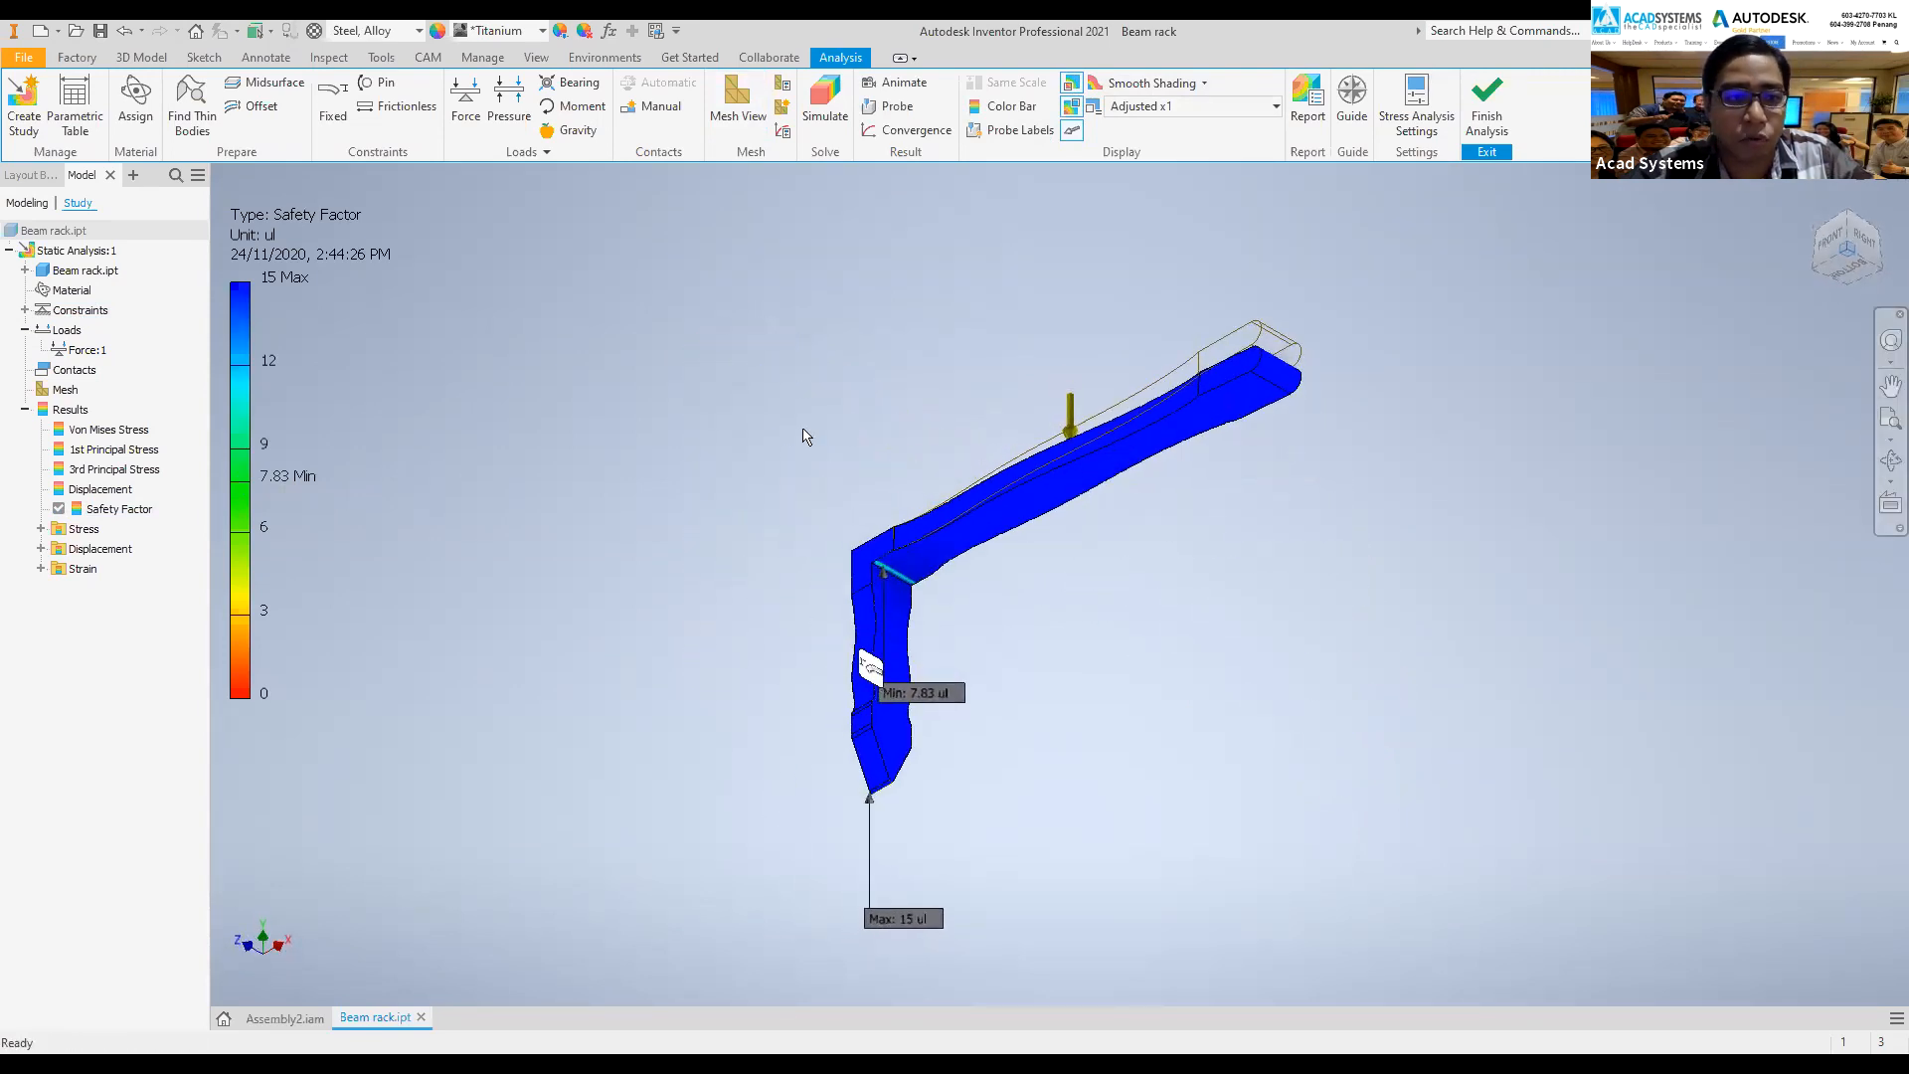
{"action": "scroll", "coordinate": [831, 427], "scroll_direction": "down", "scroll_amount": 10}
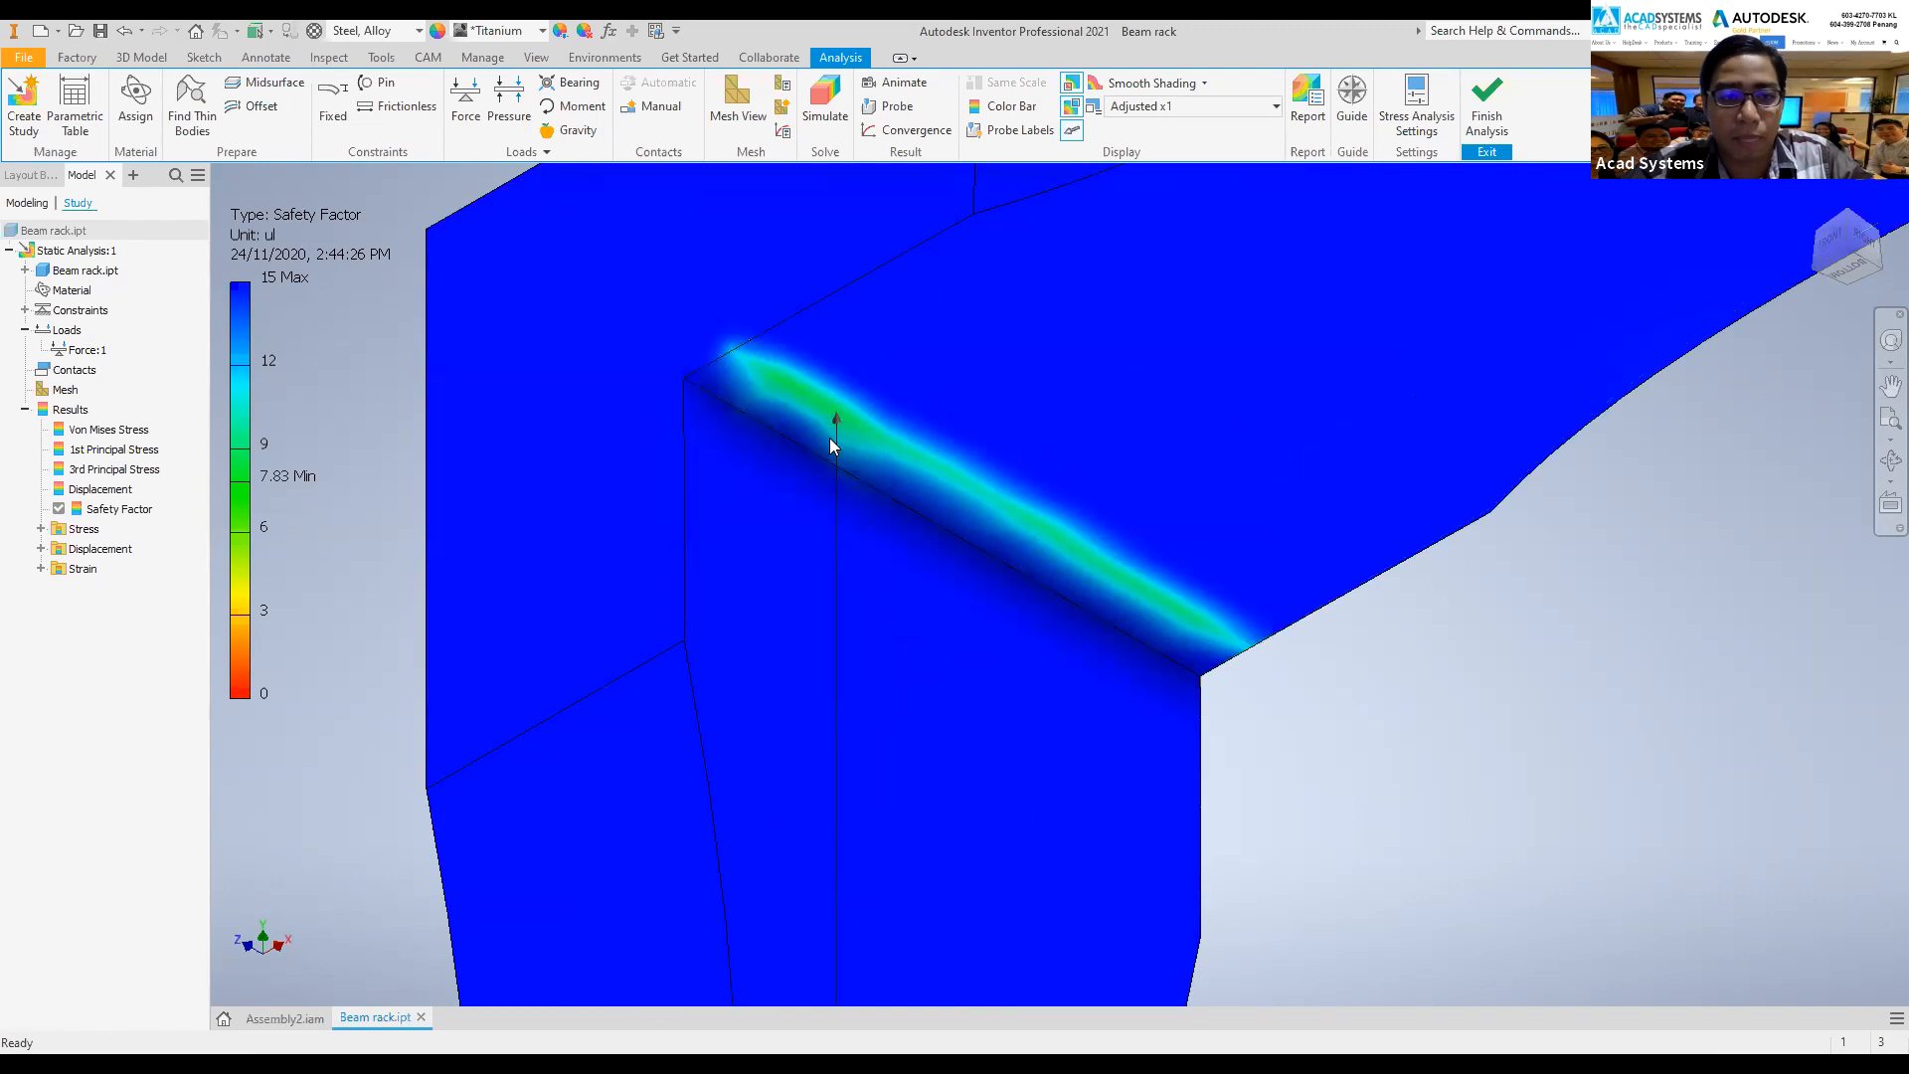
{"action": "scroll", "coordinate": [829, 437], "scroll_direction": "up", "scroll_amount": 10}
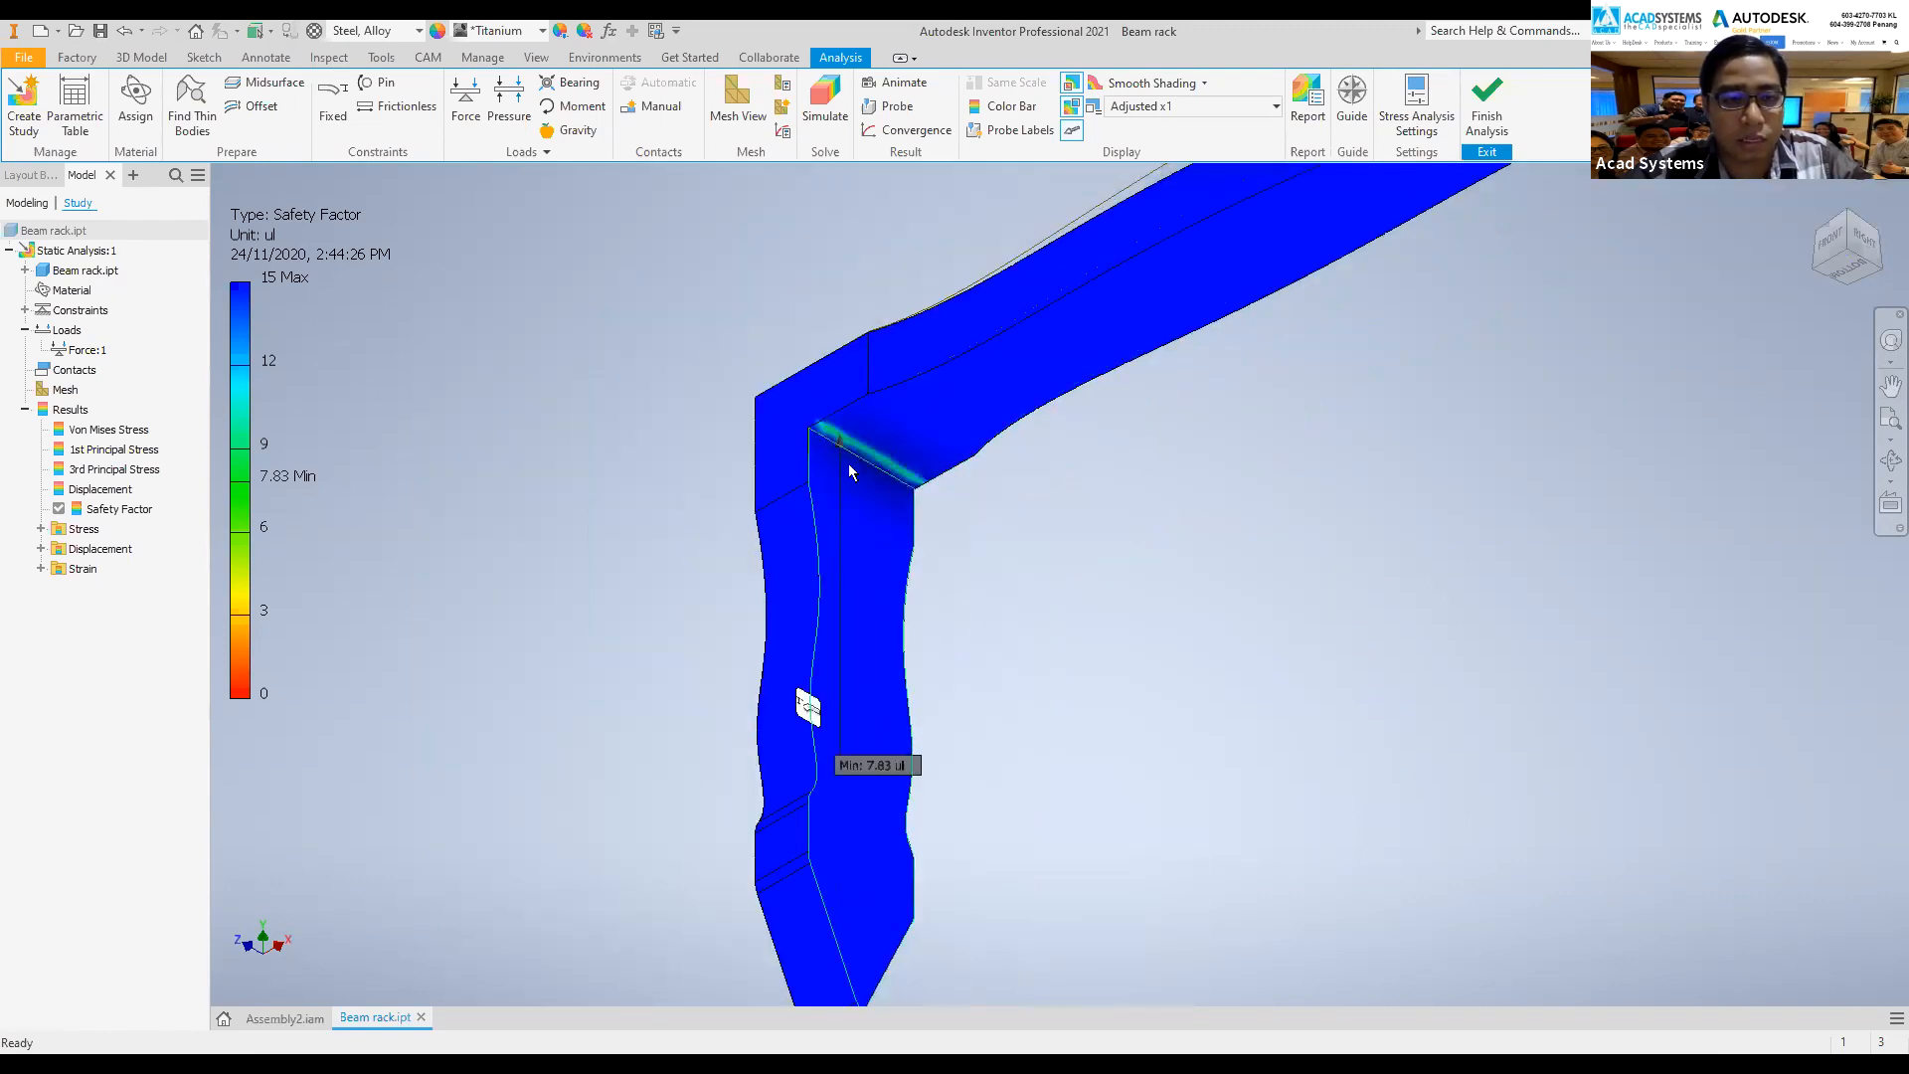
{"action": "middle_click_drag", "start_coordinate": [940, 397], "coordinate": [750, 509]}
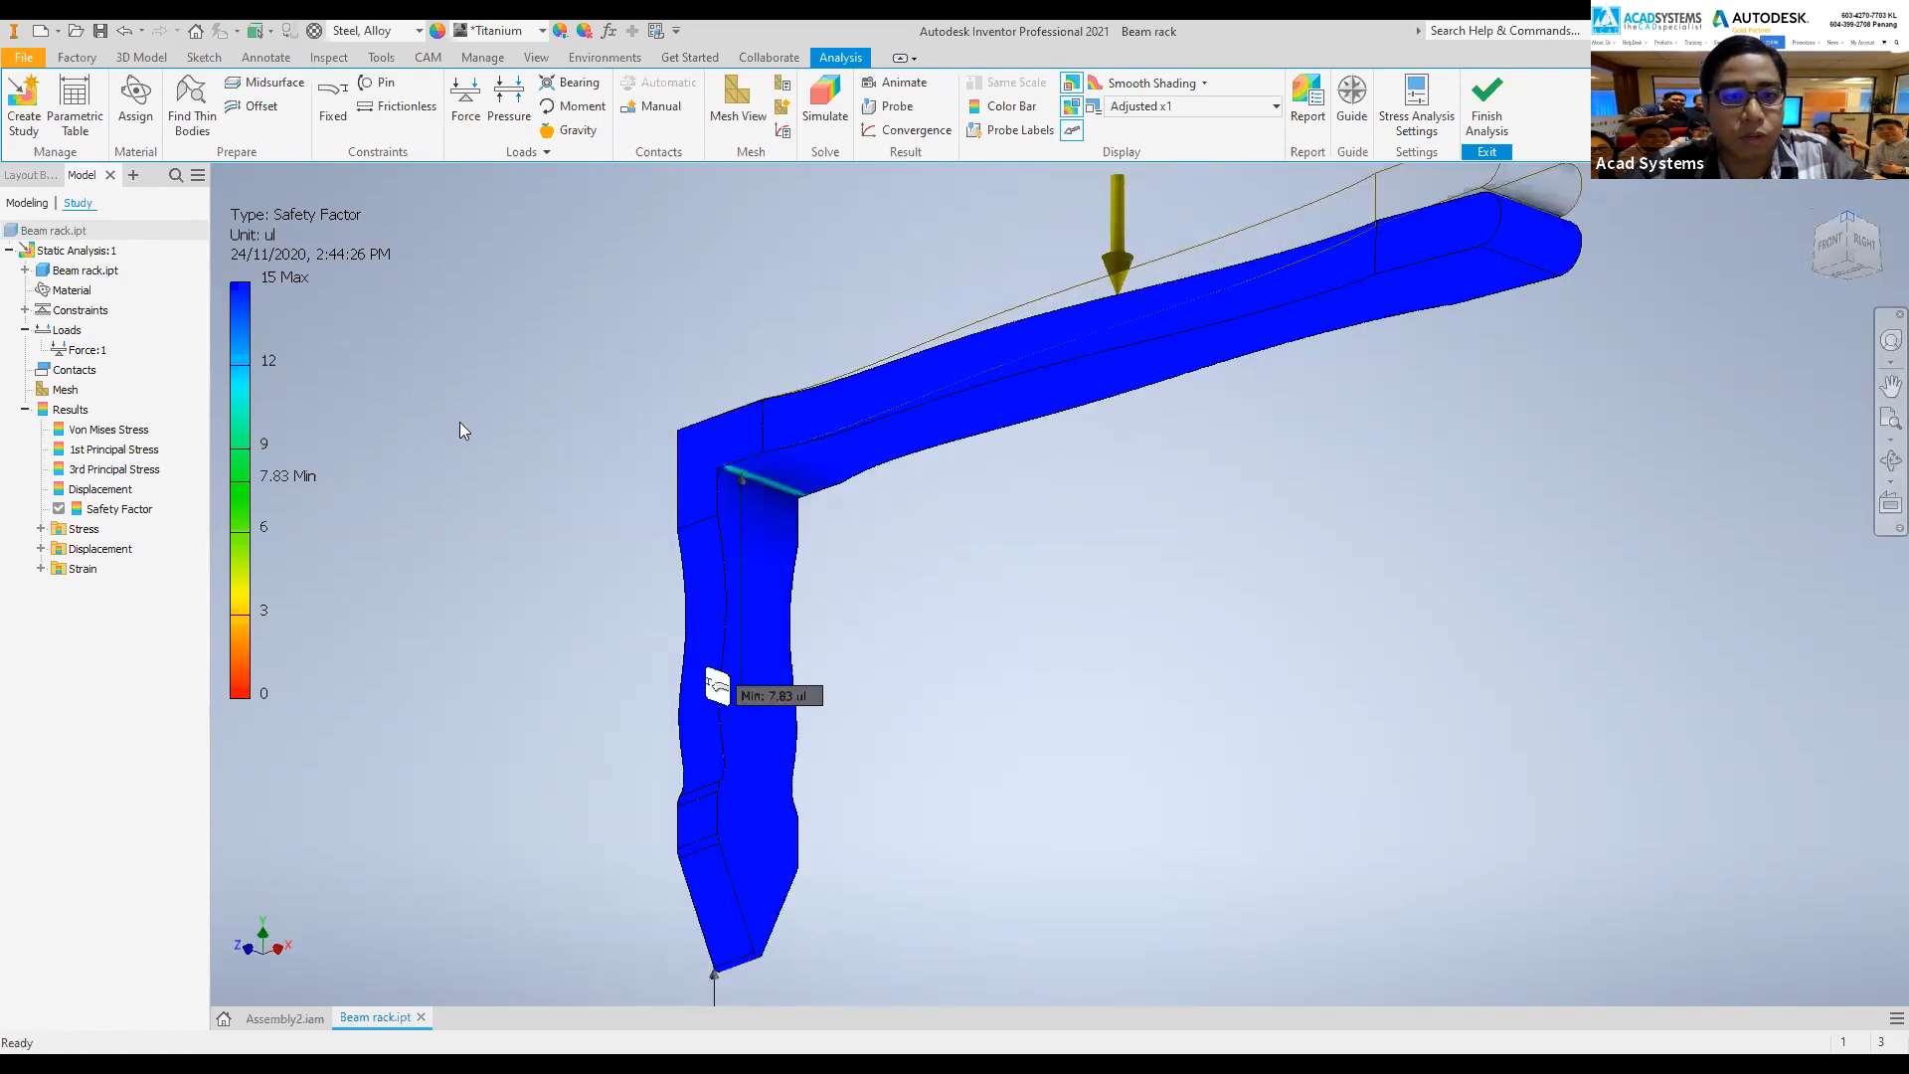
{"action": "middle_click_drag", "start_coordinate": [394, 410], "coordinate": [318, 509]}
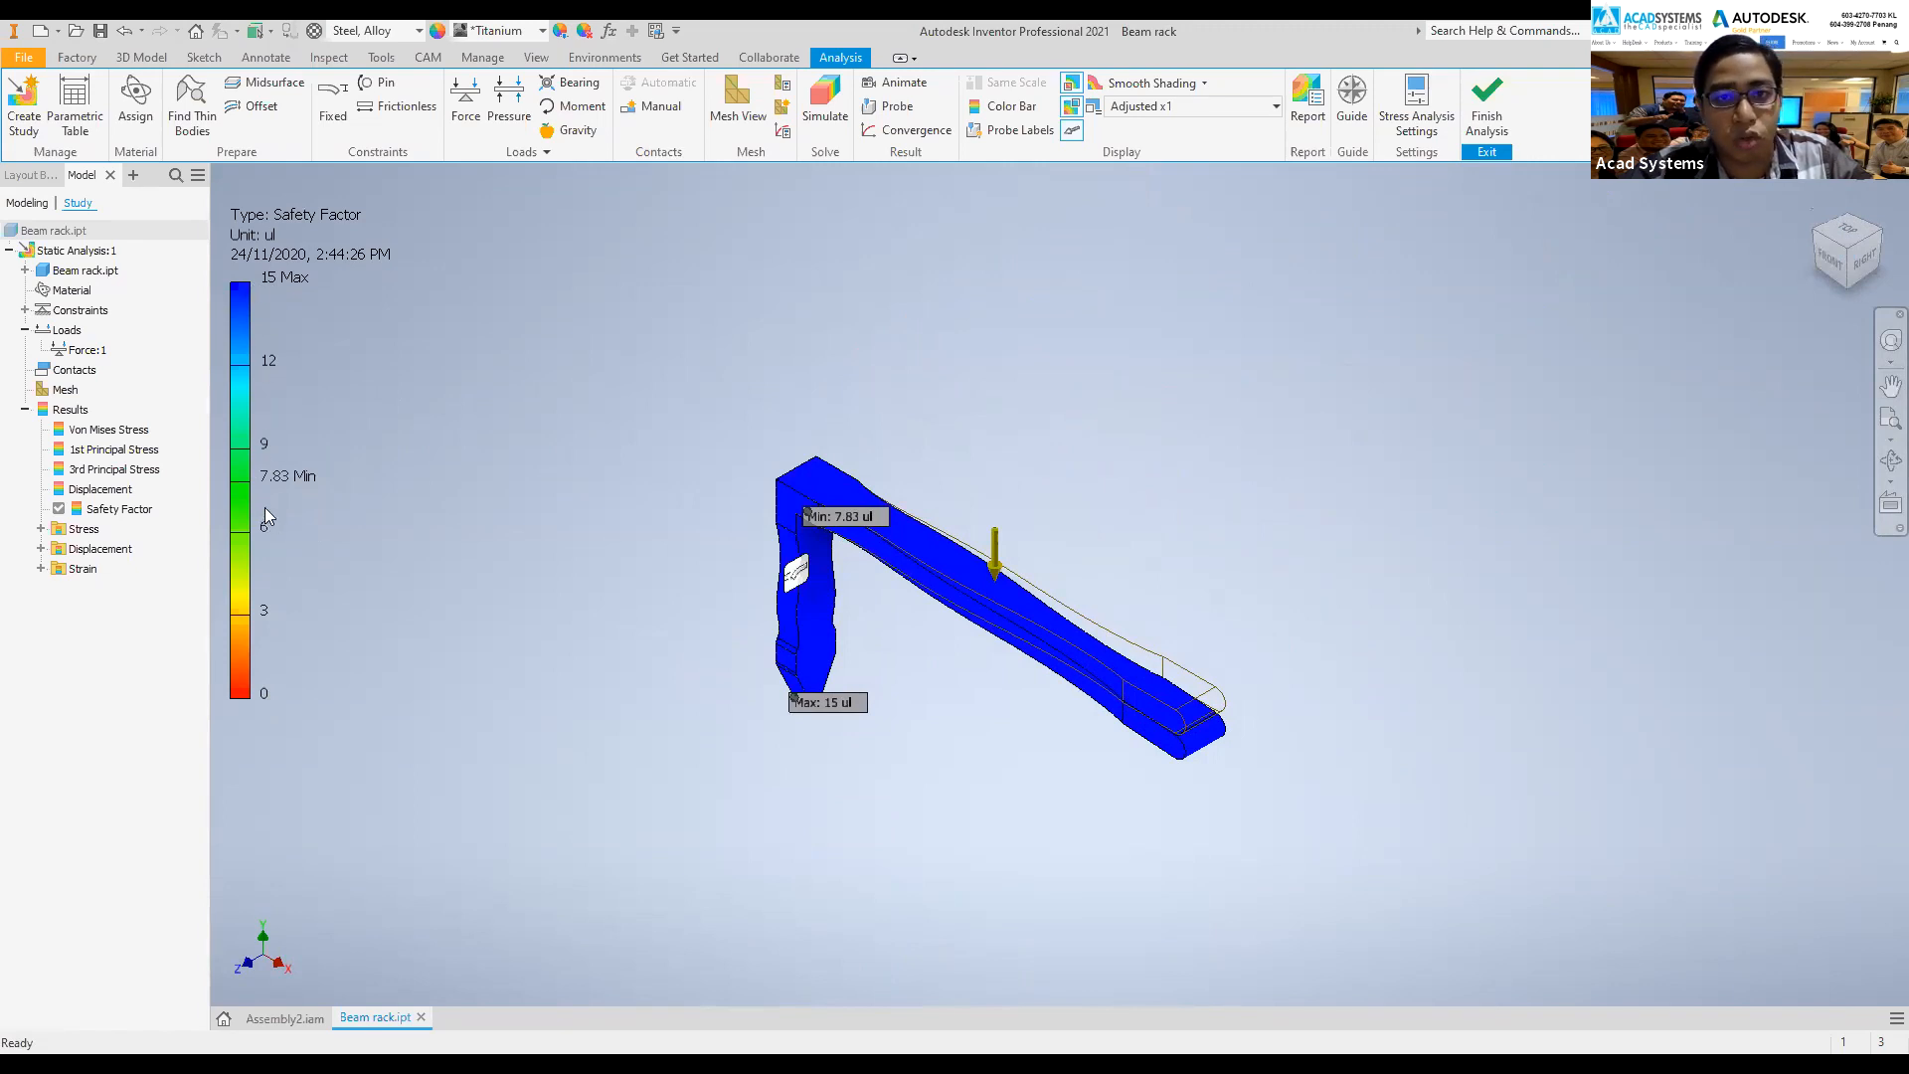
- Set the safety factor color bar's minimum to a custom value of 7 and examine the rack's corner region
{"action": "left_click", "coordinate": [1025, 117]}
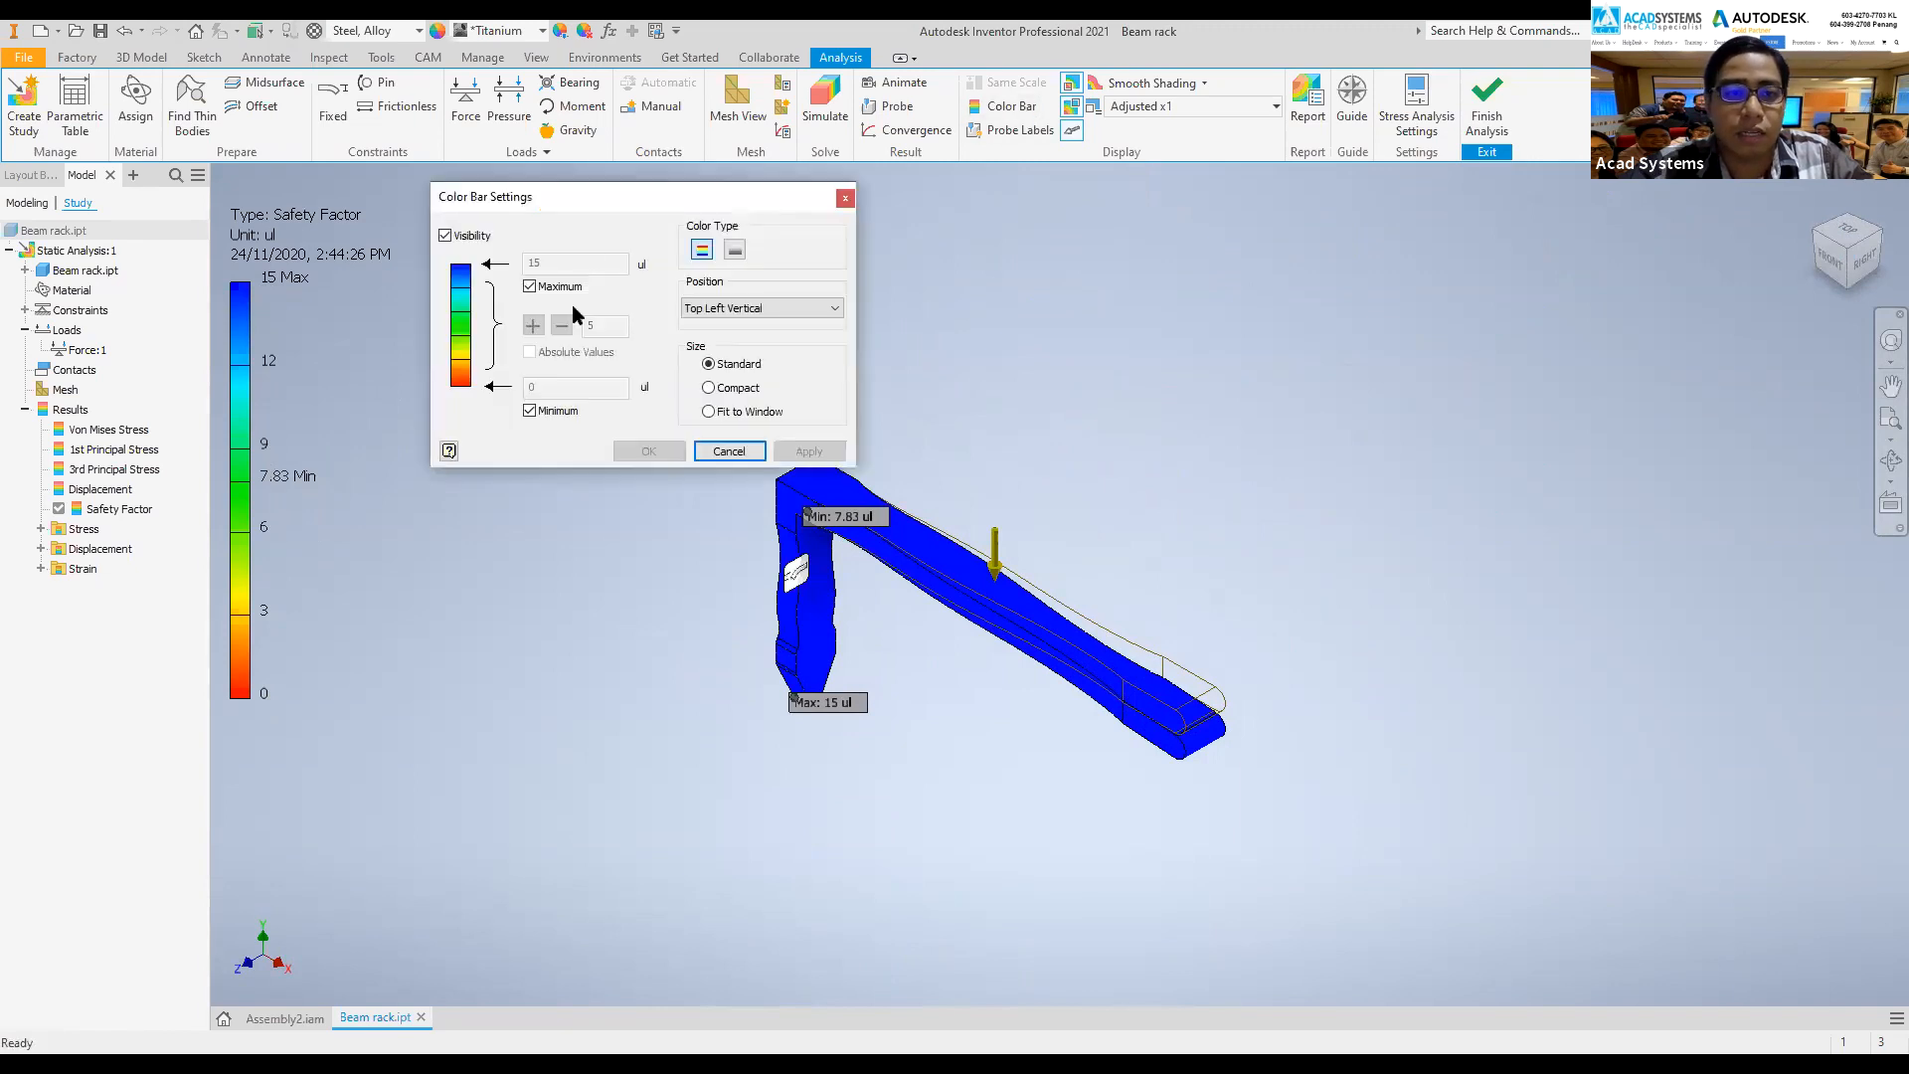
{"action": "left_click", "coordinate": [530, 410]}
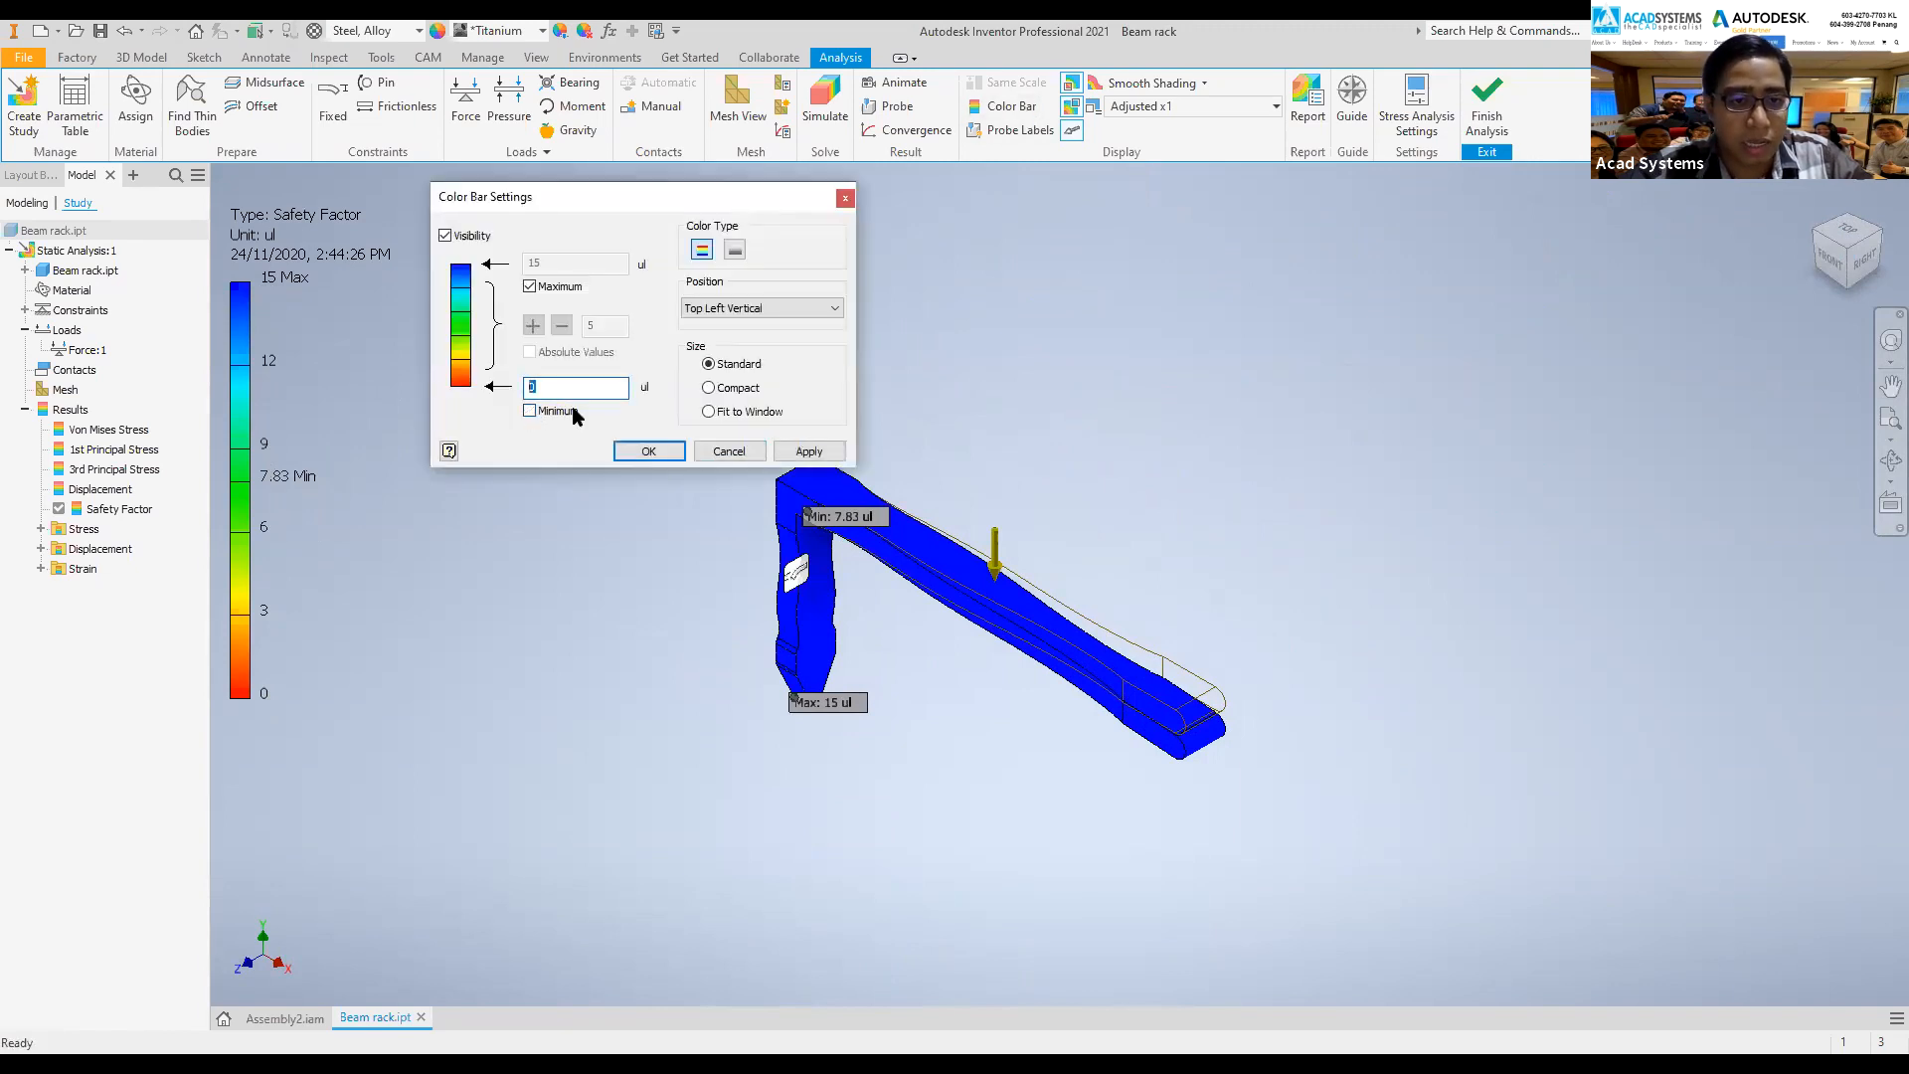
{"action": "right_click", "coordinate": [254, 349]}
{"action": "left_click", "coordinate": [529, 444]}
{"action": "left_click", "coordinate": [542, 396]}
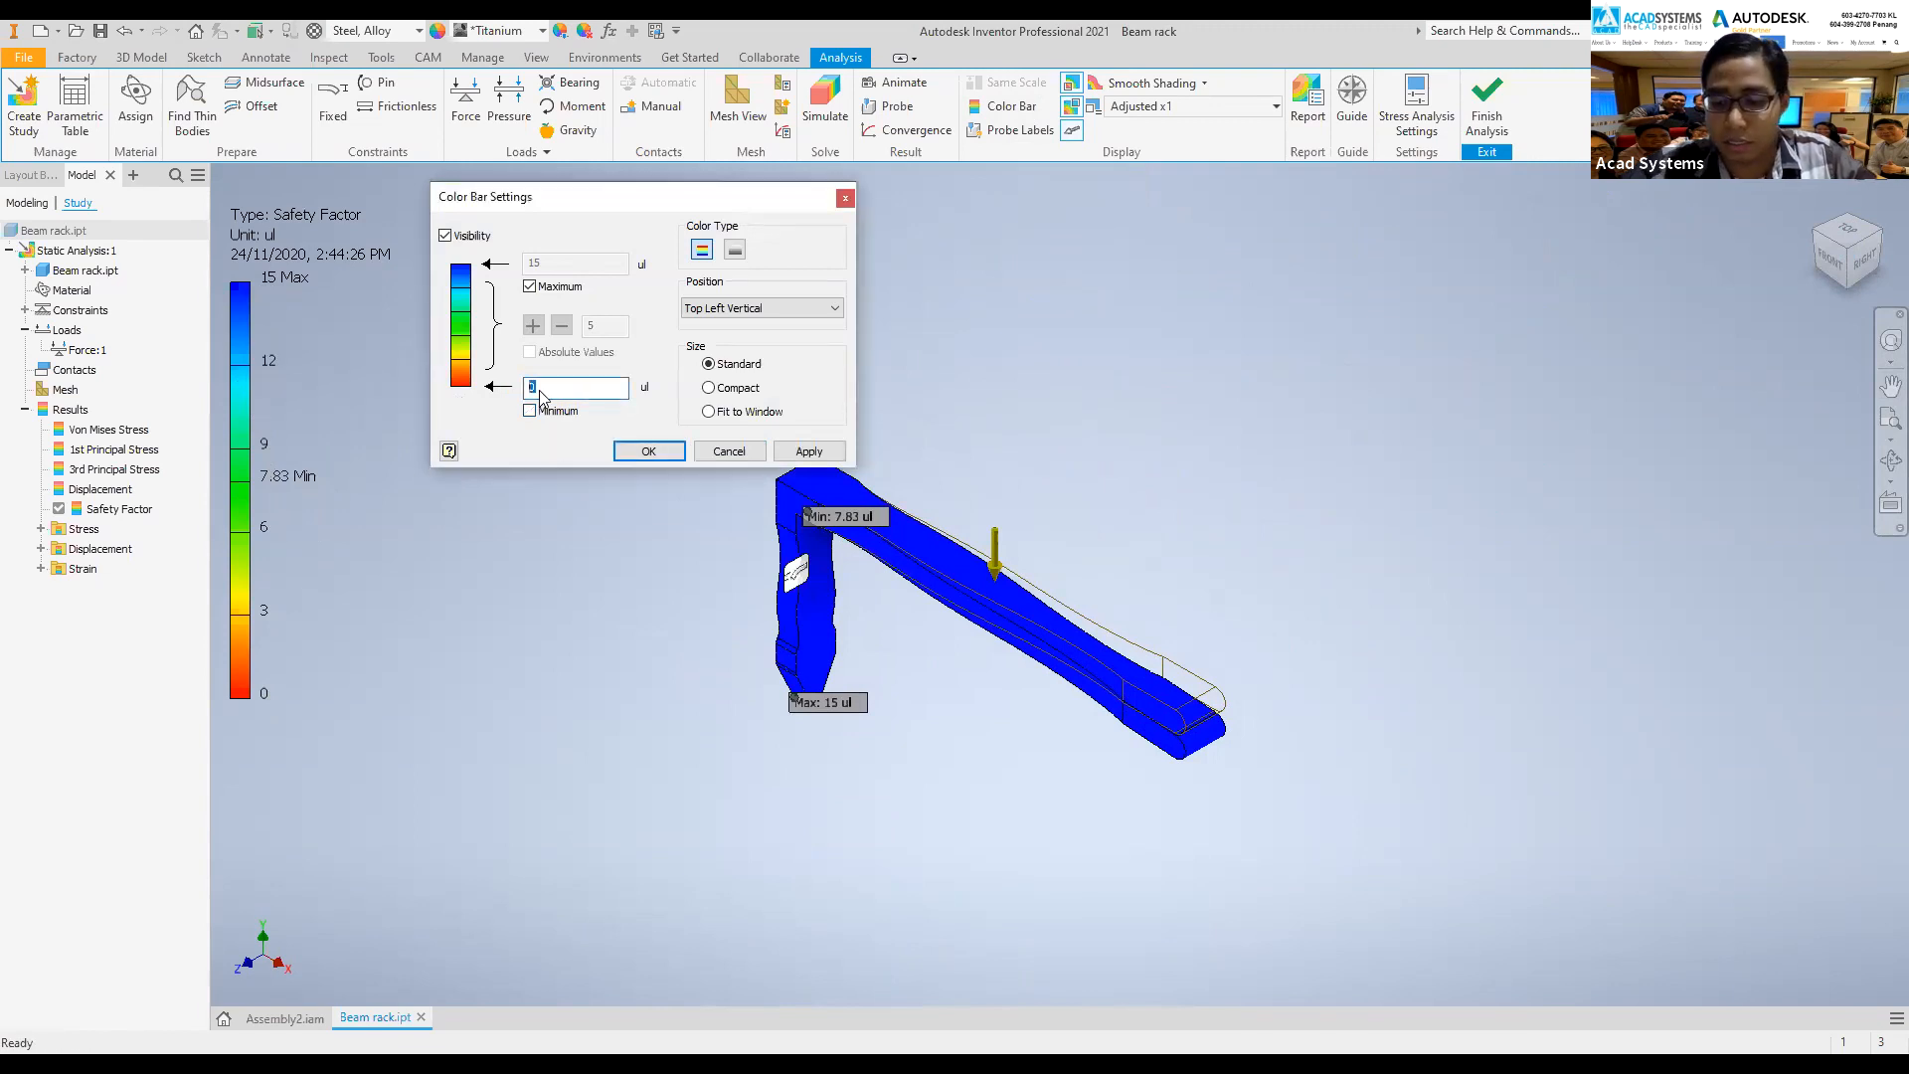
{"action": "left_click", "coordinate": [648, 452]}
{"action": "scroll", "coordinate": [863, 488], "scroll_direction": "up", "scroll_amount": 5}
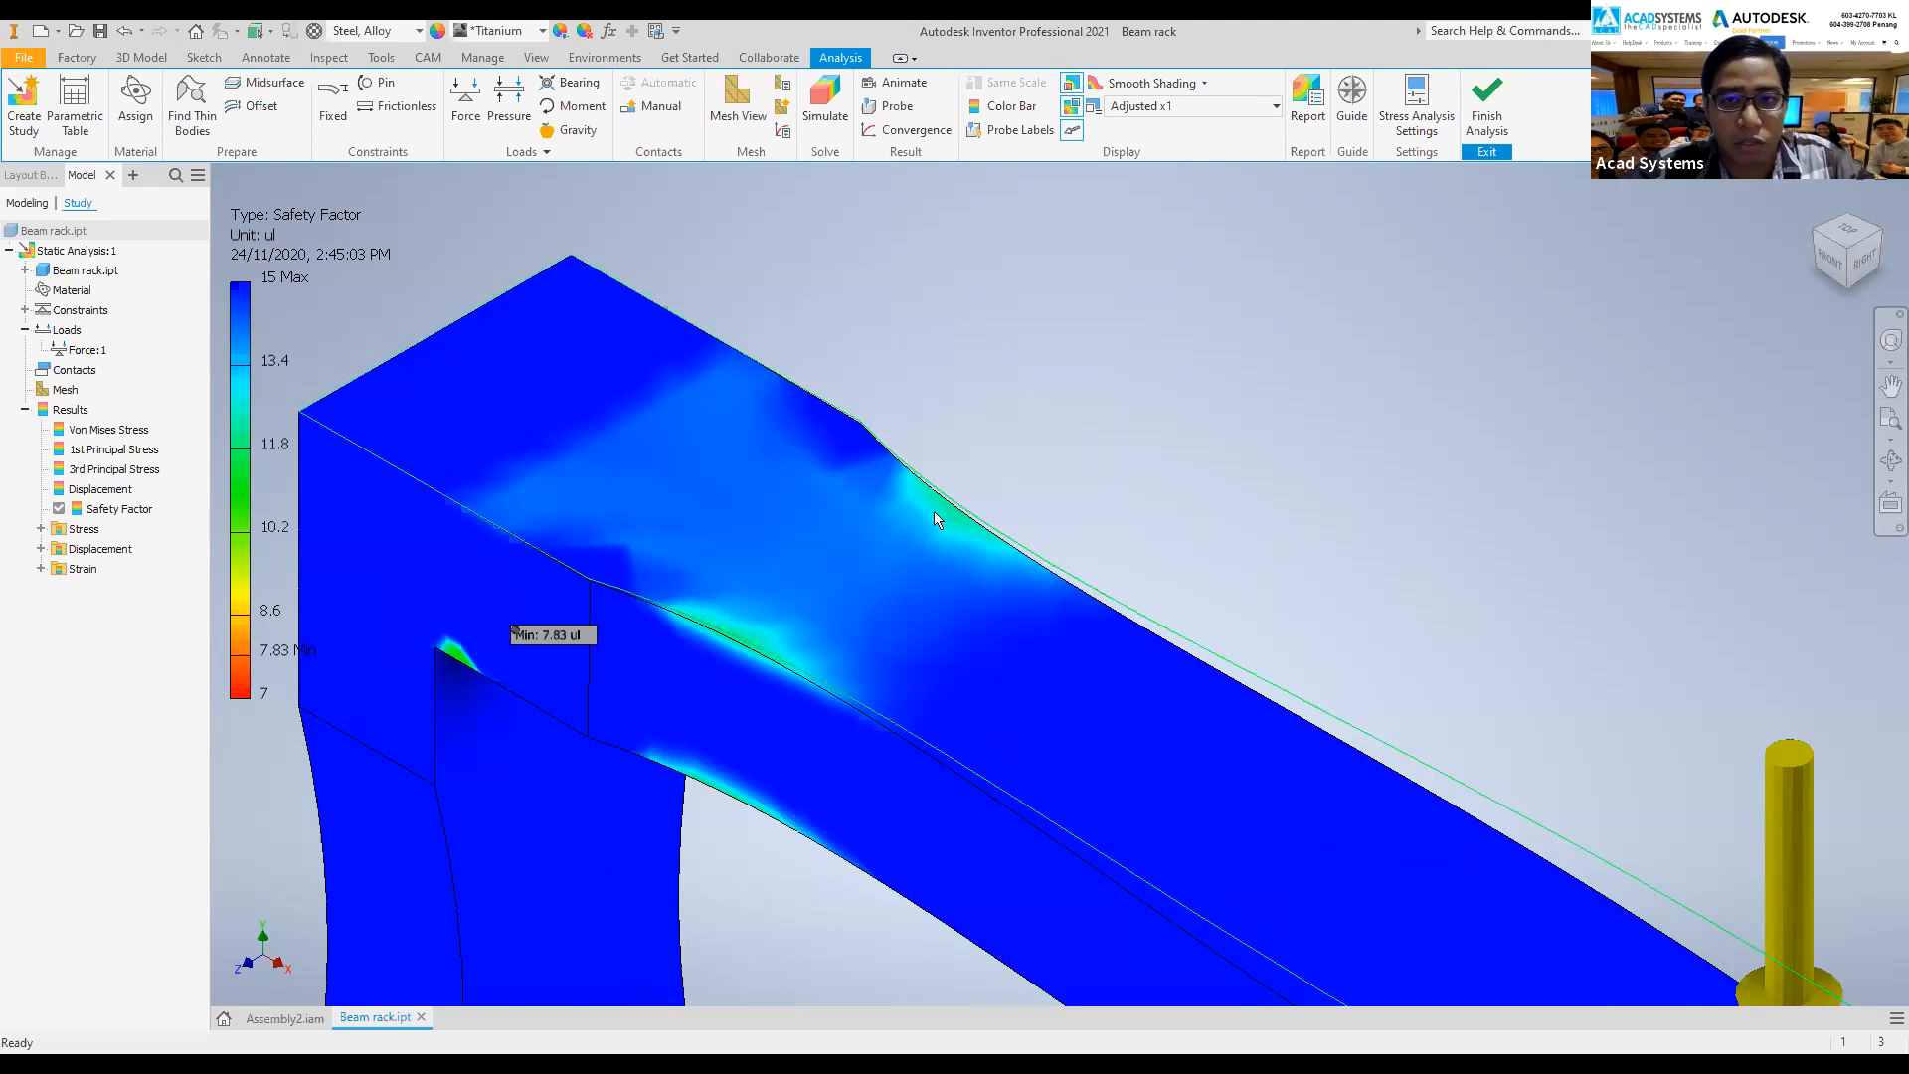
{"action": "scroll", "coordinate": [935, 517], "scroll_direction": "down", "scroll_amount": 5}
{"action": "scroll", "coordinate": [1042, 549], "scroll_direction": "down", "scroll_amount": 3}
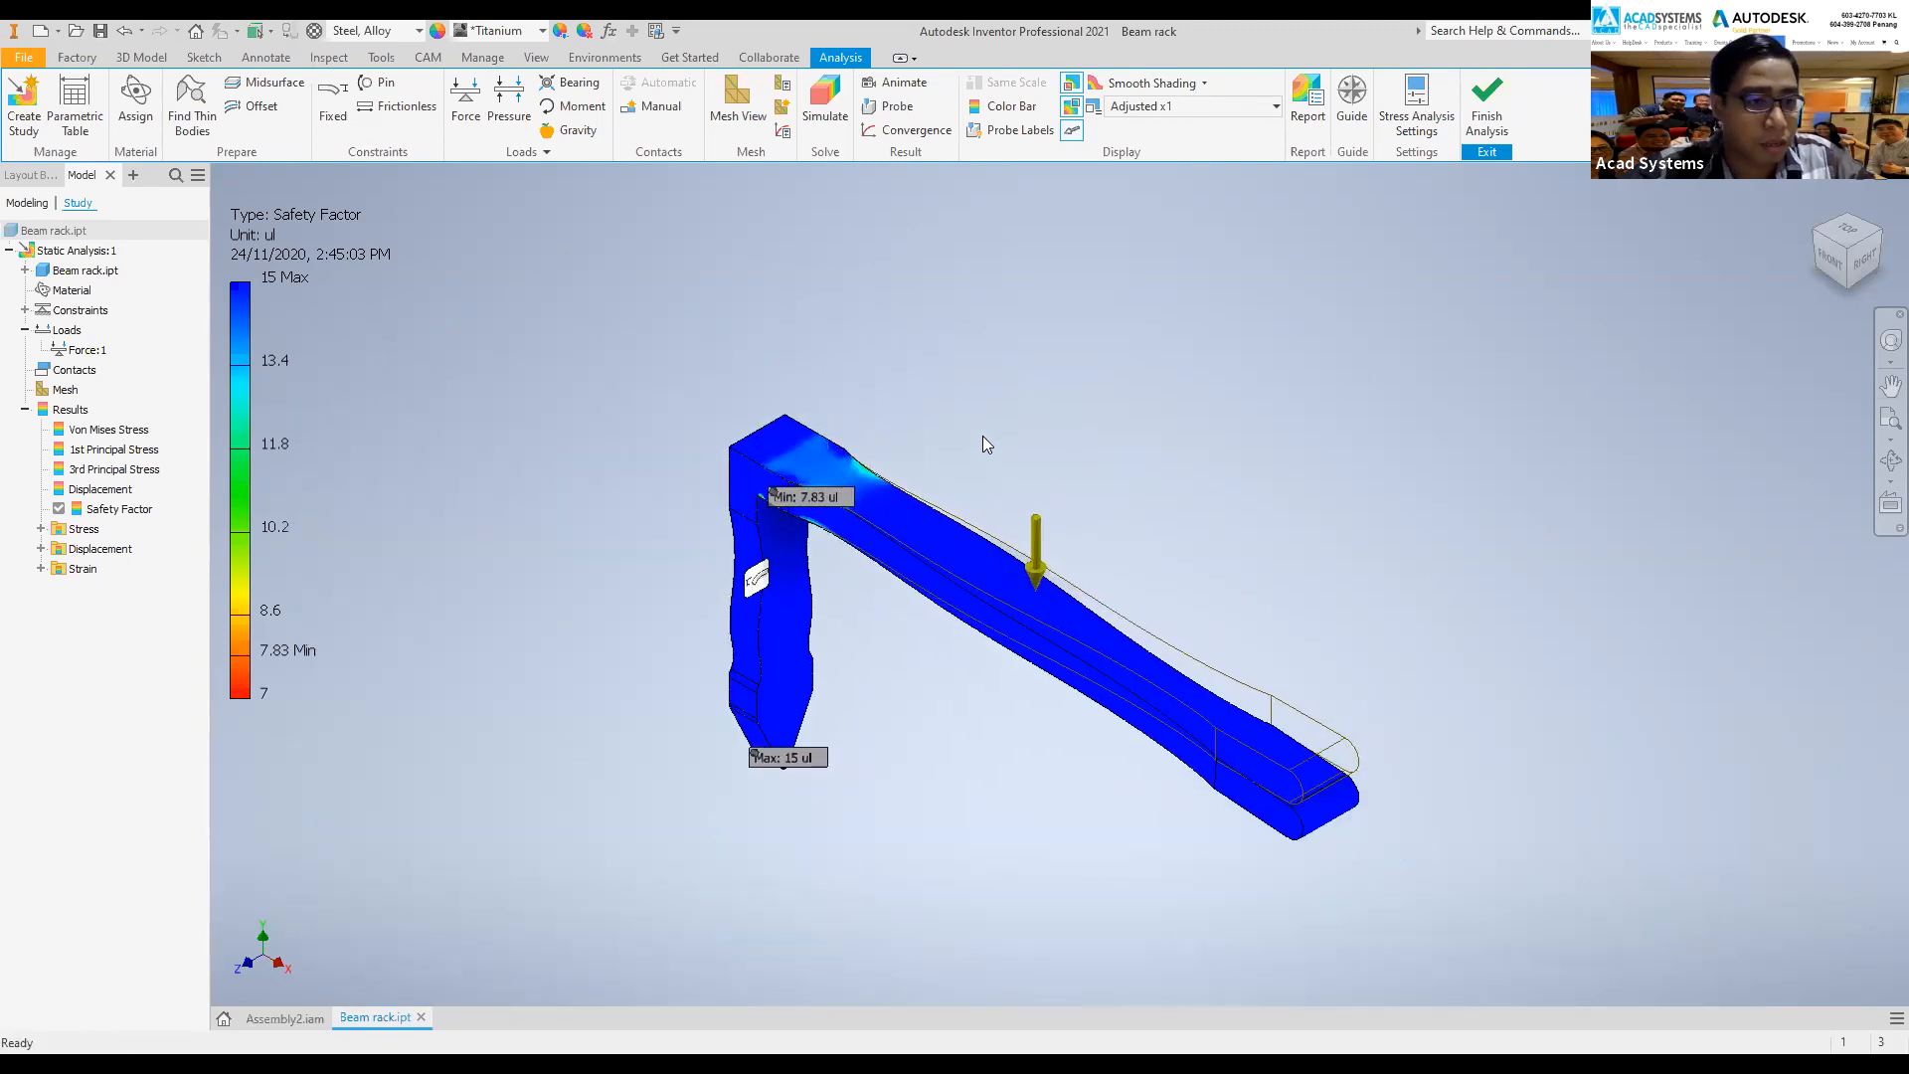
- Display the Displacement result and examine the arm's deflection in isometric and front views
{"action": "double_click", "coordinate": [100, 489]}
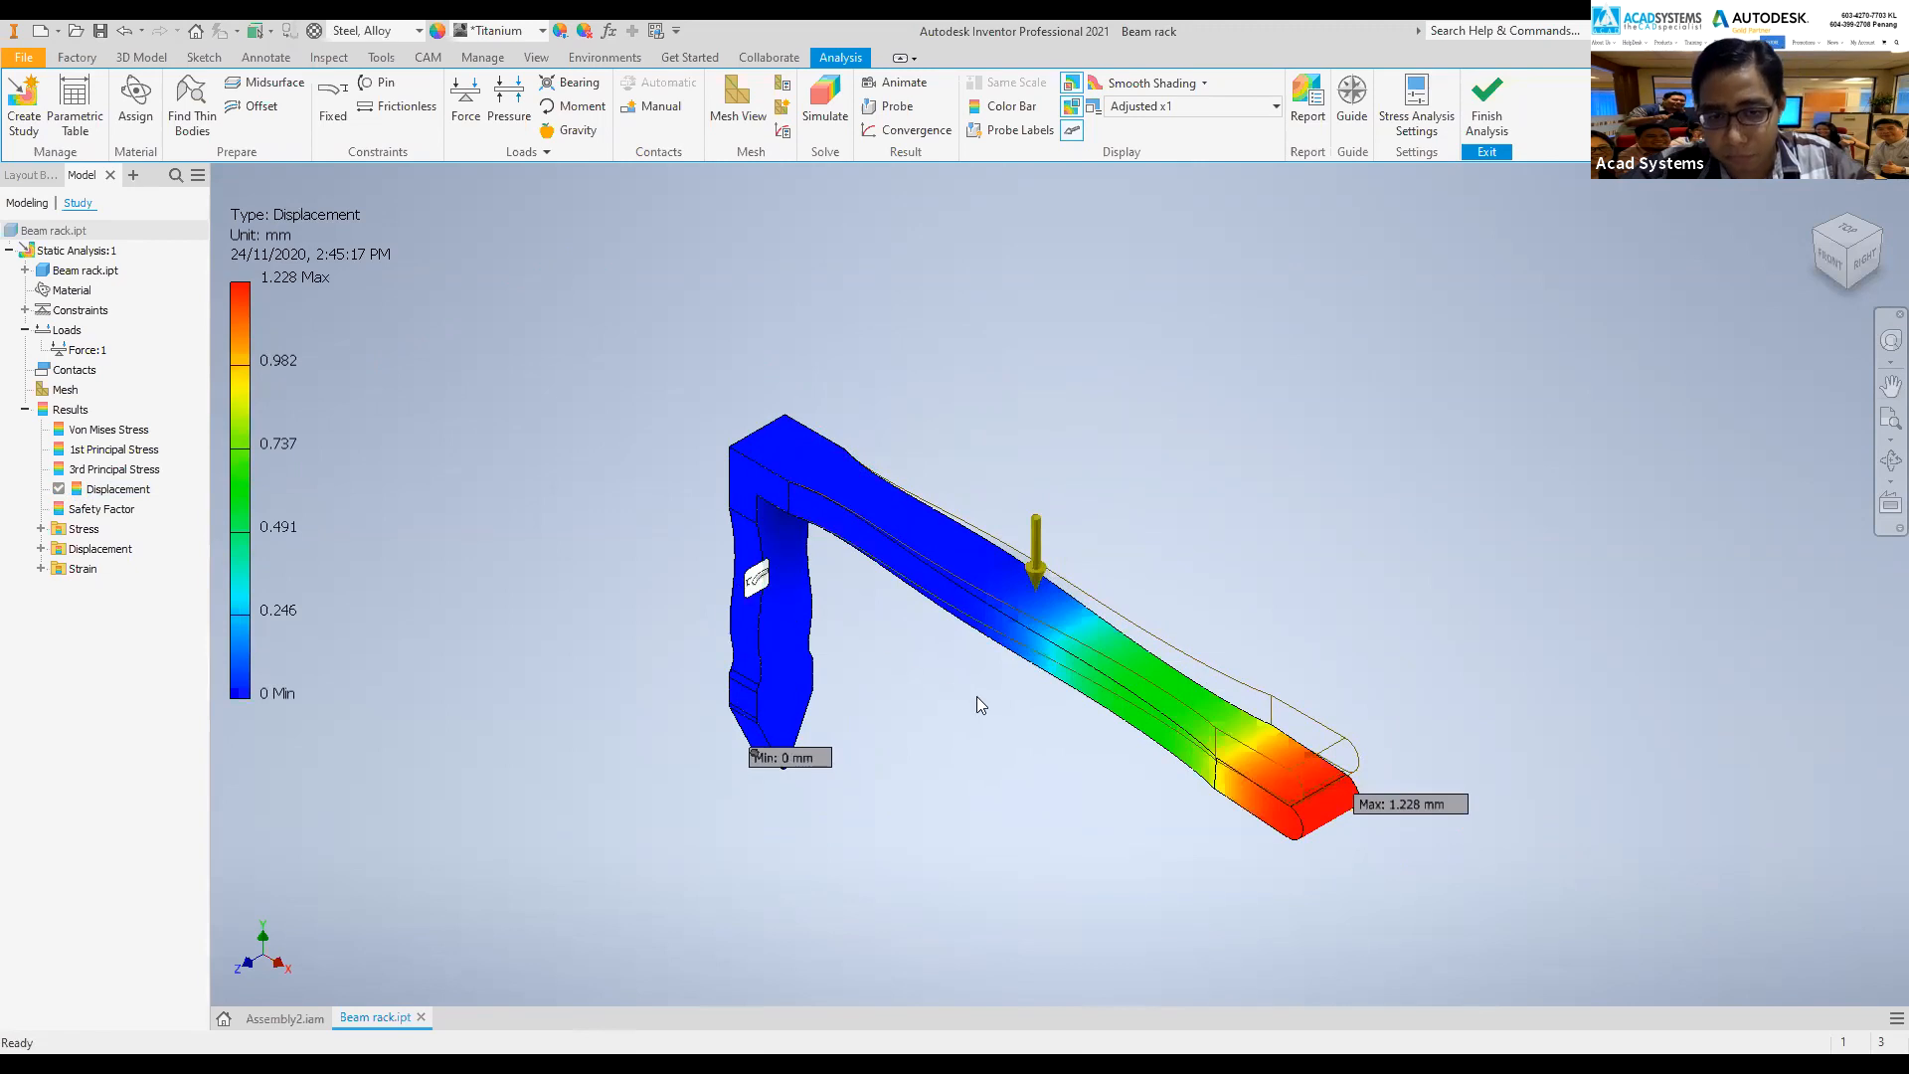
{"action": "scroll", "coordinate": [1002, 691], "scroll_direction": "up", "scroll_amount": 3}
{"action": "scroll", "coordinate": [881, 626], "scroll_direction": "down", "scroll_amount": 3}
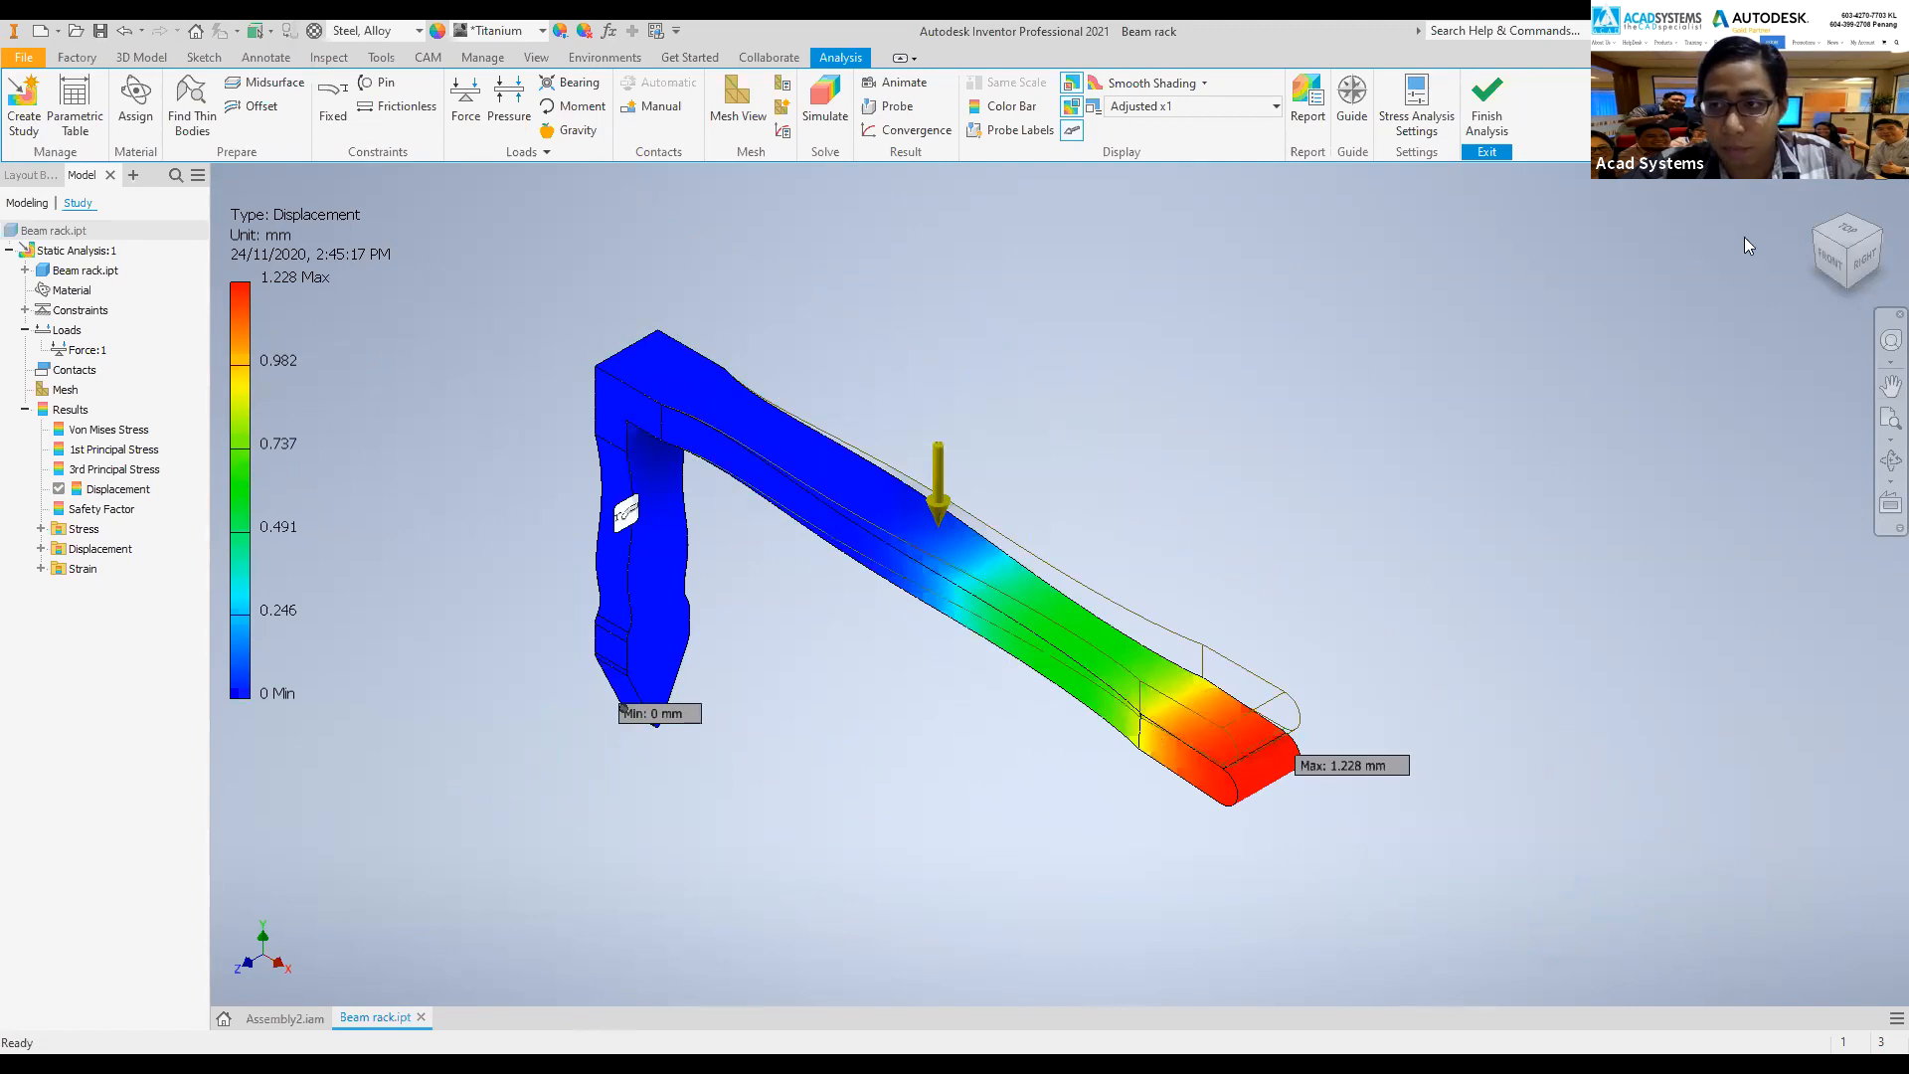
{"action": "left_click", "coordinate": [1828, 257]}
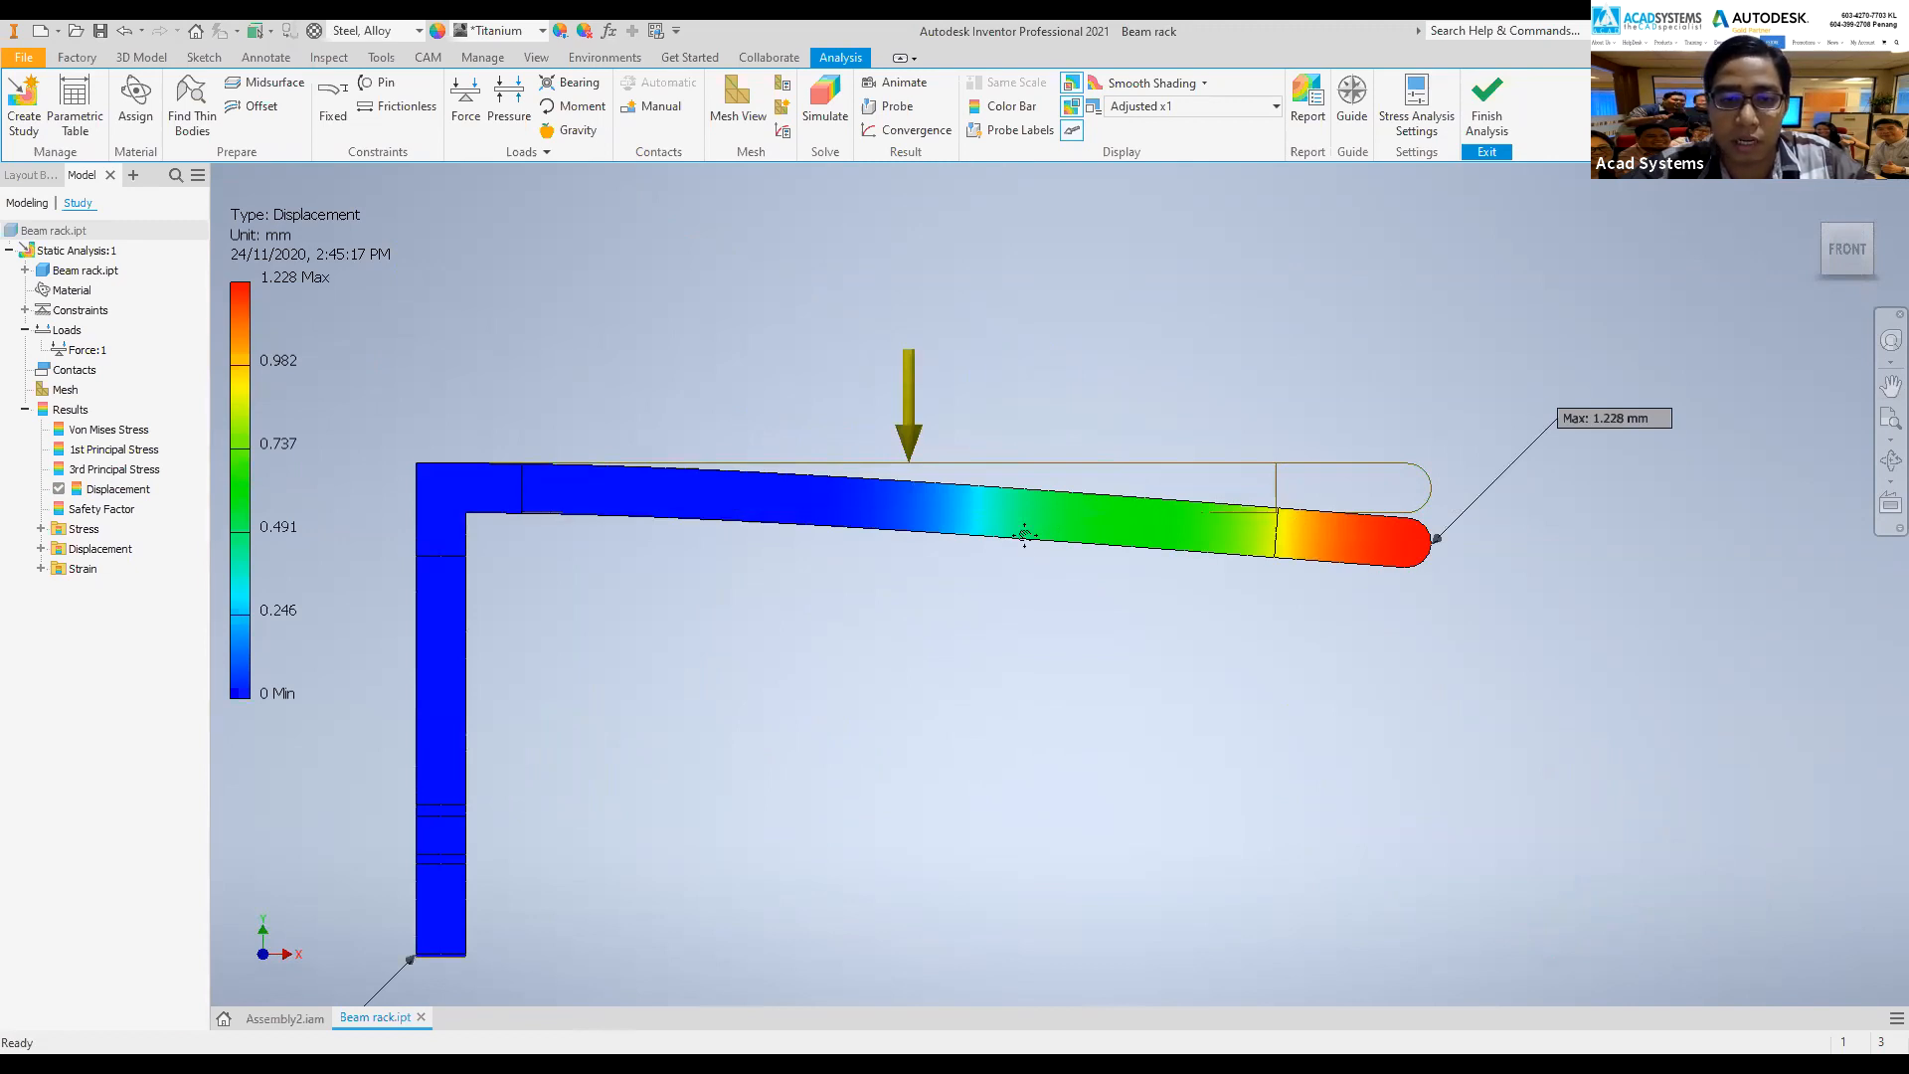
{"action": "middle_click_drag", "start_coordinate": [1058, 518], "coordinate": [1111, 447]}
{"action": "left_click", "coordinate": [1871, 227]}
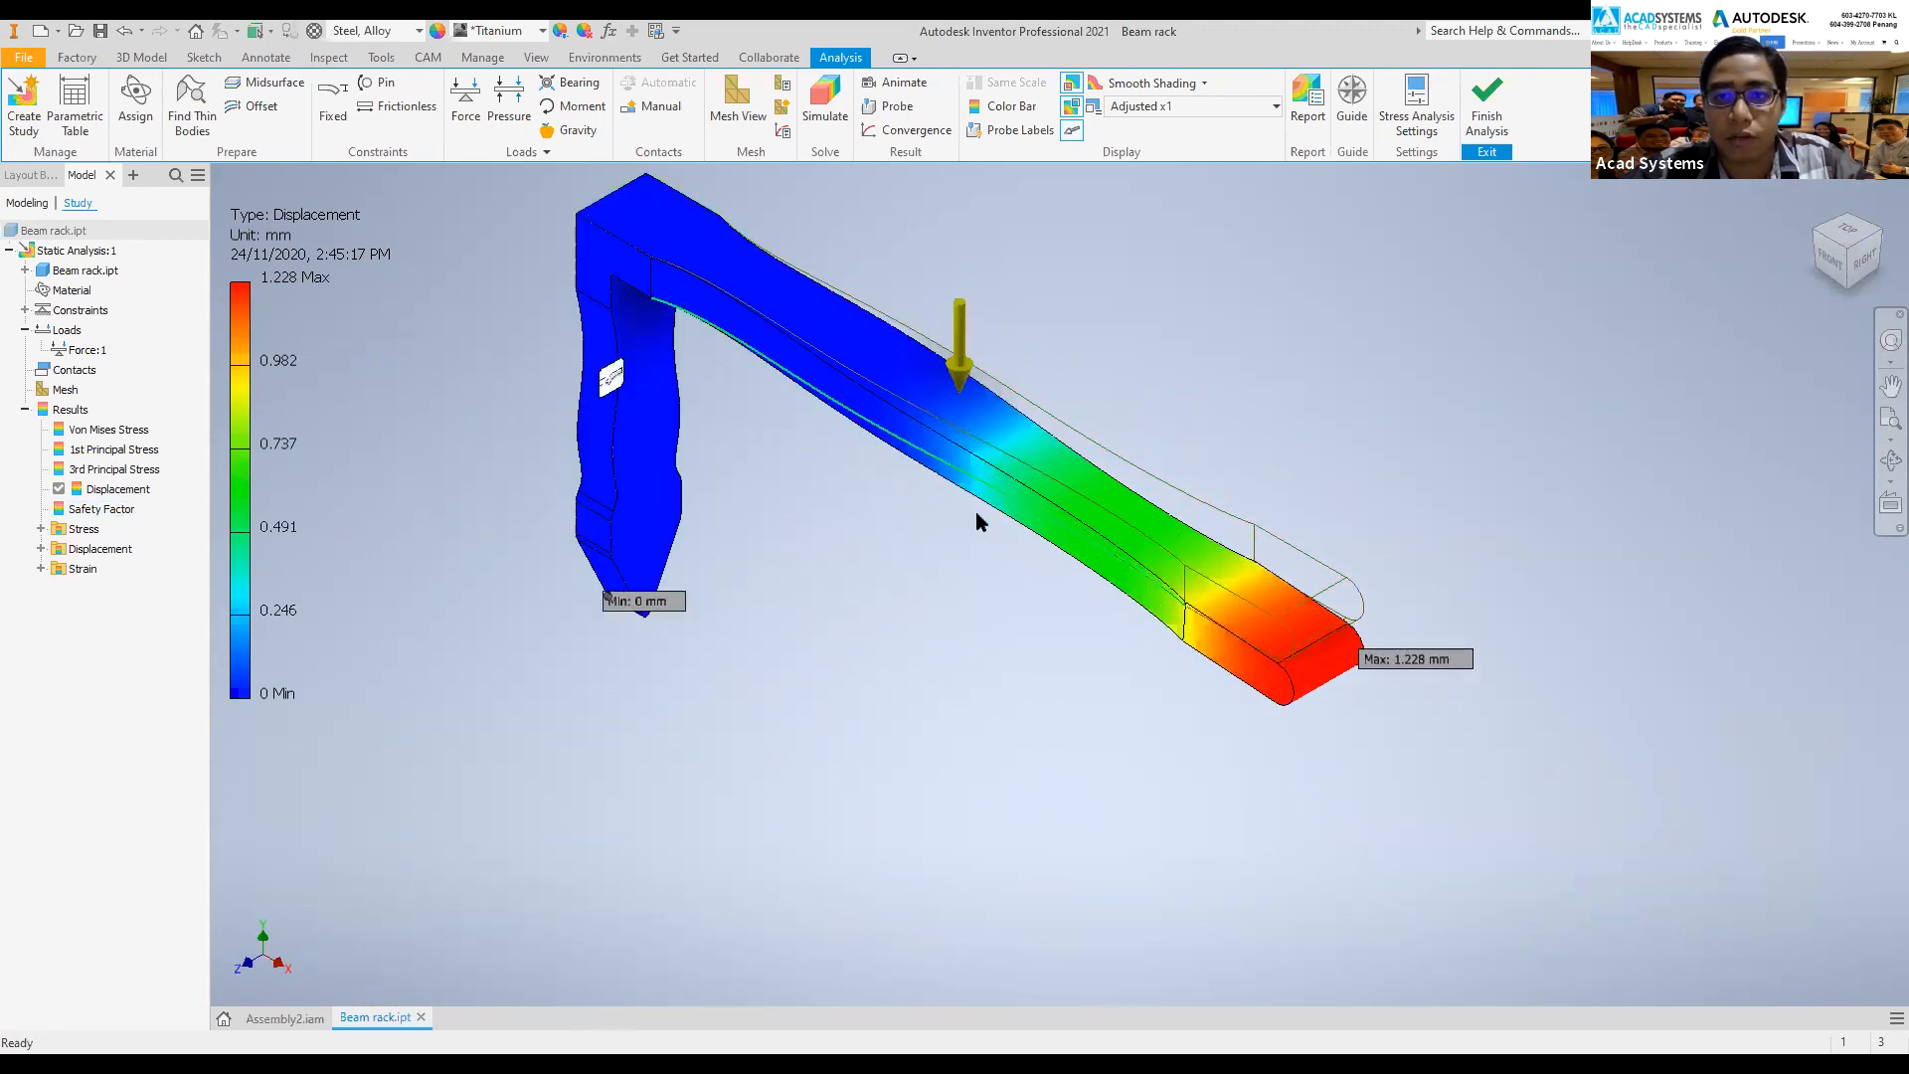
{"action": "left_click", "coordinate": [1830, 259]}
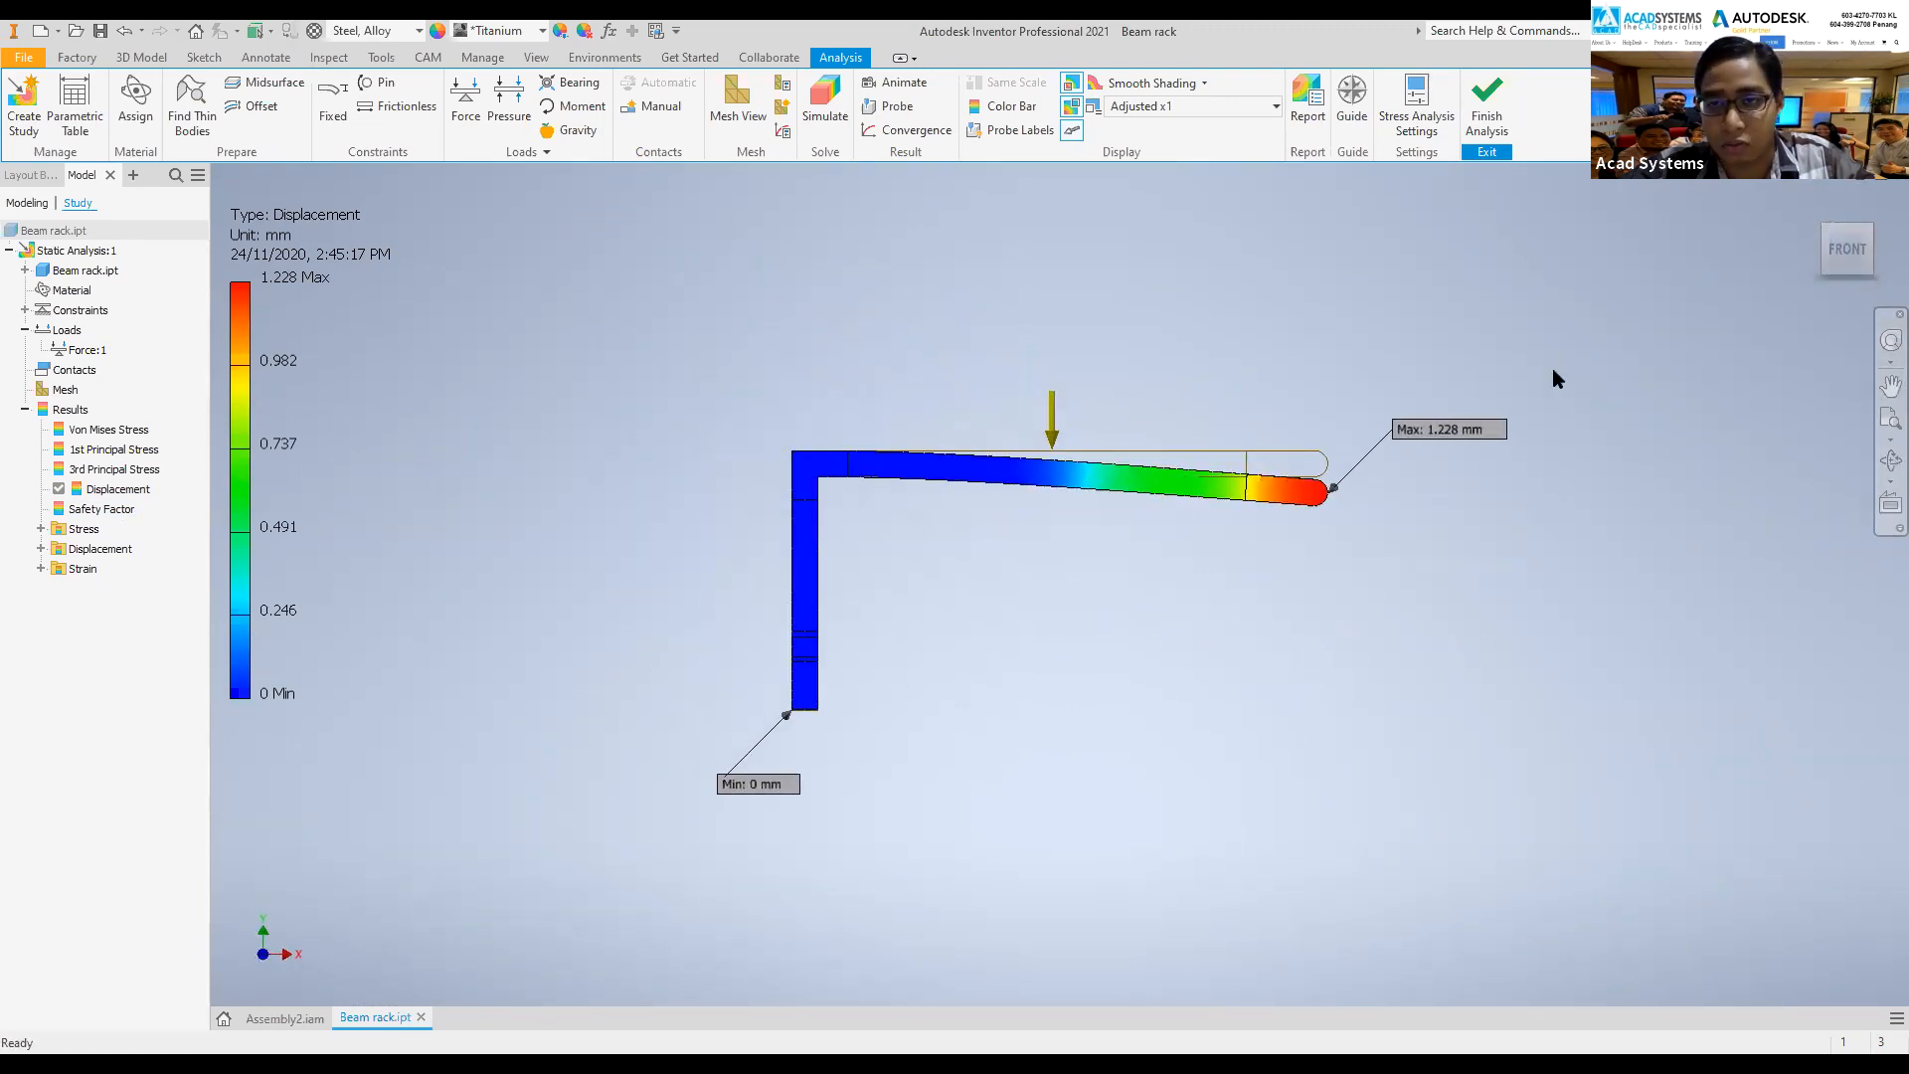
- Set the displacement display to Actual deformation scale and examine the gap between the arm's deflected and original upper edges
{"action": "scroll", "coordinate": [1402, 460], "scroll_direction": "up", "scroll_amount": 5}
{"action": "scroll", "coordinate": [1402, 460], "scroll_direction": "down", "scroll_amount": 3}
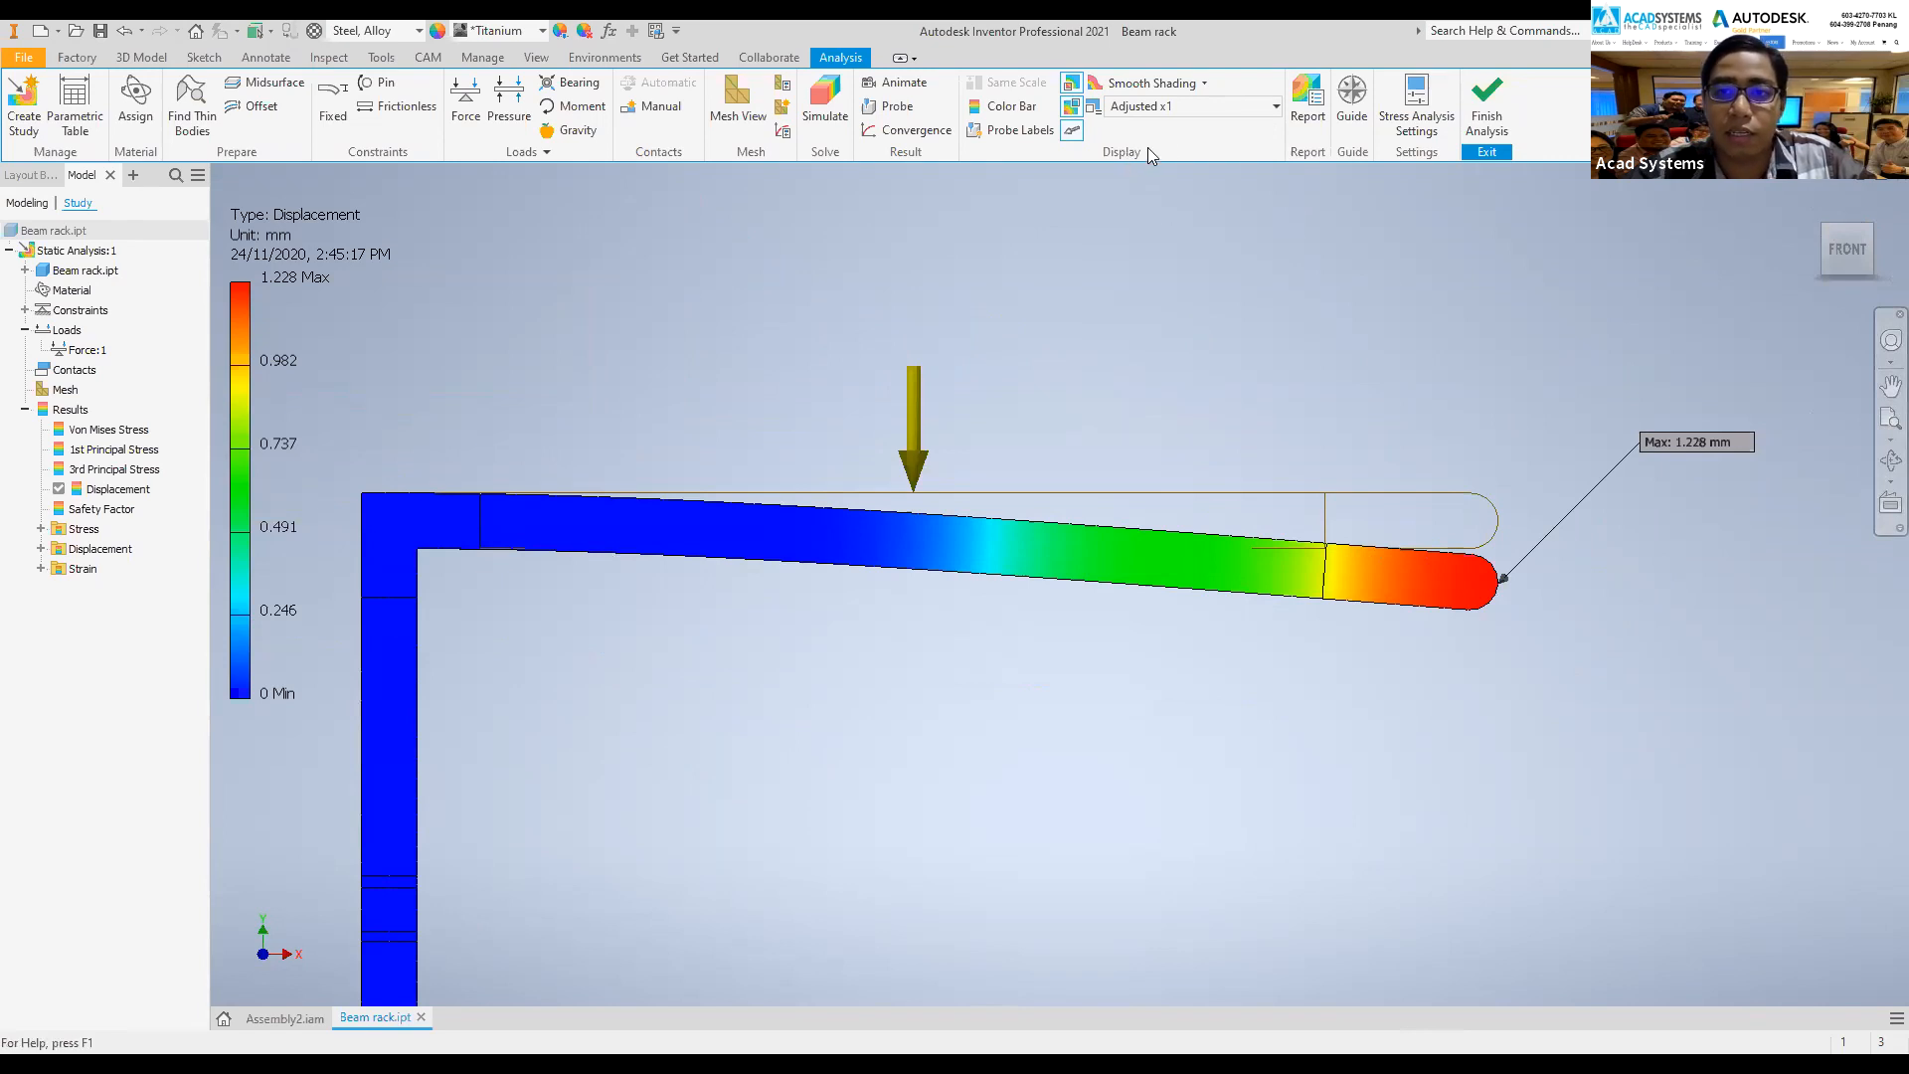
{"action": "left_click", "coordinate": [1242, 109]}
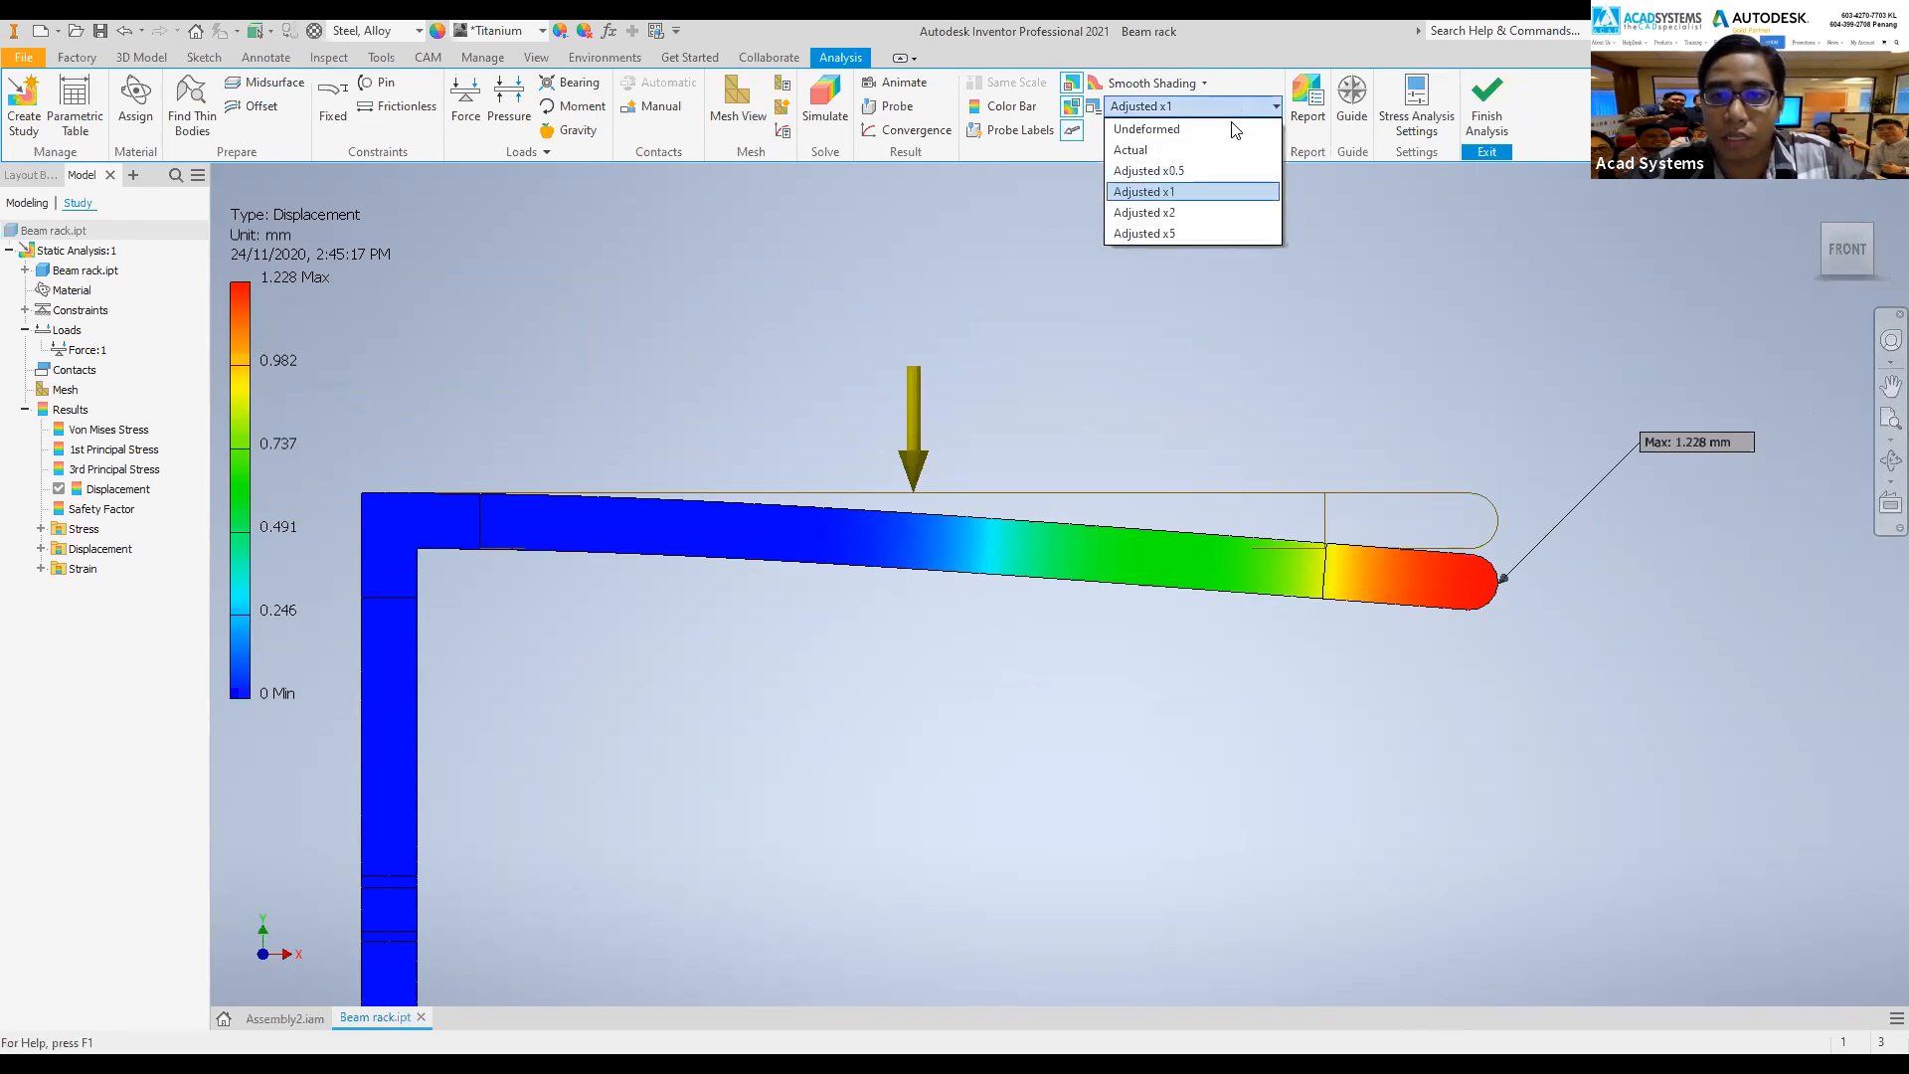
{"action": "left_click", "coordinate": [1221, 150]}
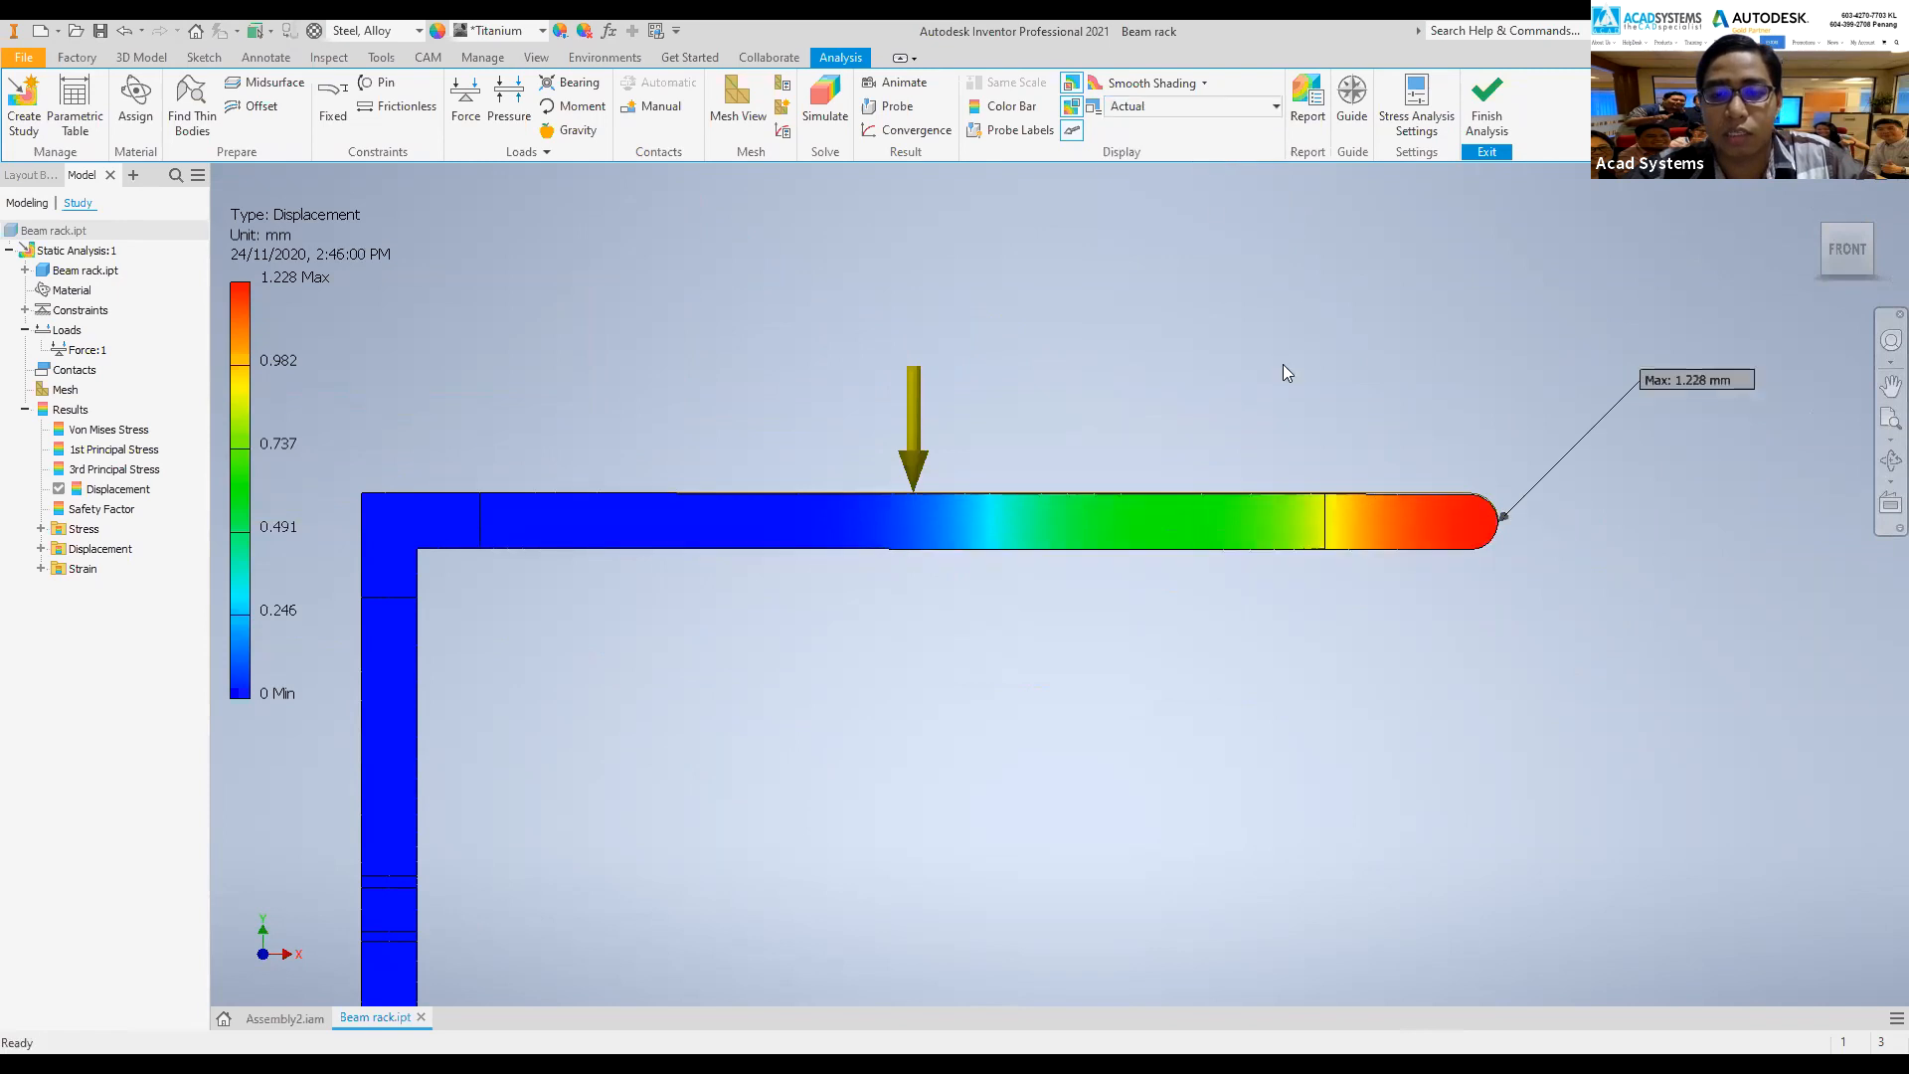
{"action": "scroll", "coordinate": [1283, 364], "scroll_direction": "down", "scroll_amount": 2}
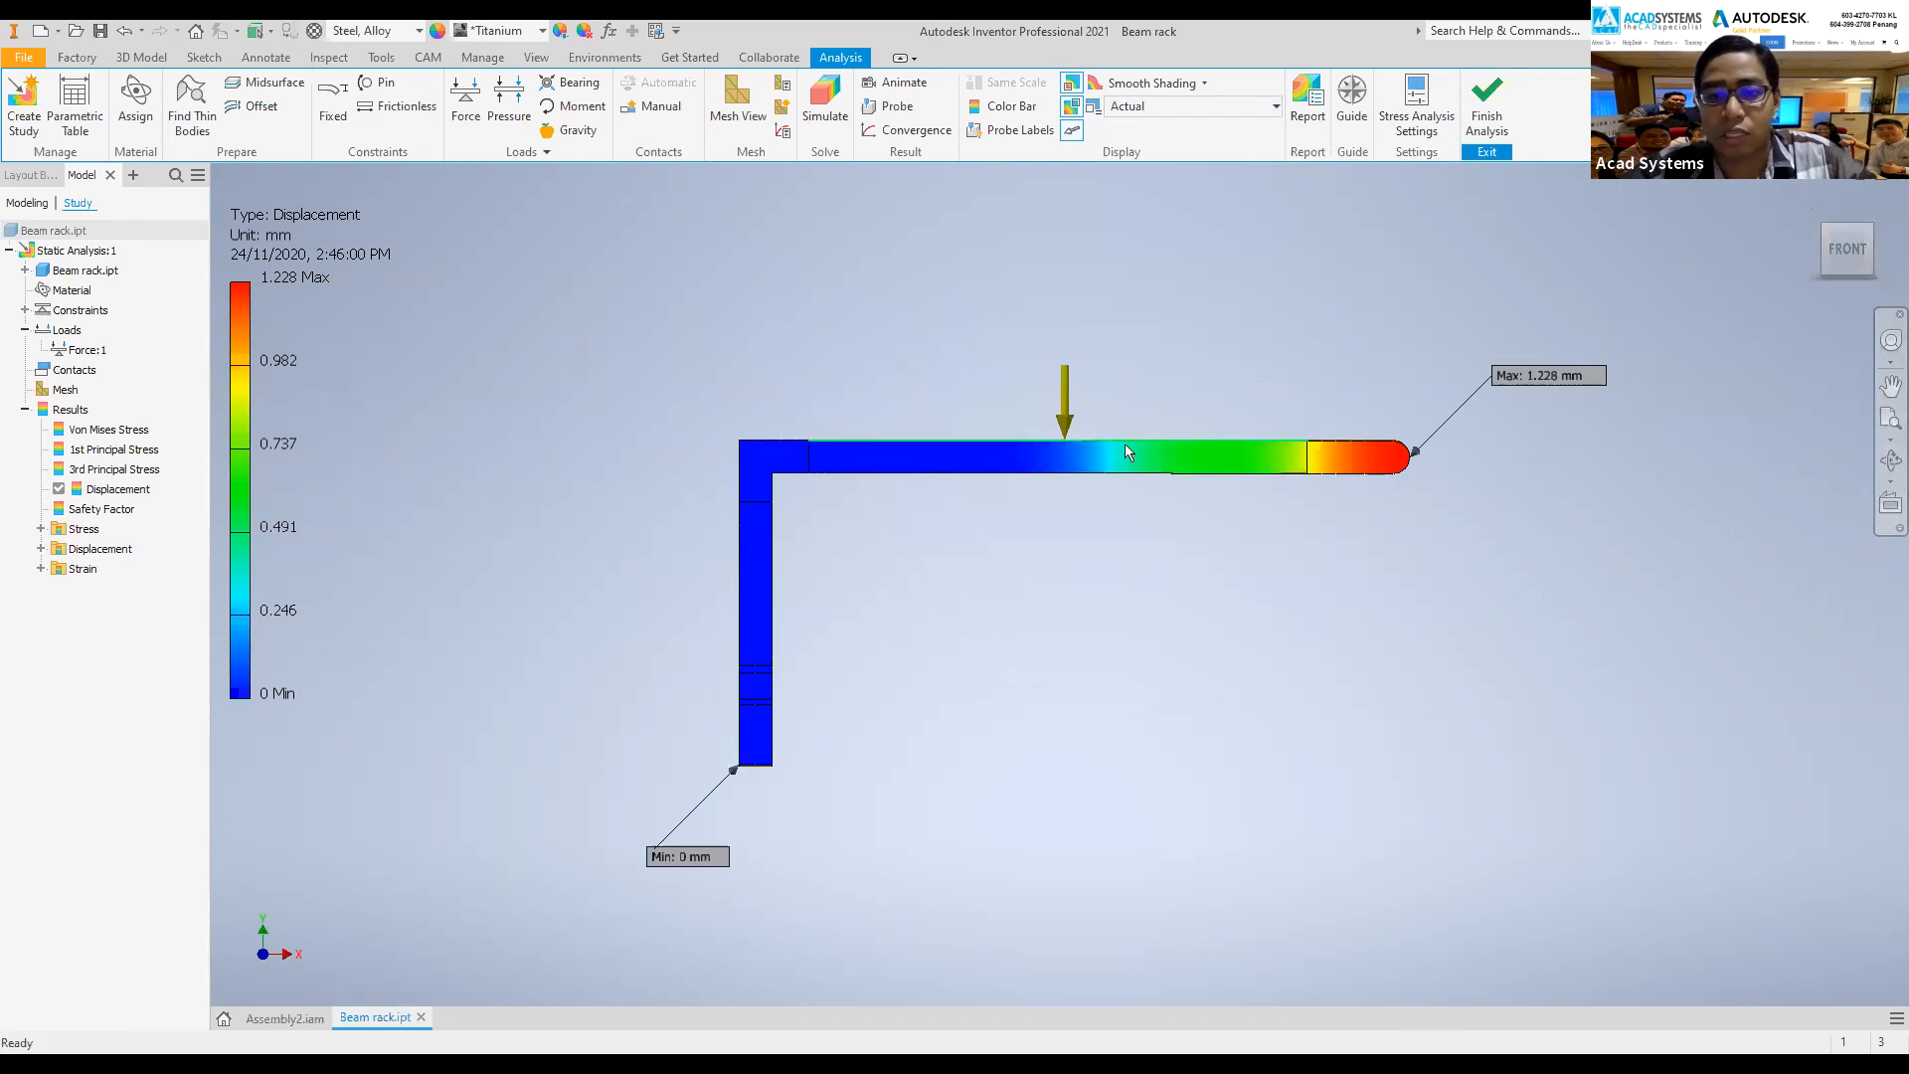
{"action": "scroll", "coordinate": [1142, 450], "scroll_direction": "up", "scroll_amount": 8}
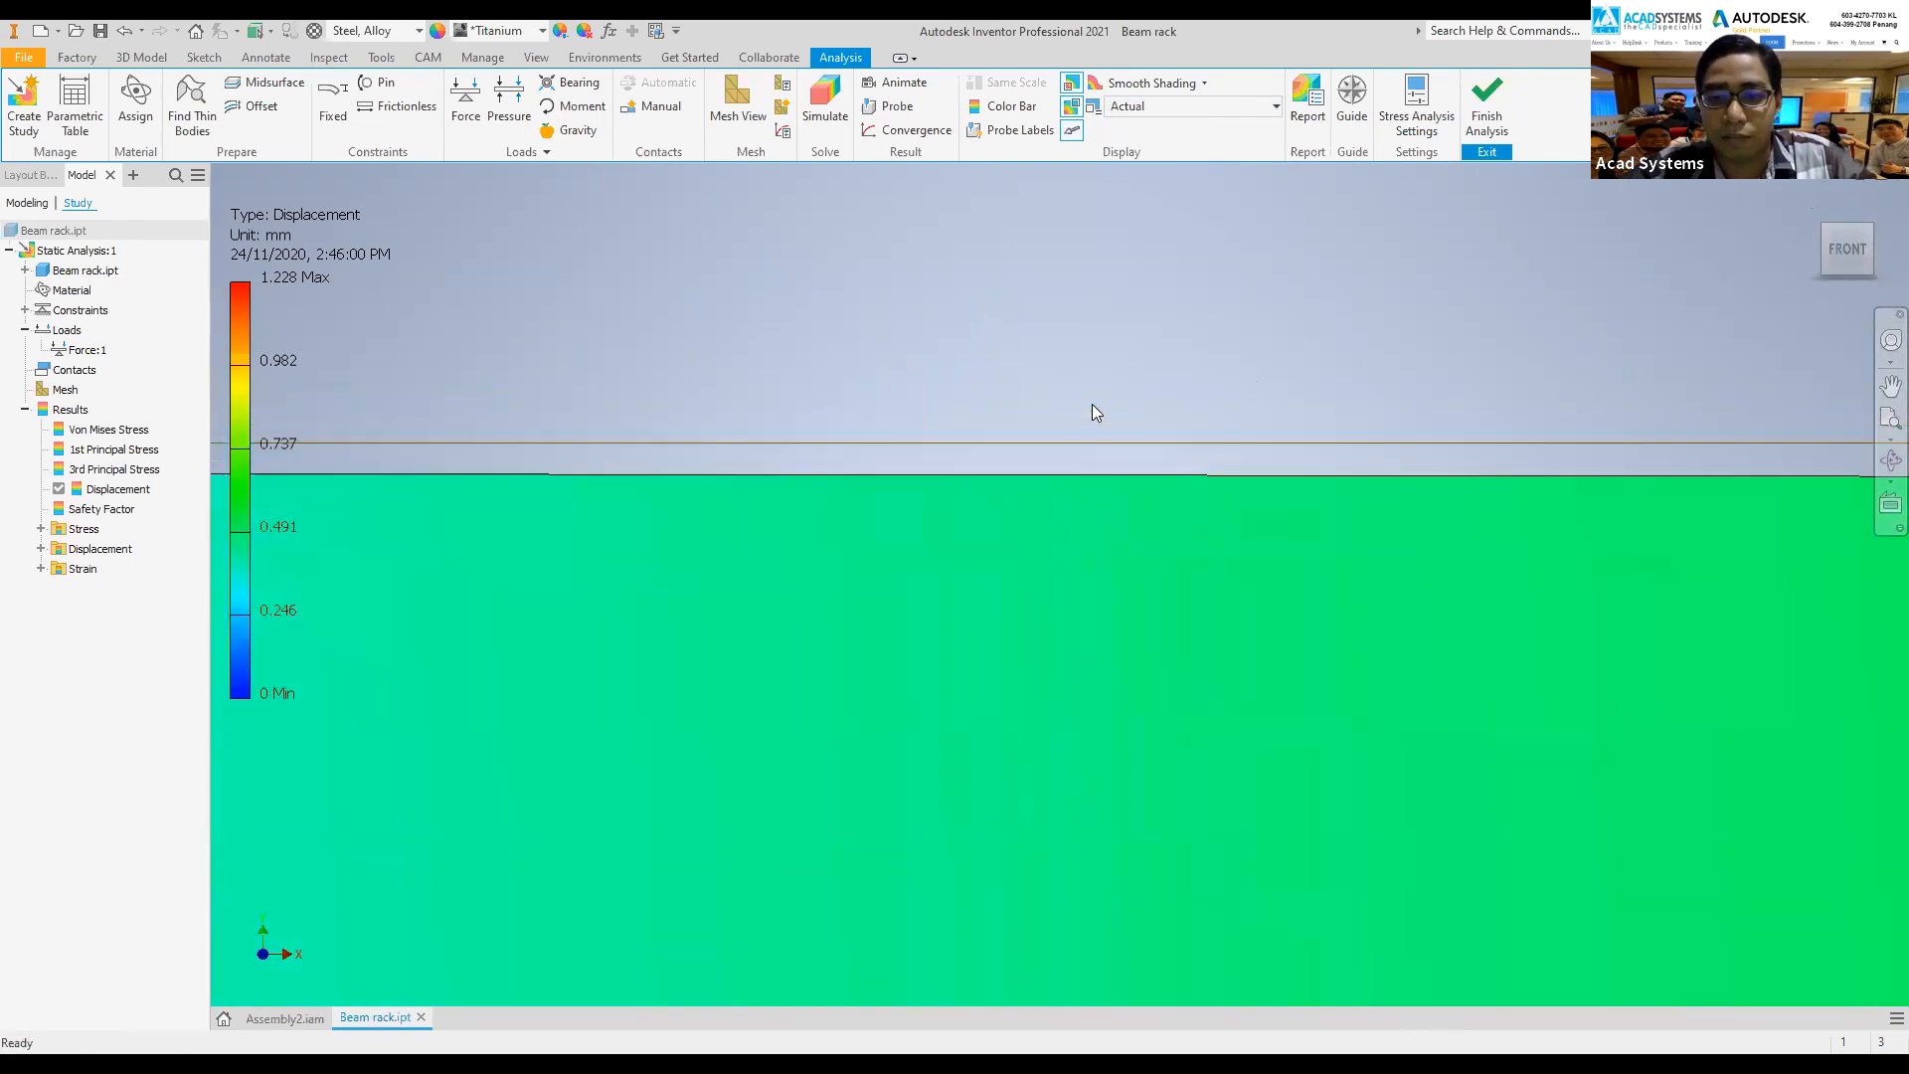
{"action": "scroll", "coordinate": [1111, 452], "scroll_direction": "up", "scroll_amount": 2}
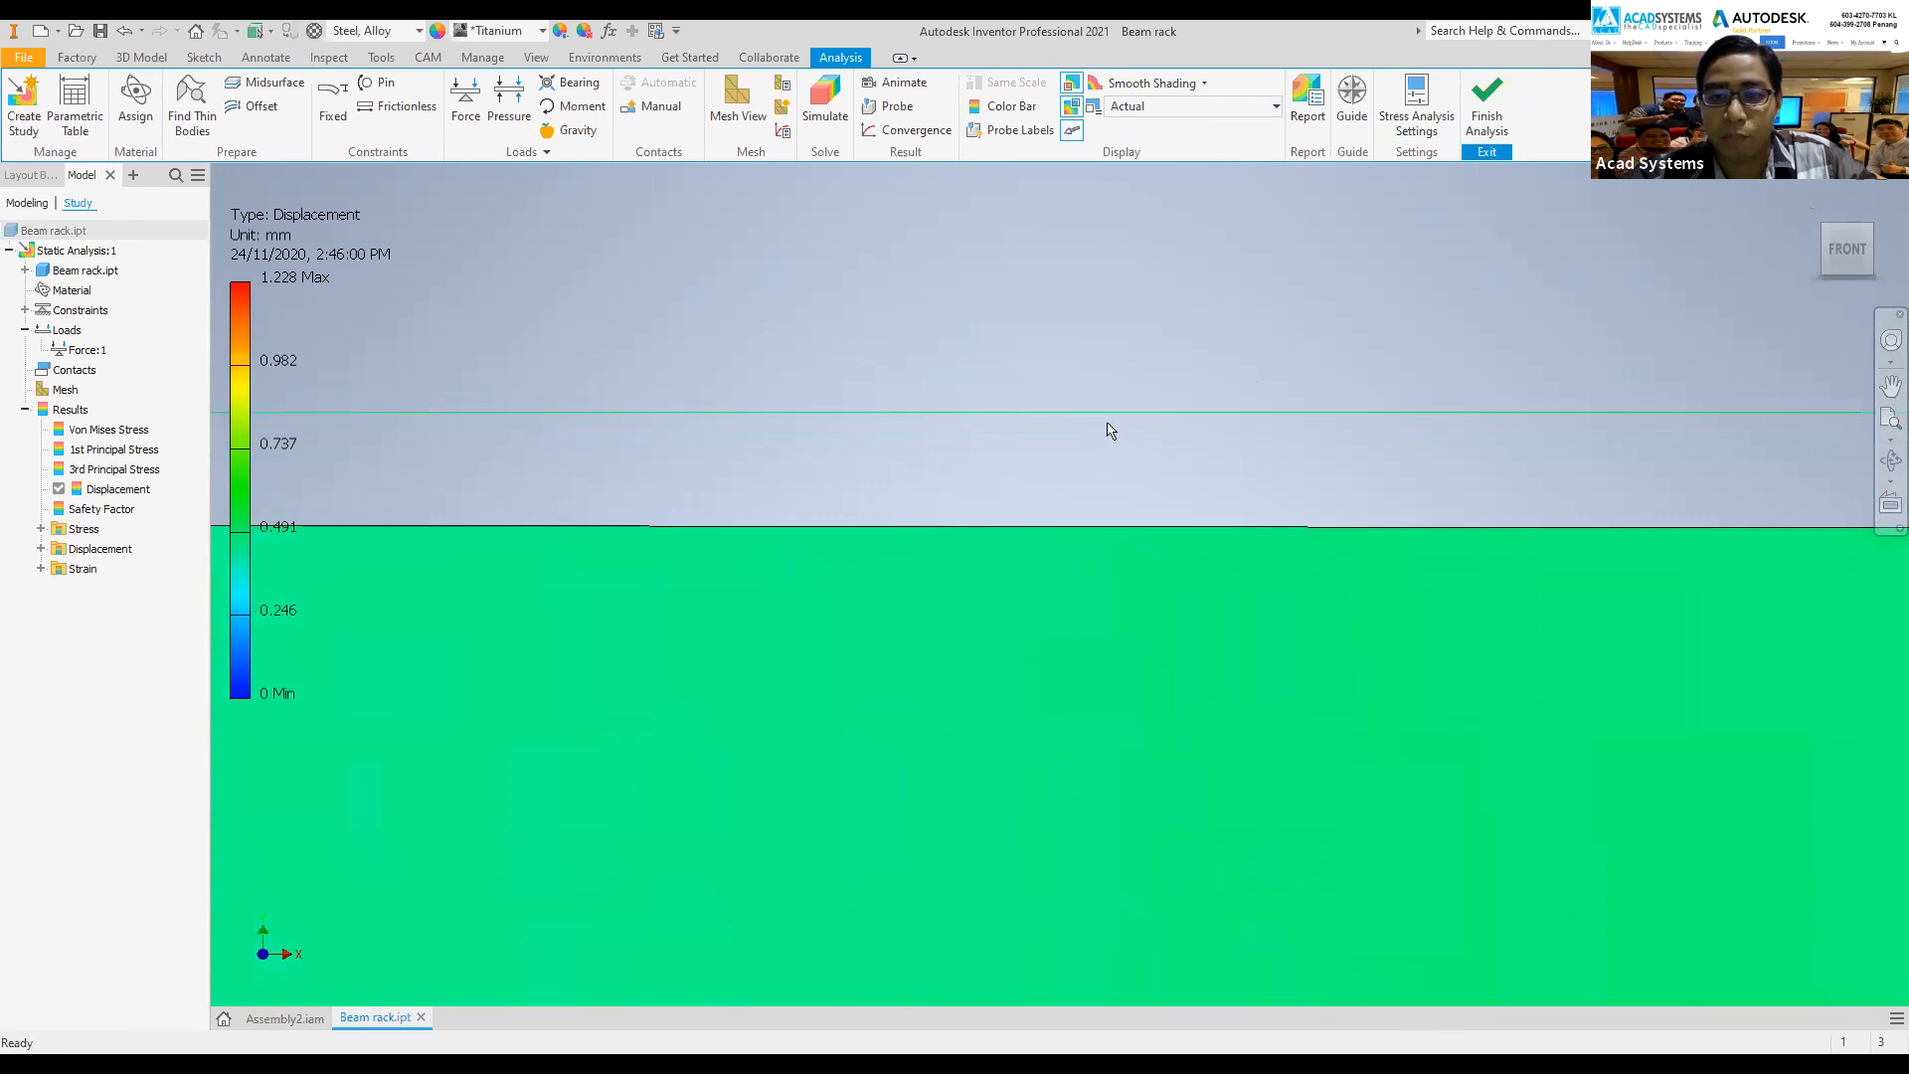
{"action": "scroll", "coordinate": [1008, 430], "scroll_direction": "down", "scroll_amount": 2}
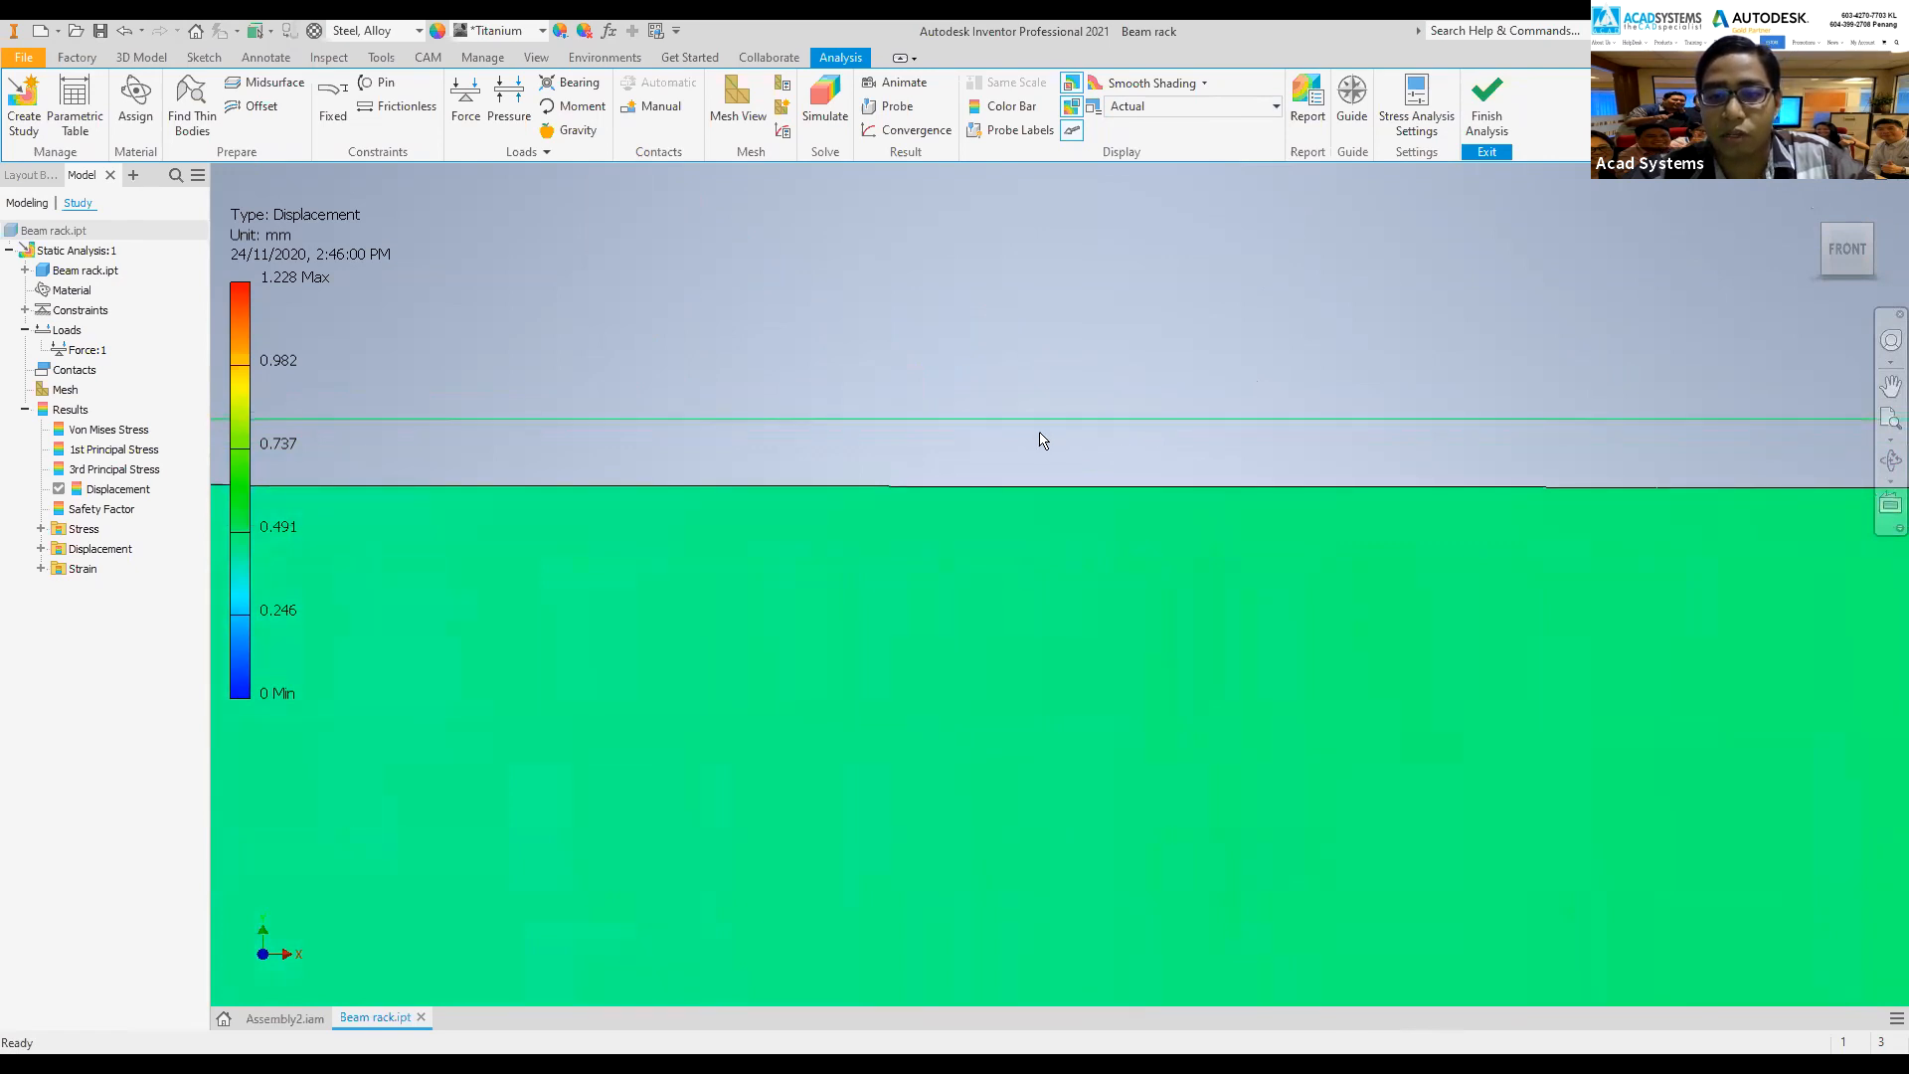
{"action": "scroll", "coordinate": [1065, 430], "scroll_direction": "down", "scroll_amount": 5}
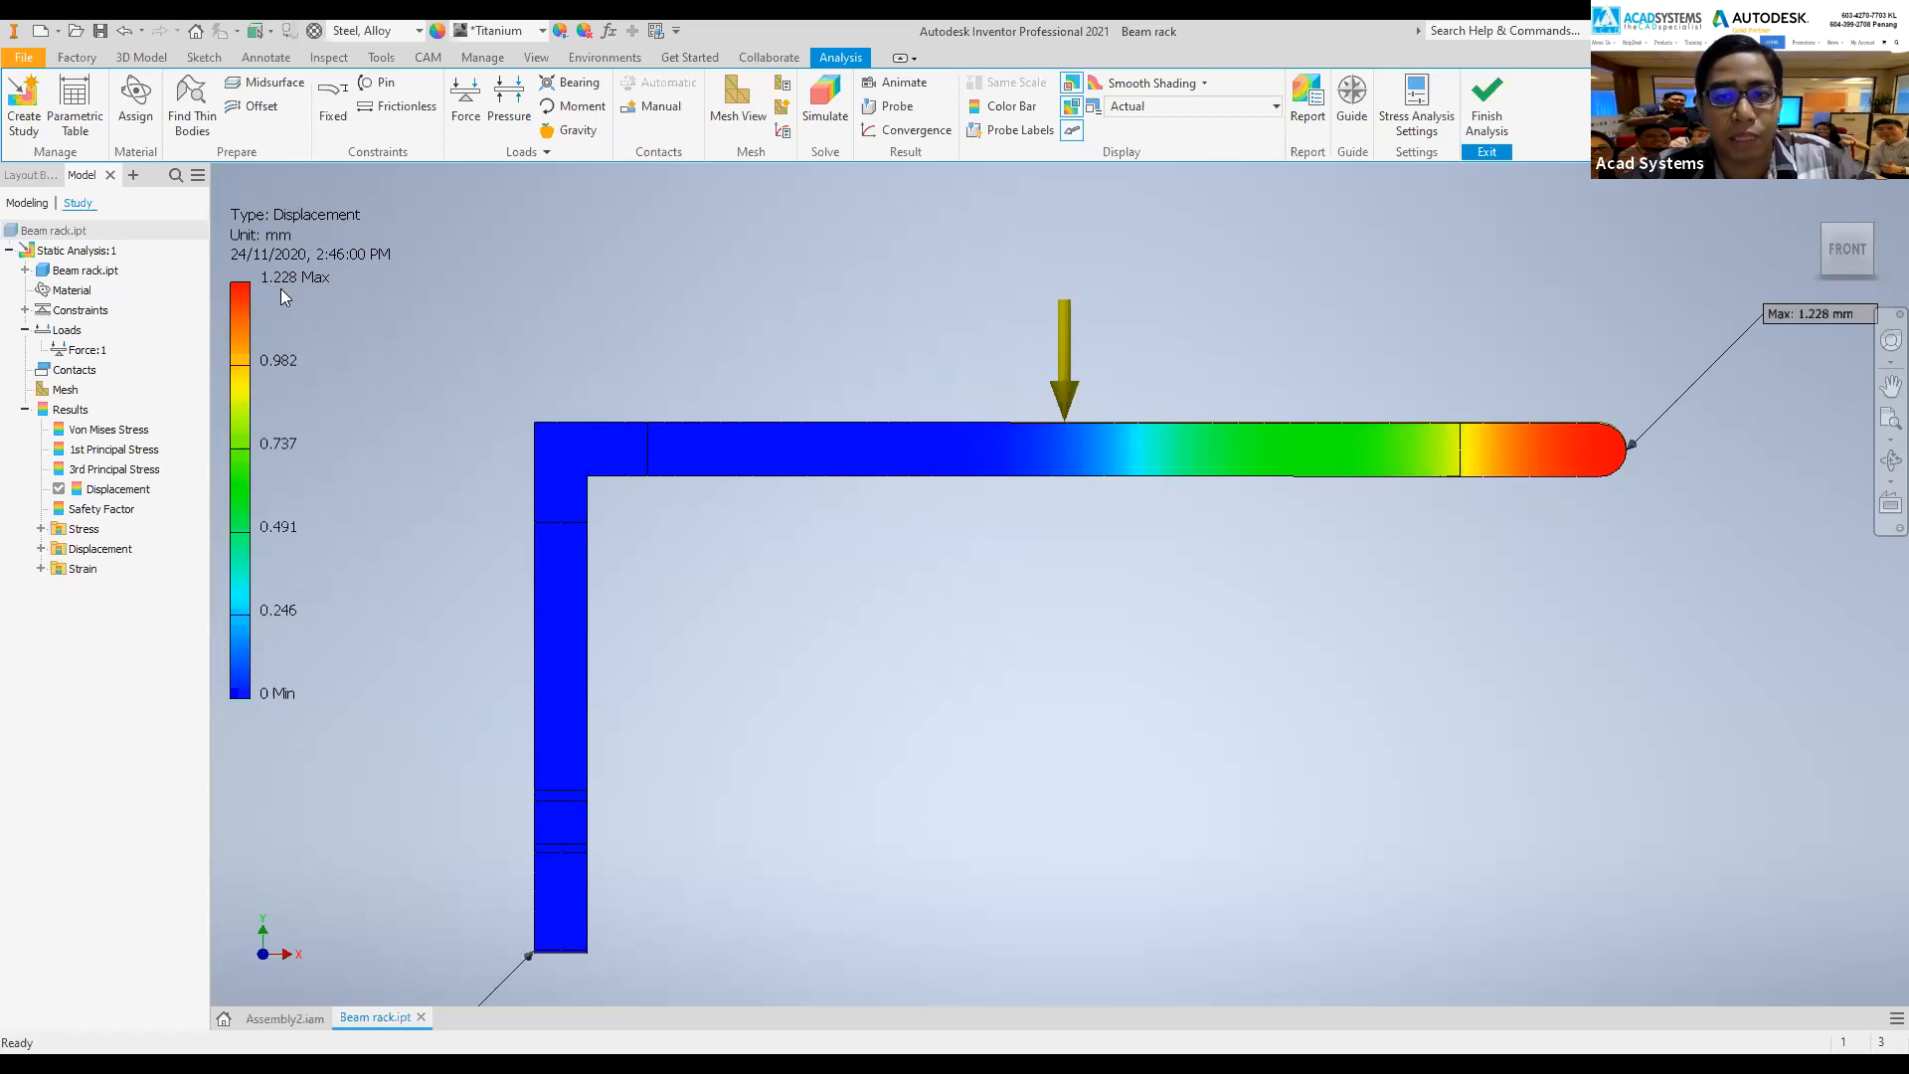
- Return to the isometric view and set the deformation display scale to Adjusted x1
{"action": "left_click", "coordinate": [1275, 107]}
{"action": "left_click", "coordinate": [1274, 110]}
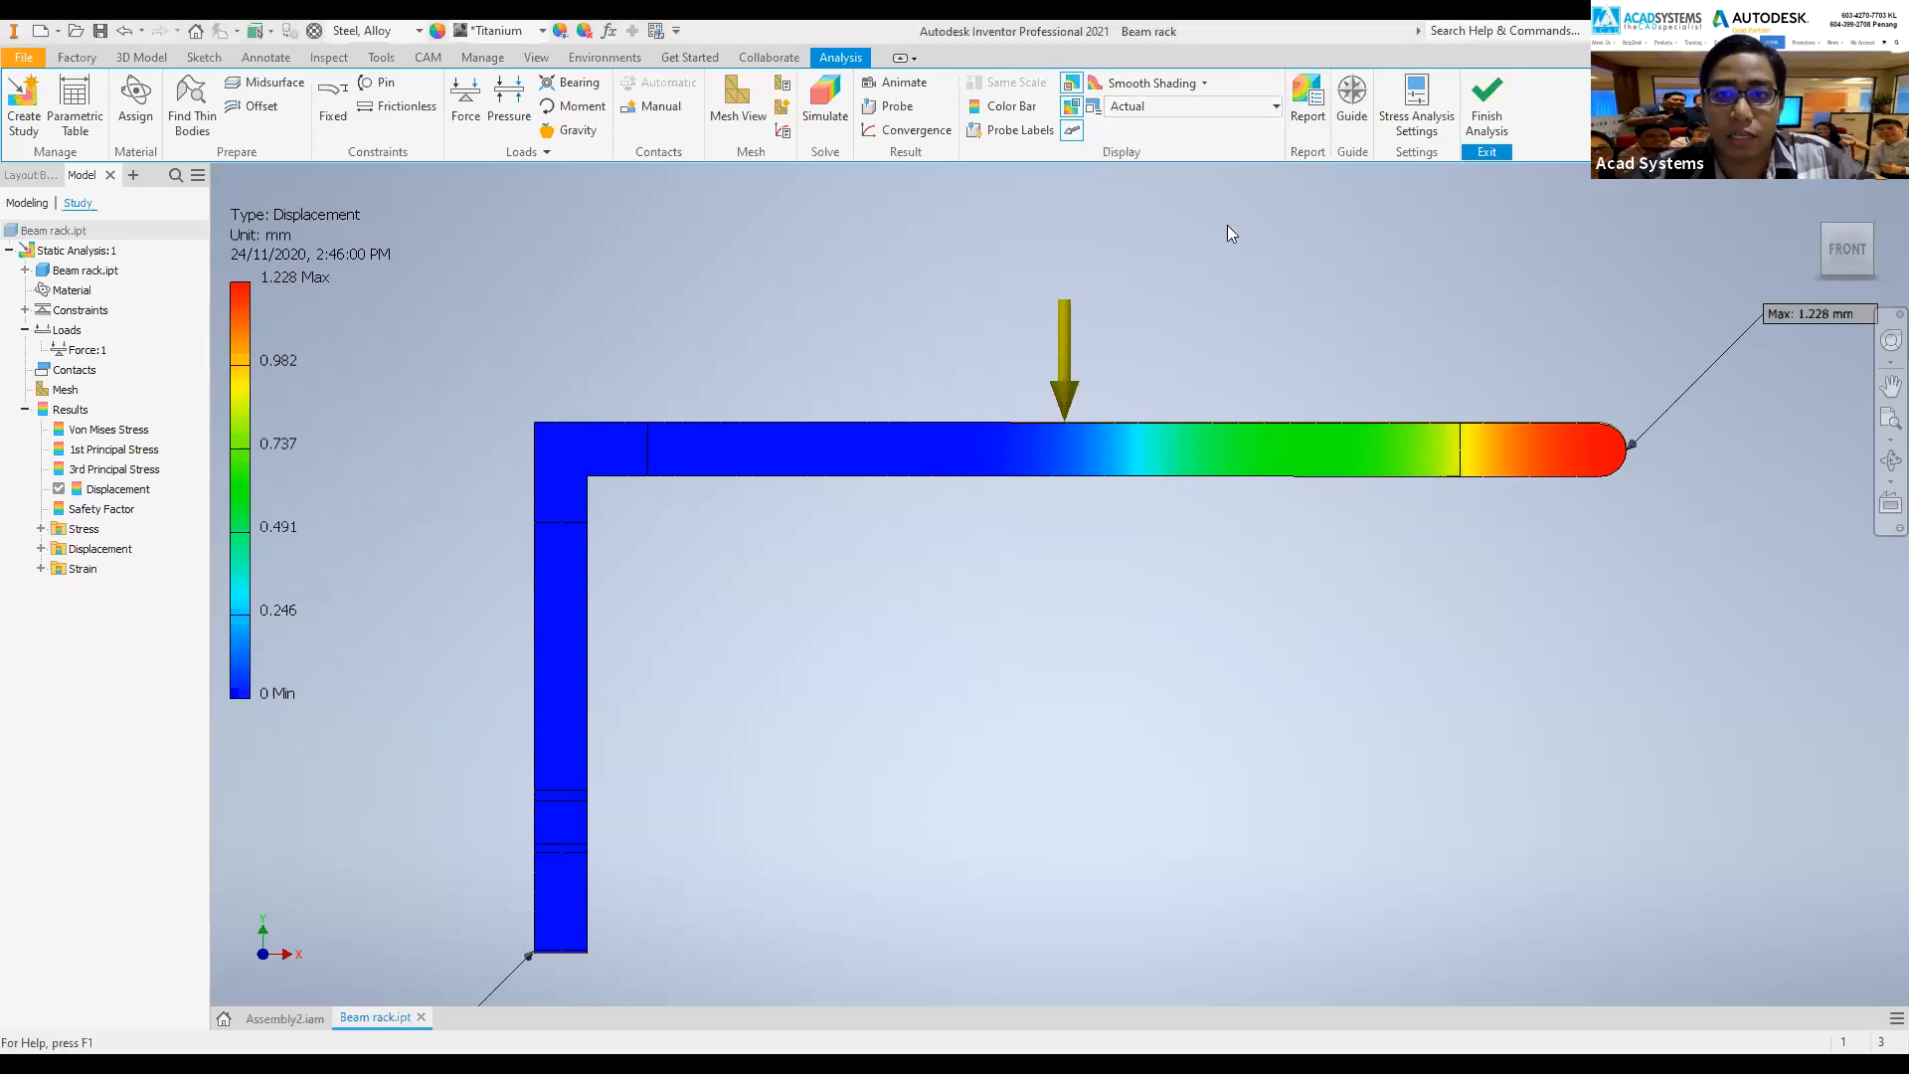
{"action": "left_click", "coordinate": [1240, 112]}
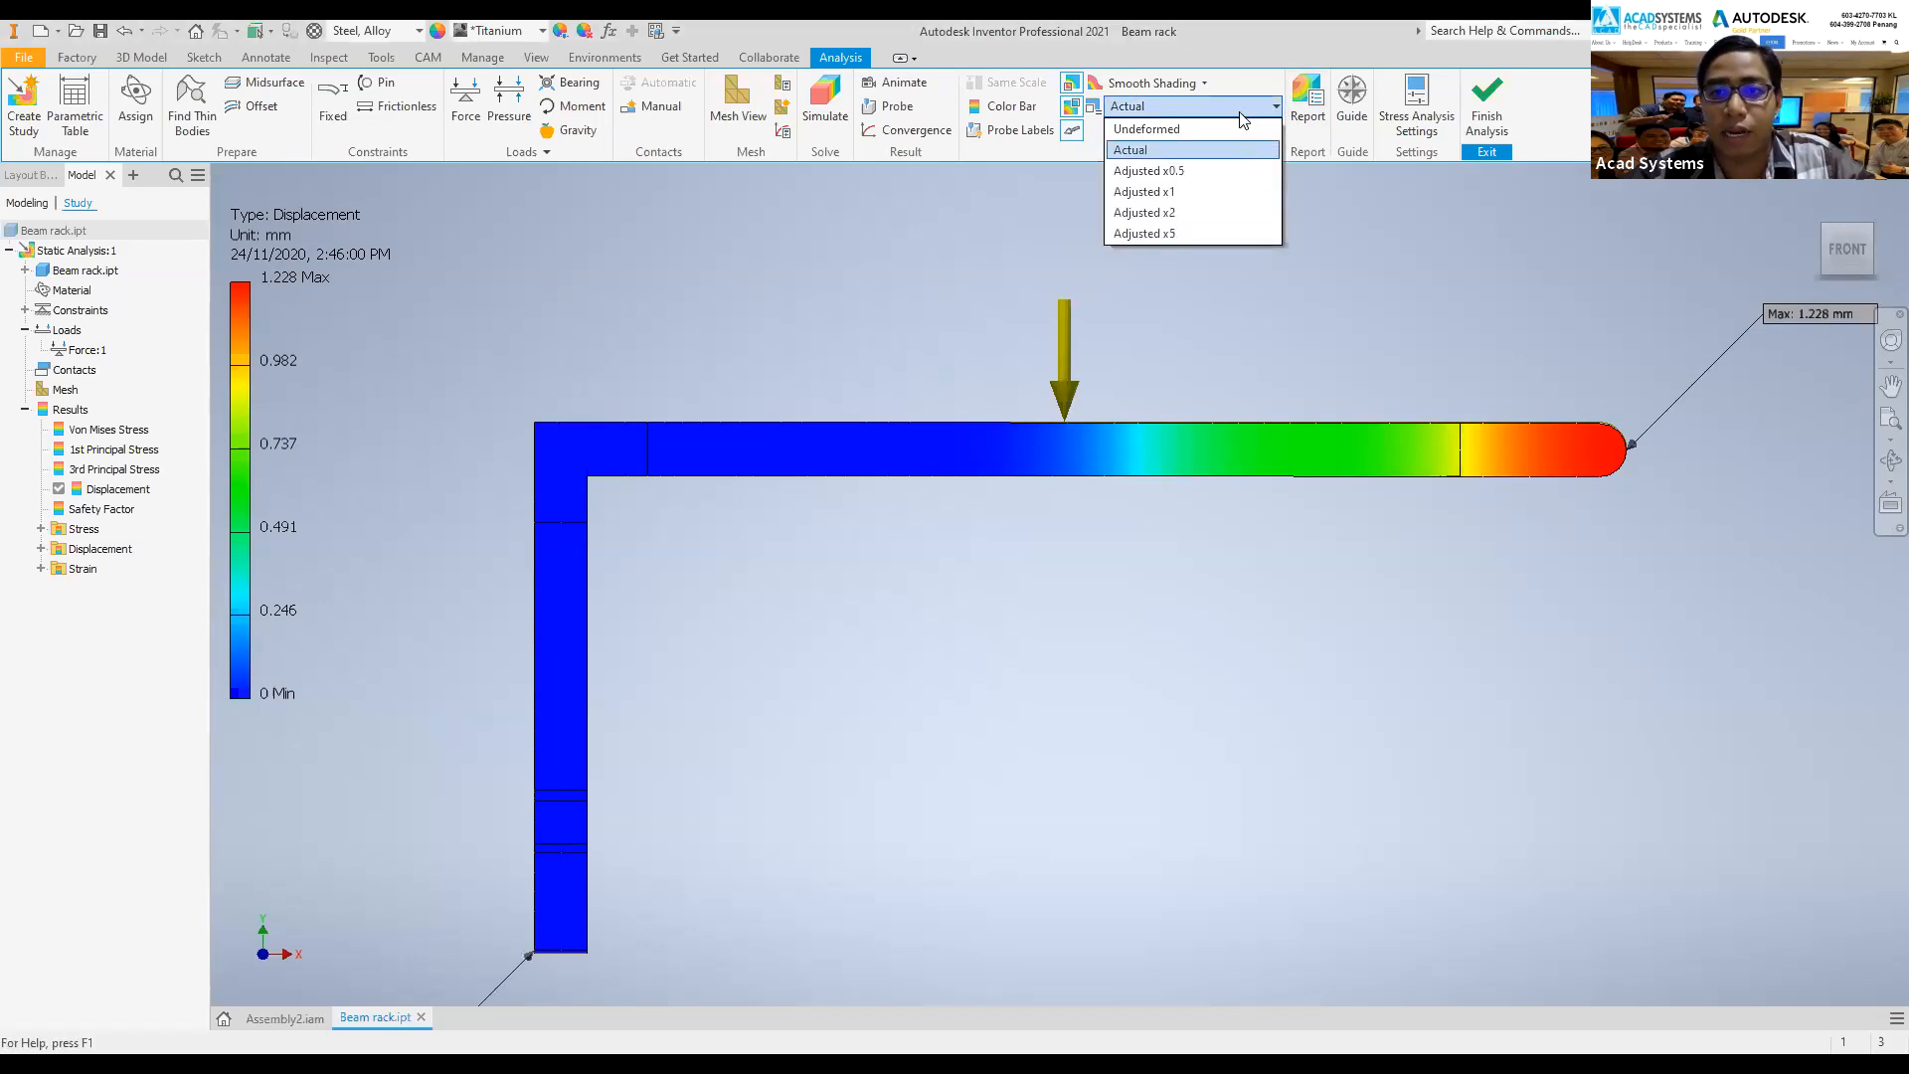
{"action": "left_click", "coordinate": [1418, 225]}
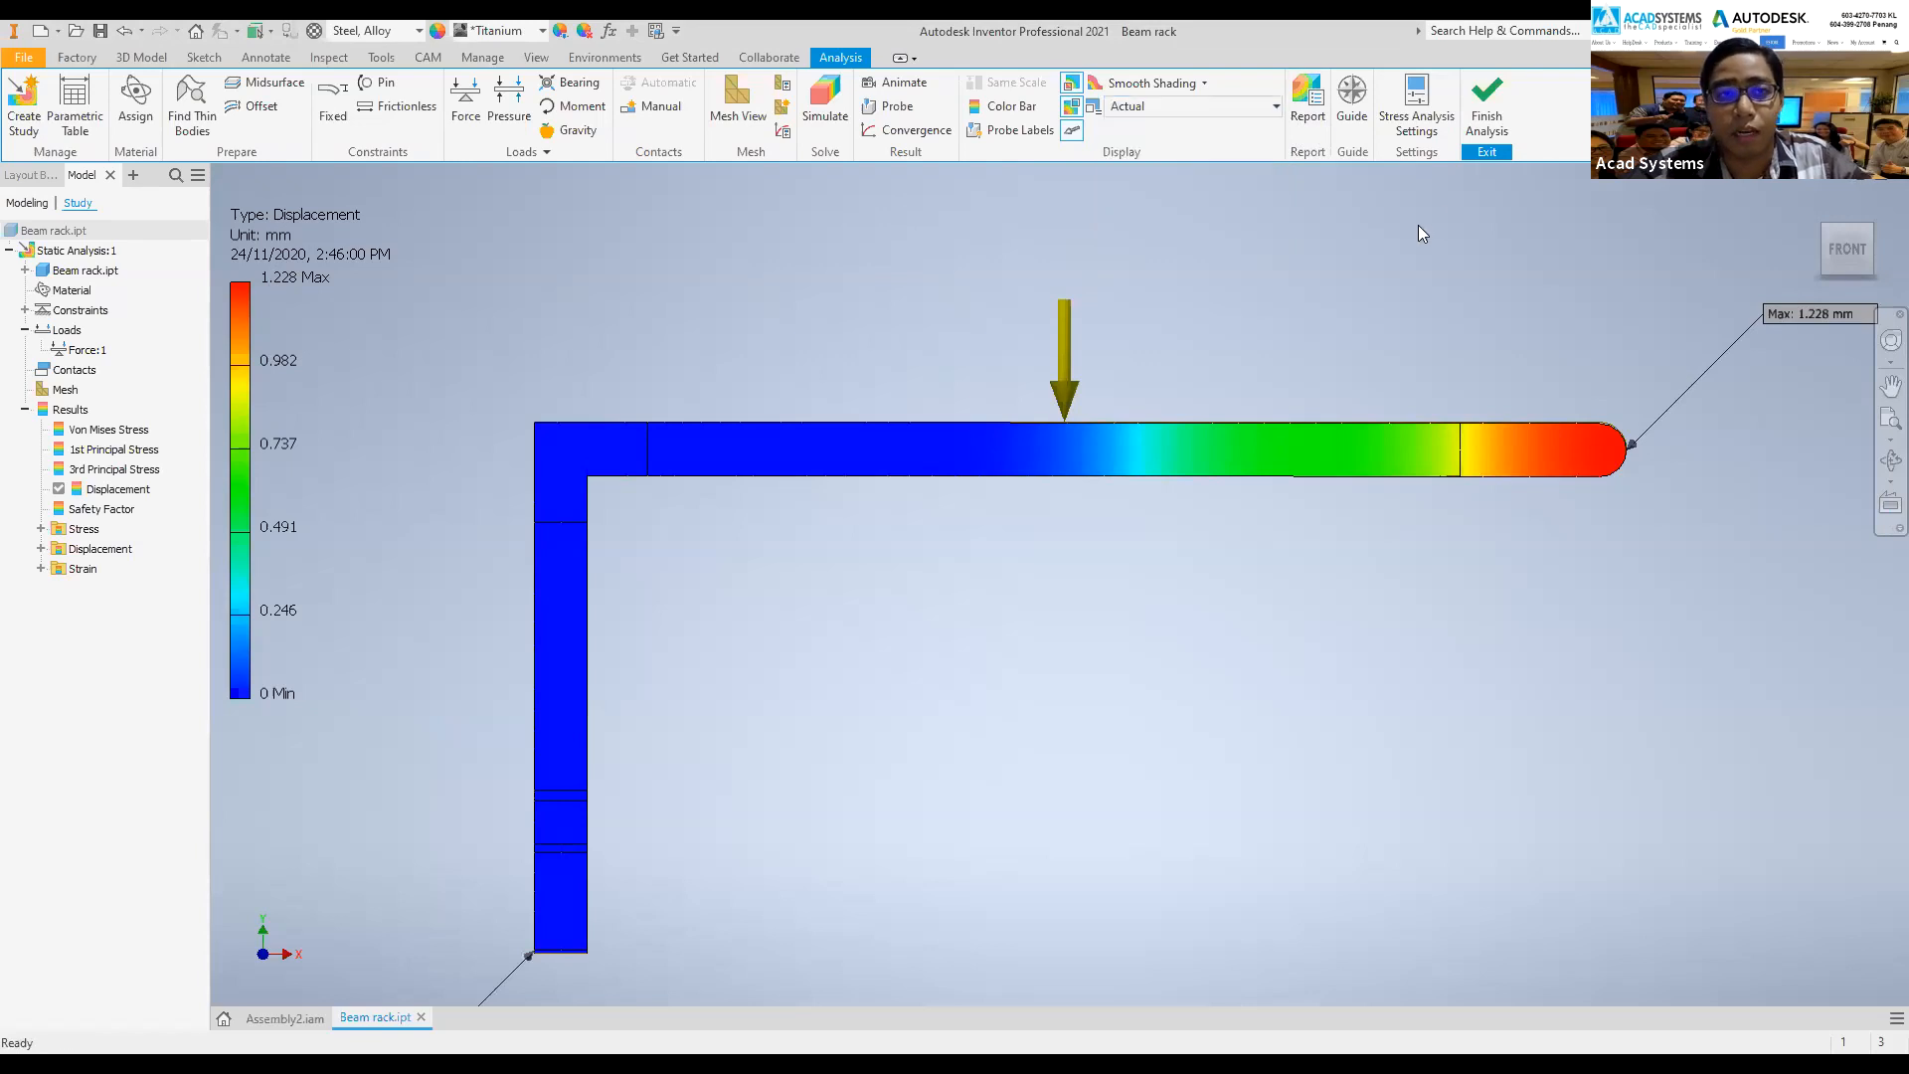
{"action": "left_click", "coordinate": [1855, 245]}
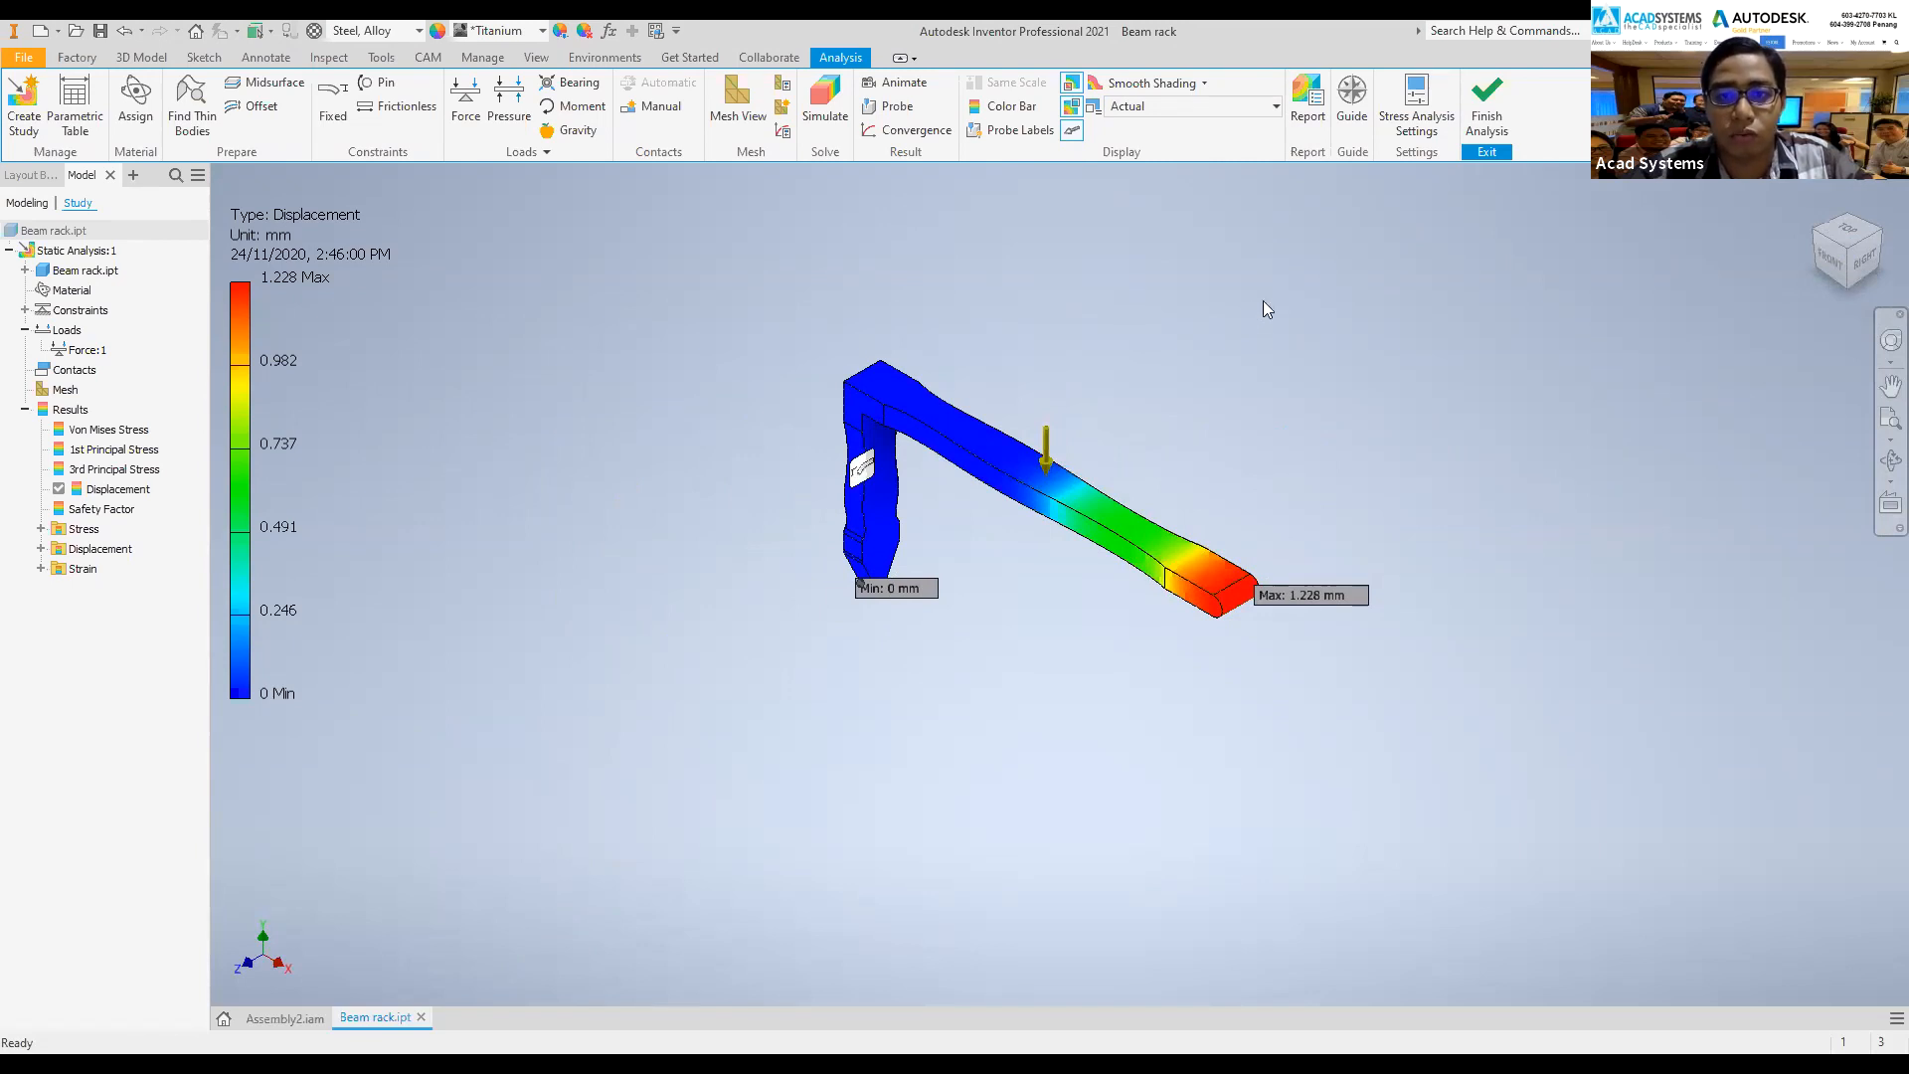
{"action": "left_click", "coordinate": [1176, 107]}
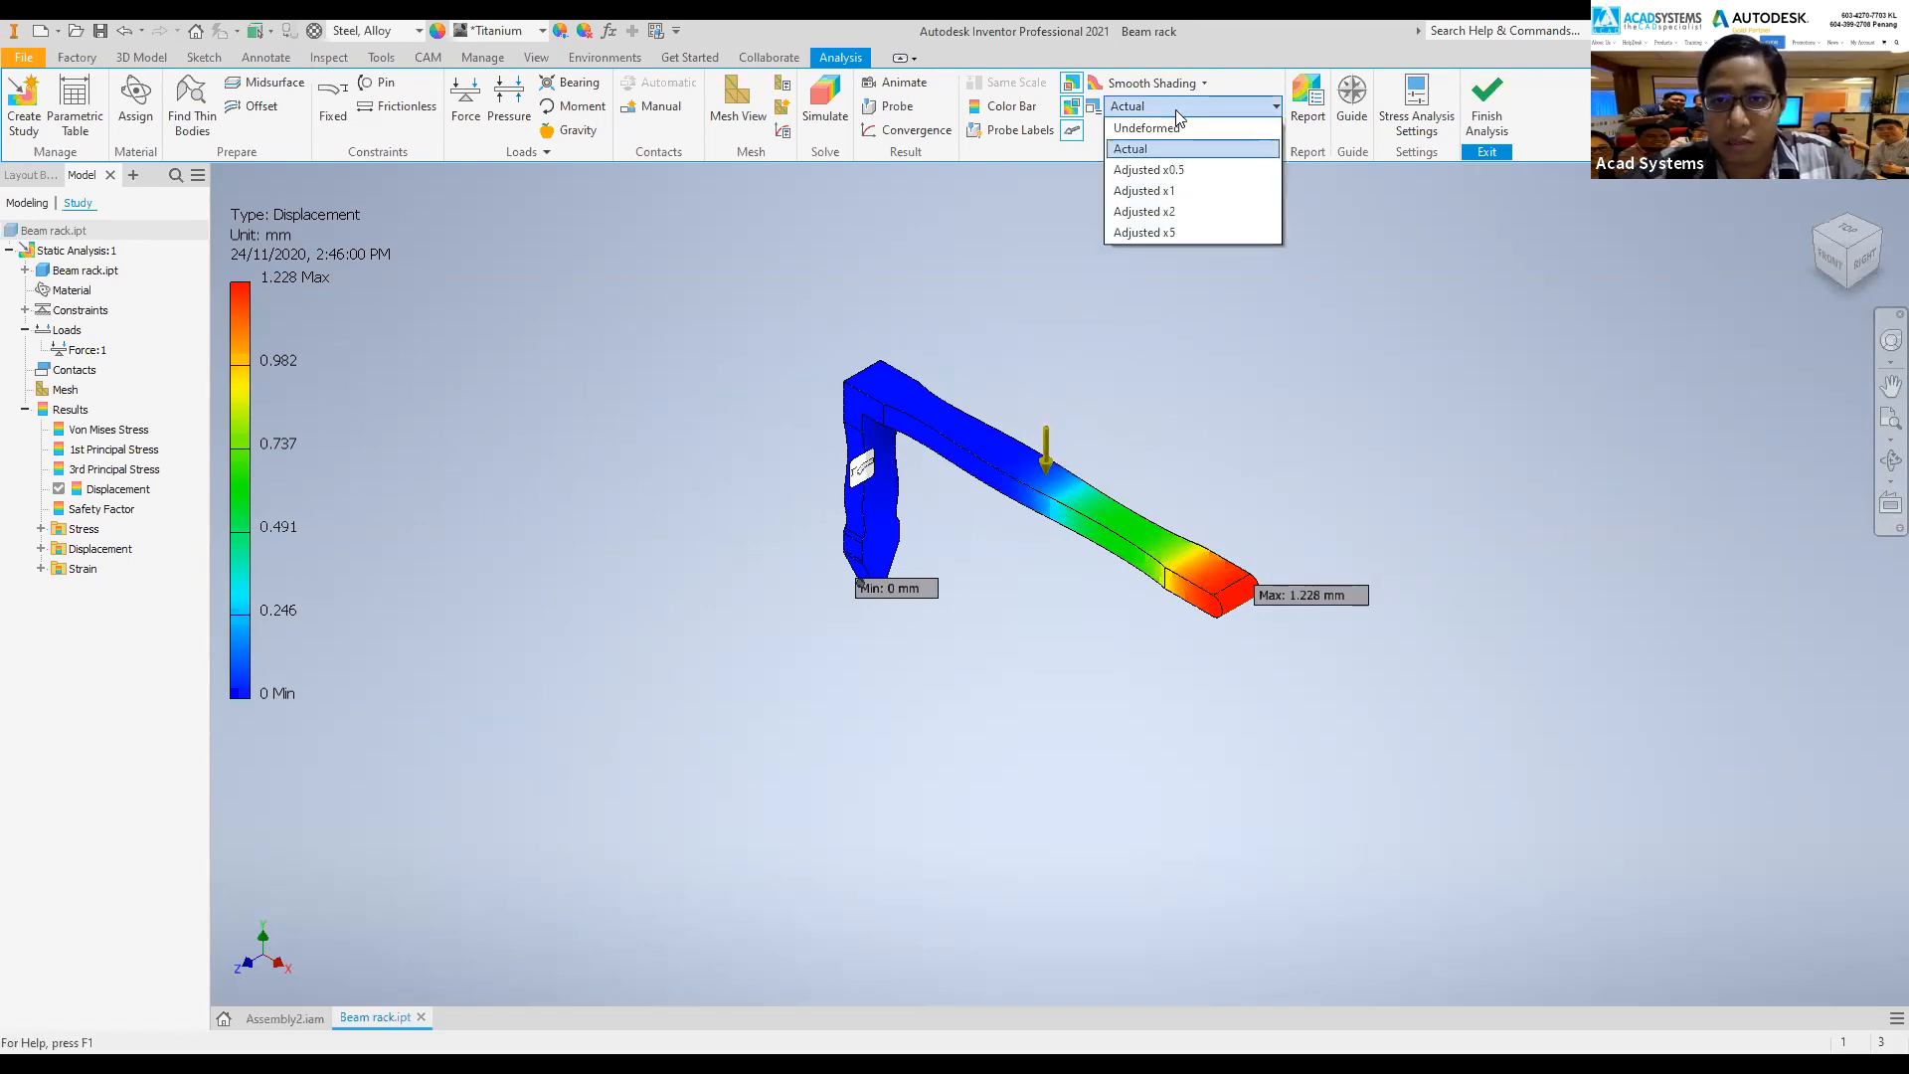
{"action": "left_click", "coordinate": [1159, 190]}
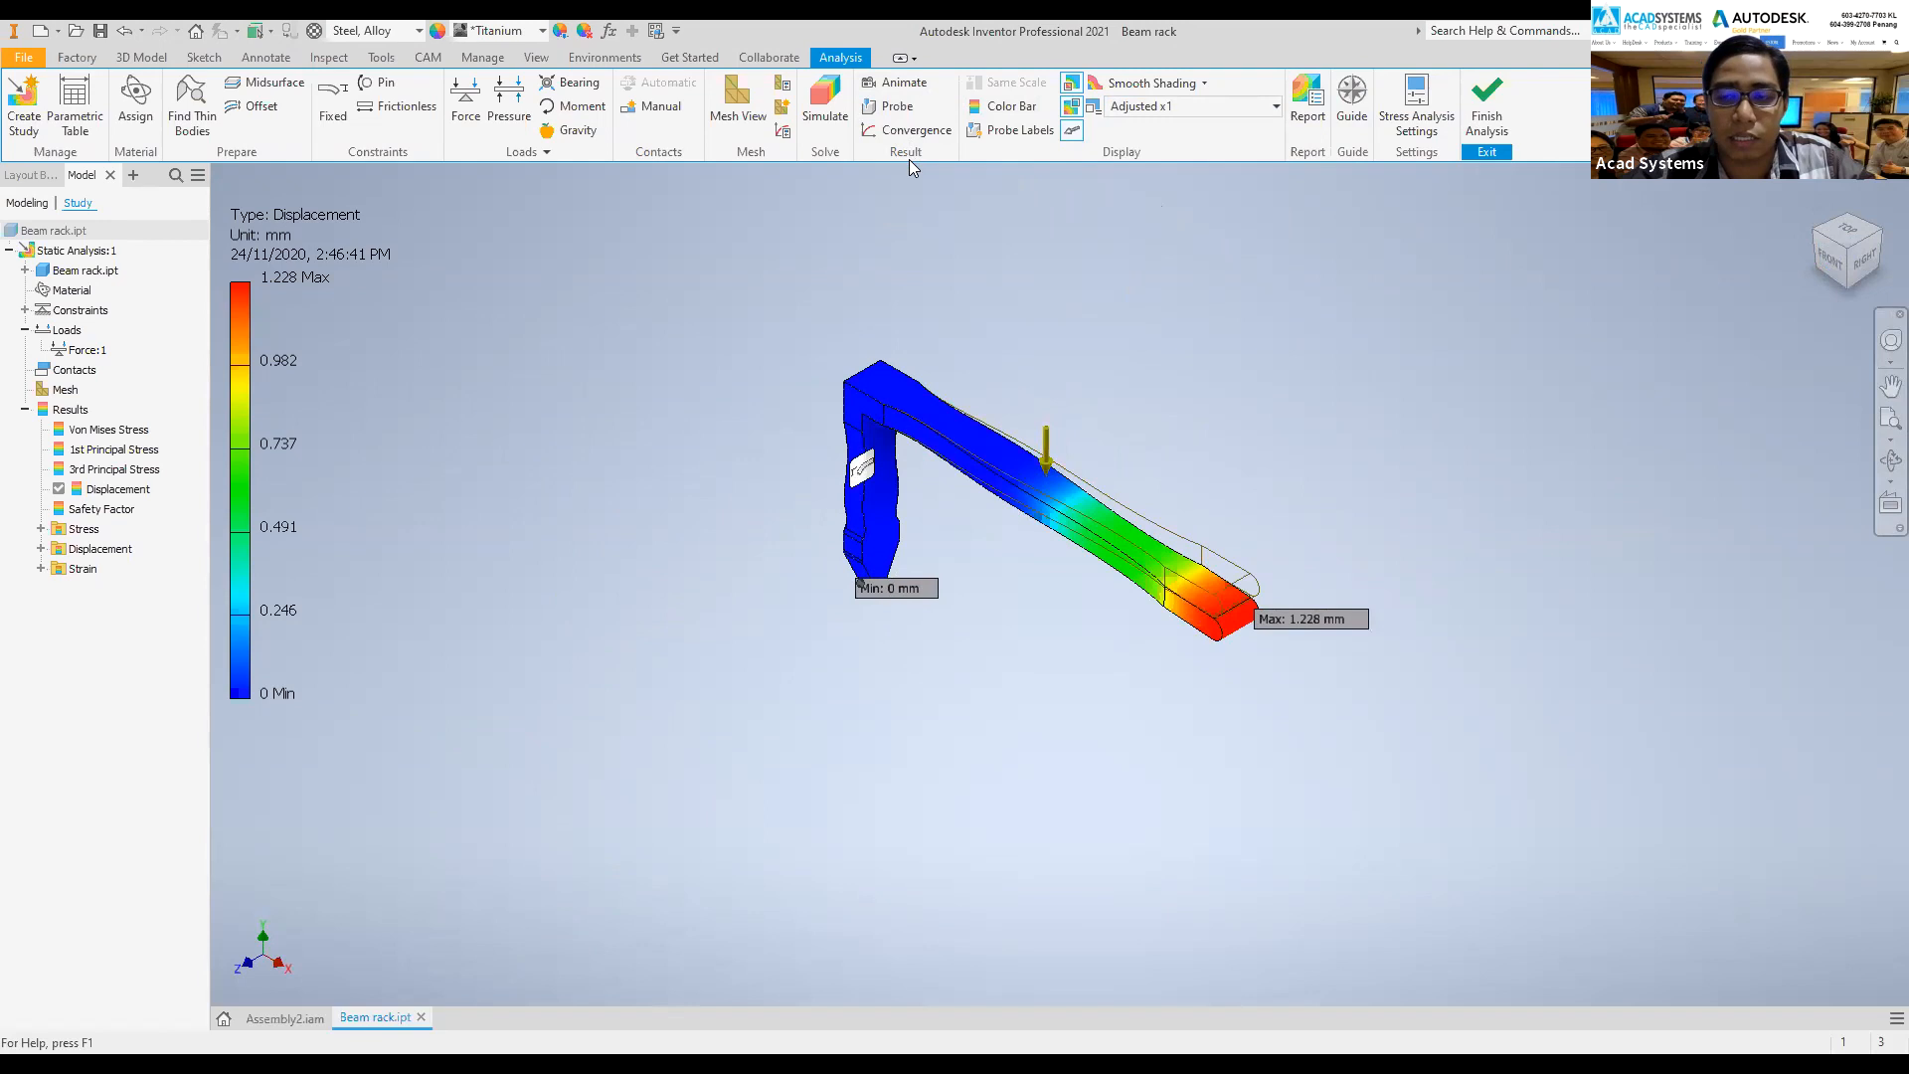
- Play the displacement animation at normal speed with the original shape shown, and close it
{"action": "left_click", "coordinate": [914, 94]}
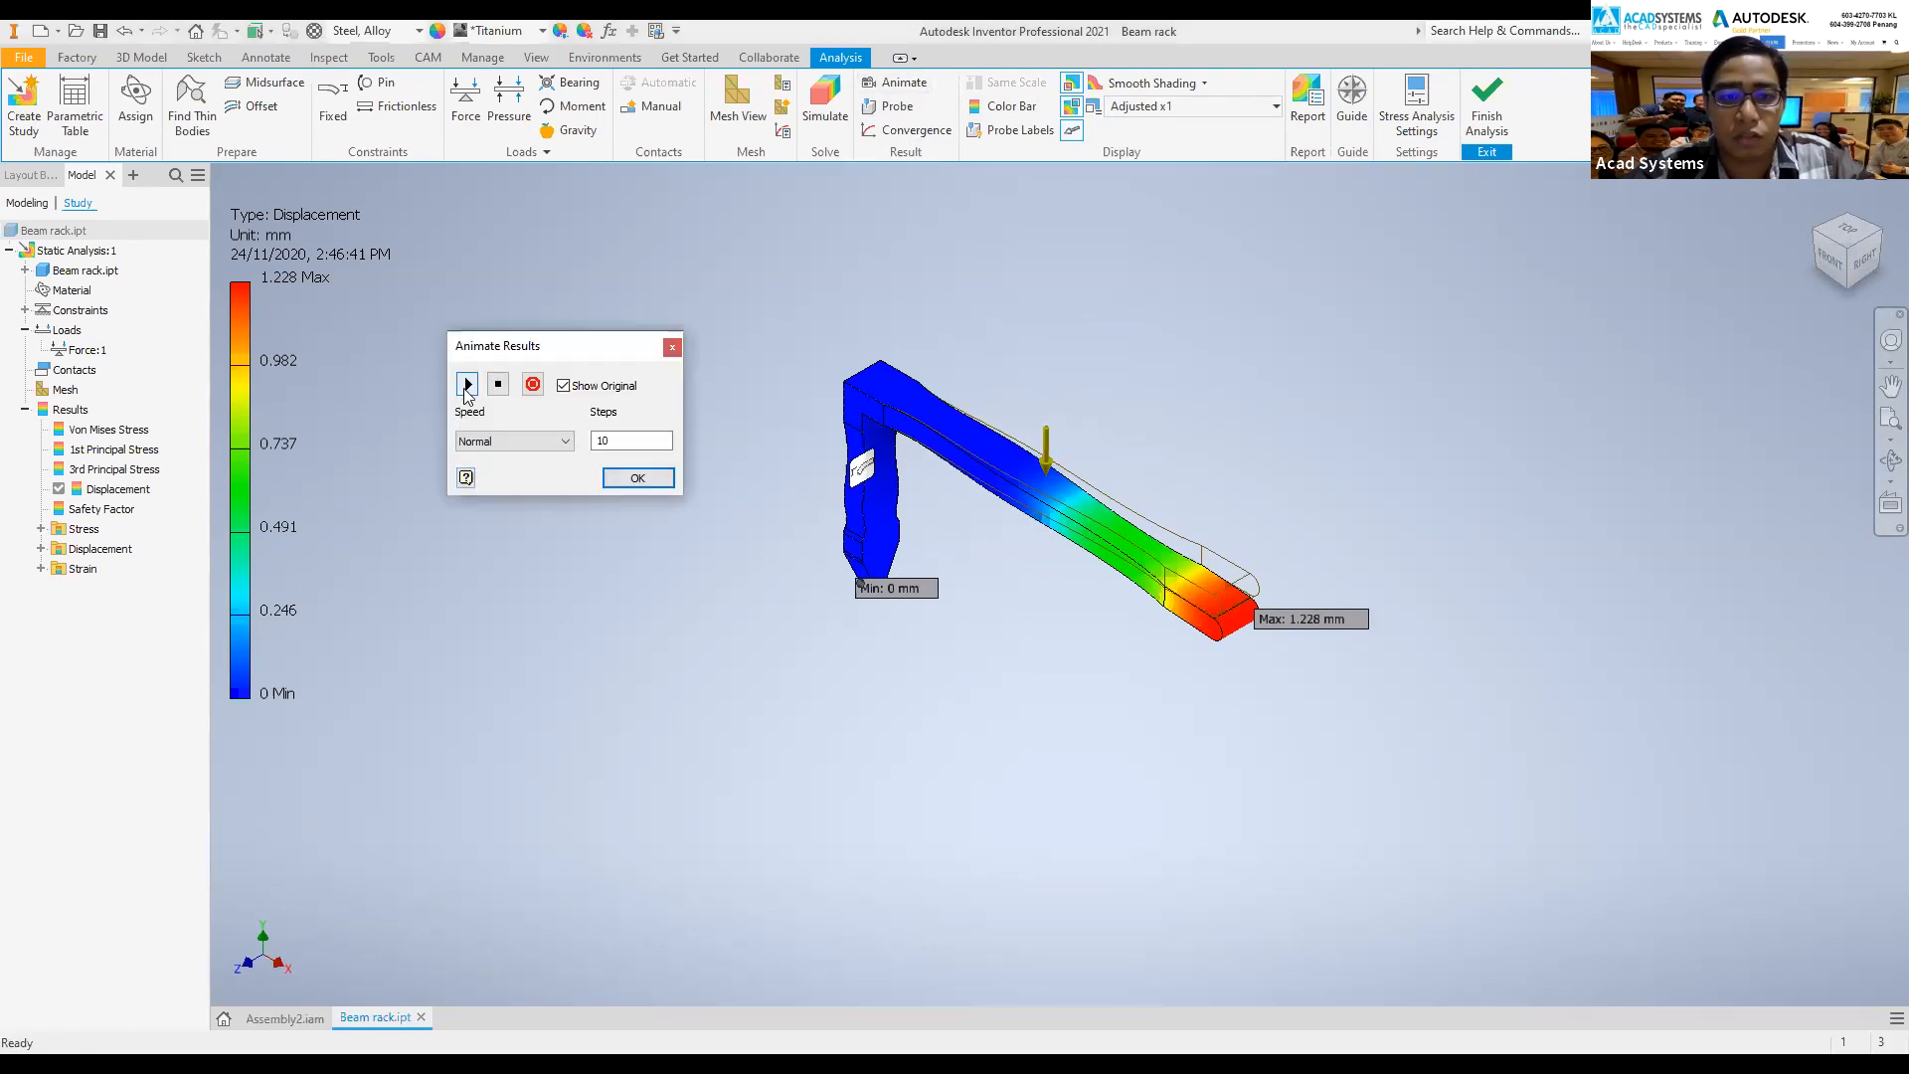
{"action": "left_click", "coordinate": [467, 386]}
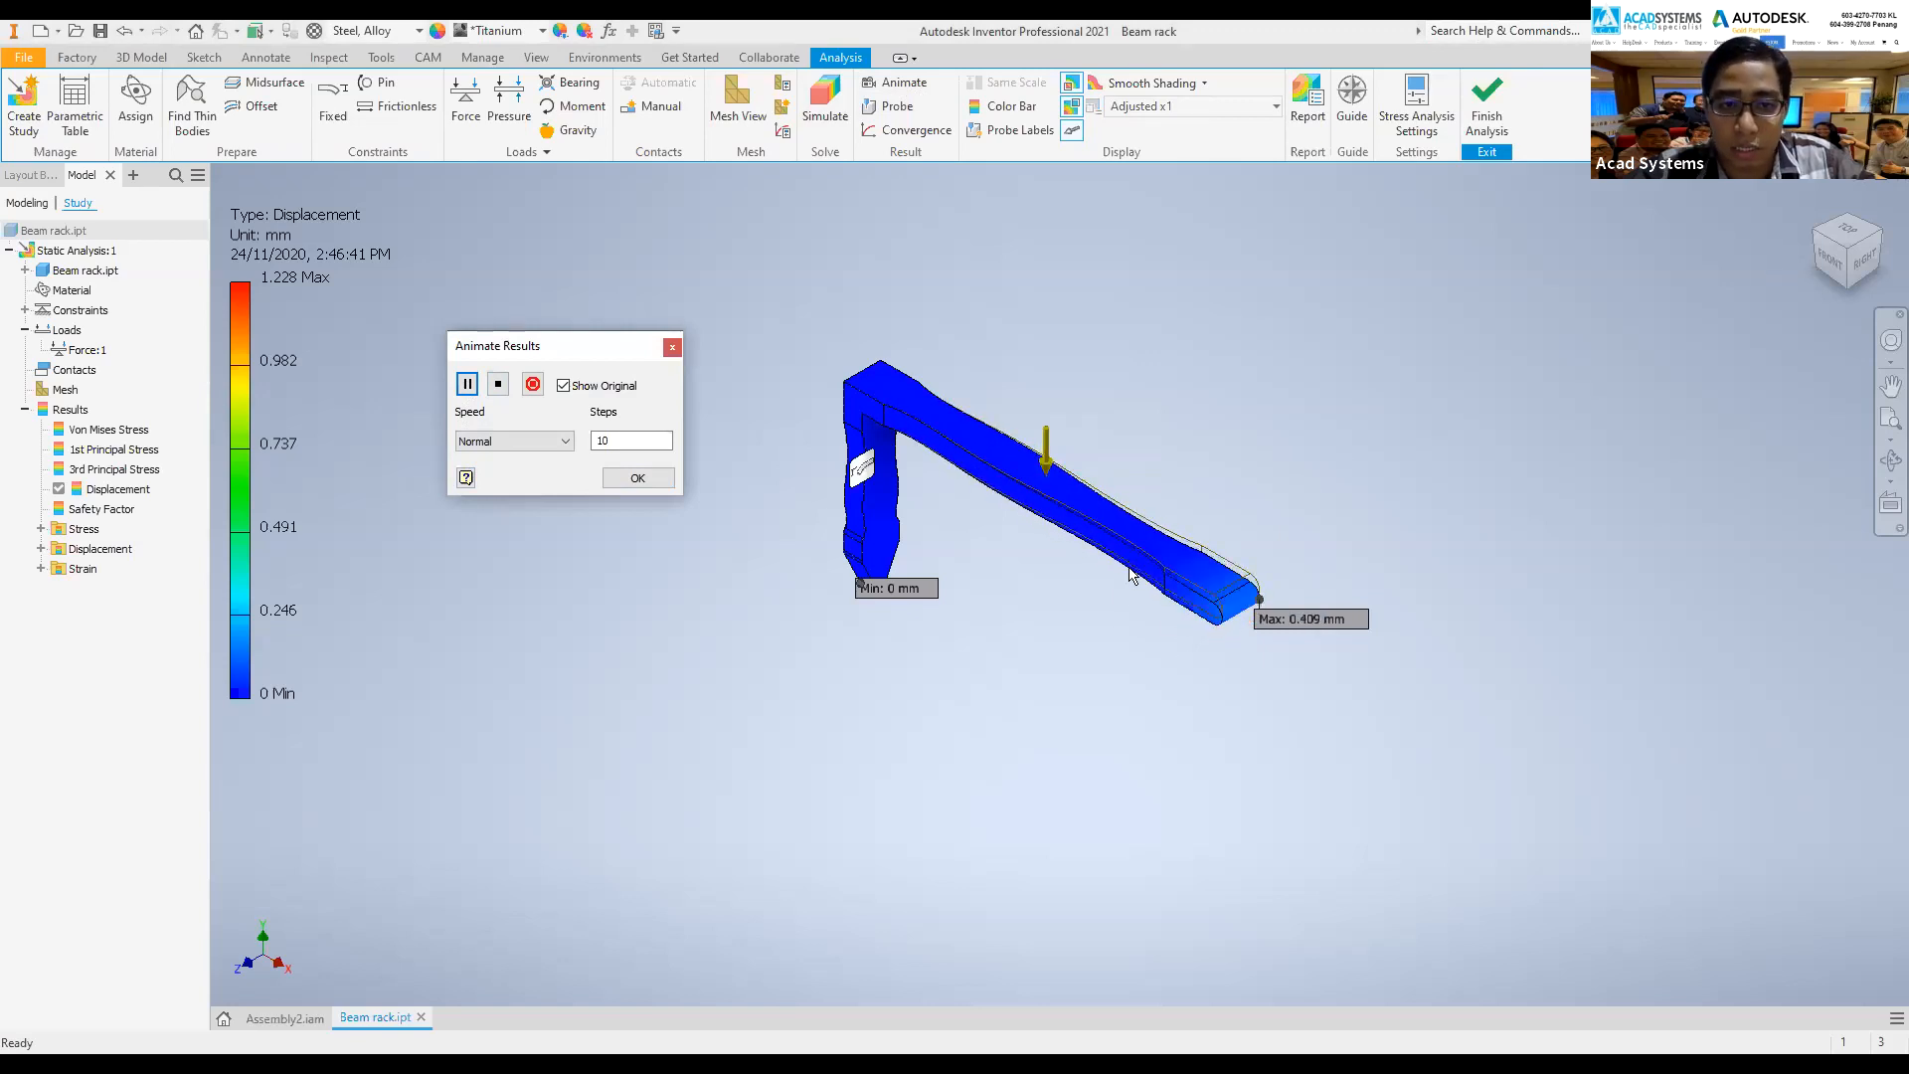
{"action": "left_click", "coordinate": [673, 346]}
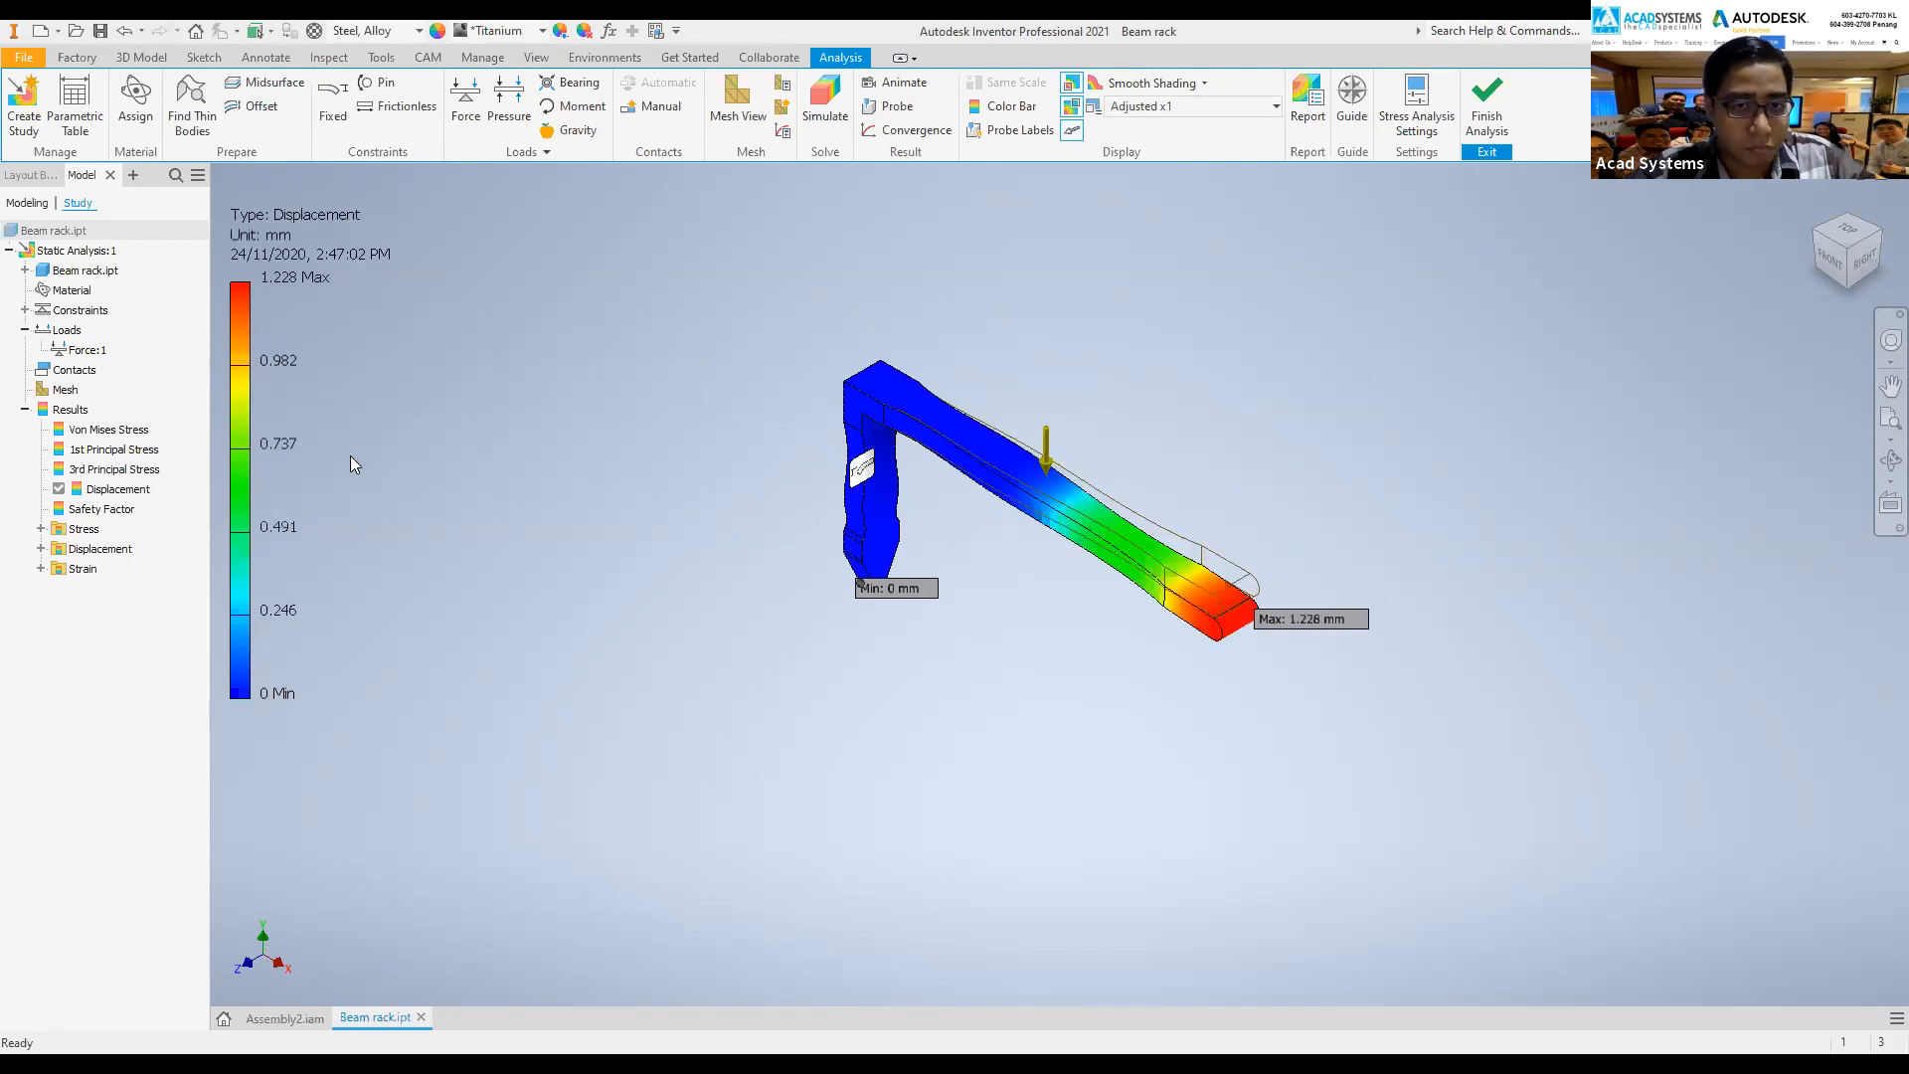
- Probe the displacement at three points along the arm's upper face: before the load arrow, past it, and near the tip
{"action": "scroll", "coordinate": [1277, 618], "scroll_direction": "down", "scroll_amount": 3}
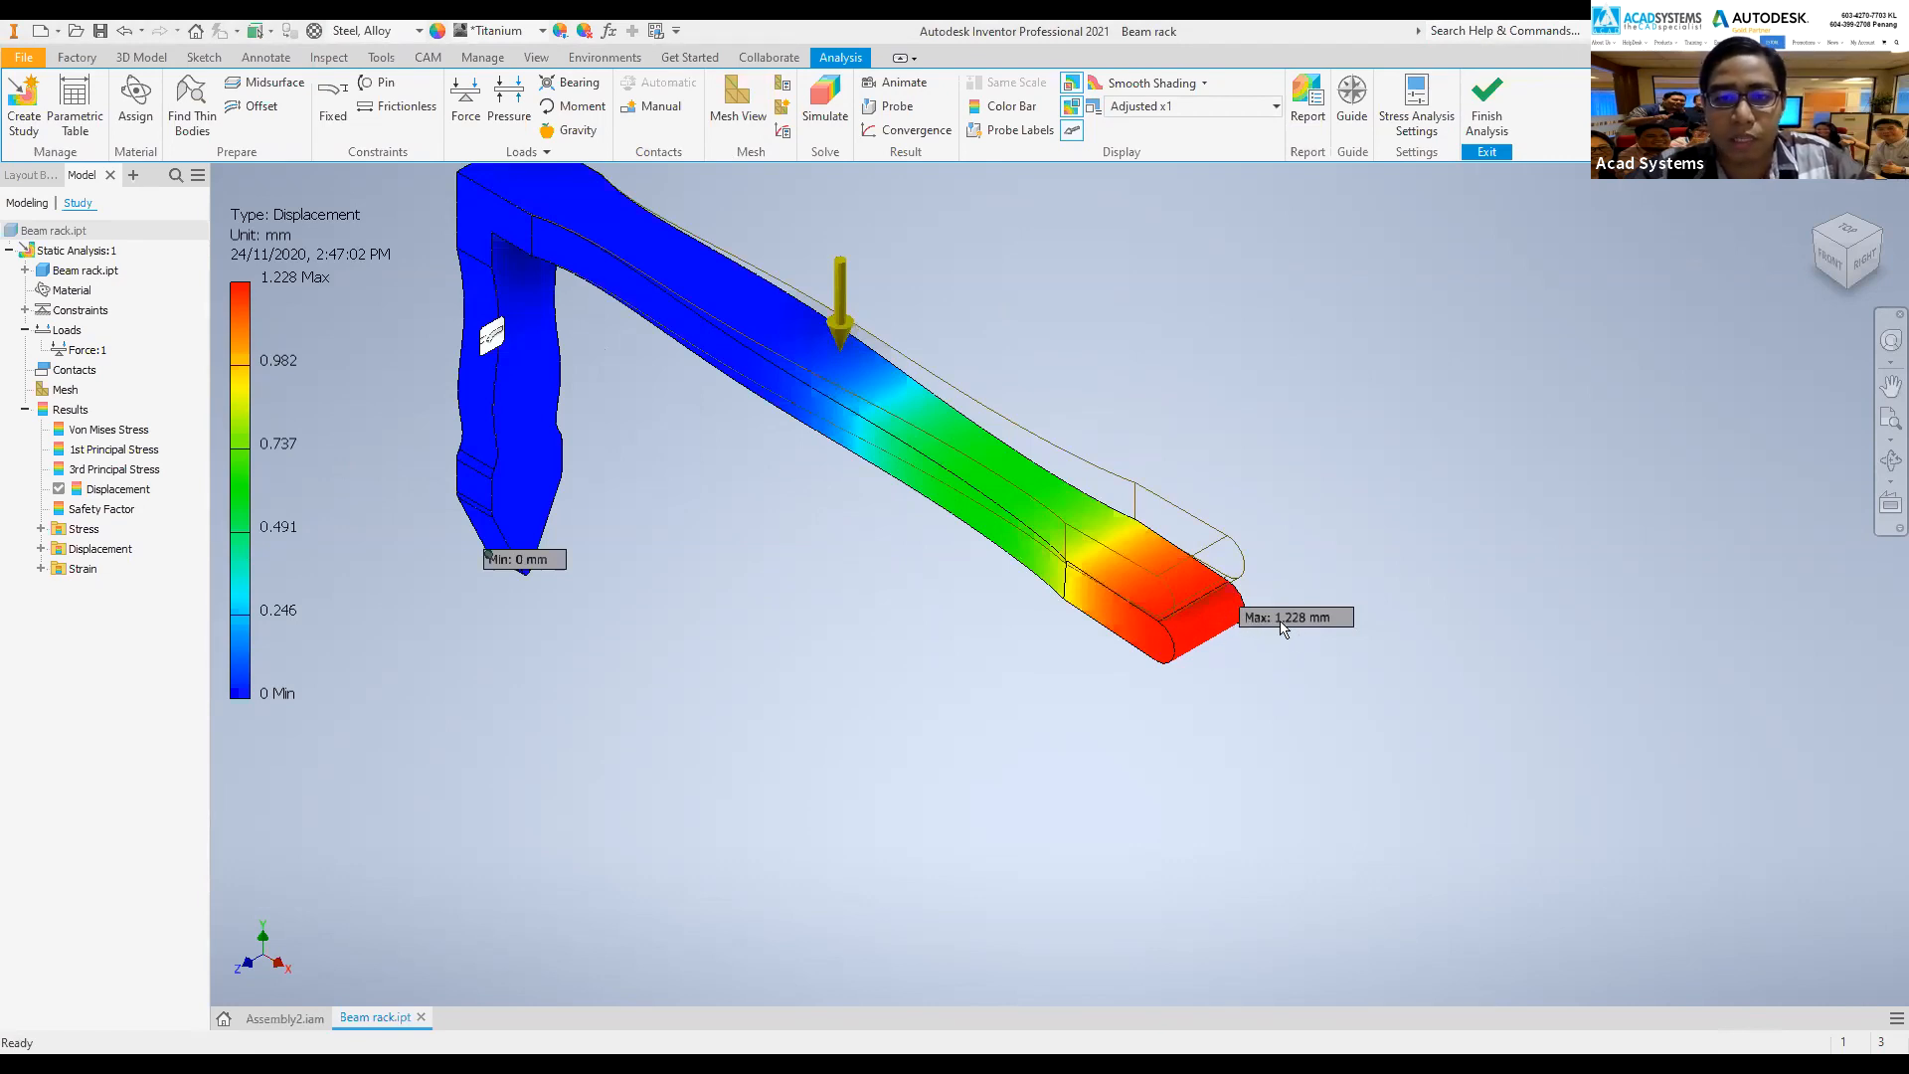
{"action": "middle_click_drag", "start_coordinate": [777, 646], "coordinate": [767, 785]}
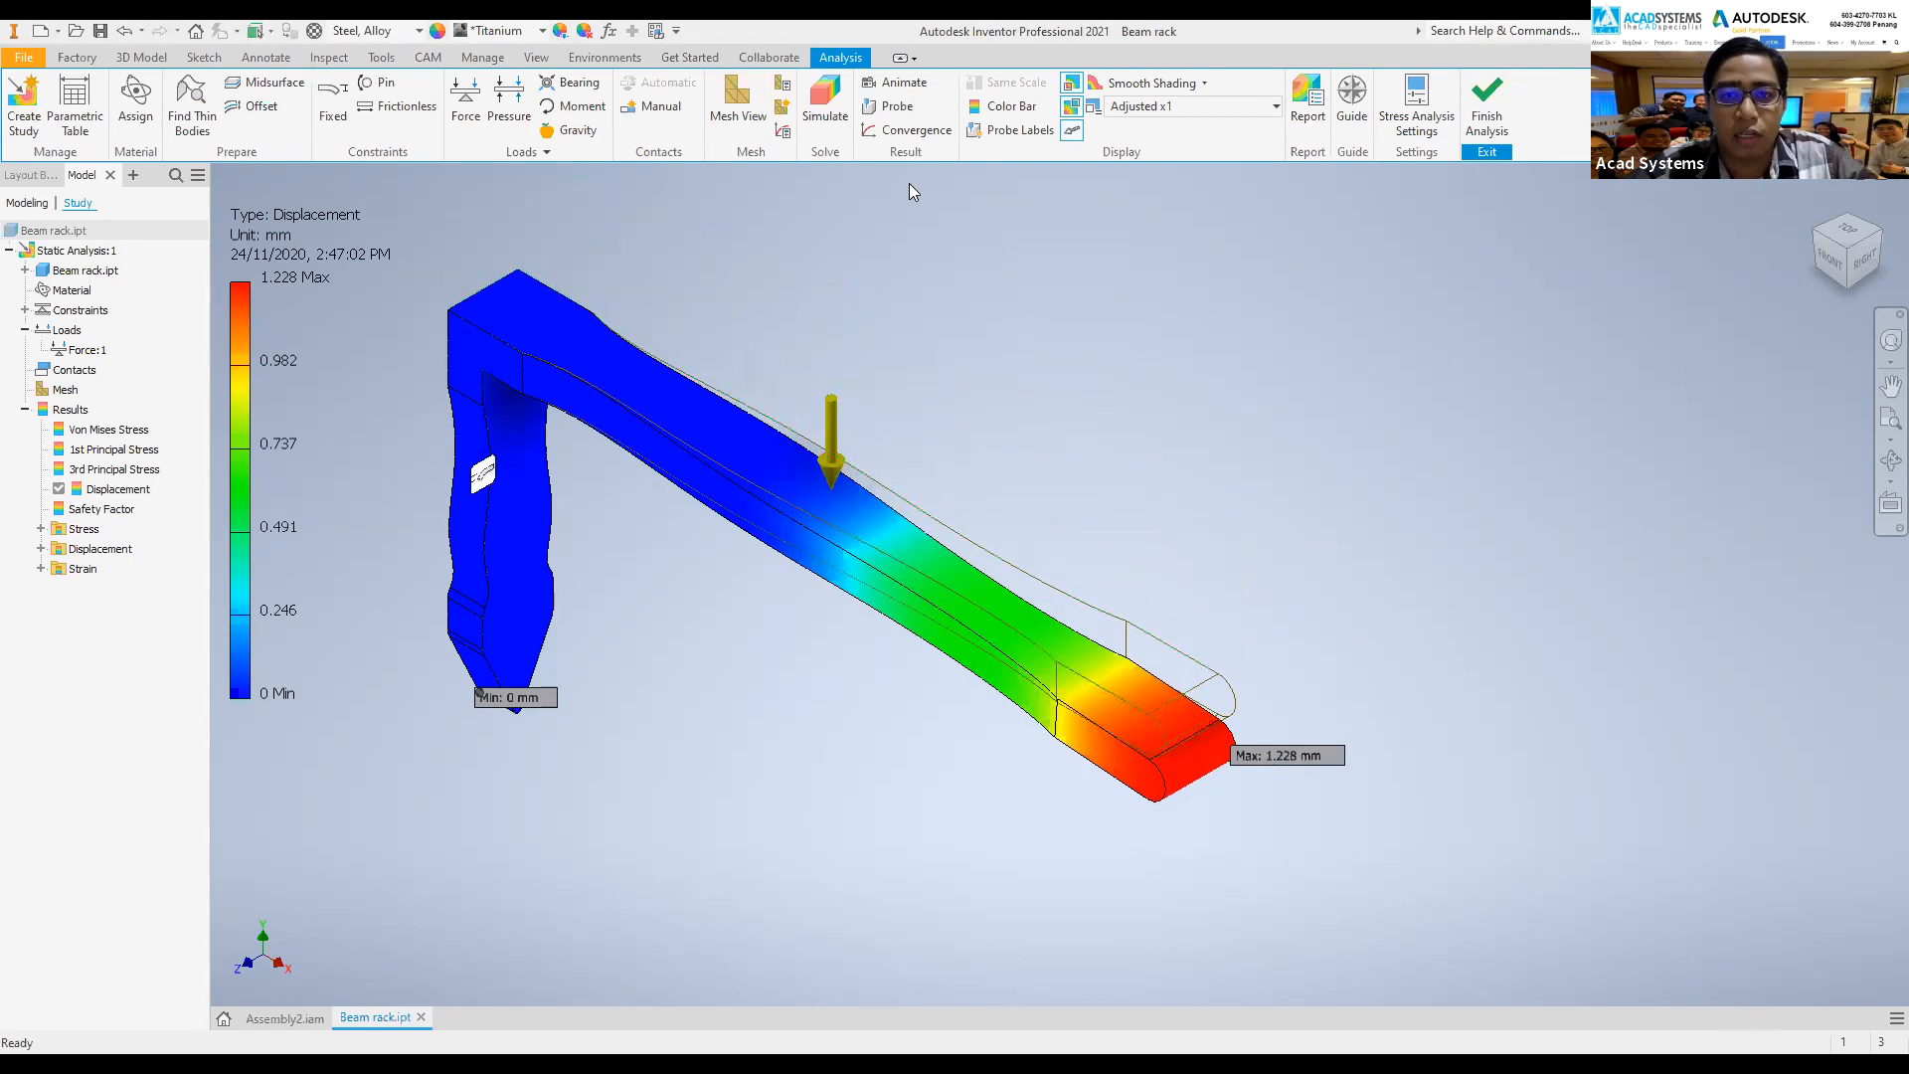
{"action": "left_click", "coordinate": [903, 110]}
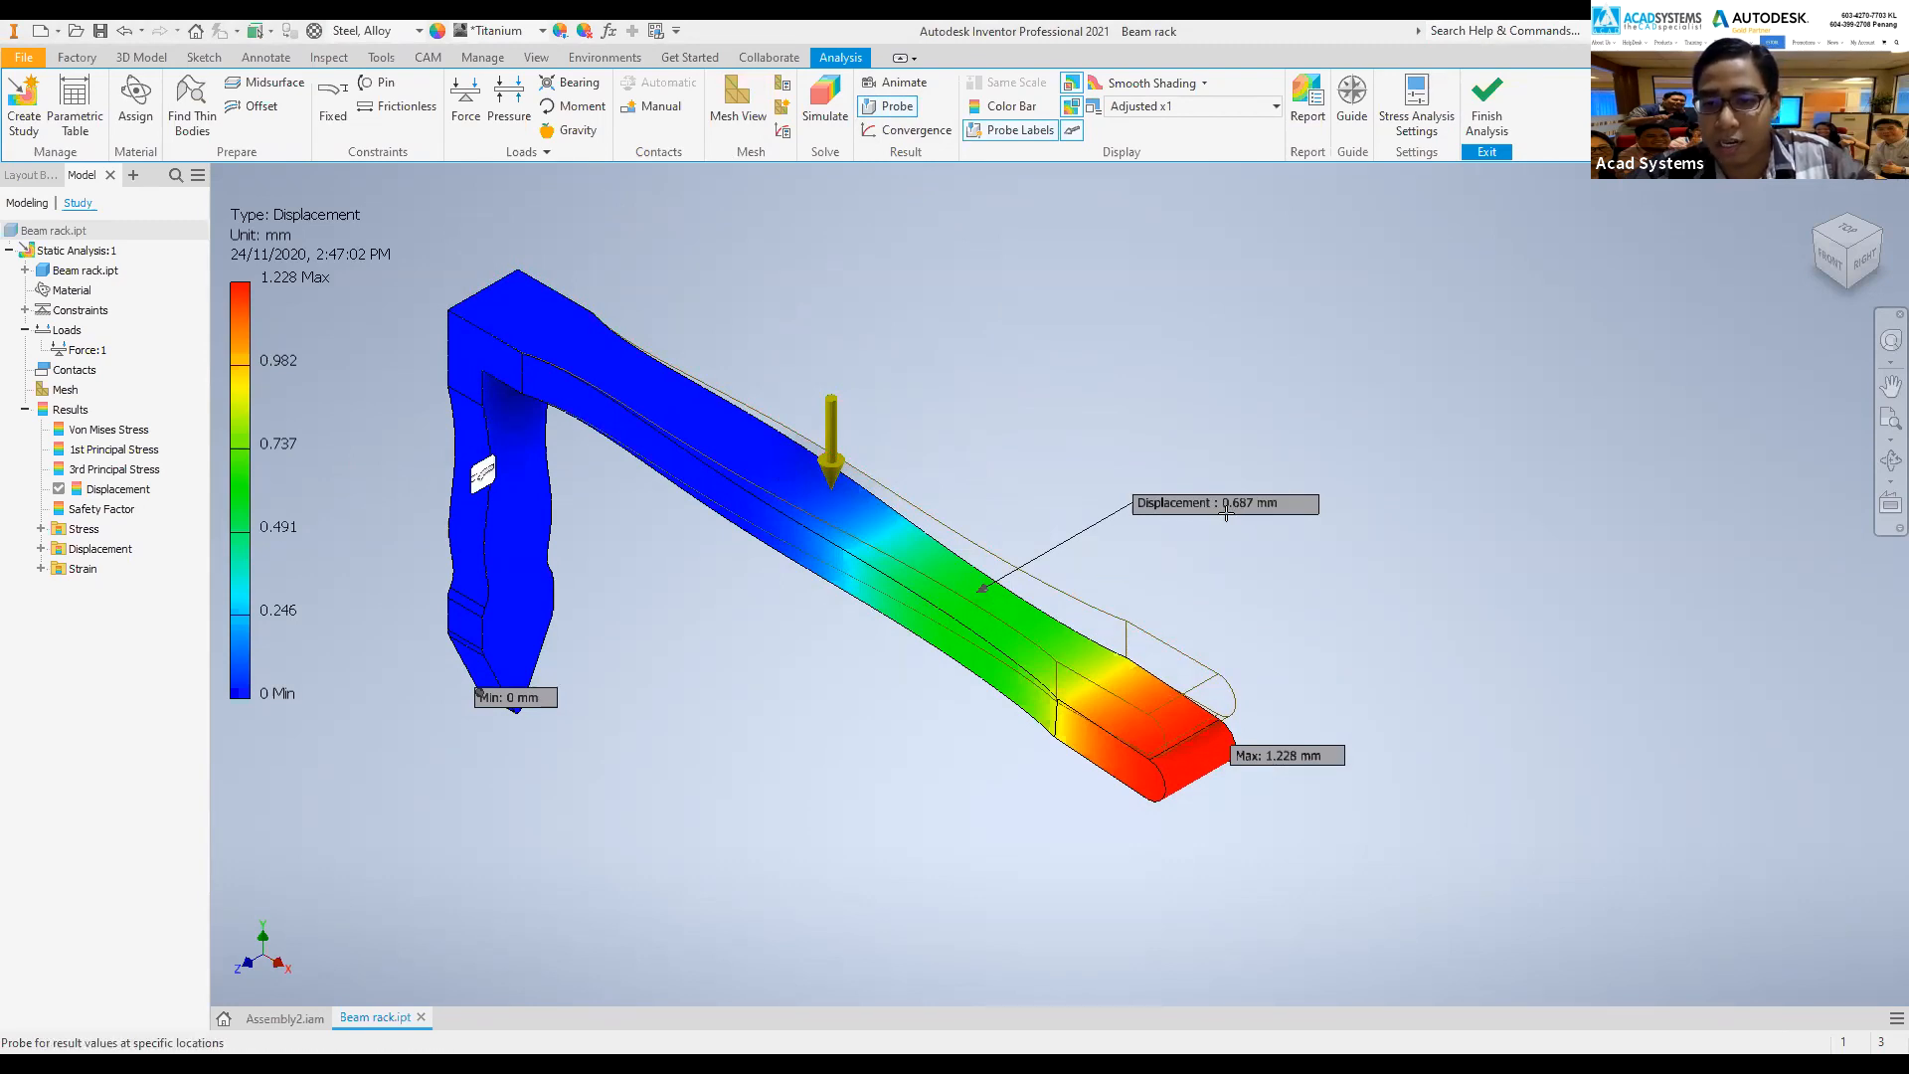
{"action": "left_click", "coordinate": [754, 440]}
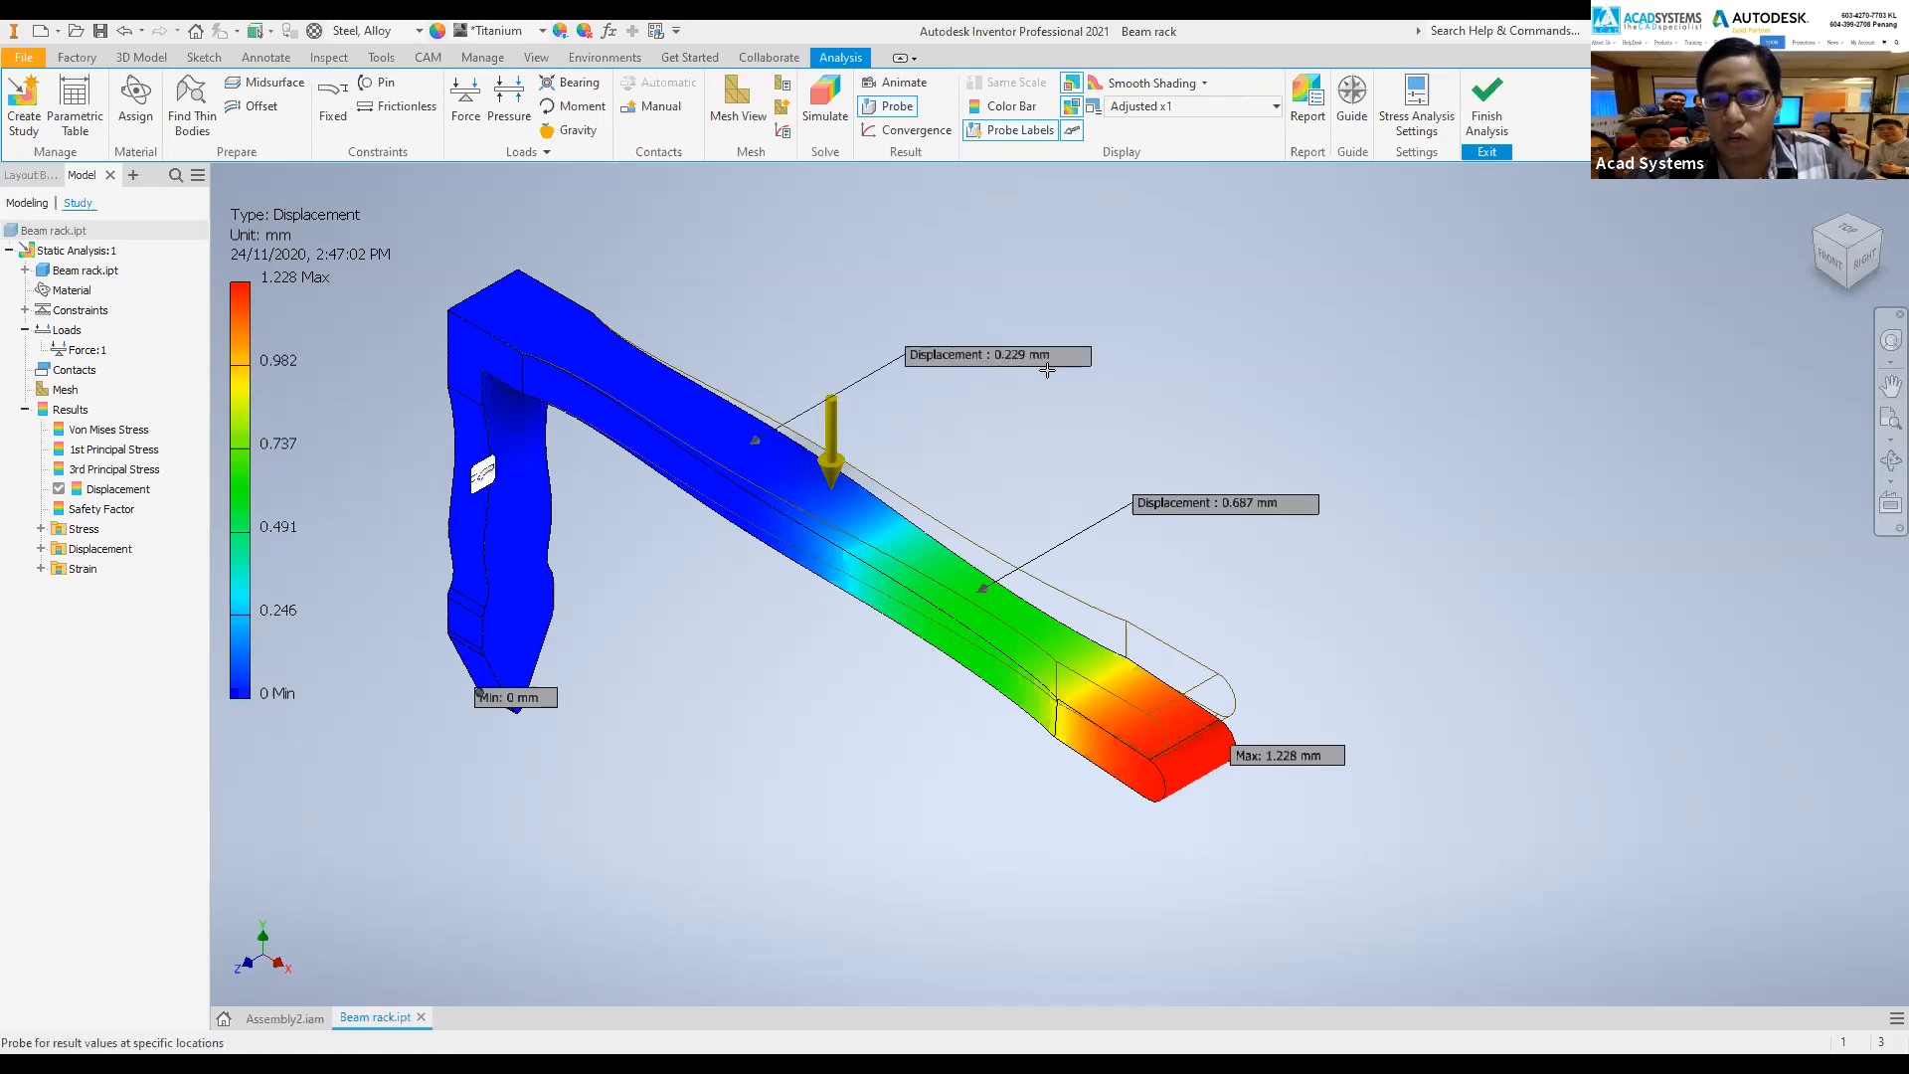
{"action": "left_click", "coordinate": [1115, 670]}
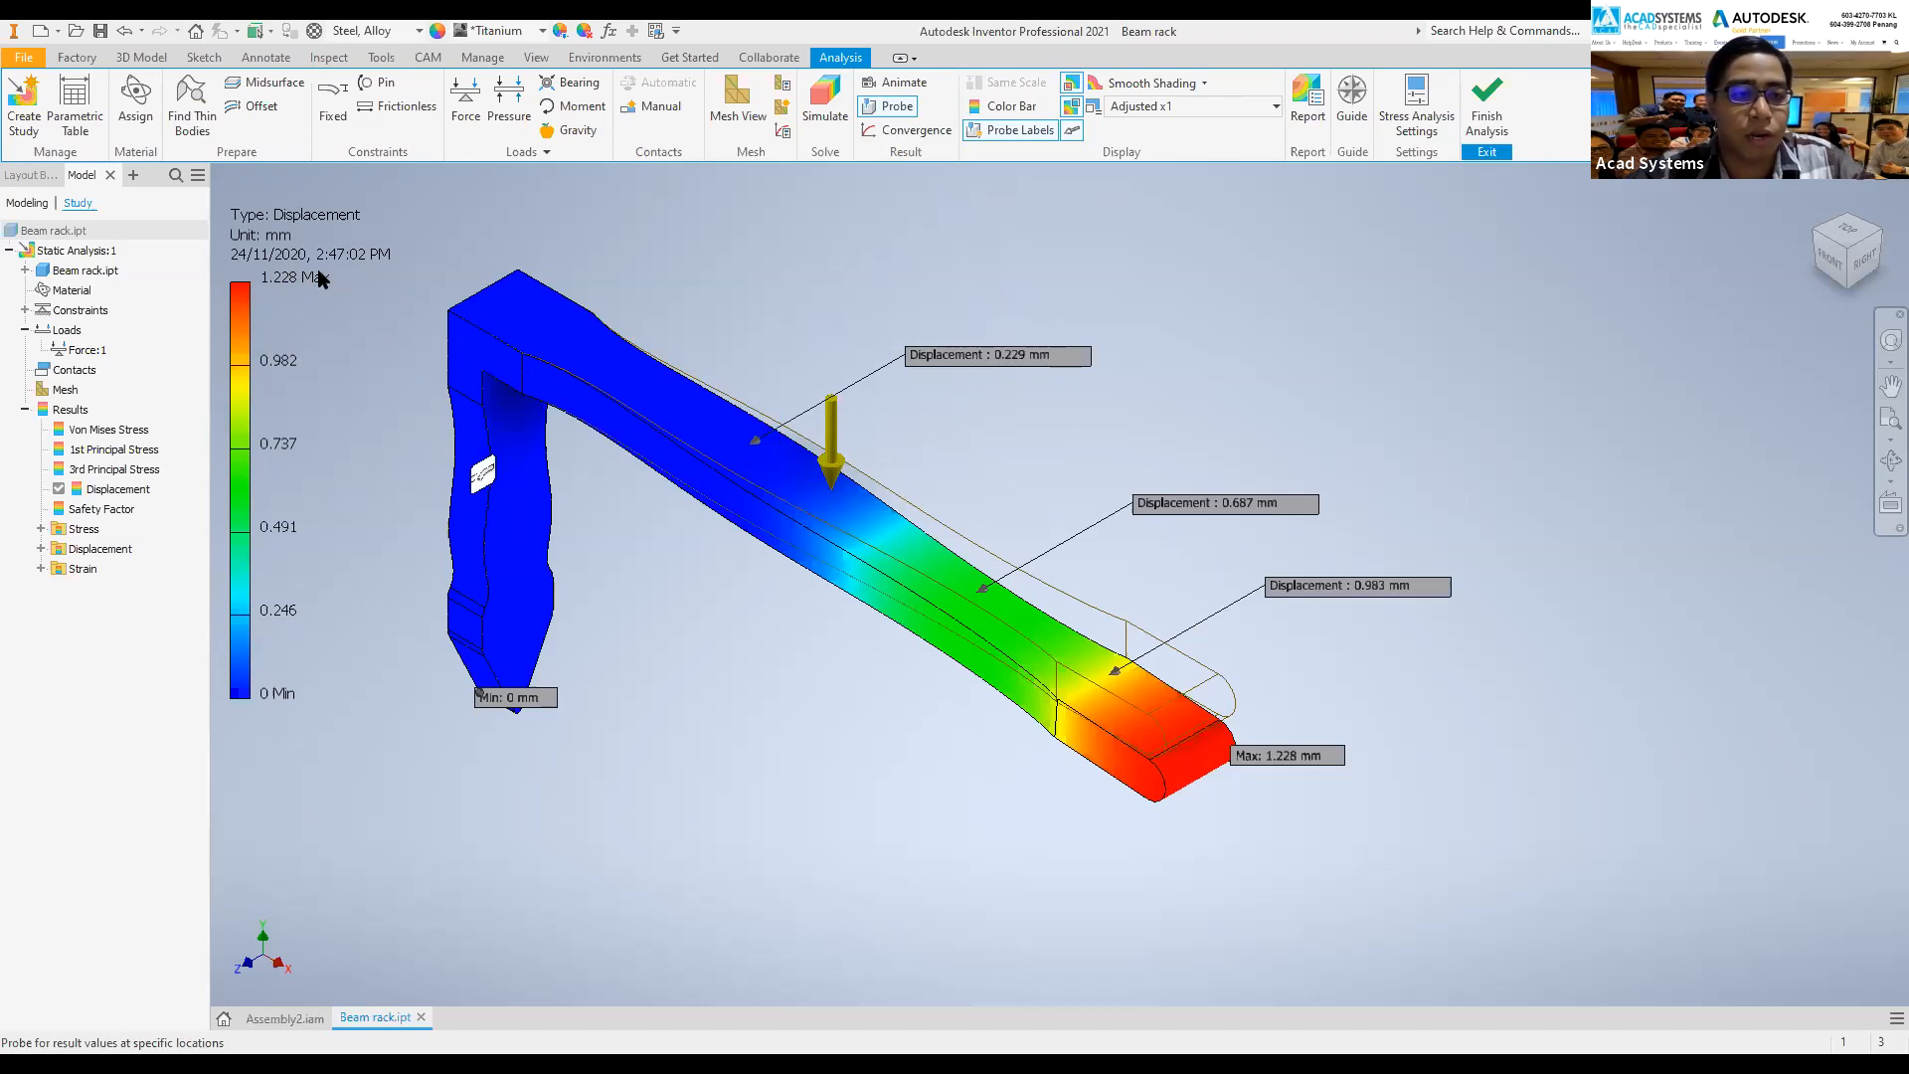
- Finish the analysis and move the End of Part marker below Extrusion2 to restore the rack's lower brace
{"action": "left_click", "coordinate": [1501, 125]}
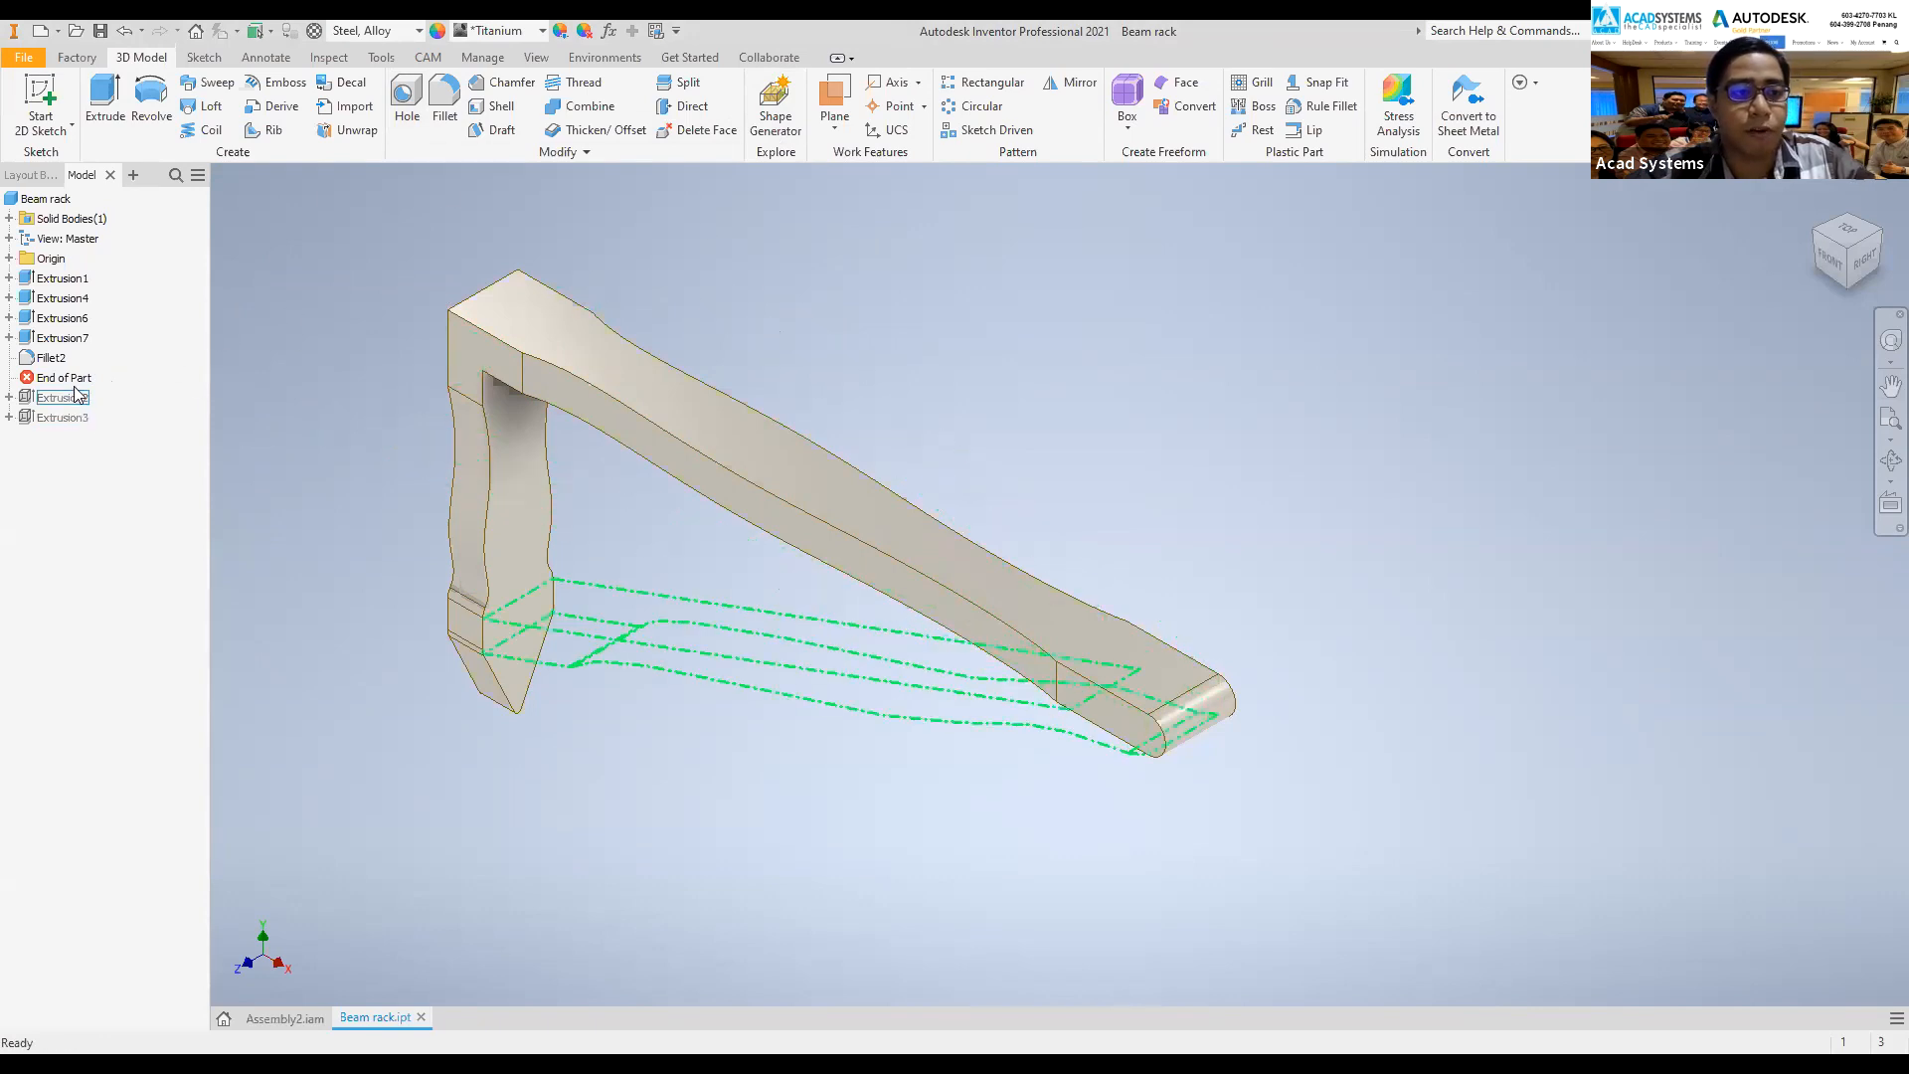
{"action": "left_click_drag", "start_coordinate": [69, 379], "coordinate": [70, 408]}
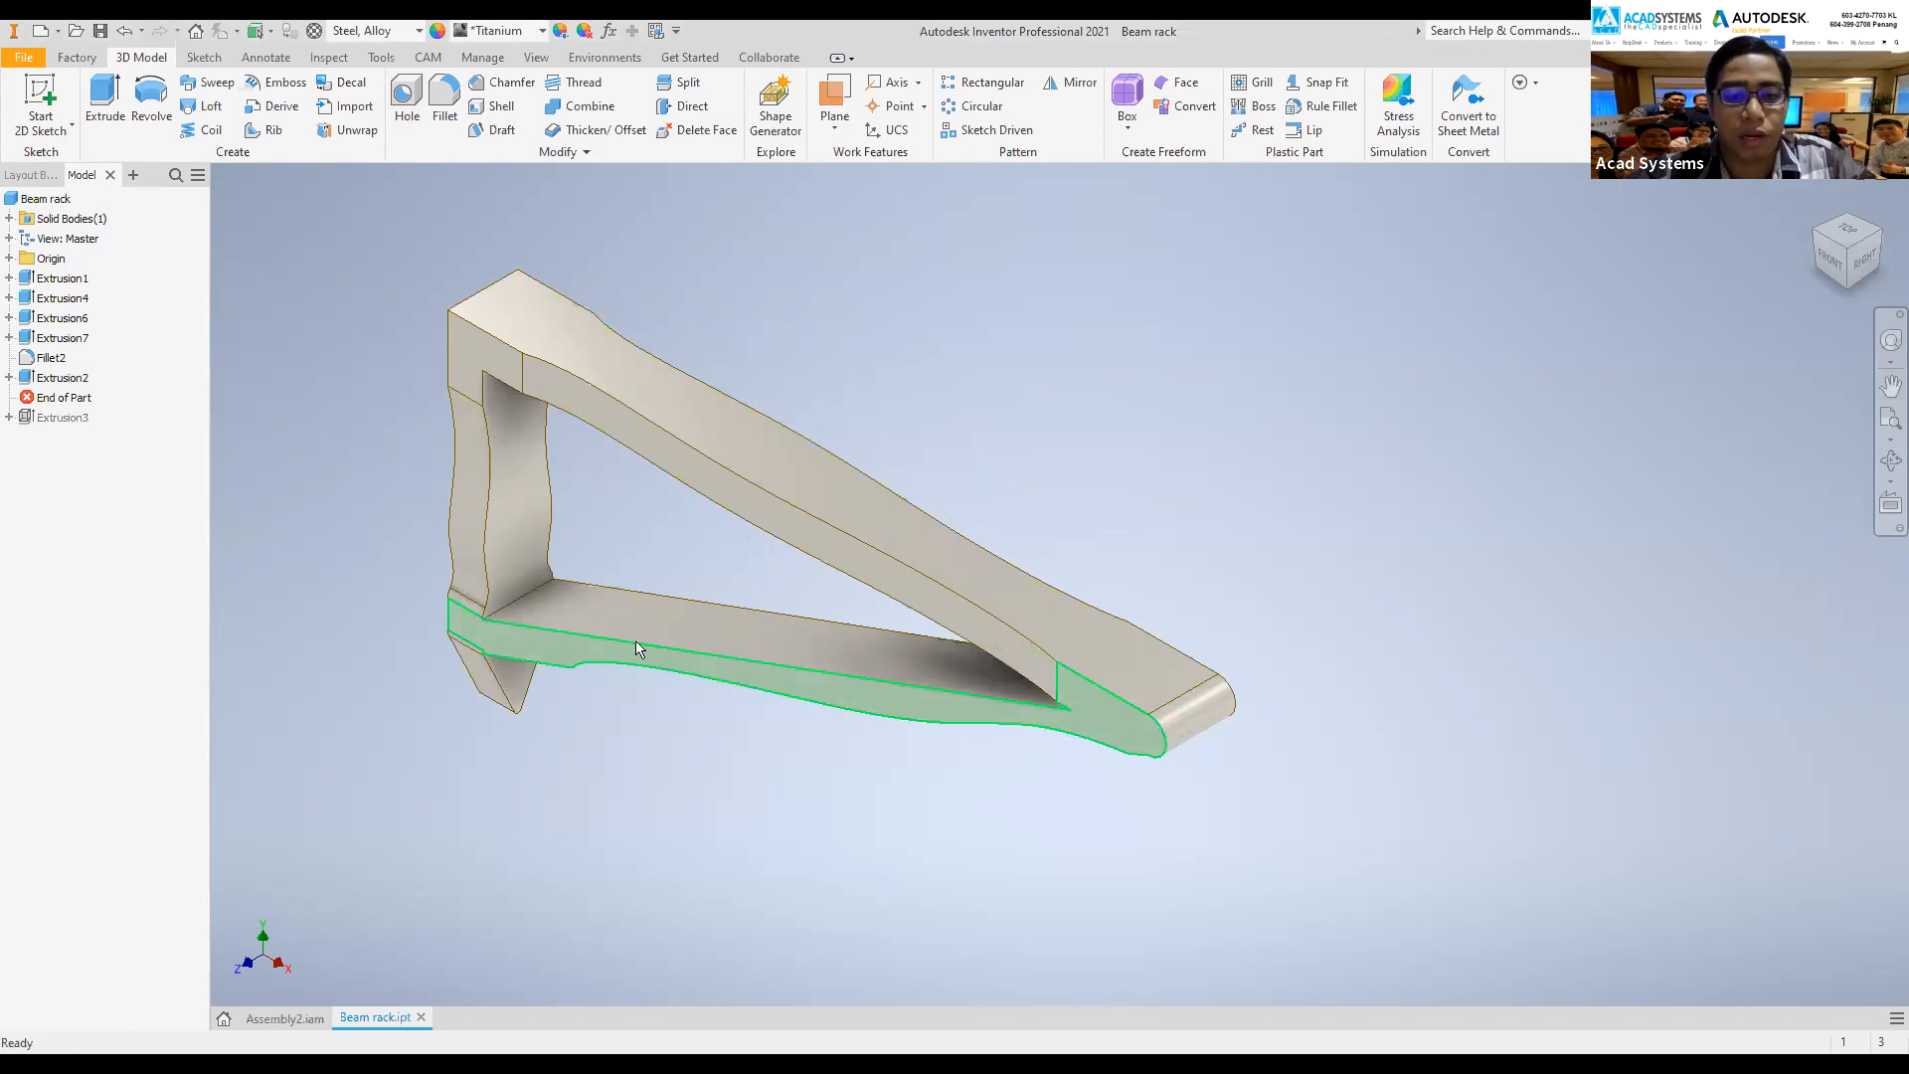
{"action": "middle_click_drag", "start_coordinate": [1017, 402], "coordinate": [953, 441]}
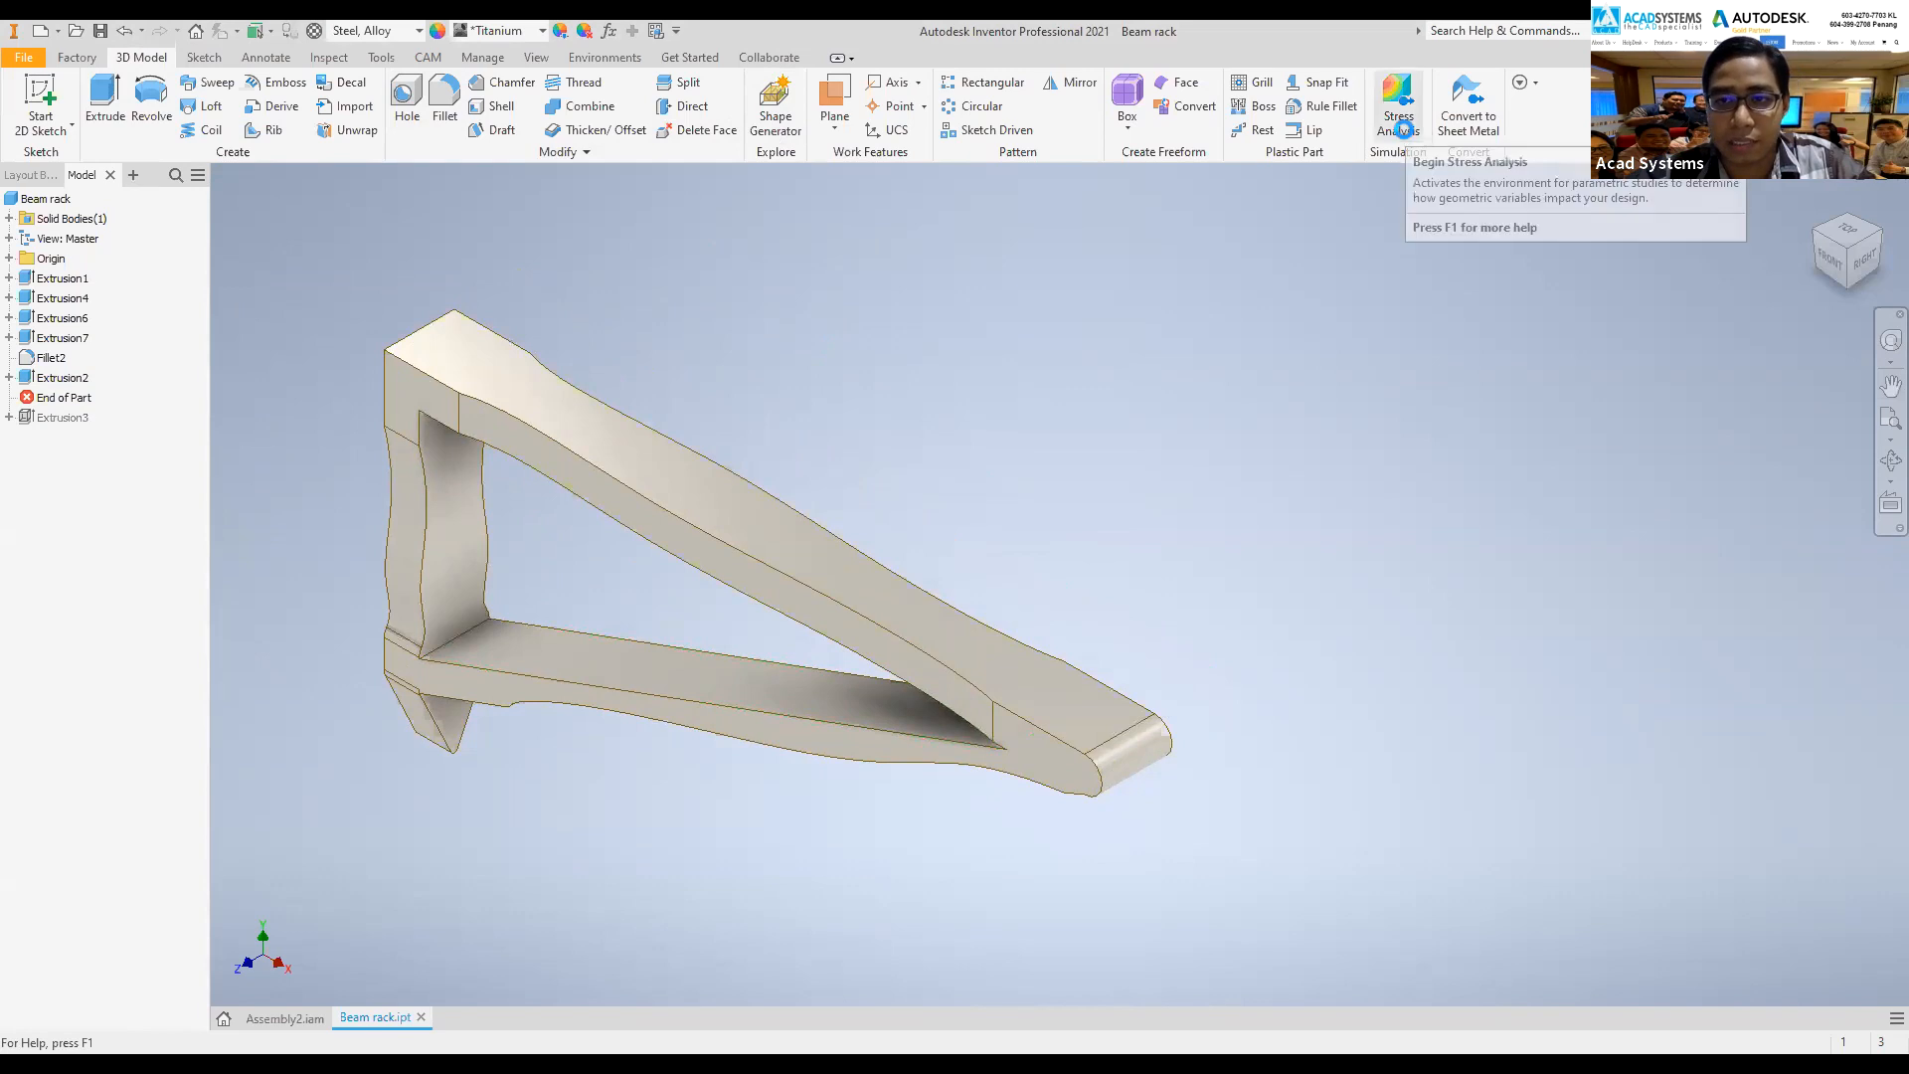
- Reopen the stress analysis, check the existing mesh, and update it to include the lower brace
{"action": "left_click", "coordinate": [1402, 133]}
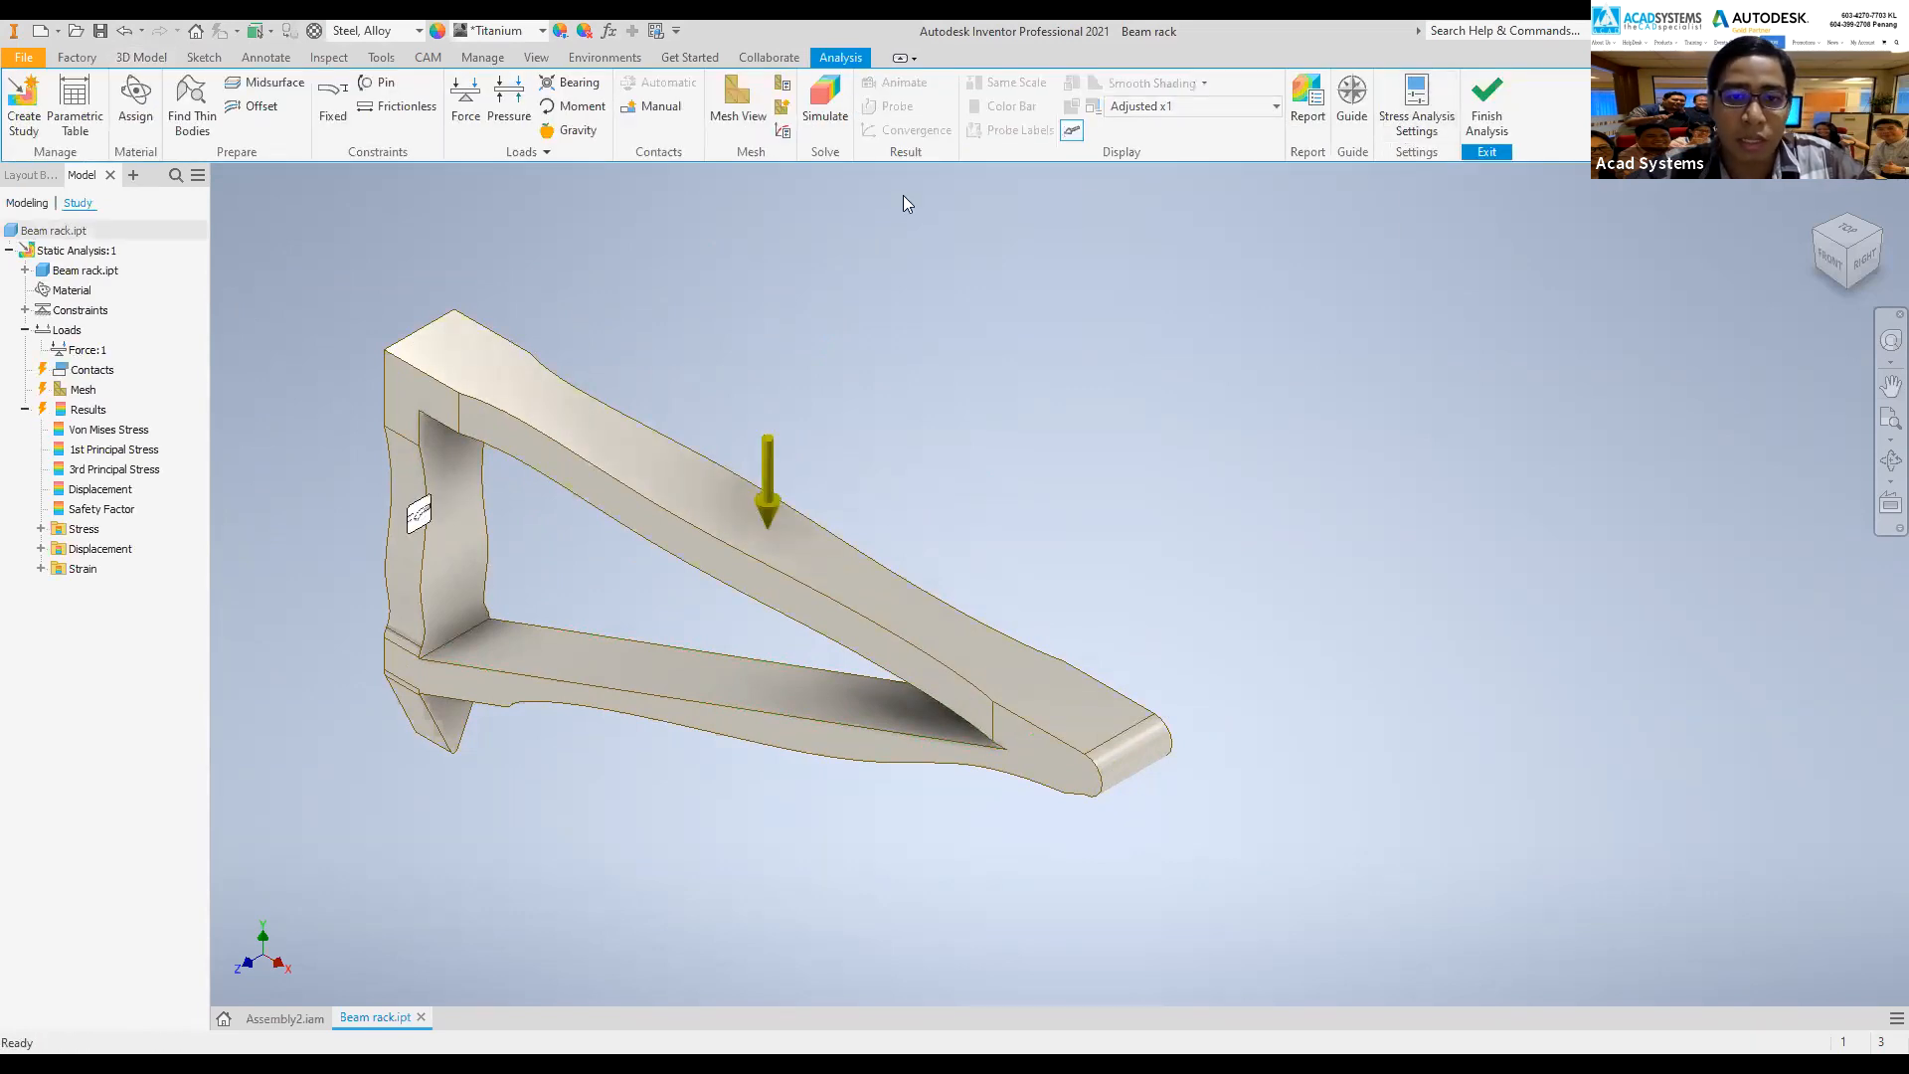
{"action": "left_click", "coordinate": [749, 120]}
{"action": "left_click", "coordinate": [752, 117]}
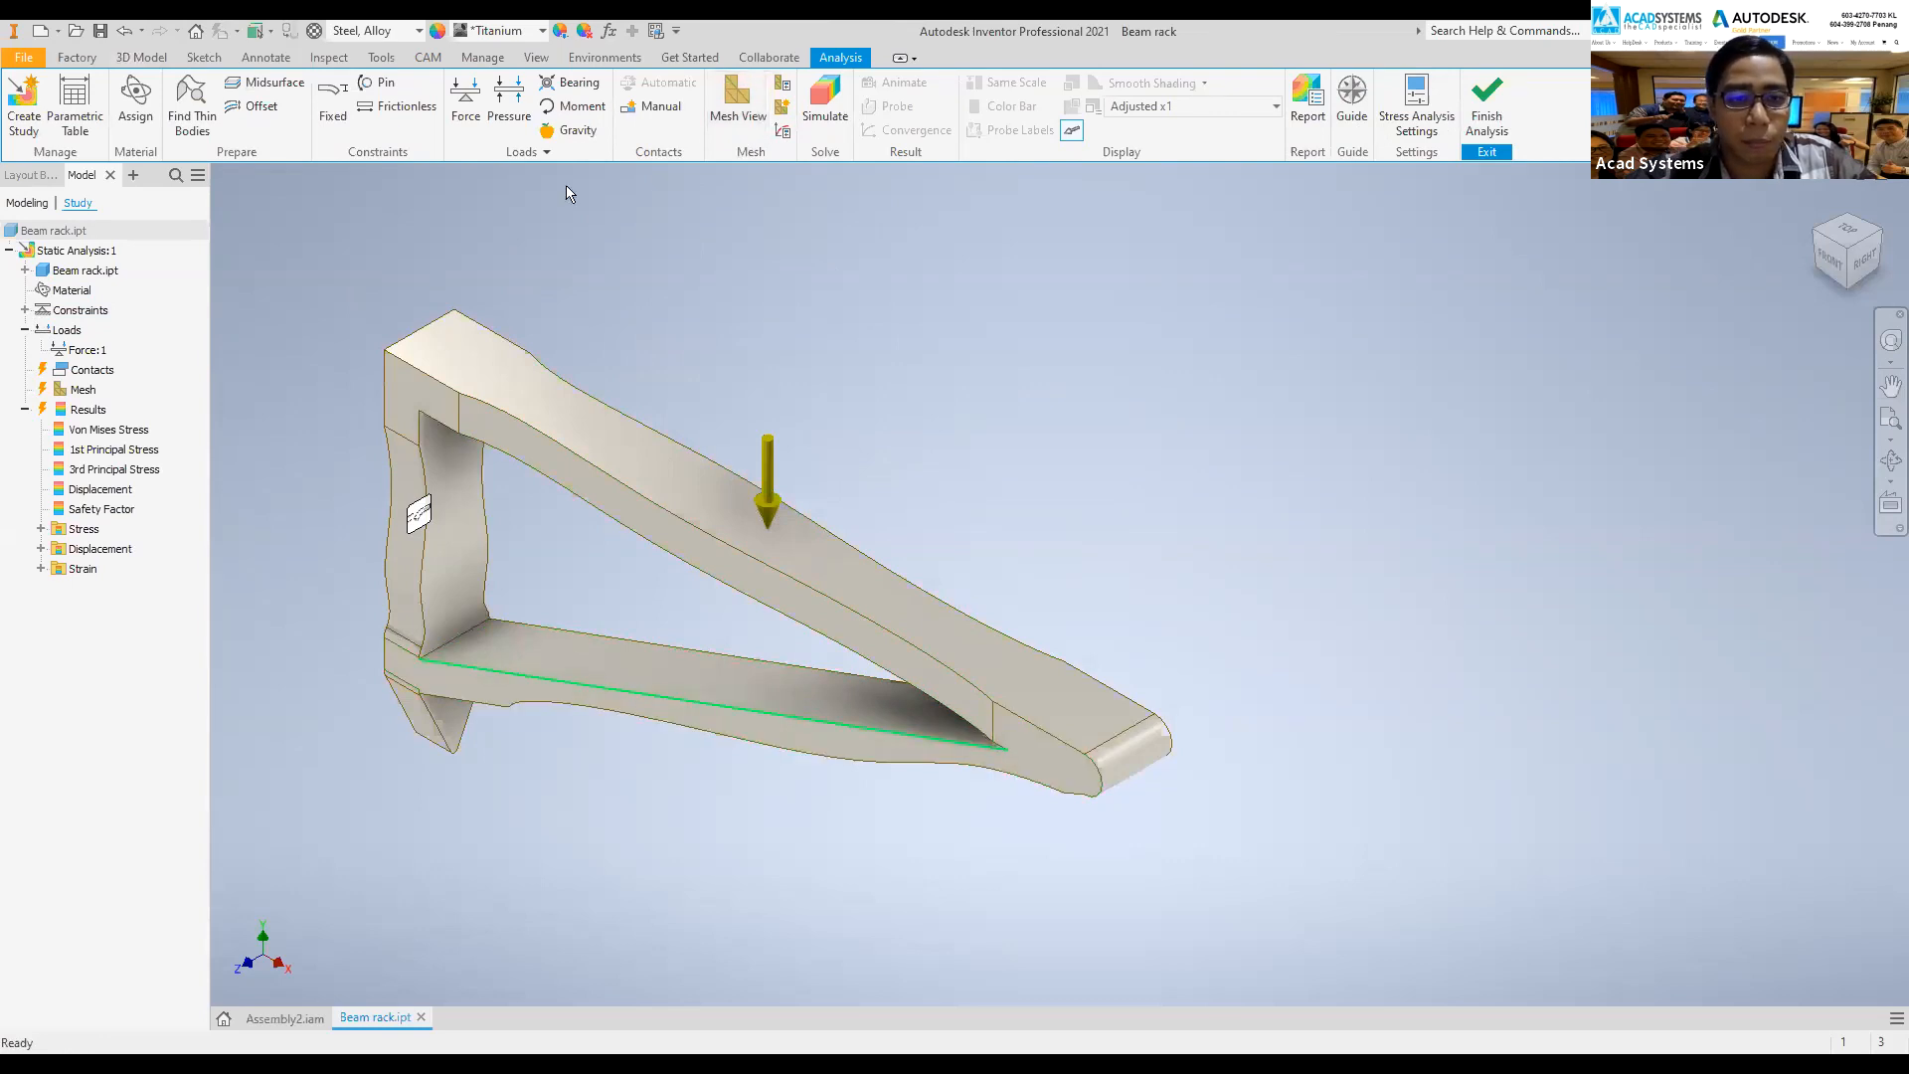
{"action": "left_click", "coordinate": [745, 112]}
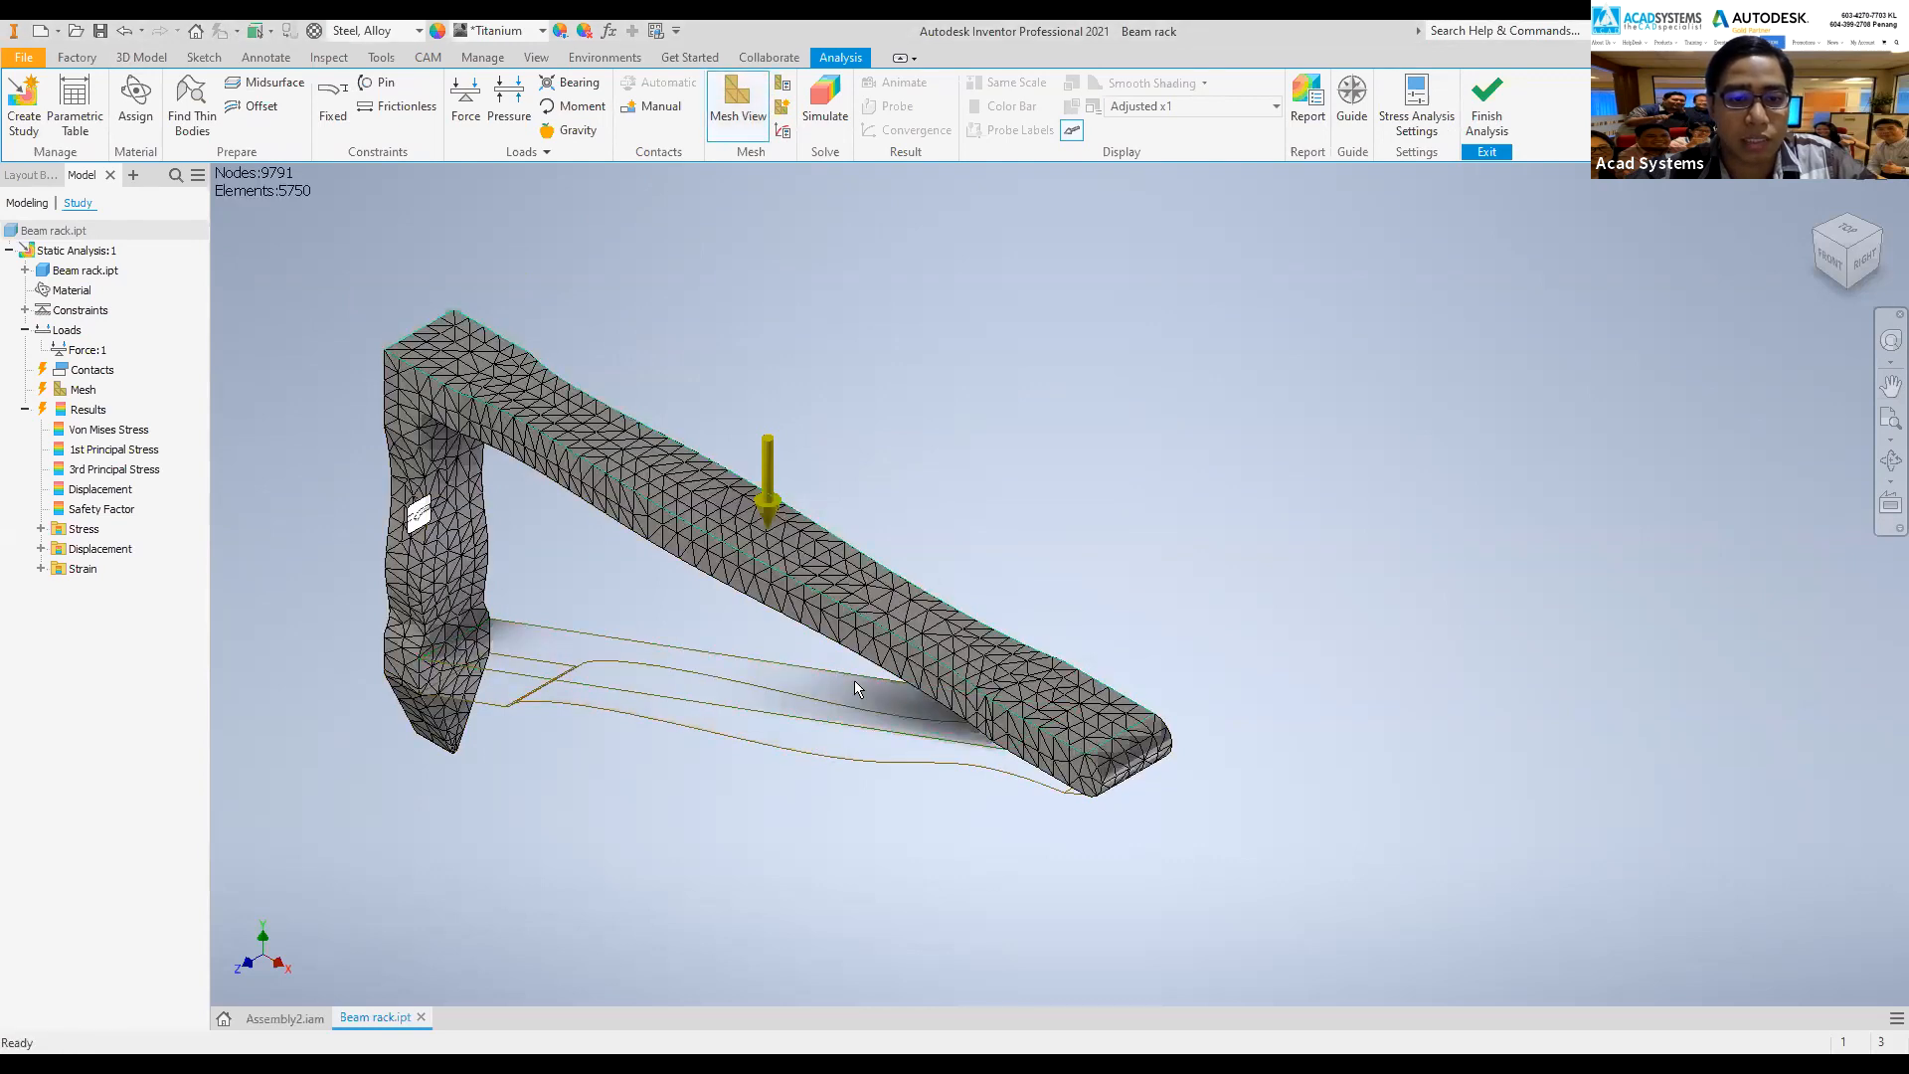
{"action": "left_click", "coordinate": [745, 112]}
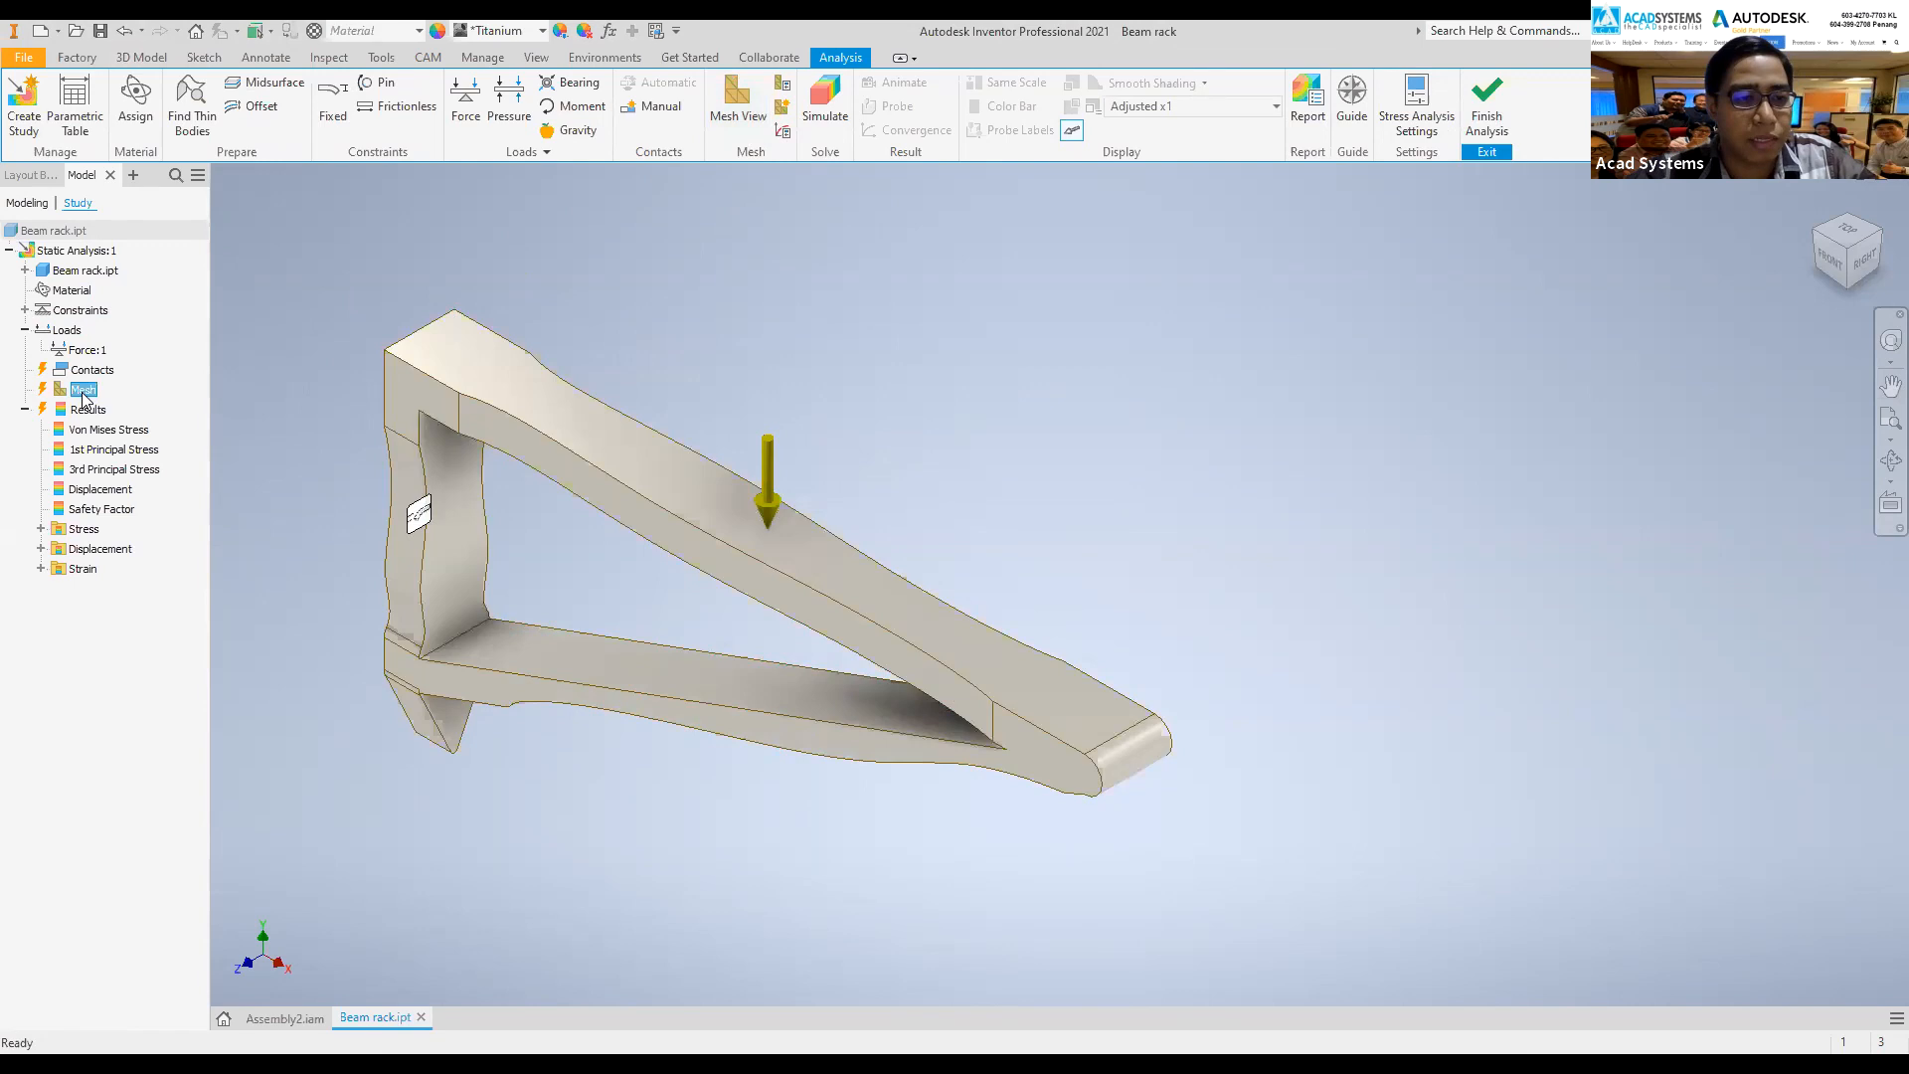
{"action": "right_click", "coordinate": [83, 394]}
{"action": "left_click", "coordinate": [133, 485]}
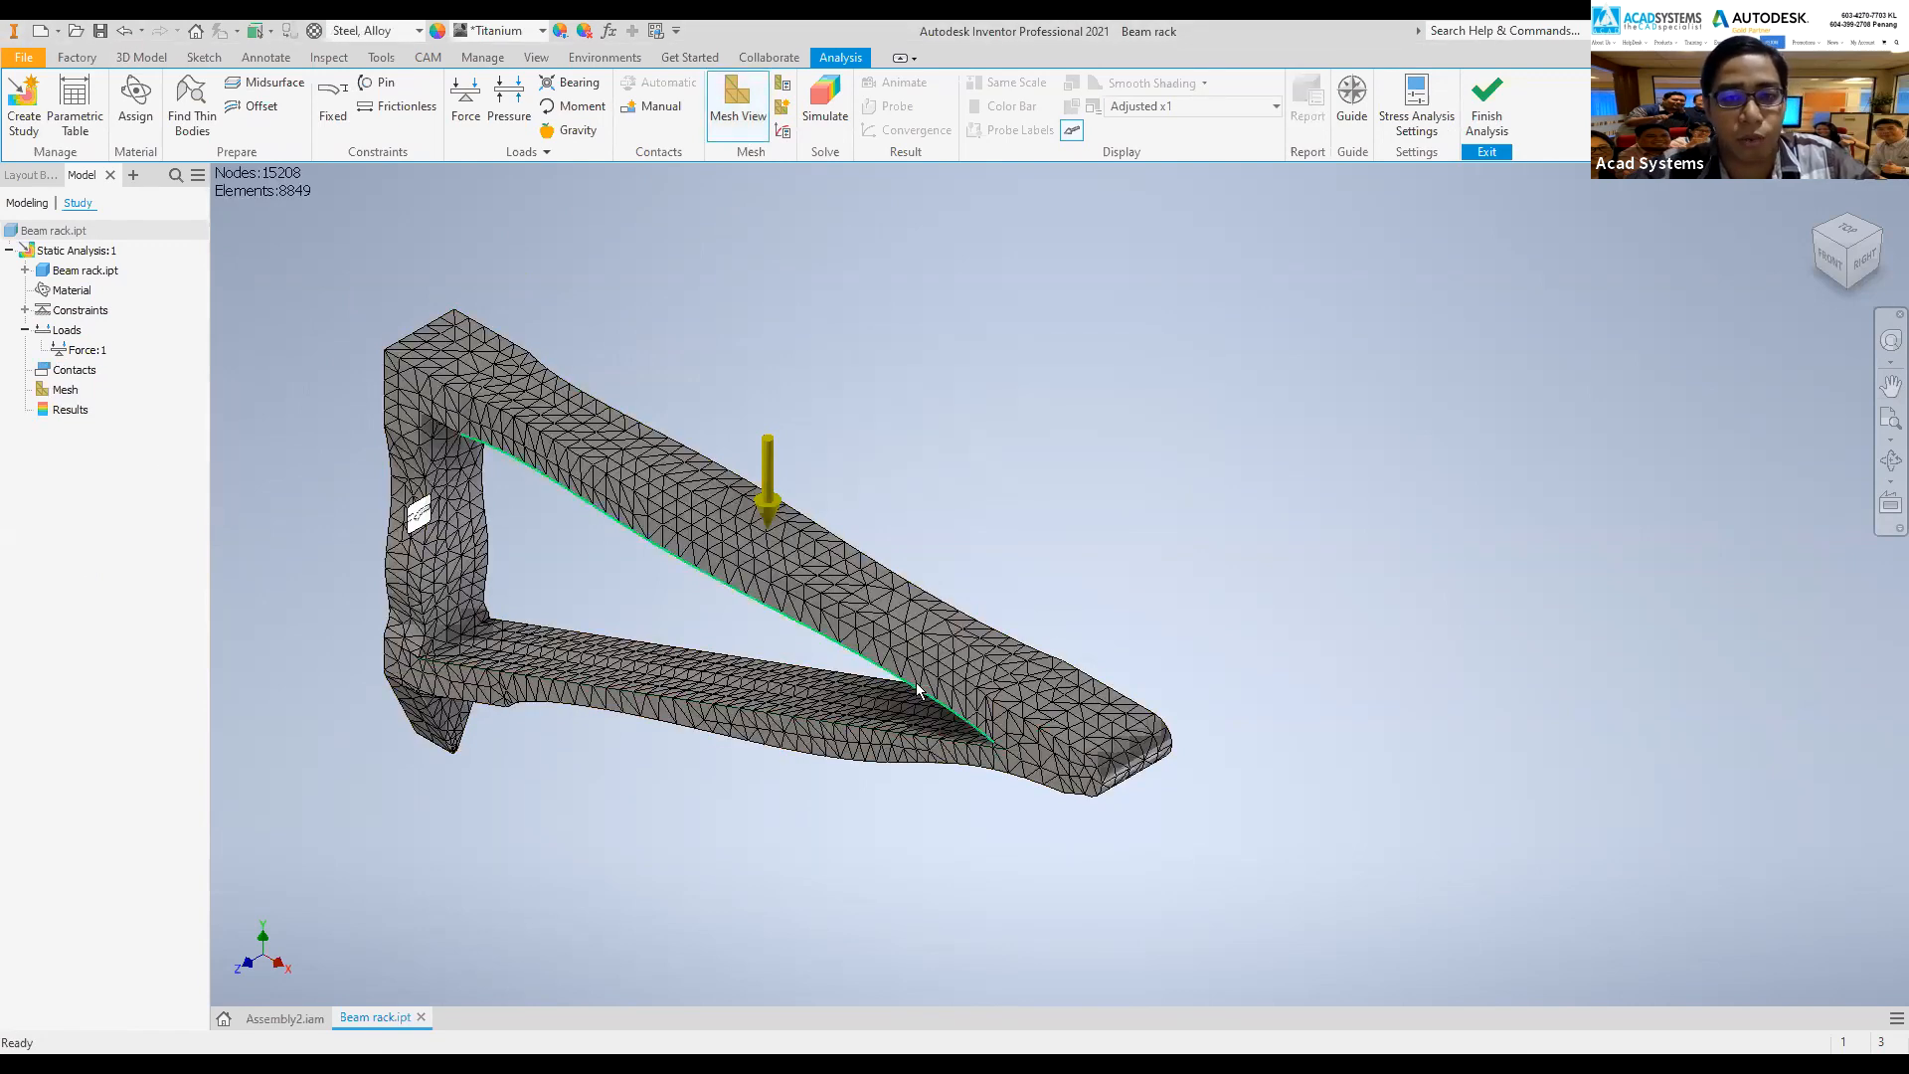
- Run the simulation on the braced rack and display its Displacement result
{"action": "left_click", "coordinate": [825, 98]}
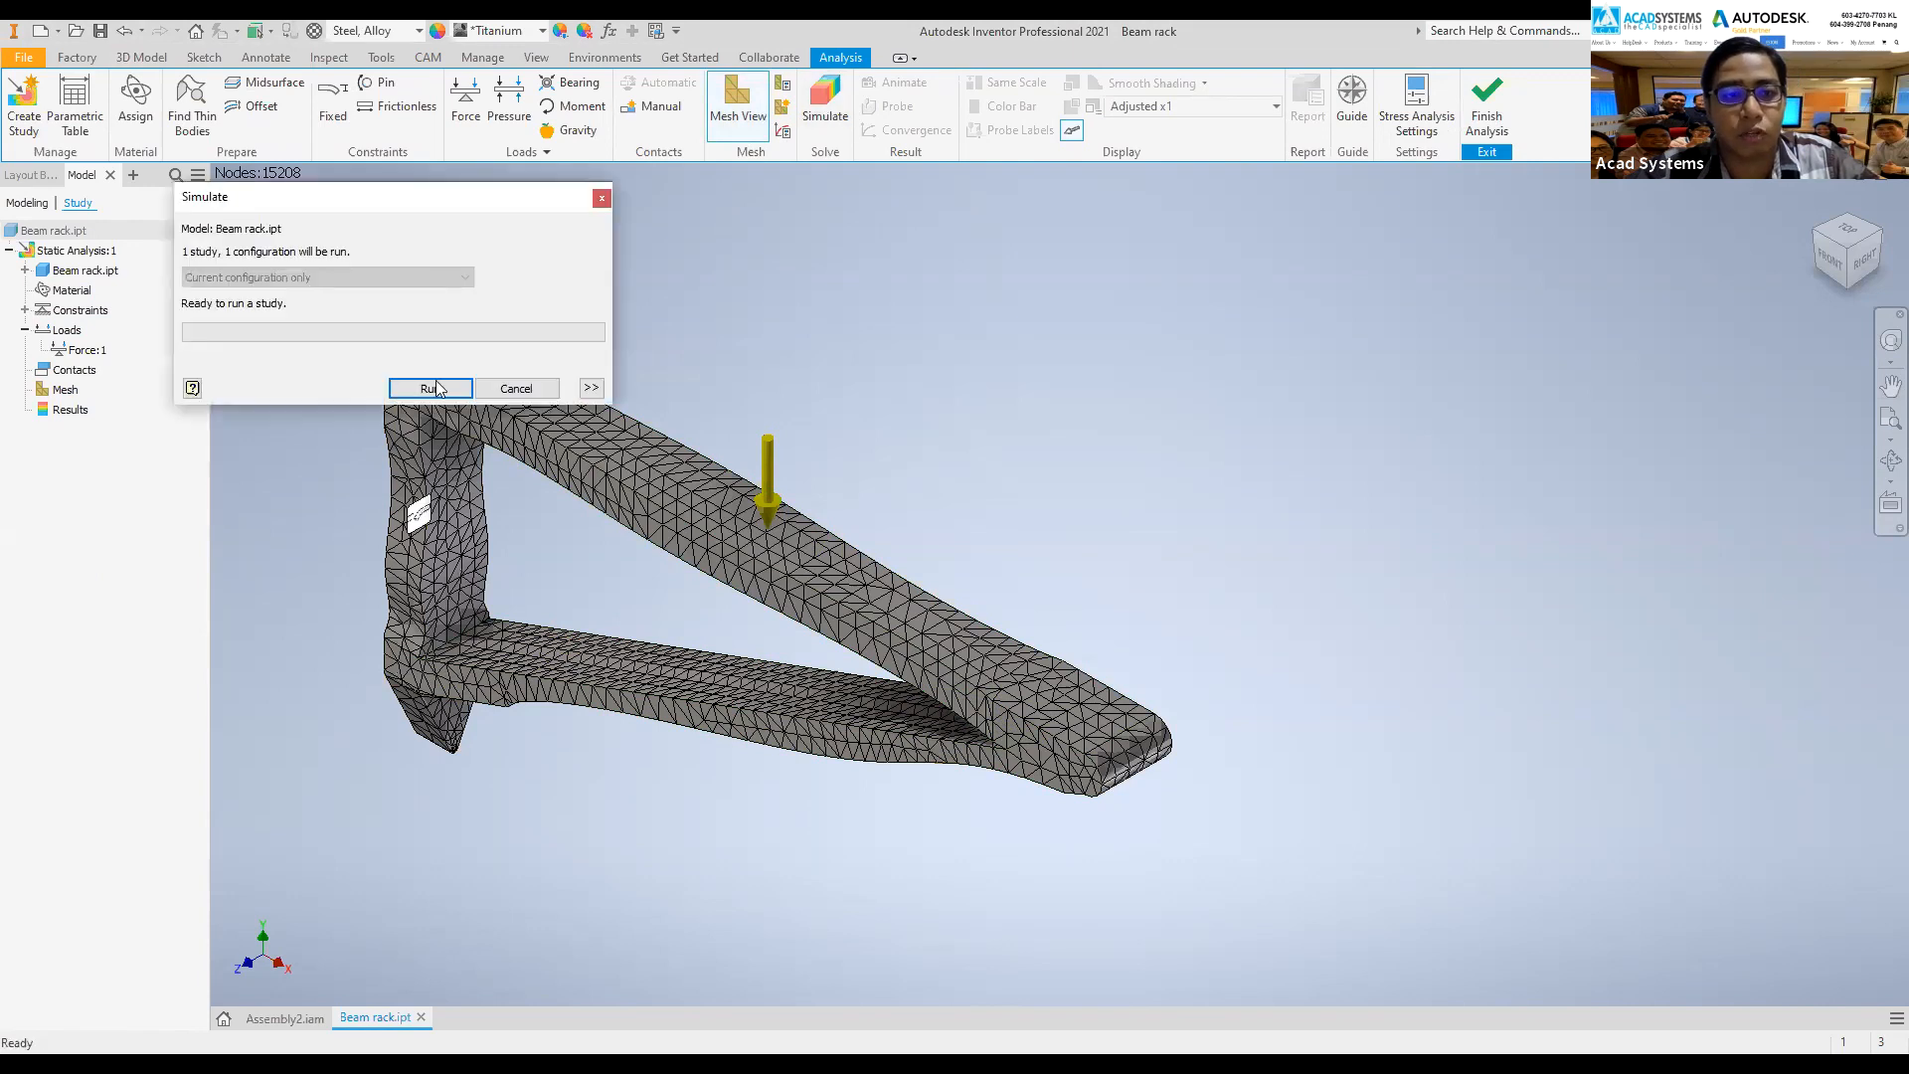
{"action": "key", "text": "Return"}
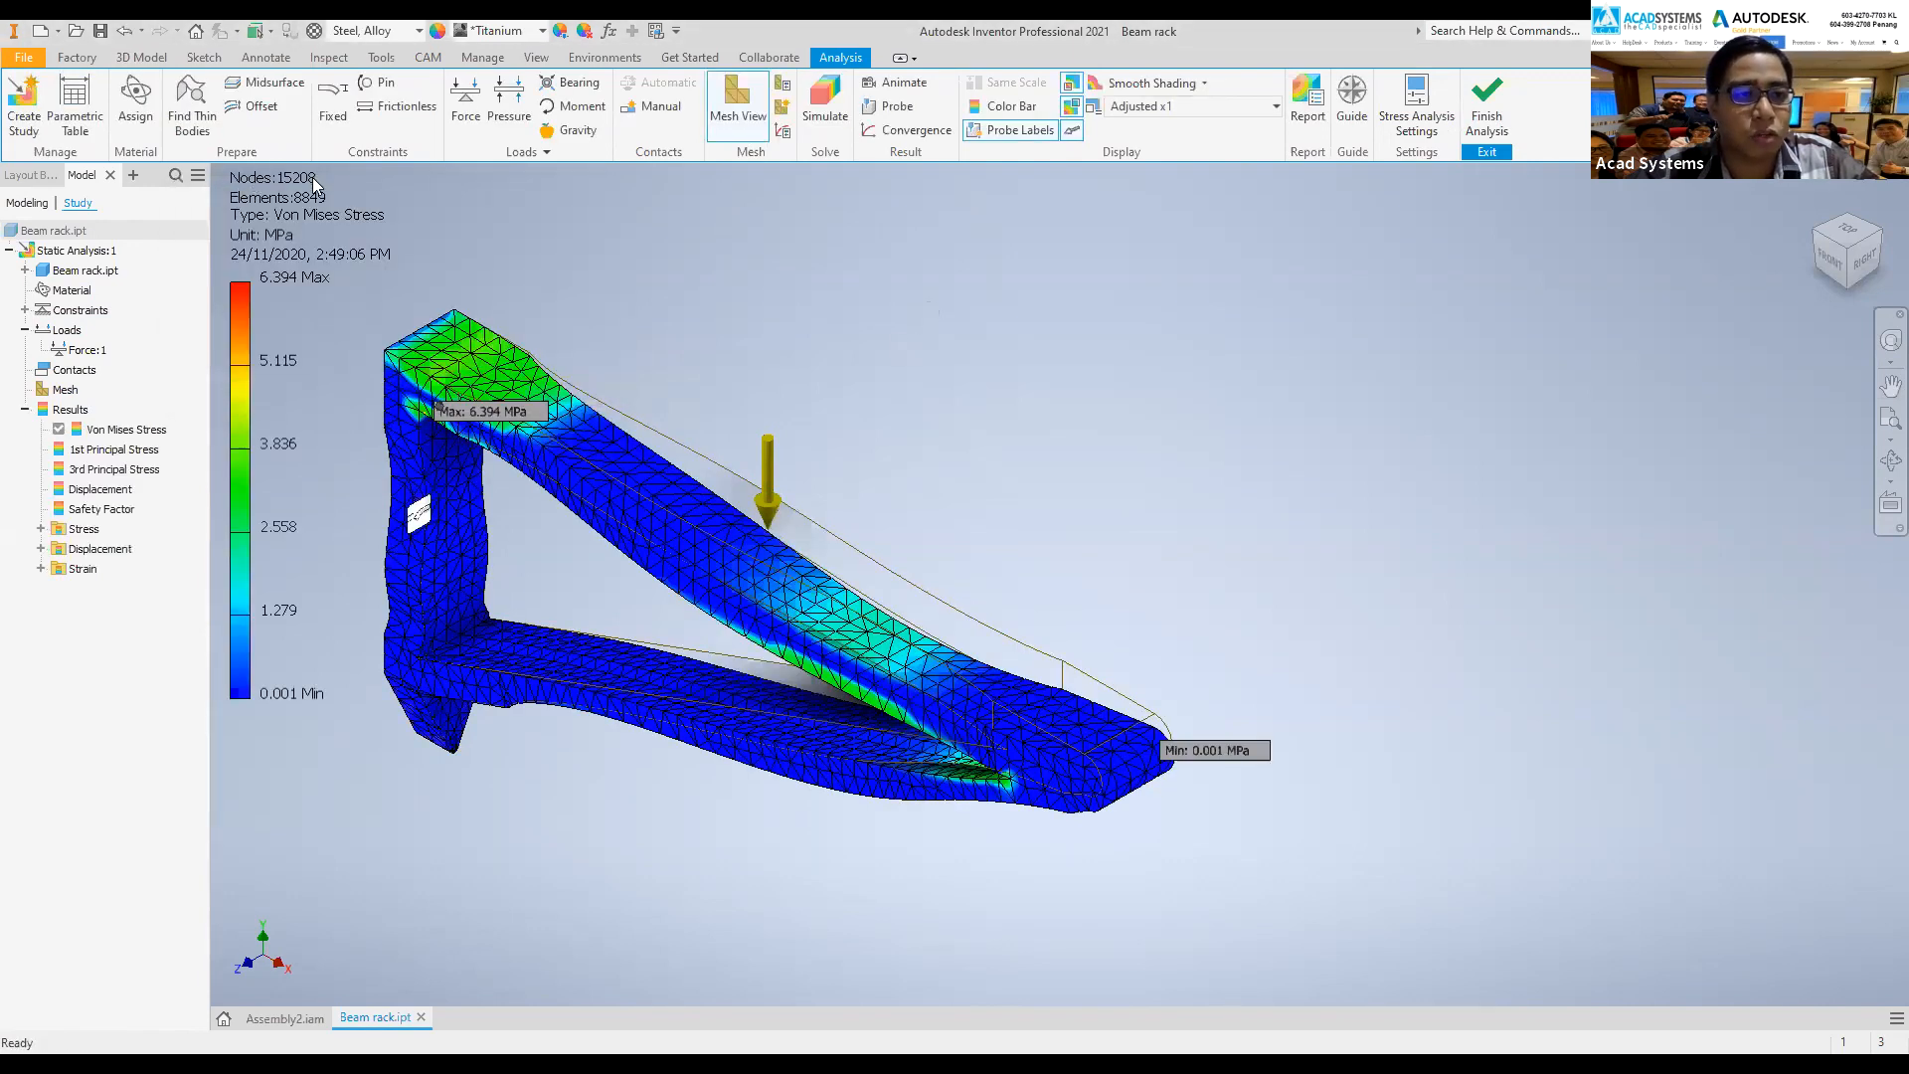
{"action": "middle_click_drag", "start_coordinate": [768, 347], "coordinate": [994, 346]}
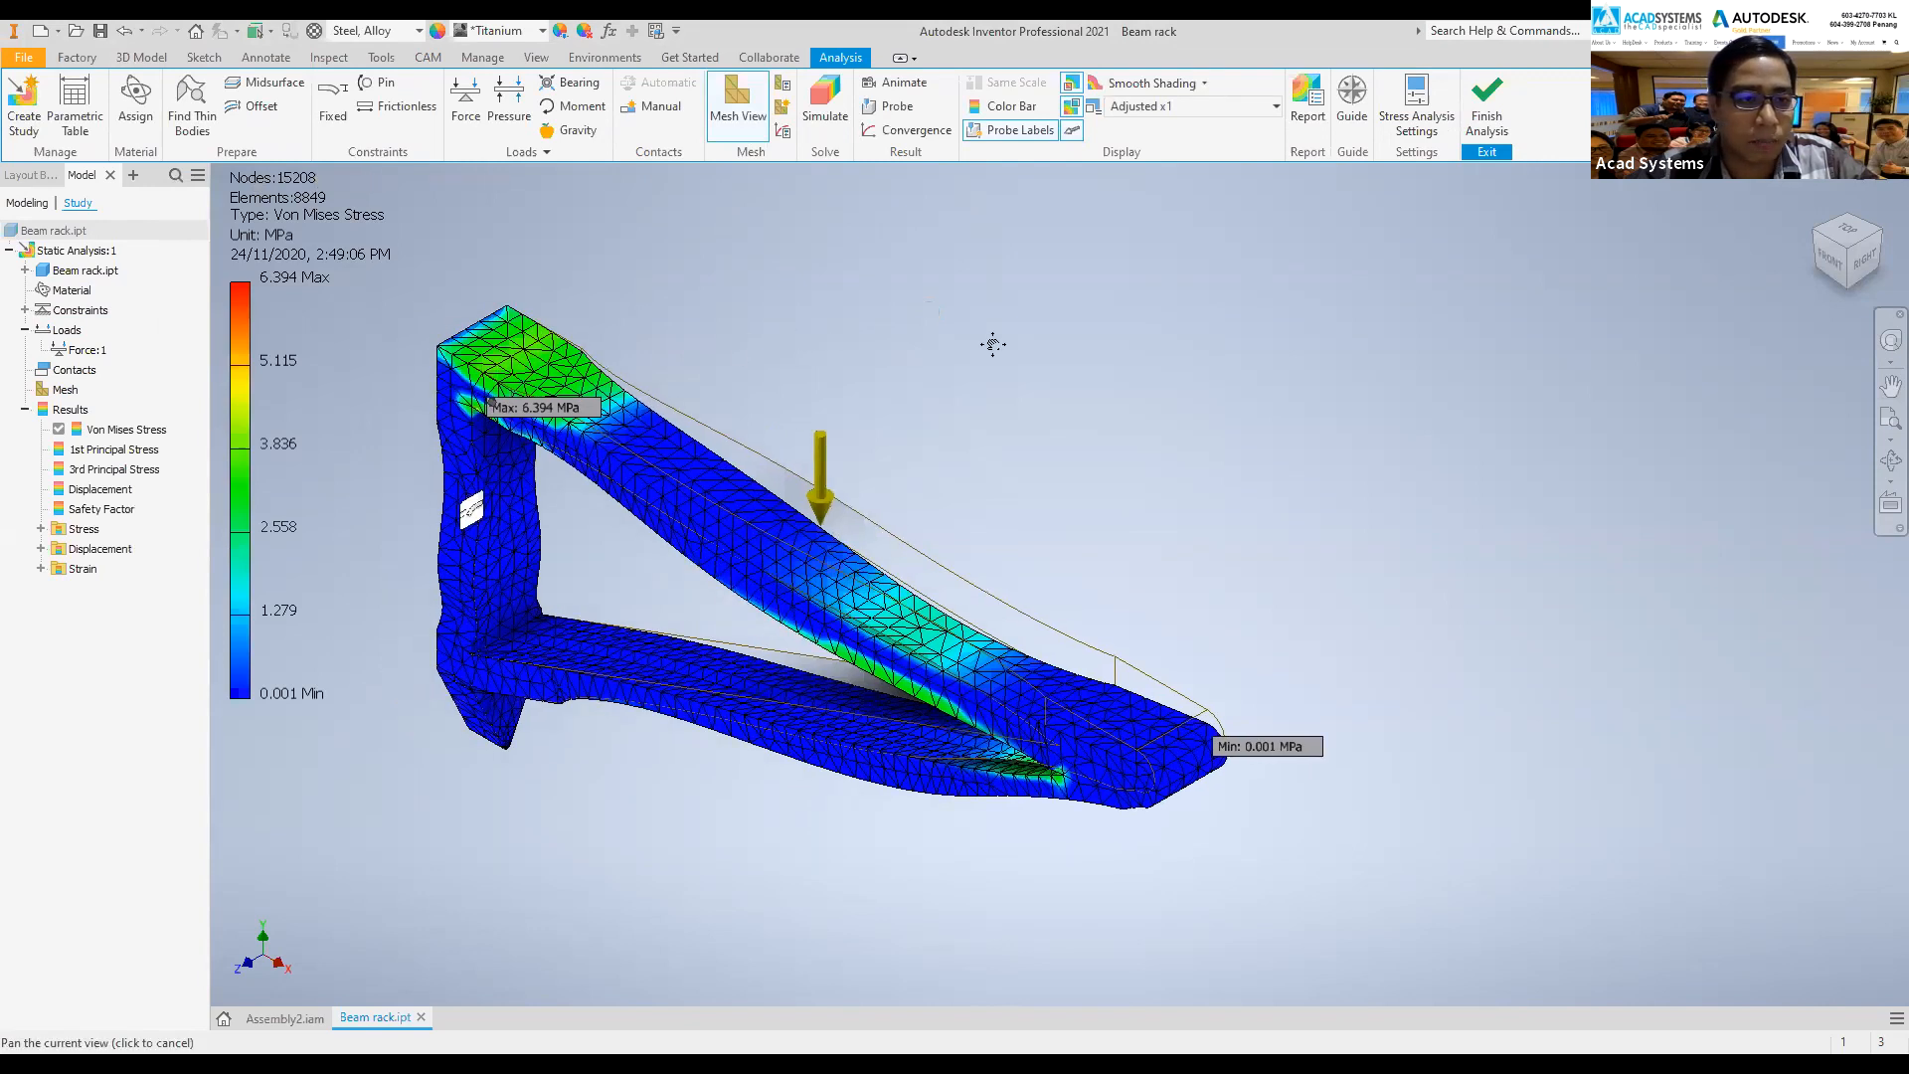
{"action": "middle_click_drag", "start_coordinate": [817, 382], "coordinate": [769, 358]}
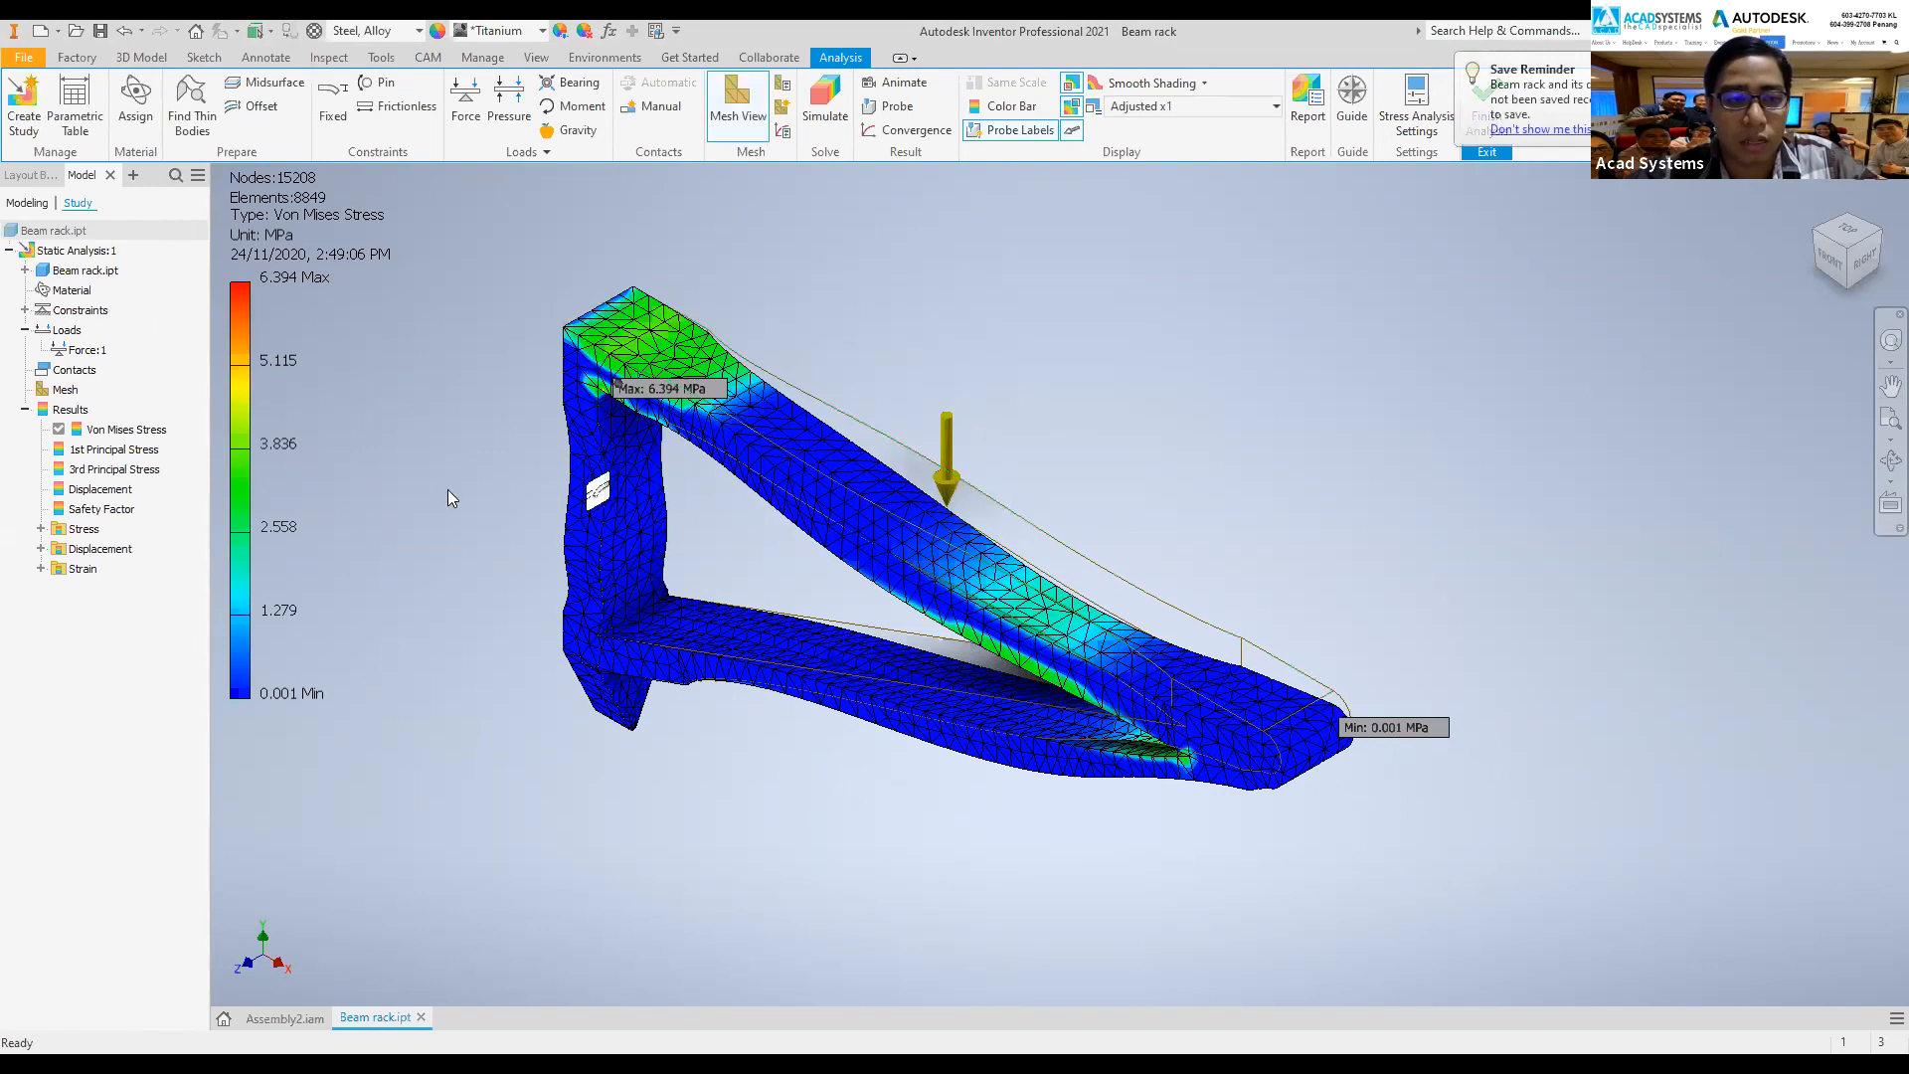
{"action": "double_click", "coordinate": [100, 490]}
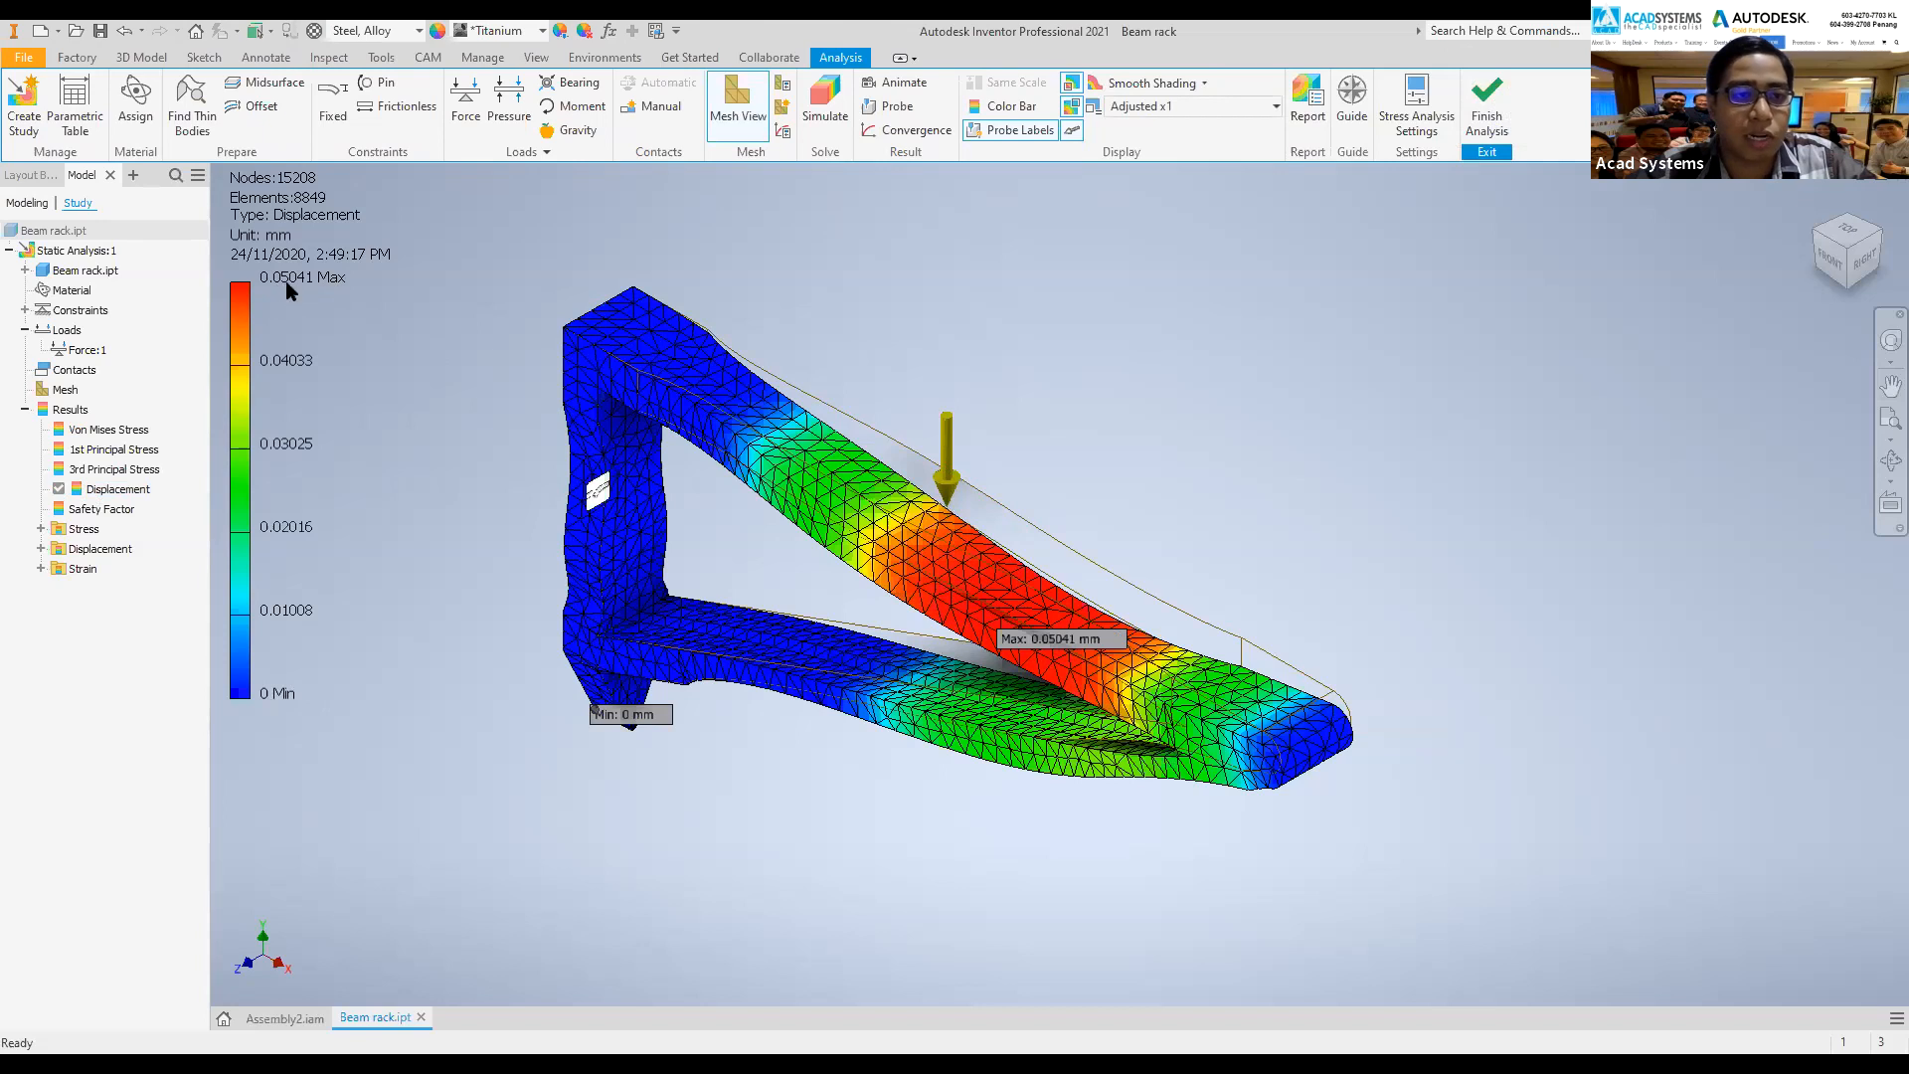
- Display the displacement at Actual scale and examine the braced rack's deformation from the front and at an angle
{"action": "left_click", "coordinate": [1245, 107]}
{"action": "left_click", "coordinate": [1188, 149]}
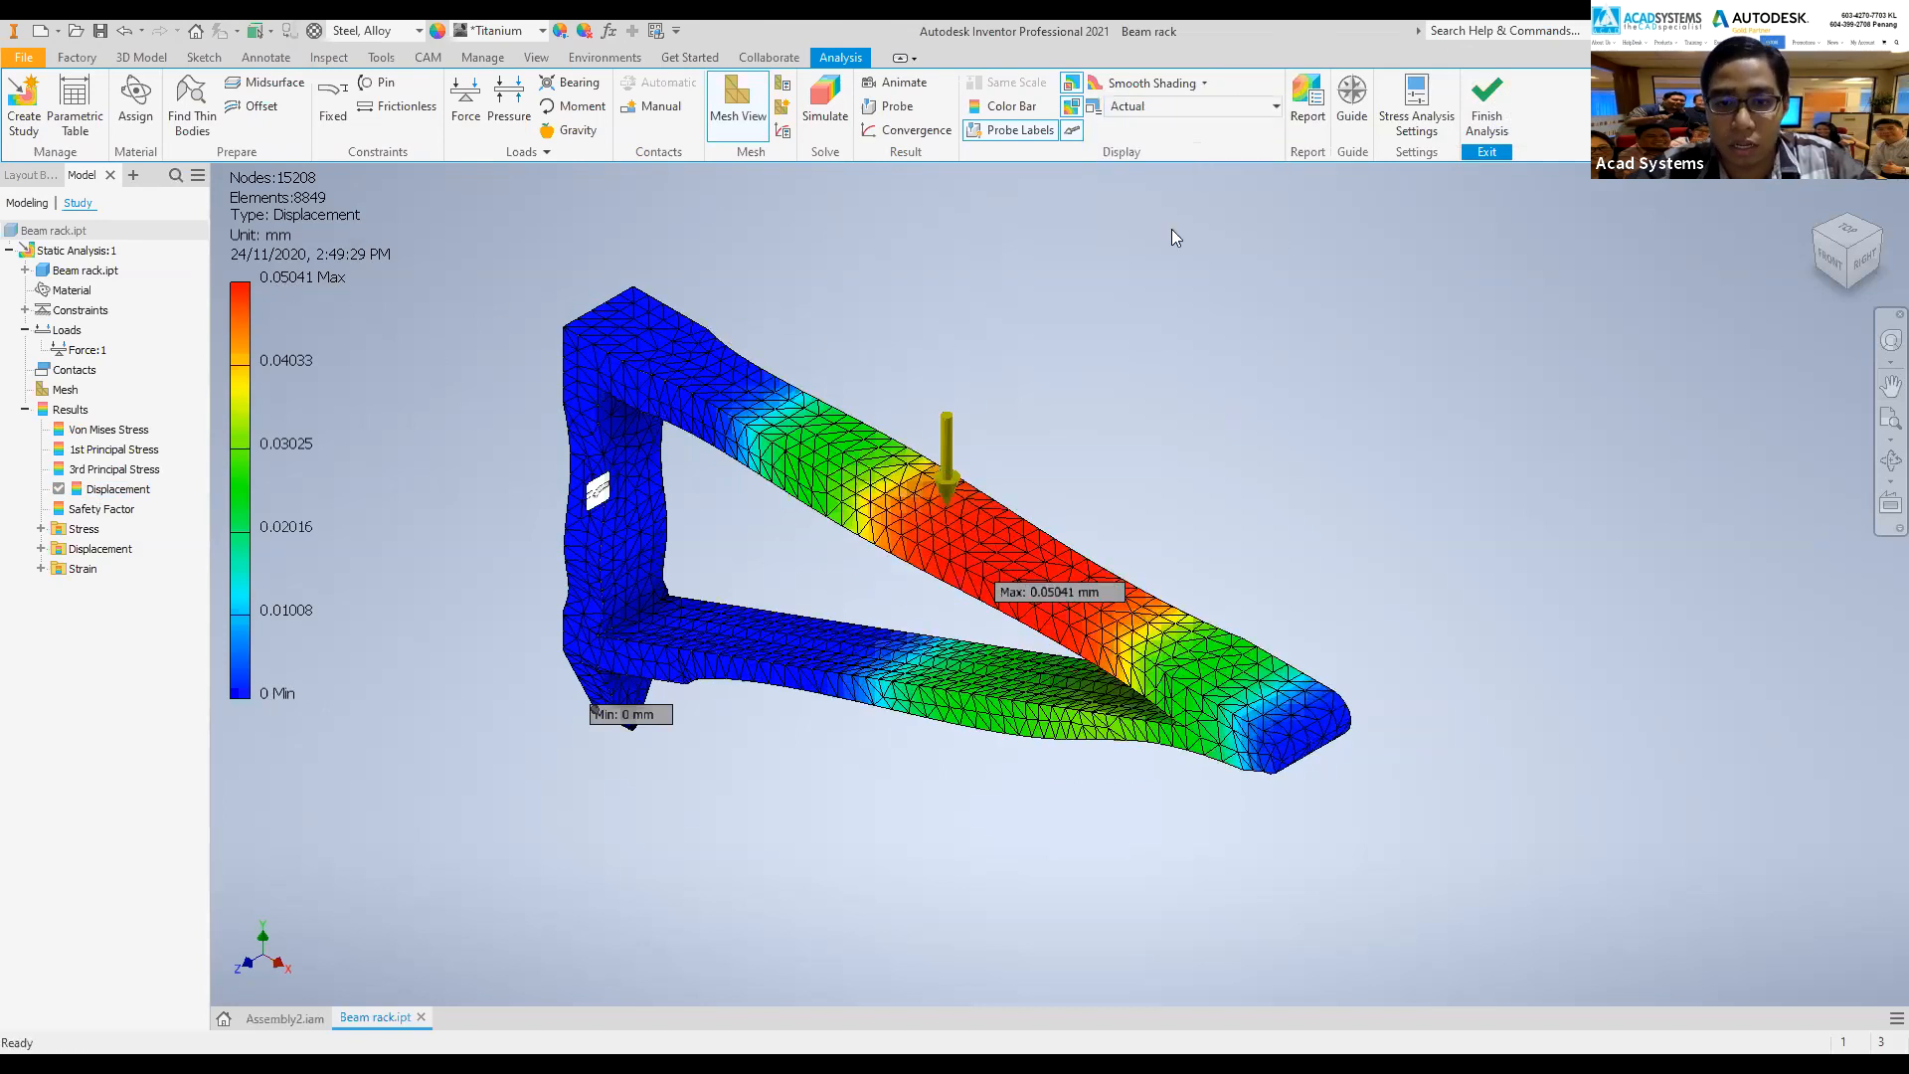
{"action": "left_click", "coordinate": [1830, 259]}
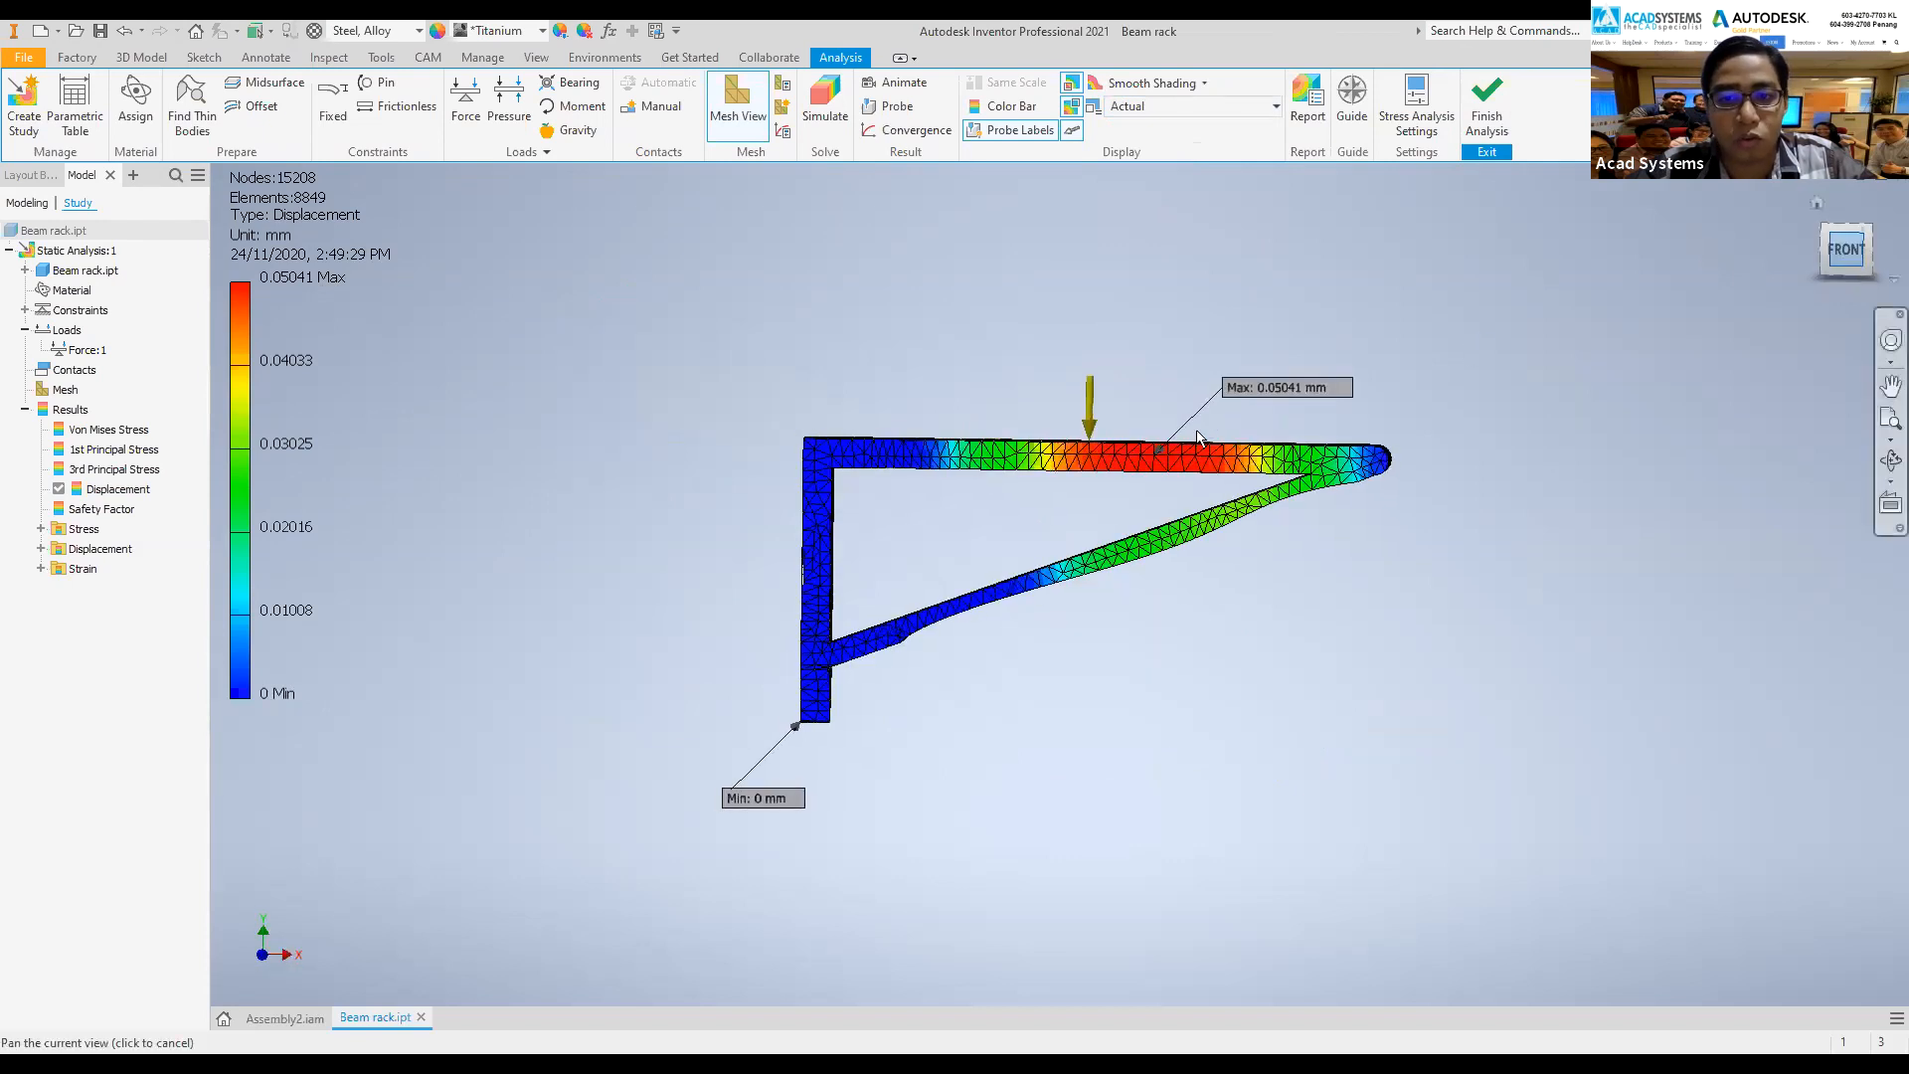
{"action": "scroll", "coordinate": [1733, 253], "scroll_direction": "down", "scroll_amount": 4}
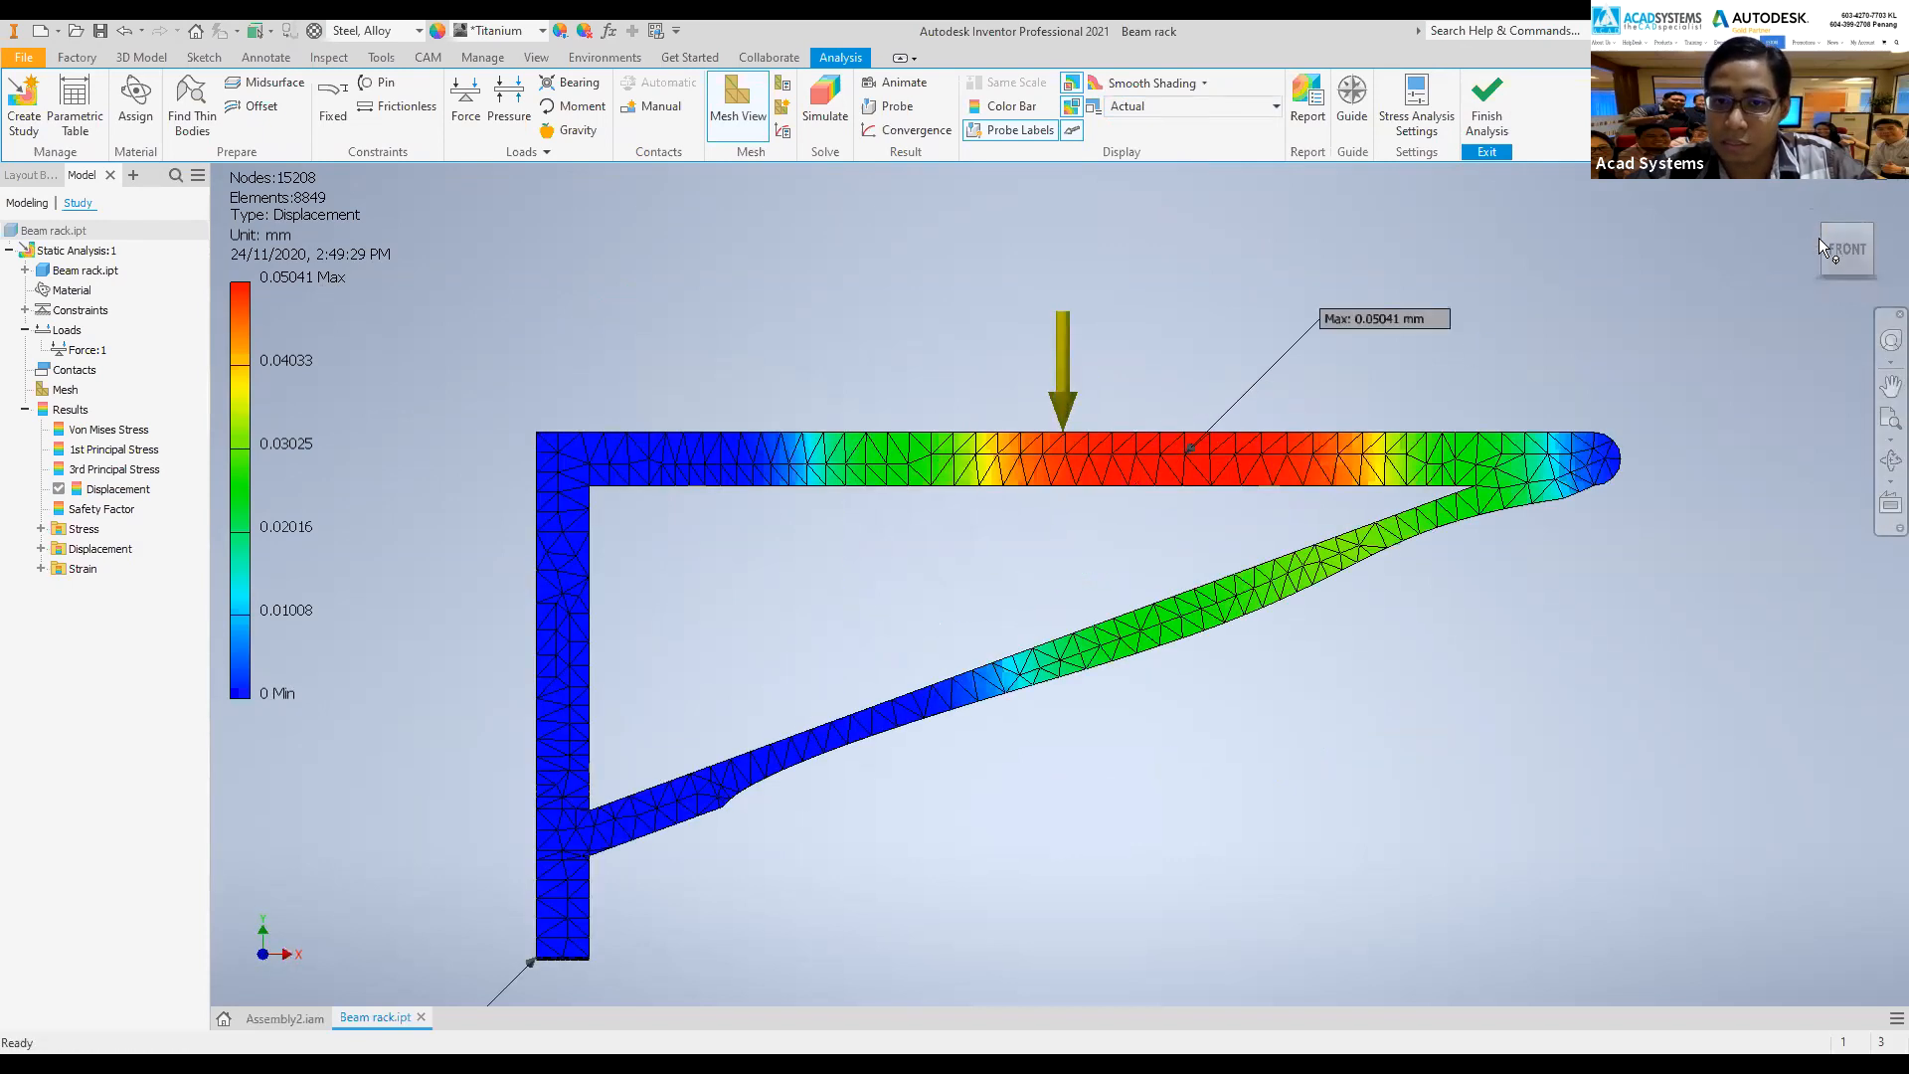
{"action": "scroll", "coordinate": [999, 295], "scroll_direction": "down", "scroll_amount": 4}
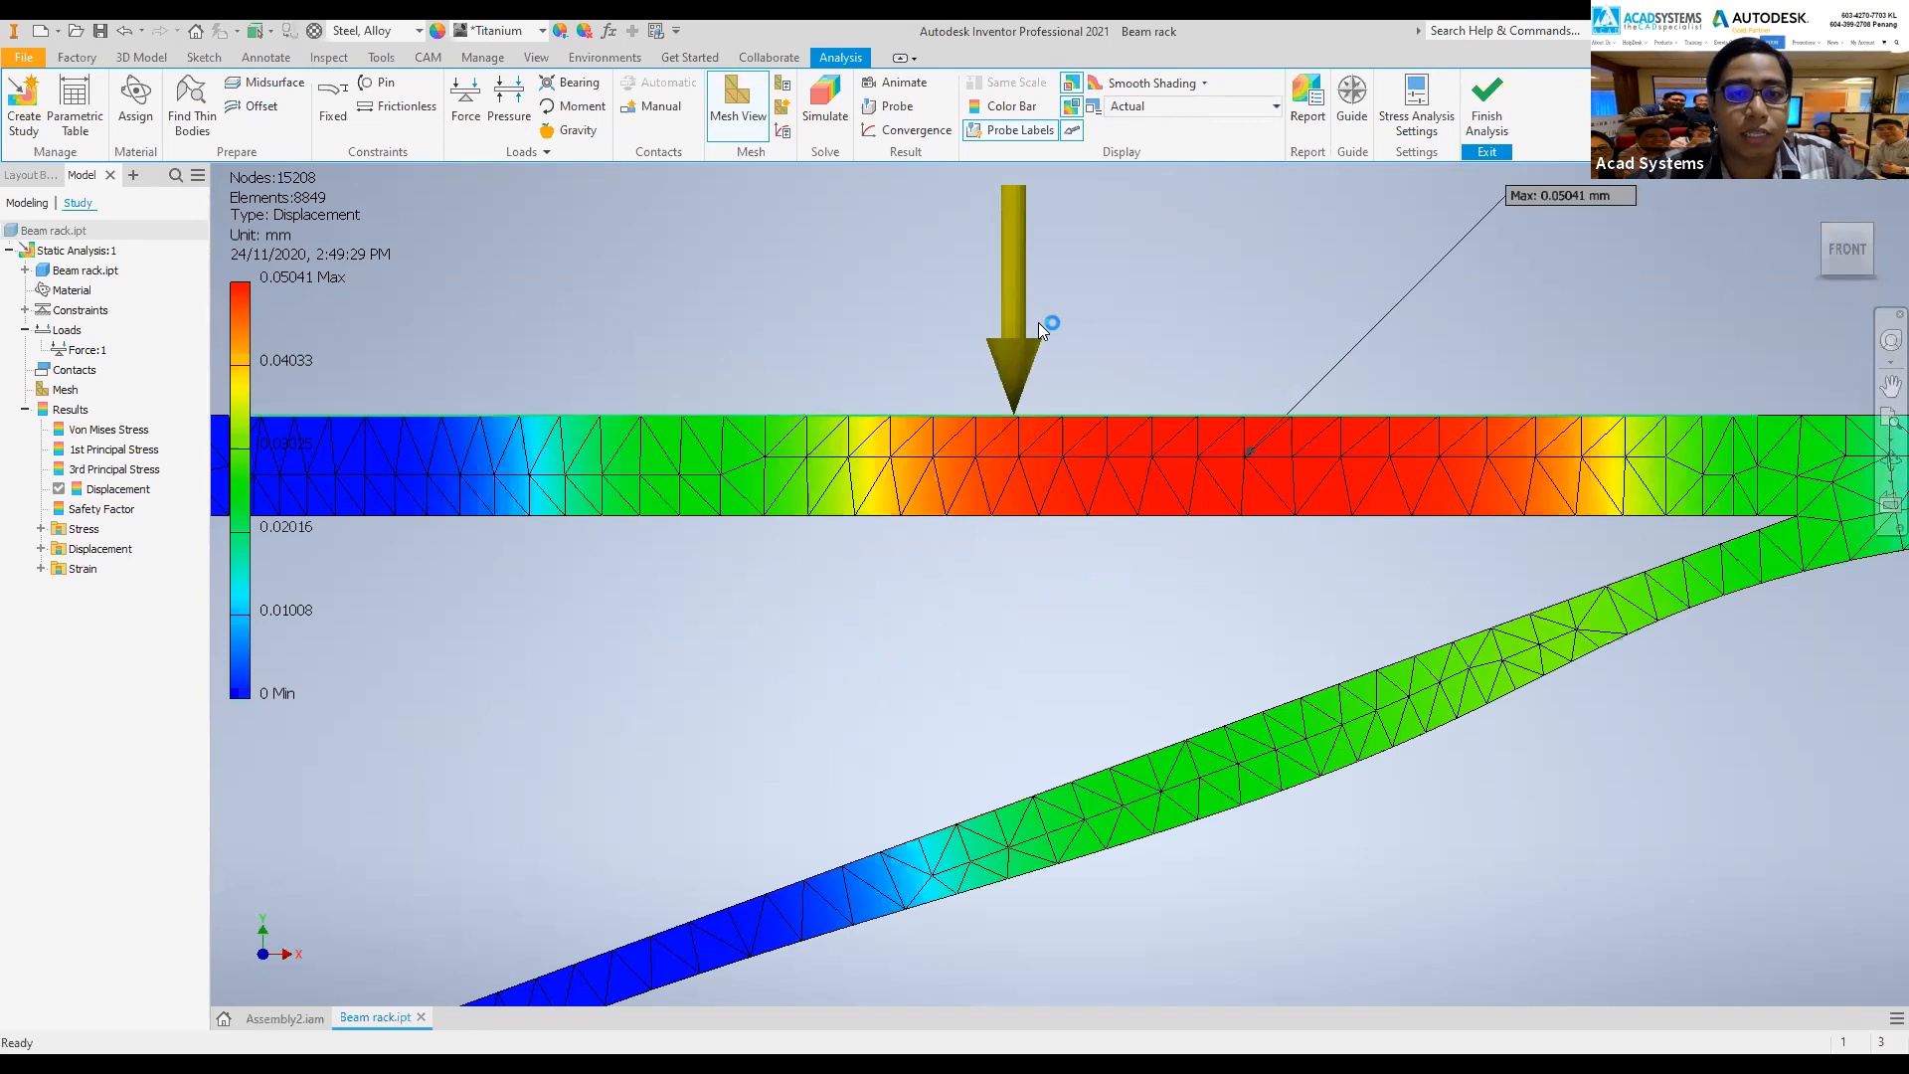
{"action": "middle_click_drag", "start_coordinate": [929, 342], "coordinate": [941, 305], "text": "shift"}
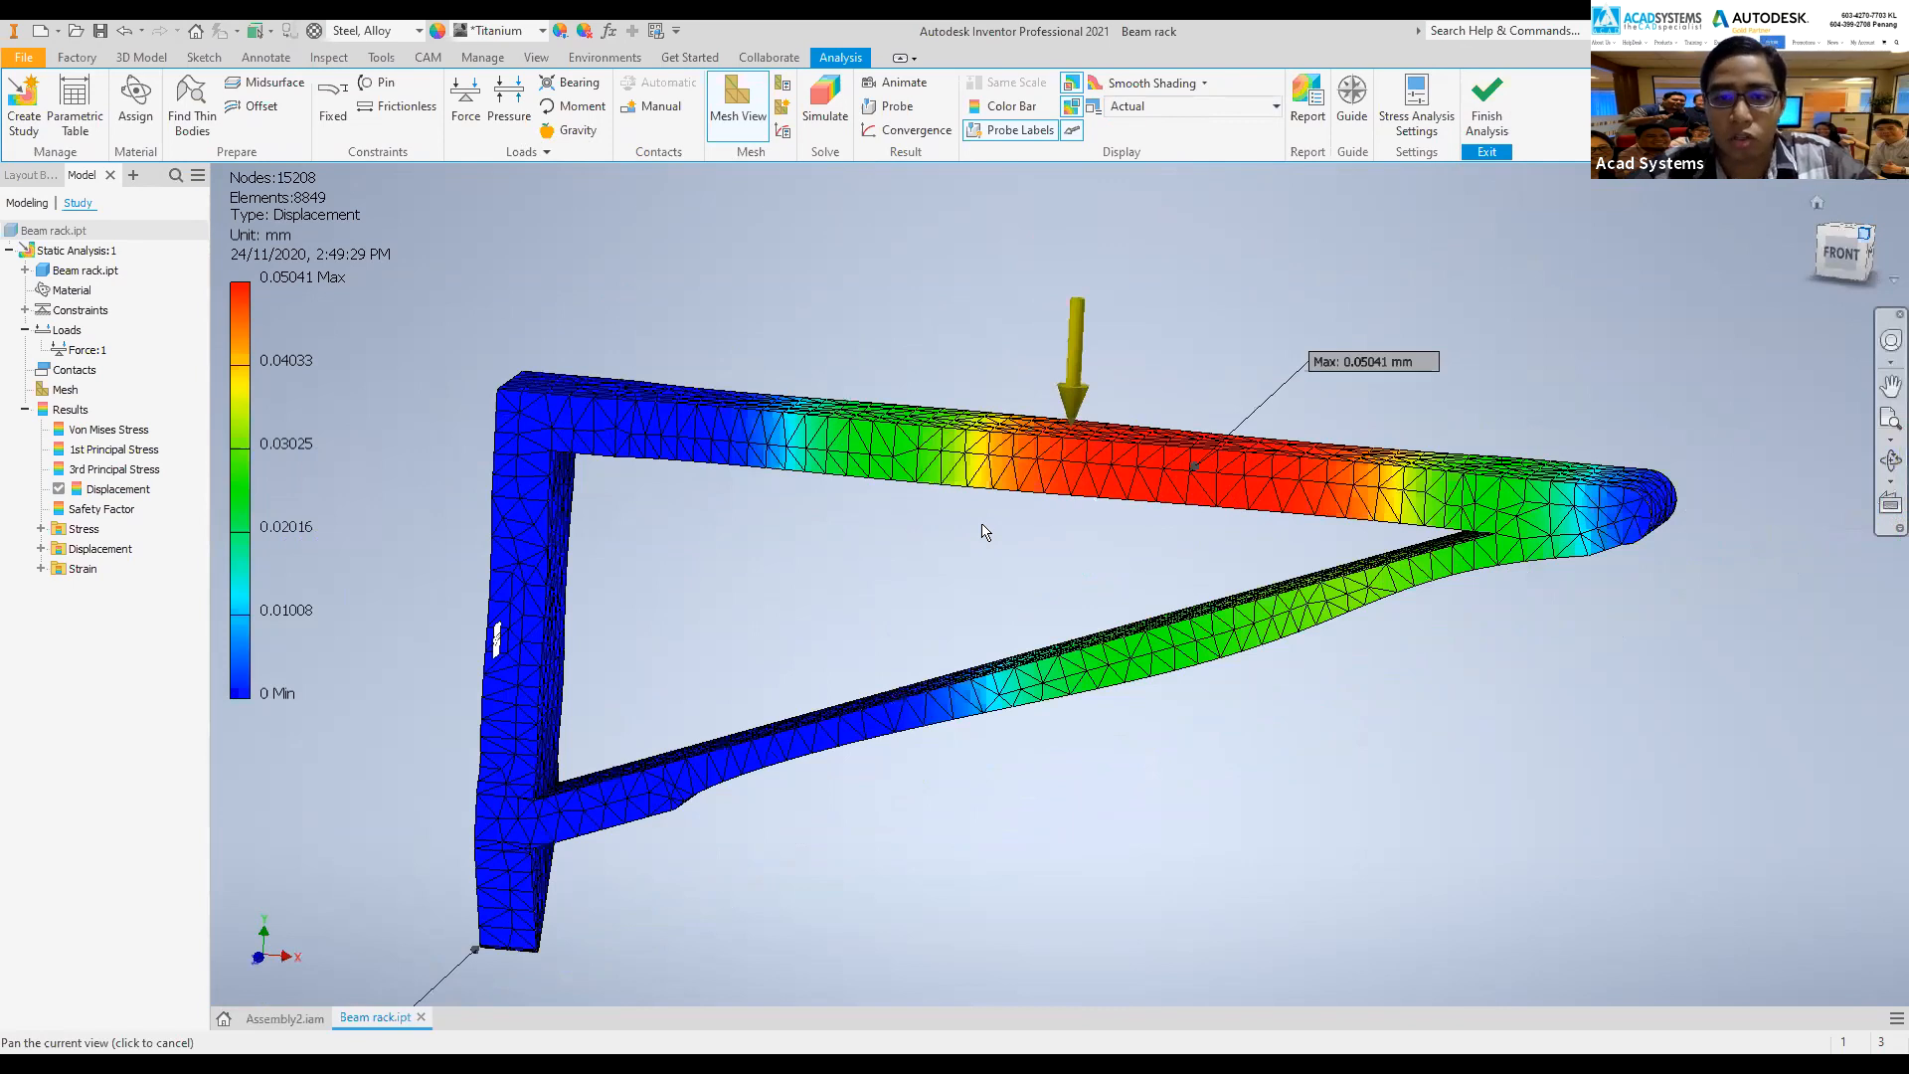
{"action": "key", "text": "F6"}
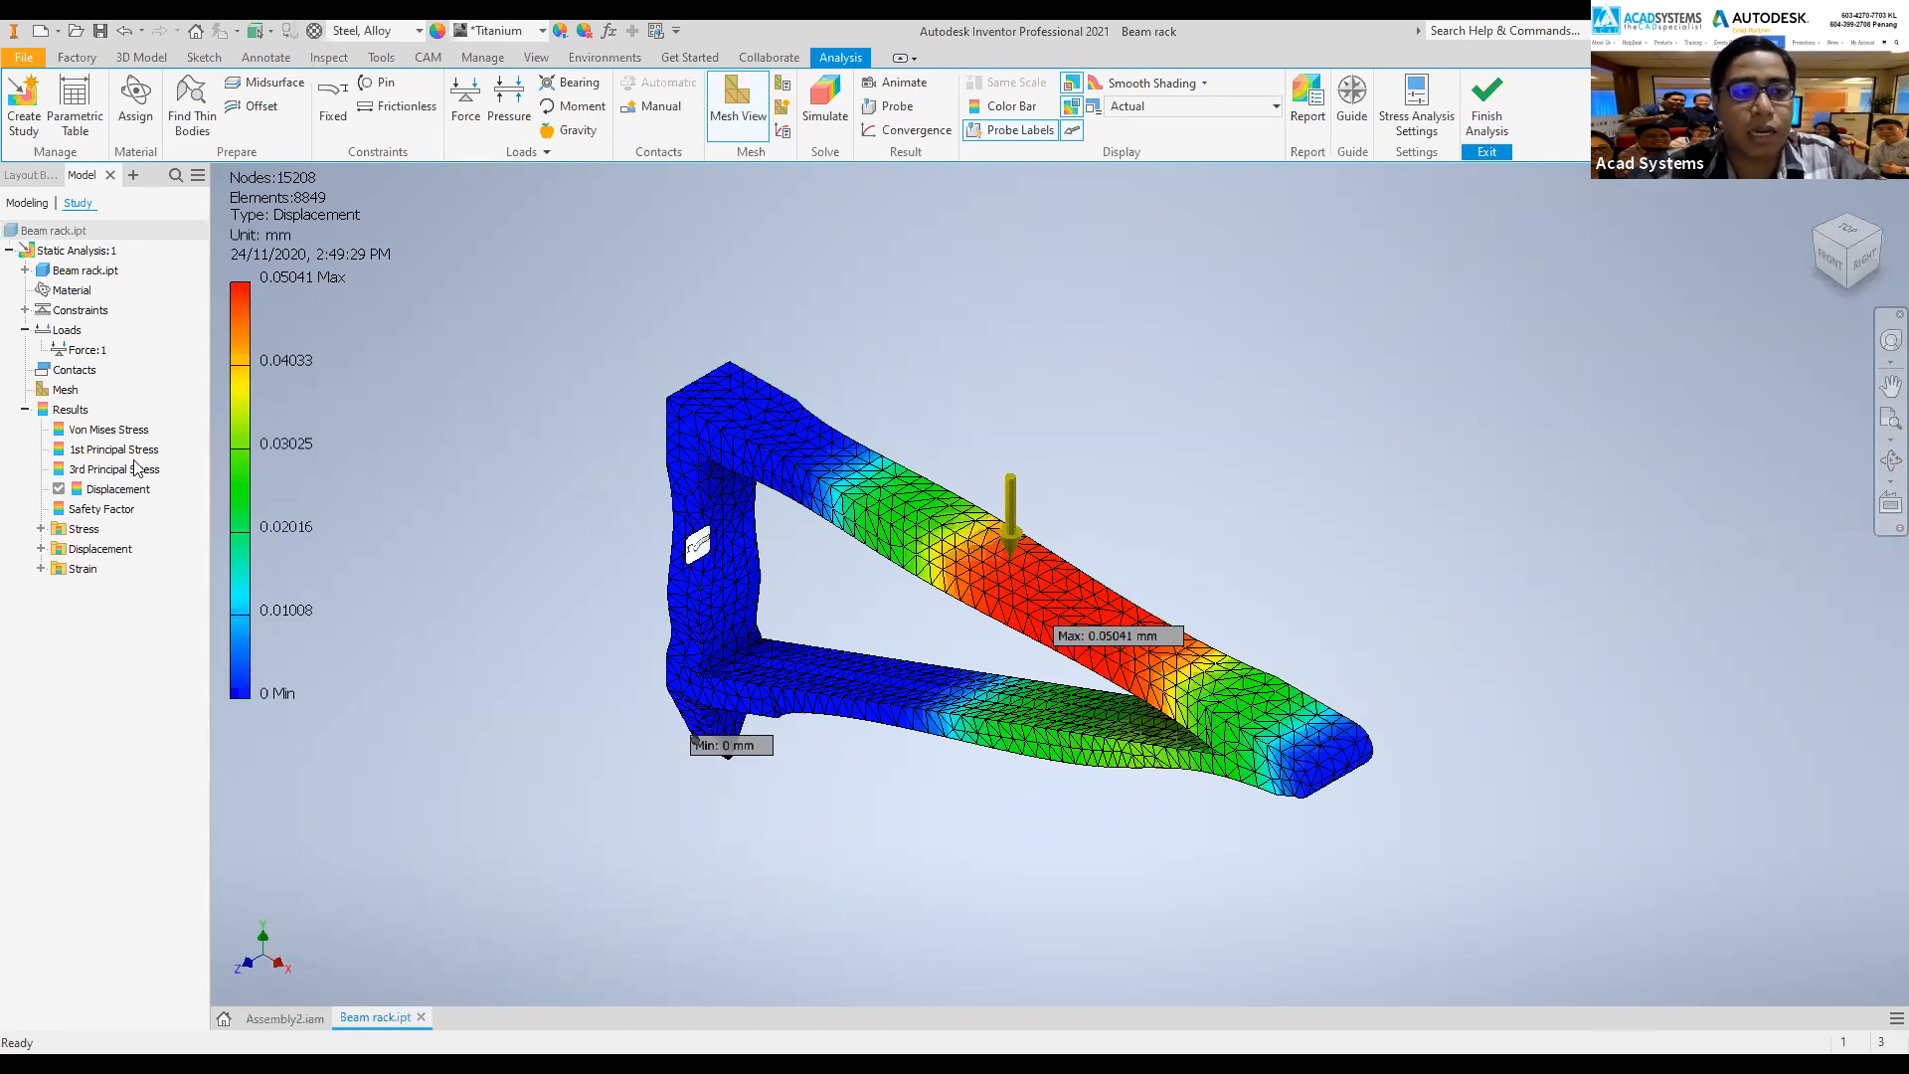
- Create a new Modal Analysis study for the rack with the number of modes set to 10
{"action": "left_click", "coordinate": [9, 251]}
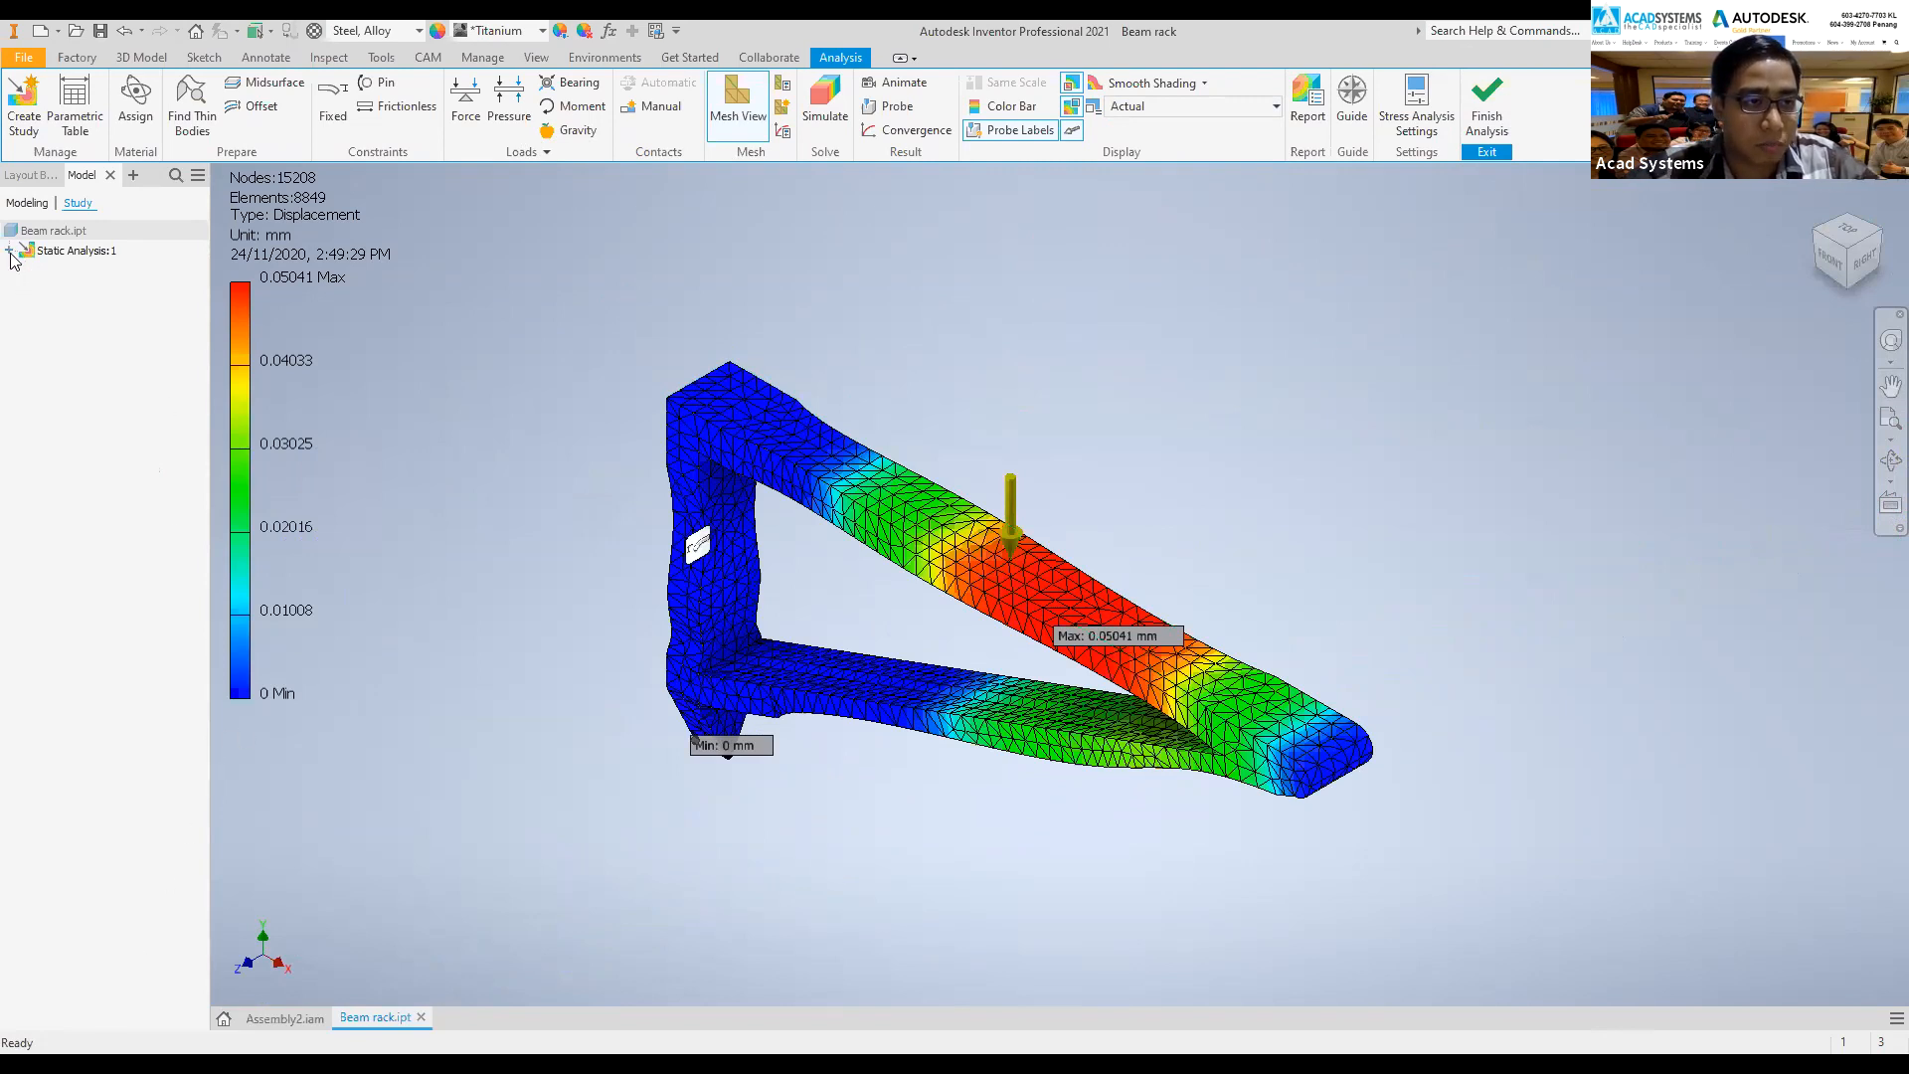
{"action": "left_click", "coordinate": [25, 112]}
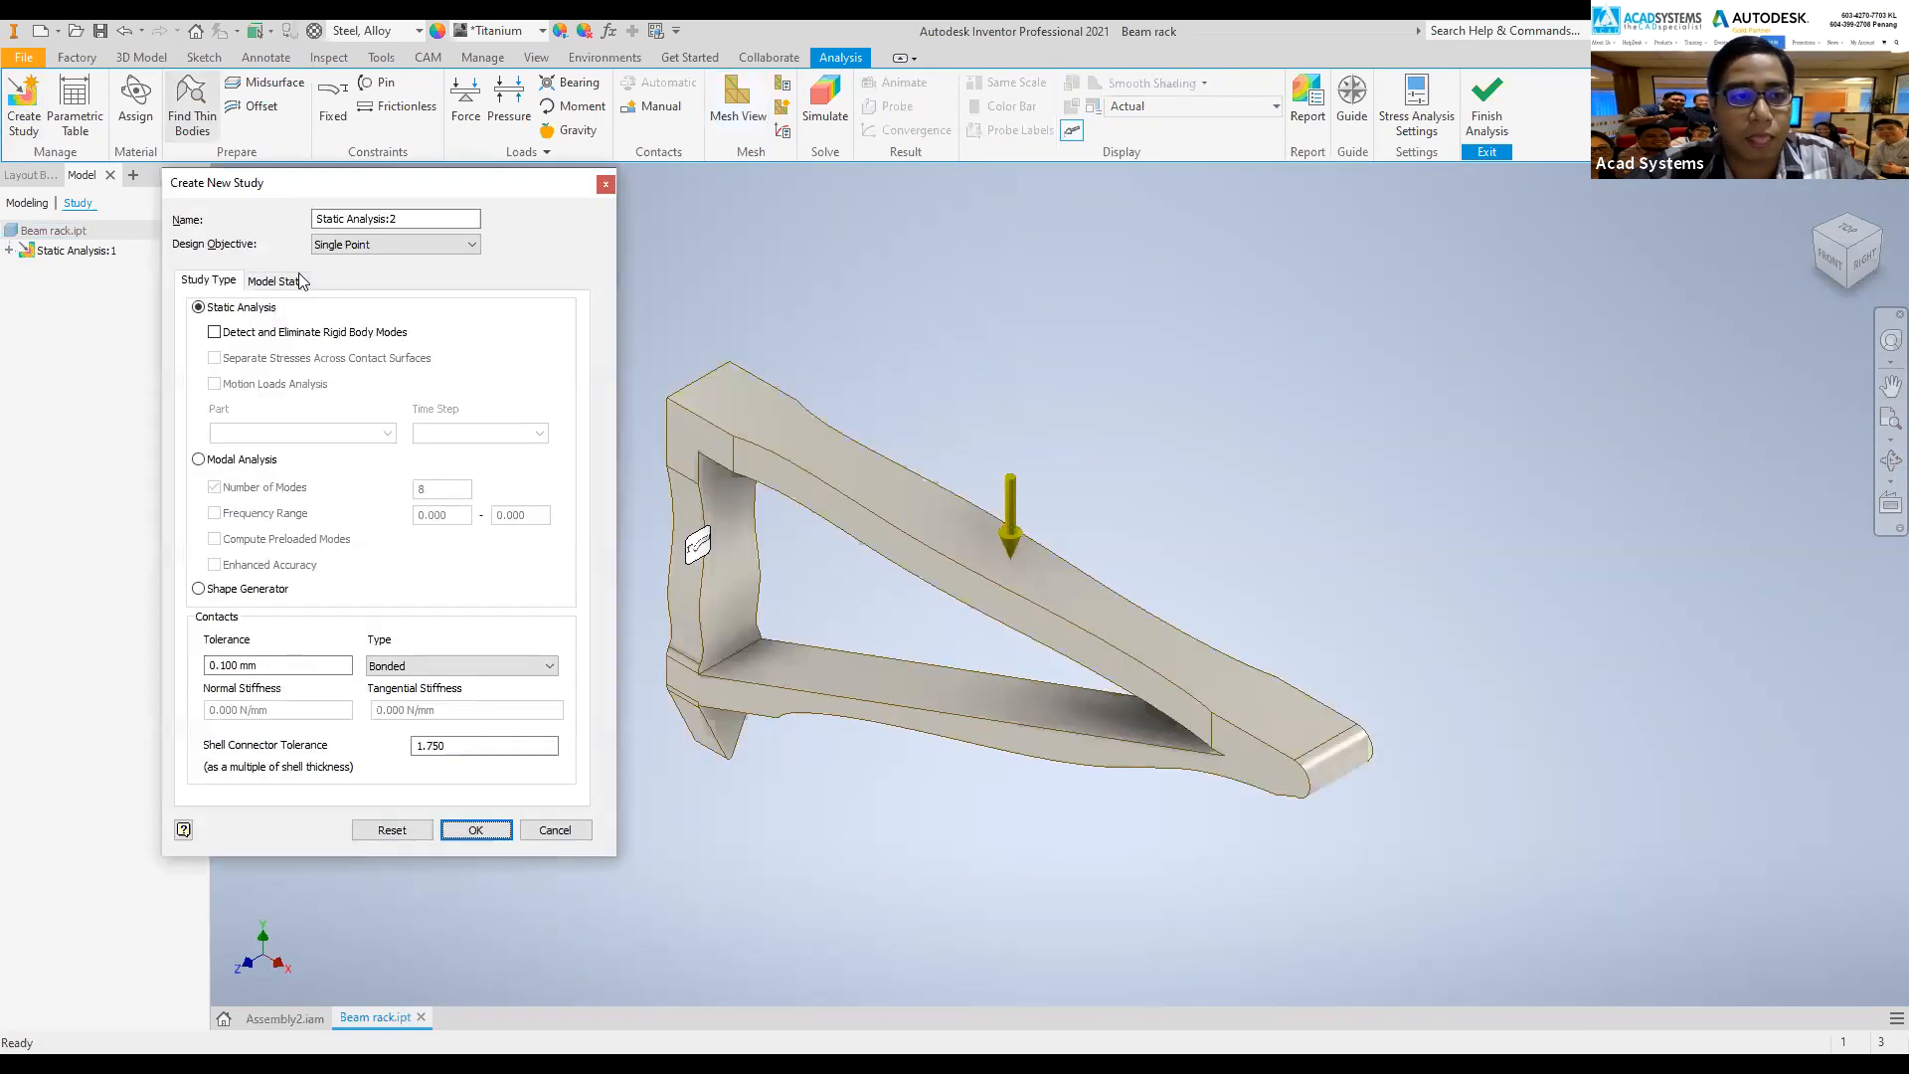
{"action": "left_click", "coordinate": [252, 470]}
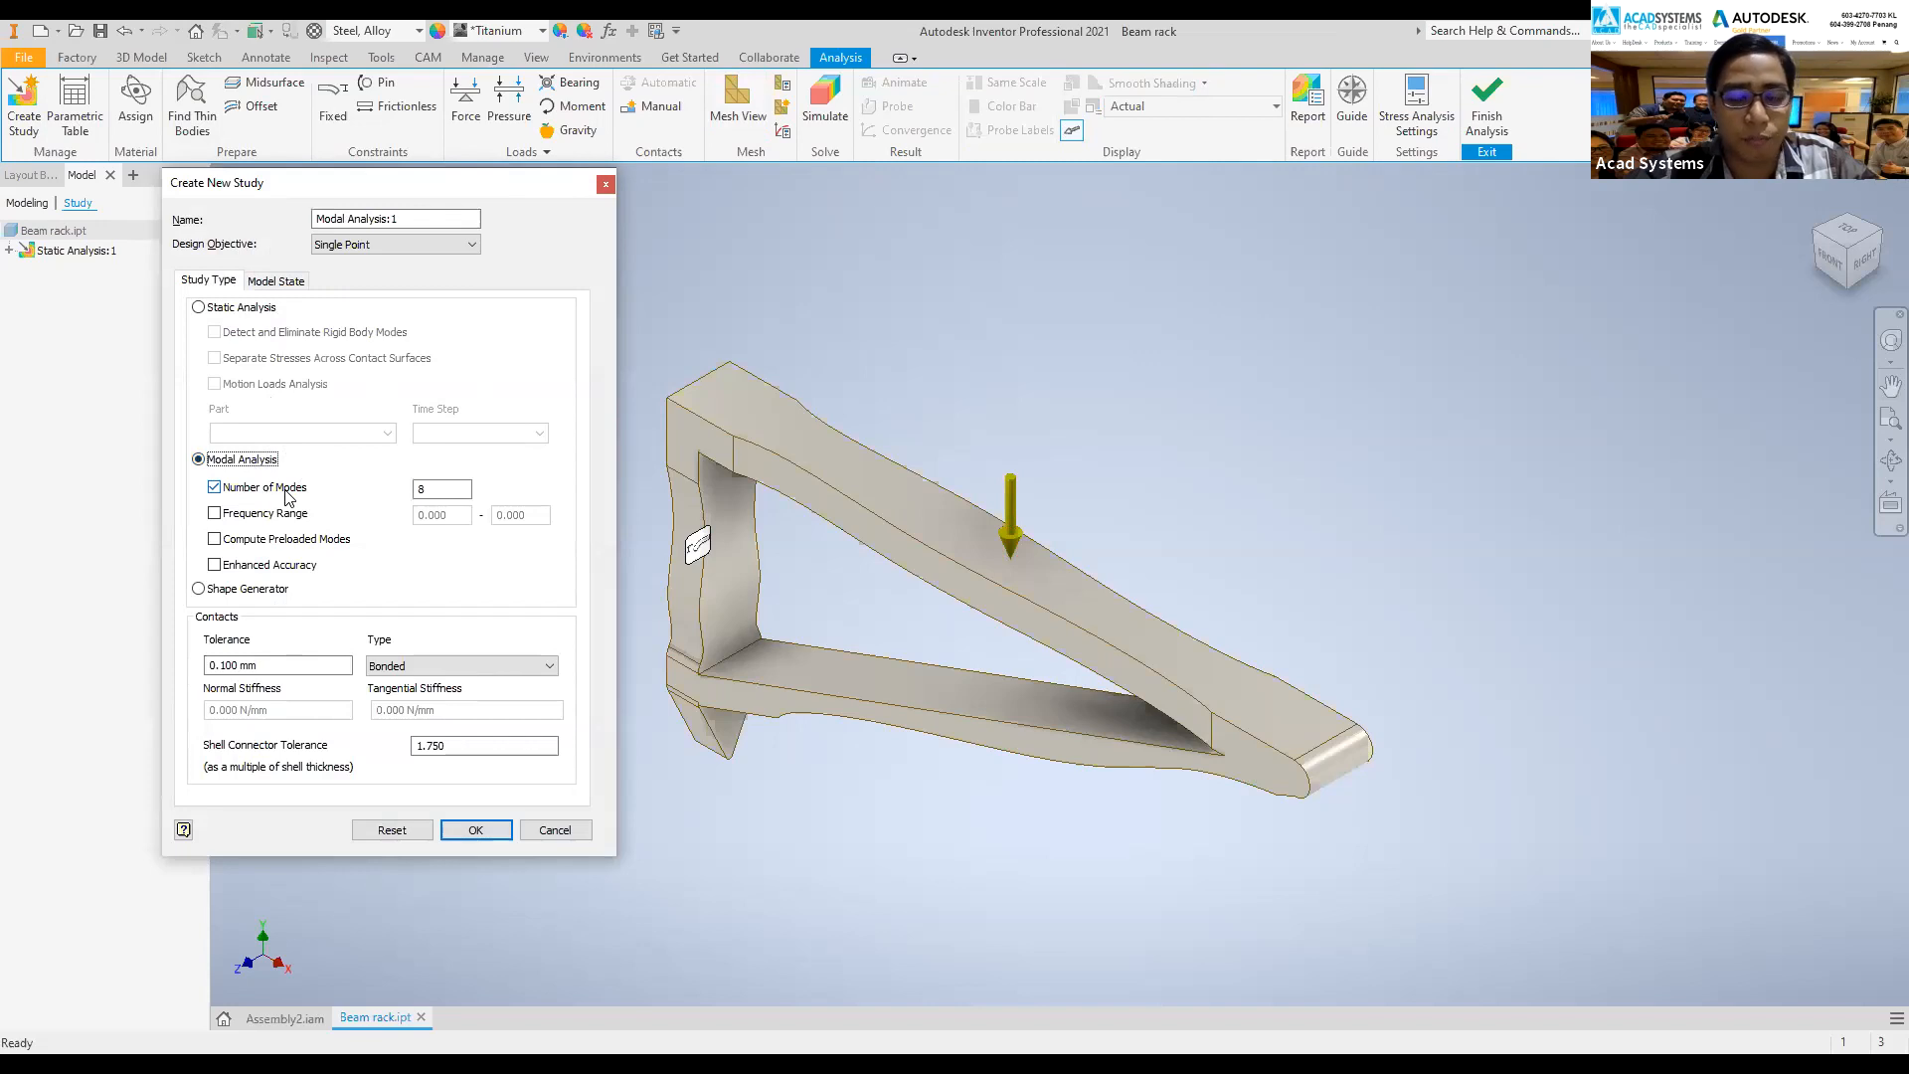
{"action": "double_click", "coordinate": [418, 489]}
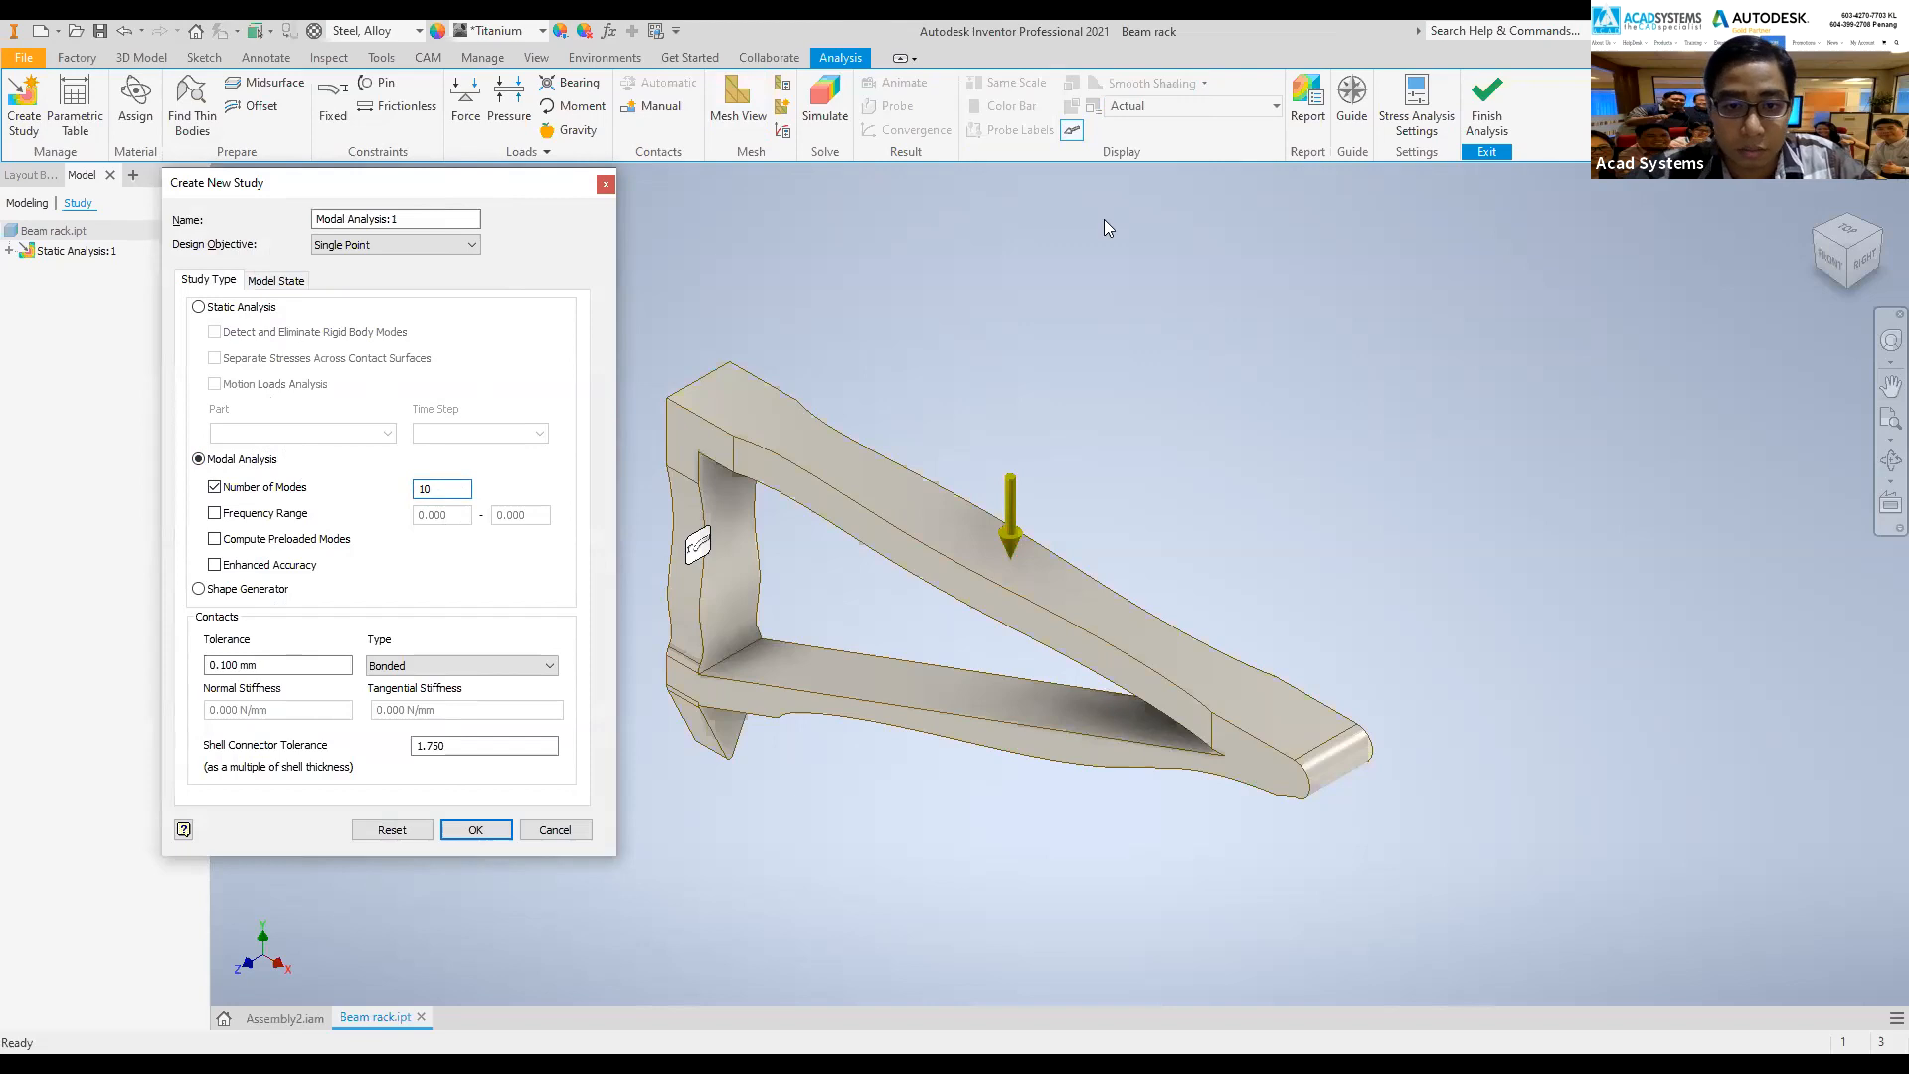
{"action": "key", "text": "Return"}
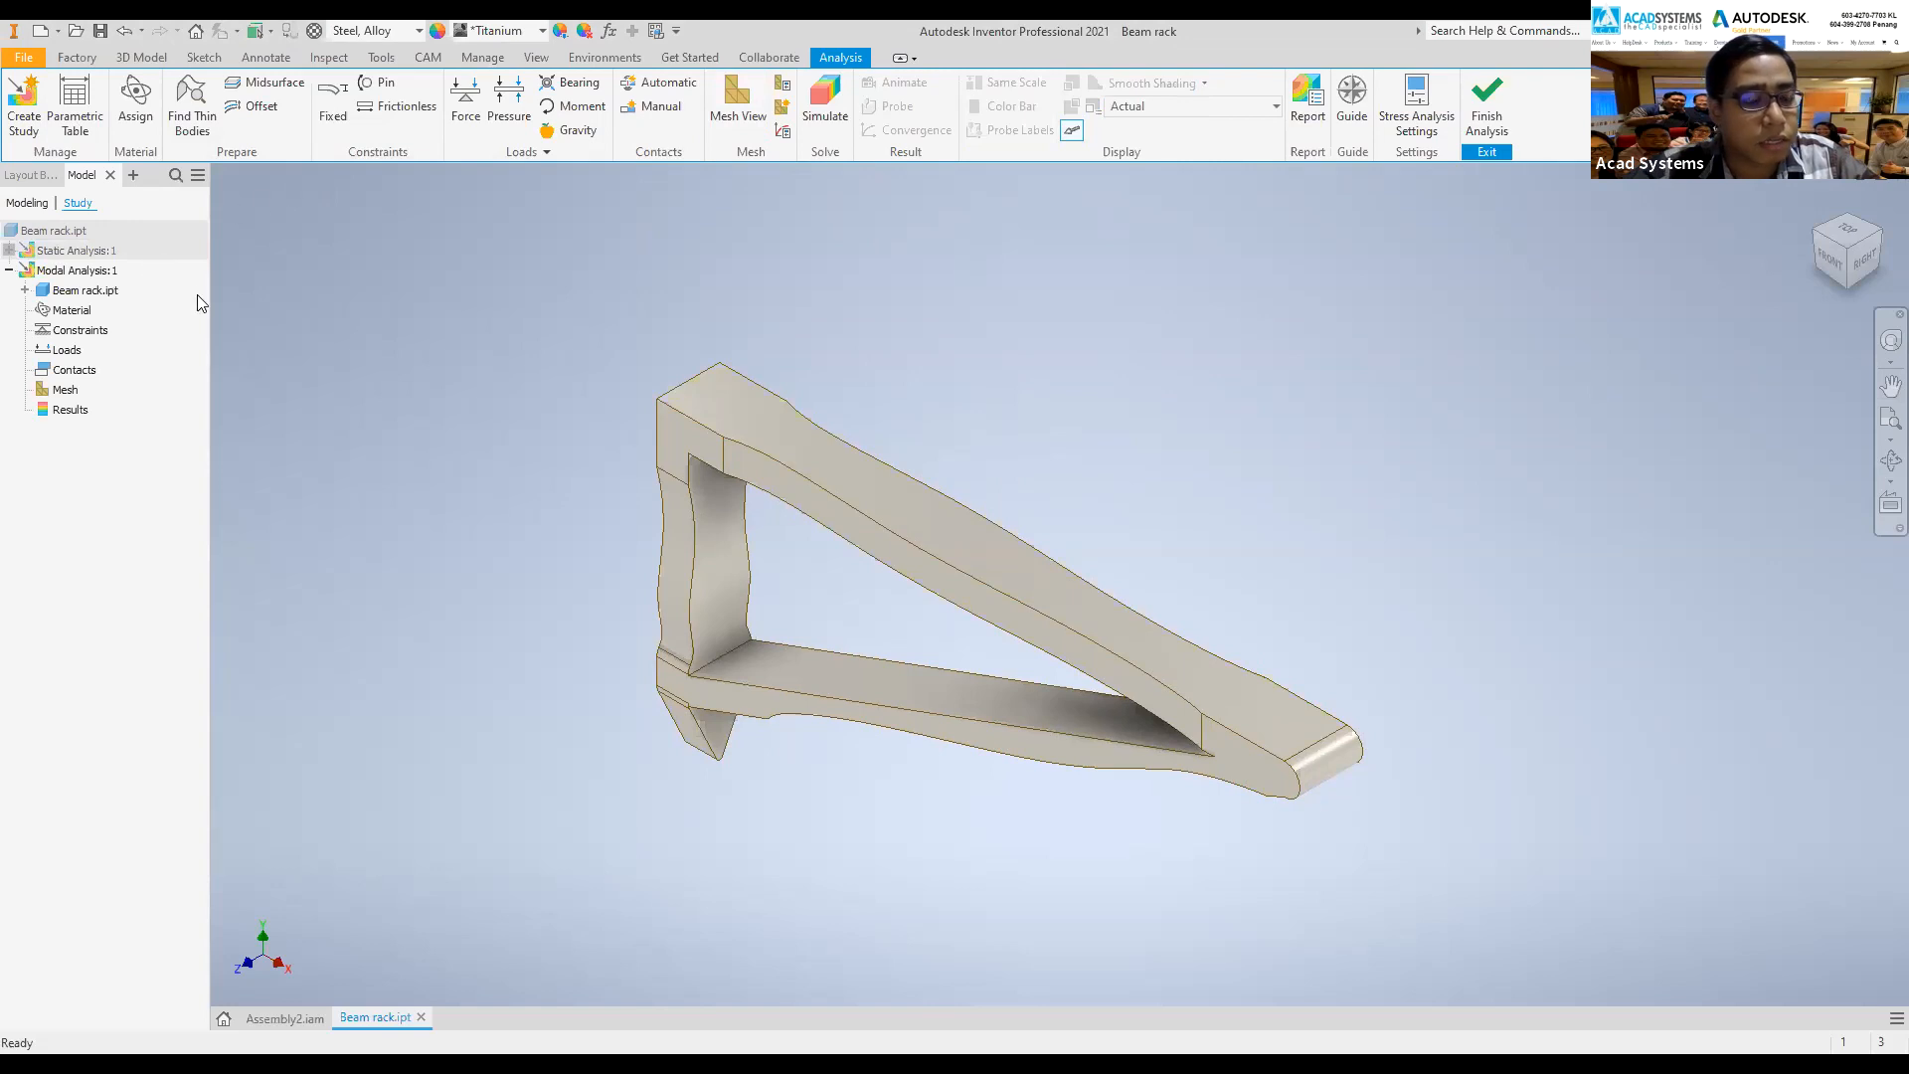
- Check the modal study's material assignment and apply a fixed constraint to the back face of the rack's upright
{"action": "left_click", "coordinate": [69, 273]}
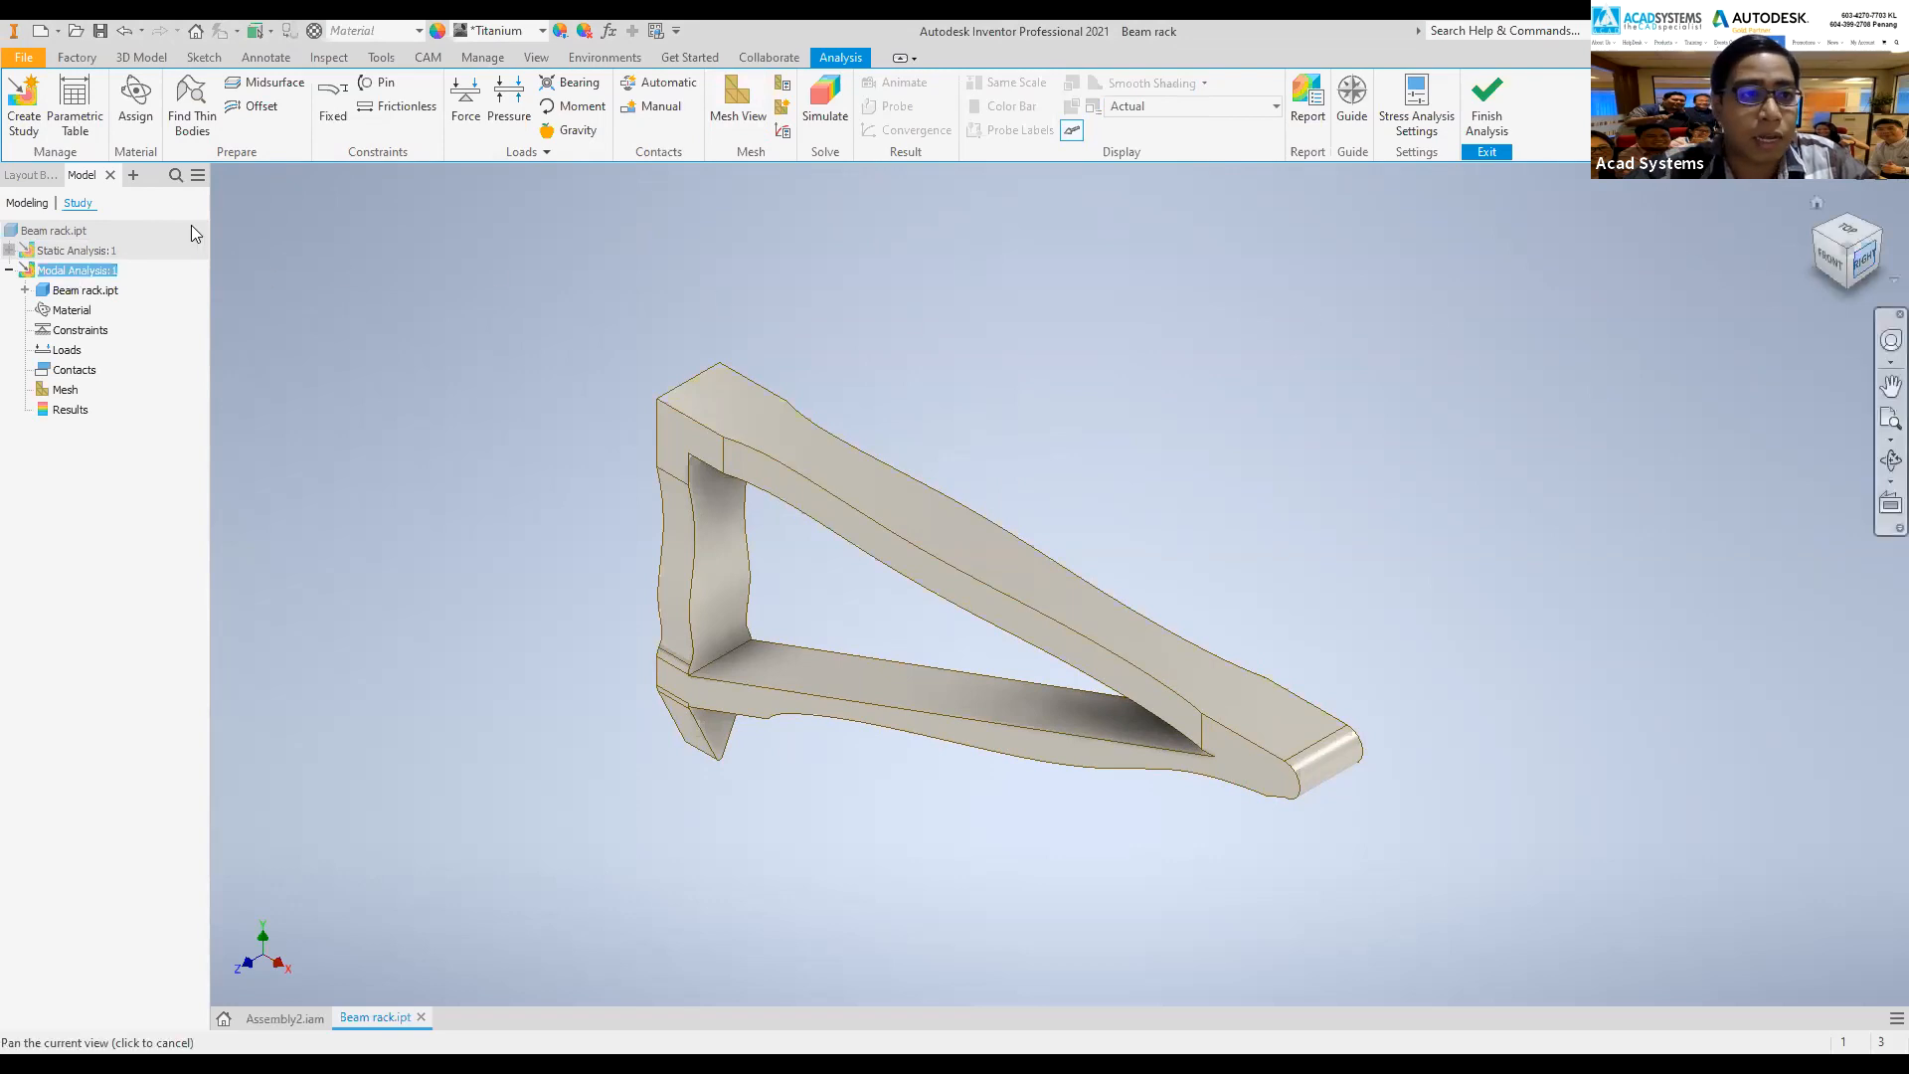
{"action": "left_click", "coordinate": [139, 114]}
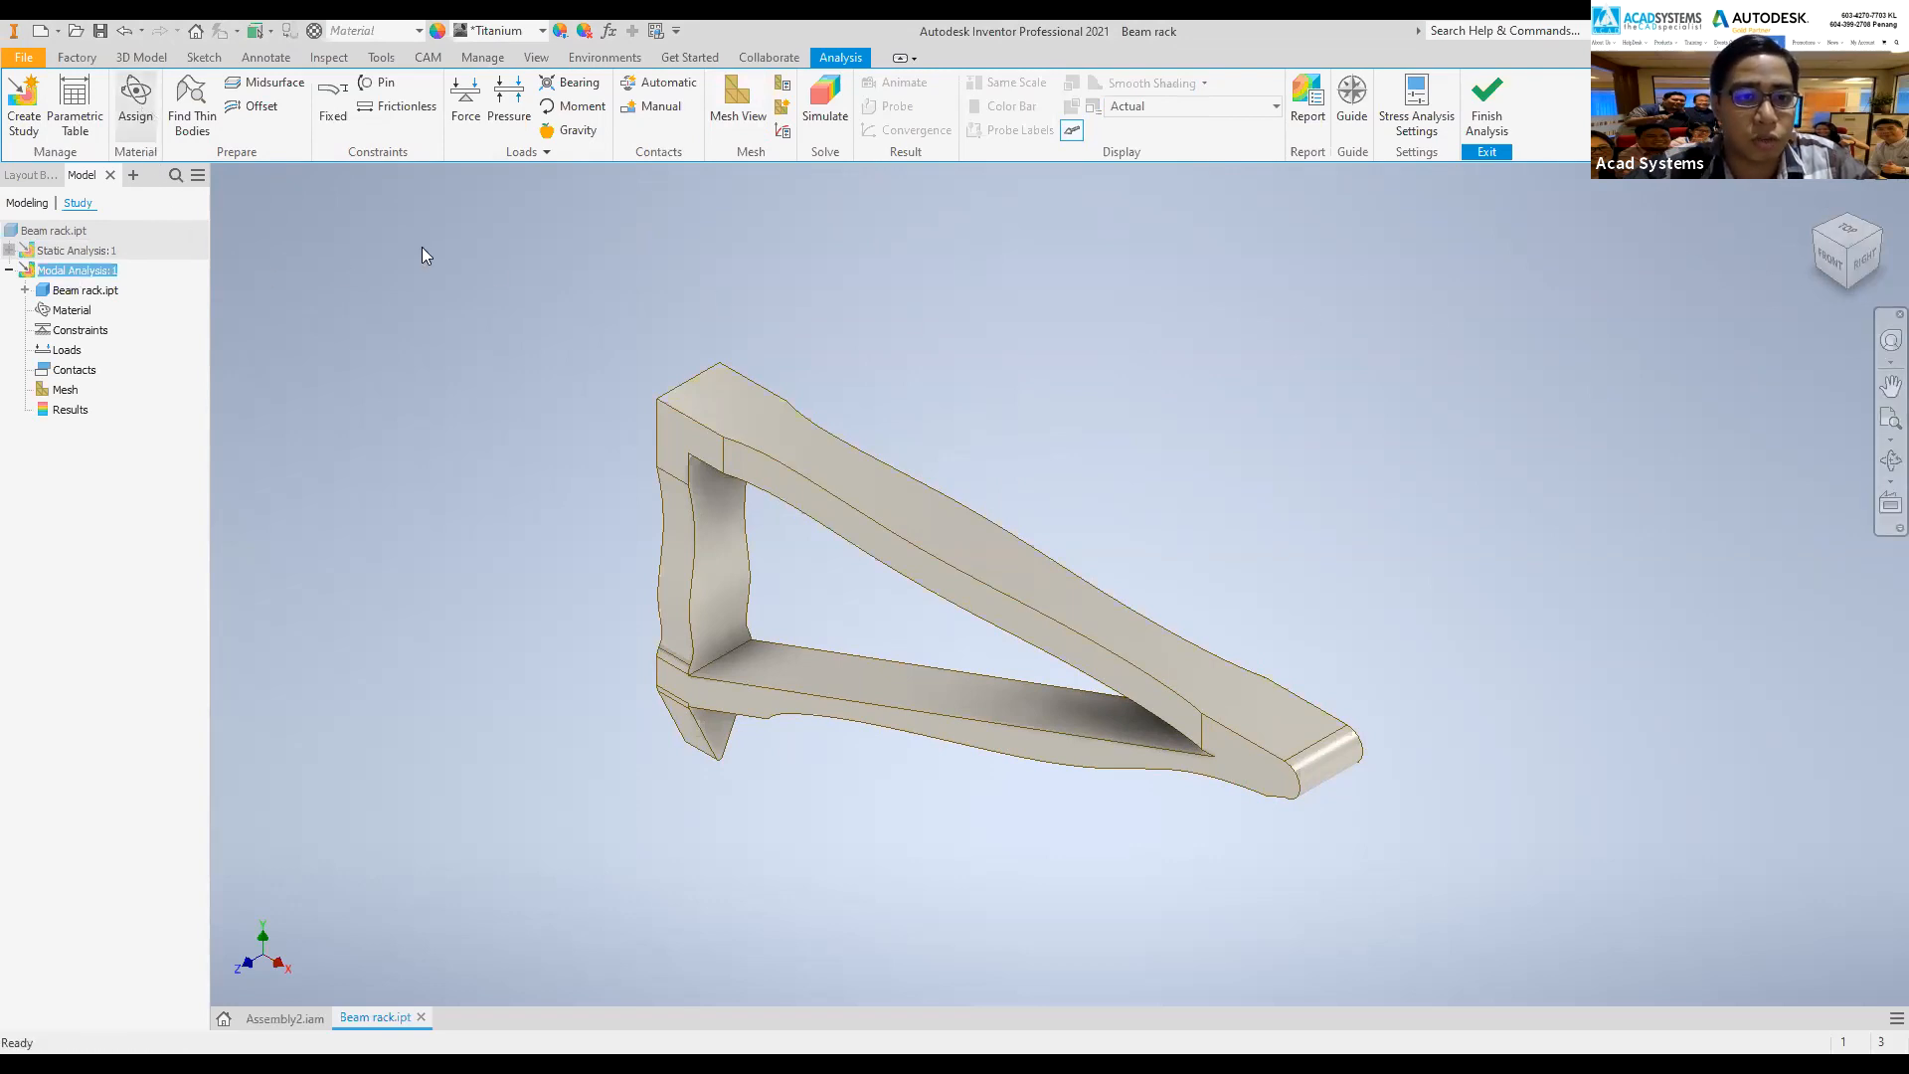
{"action": "left_click", "coordinate": [732, 207]}
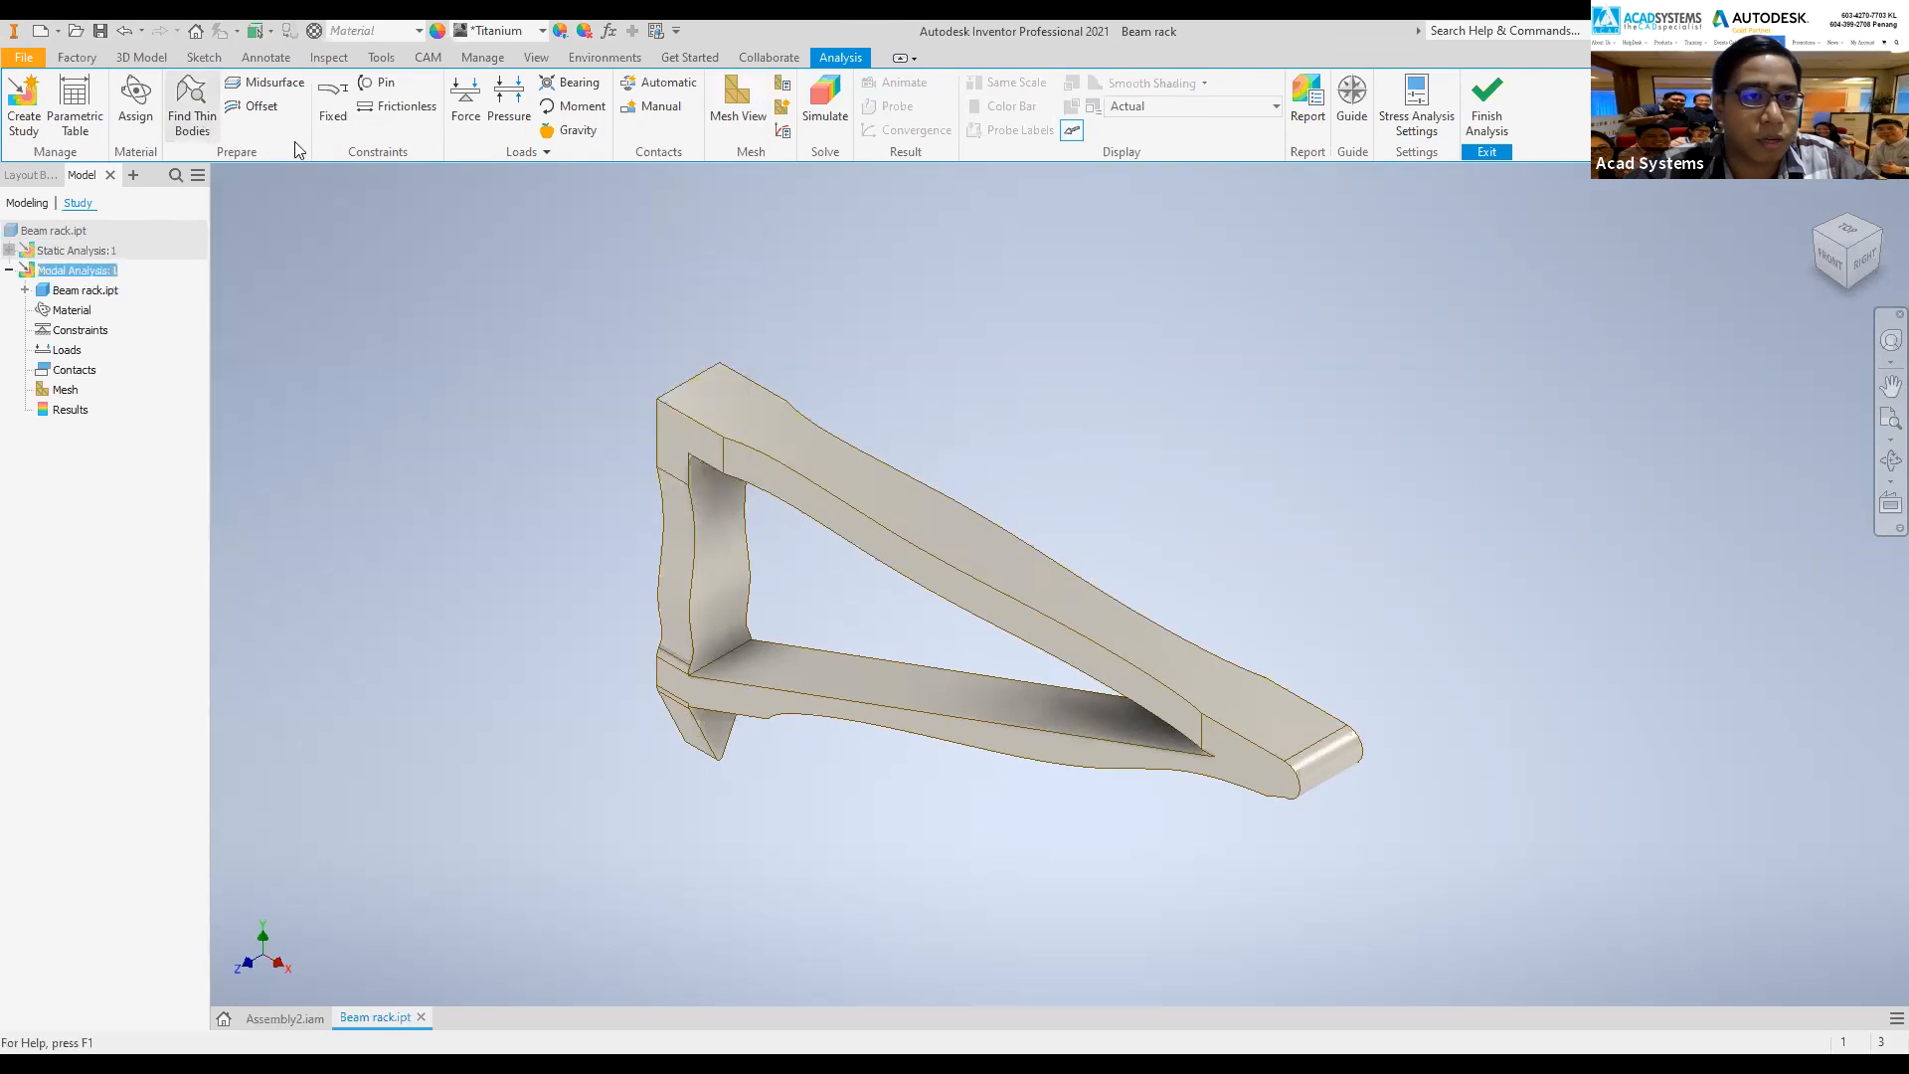
{"action": "left_click", "coordinate": [341, 104]}
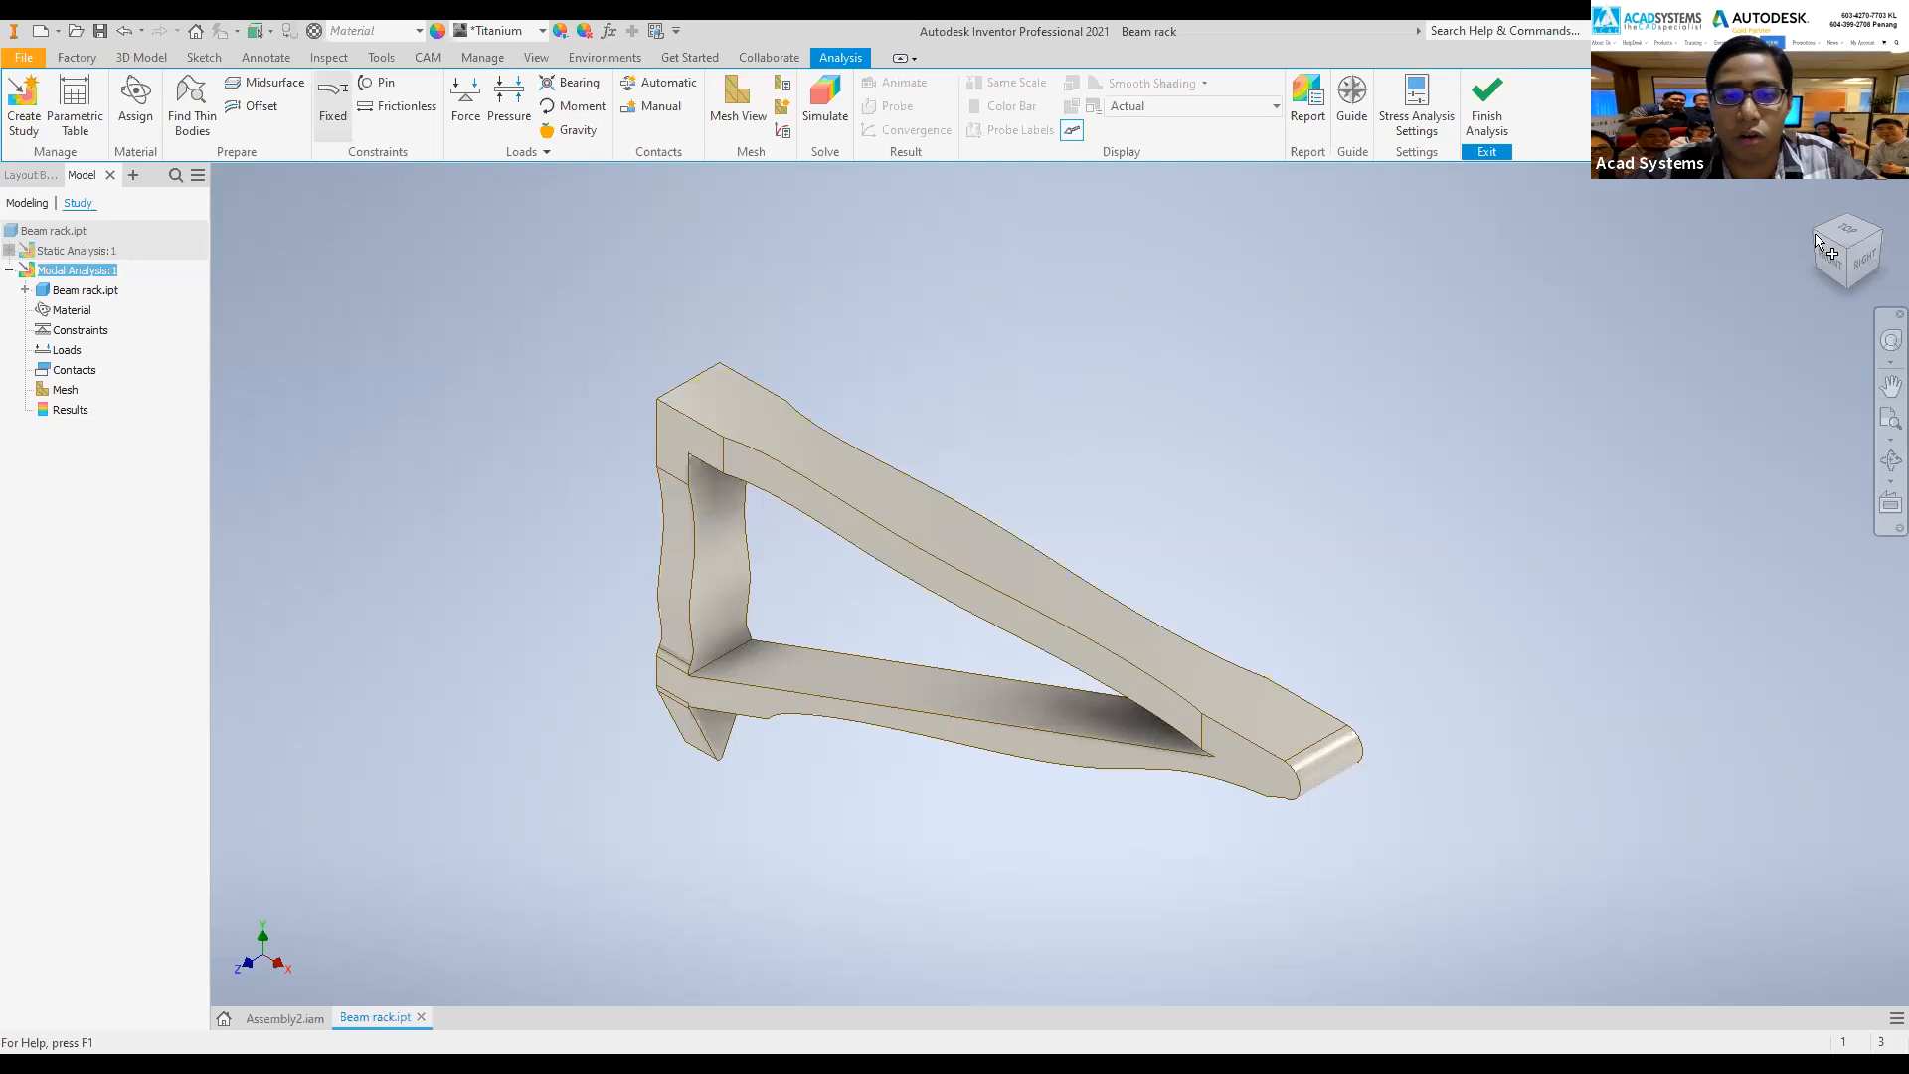
{"action": "left_click", "coordinate": [1815, 241]}
{"action": "left_click", "coordinate": [810, 642]}
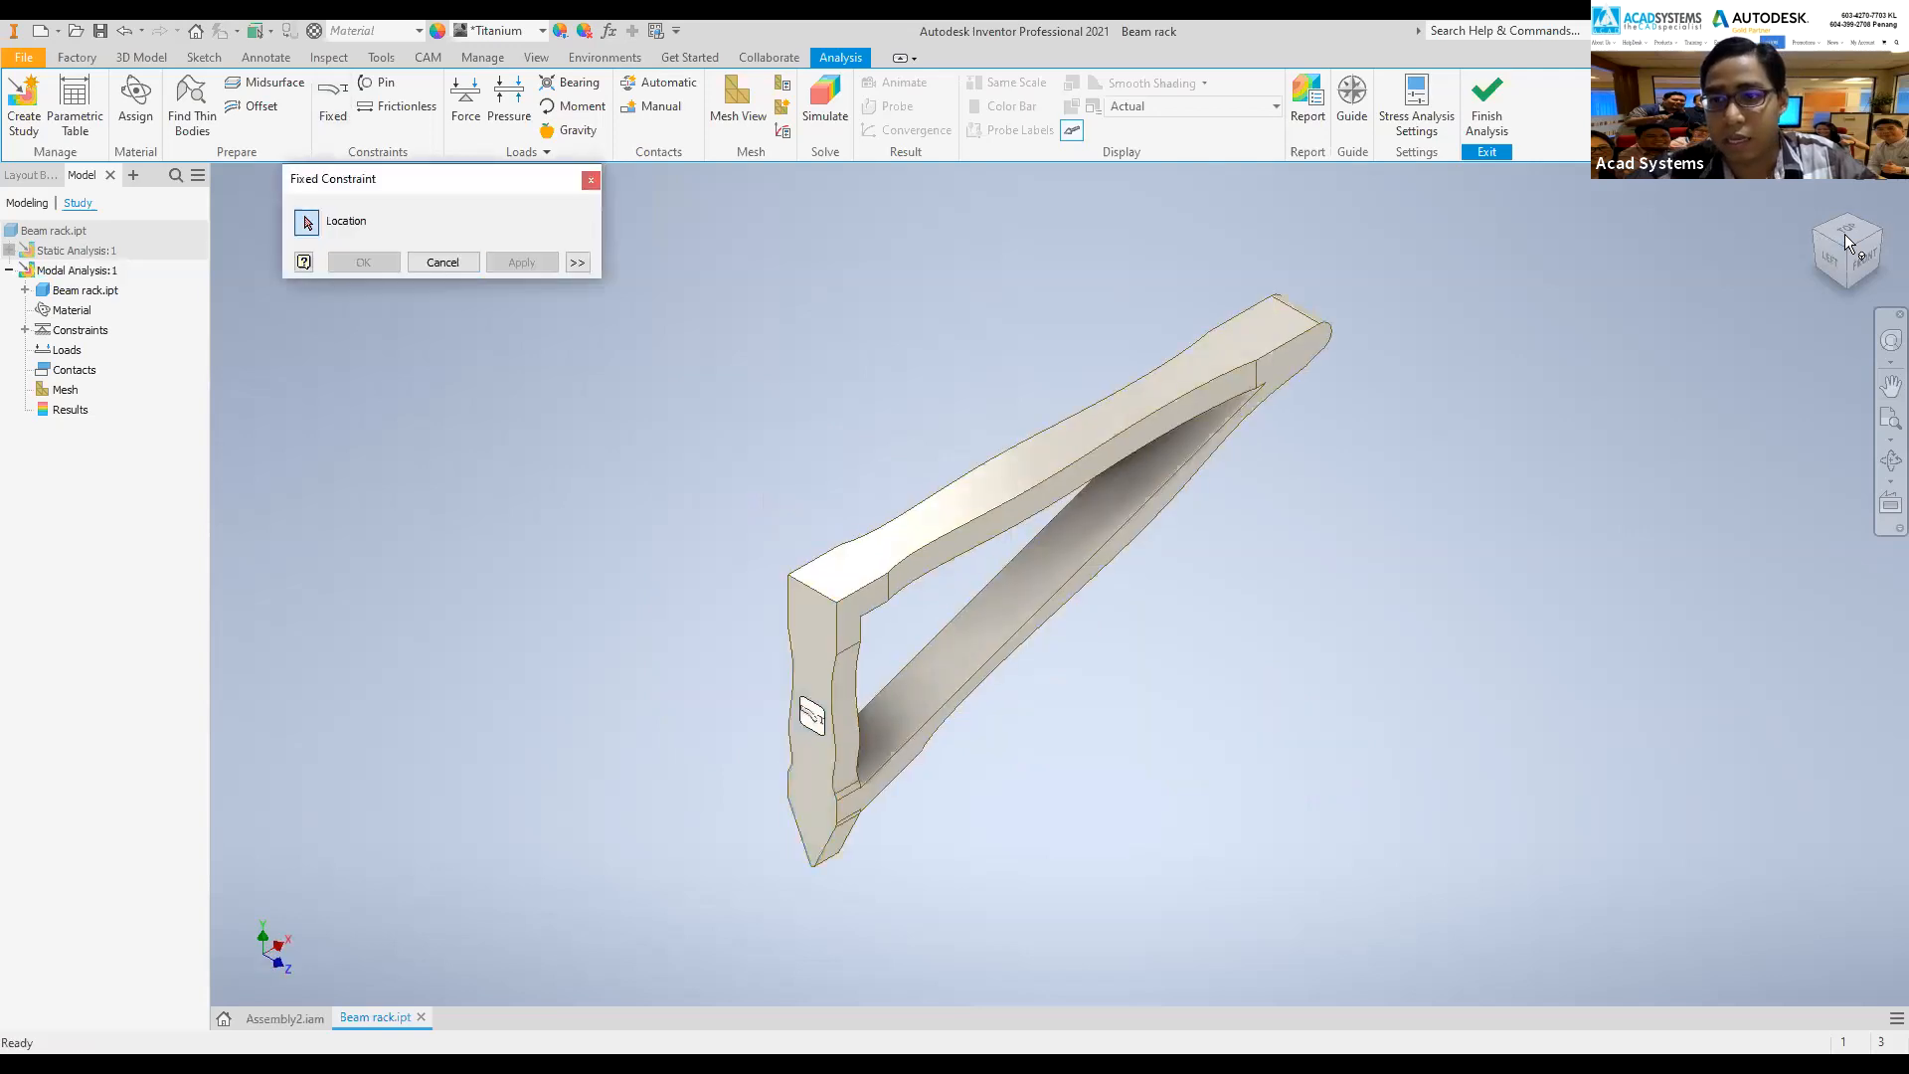
{"action": "key", "text": "Escape"}
{"action": "left_click", "coordinate": [1880, 229]}
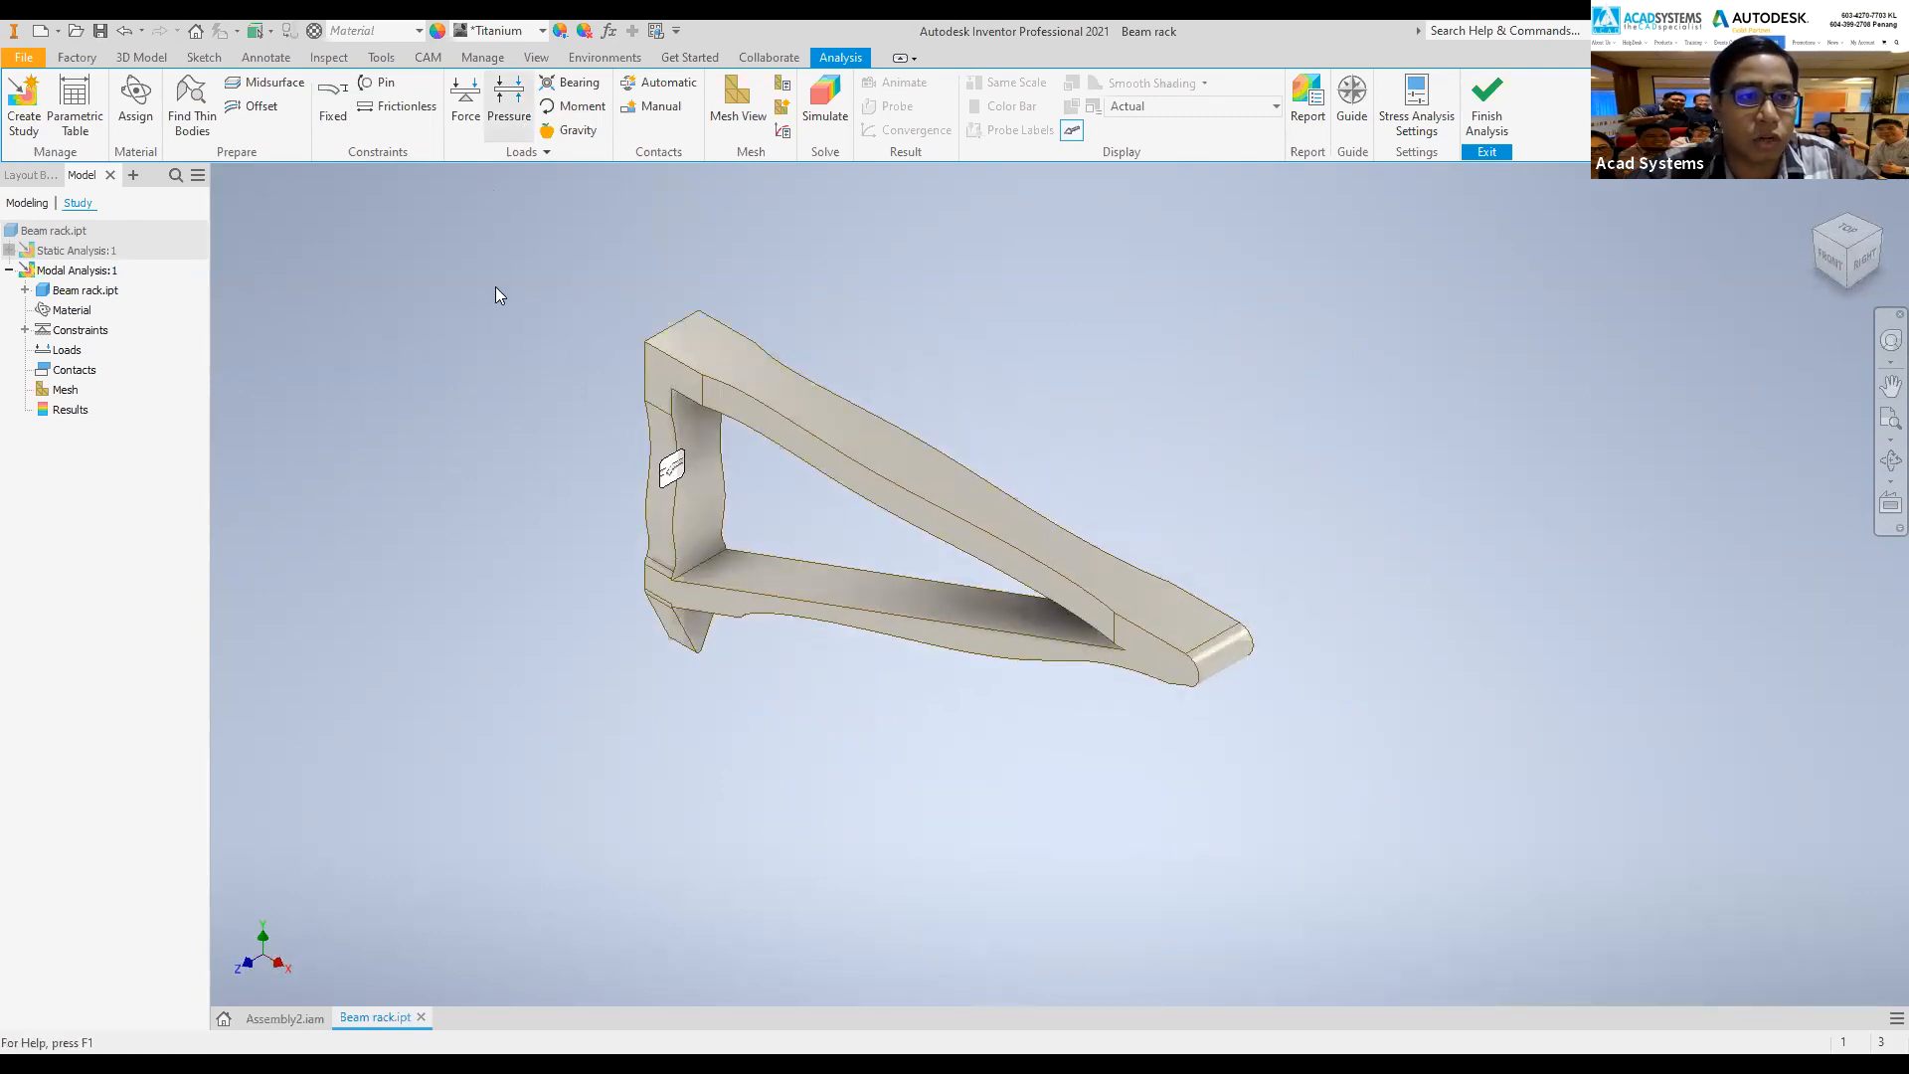
- Mesh the rack for the modal study, set the element size to 0.03 in the mesh settings, and update the mesh
{"action": "left_click", "coordinate": [106, 270]}
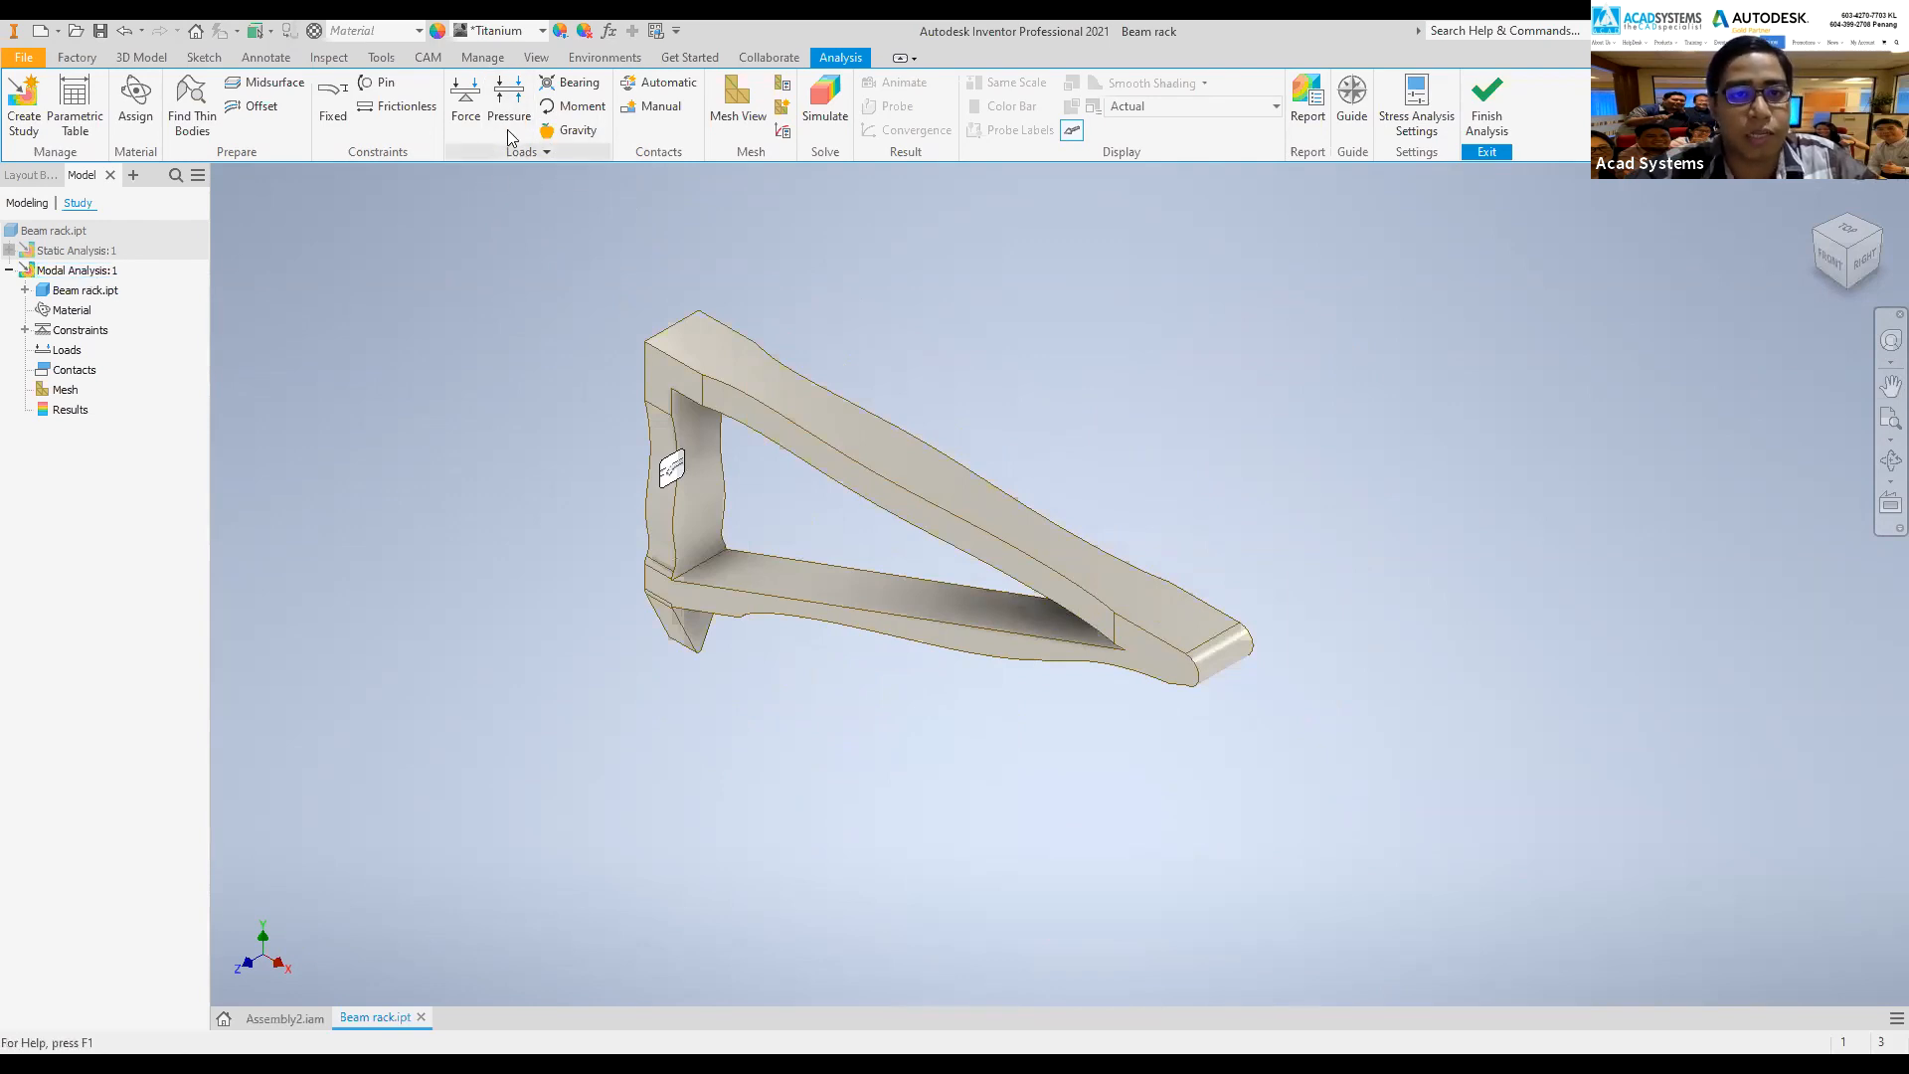
{"action": "left_click", "coordinate": [745, 109]}
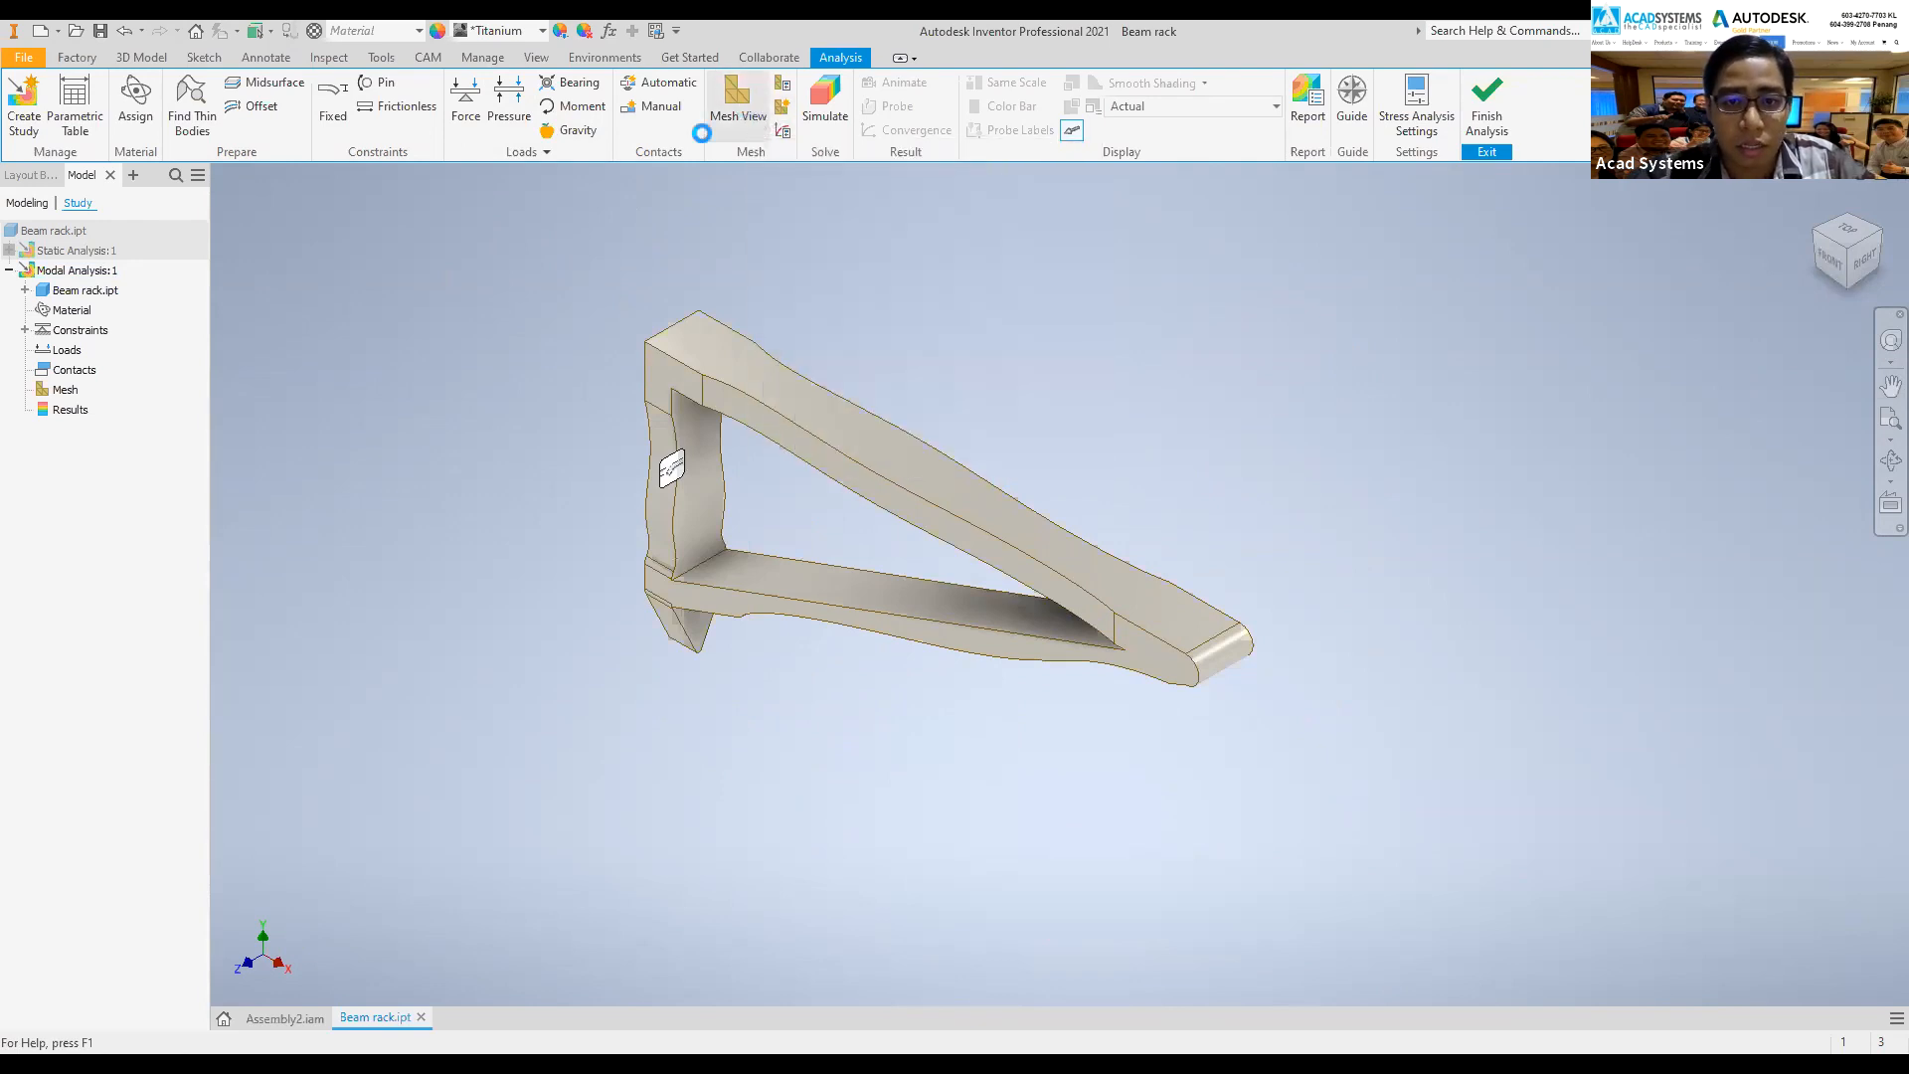
{"action": "left_click", "coordinate": [784, 107]}
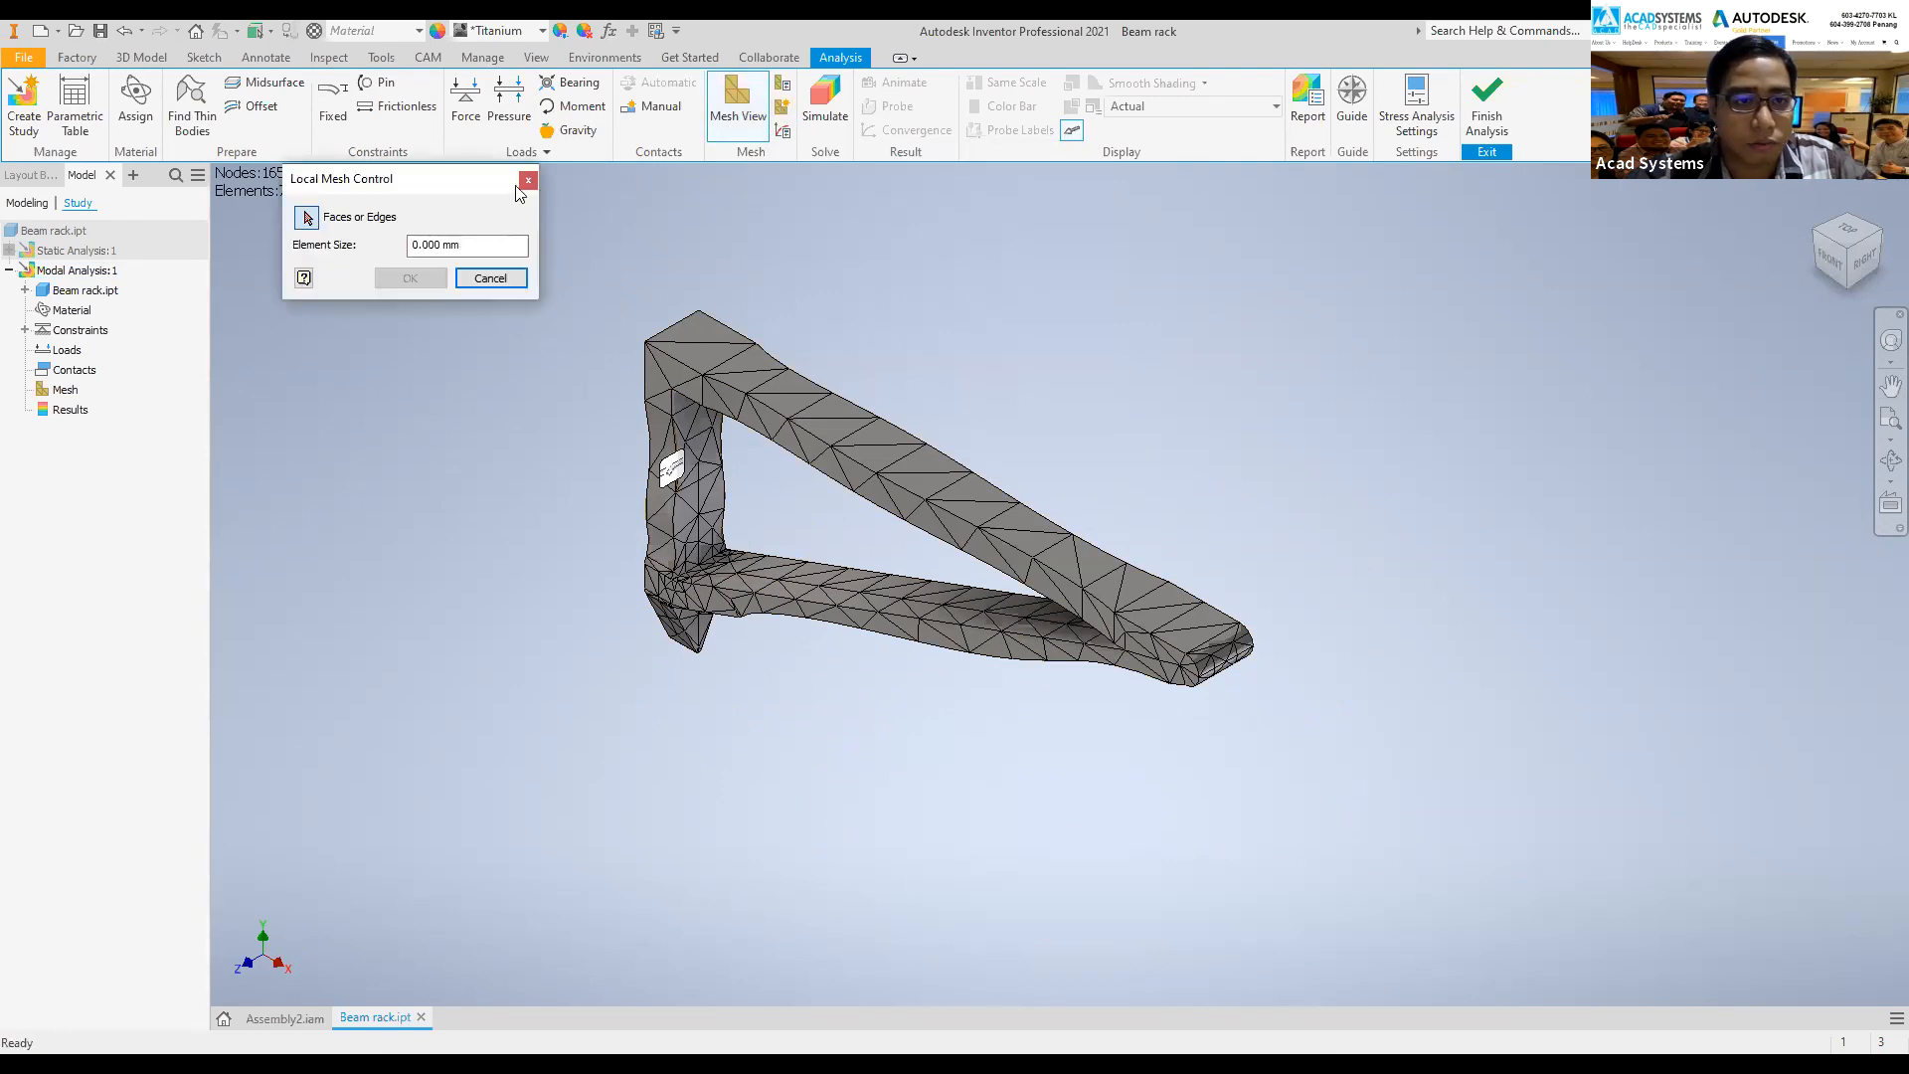
{"action": "left_click", "coordinate": [779, 88]}
{"action": "type", "text": "0.03"}
{"action": "left_click", "coordinate": [529, 406]}
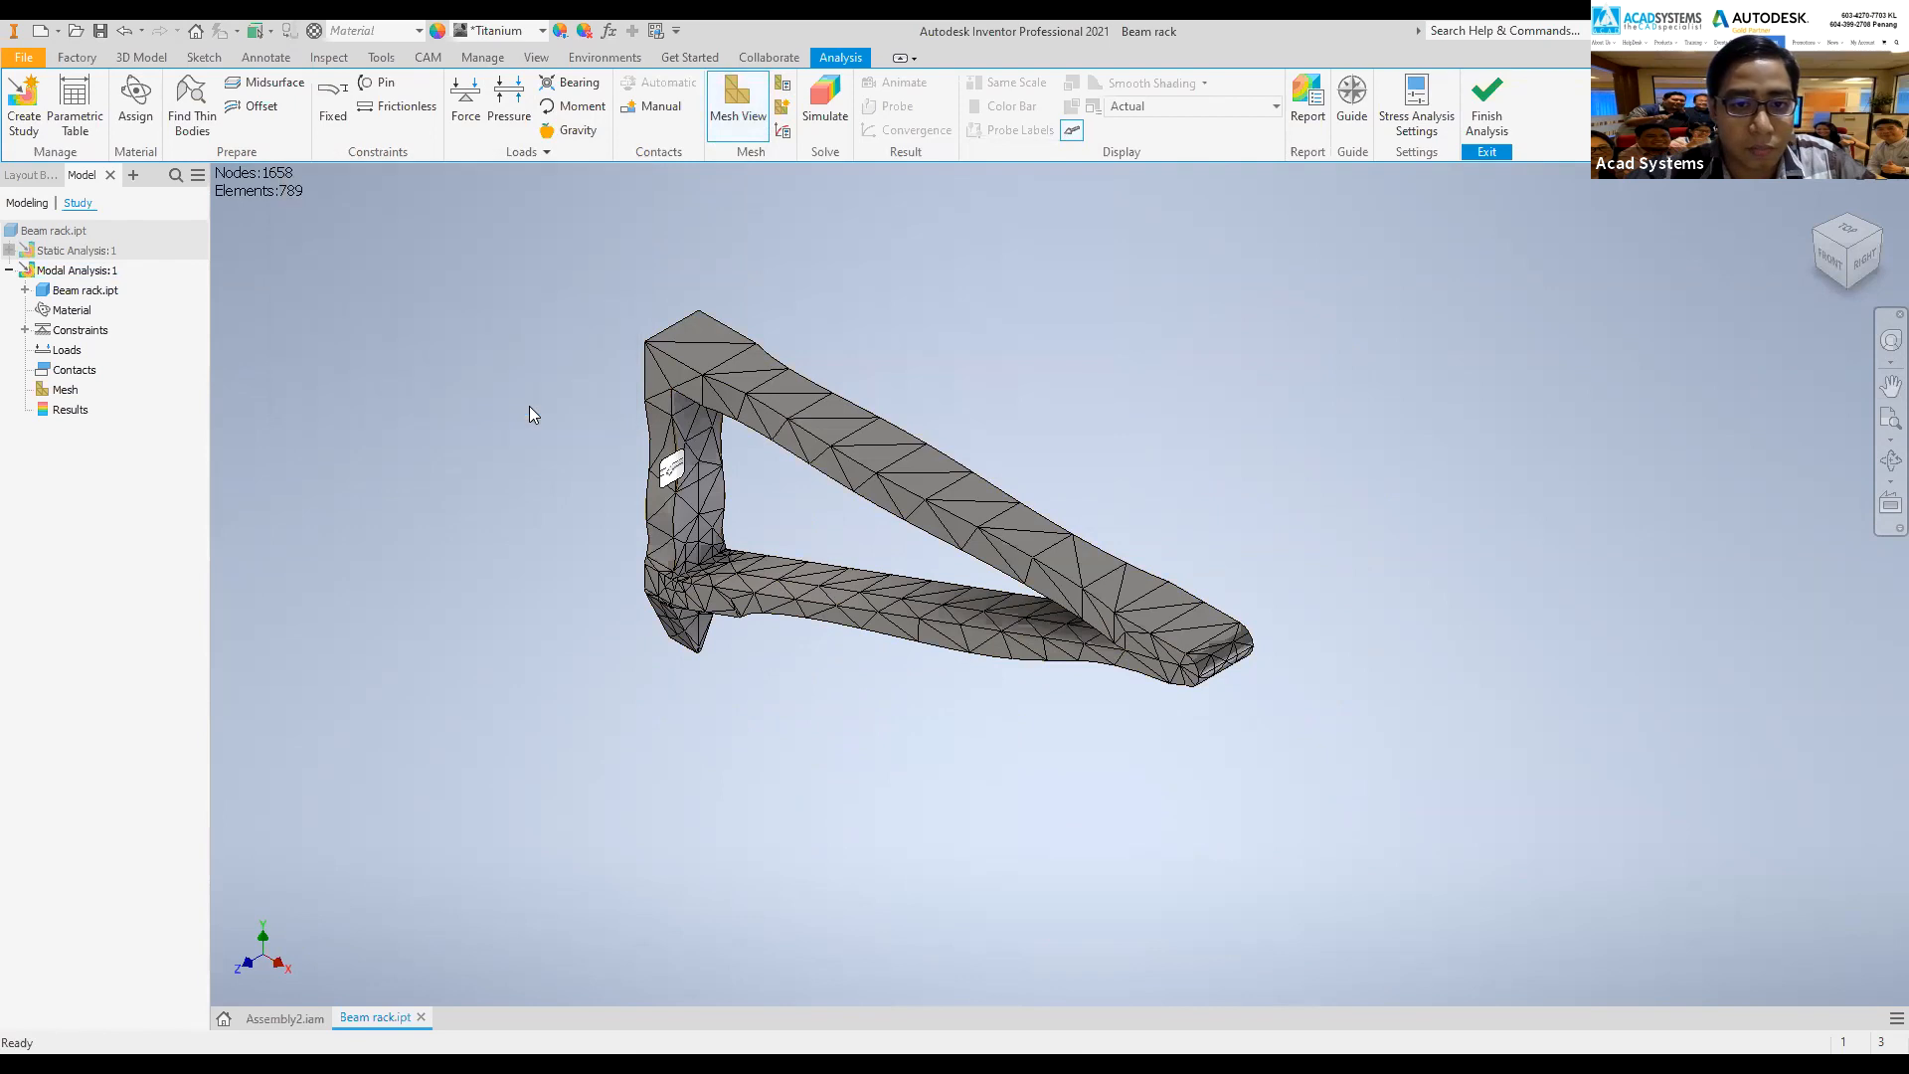
{"action": "right_click", "coordinate": [70, 396]}
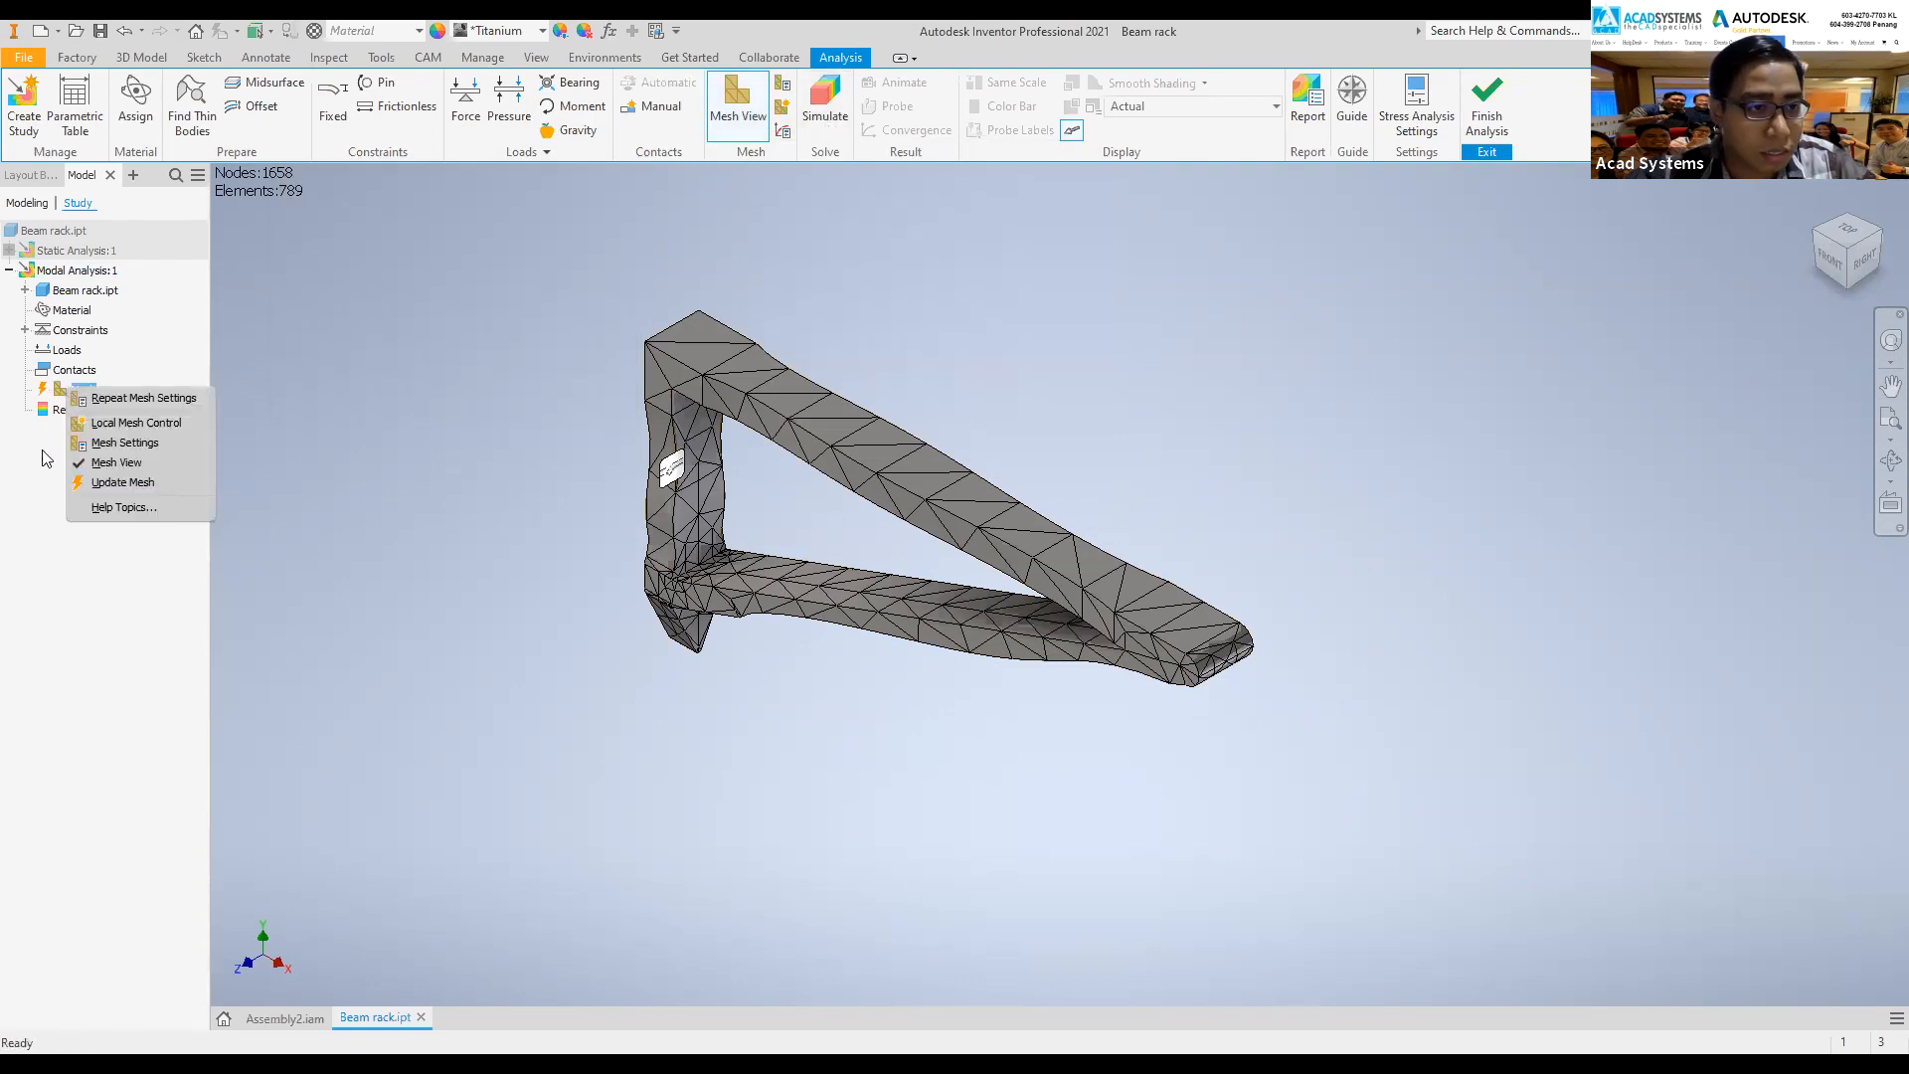
{"action": "left_click", "coordinate": [100, 481]}
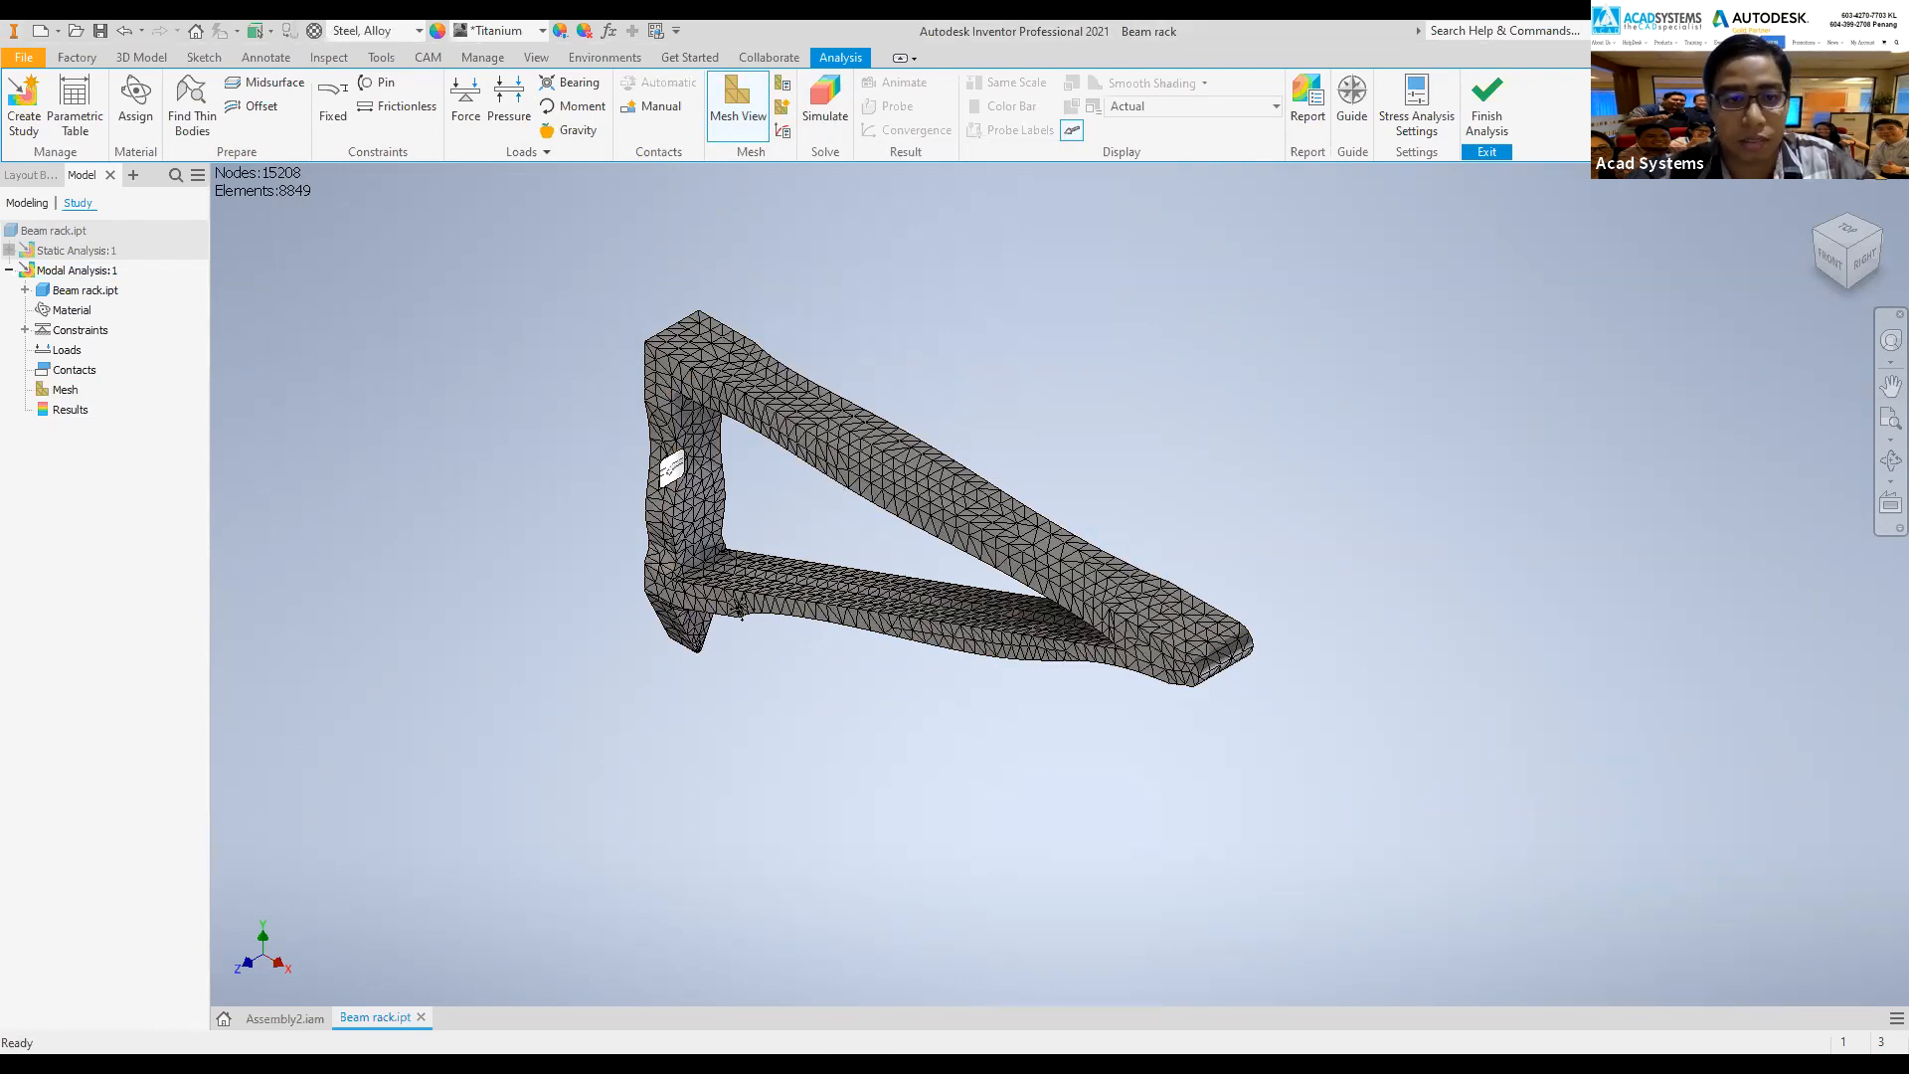
- Inspect the refined mesh and run the modal simulation
{"action": "scroll", "coordinate": [766, 525], "scroll_direction": "up", "scroll_amount": 3}
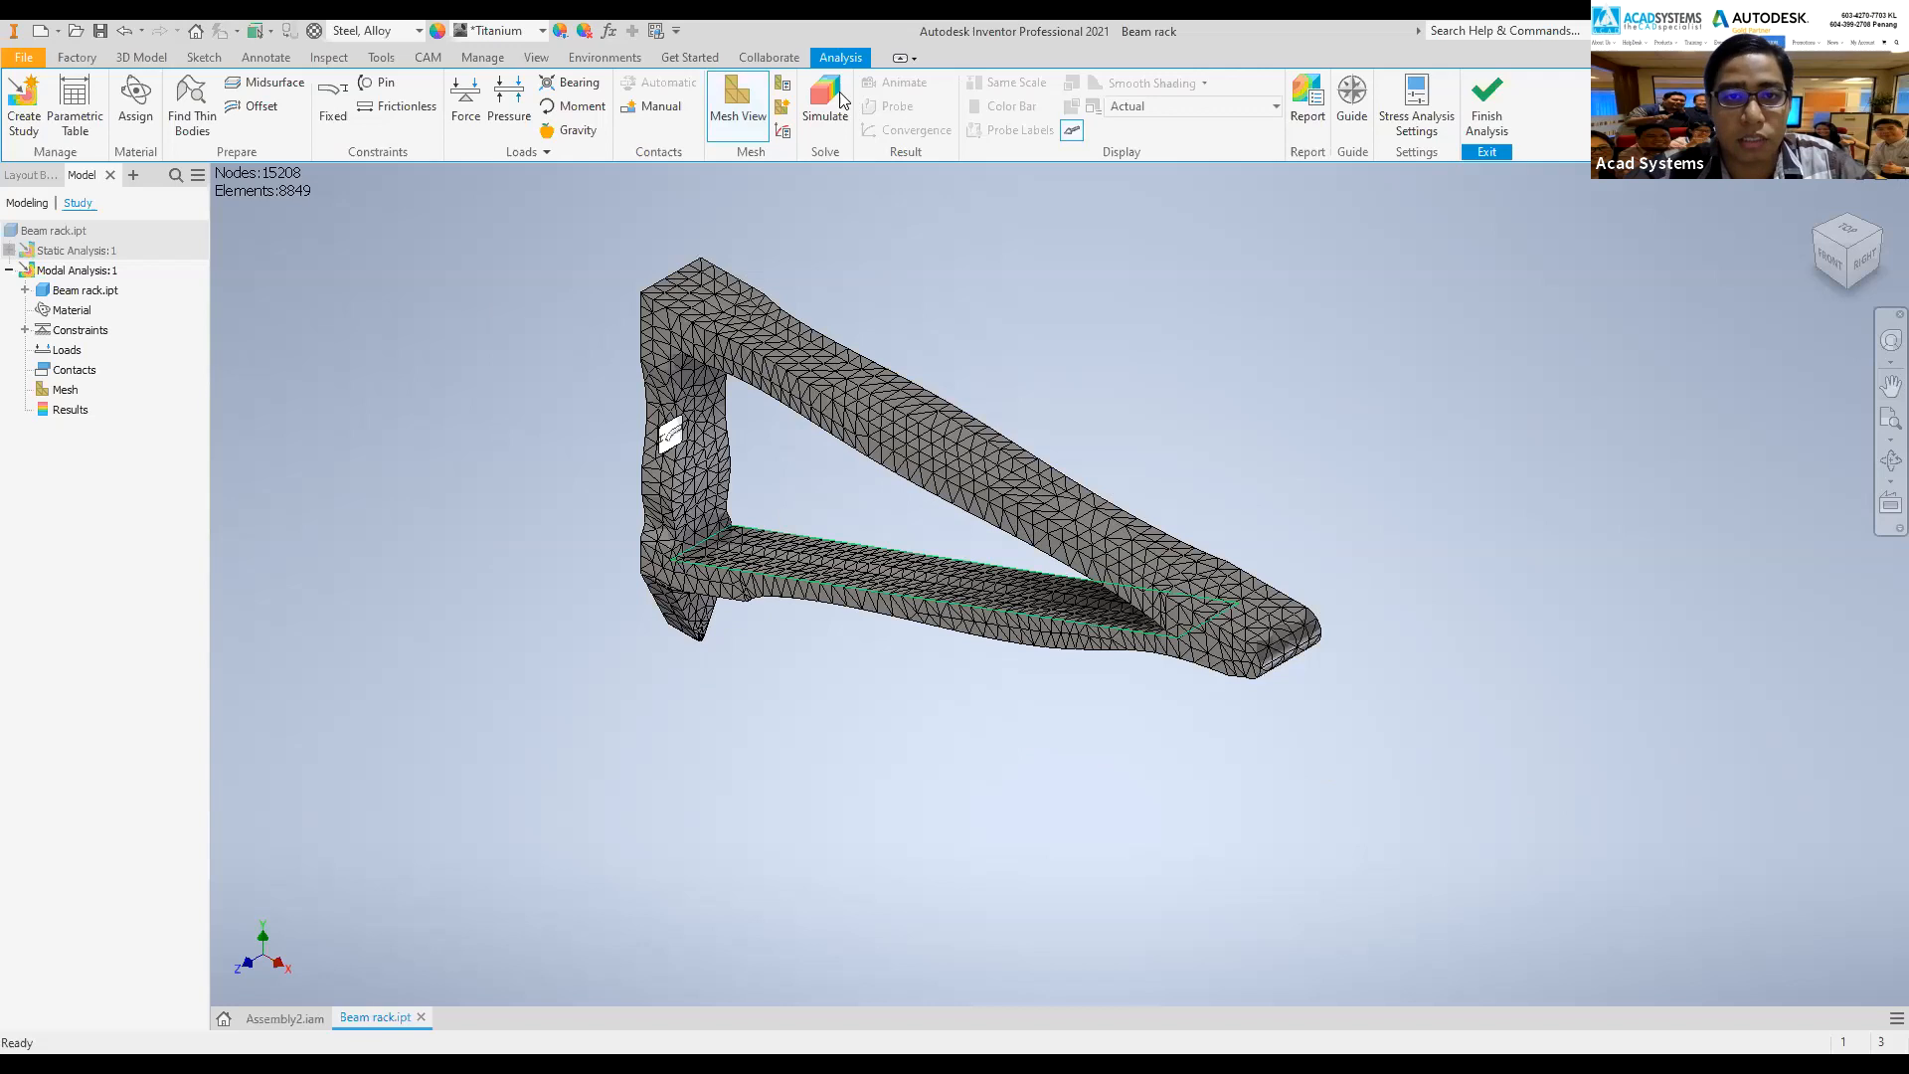
{"action": "scroll", "coordinate": [805, 551], "scroll_direction": "down", "scroll_amount": 2}
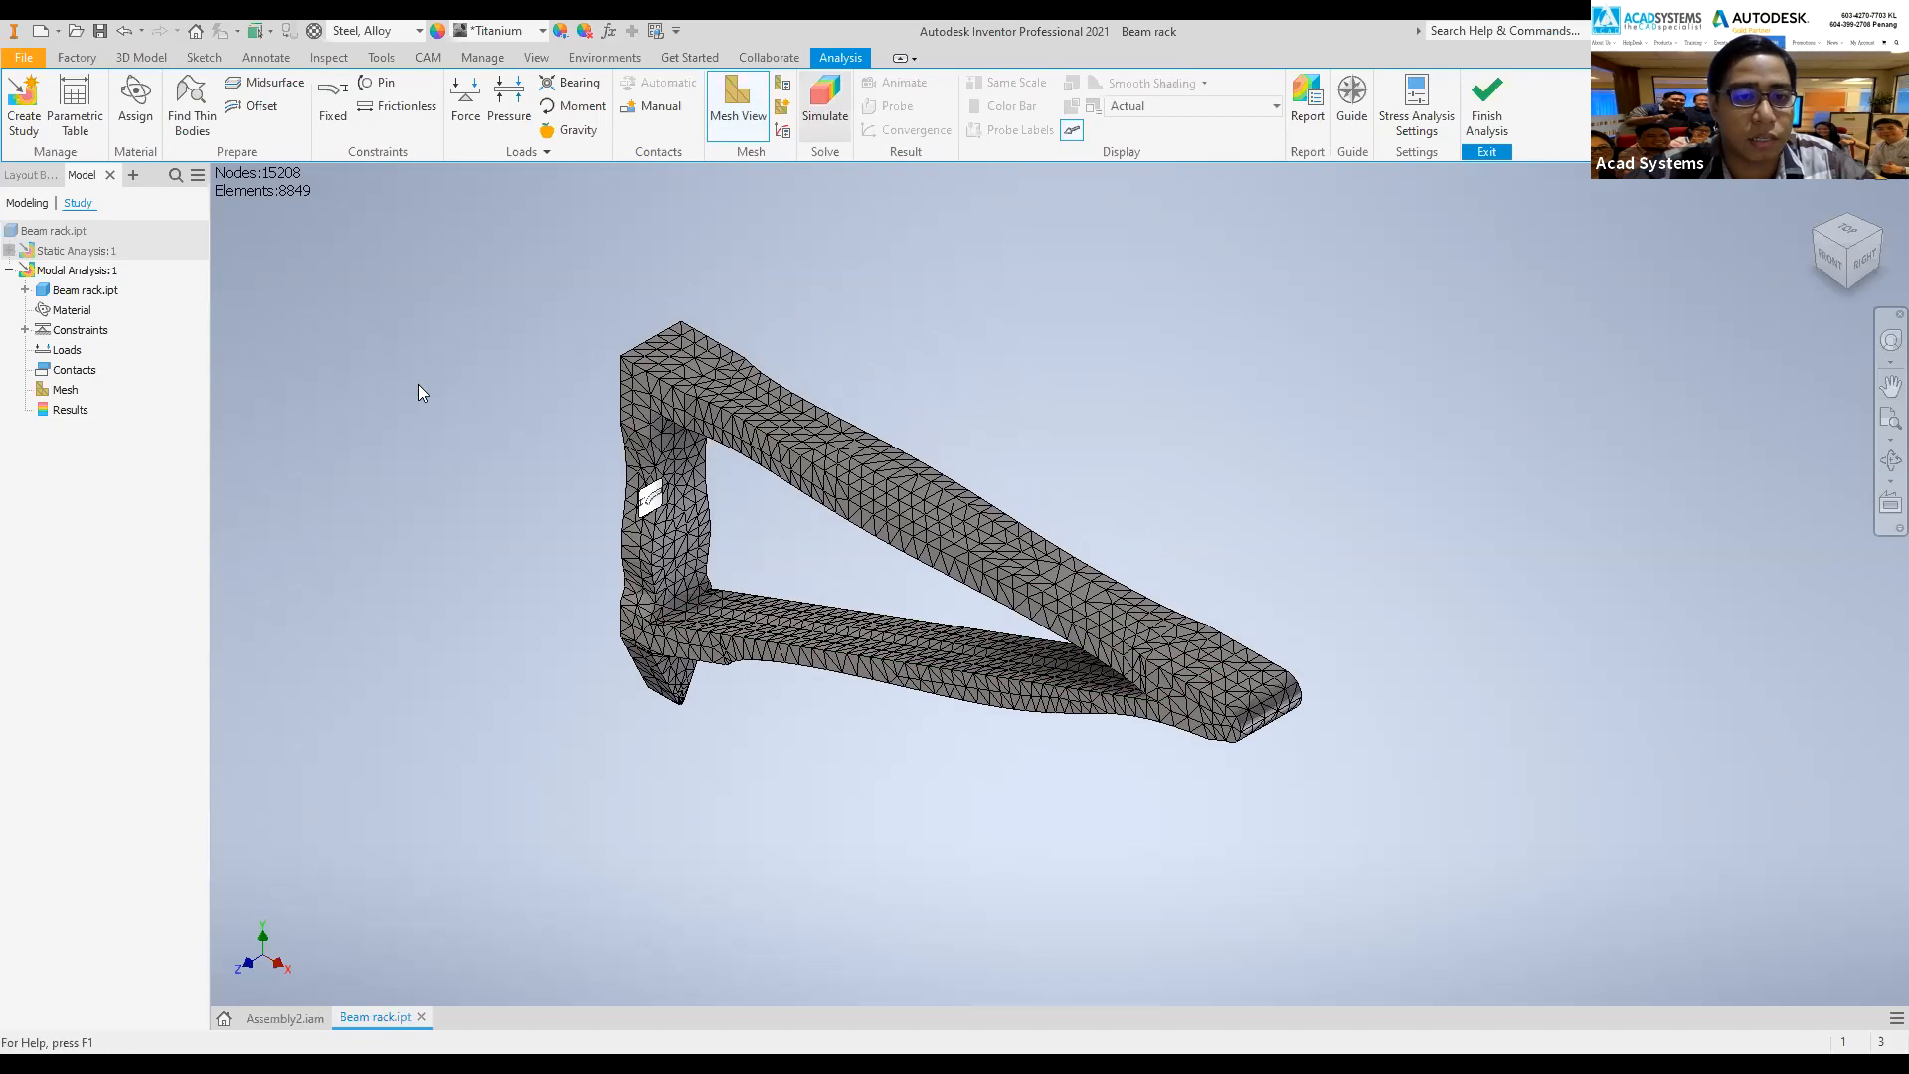
{"action": "left_click", "coordinate": [414, 383]}
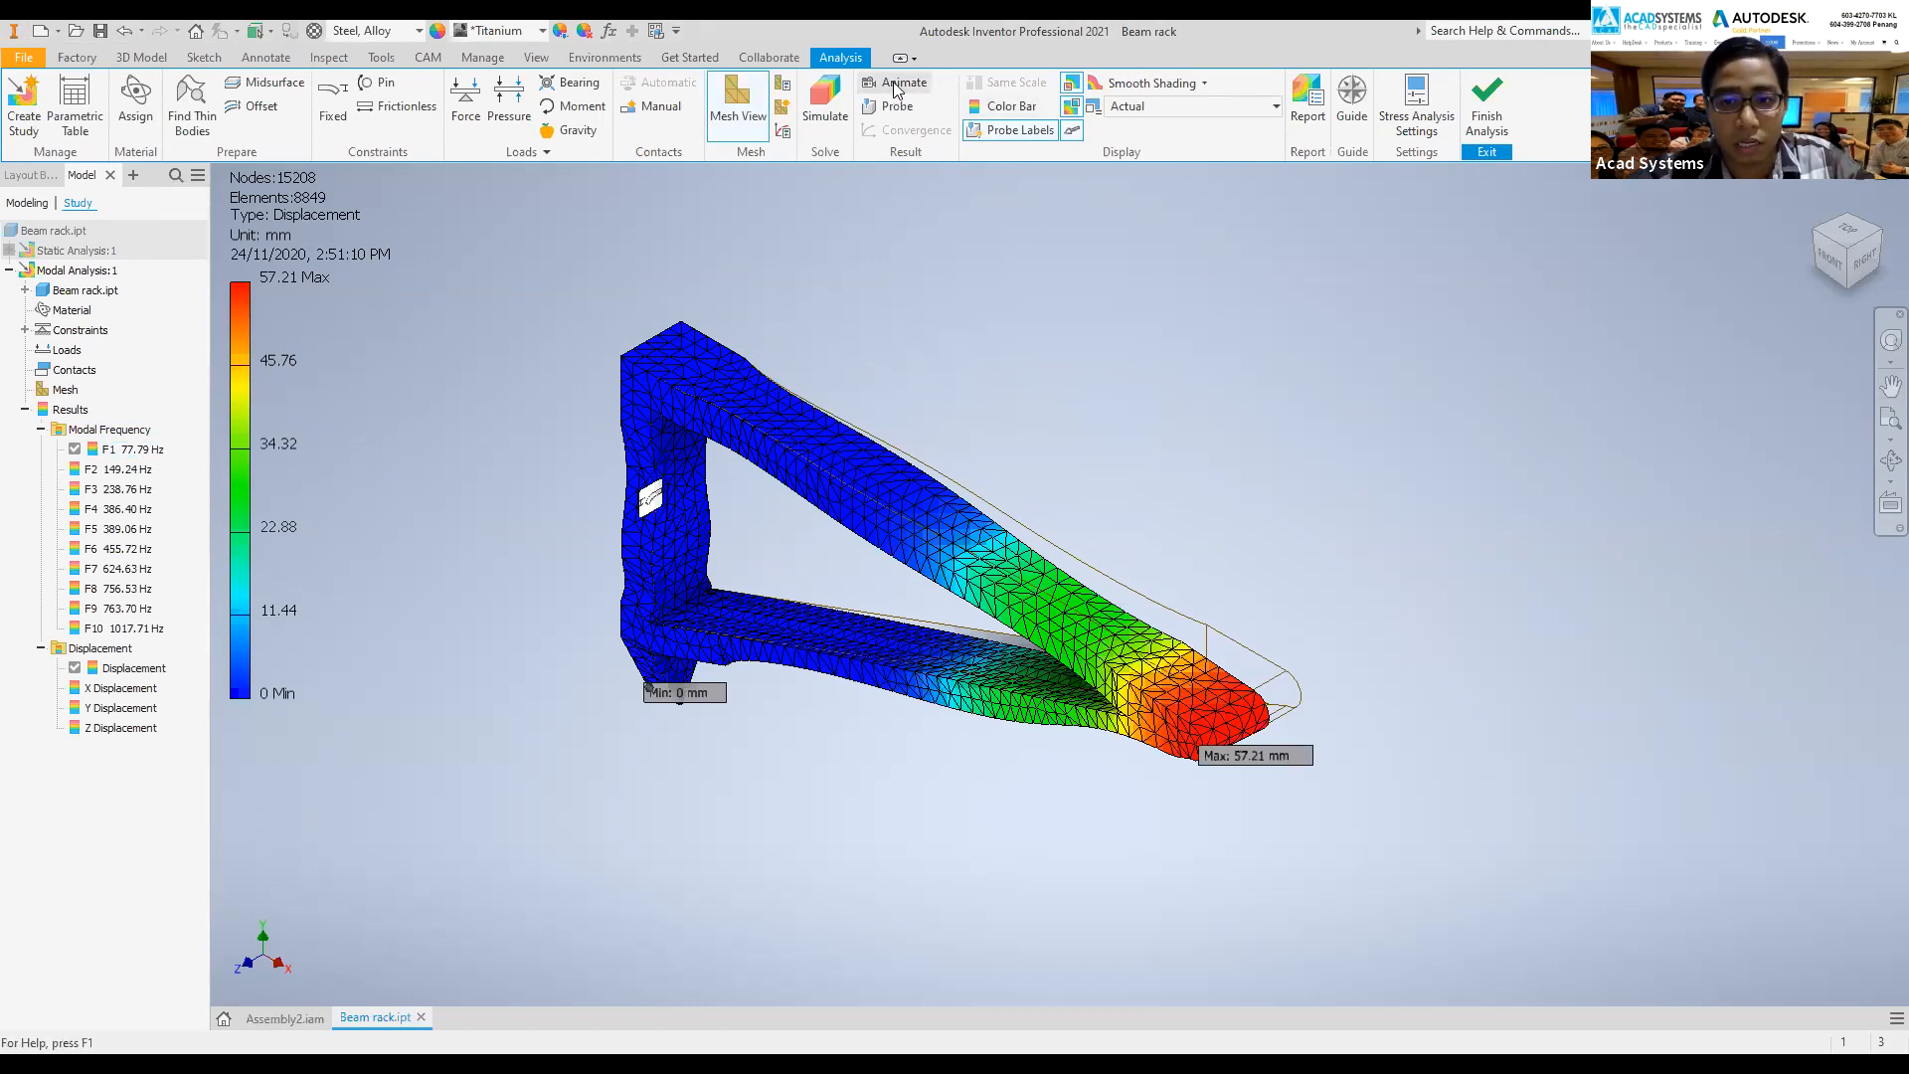
- Animate the displacement of the first three vibration modes, F1, F2 and F3, one after another
{"action": "left_click", "coordinate": [468, 384]}
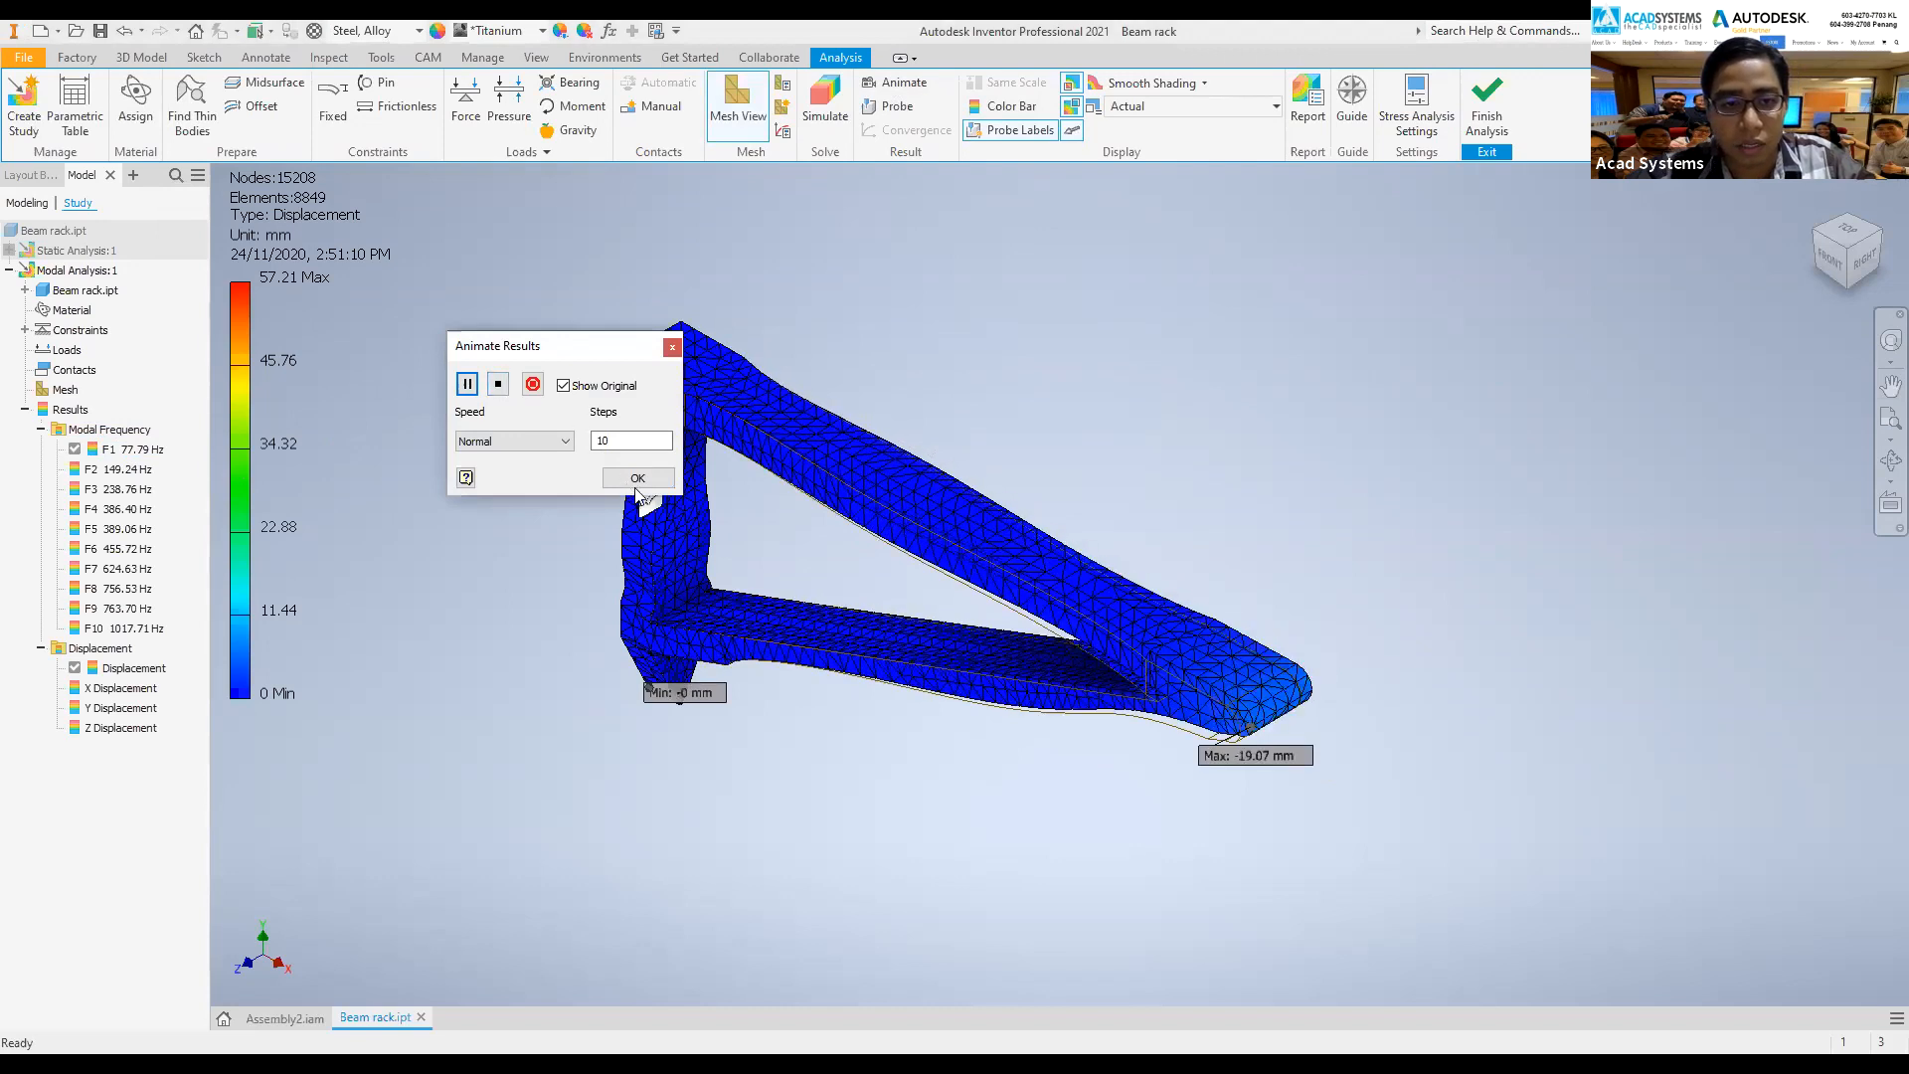
{"action": "double_click", "coordinate": [115, 472]}
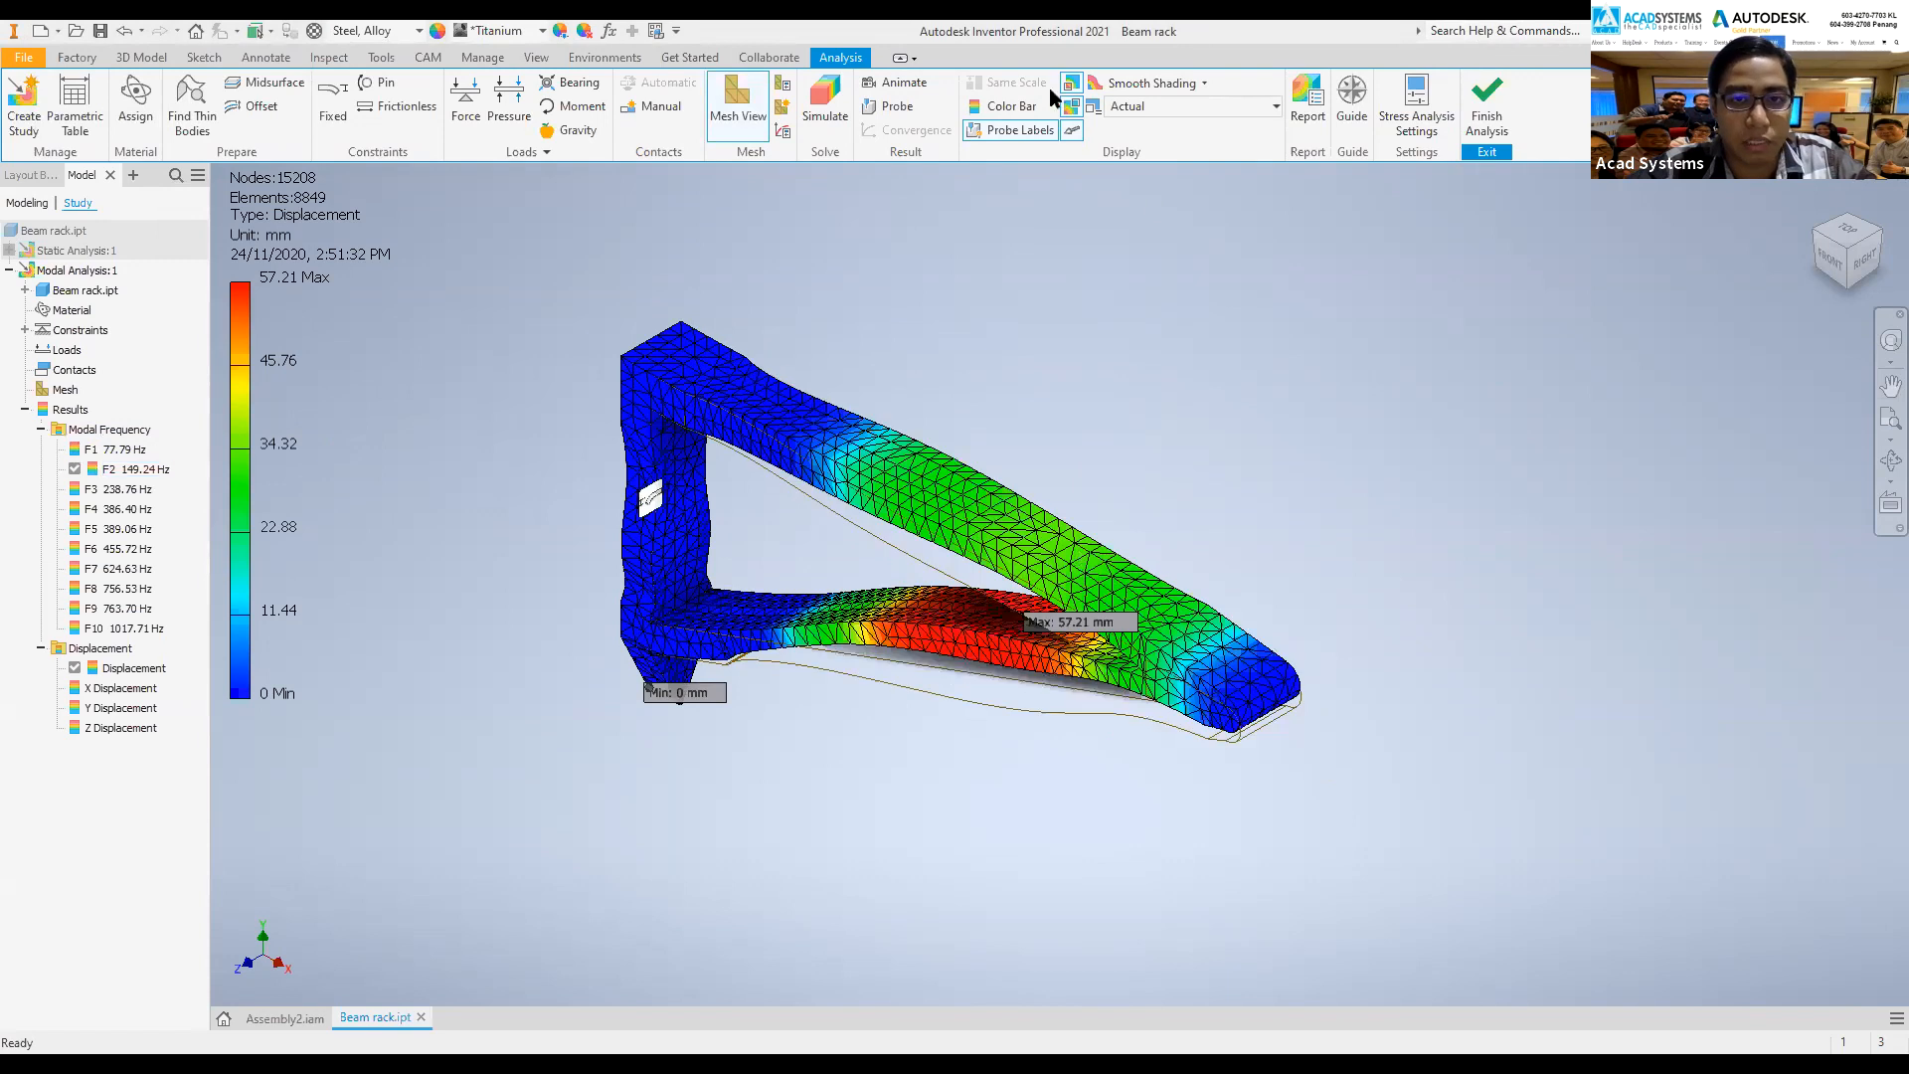
{"action": "left_click", "coordinate": [905, 83]}
{"action": "left_click", "coordinate": [467, 385]}
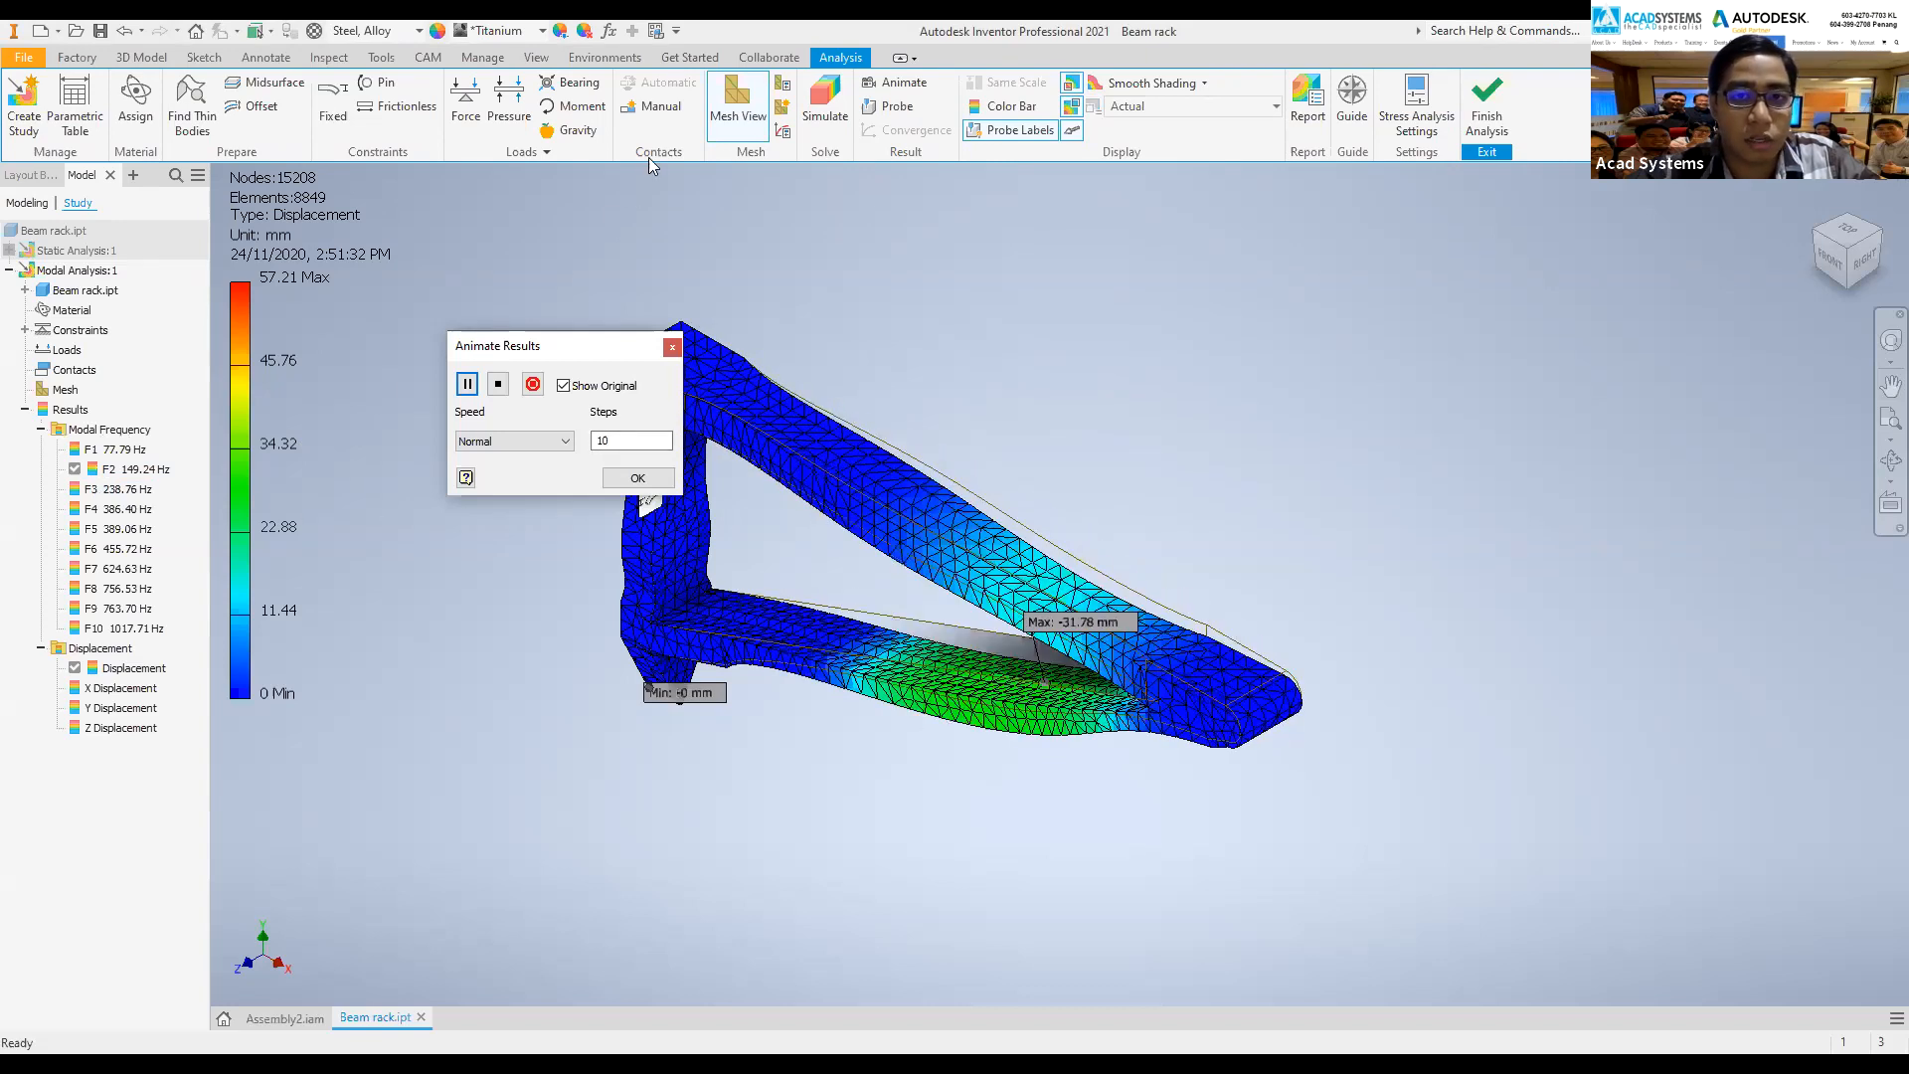
{"action": "left_click", "coordinate": [882, 80]}
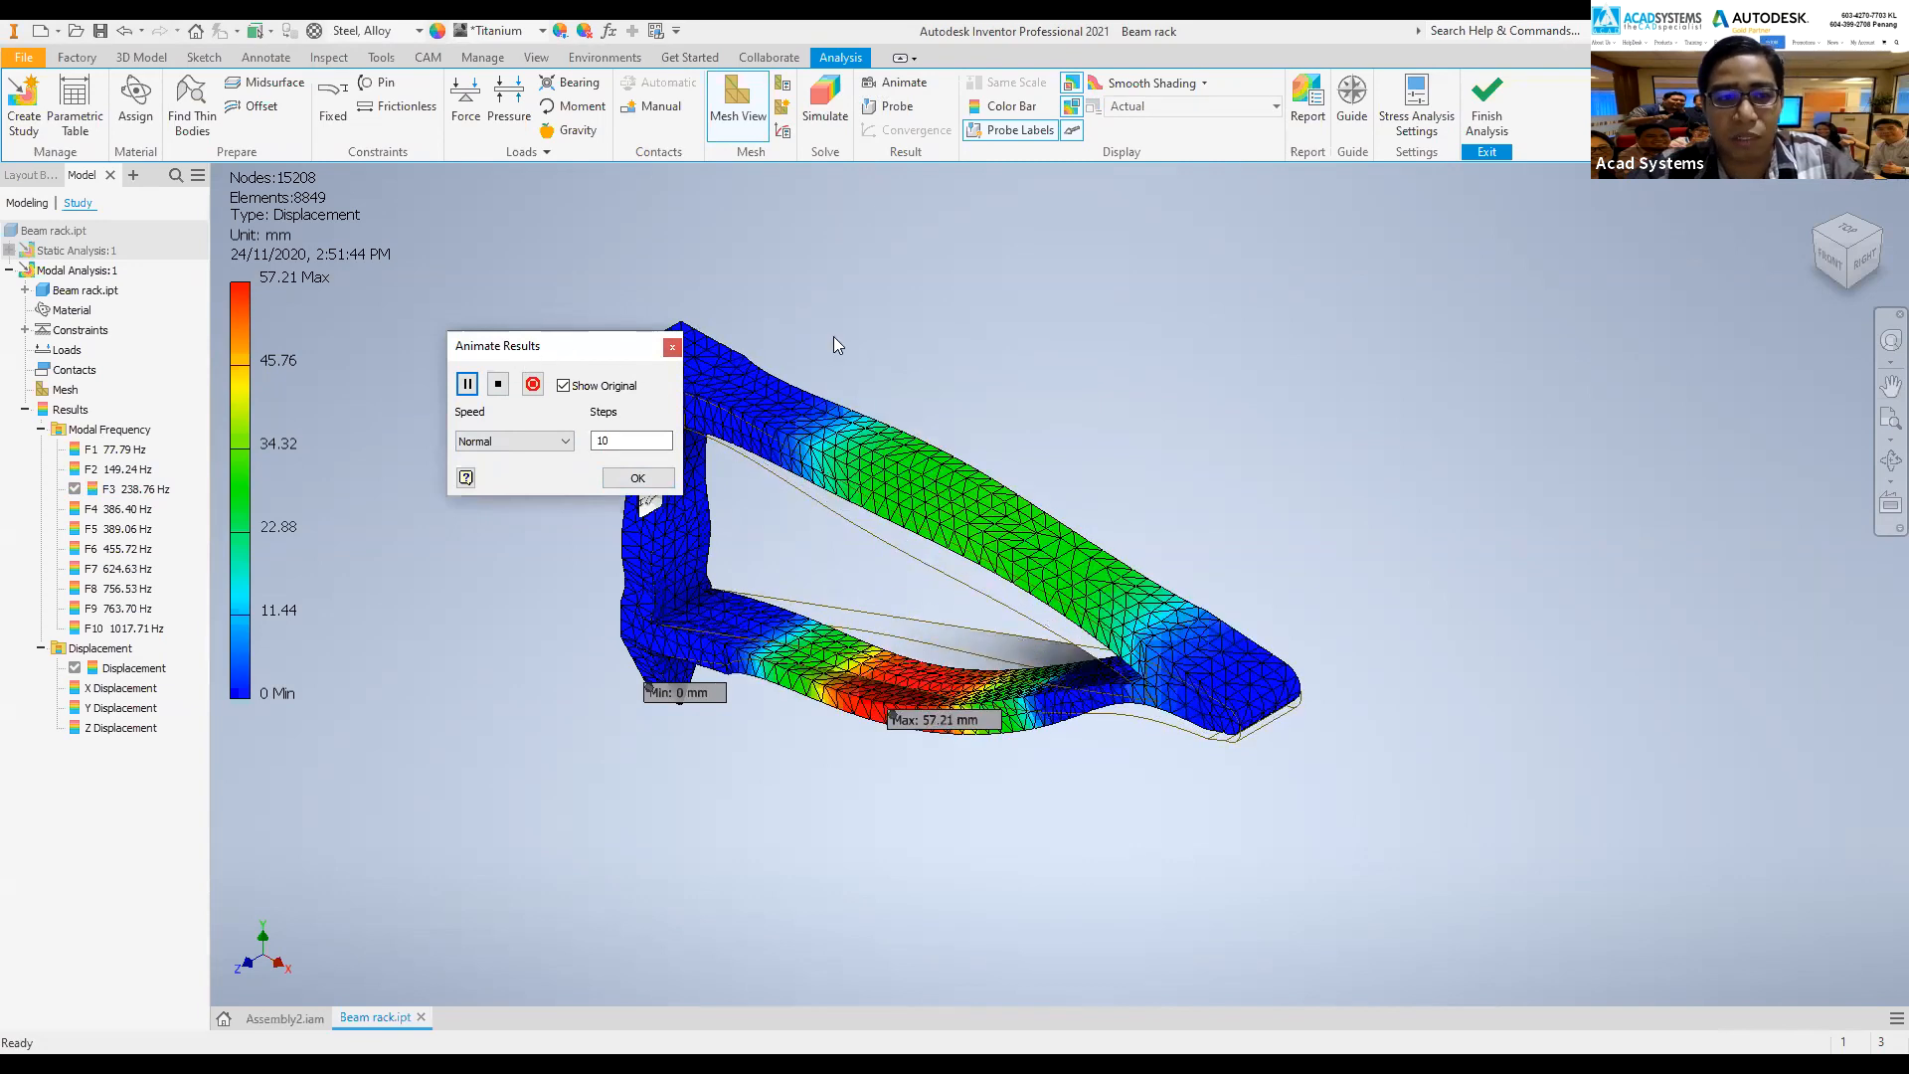
- Compare the F1 and F2 mode shapes without animation, and return to the F1 result
{"action": "double_click", "coordinate": [126, 454]}
{"action": "double_click", "coordinate": [124, 449]}
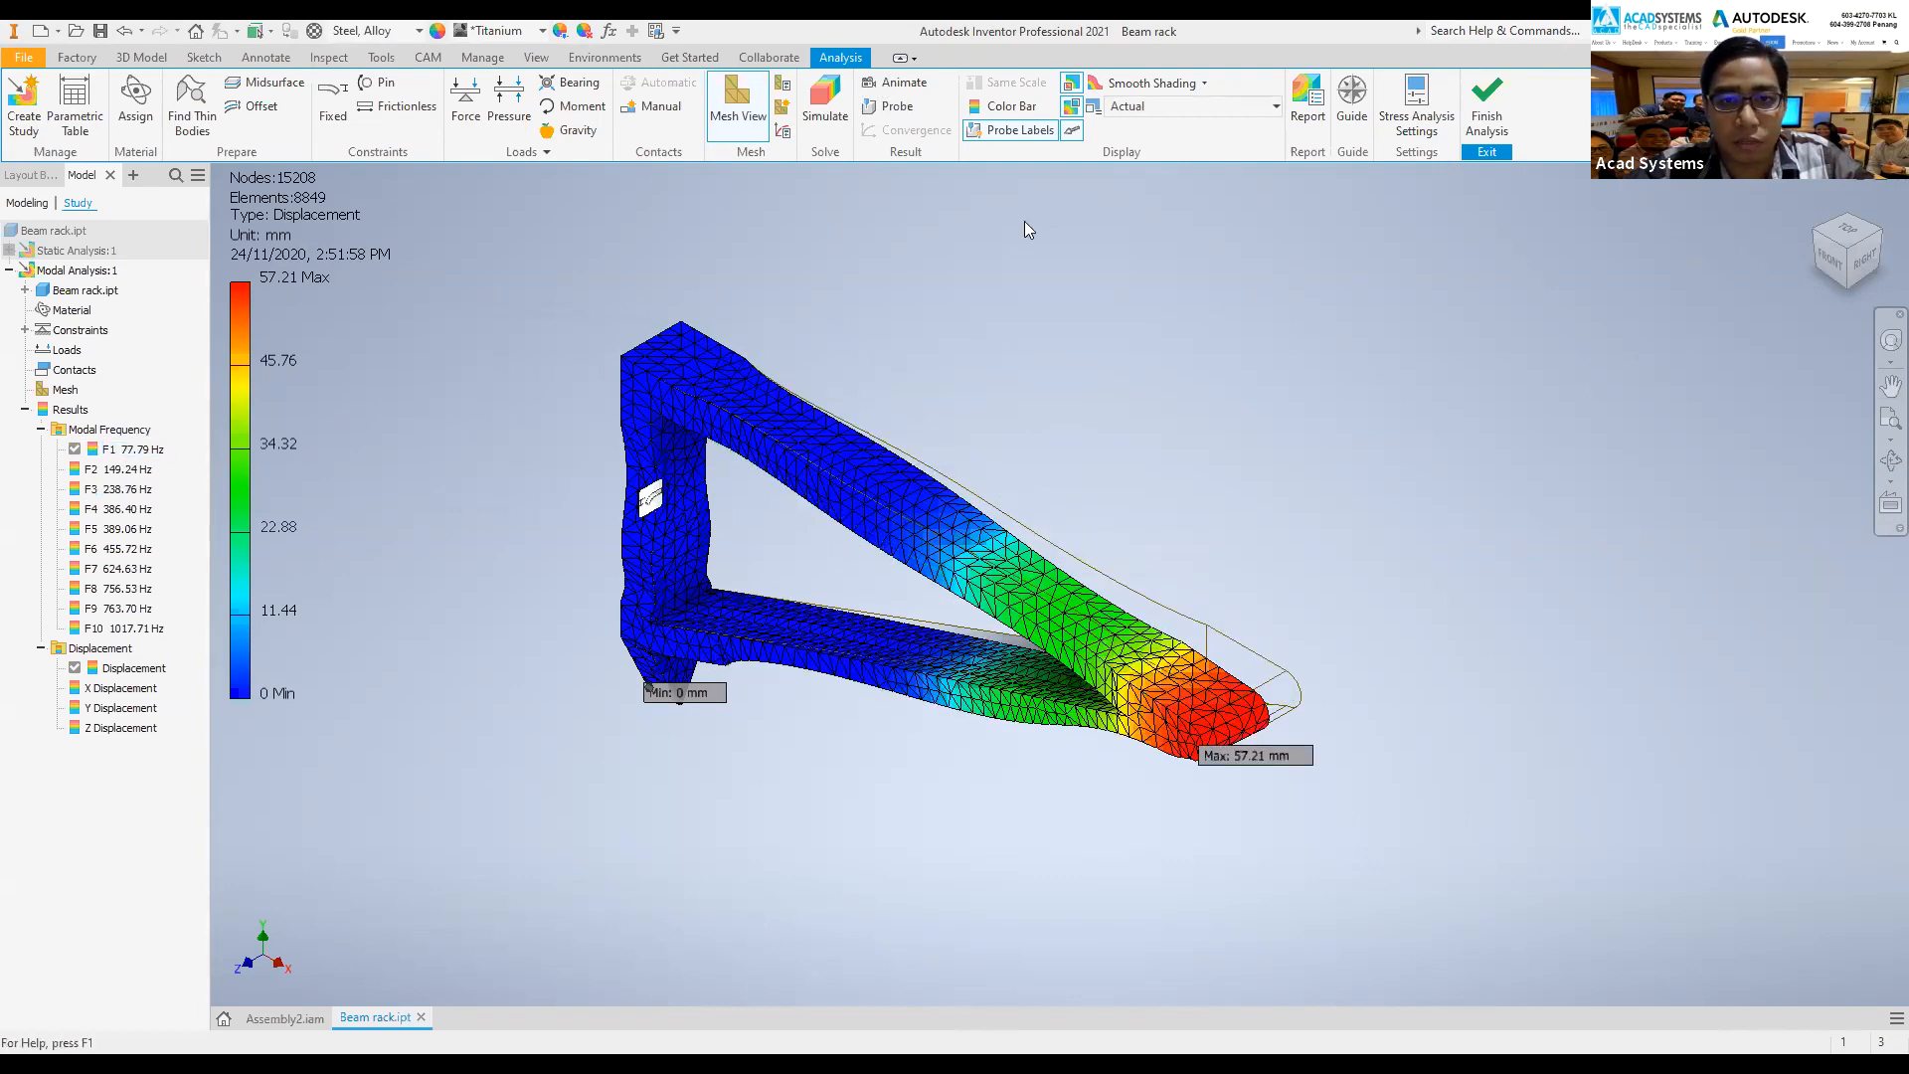
{"action": "left_click", "coordinate": [113, 472]}
{"action": "double_click", "coordinate": [115, 472]}
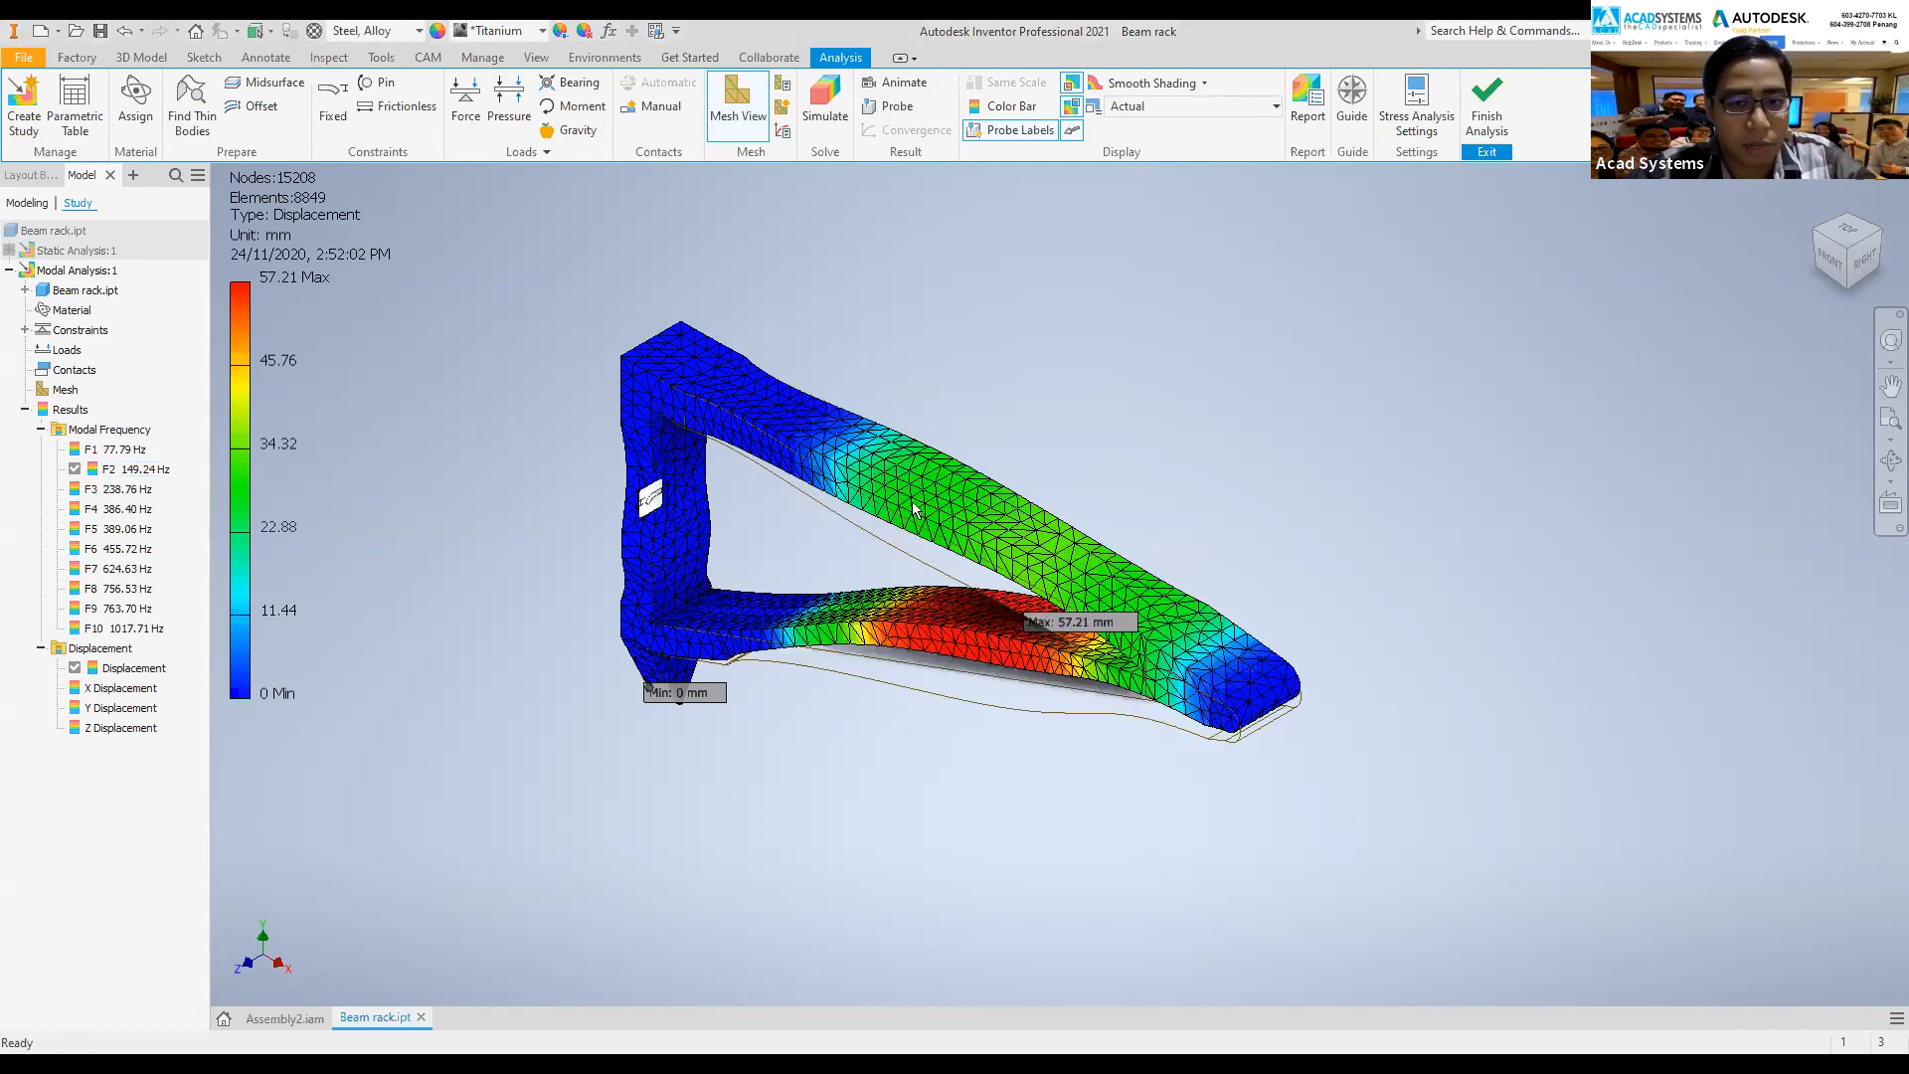
{"action": "left_click", "coordinate": [116, 490]}
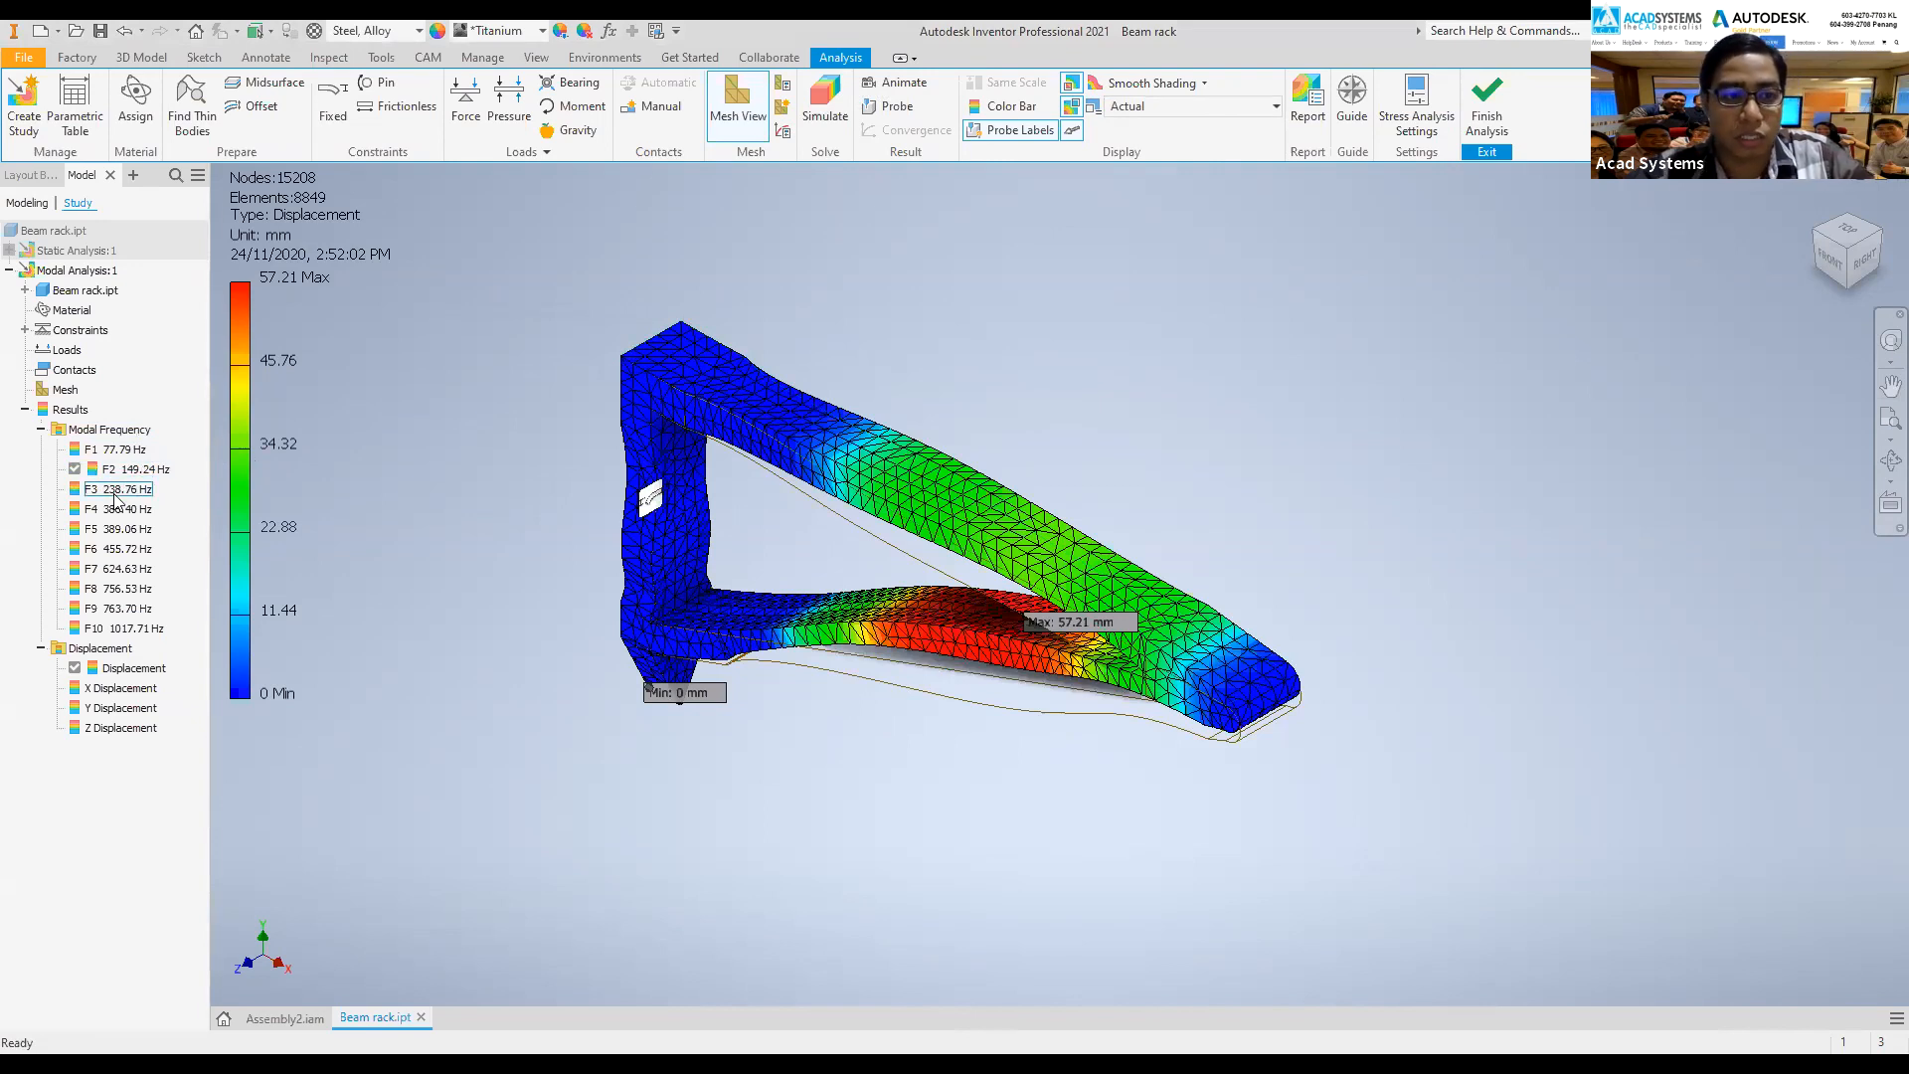
{"action": "double_click", "coordinate": [121, 450]}
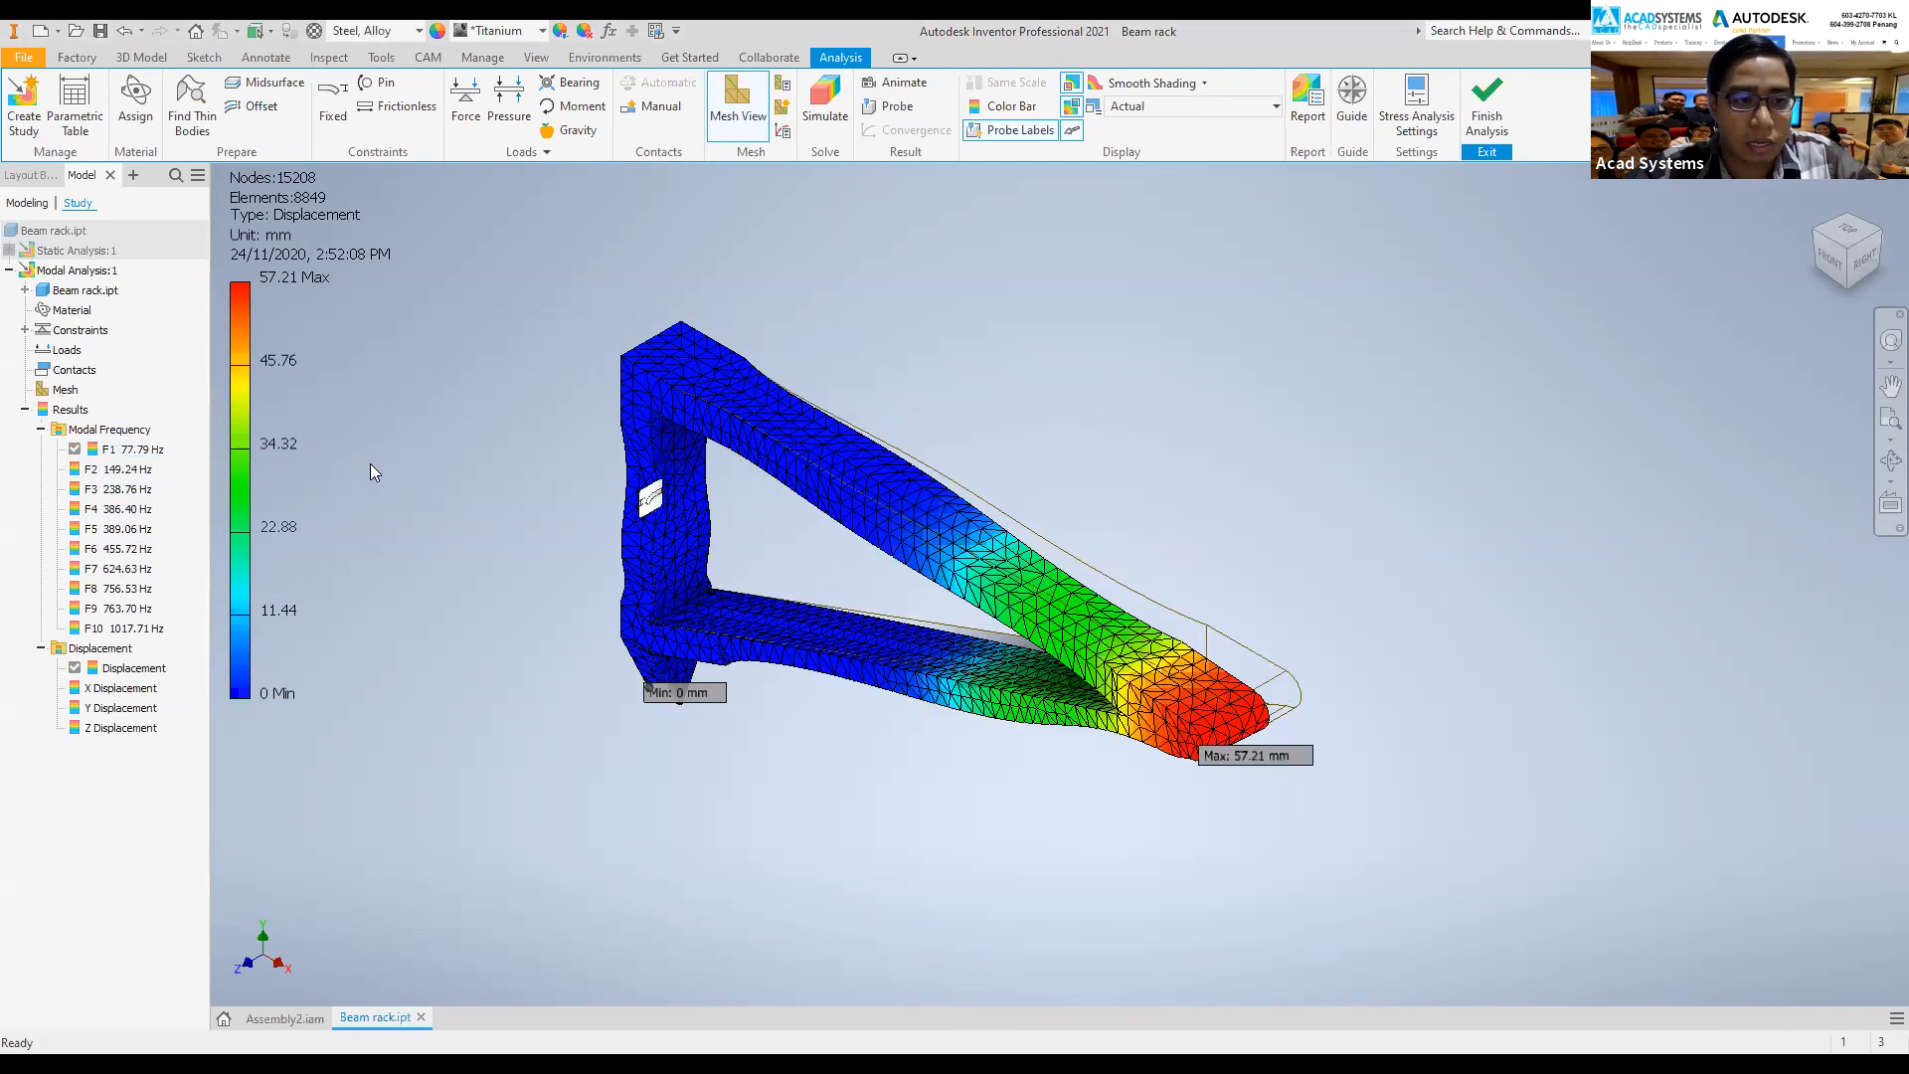
{"action": "middle_click_drag", "start_coordinate": [1315, 418], "coordinate": [856, 566]}
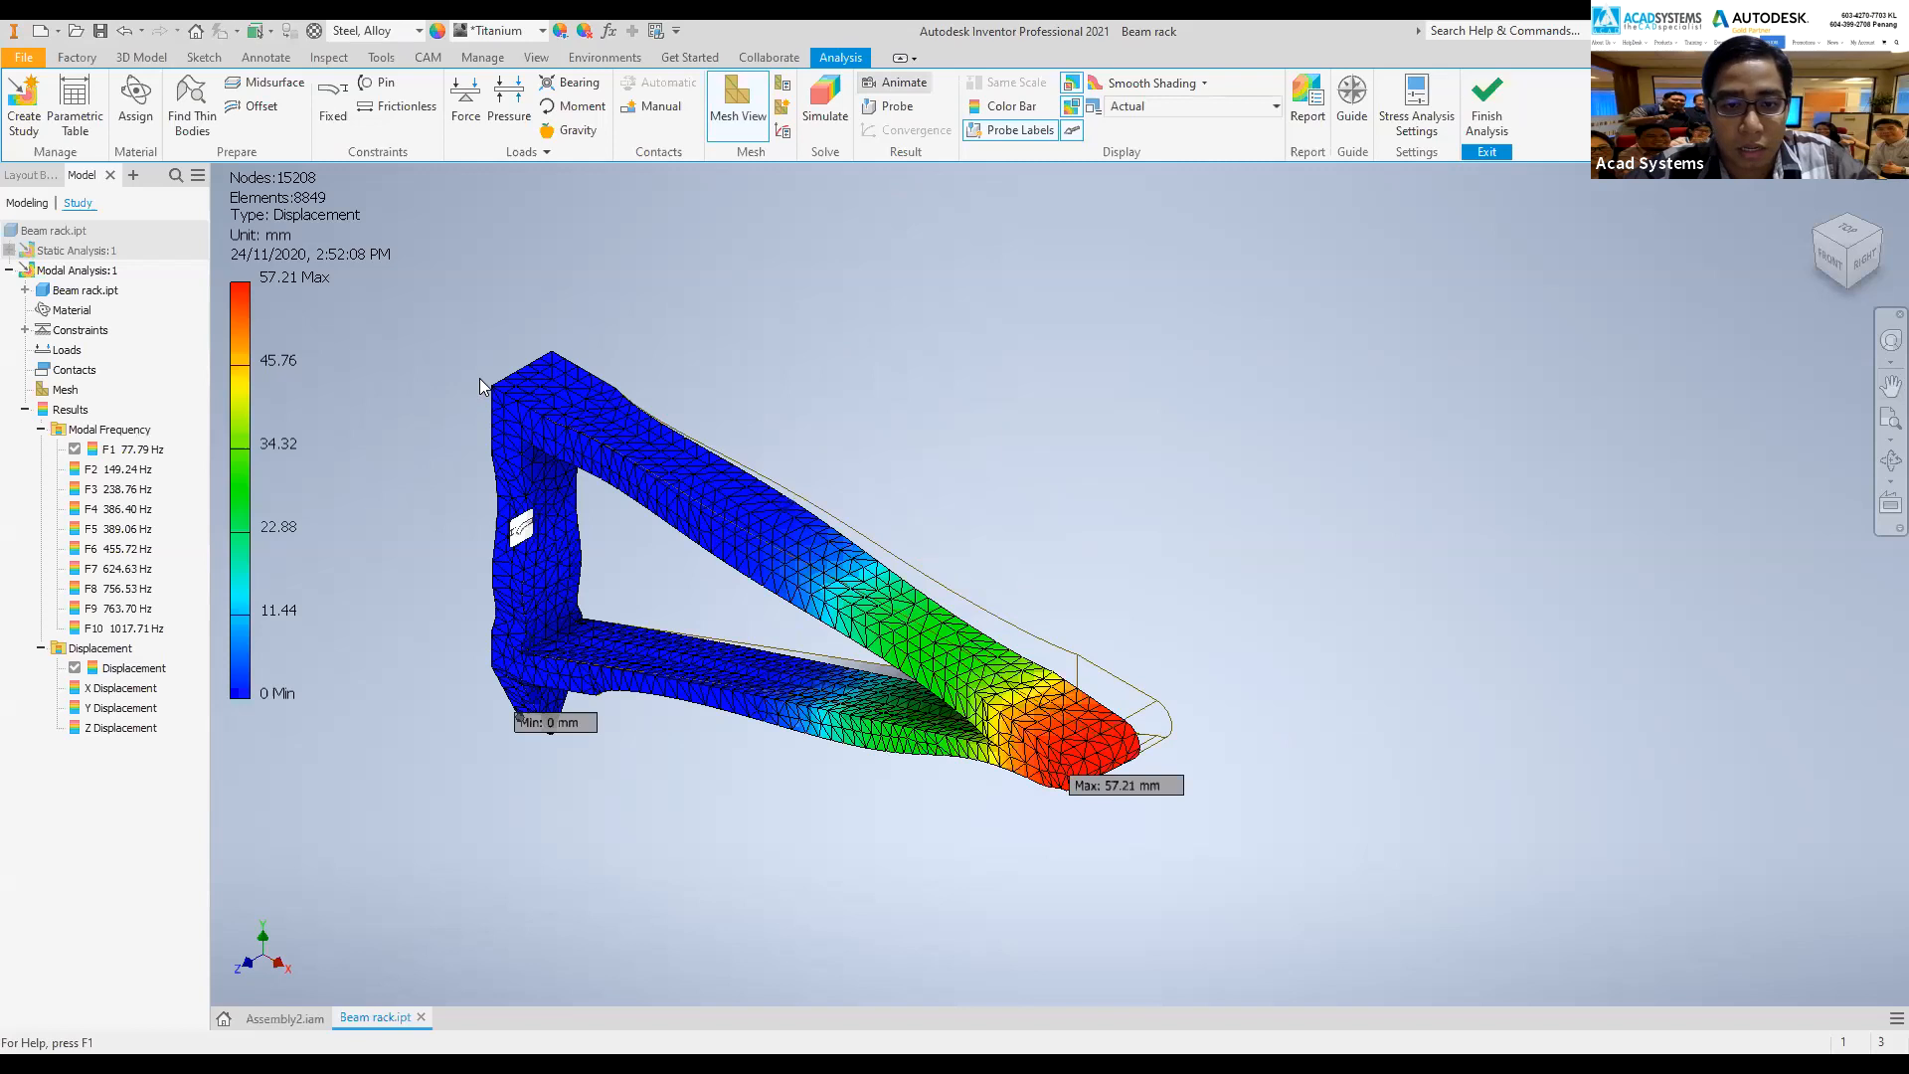
- Examine the F1 displacement plot of the rack without its top bracing
{"action": "left_click", "coordinate": [670, 348]}
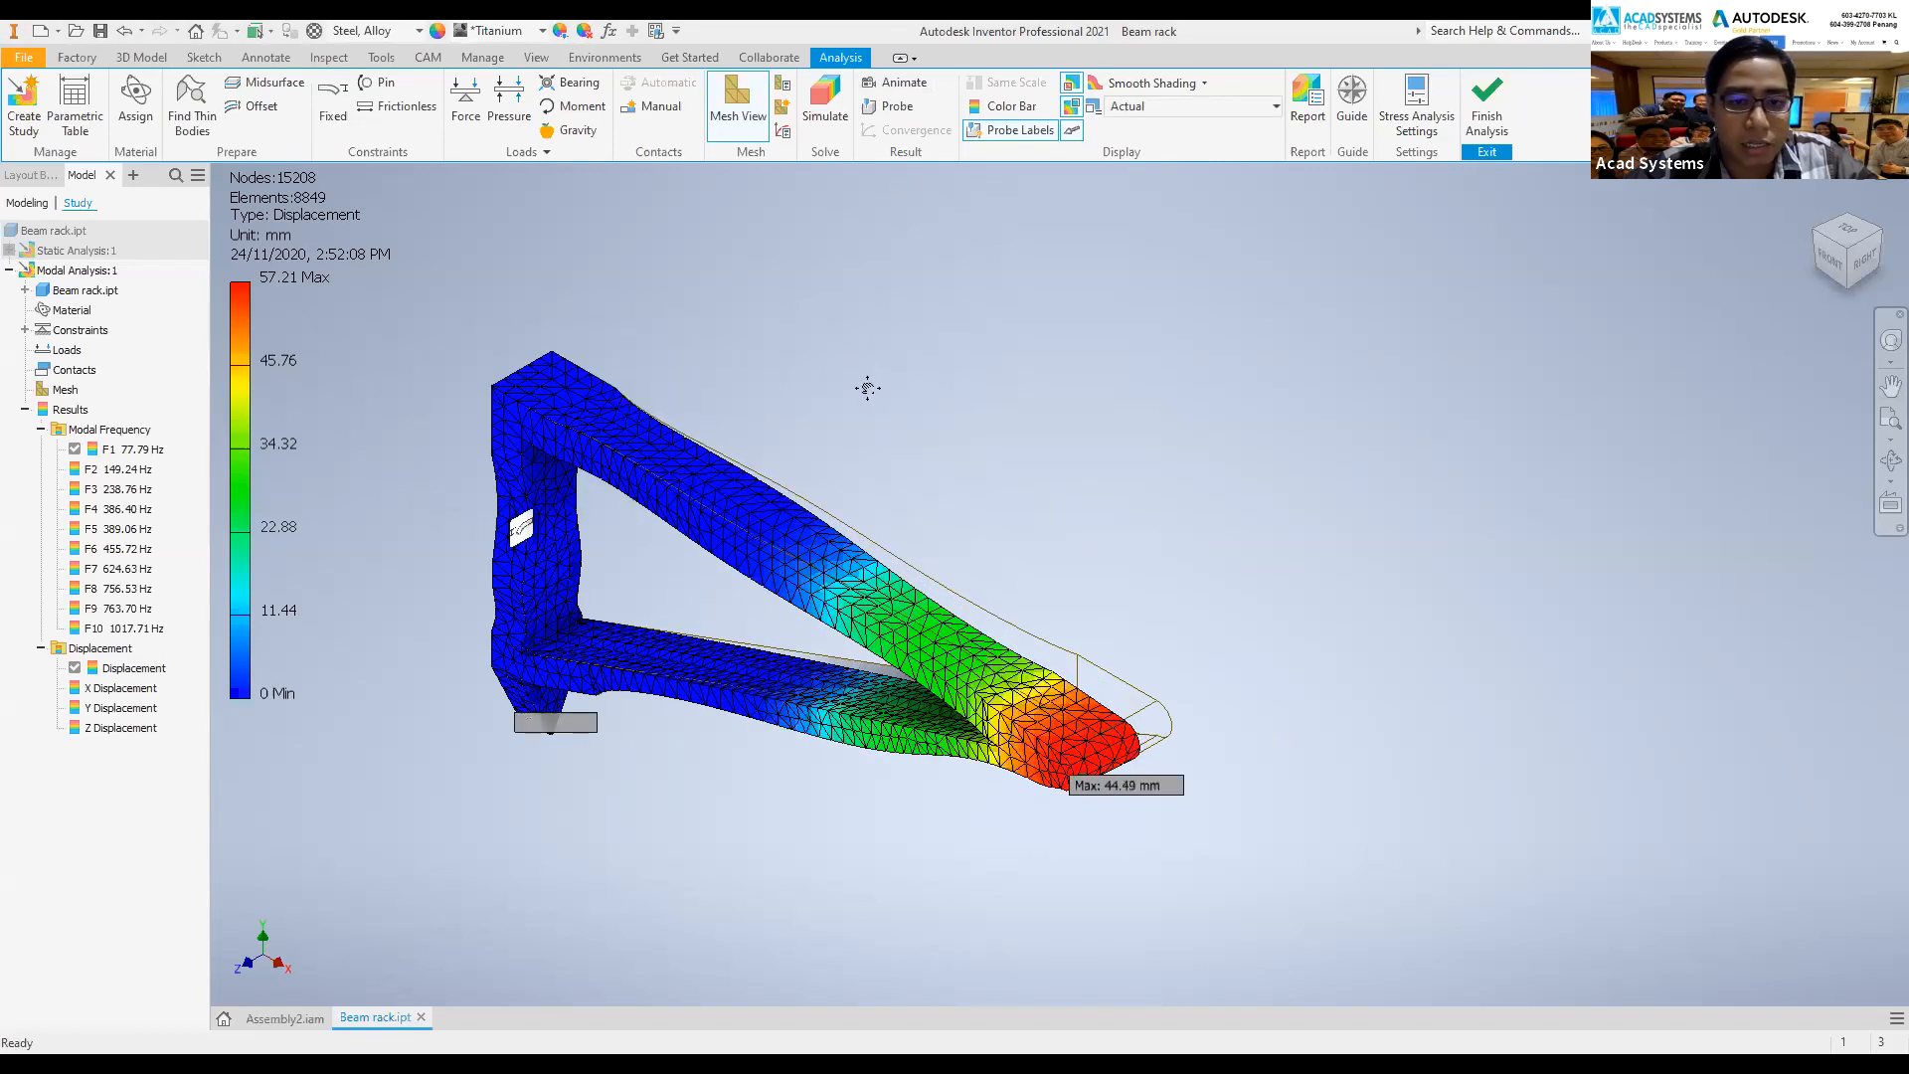
{"action": "left_click_drag", "start_coordinate": [867, 388], "coordinate": [1048, 317]}
{"action": "middle_click_drag", "start_coordinate": [1000, 365], "coordinate": [1034, 338]}
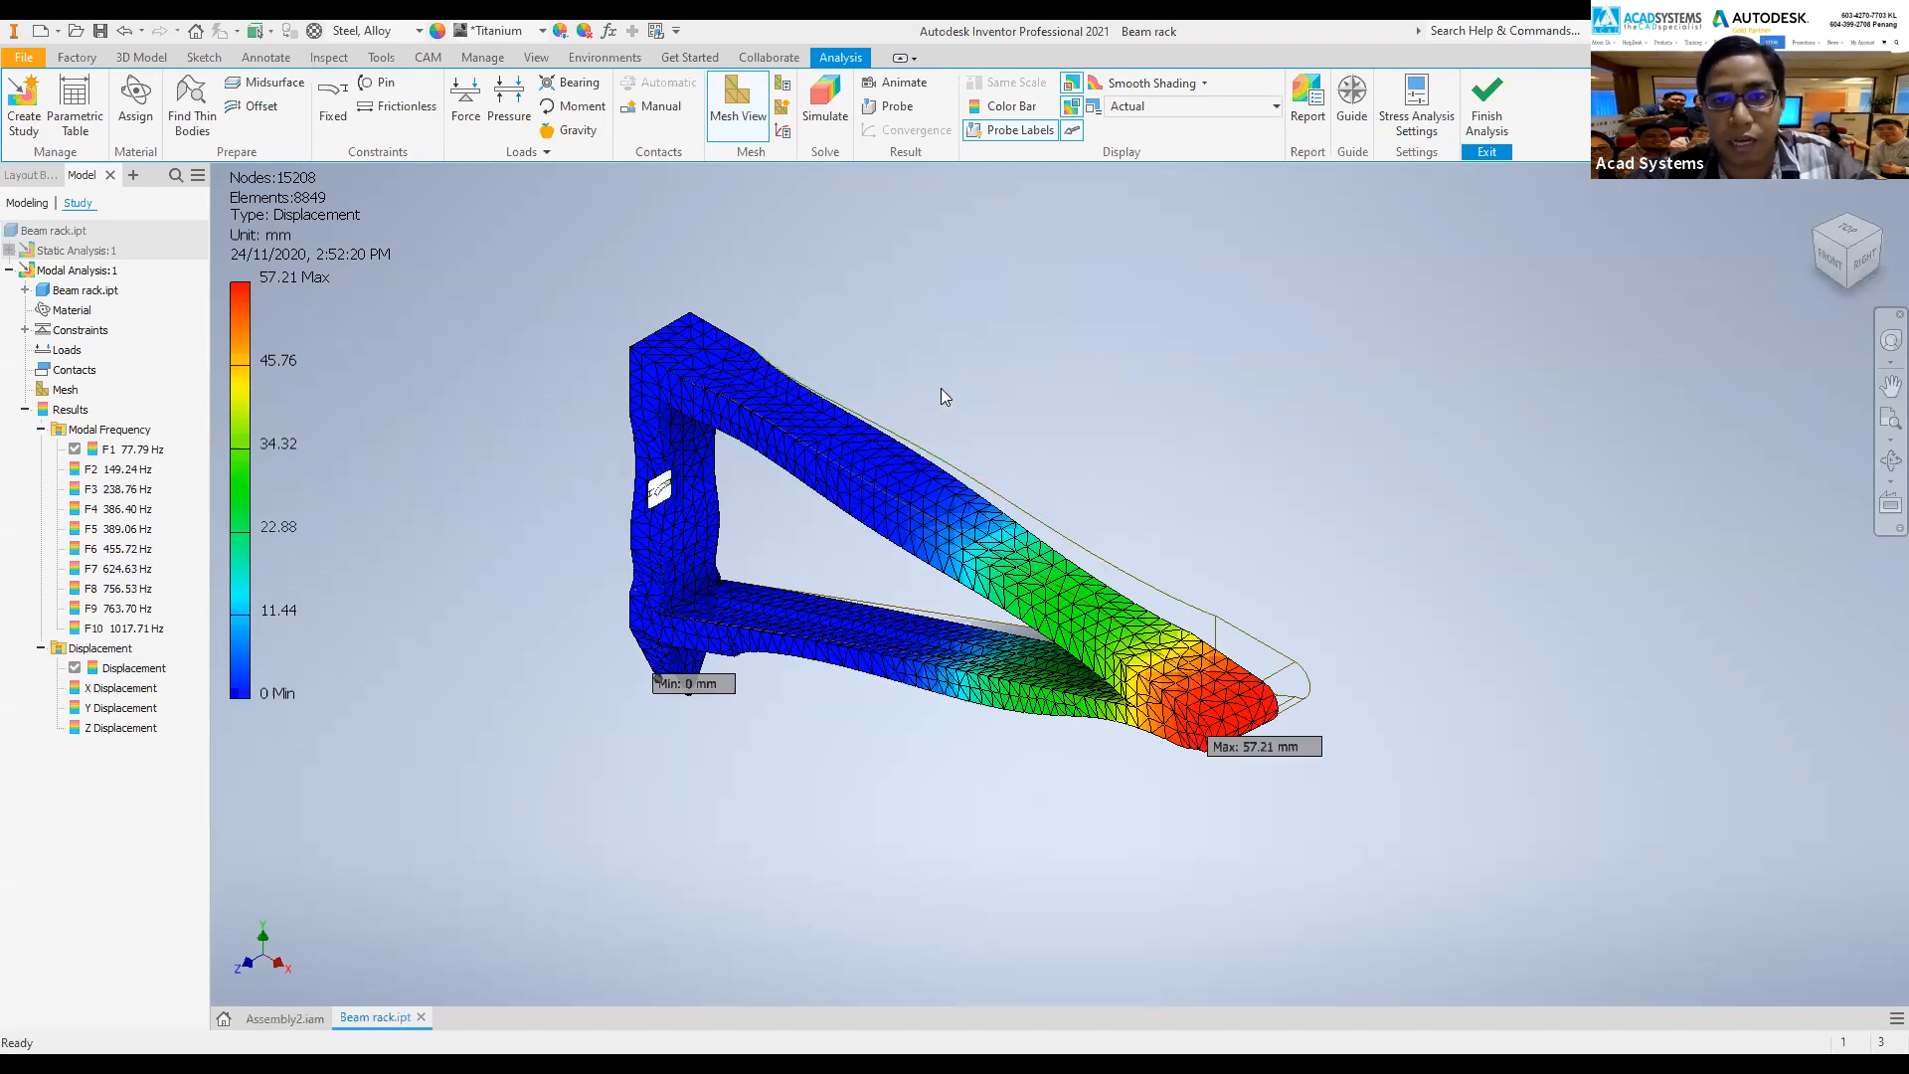
{"action": "middle_click_drag", "start_coordinate": [566, 390], "coordinate": [610, 375]}
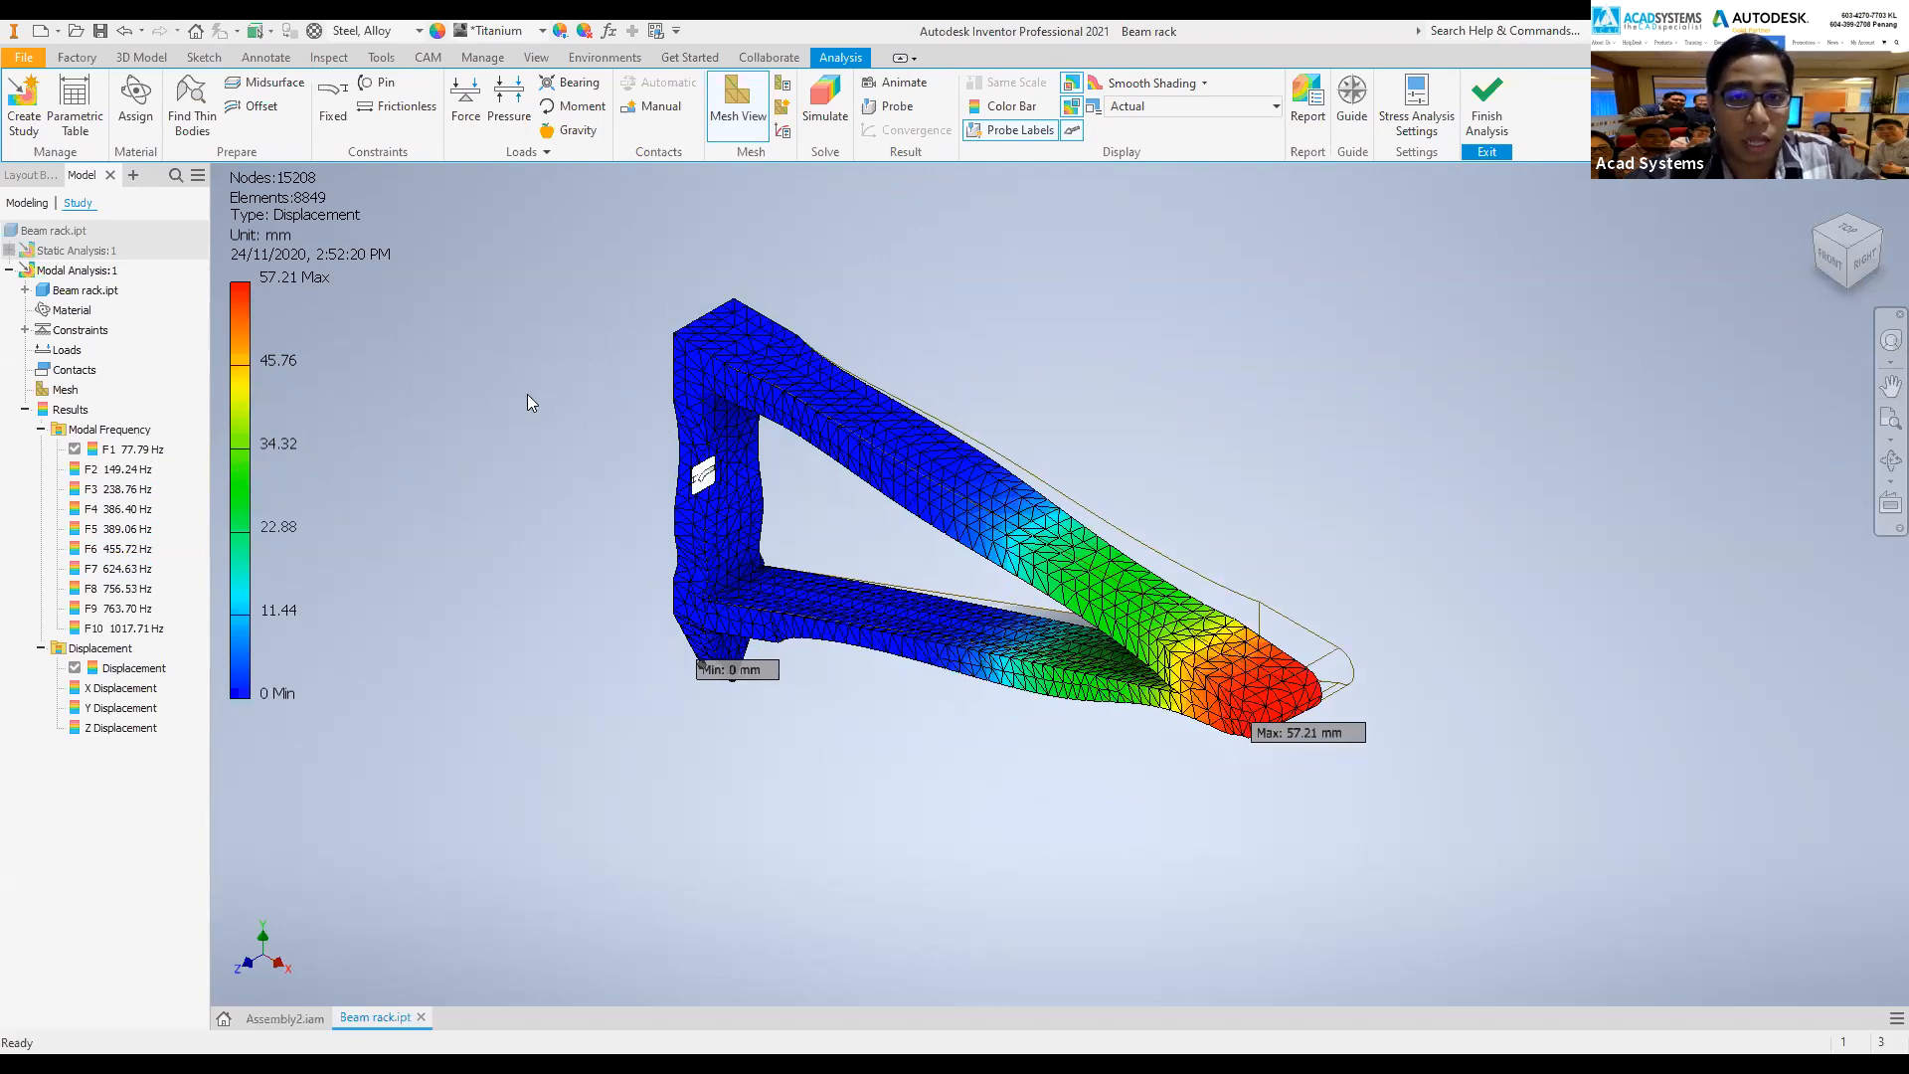
{"action": "left_click", "coordinate": [120, 449]}
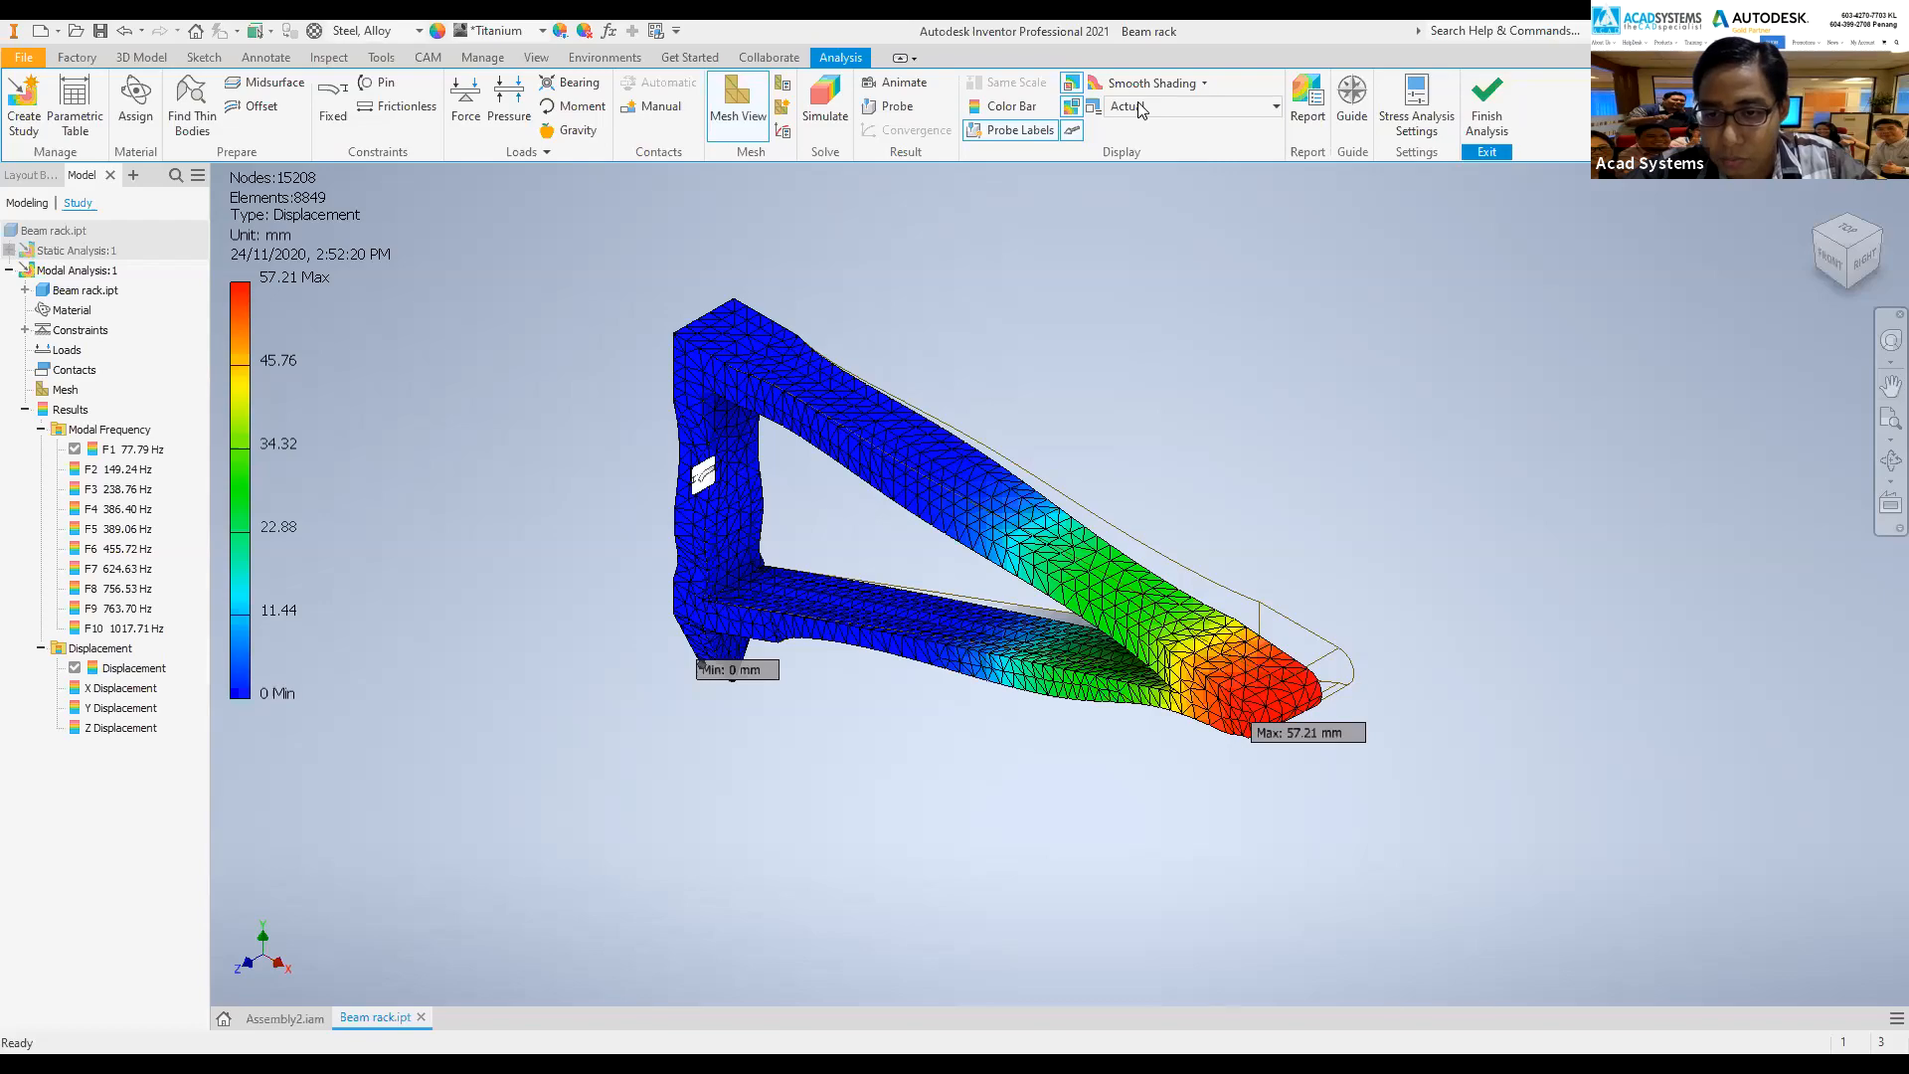
{"action": "key", "text": "alt+Tab"}
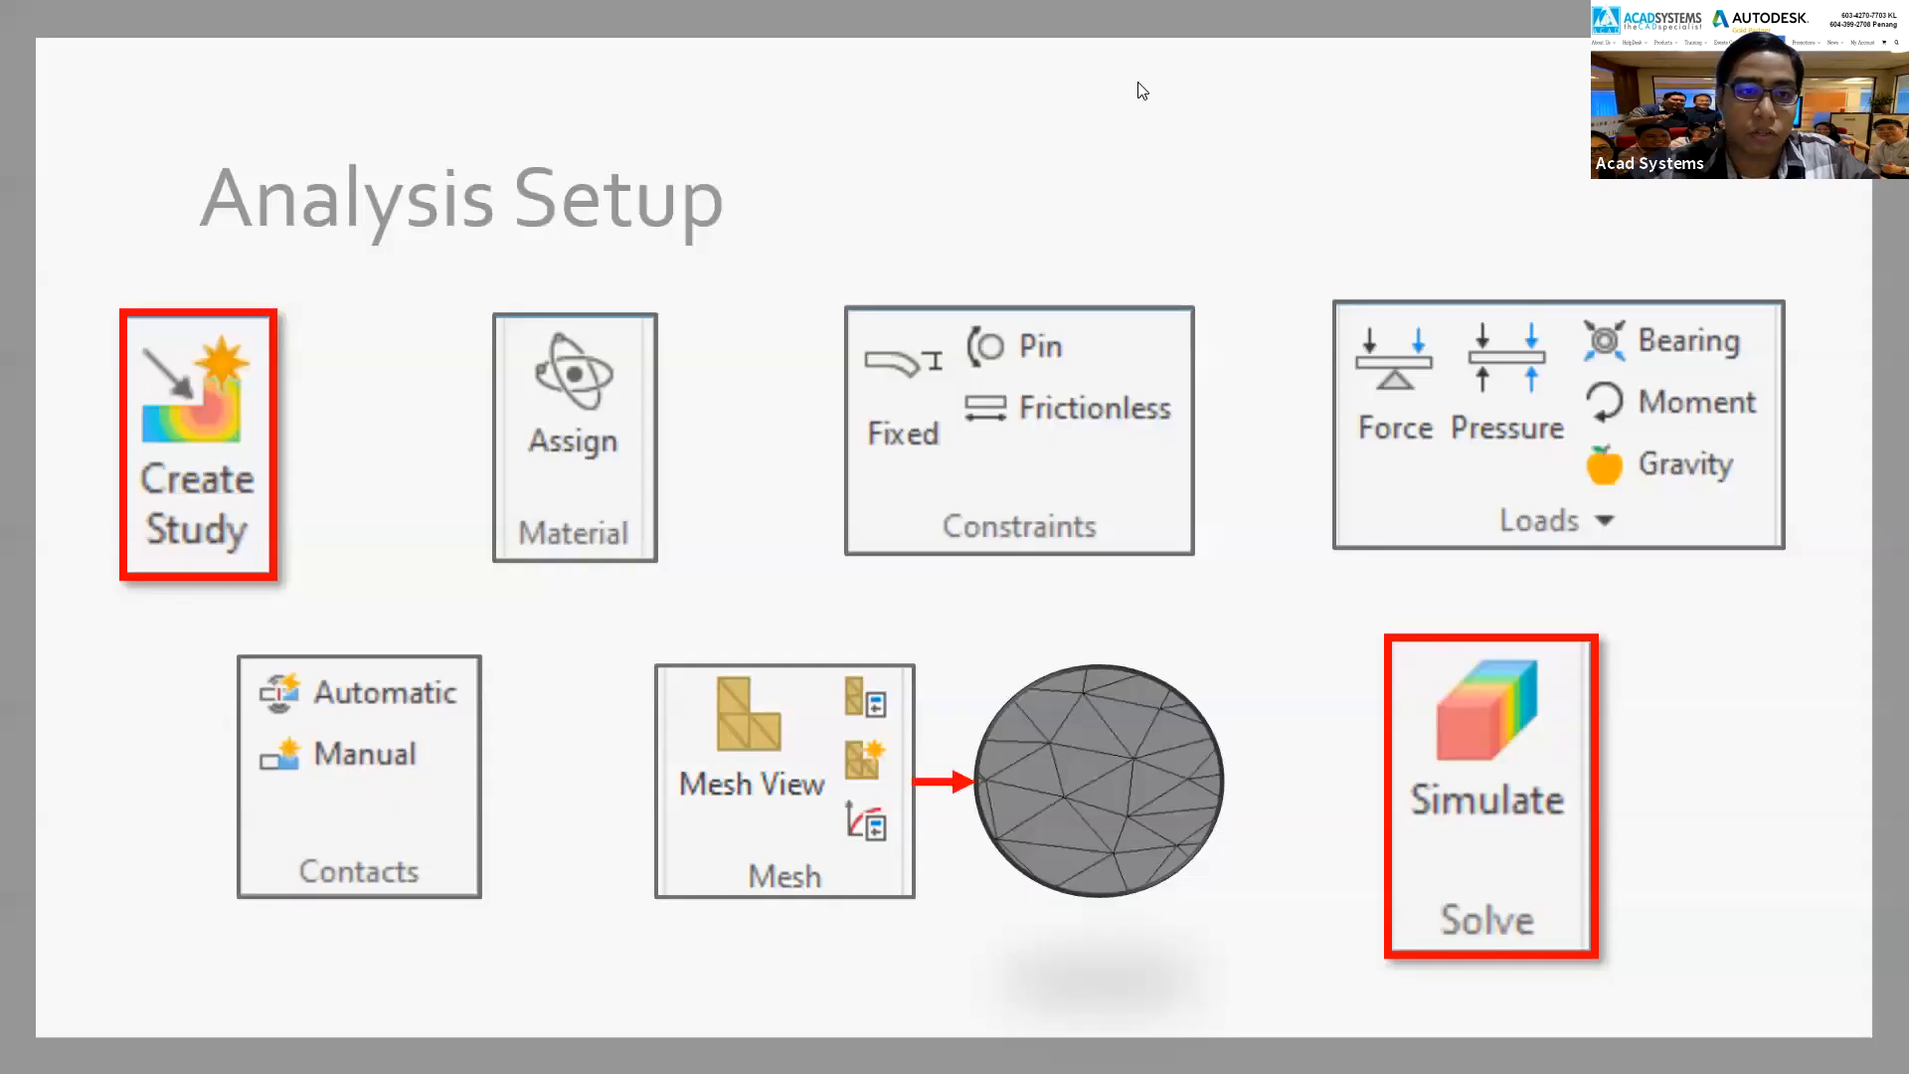
{"action": "key", "text": "Right"}
{"action": "mouse_move", "coordinate": [499, 969]}
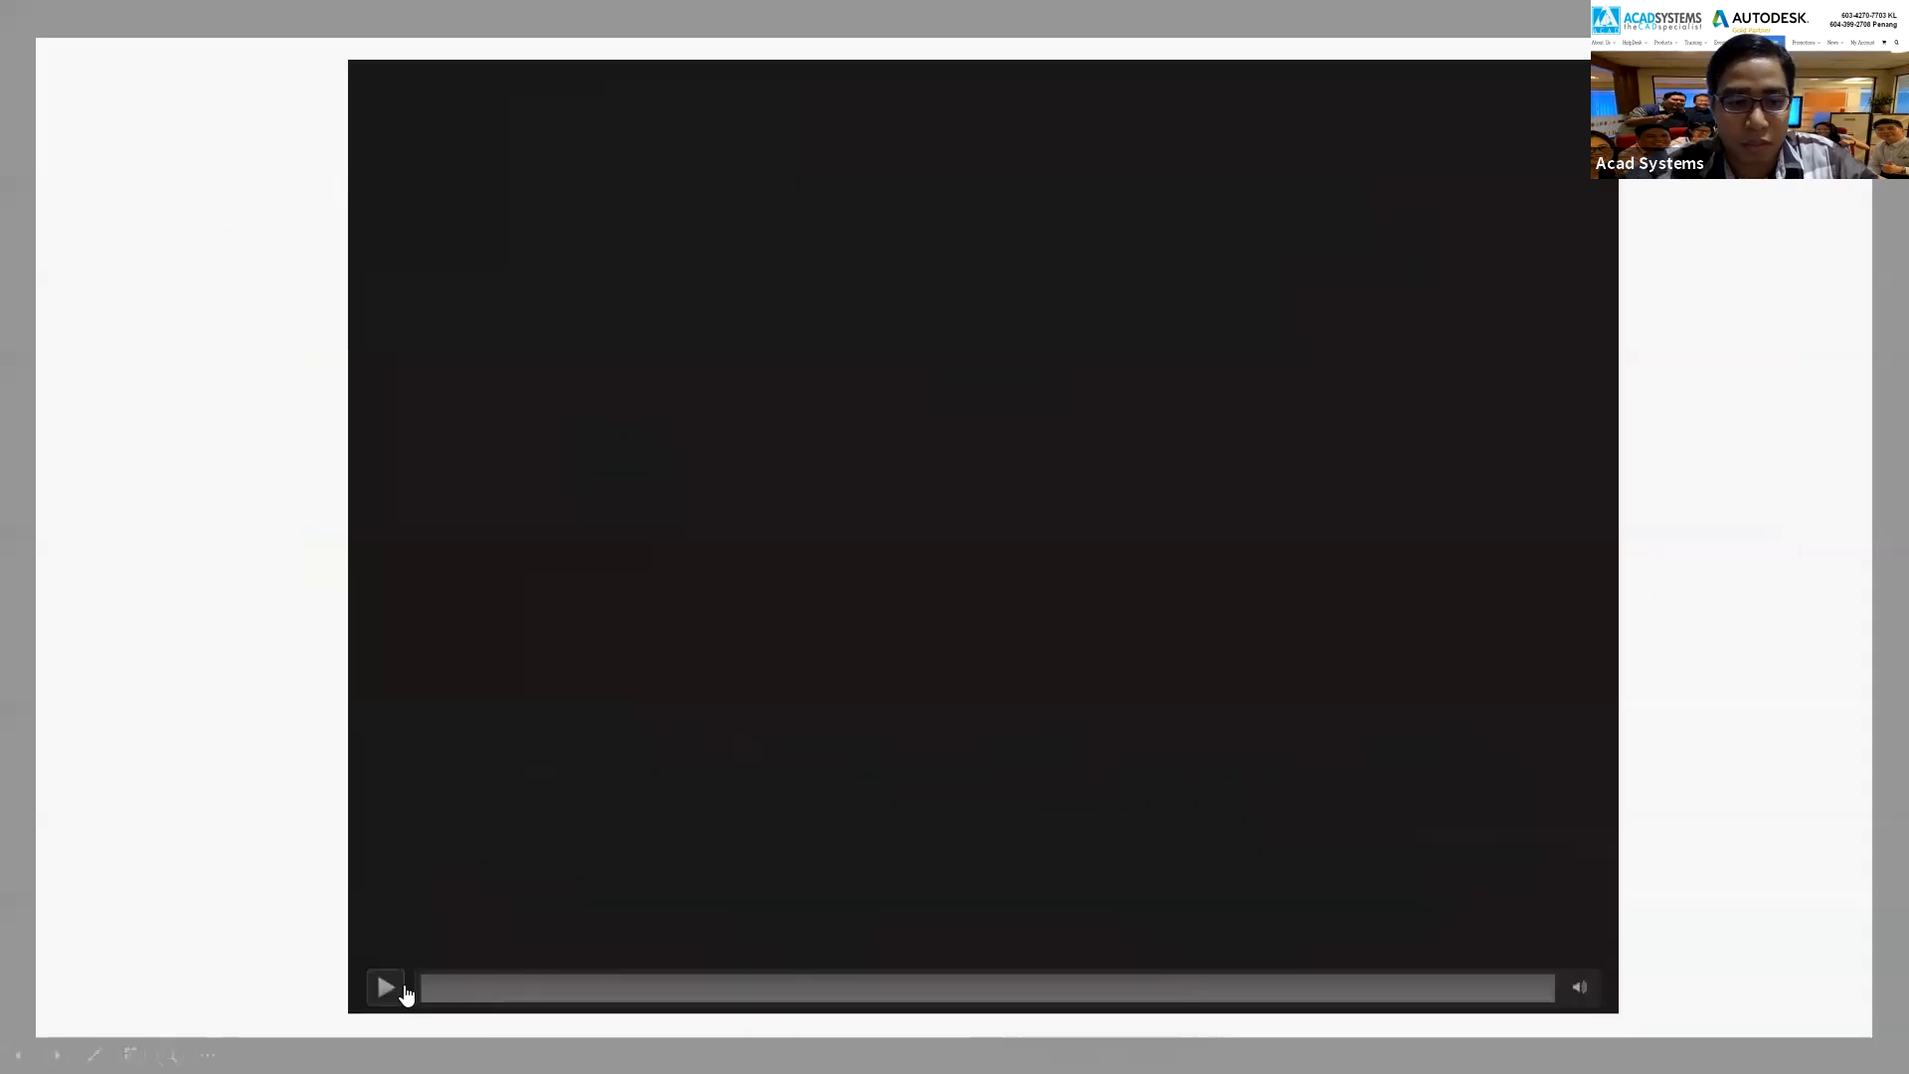
{"action": "left_click", "coordinate": [398, 984]}
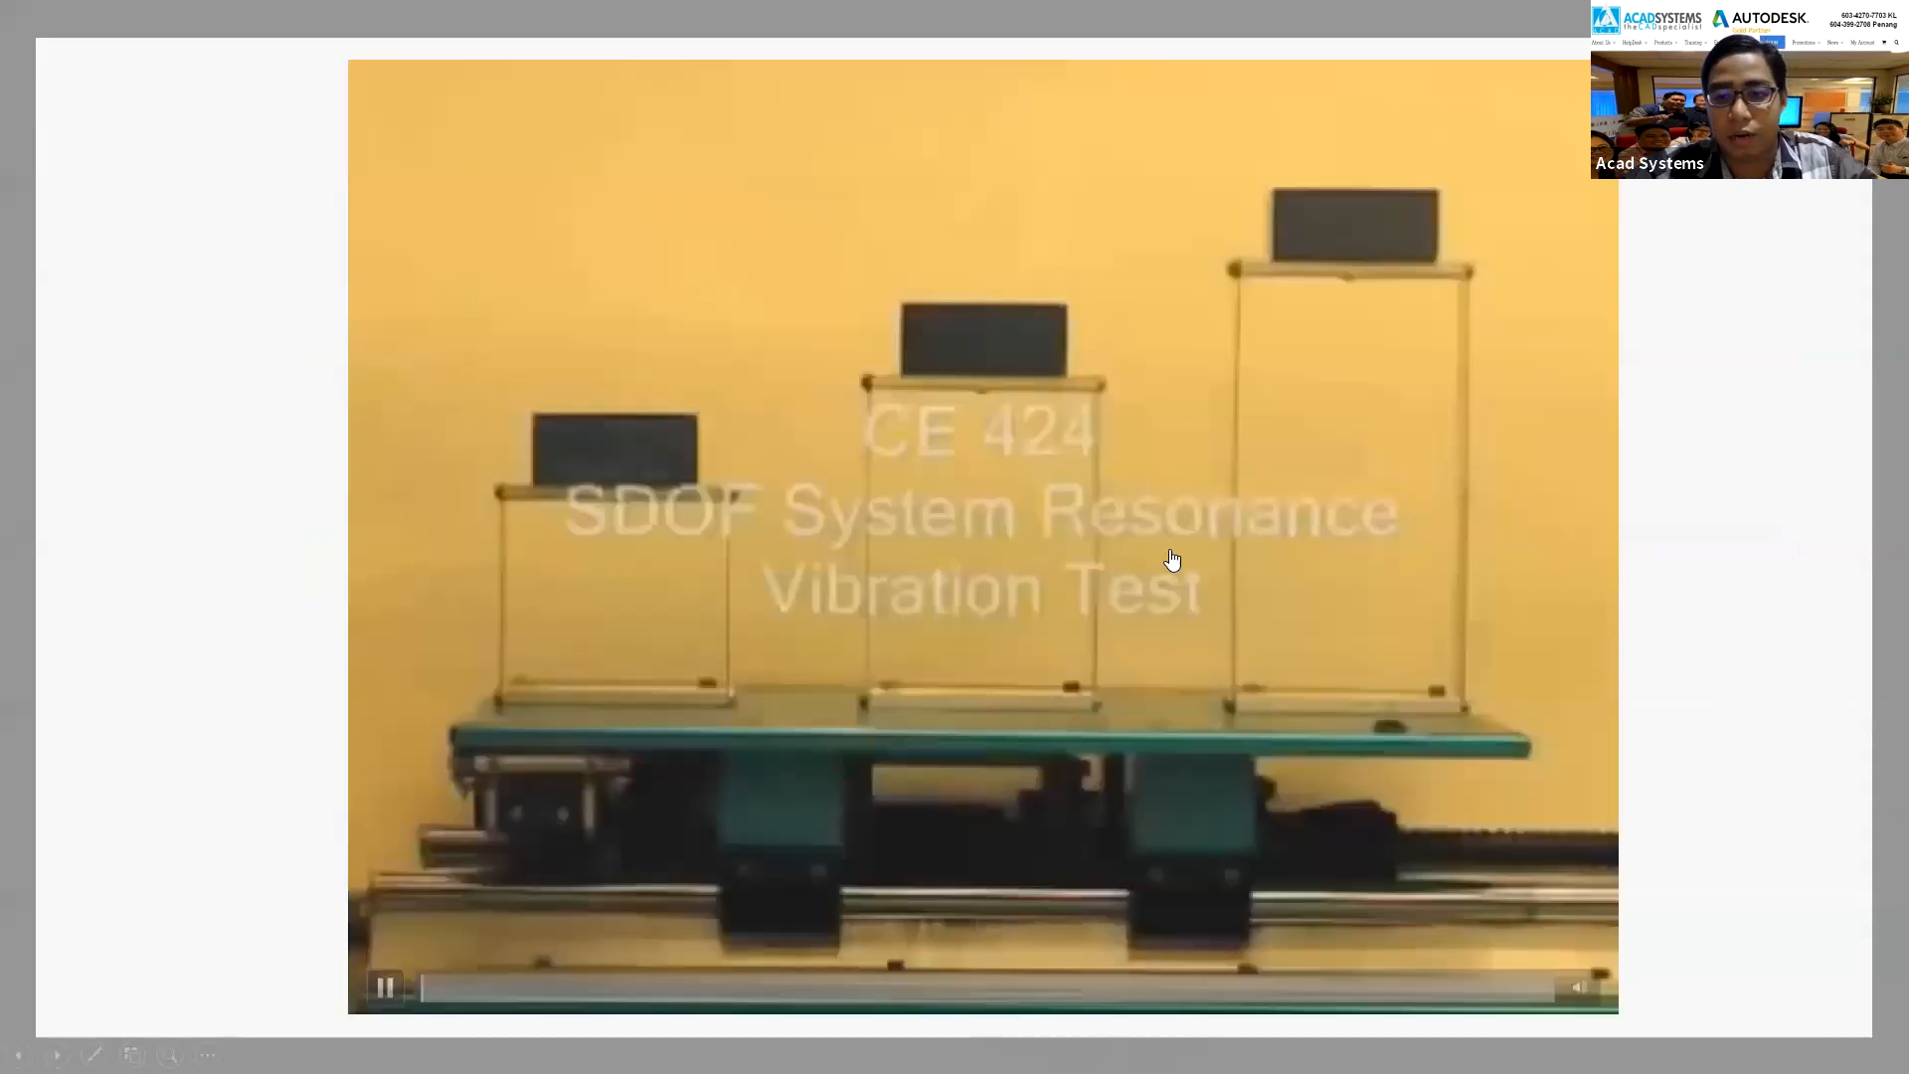
{"action": "left_click_drag", "start_coordinate": [444, 987], "coordinate": [489, 992]}
{"action": "left_click", "coordinate": [509, 984]}
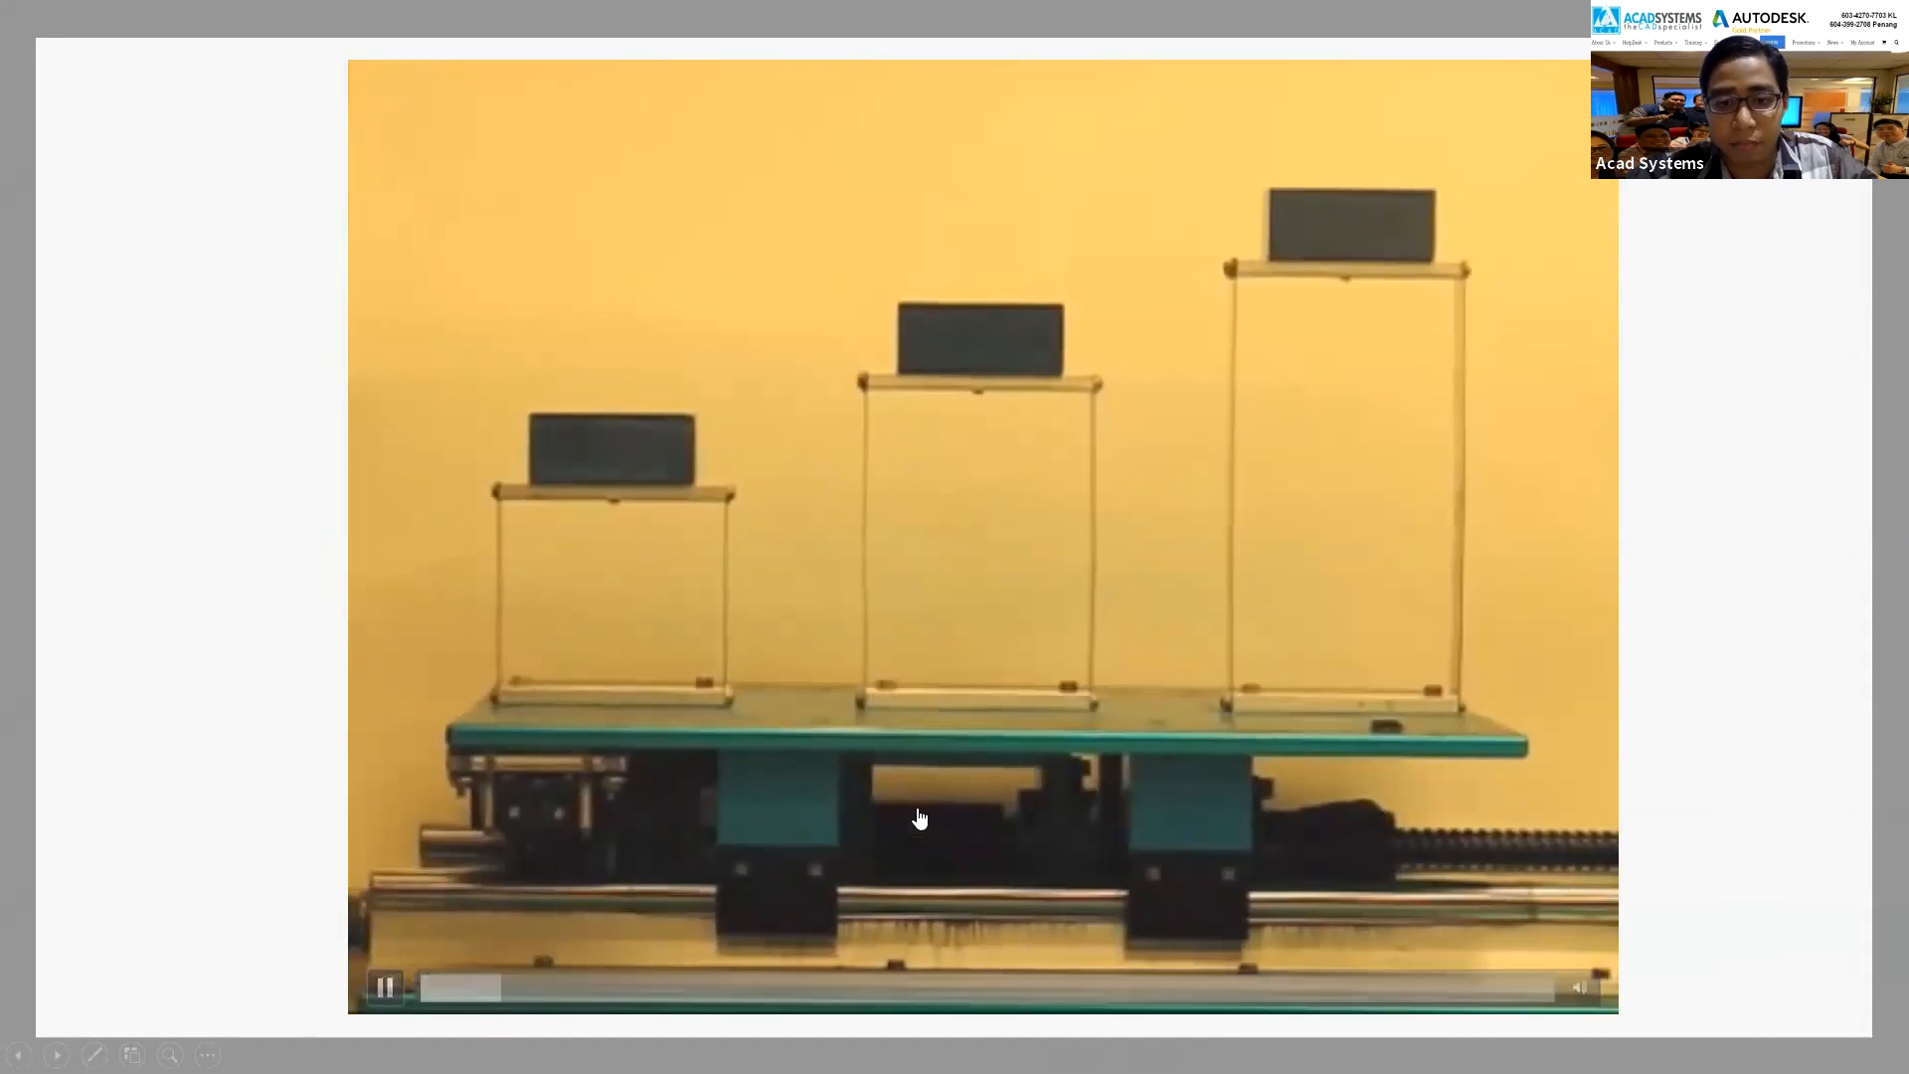
{"action": "left_click", "coordinate": [521, 993]}
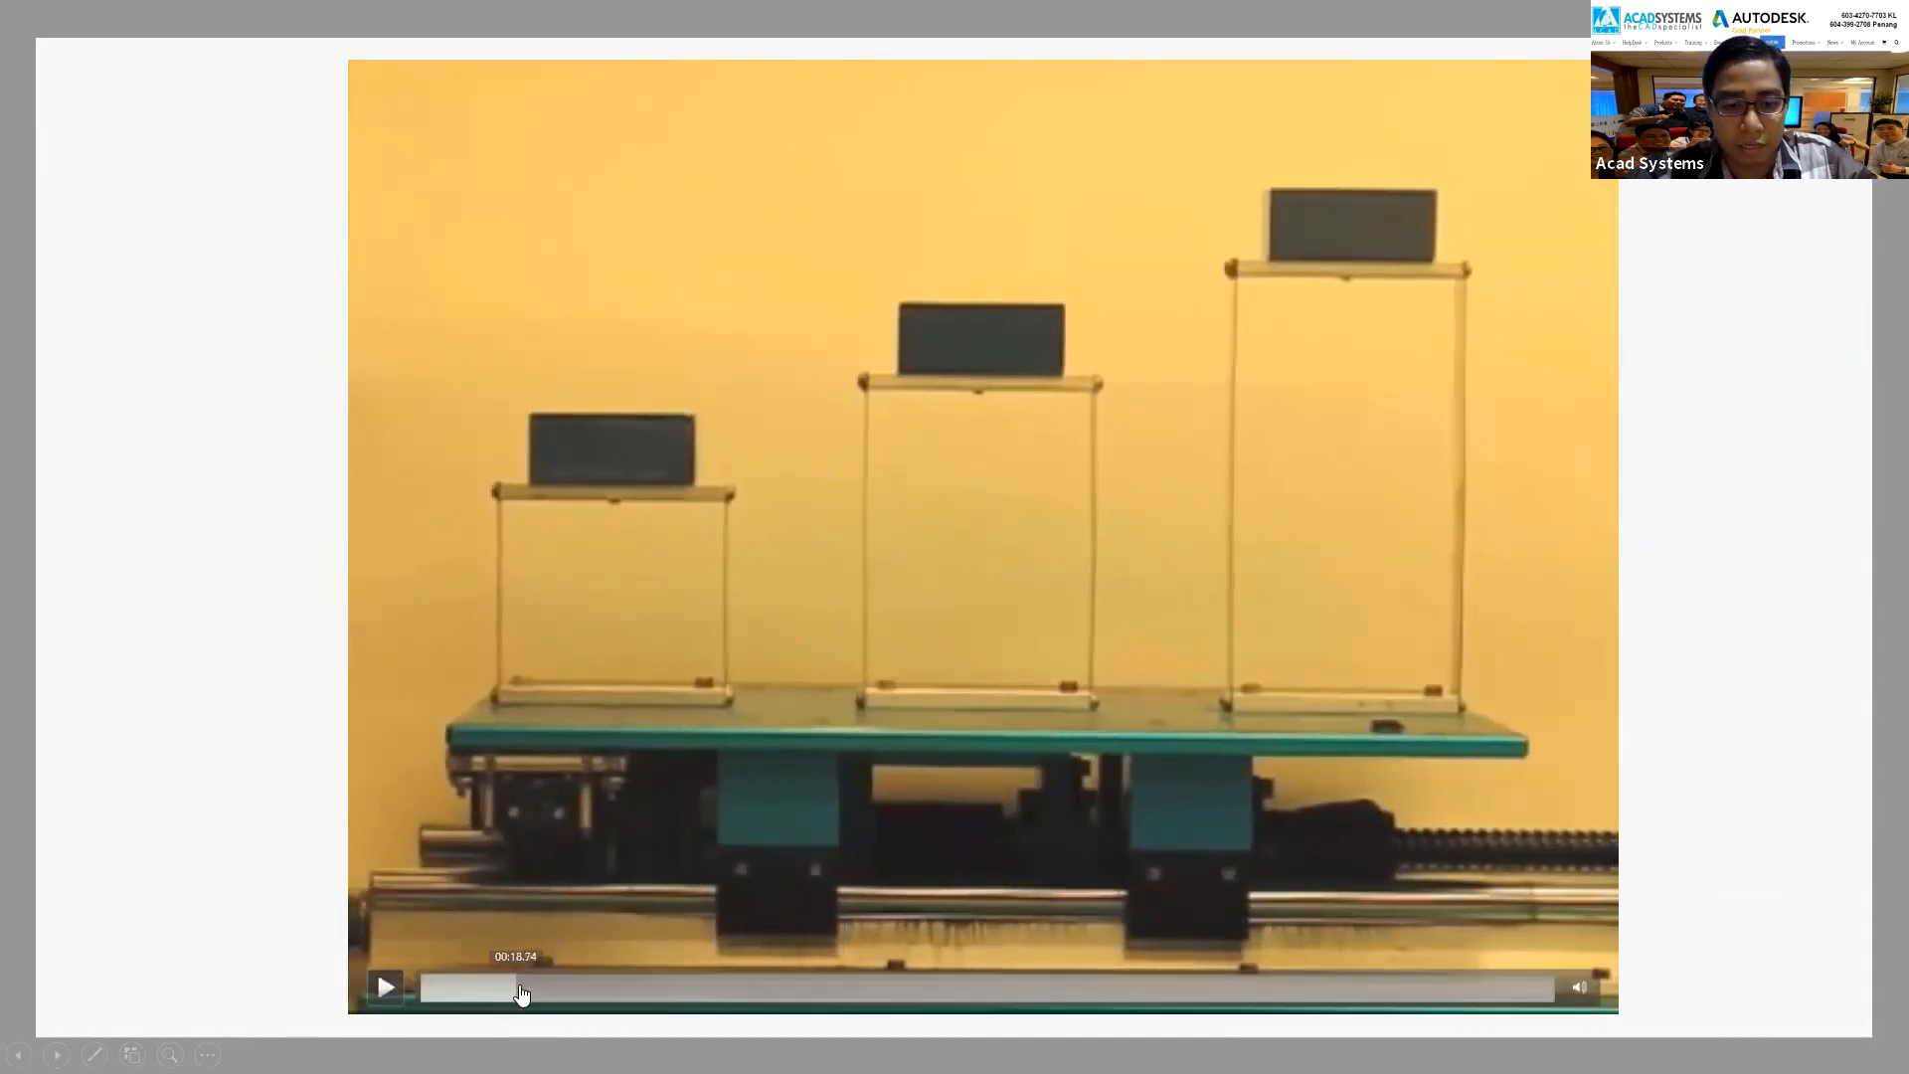
{"action": "left_click", "coordinate": [589, 992]}
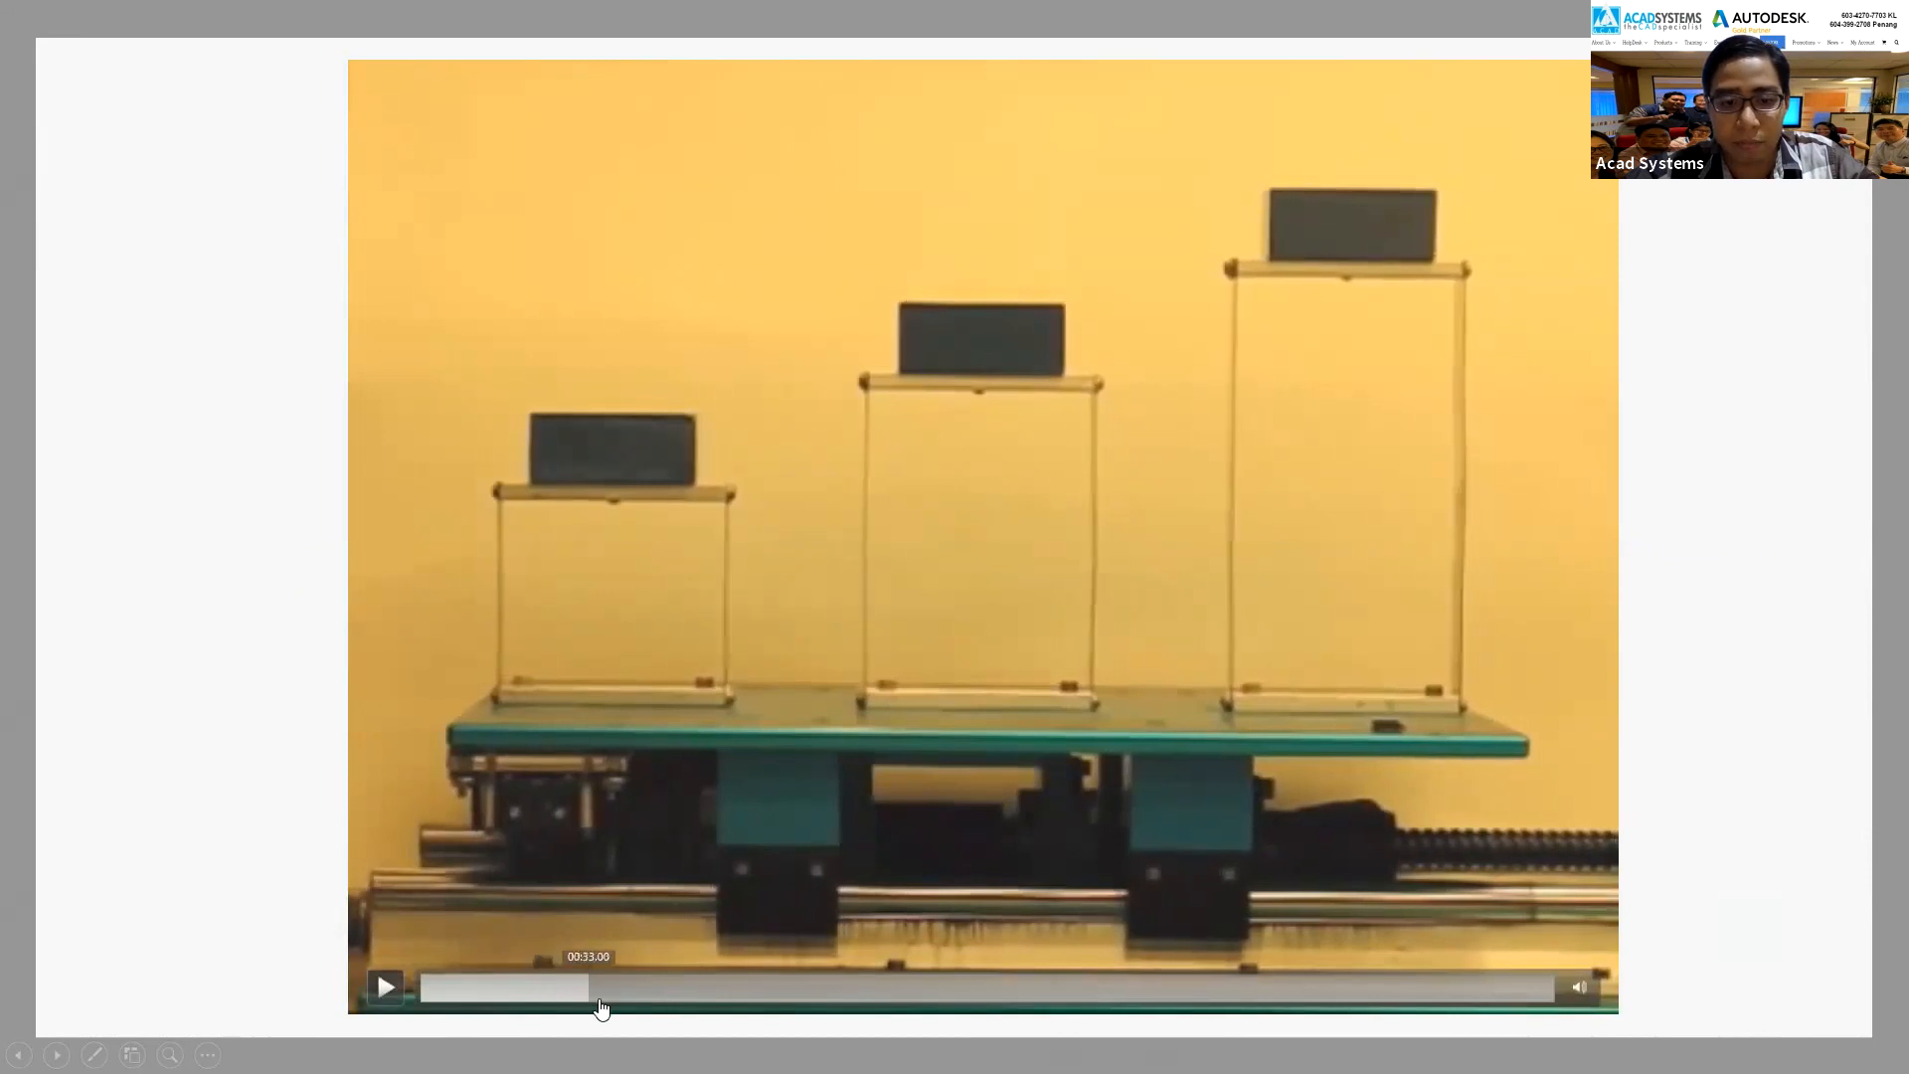
{"action": "left_click", "coordinate": [617, 993]}
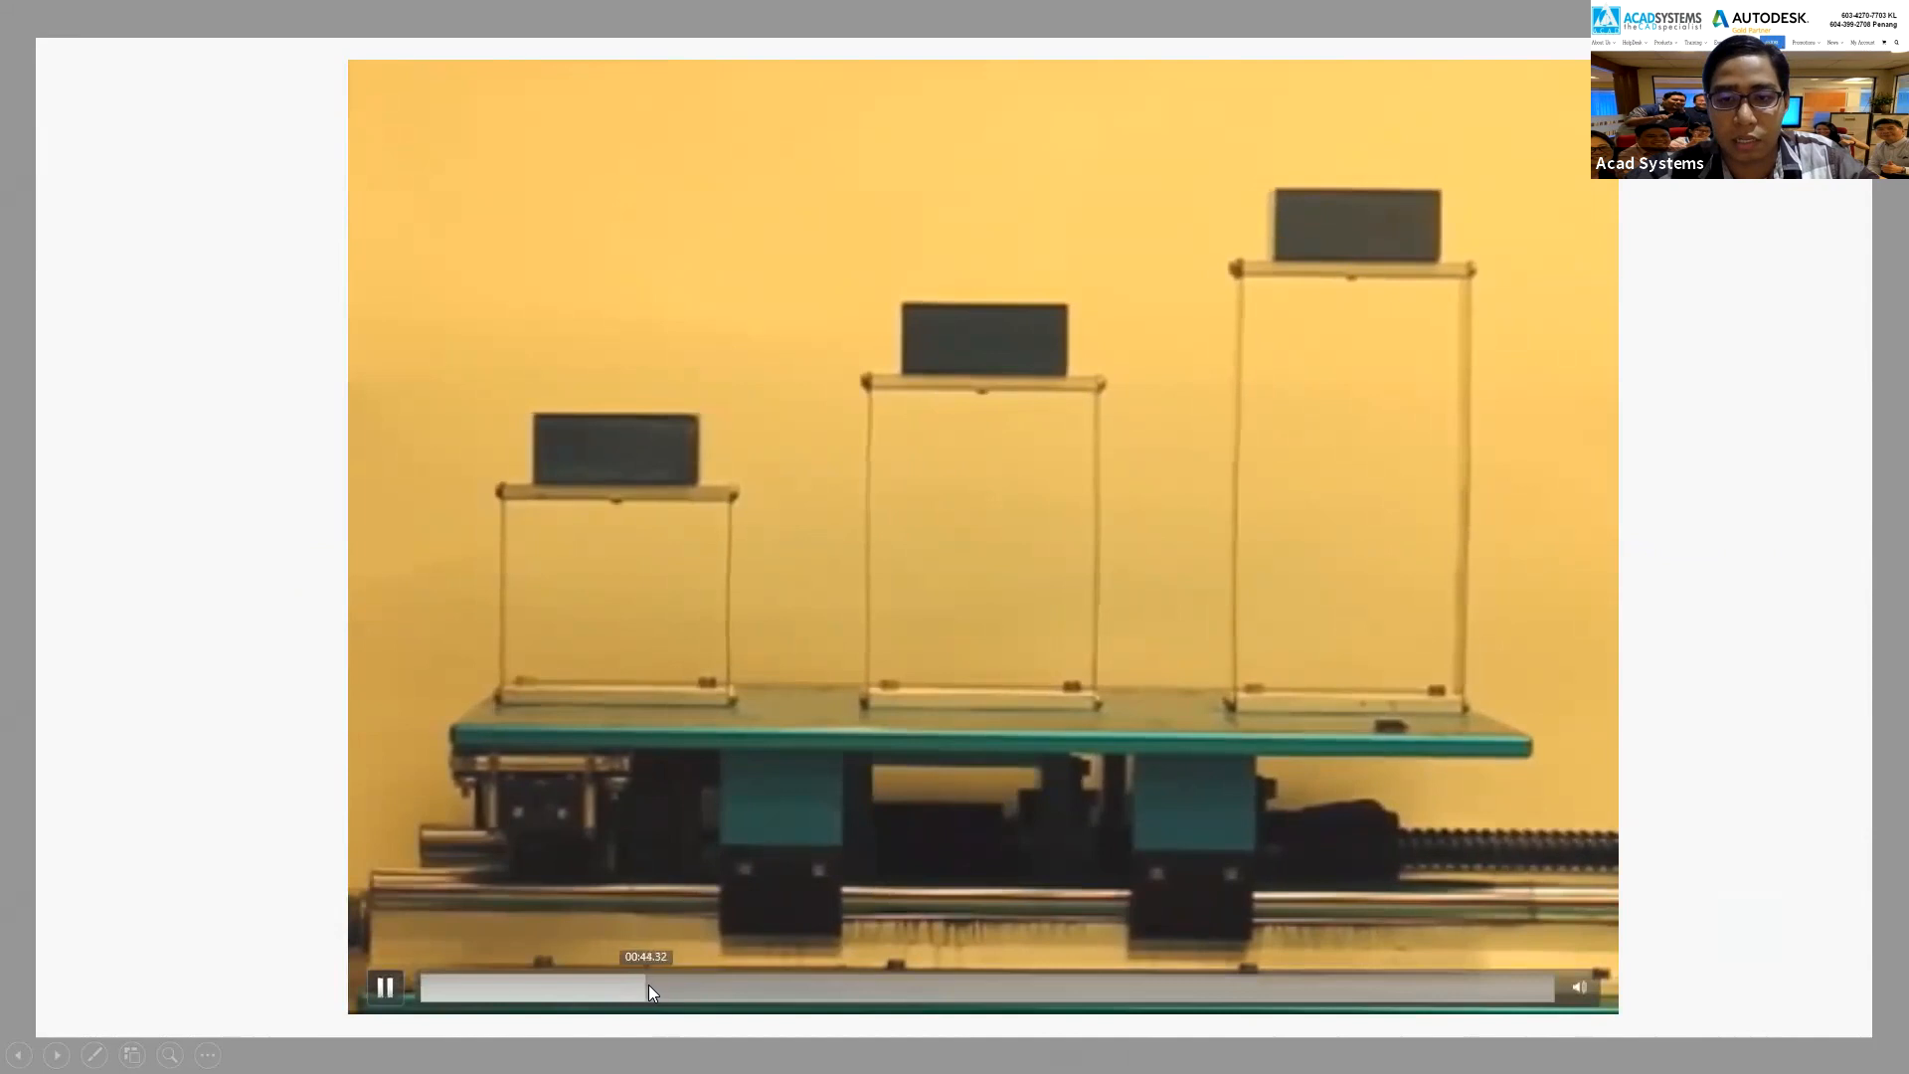
{"action": "left_click", "coordinate": [696, 982]}
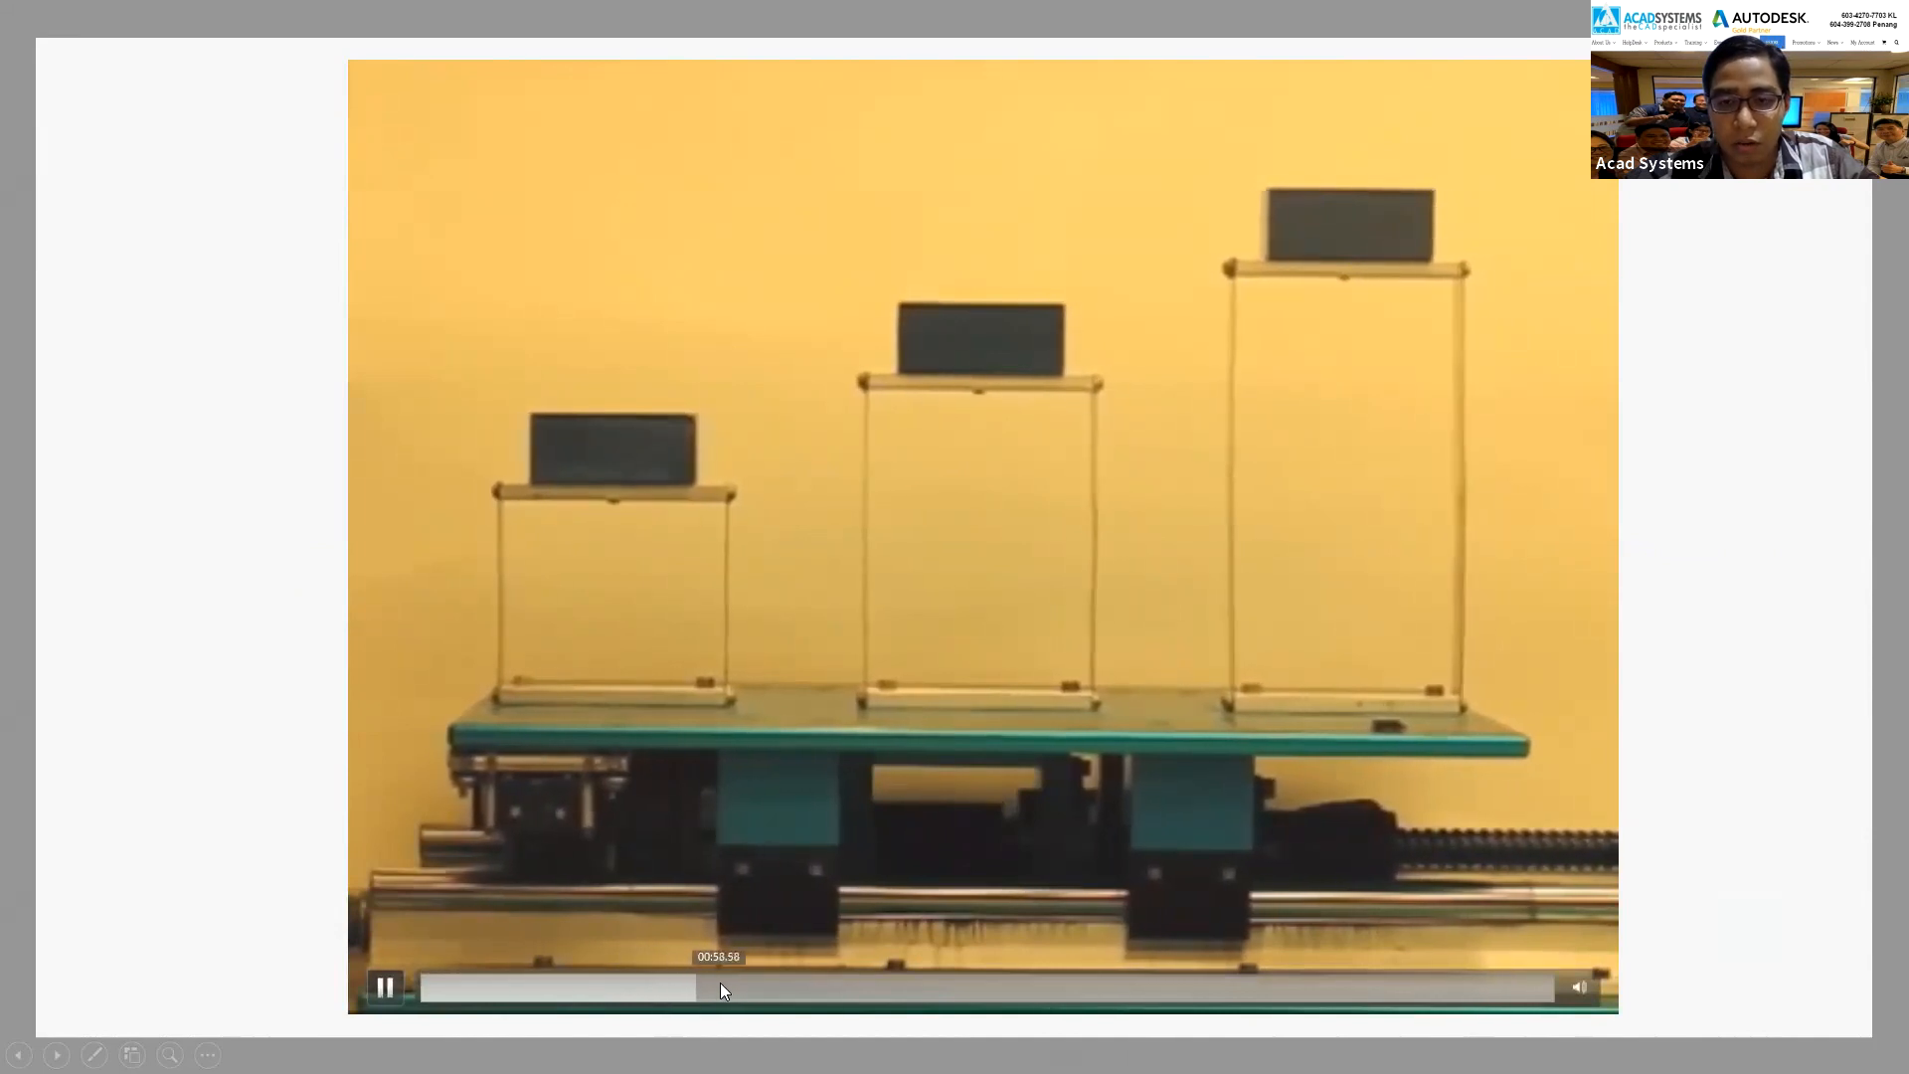
{"action": "left_click", "coordinate": [777, 992]}
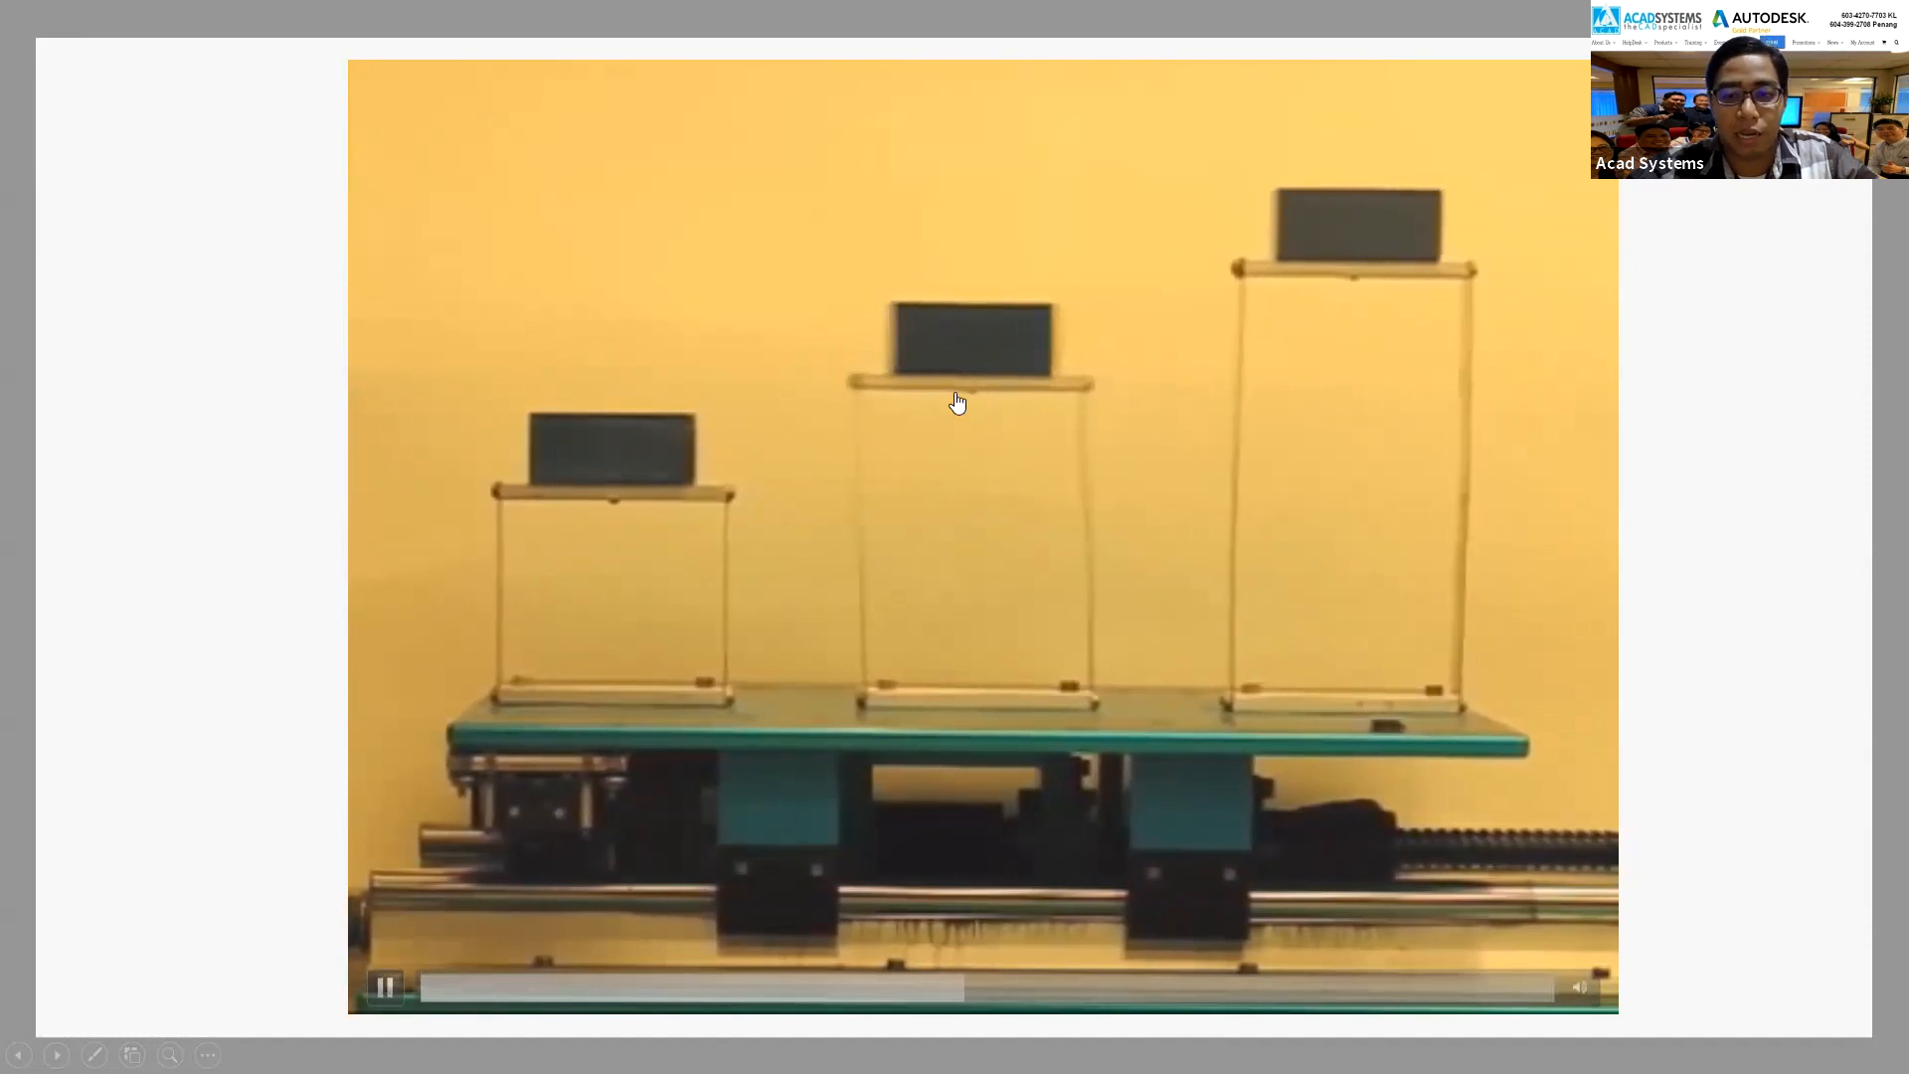
{"action": "left_click_drag", "start_coordinate": [999, 987], "coordinate": [1120, 986]}
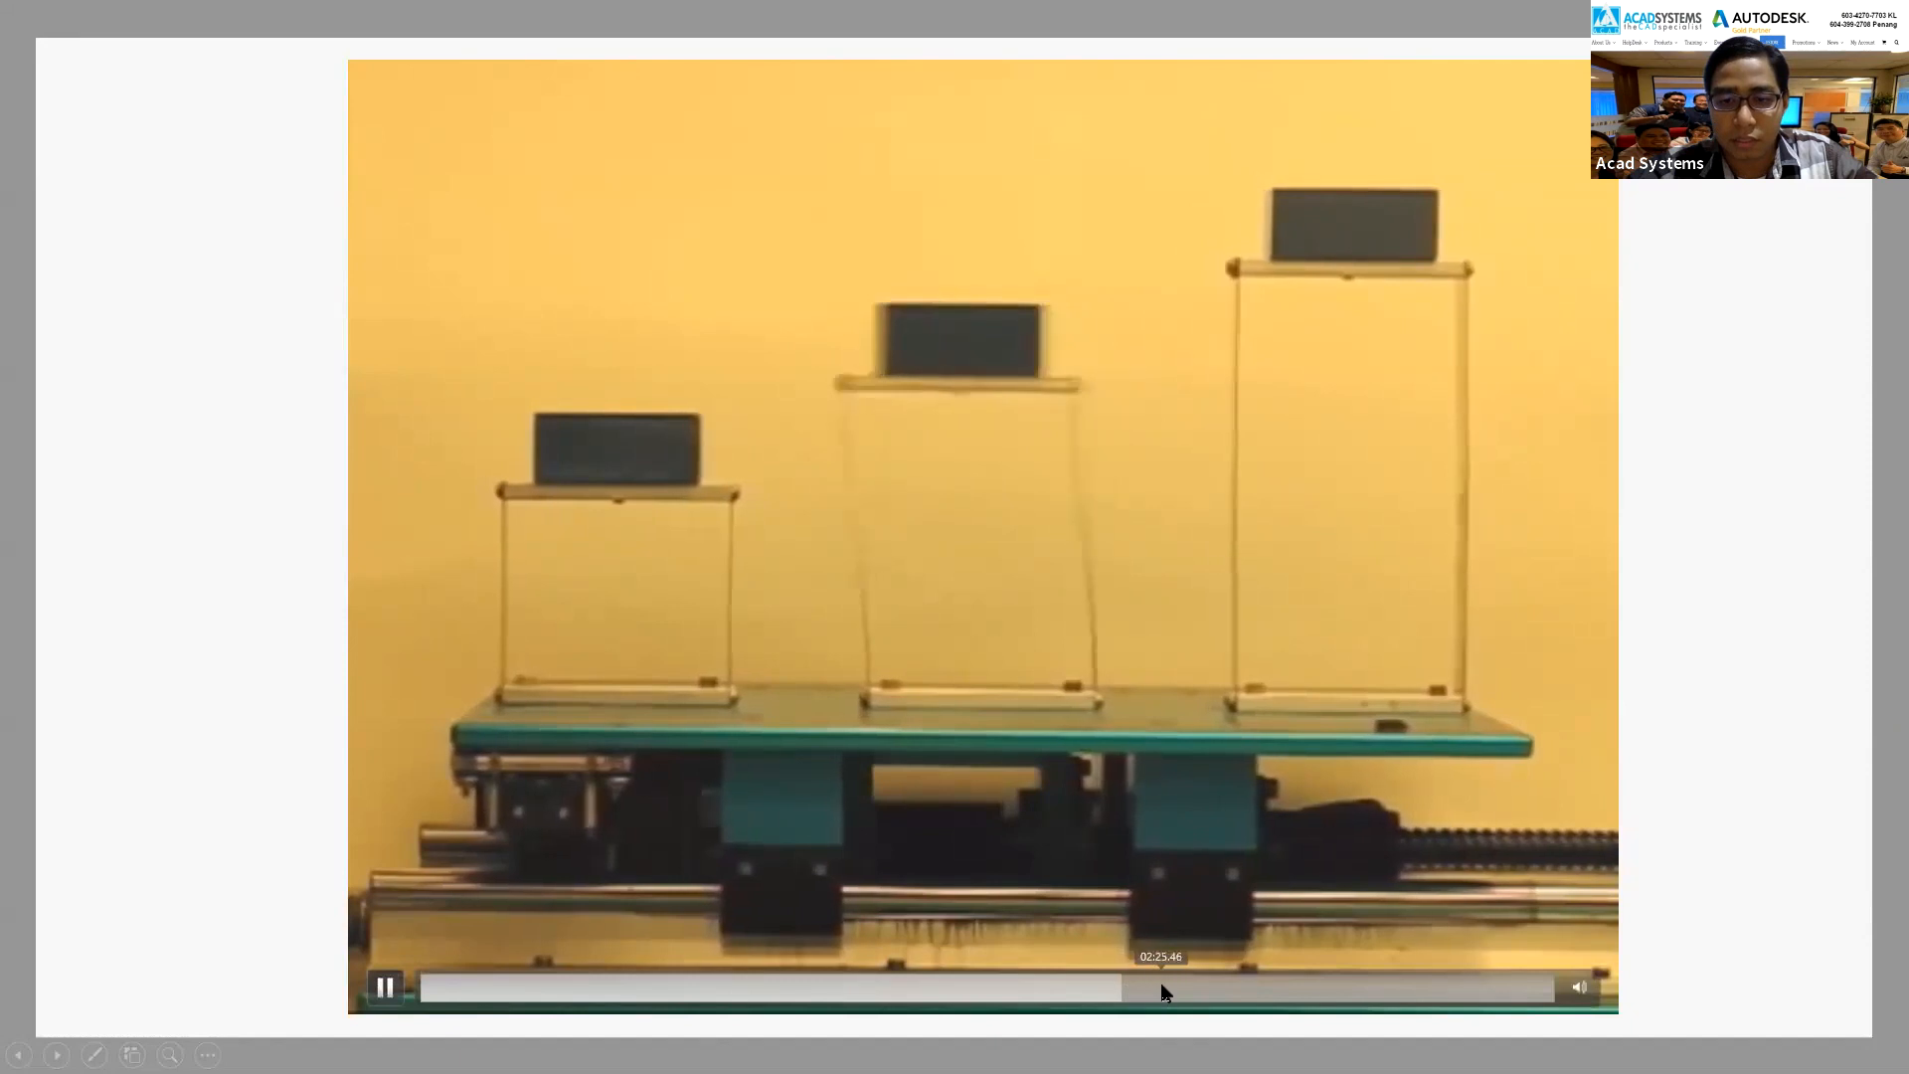
{"action": "left_click", "coordinate": [1166, 989]}
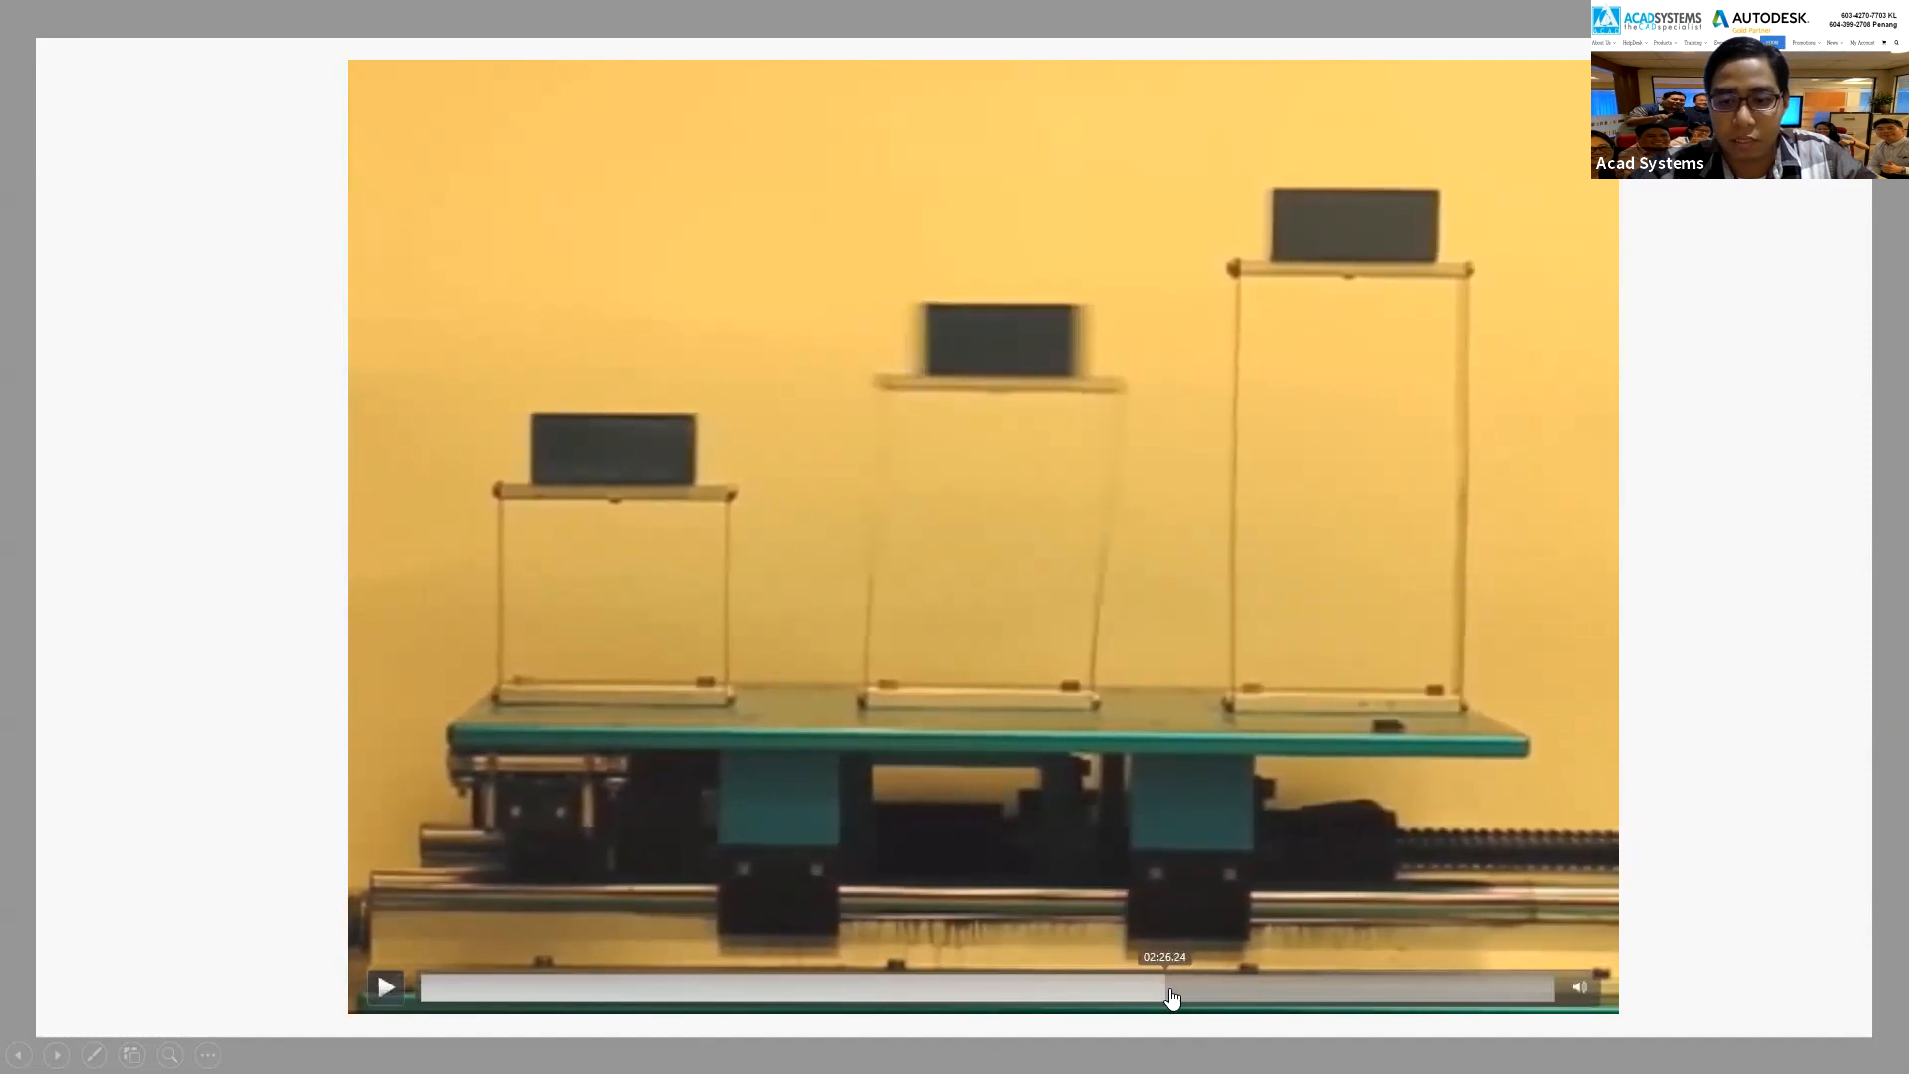
{"action": "left_click_drag", "start_coordinate": [1184, 989], "coordinate": [1111, 986]}
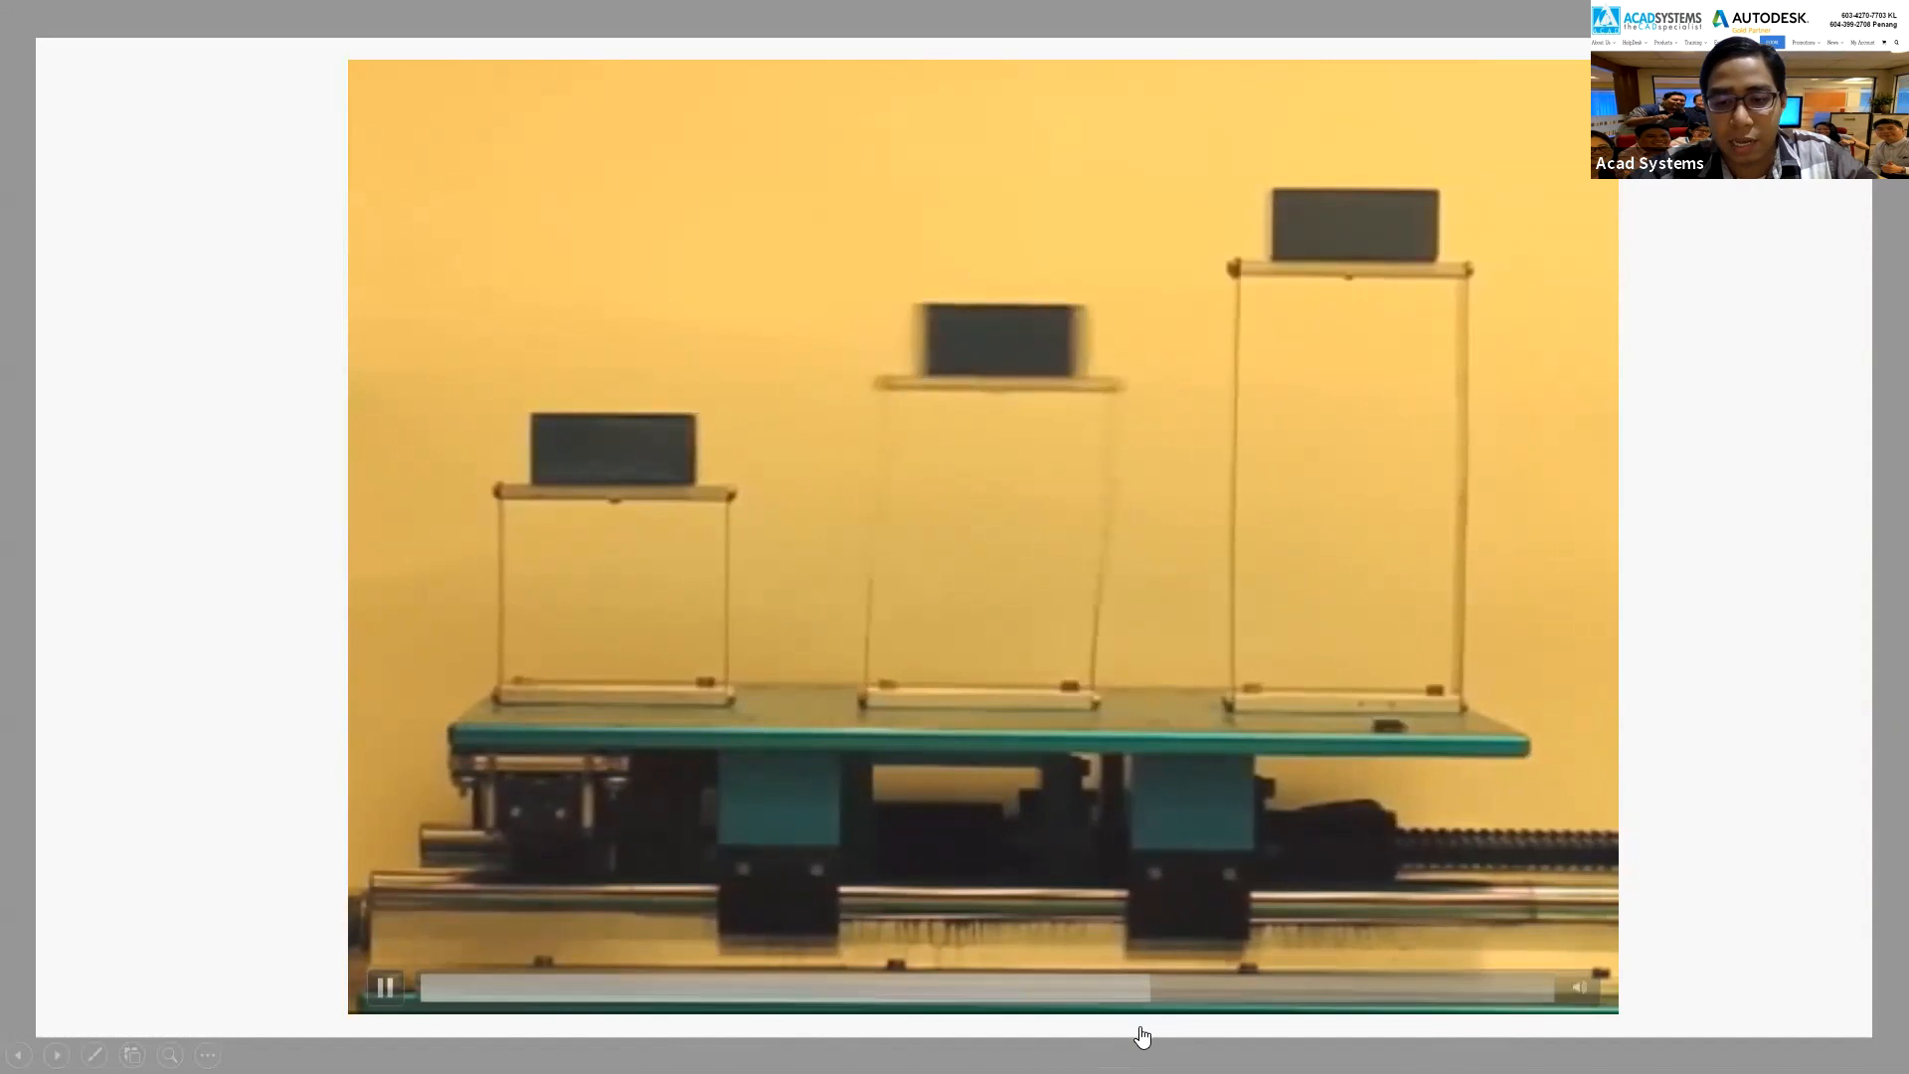
{"action": "left_click", "coordinate": [1161, 992]}
{"action": "left_click_drag", "start_coordinate": [1168, 1006], "coordinate": [1208, 1004]}
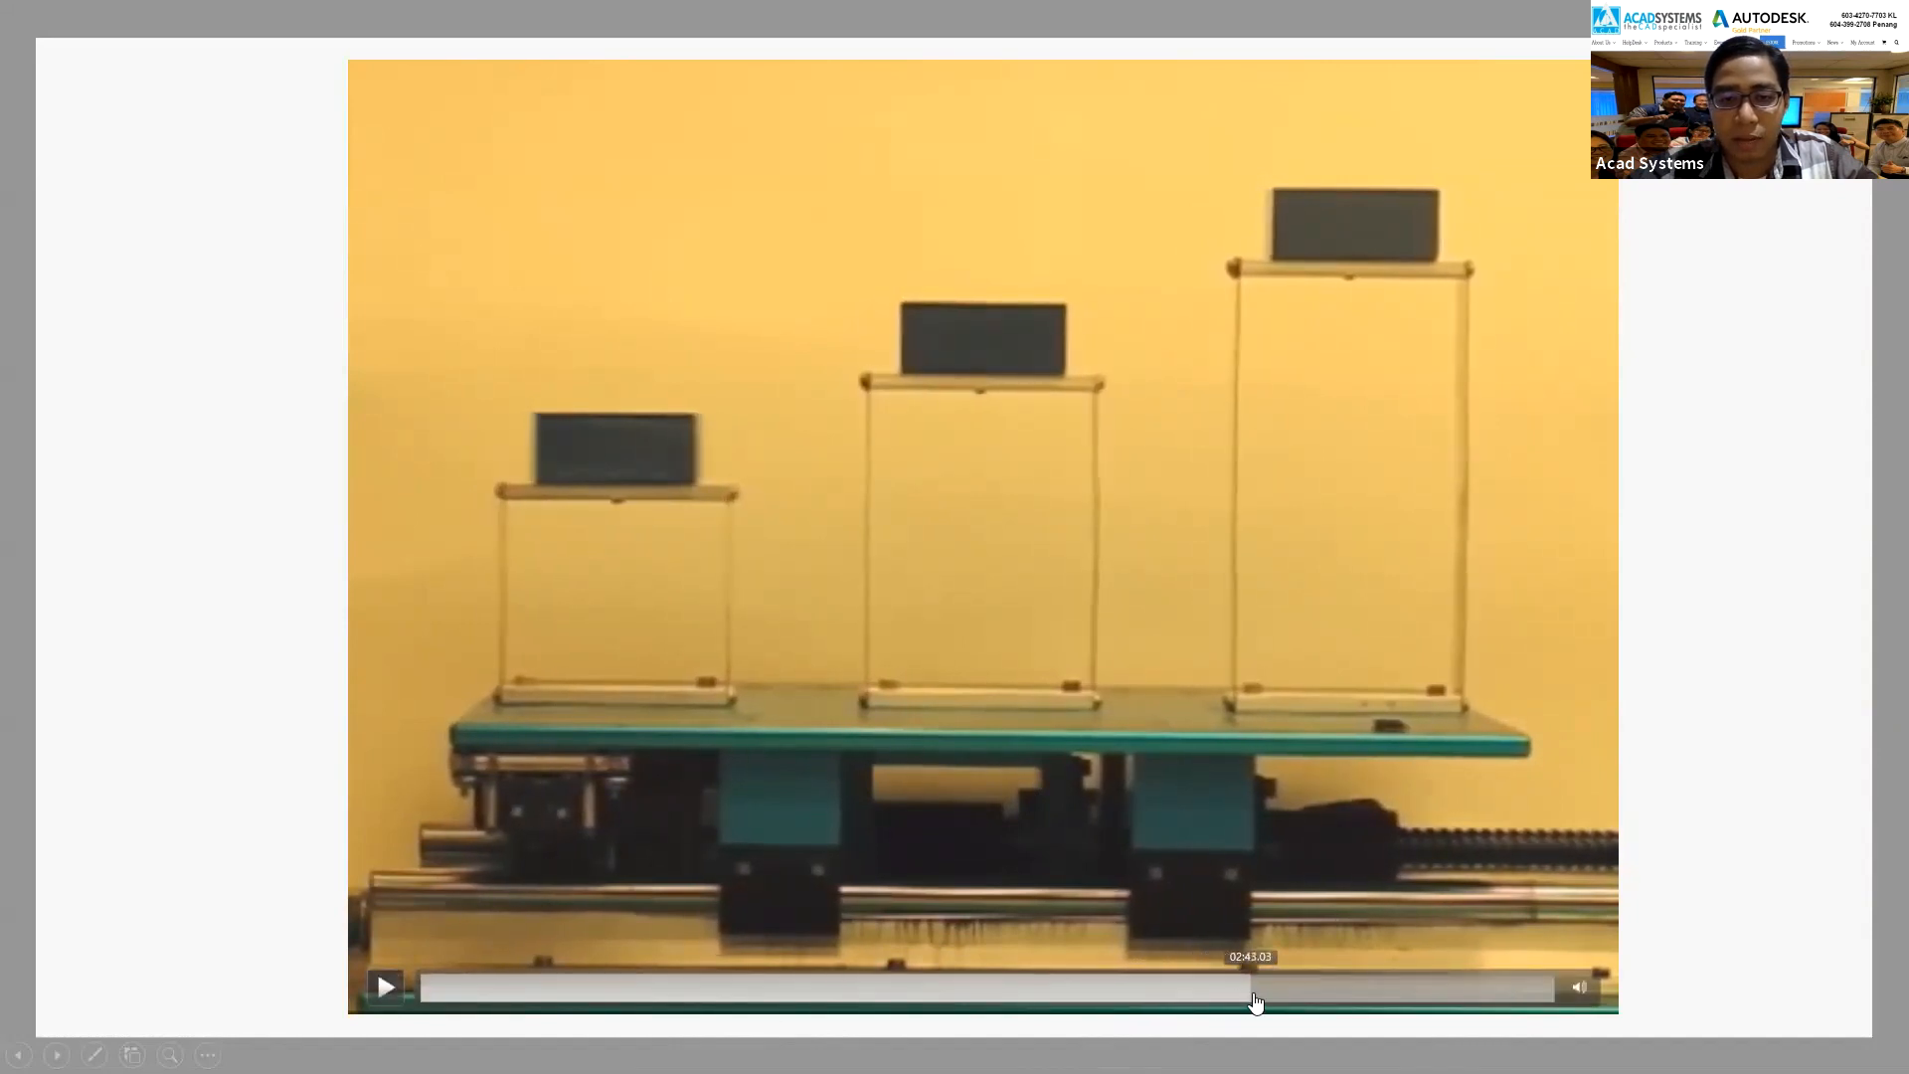
{"action": "left_click", "coordinate": [1242, 1002]}
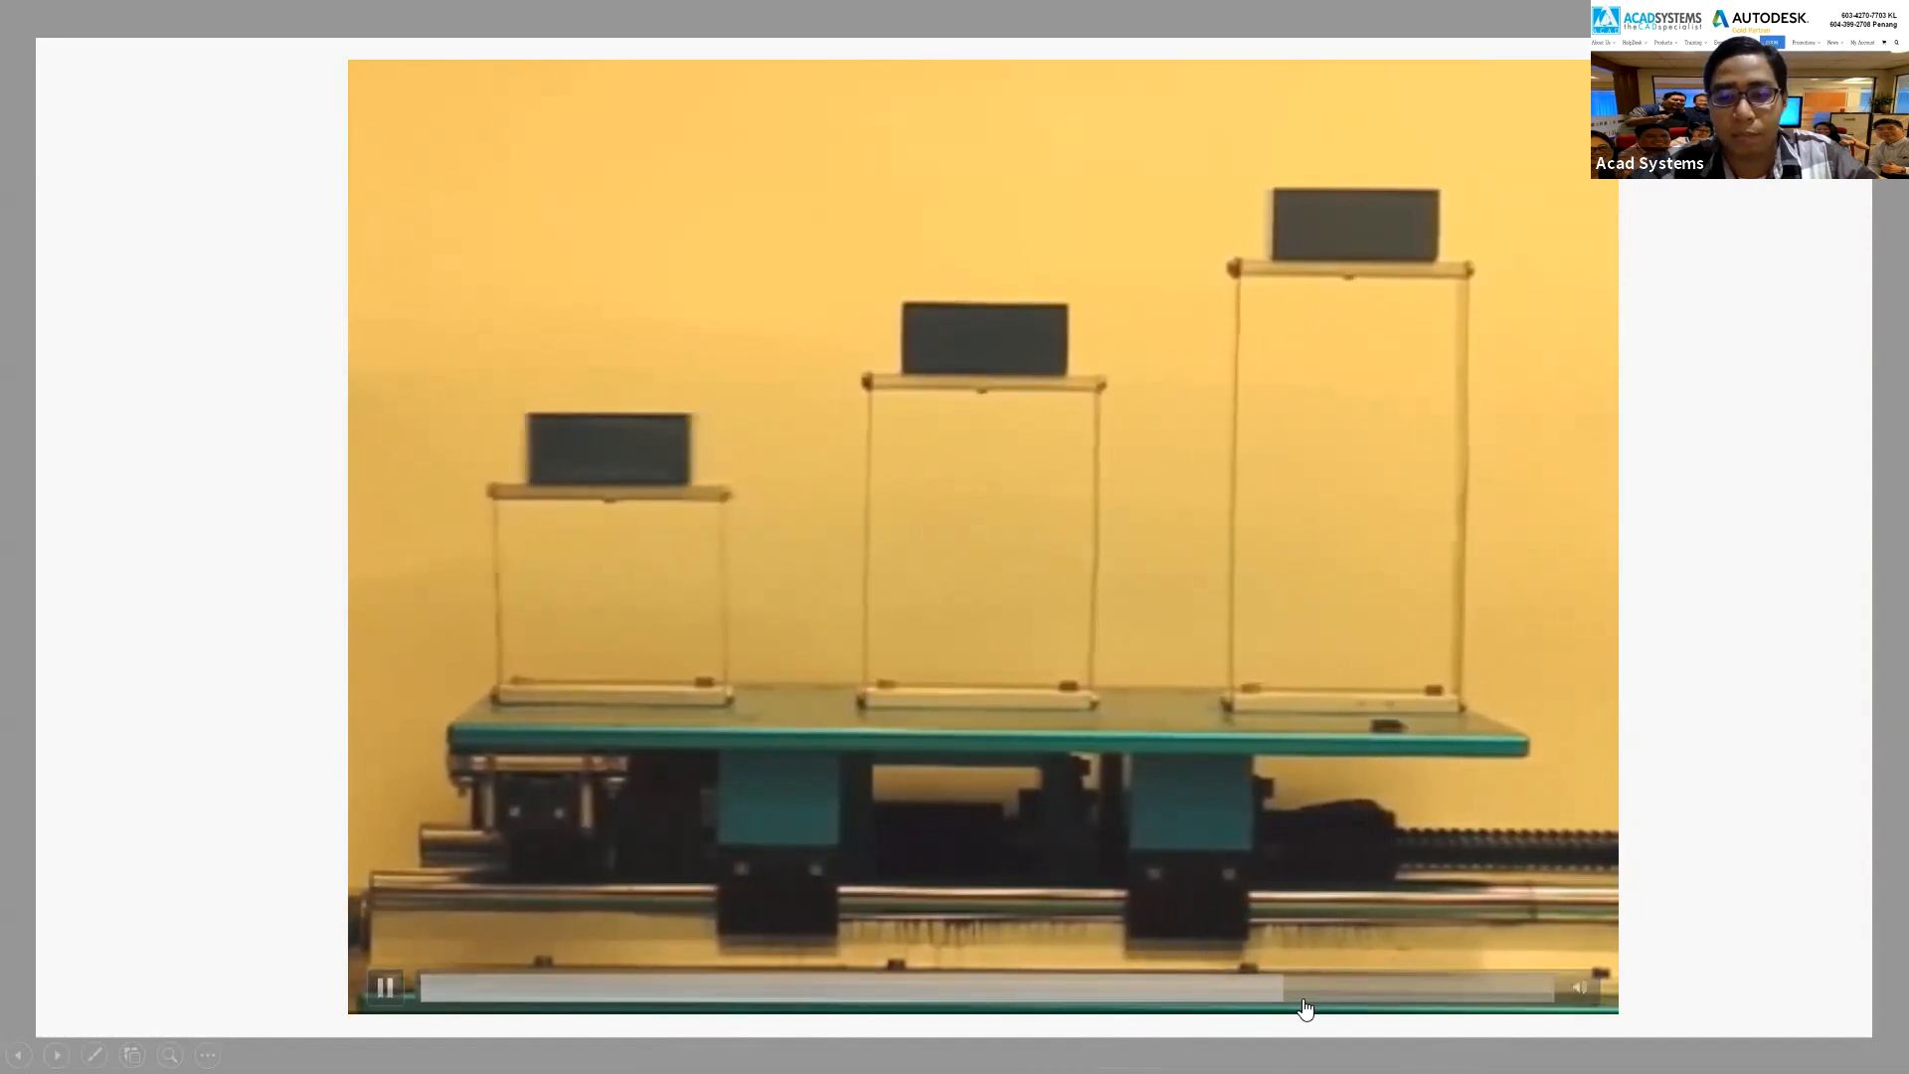
{"action": "left_click_drag", "start_coordinate": [1291, 995], "coordinate": [1502, 1003]}
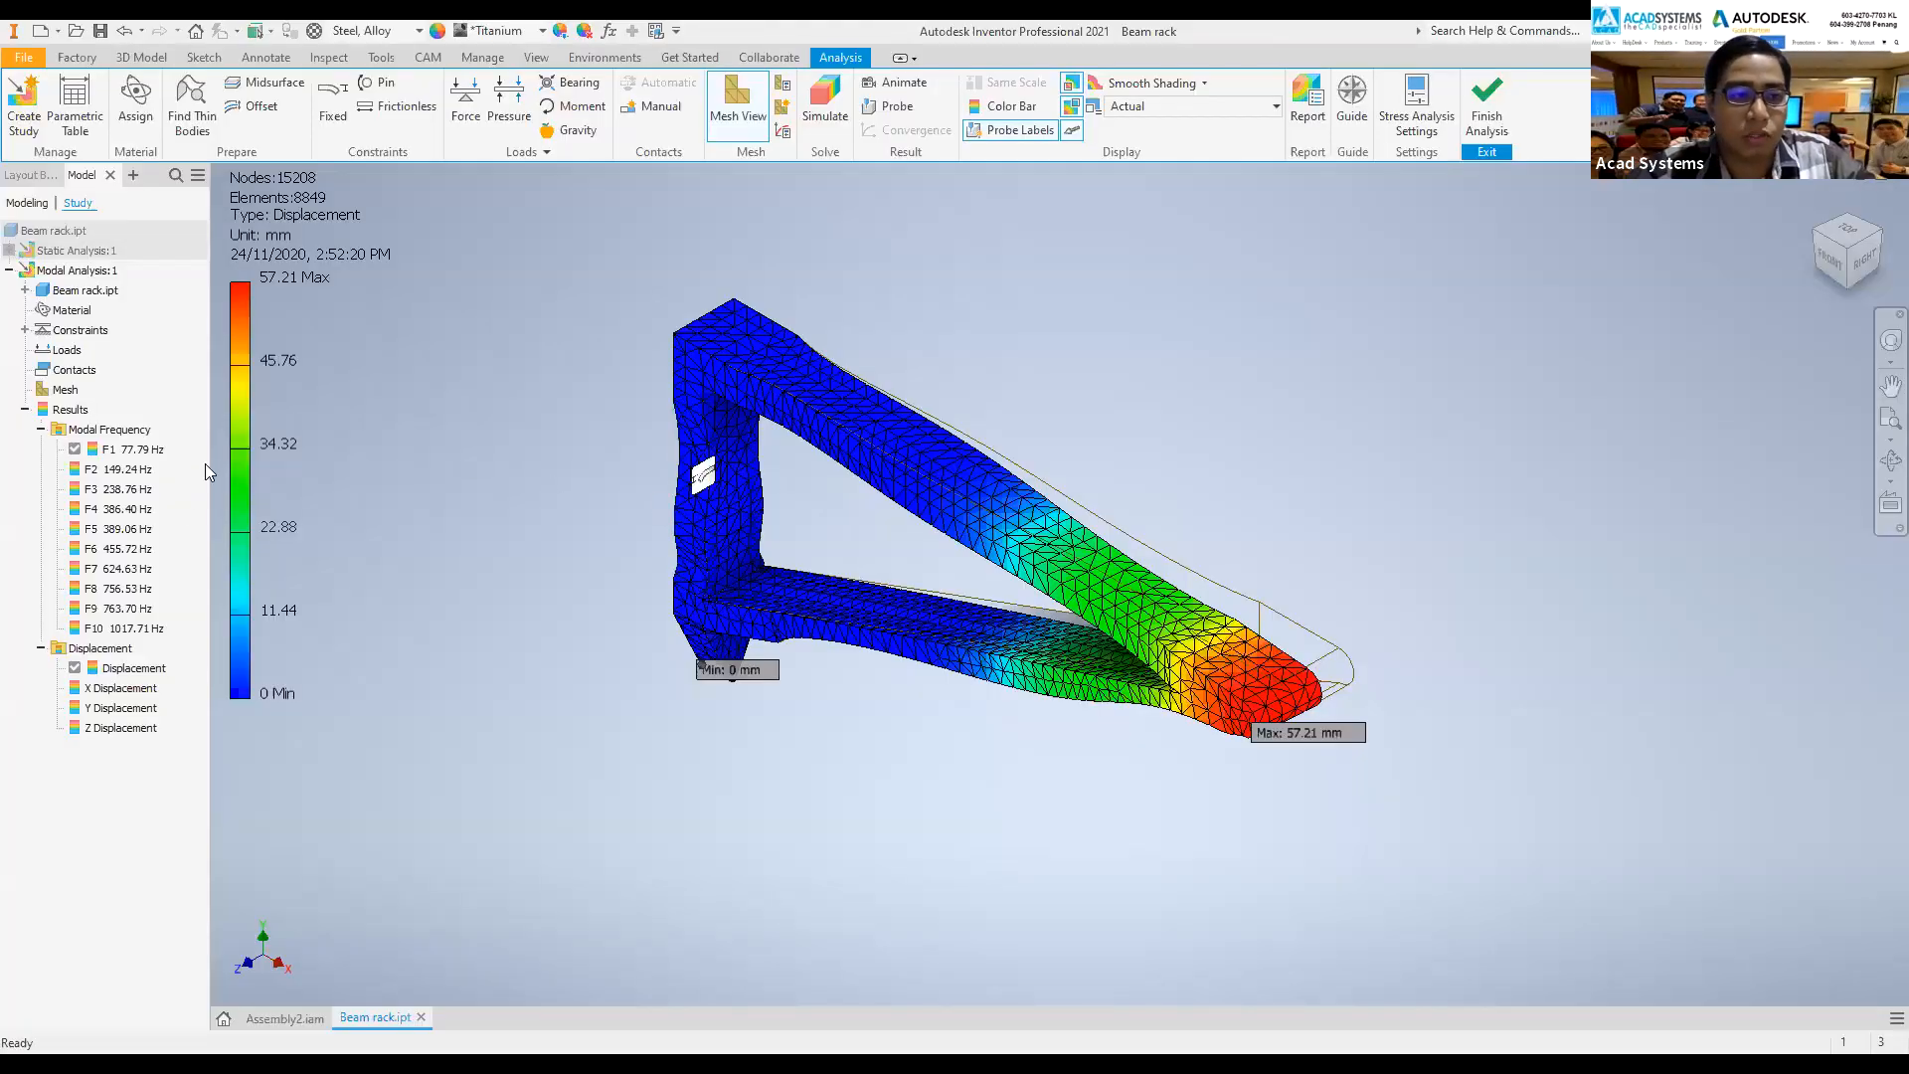
- Display the F2 vibration mode briefly and bring back the F1 displacement result
{"action": "left_click", "coordinate": [125, 475]}
{"action": "double_click", "coordinate": [121, 470]}
{"action": "double_click", "coordinate": [126, 450]}
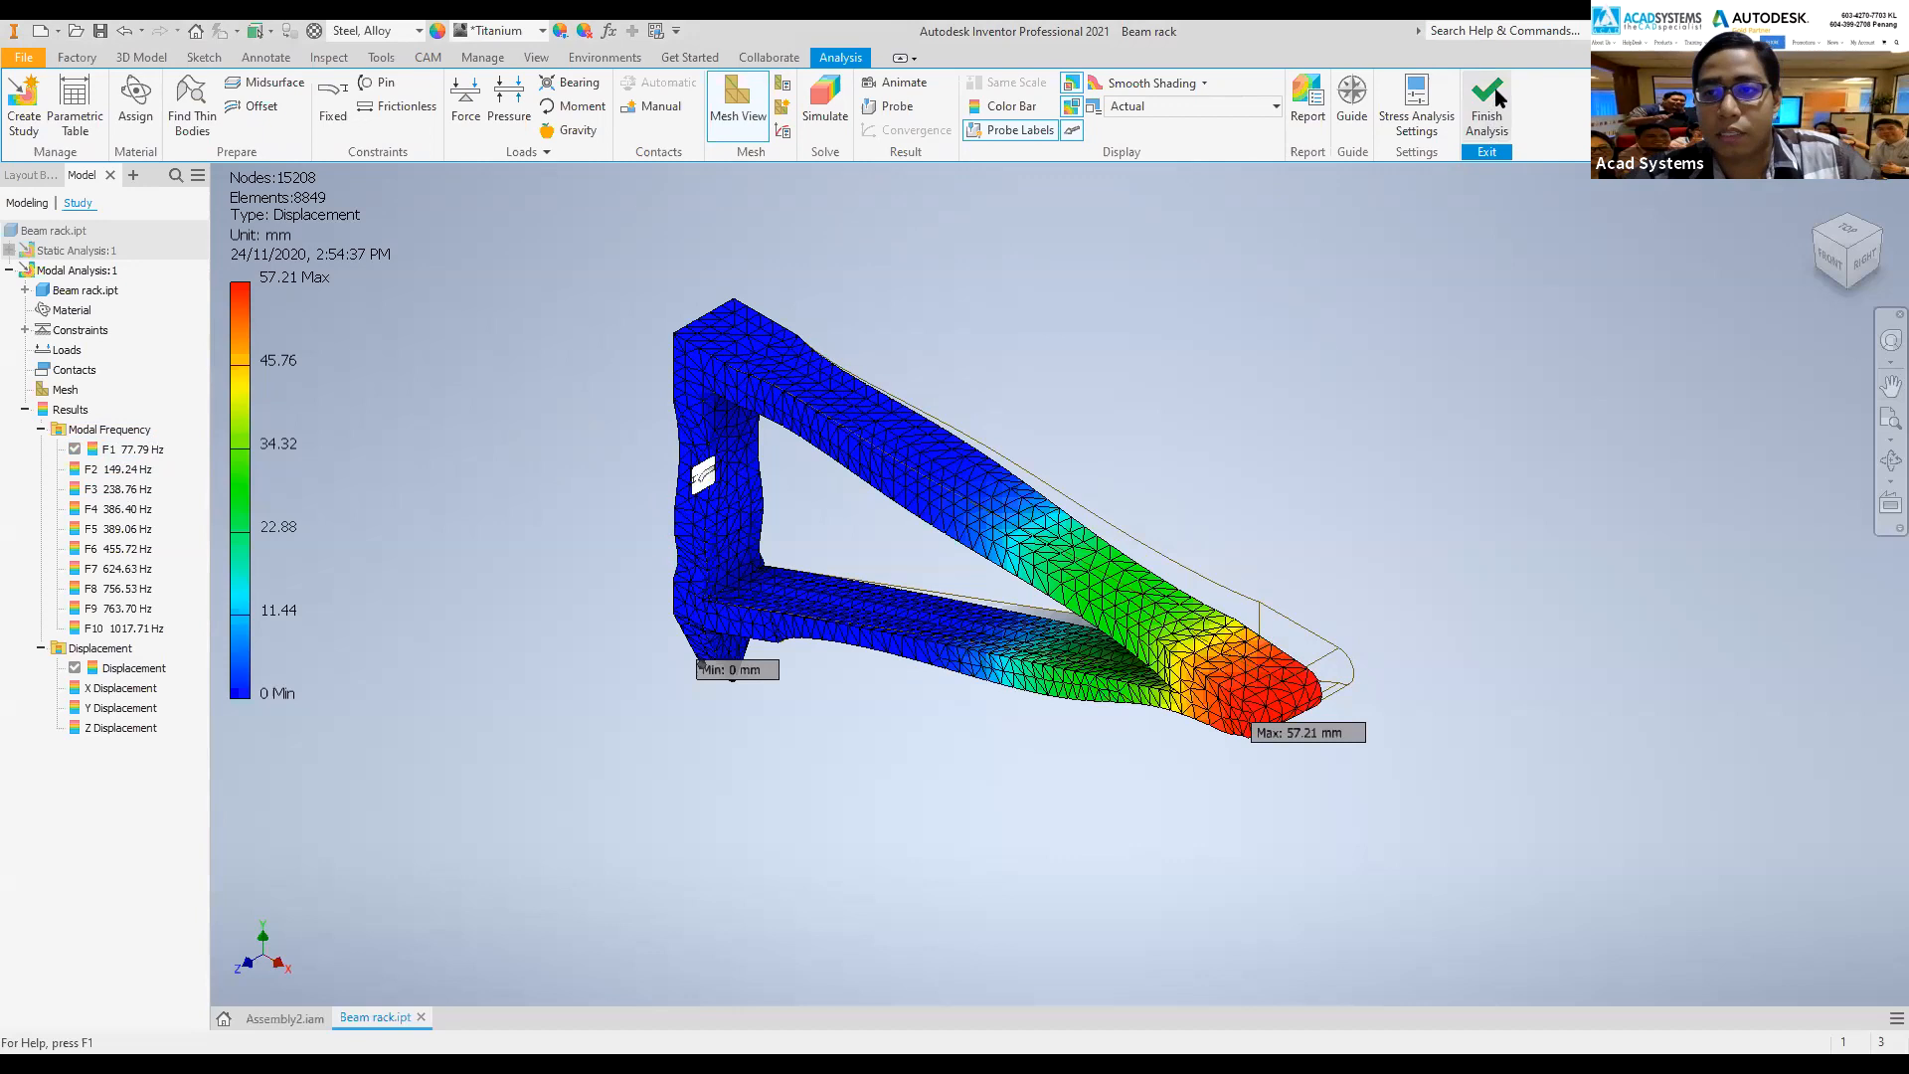
- Finish the analysis, restore Extrusion3 by moving the End of Part marker below it, and reopen Stress Analysis
{"action": "left_click", "coordinate": [1488, 121]}
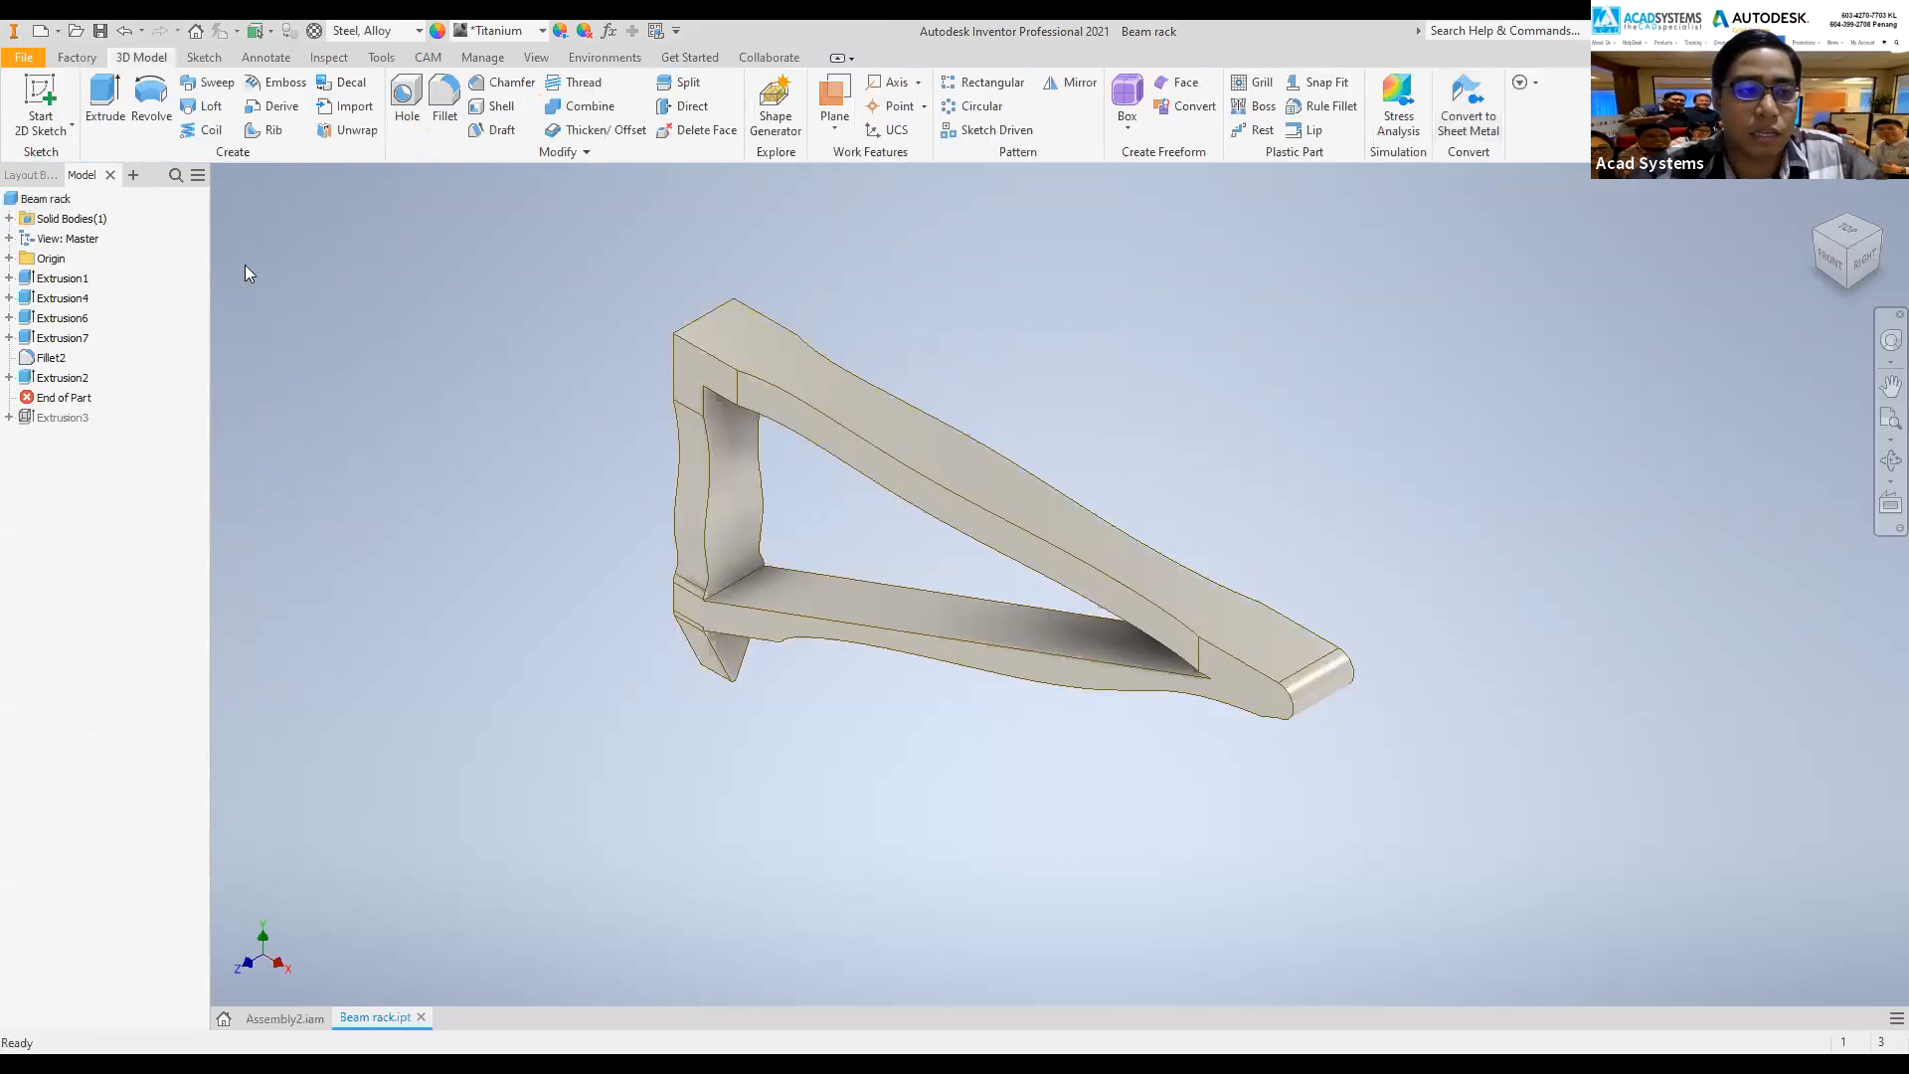
{"action": "left_click_drag", "start_coordinate": [70, 397], "coordinate": [70, 425]}
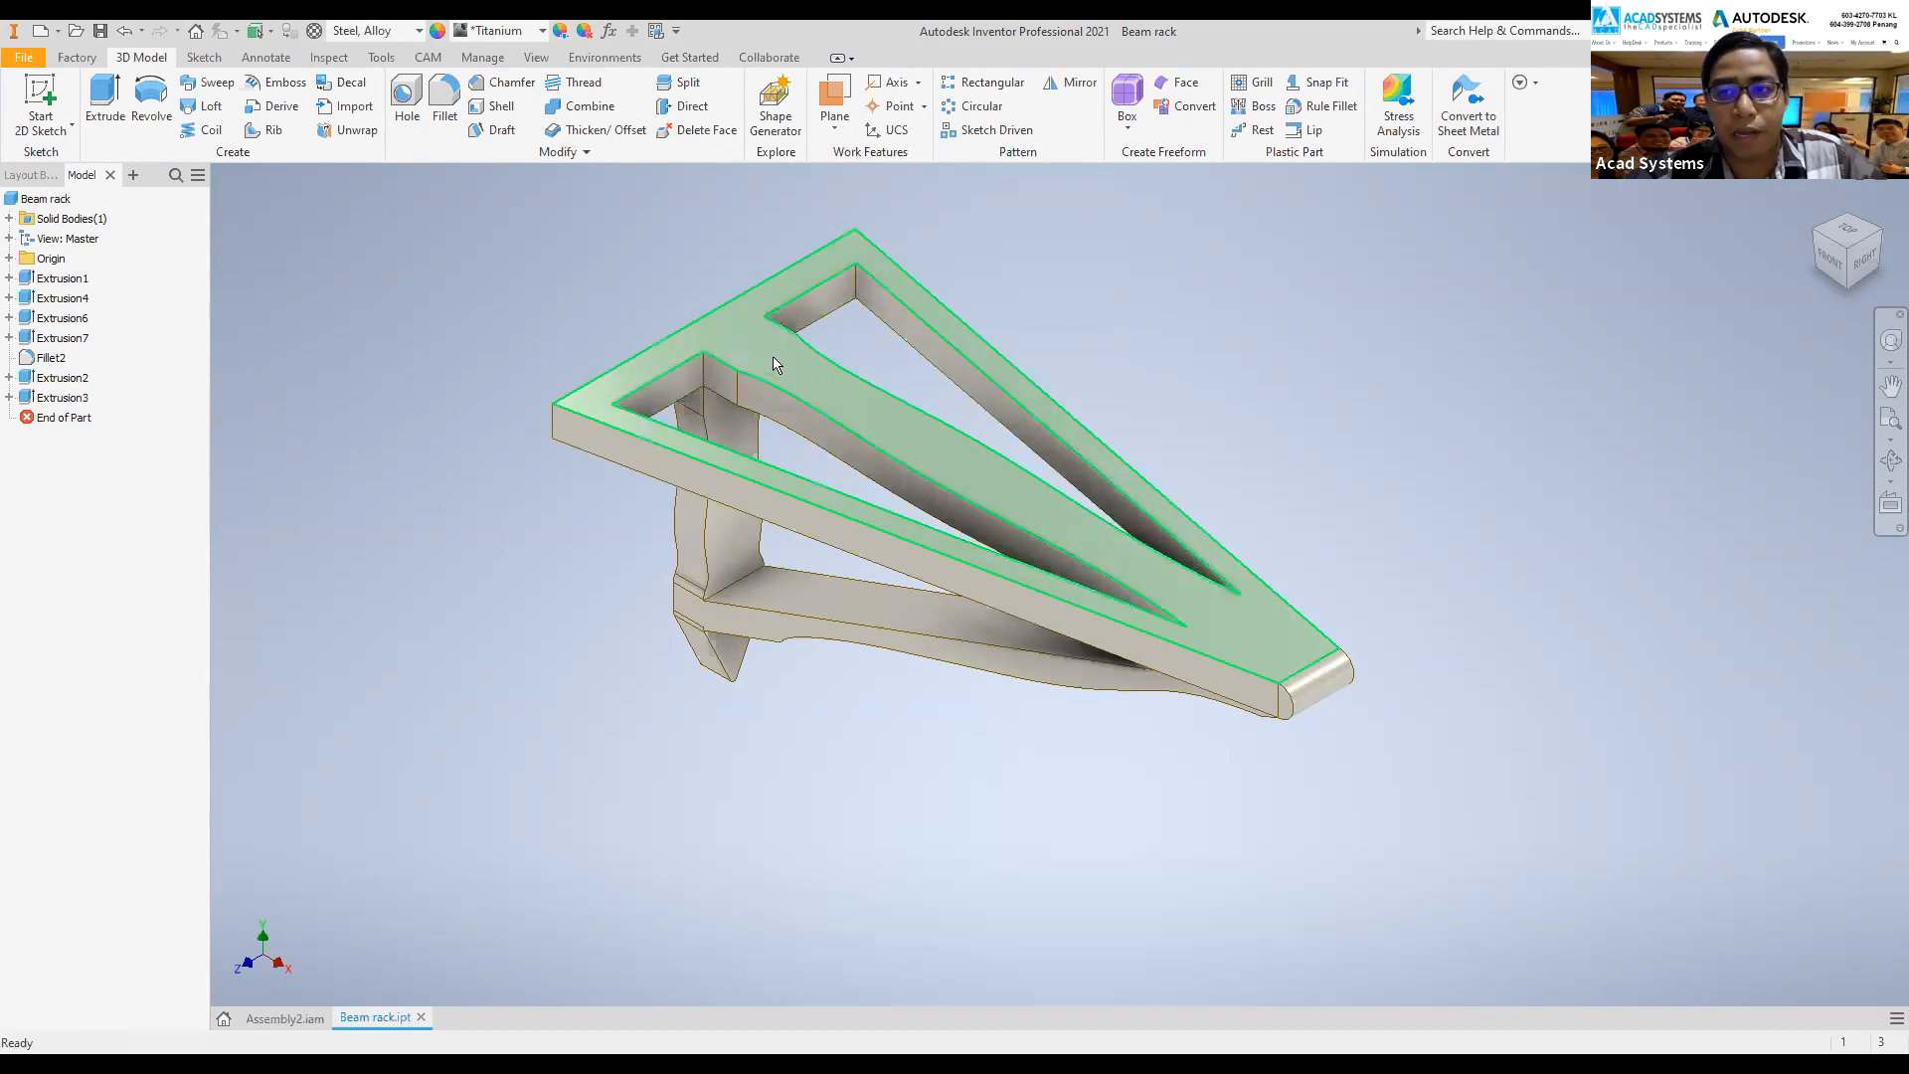
{"action": "left_click", "coordinate": [1399, 103]}
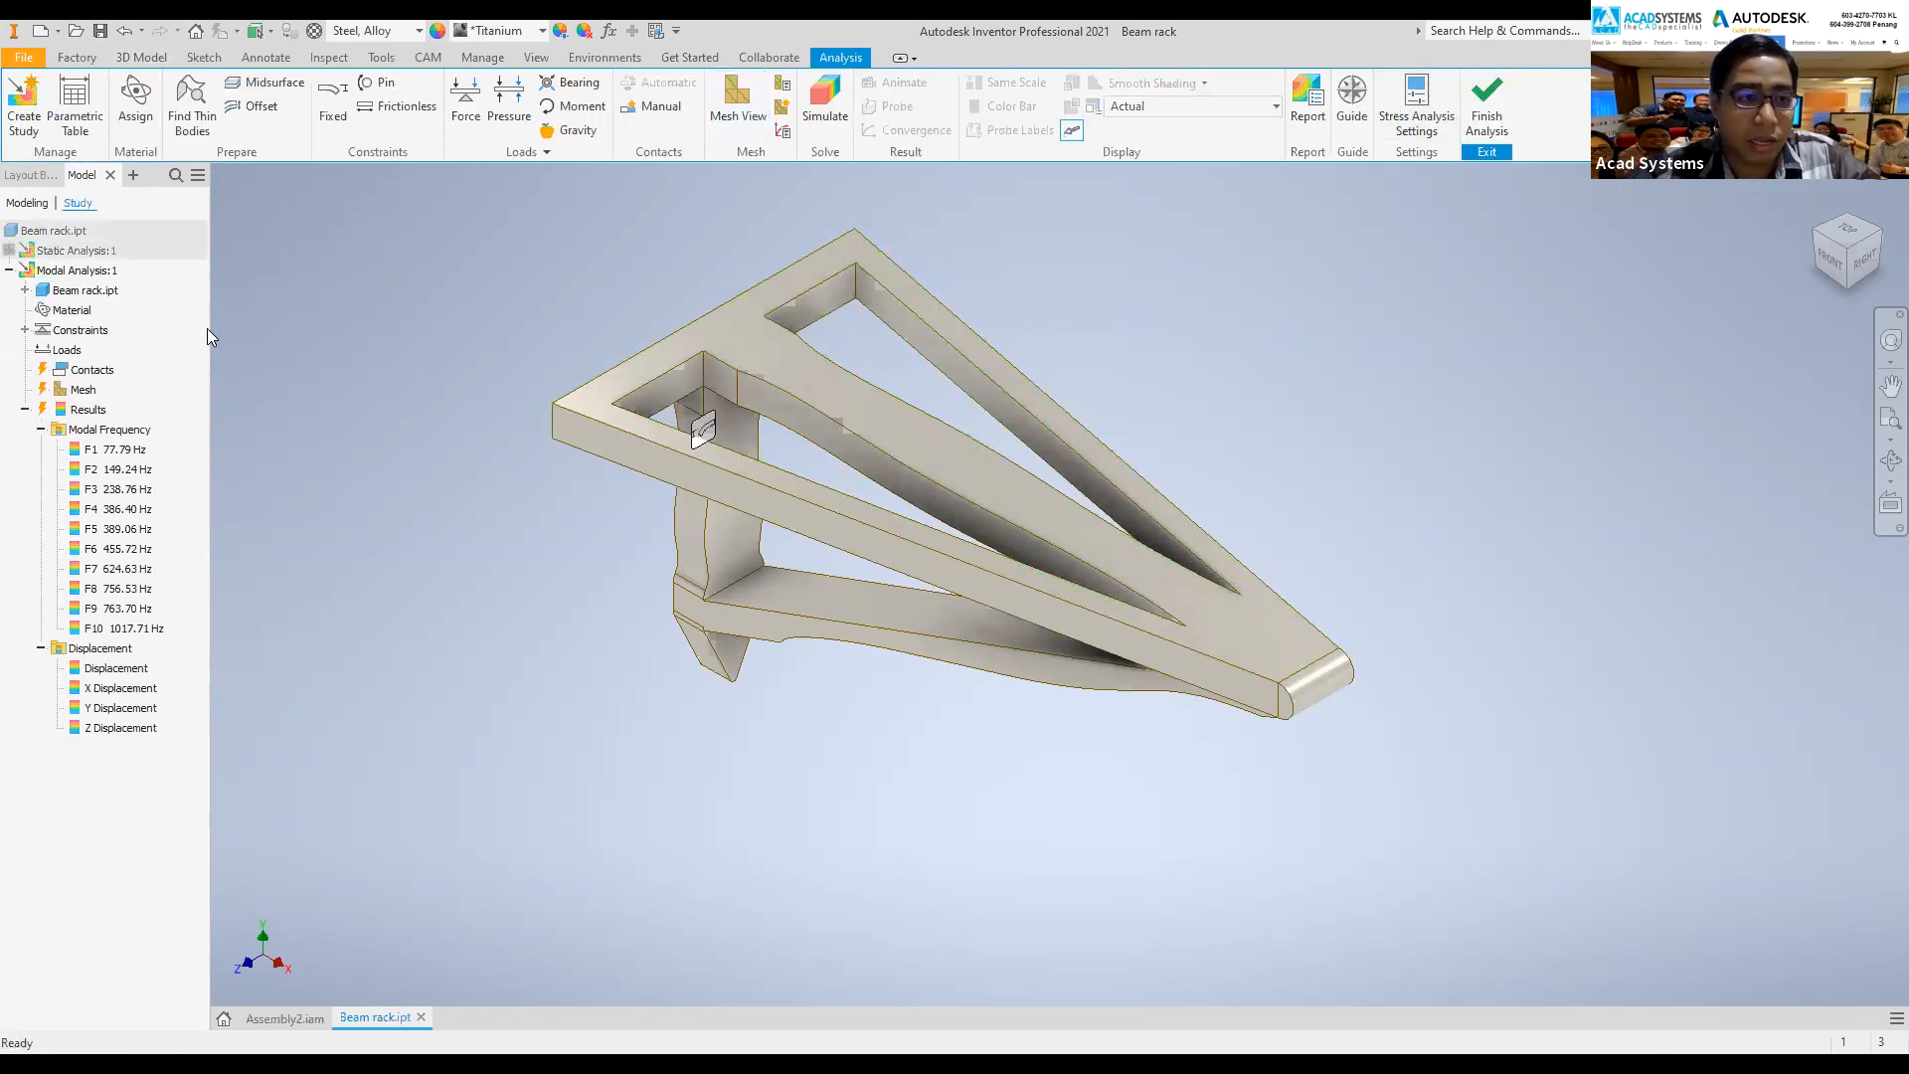
- Update the mesh of the modal study for the braced rack and run the simulation
{"action": "right_click", "coordinate": [85, 389]}
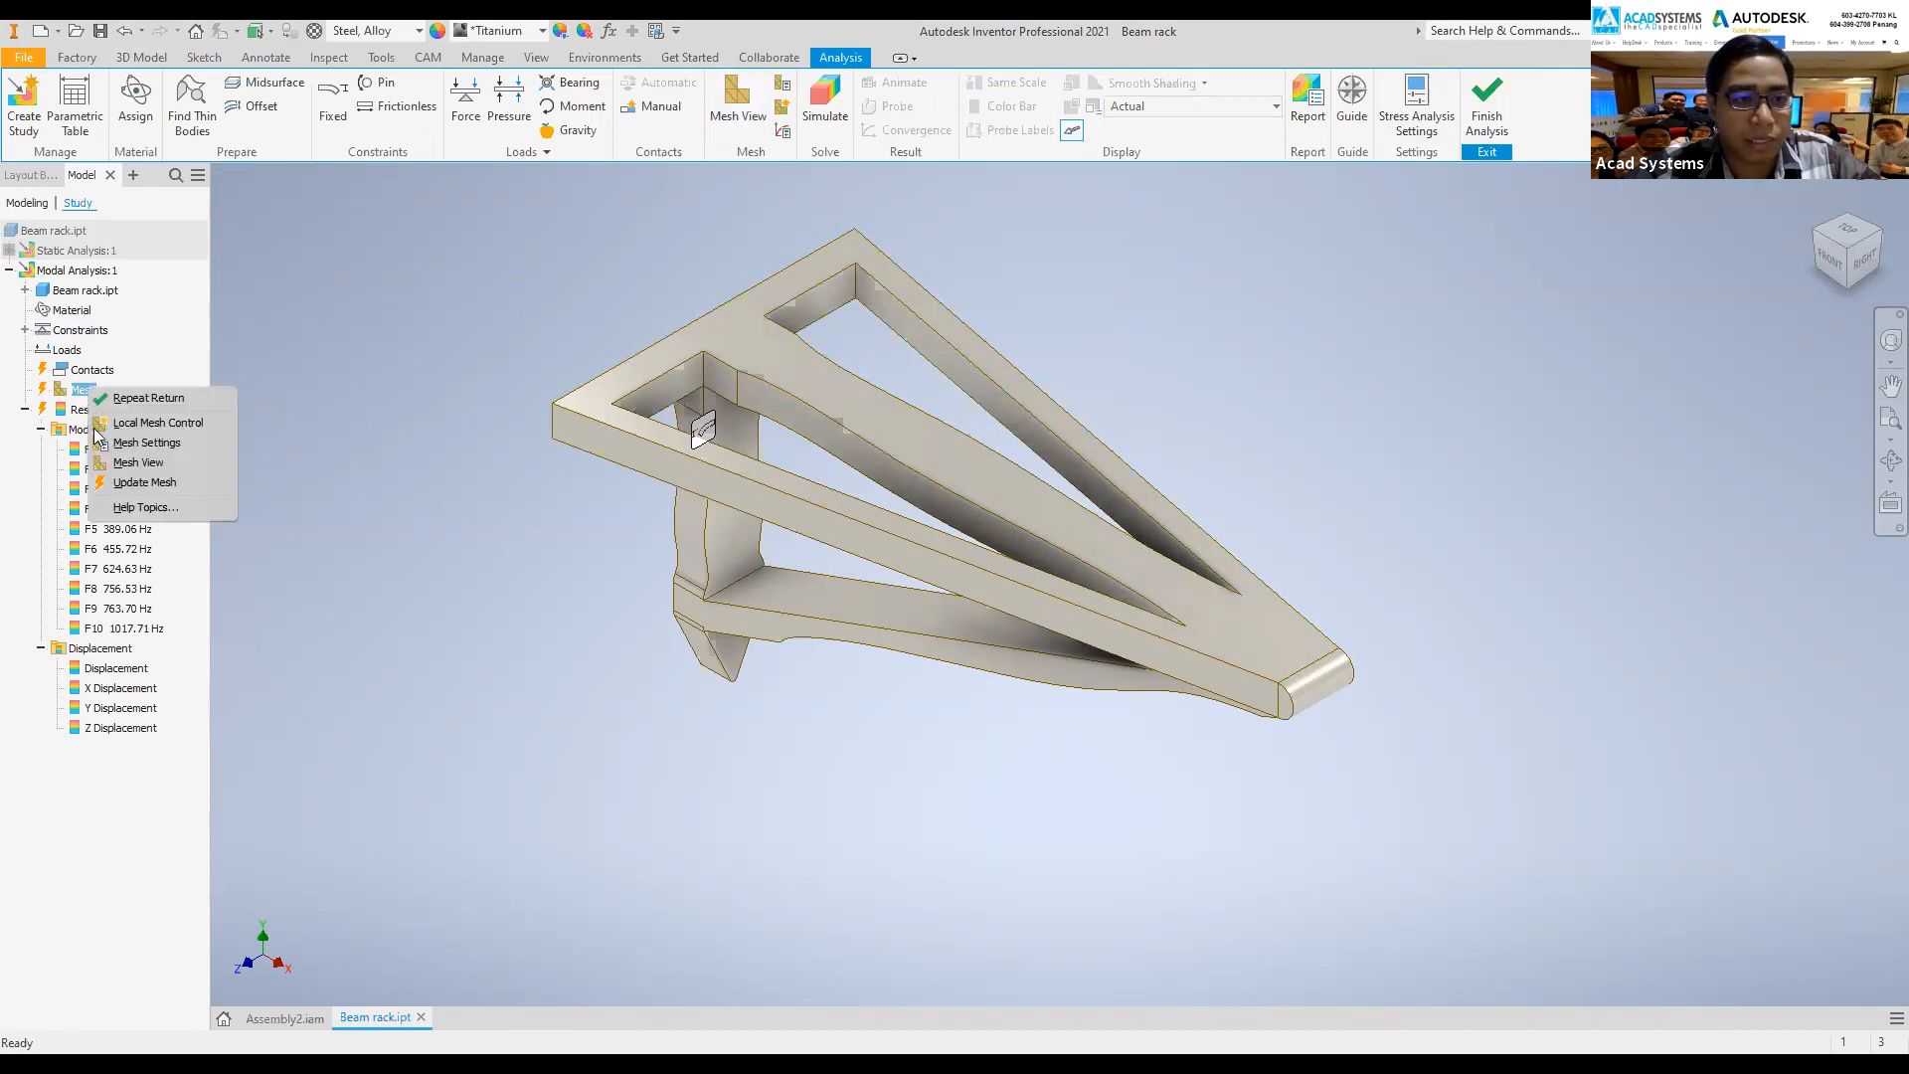
{"action": "left_click", "coordinate": [144, 482]}
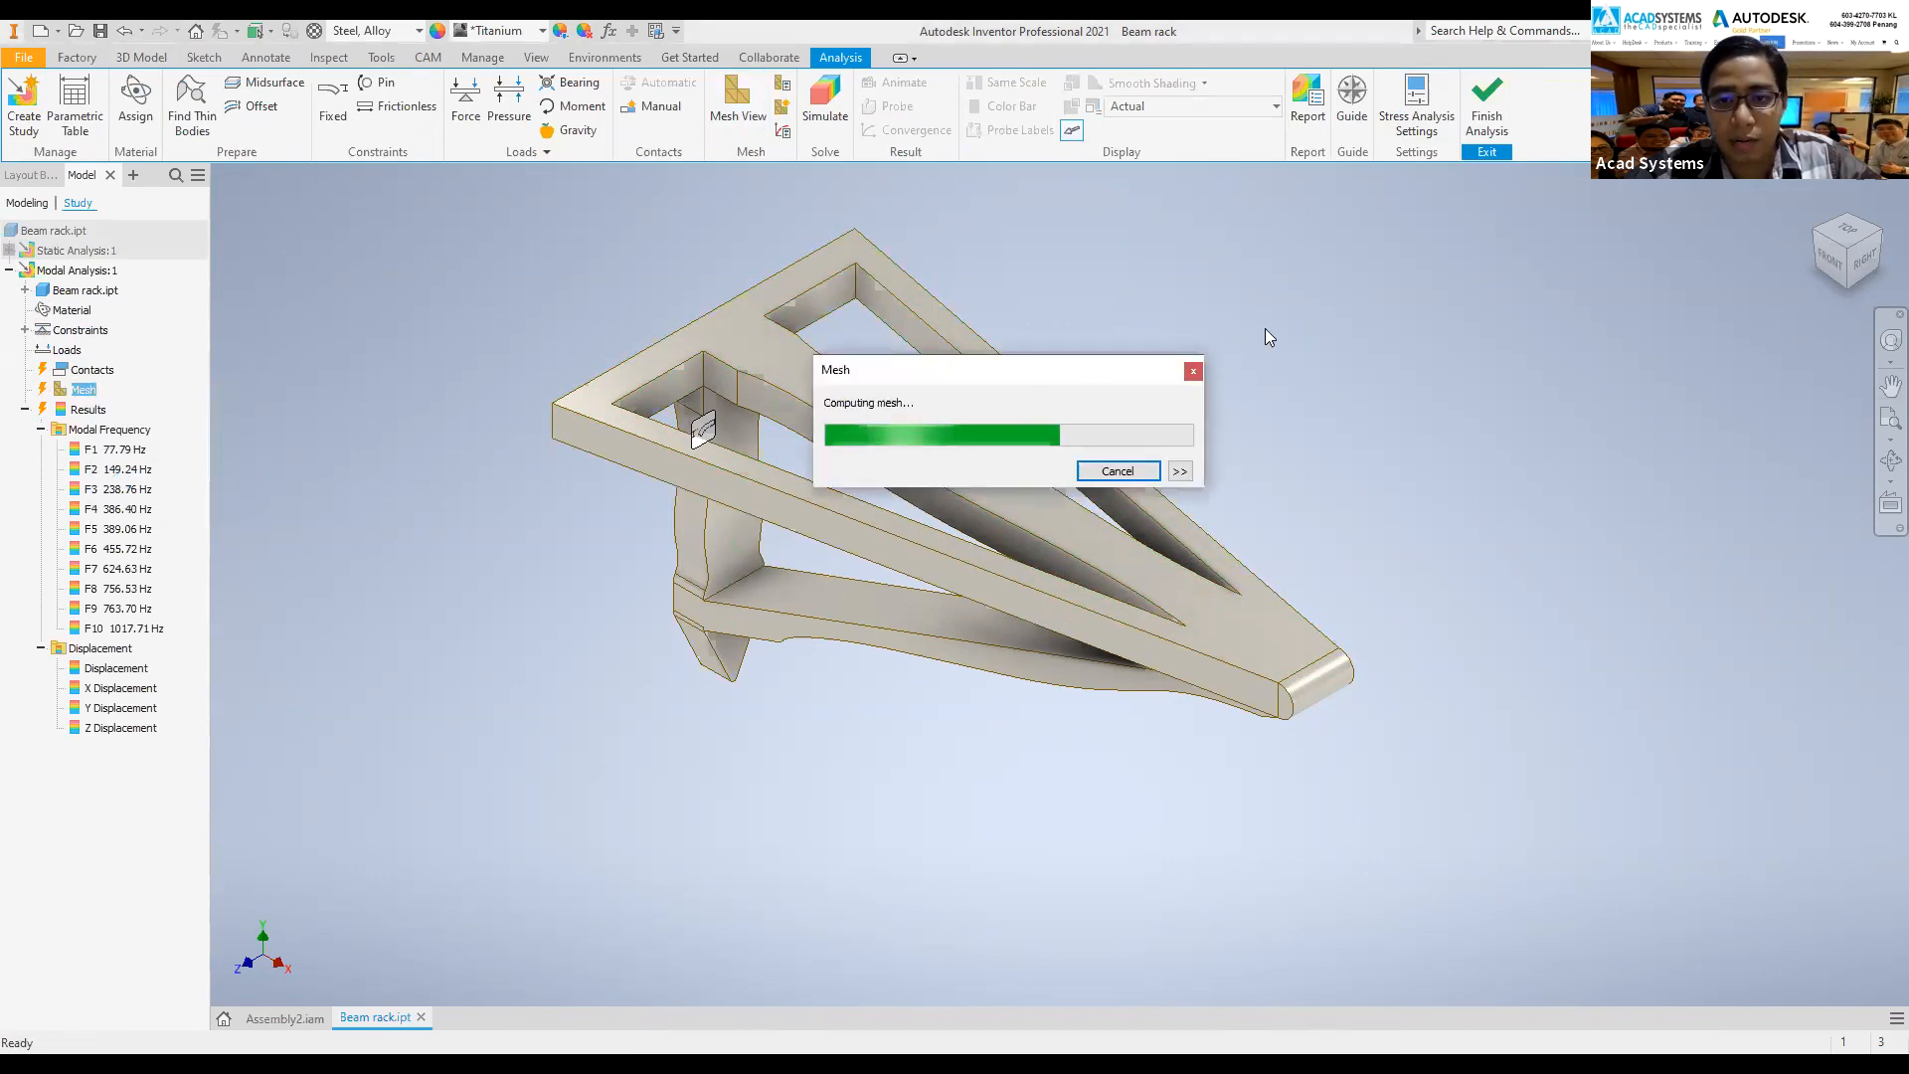
{"action": "left_click", "coordinate": [825, 99]}
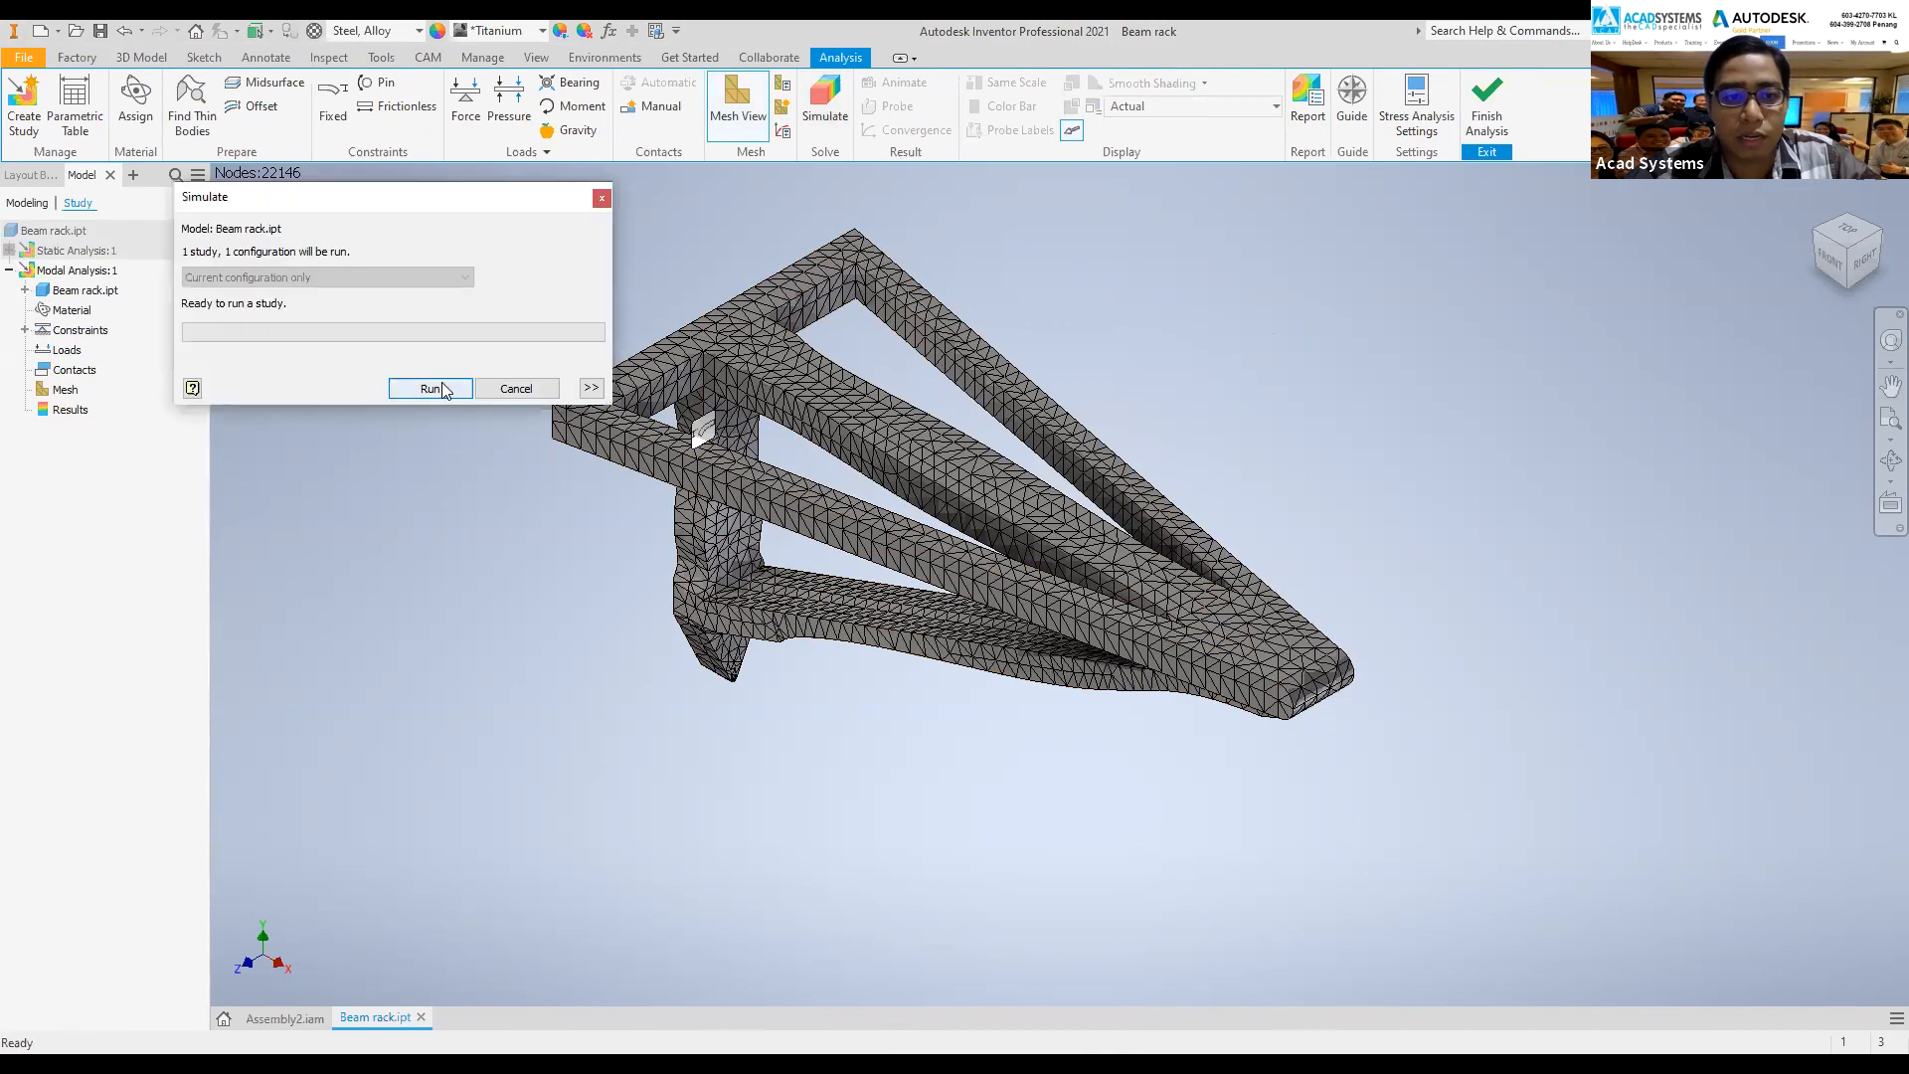
{"action": "left_click", "coordinate": [455, 386]}
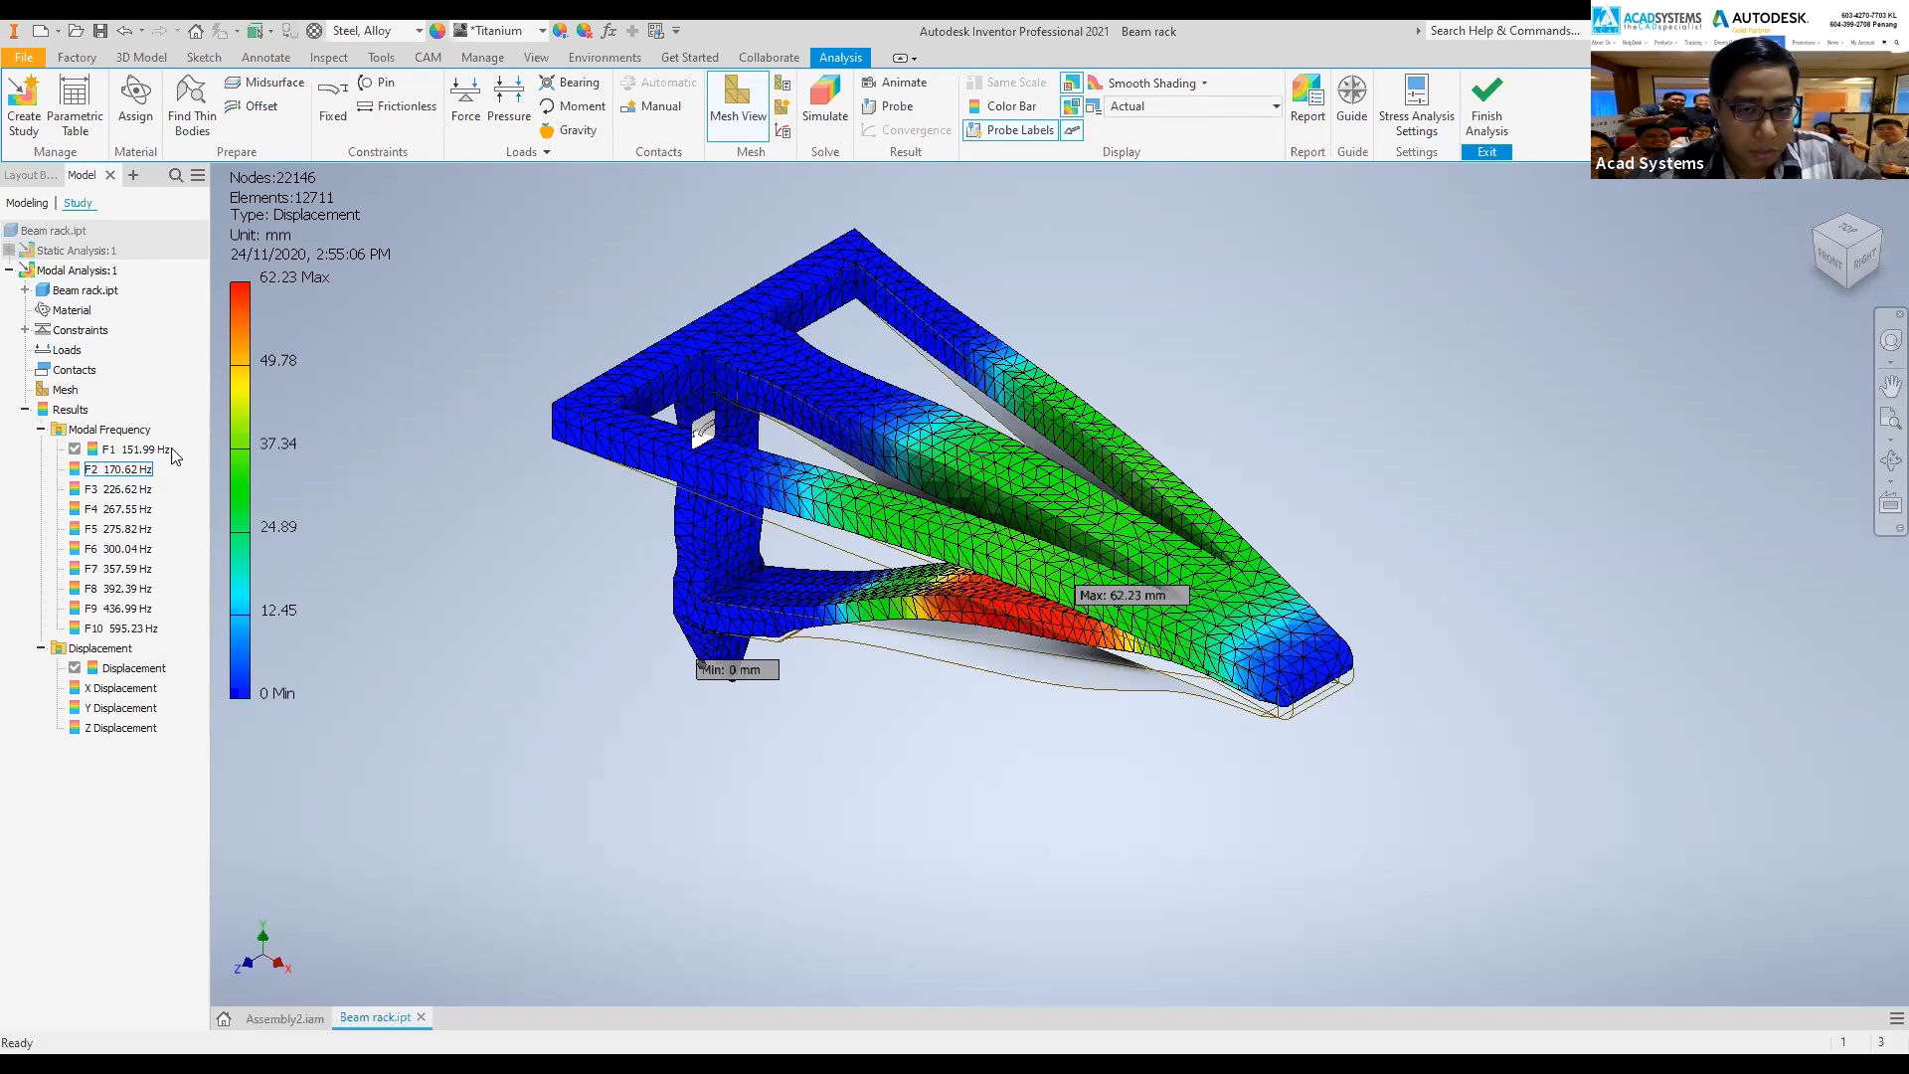
- Examine the braced rack's F1 mode shape and its list of modal frequencies, from close up and as a whole
{"action": "middle_click_drag", "start_coordinate": [682, 477], "coordinate": [679, 489]}
{"action": "middle_click_drag", "start_coordinate": [675, 595], "coordinate": [855, 512]}
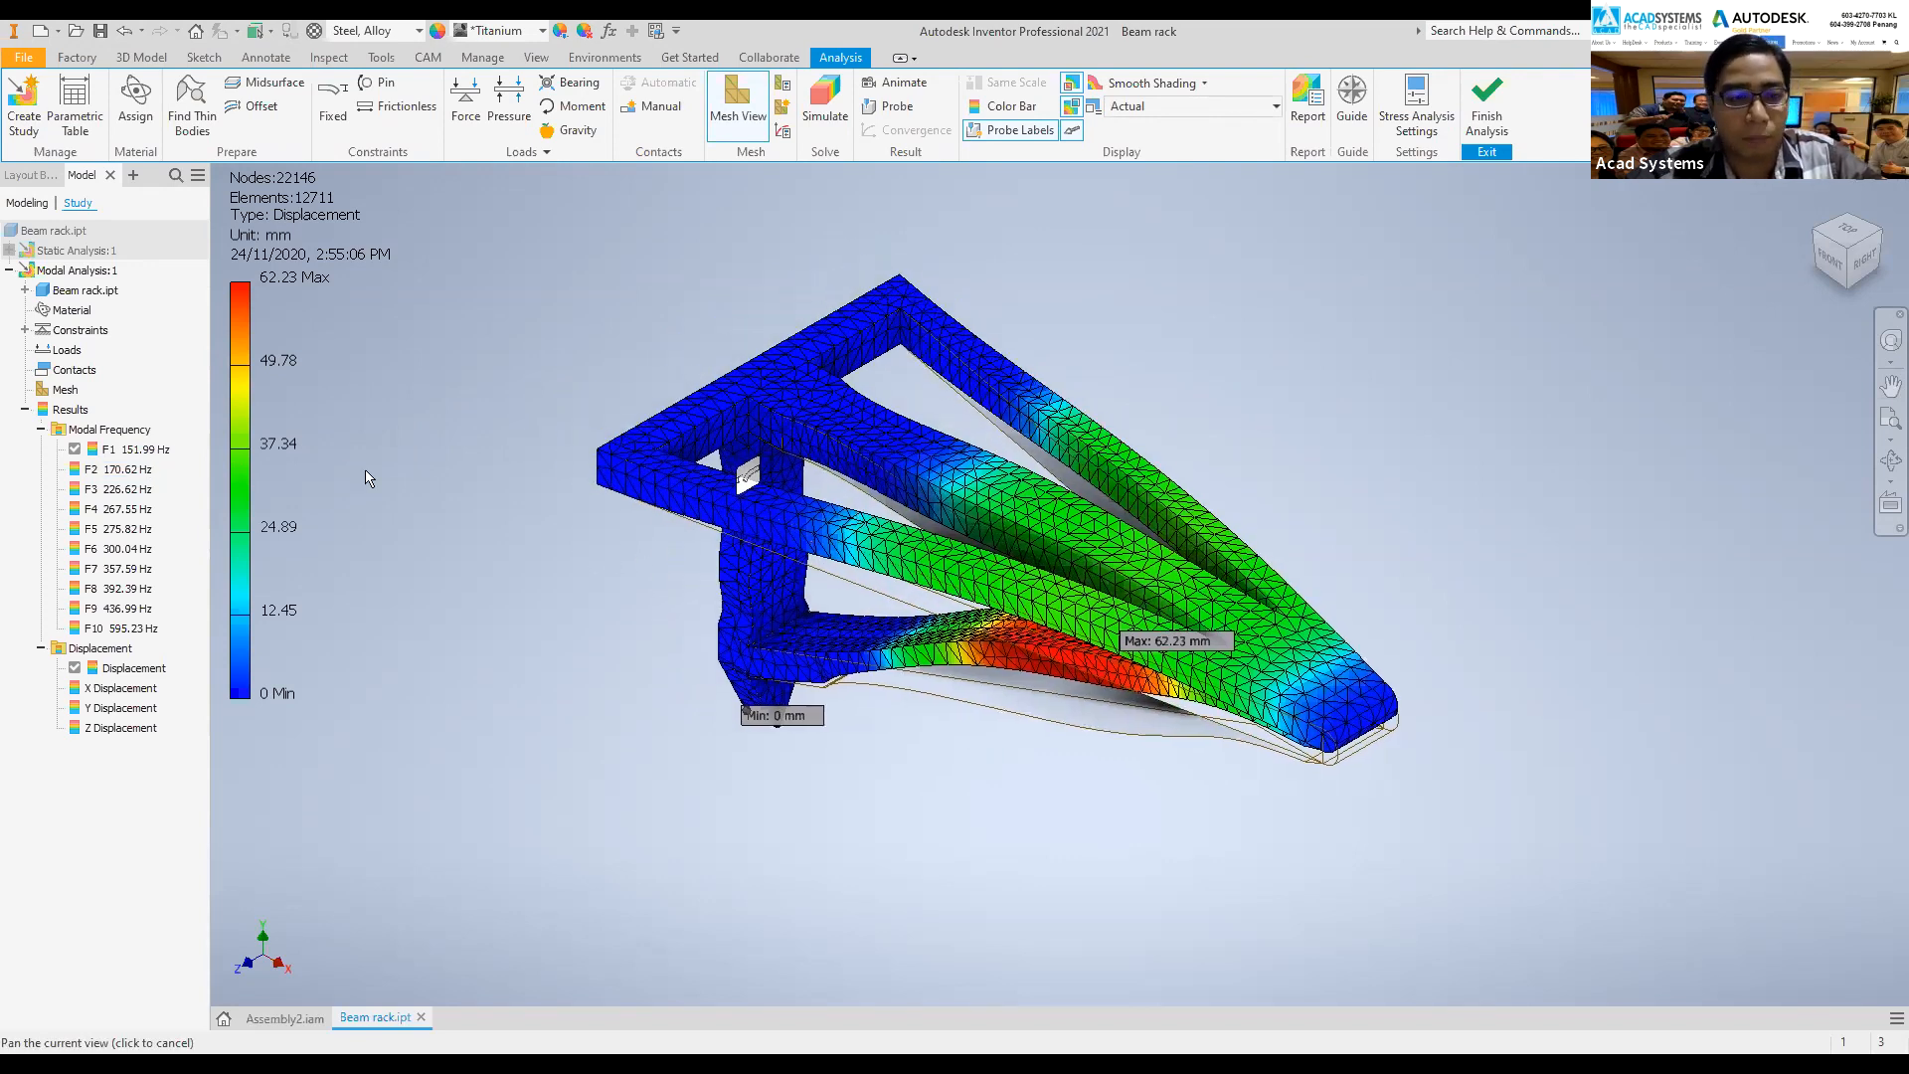
{"action": "scroll", "coordinate": [111, 447], "scroll_direction": "up", "scroll_amount": 3}
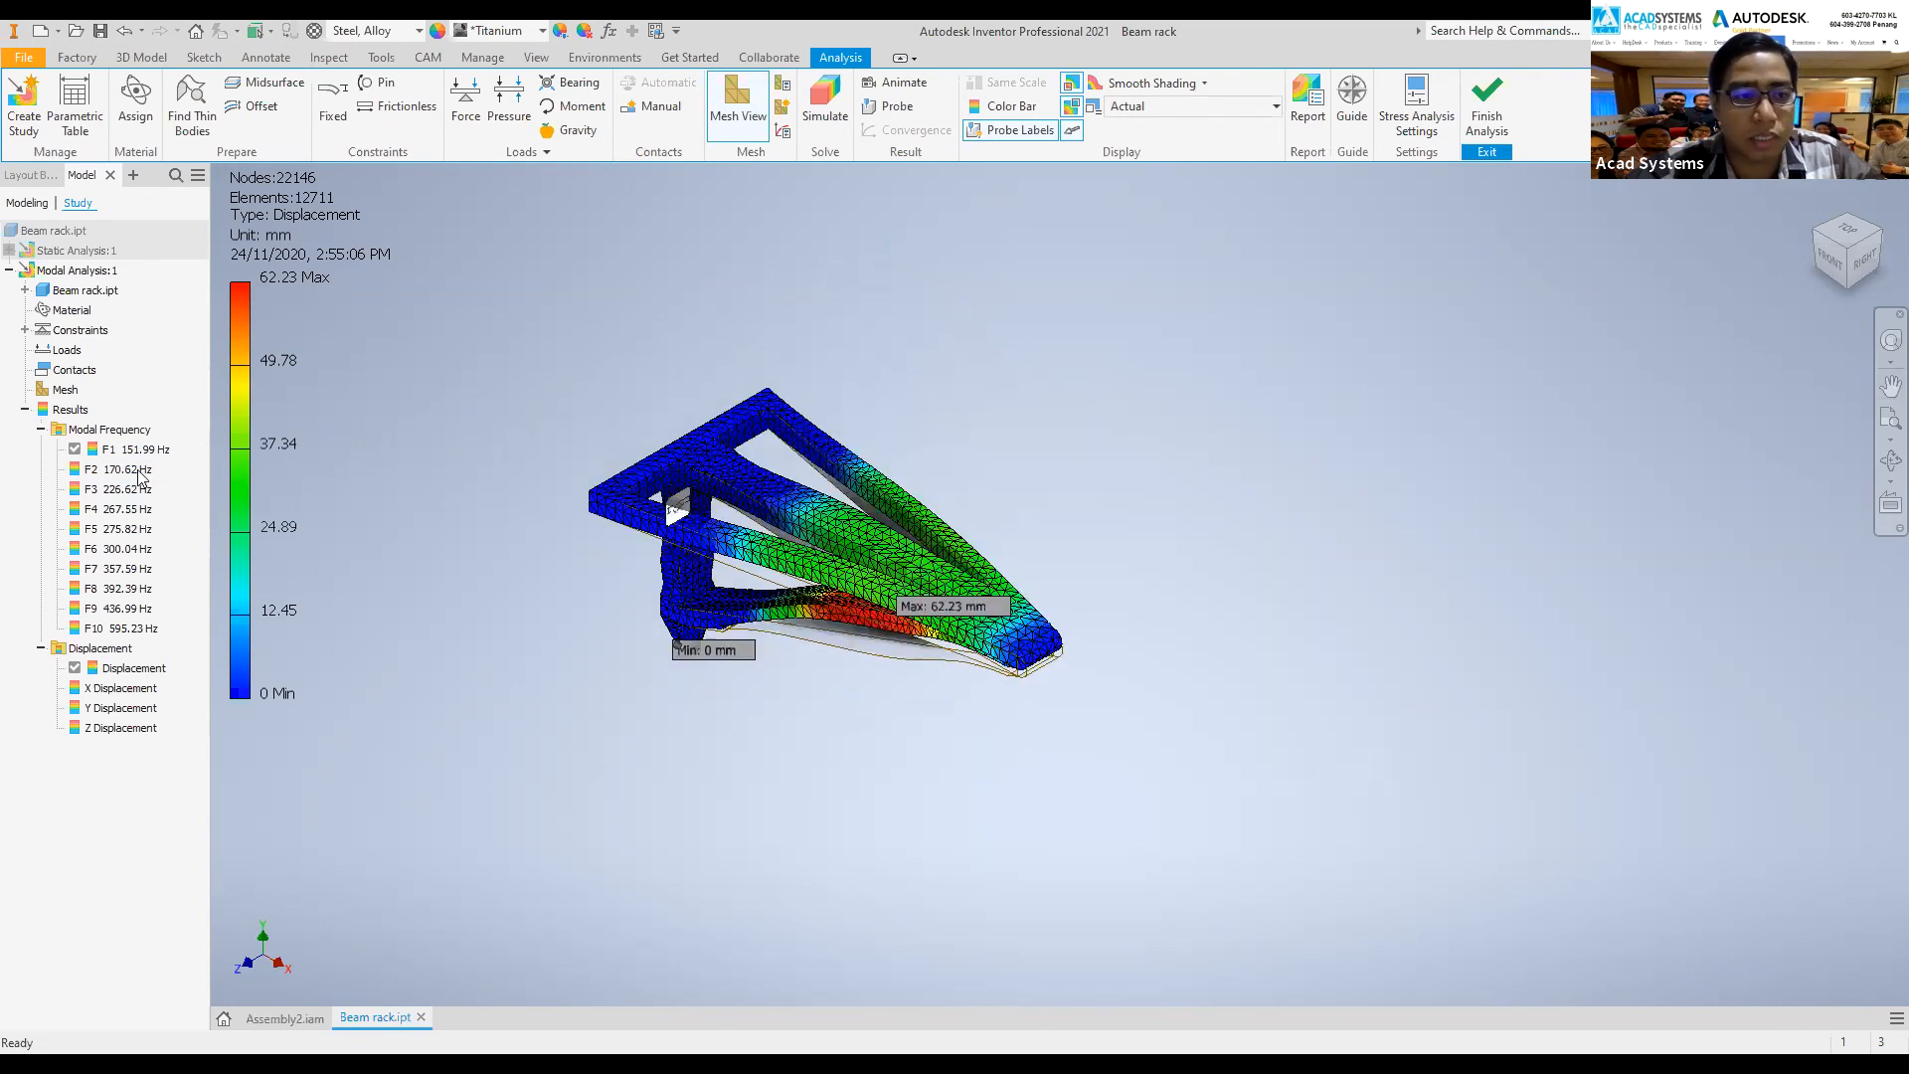
{"action": "double_click", "coordinate": [71, 256]}
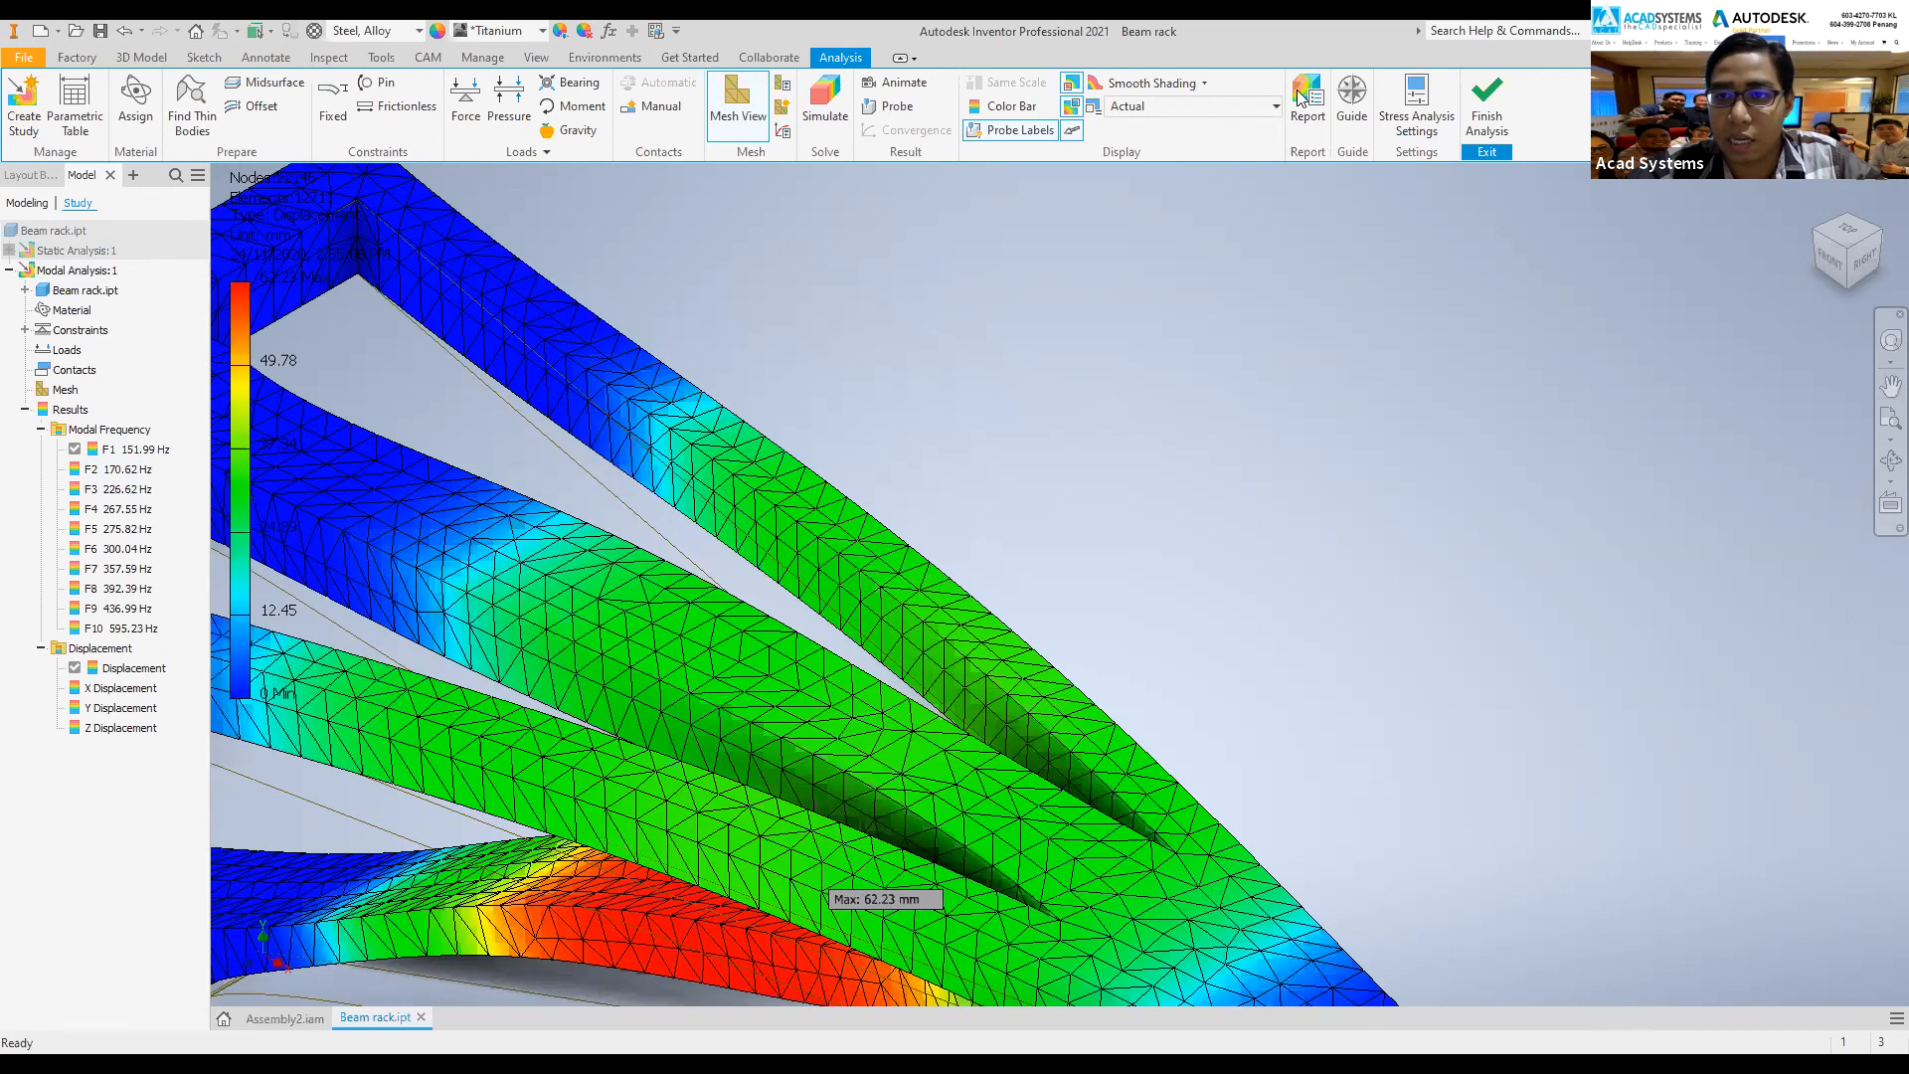
{"action": "scroll", "coordinate": [1249, 383], "scroll_direction": "down", "scroll_amount": 5}
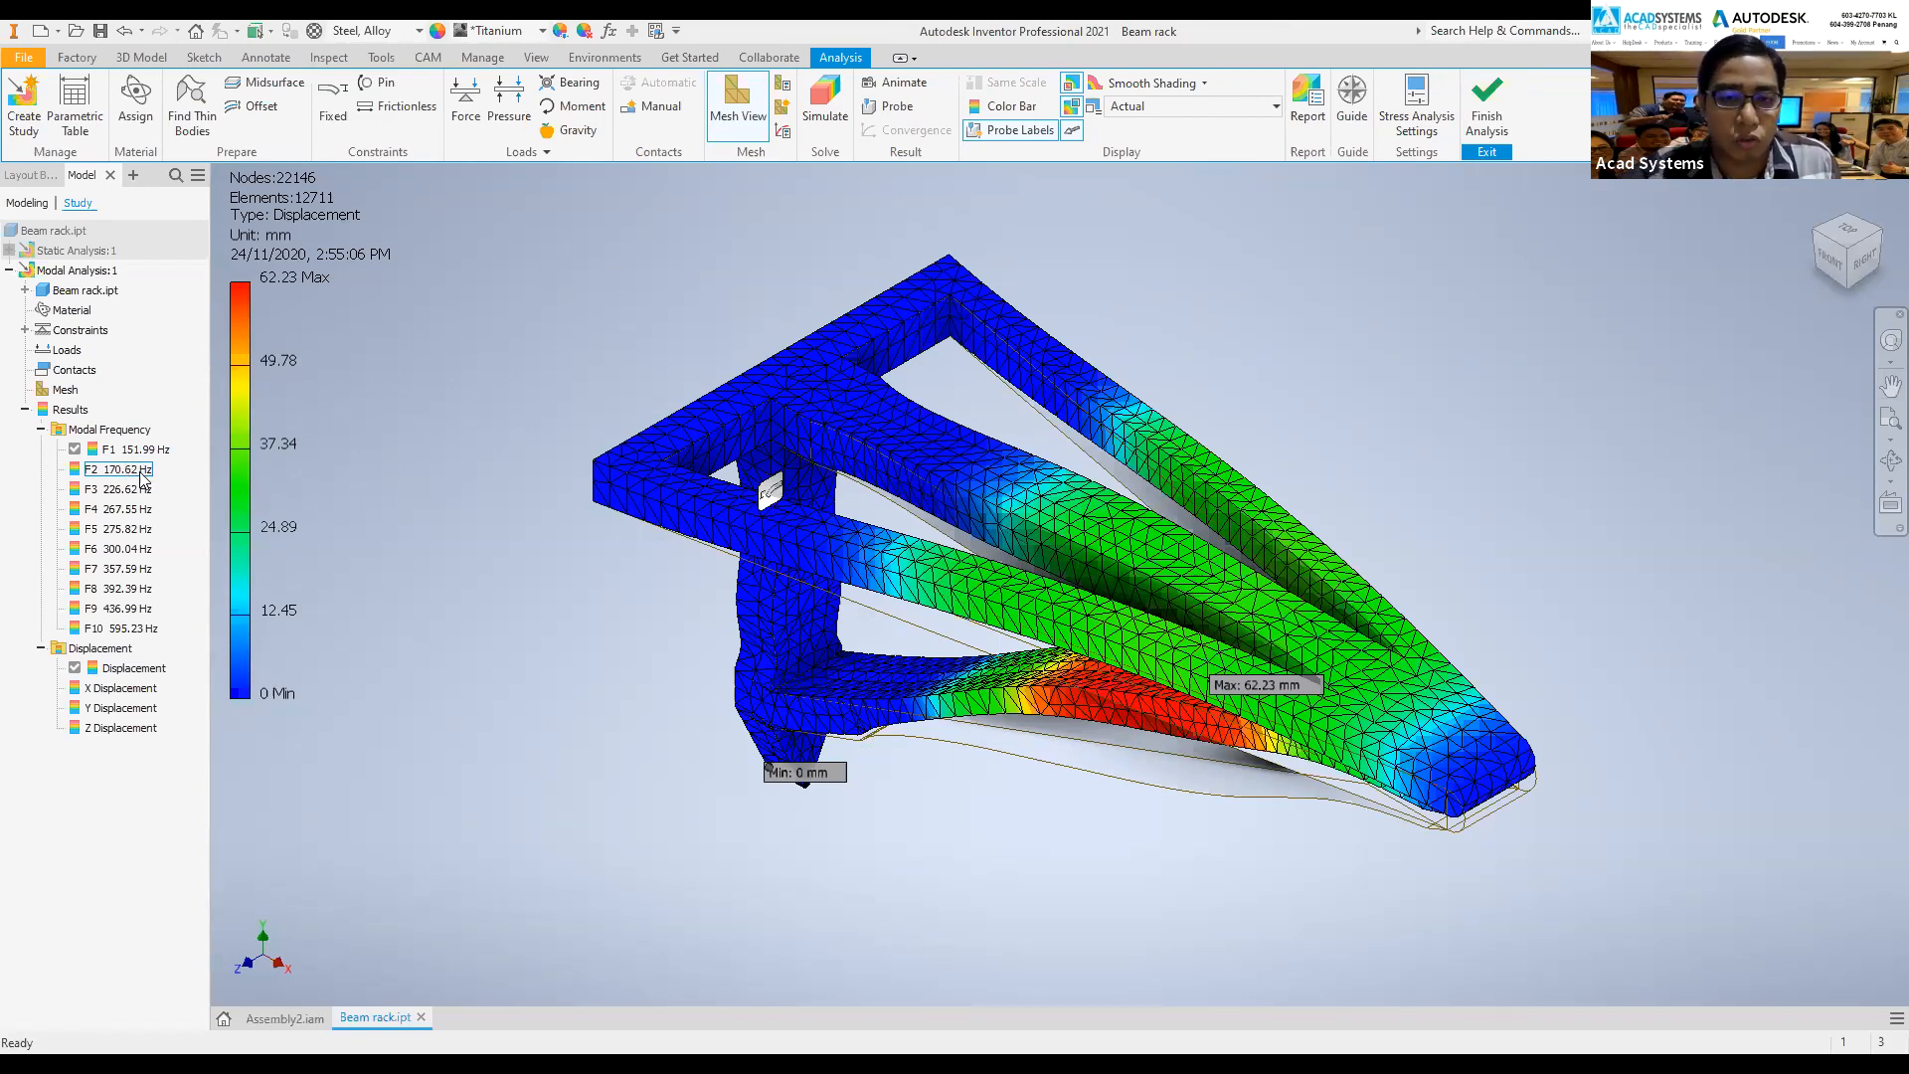
{"action": "left_click", "coordinate": [138, 451]}
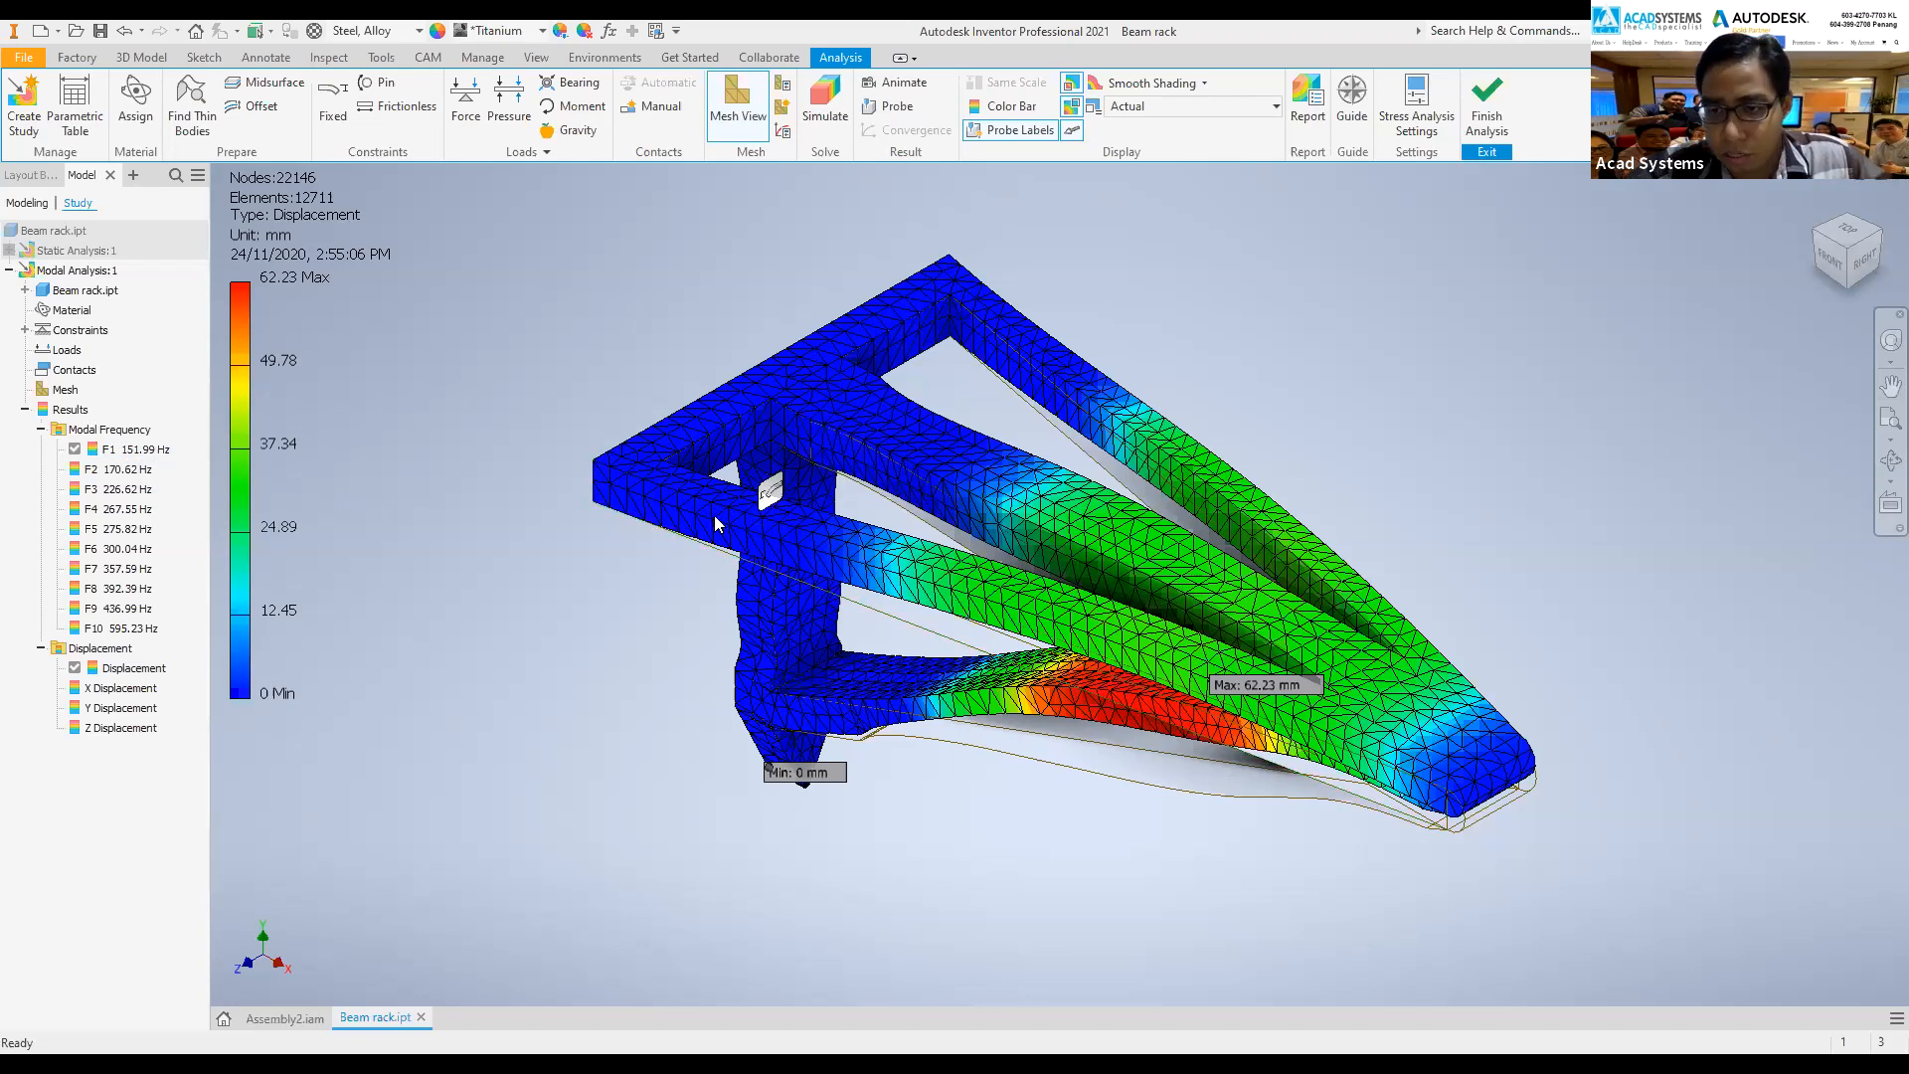
{"action": "middle_click_drag", "start_coordinate": [714, 515], "coordinate": [522, 539]}
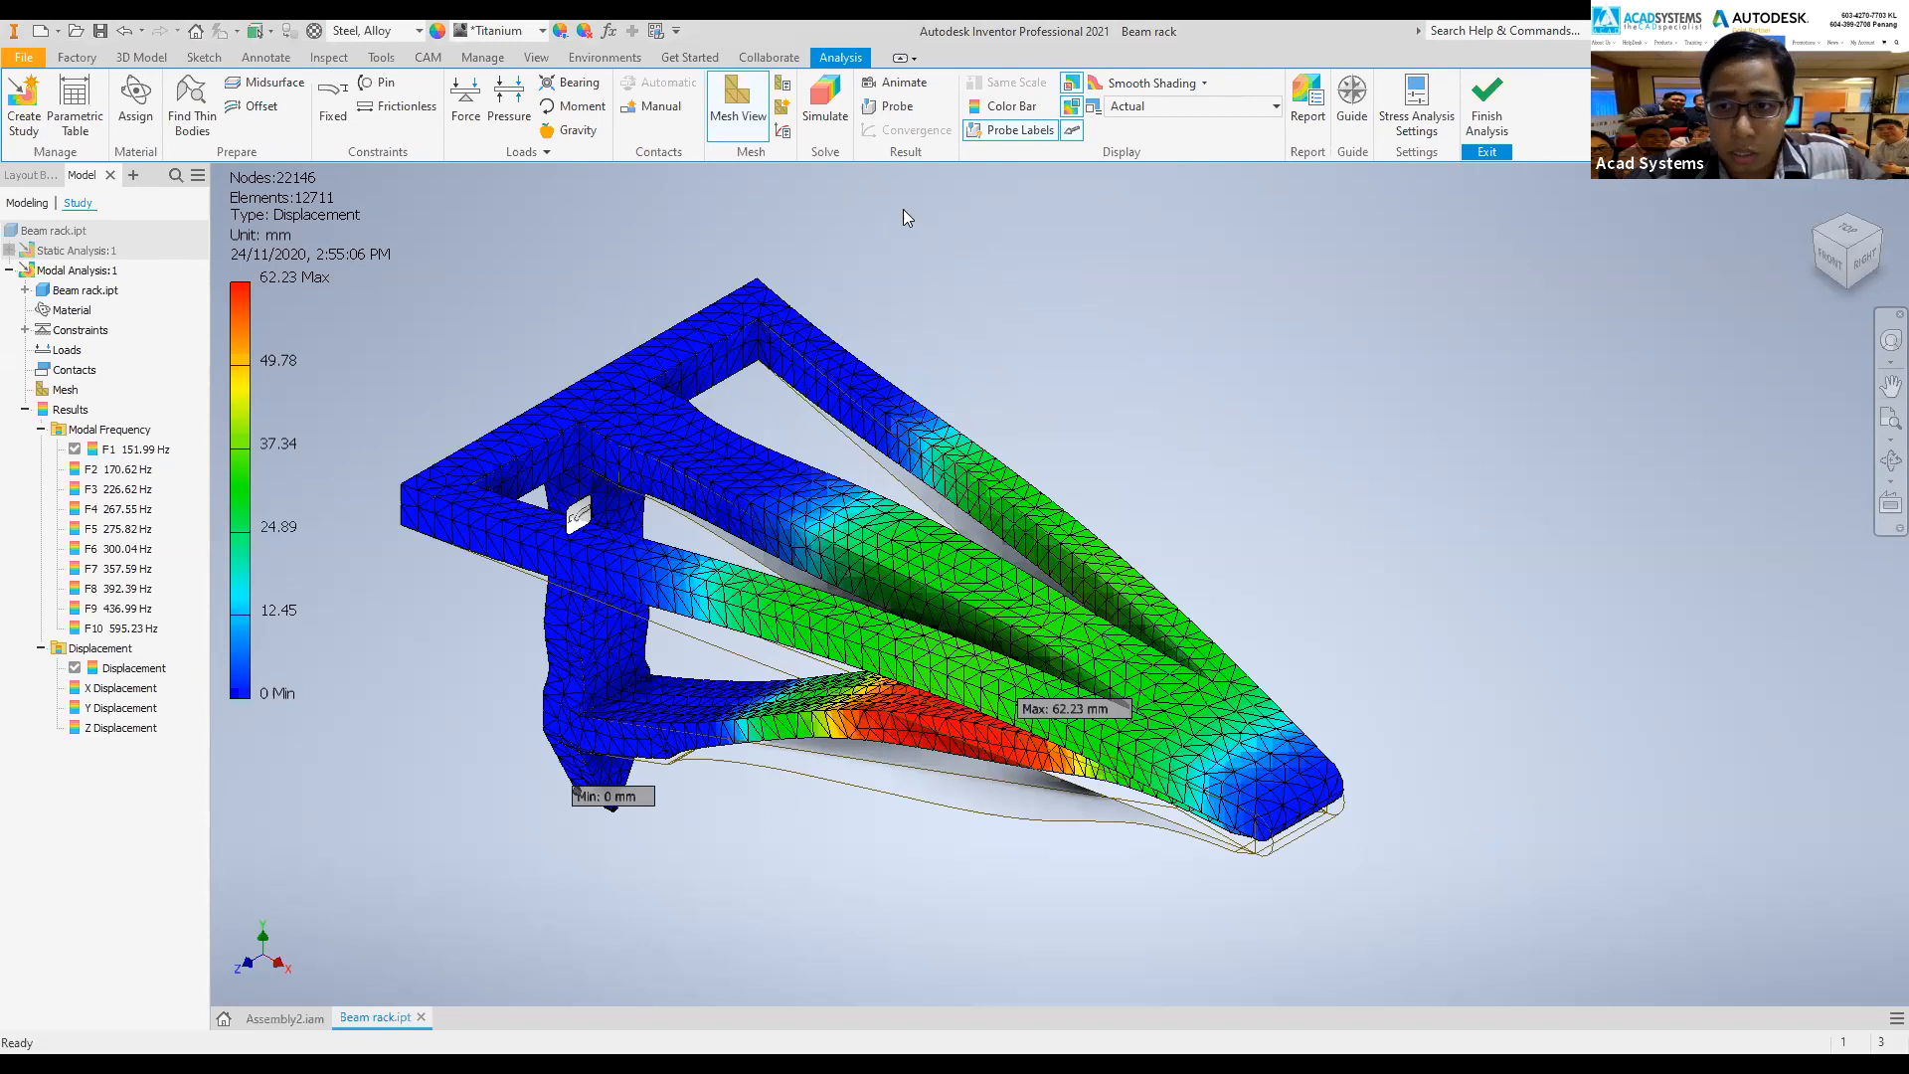
- Examine the average element size in the modal study's mesh settings alongside a close-up of the mesh on the rack's arms
{"action": "left_click", "coordinate": [783, 88]}
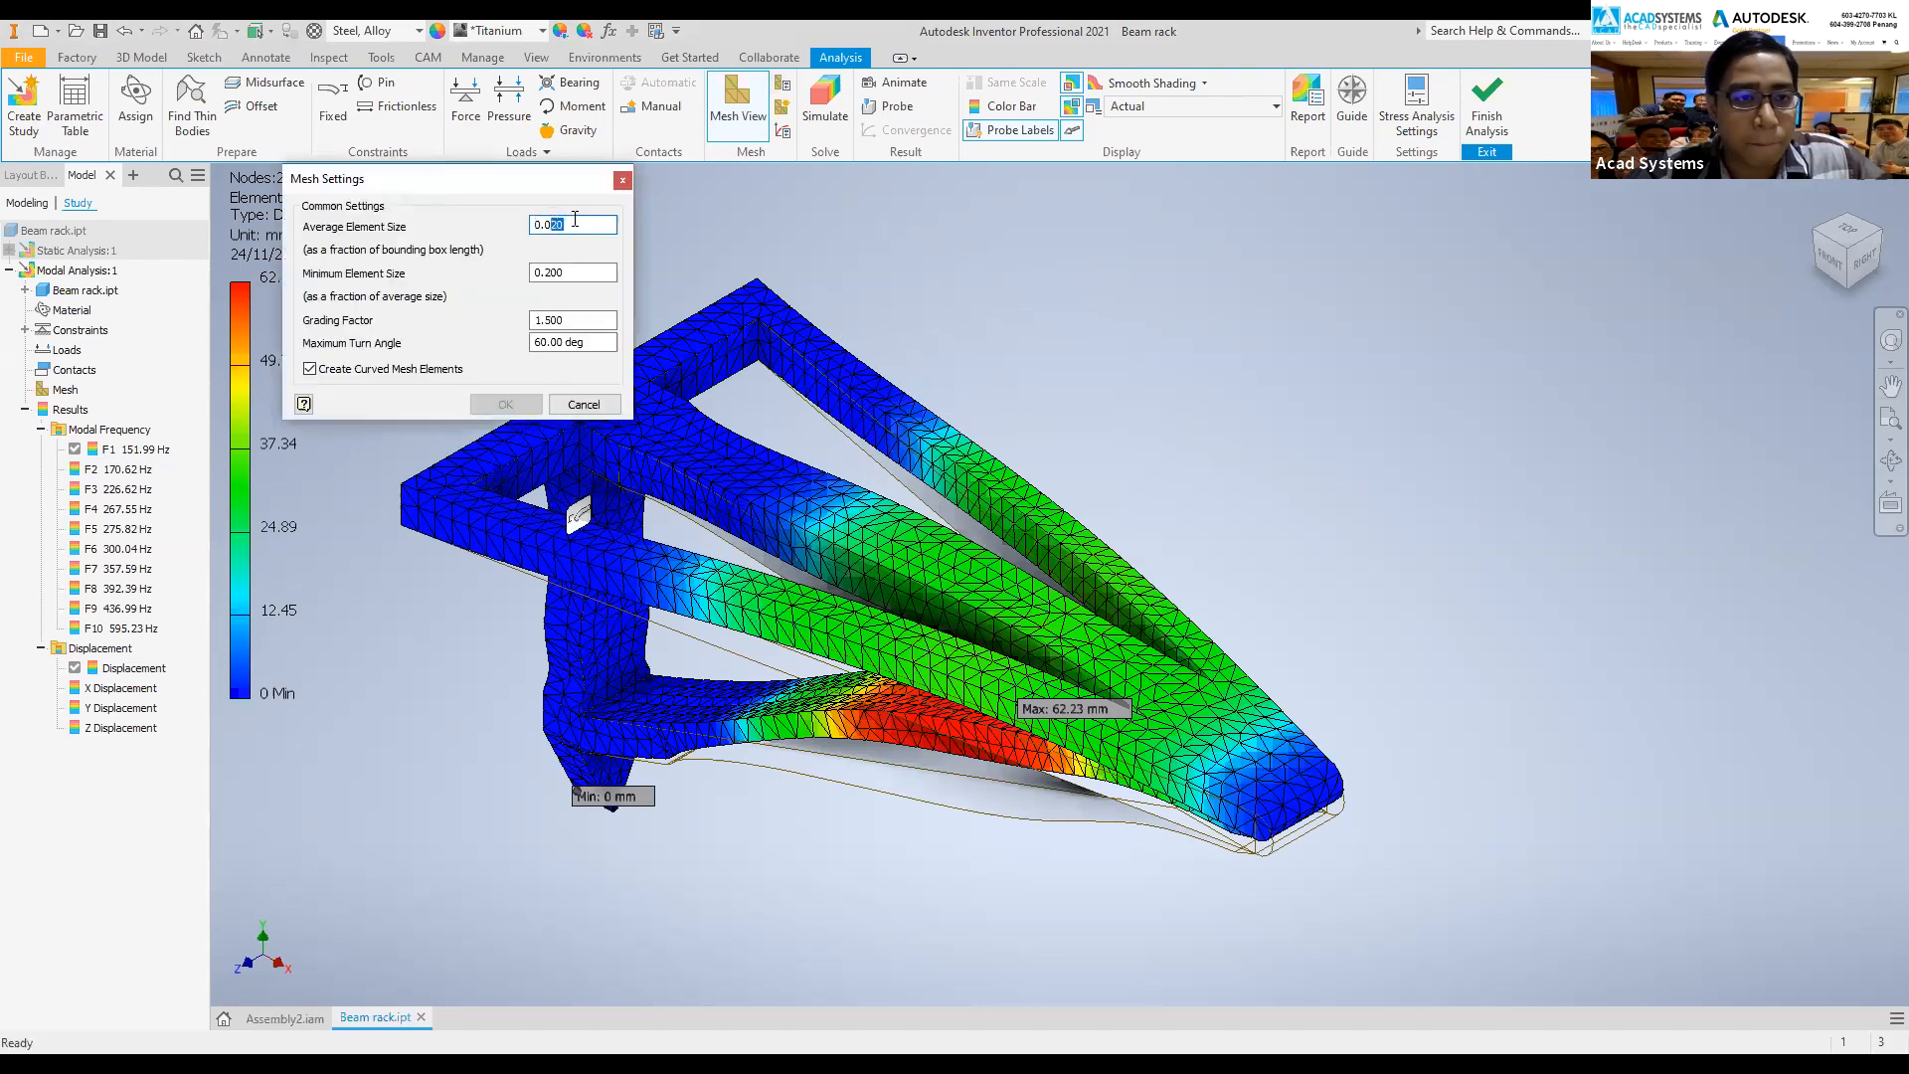
{"action": "left_click_drag", "start_coordinate": [537, 192], "coordinate": [569, 206]}
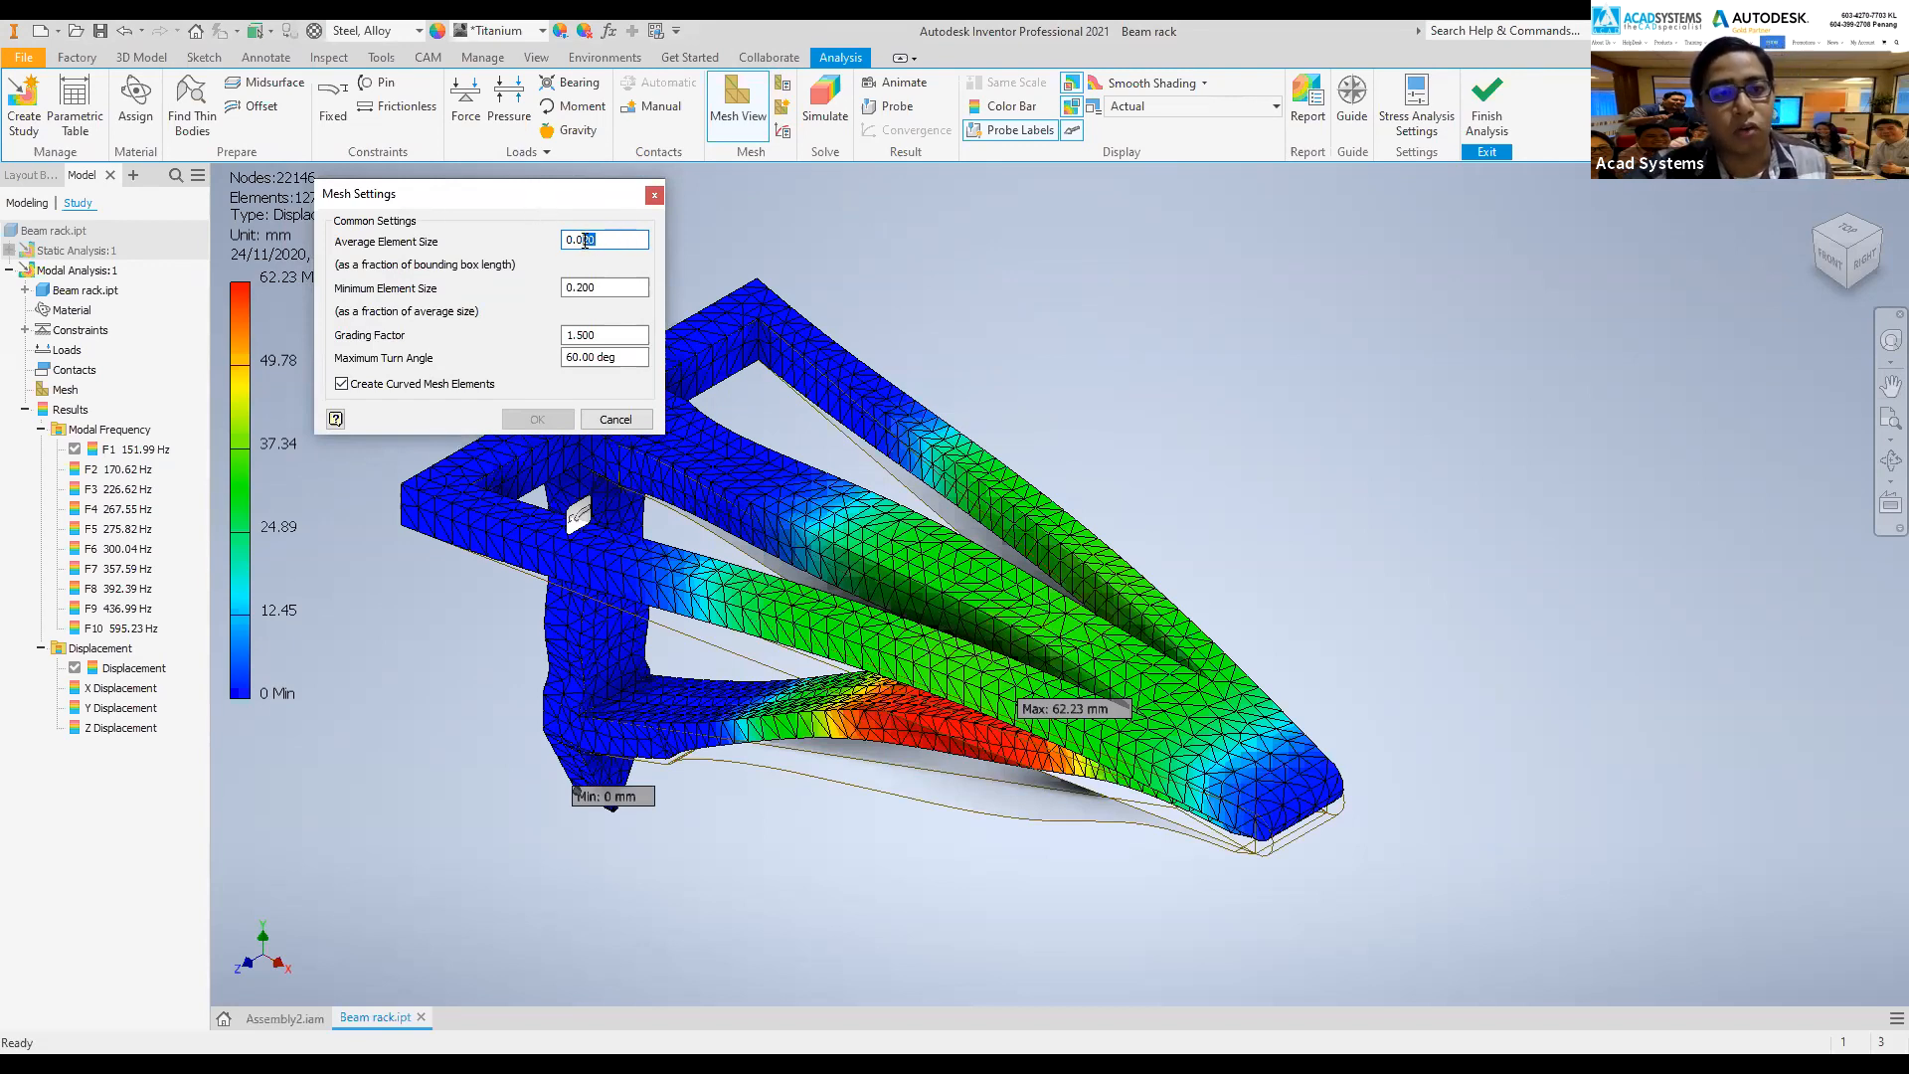
{"action": "left_click_drag", "start_coordinate": [592, 244], "coordinate": [580, 238]}
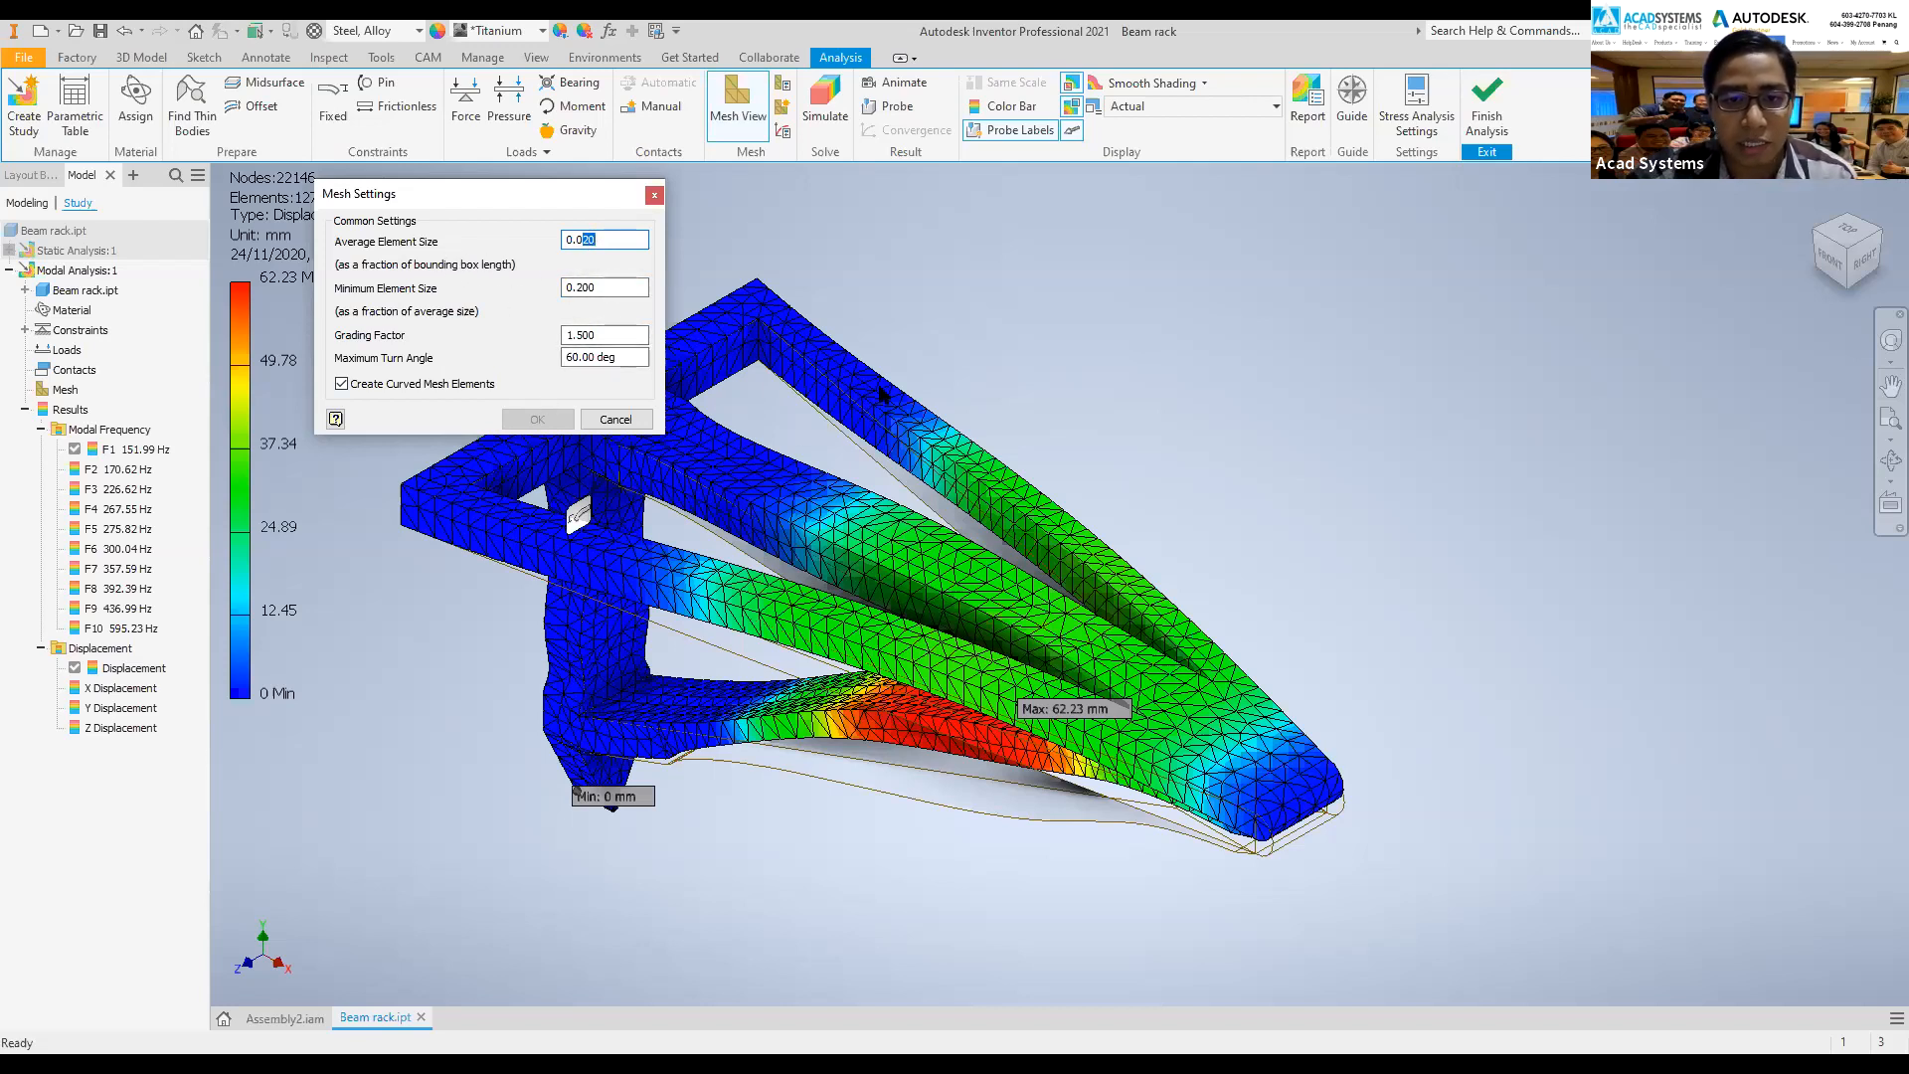
{"action": "scroll", "coordinate": [878, 396], "scroll_direction": "up", "scroll_amount": 3}
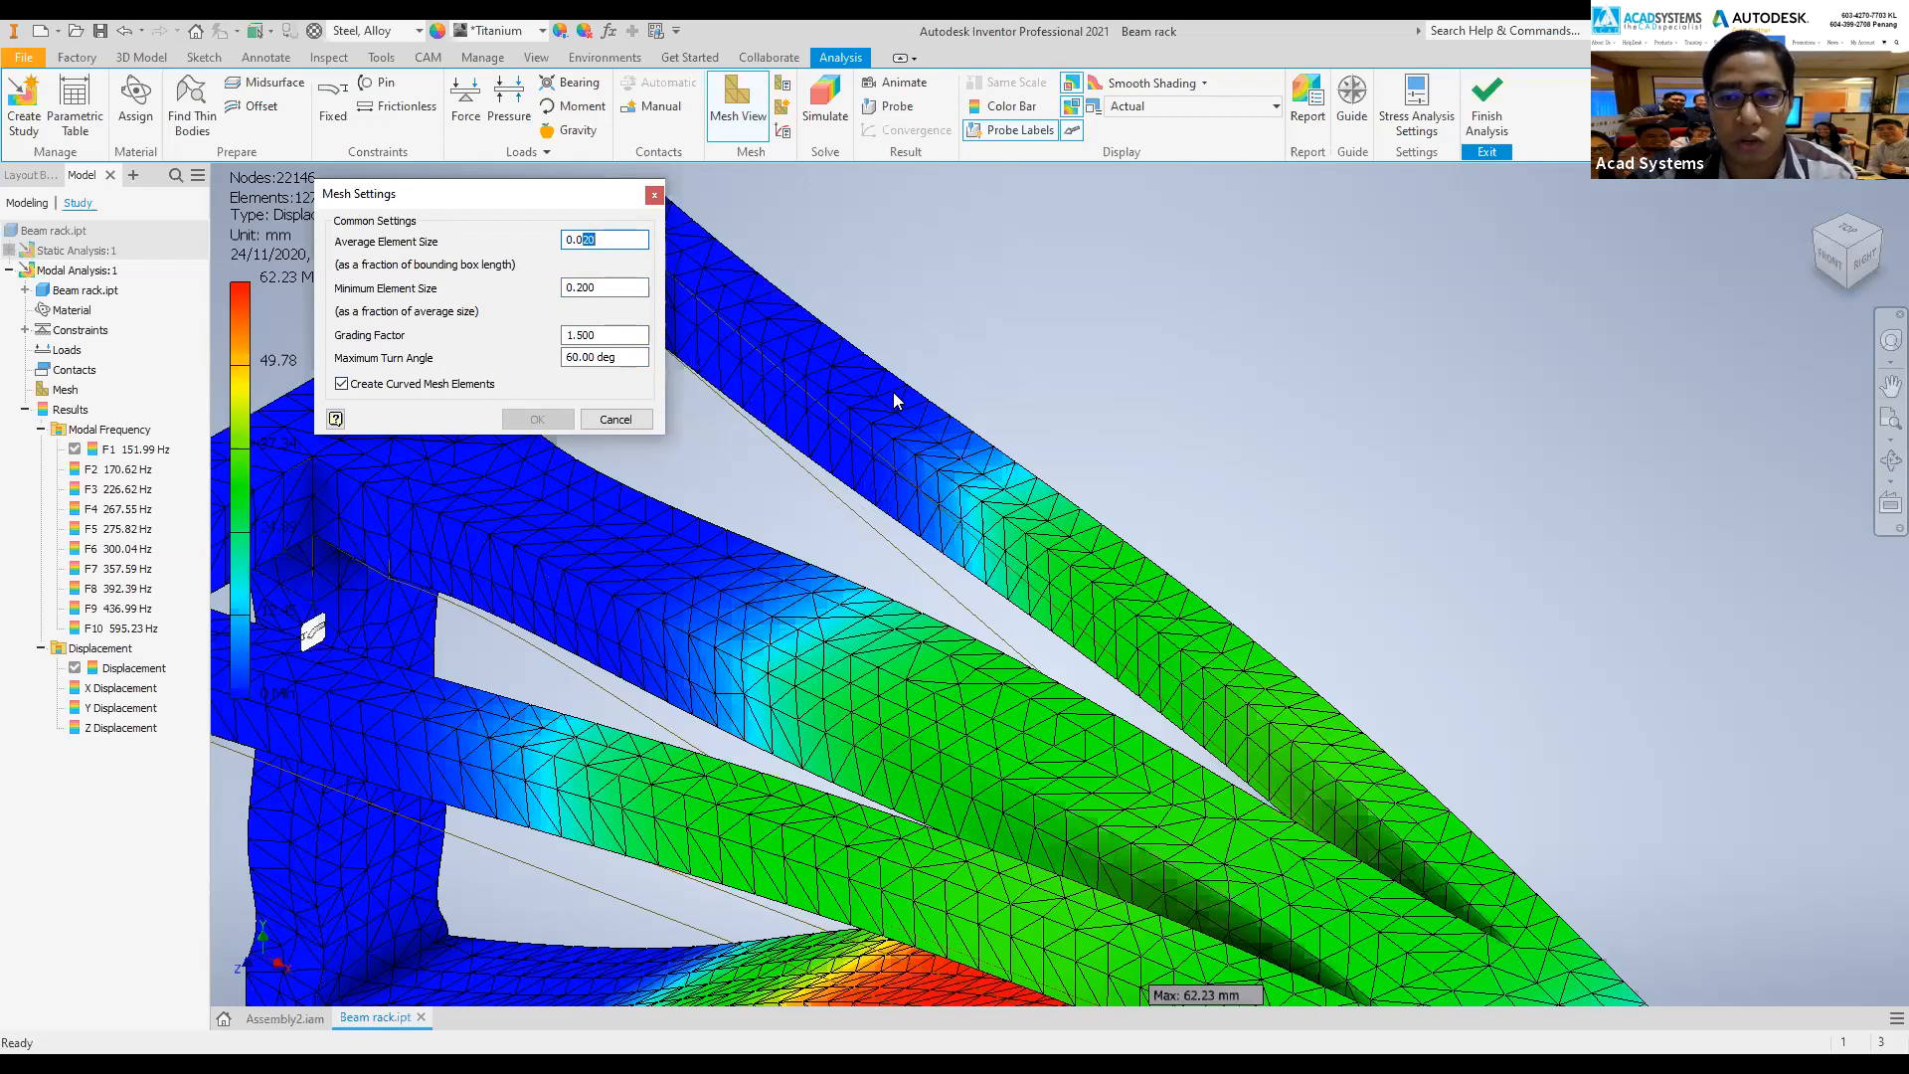
{"action": "scroll", "coordinate": [894, 398], "scroll_direction": "up", "scroll_amount": 3}
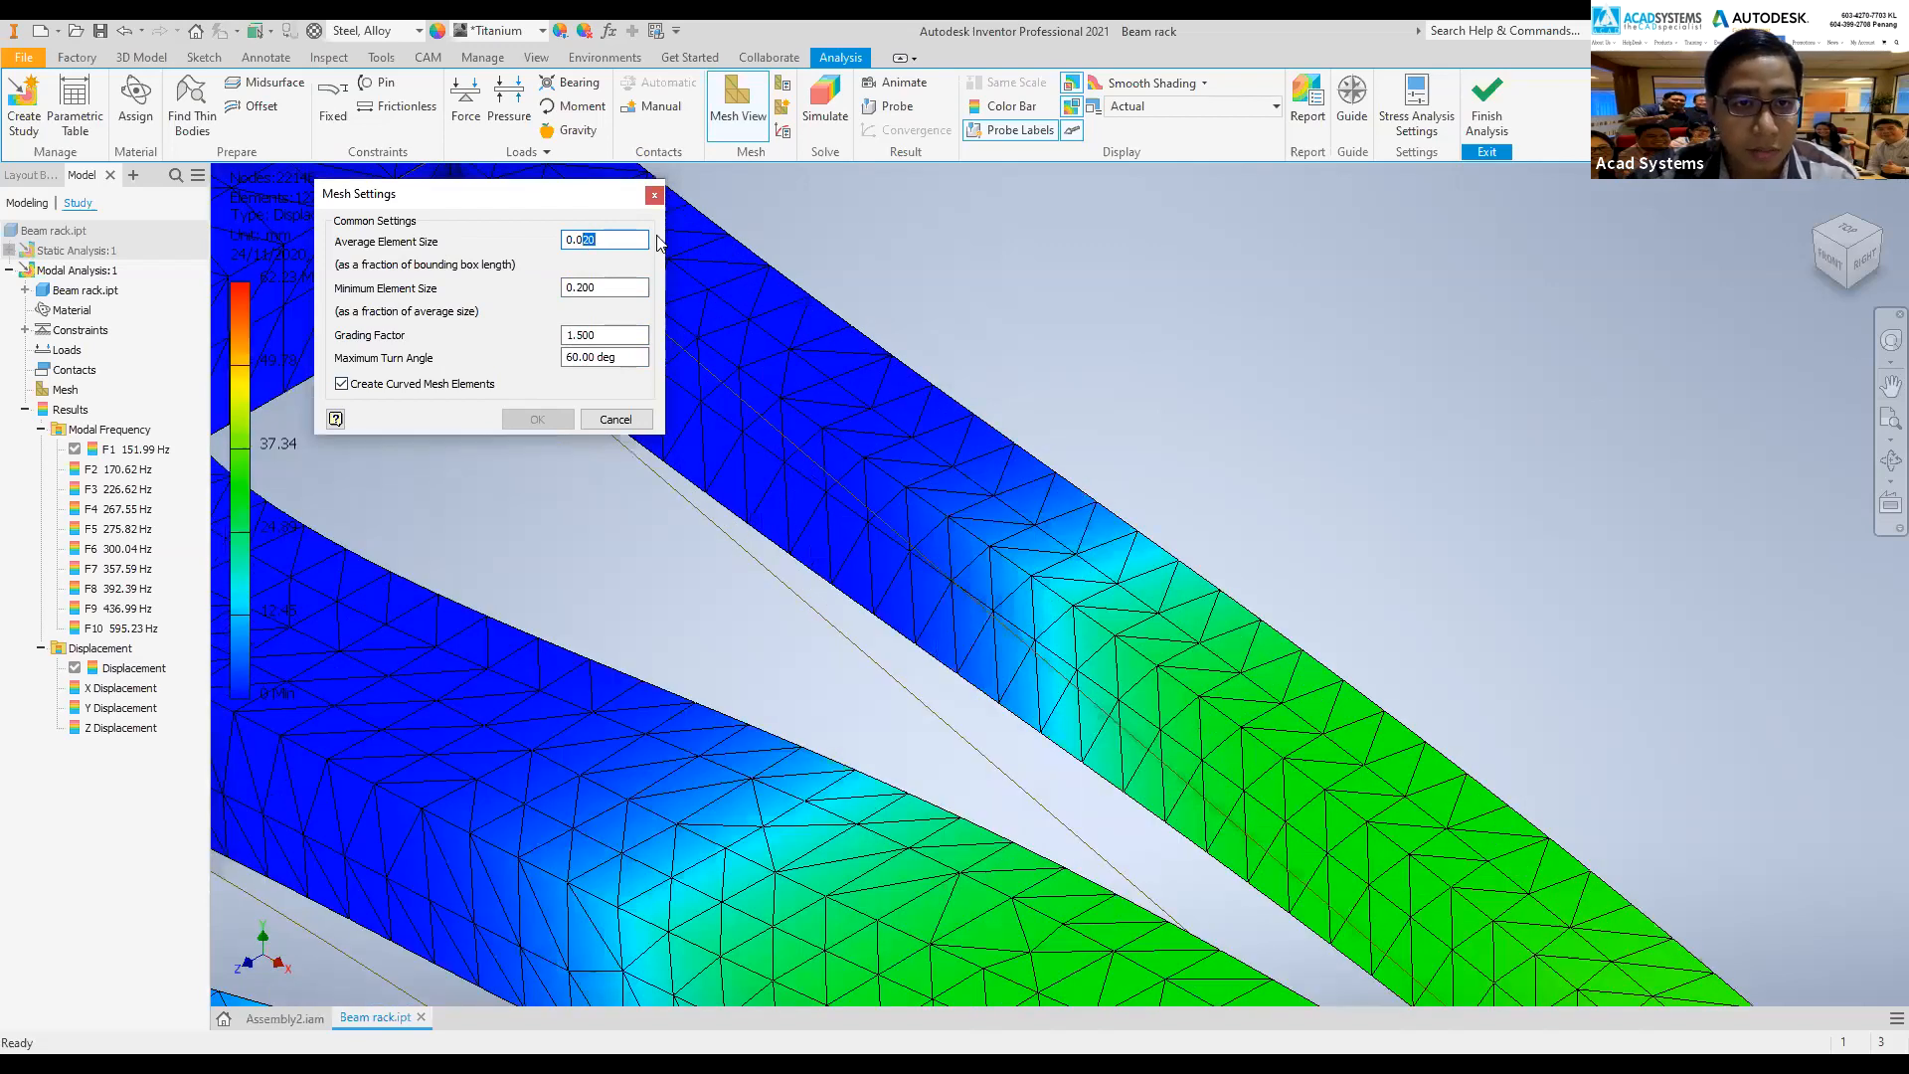
{"action": "scroll", "coordinate": [657, 204], "scroll_direction": "down", "scroll_amount": 3}
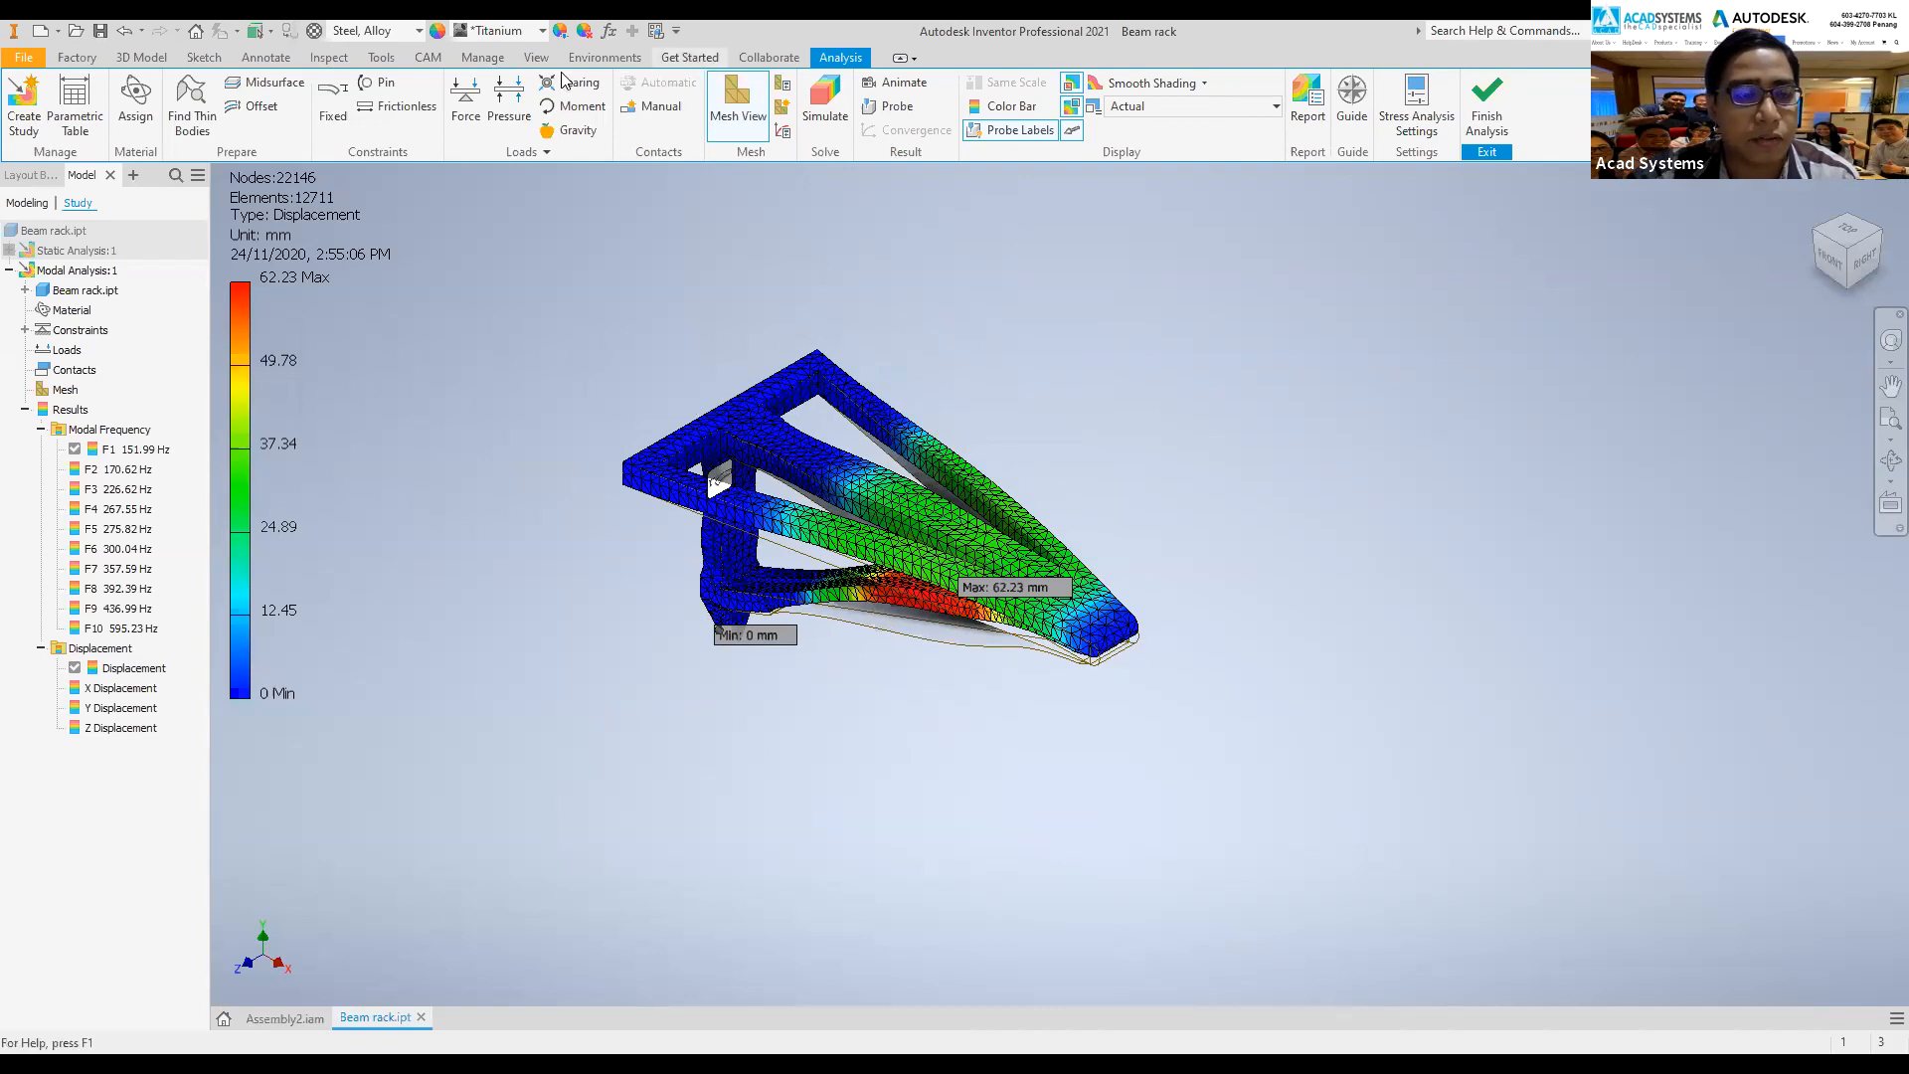
- Open the beam rack in Inventor Nastran and review the analysis types offered for a new analysis without creating one
{"action": "left_click", "coordinate": [493, 58]}
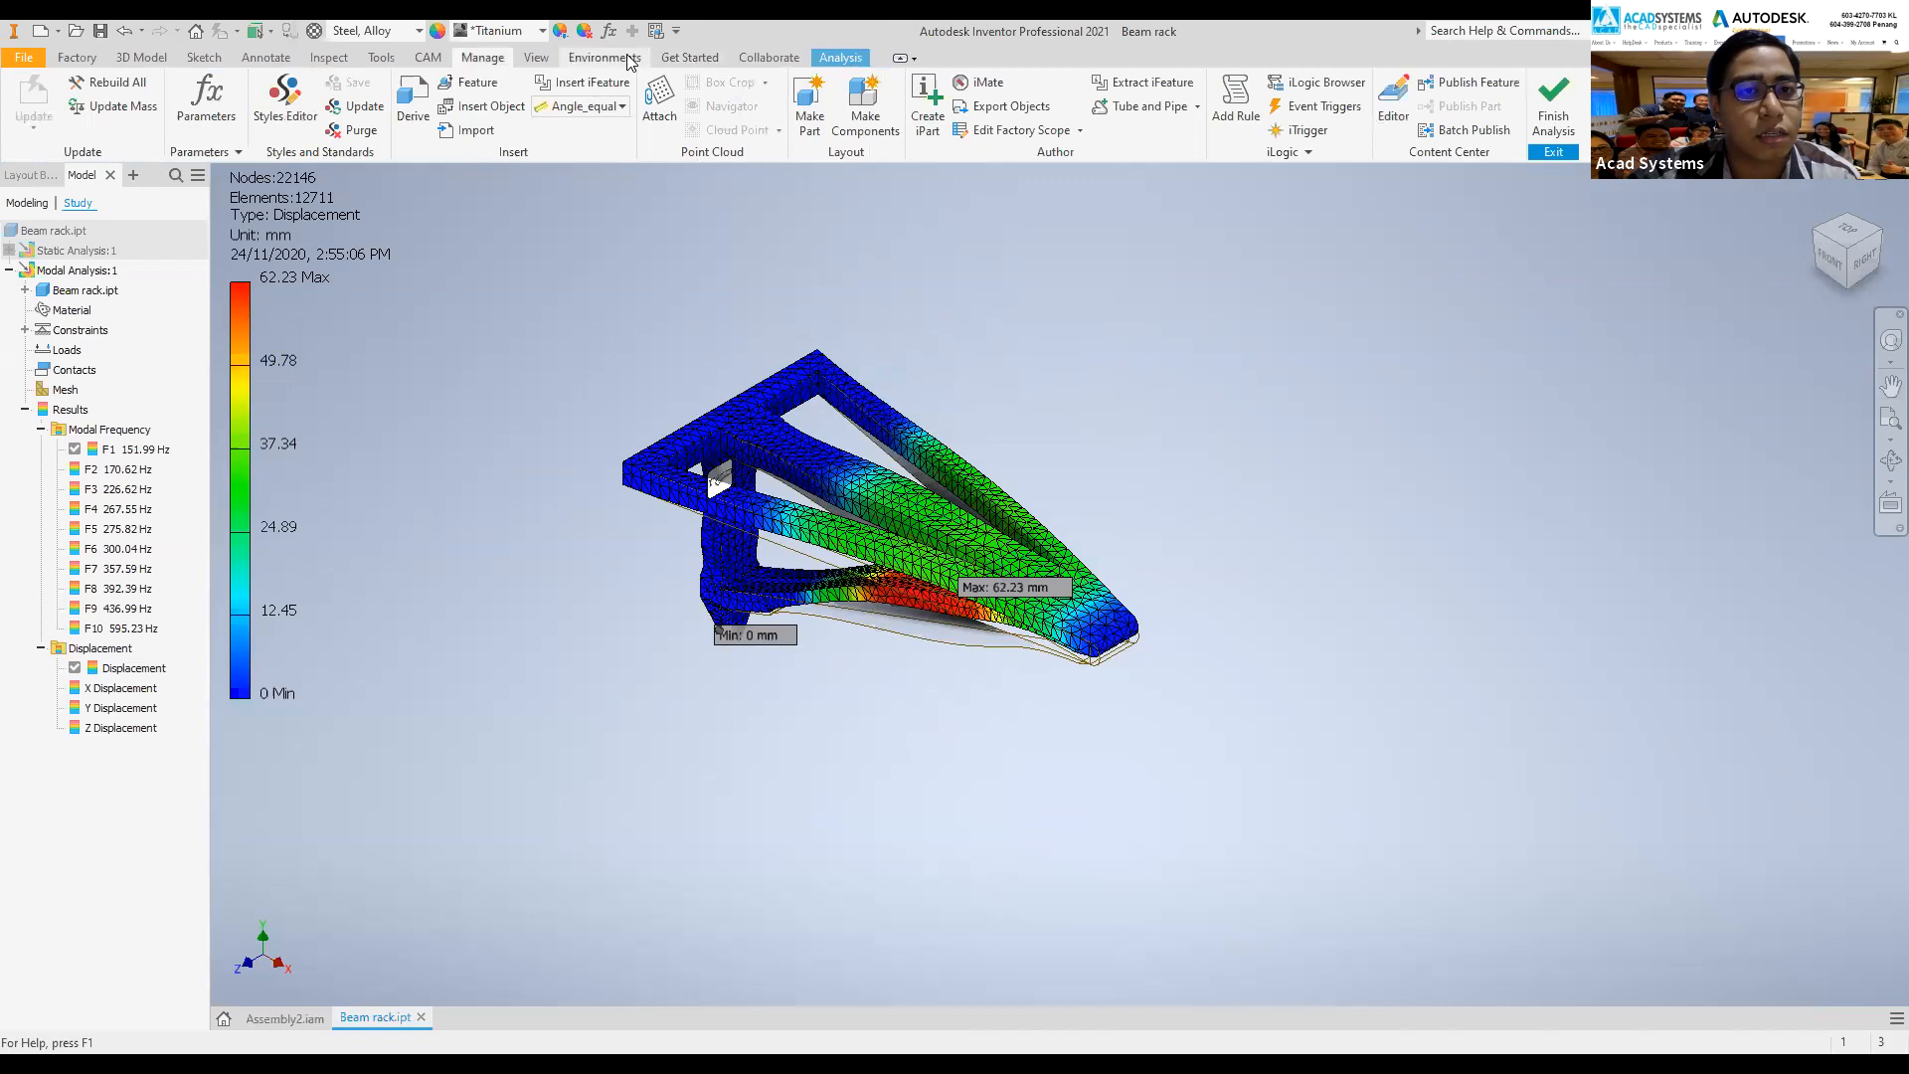
{"action": "left_click", "coordinate": [605, 58]}
{"action": "left_click", "coordinate": [368, 117]}
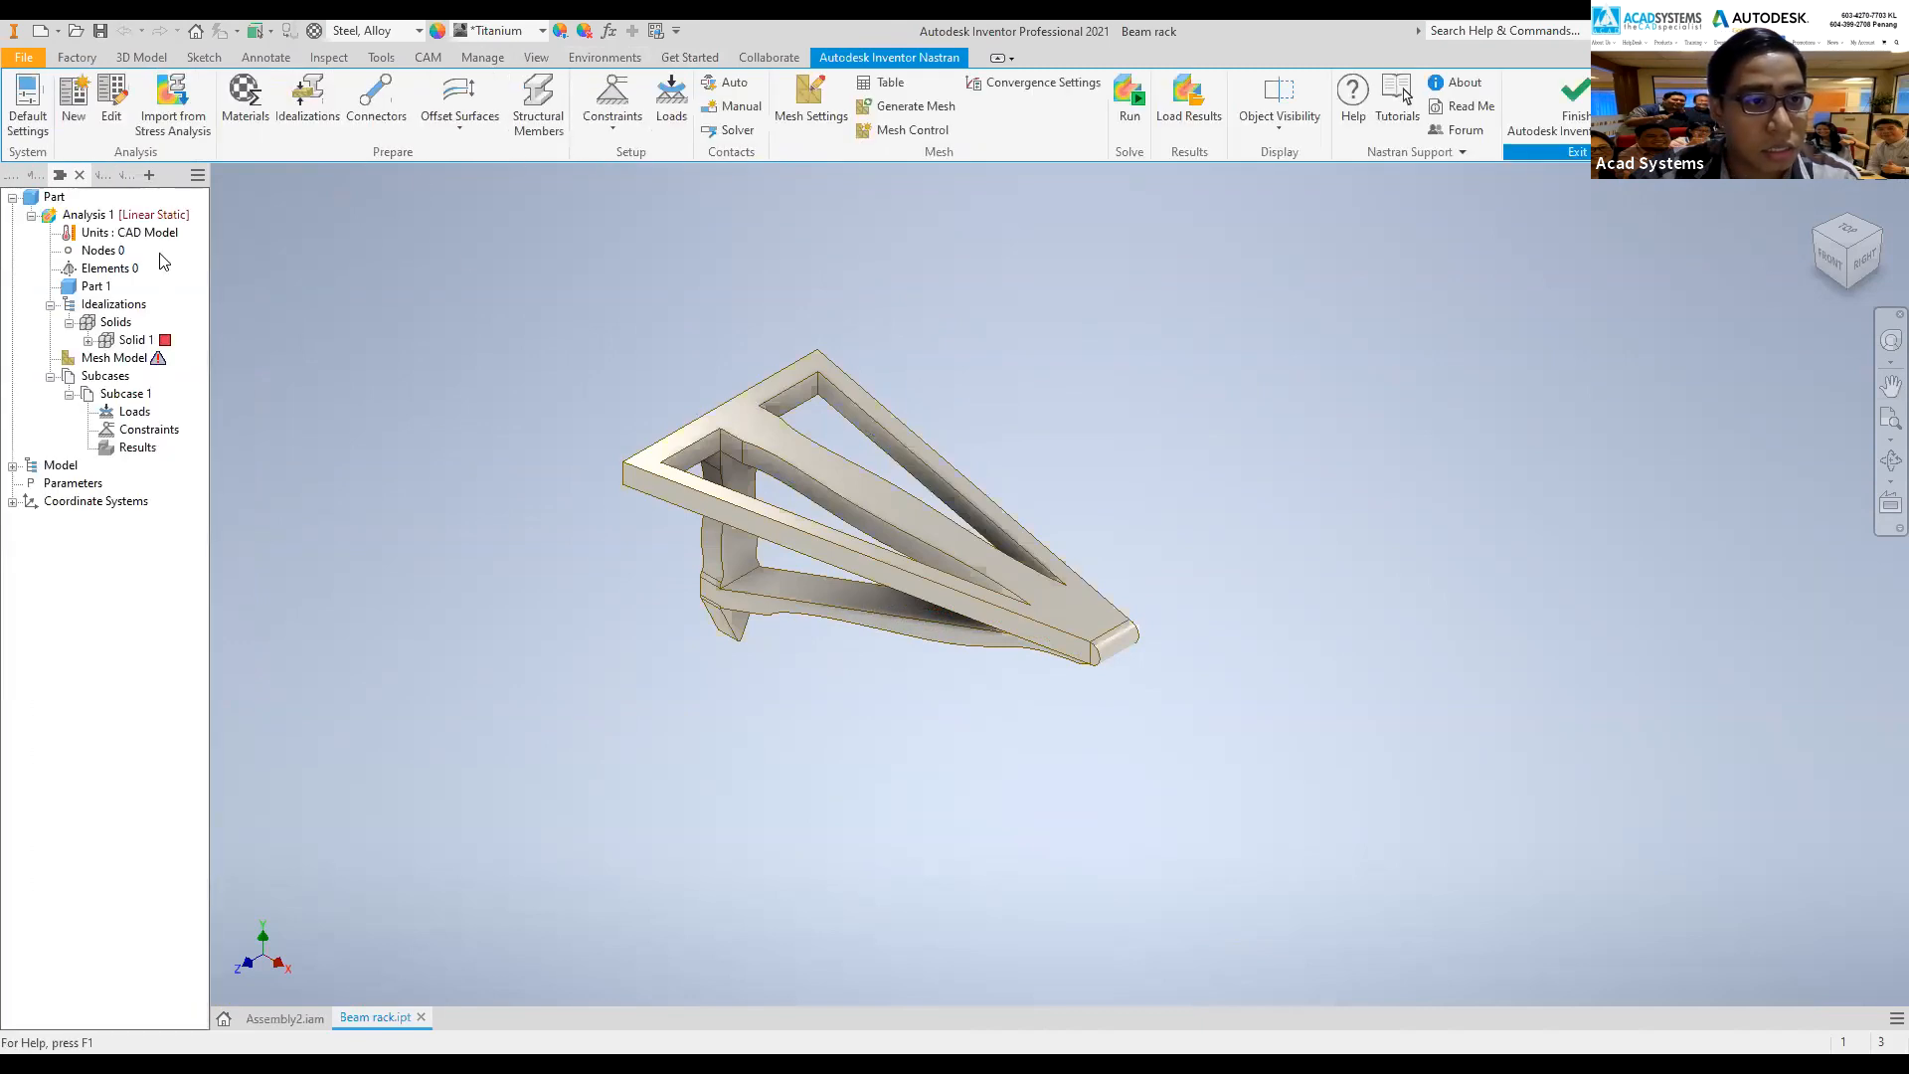
{"action": "left_click", "coordinate": [70, 116]}
{"action": "left_click", "coordinate": [141, 134]}
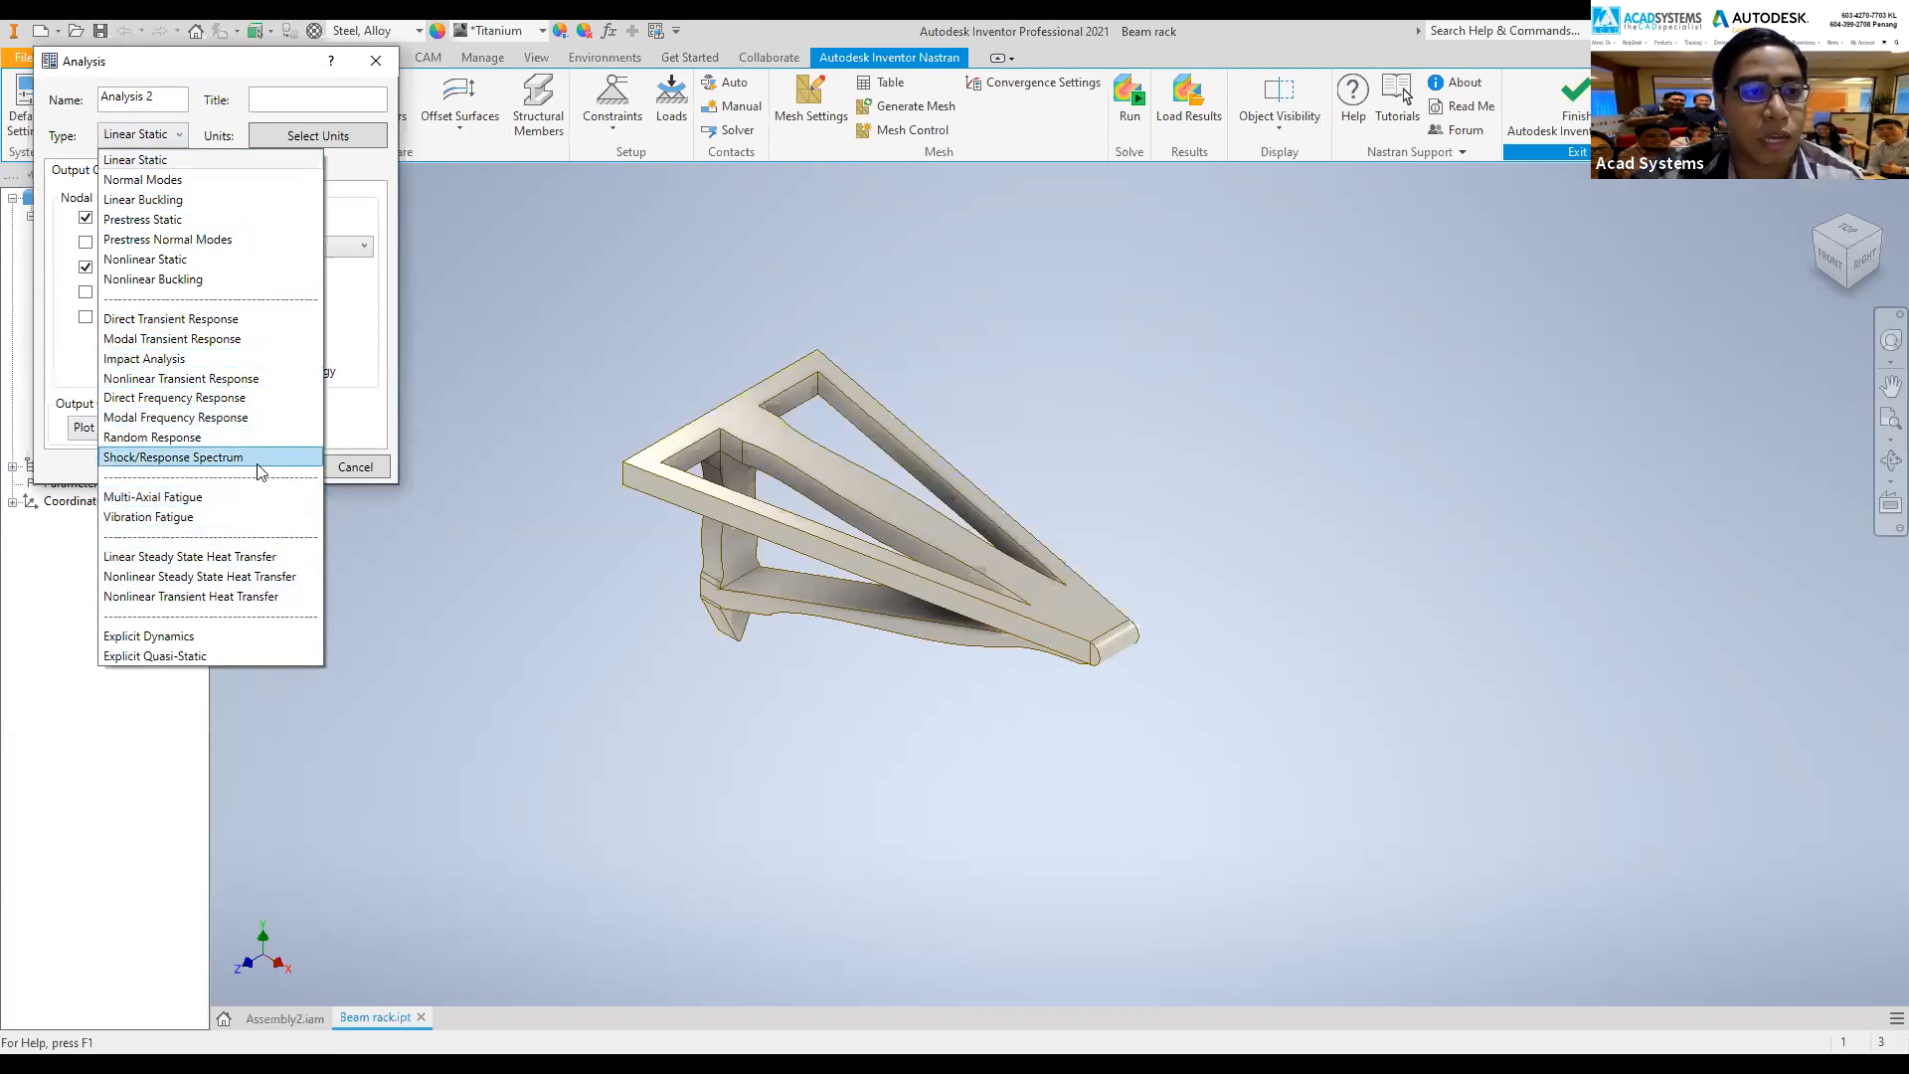
{"action": "left_click", "coordinate": [373, 63]}
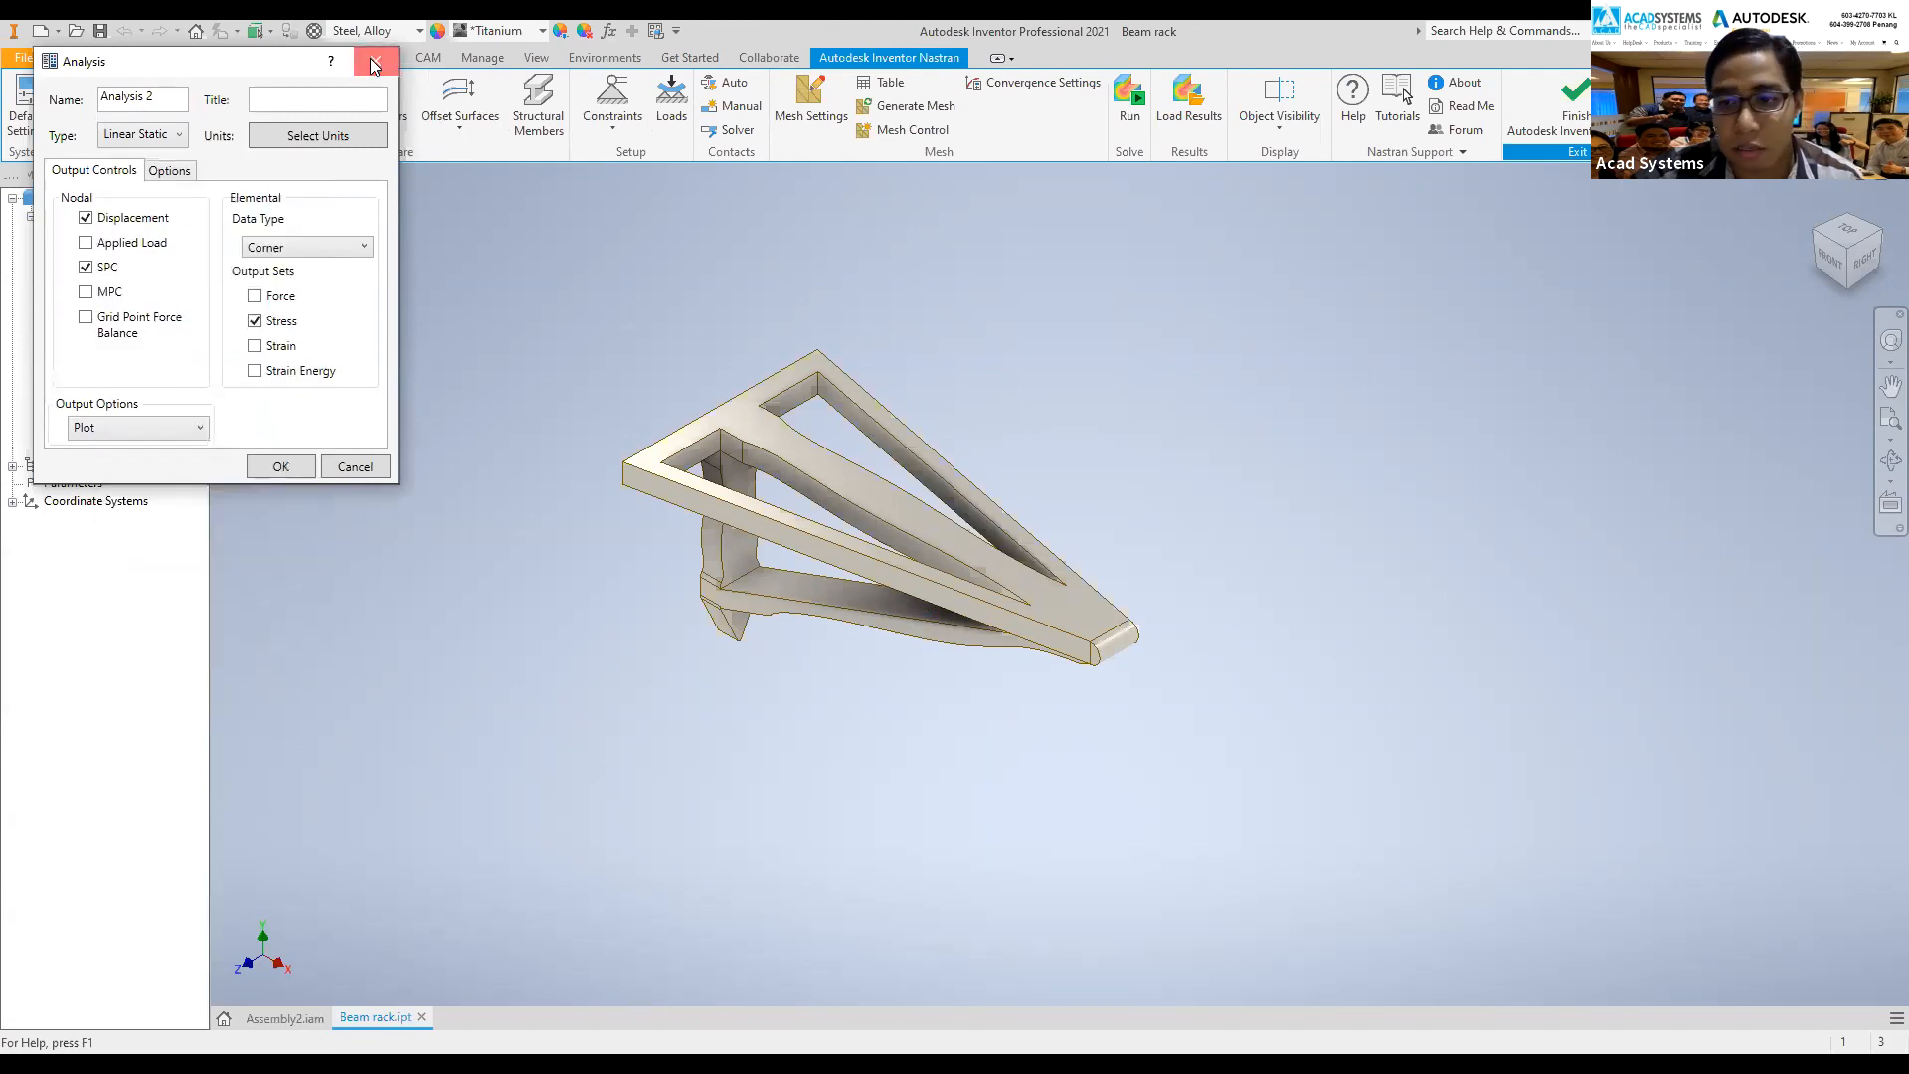
{"action": "left_click", "coordinate": [374, 64]}
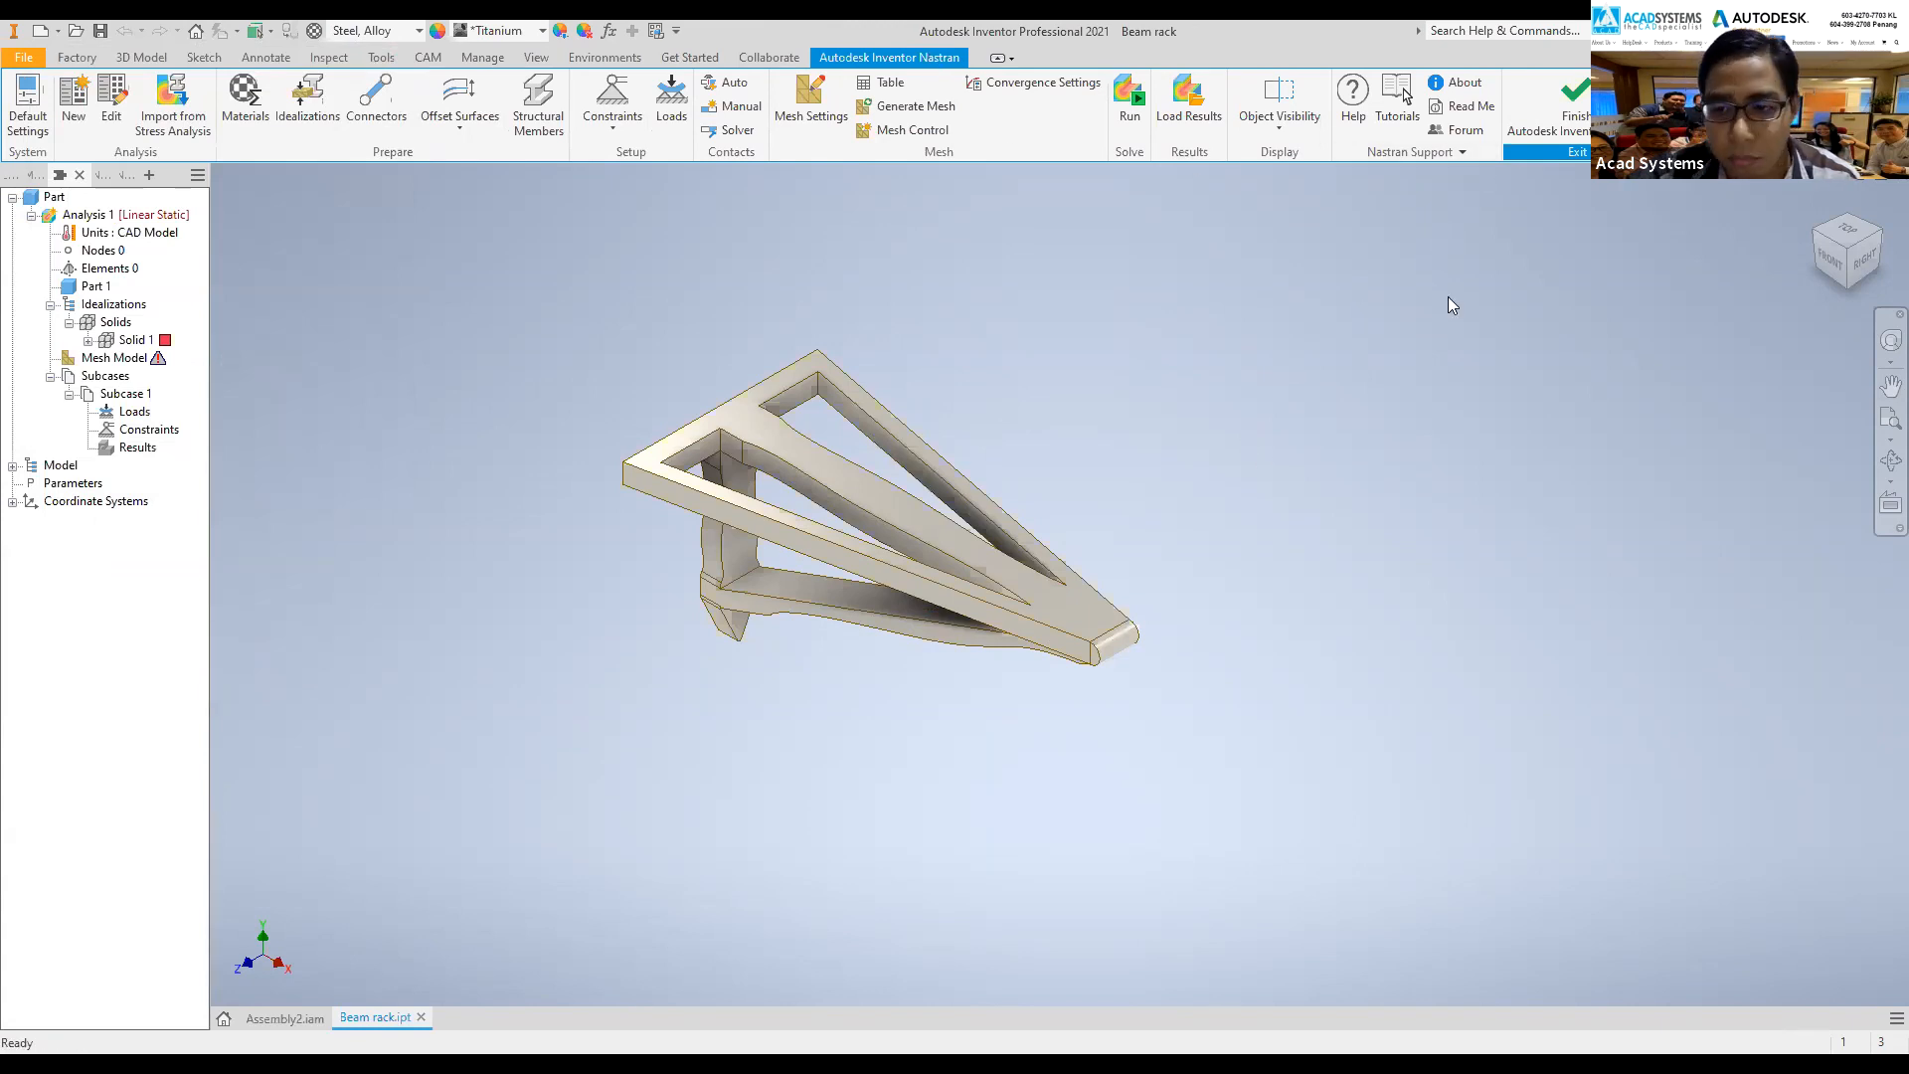
- Leave Inventor Nastran, reopen Stress Analysis for the beam rack and activate the Static Analysis:1 study
{"action": "left_click", "coordinate": [146, 57]}
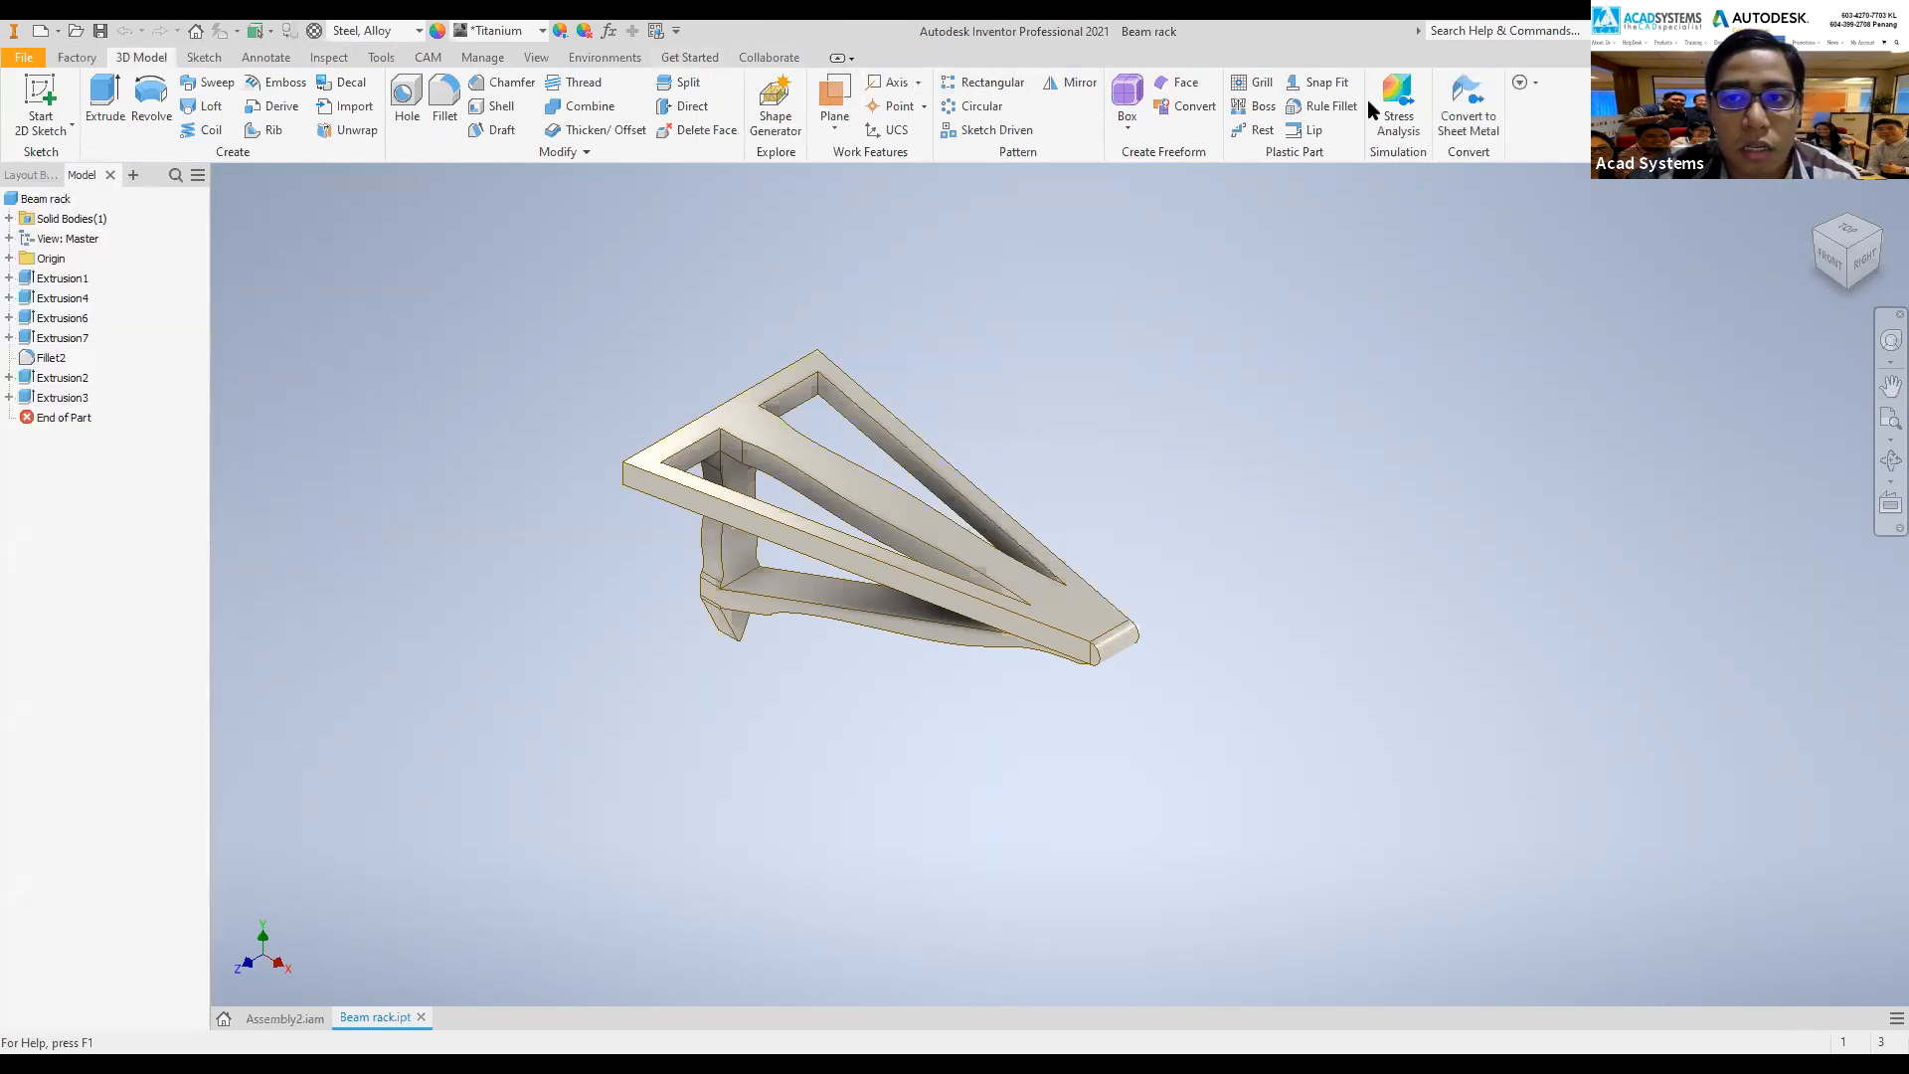
{"action": "left_click", "coordinate": [1398, 105]}
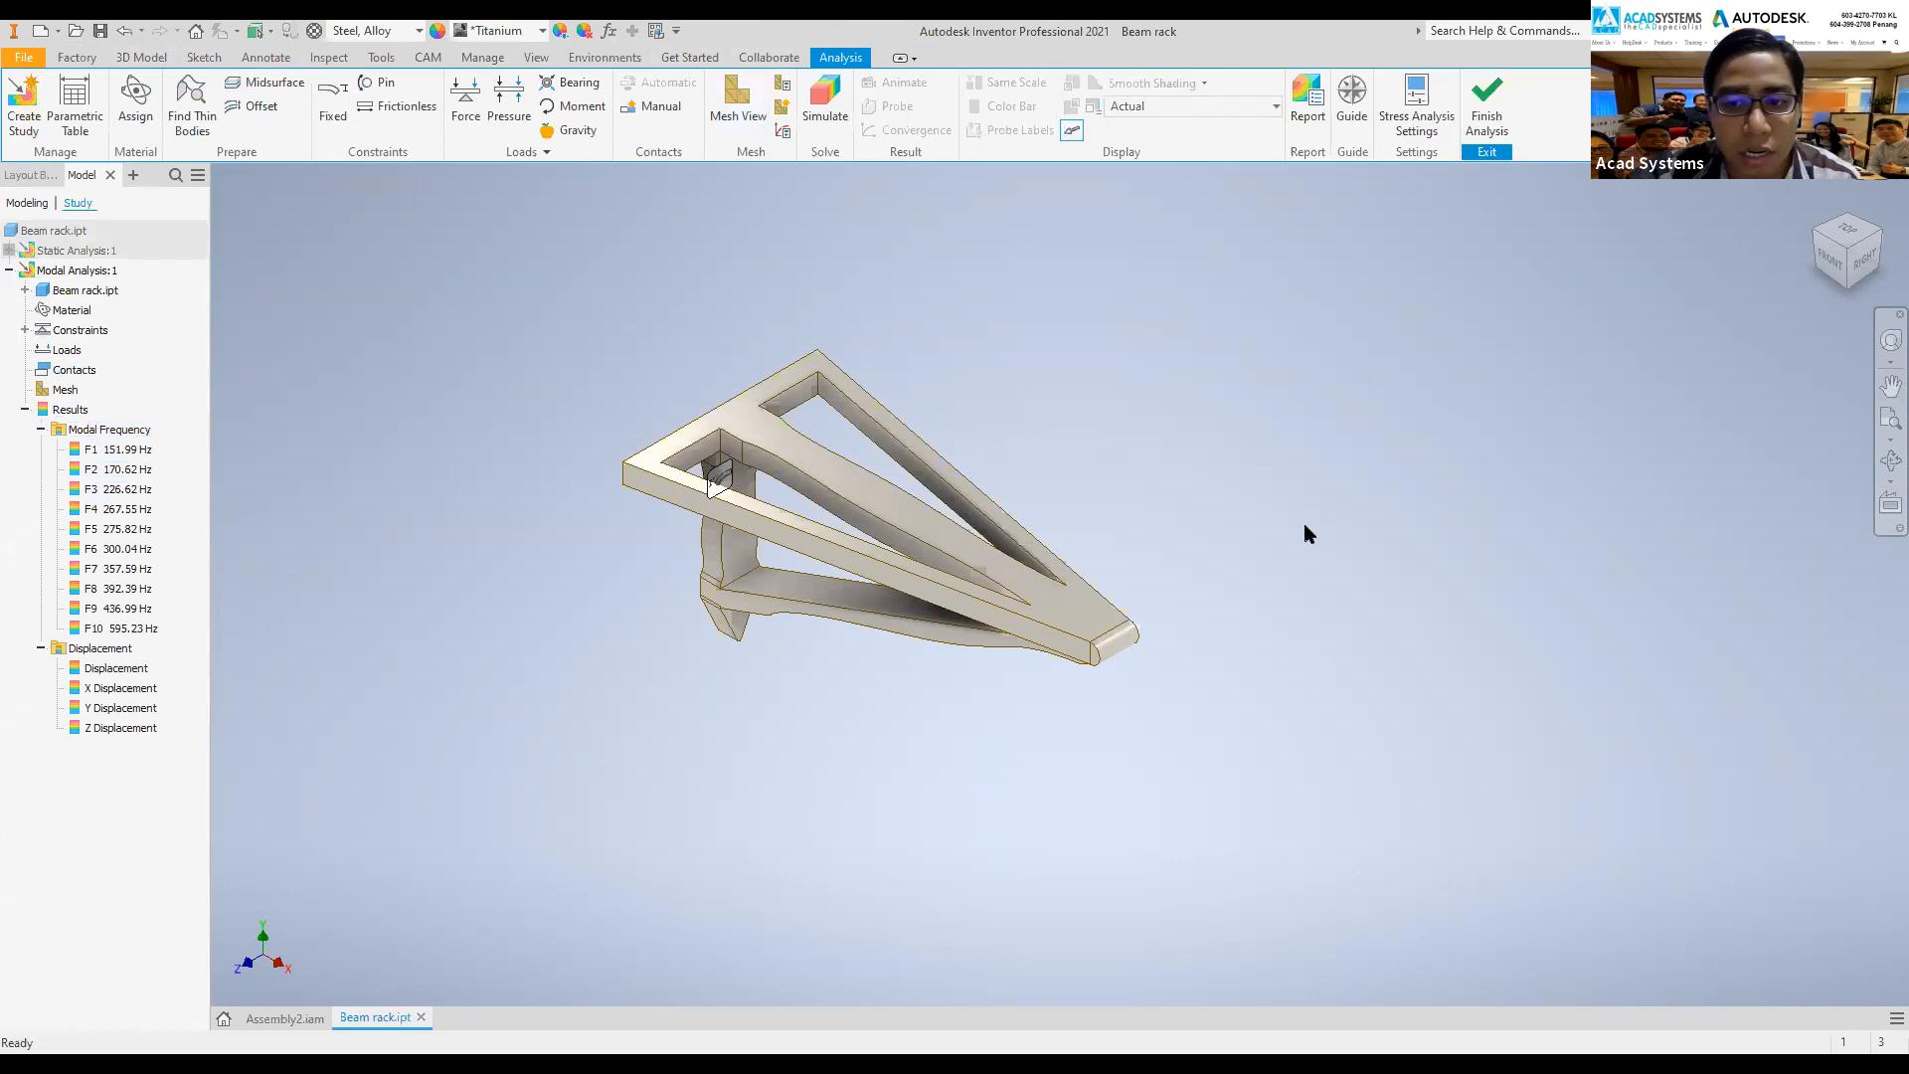
{"action": "right_click", "coordinate": [50, 251]}
{"action": "left_click", "coordinate": [89, 283]}
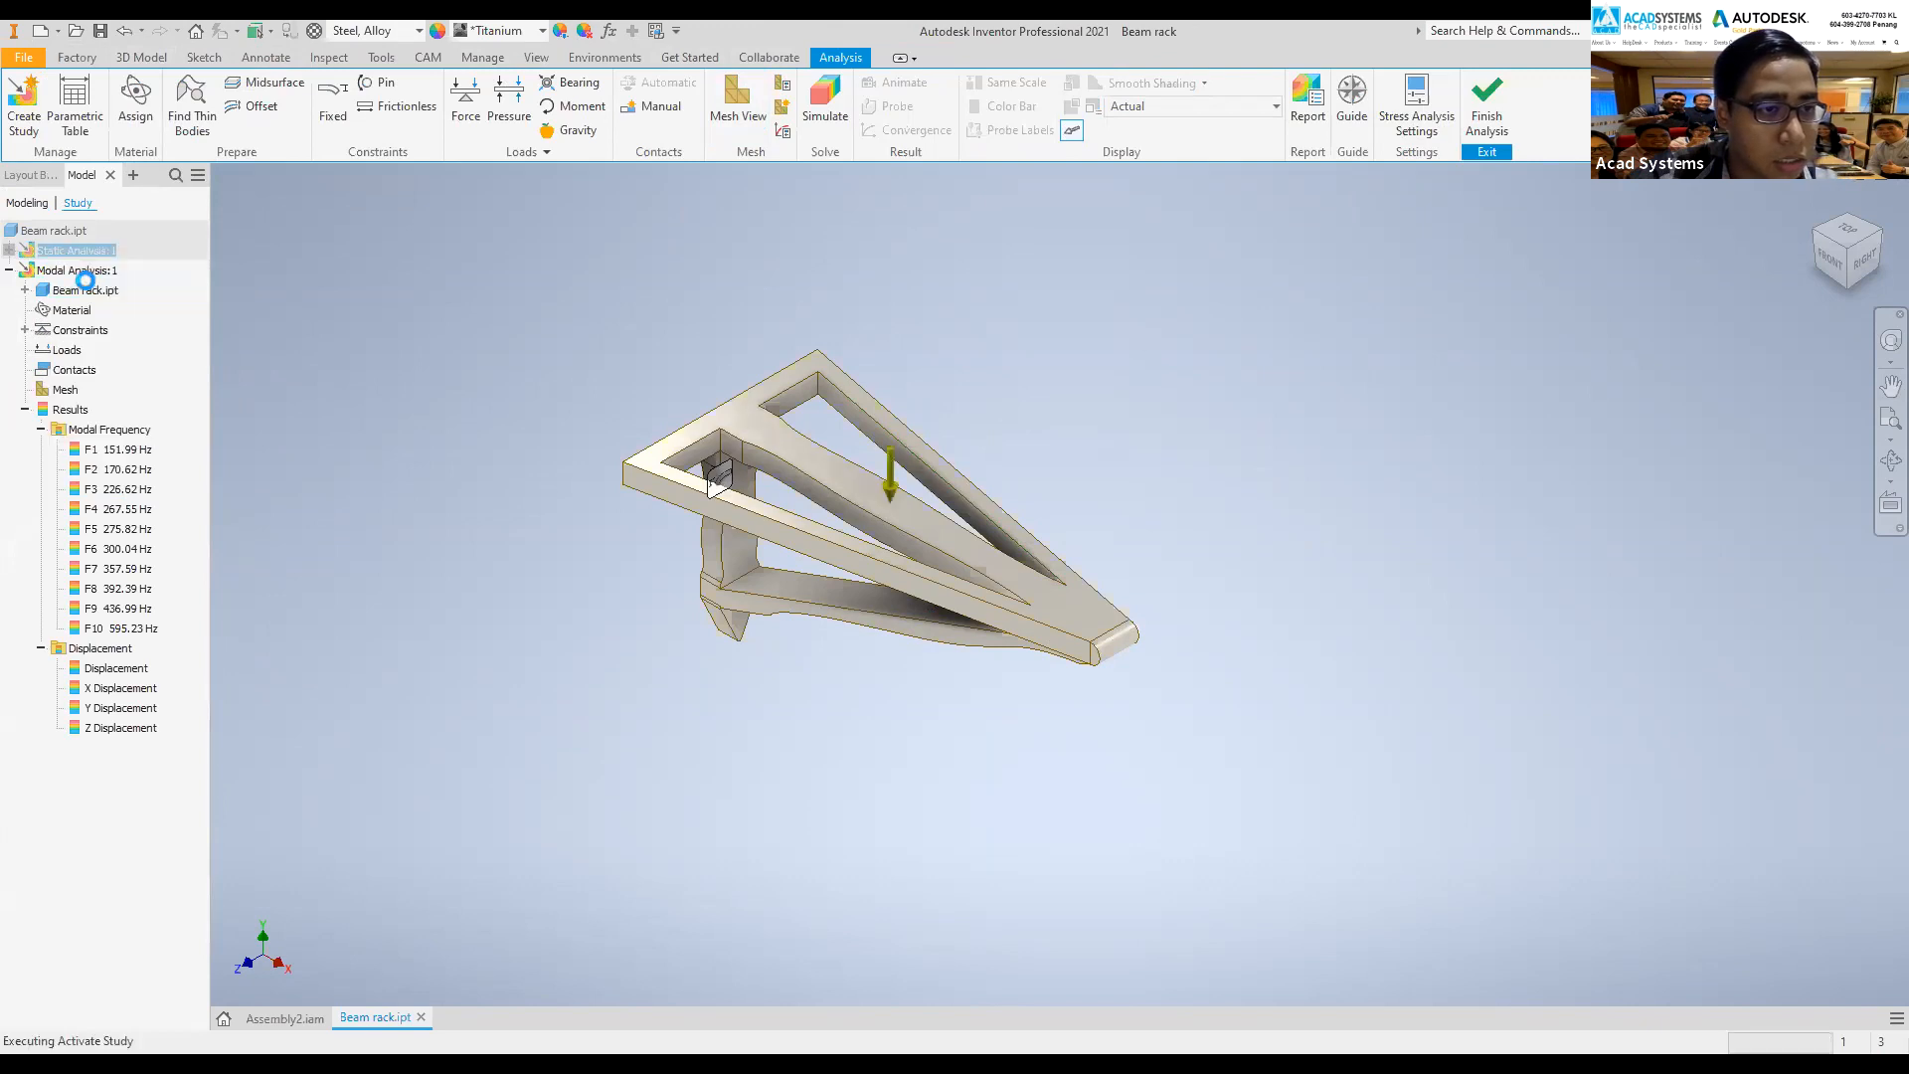
- Display the static study's Safety Factor result, followed by its Displacement result
{"action": "left_click", "coordinate": [26, 389]}
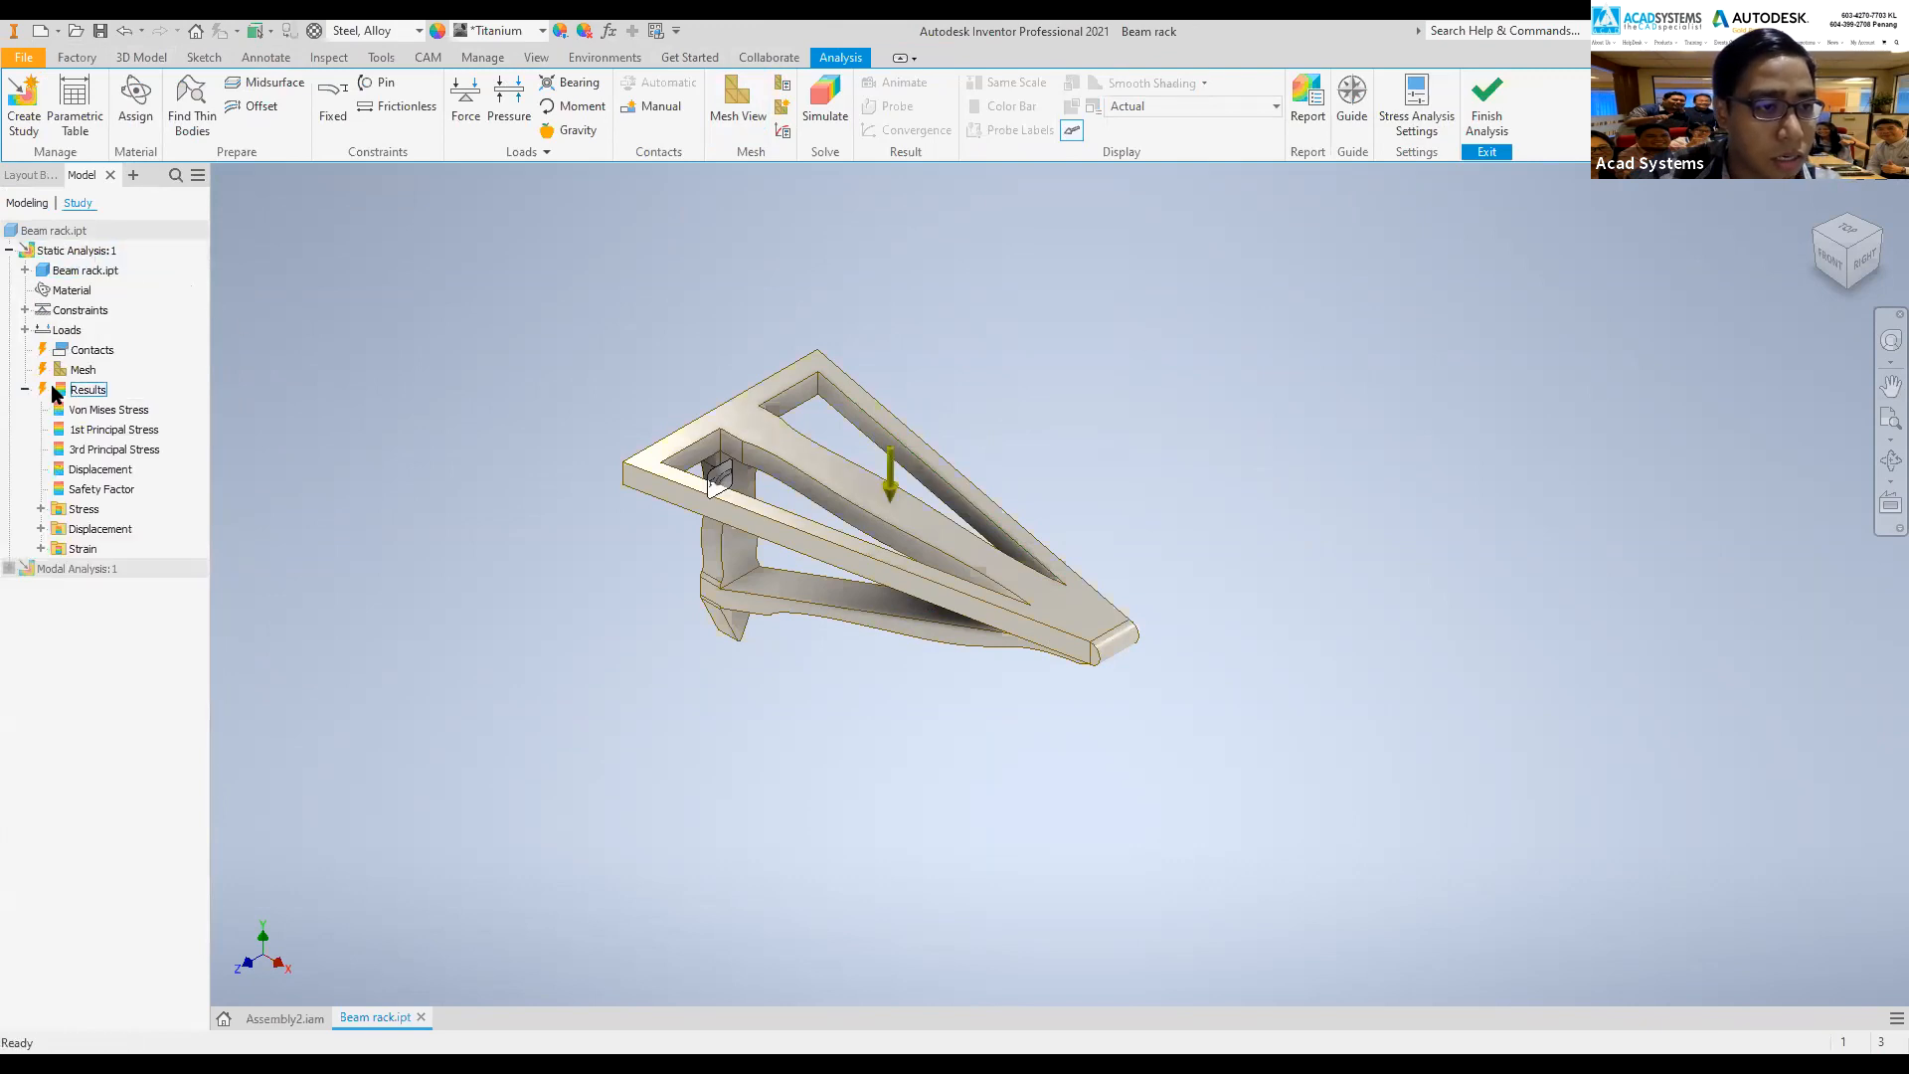
{"action": "double_click", "coordinate": [99, 491]}
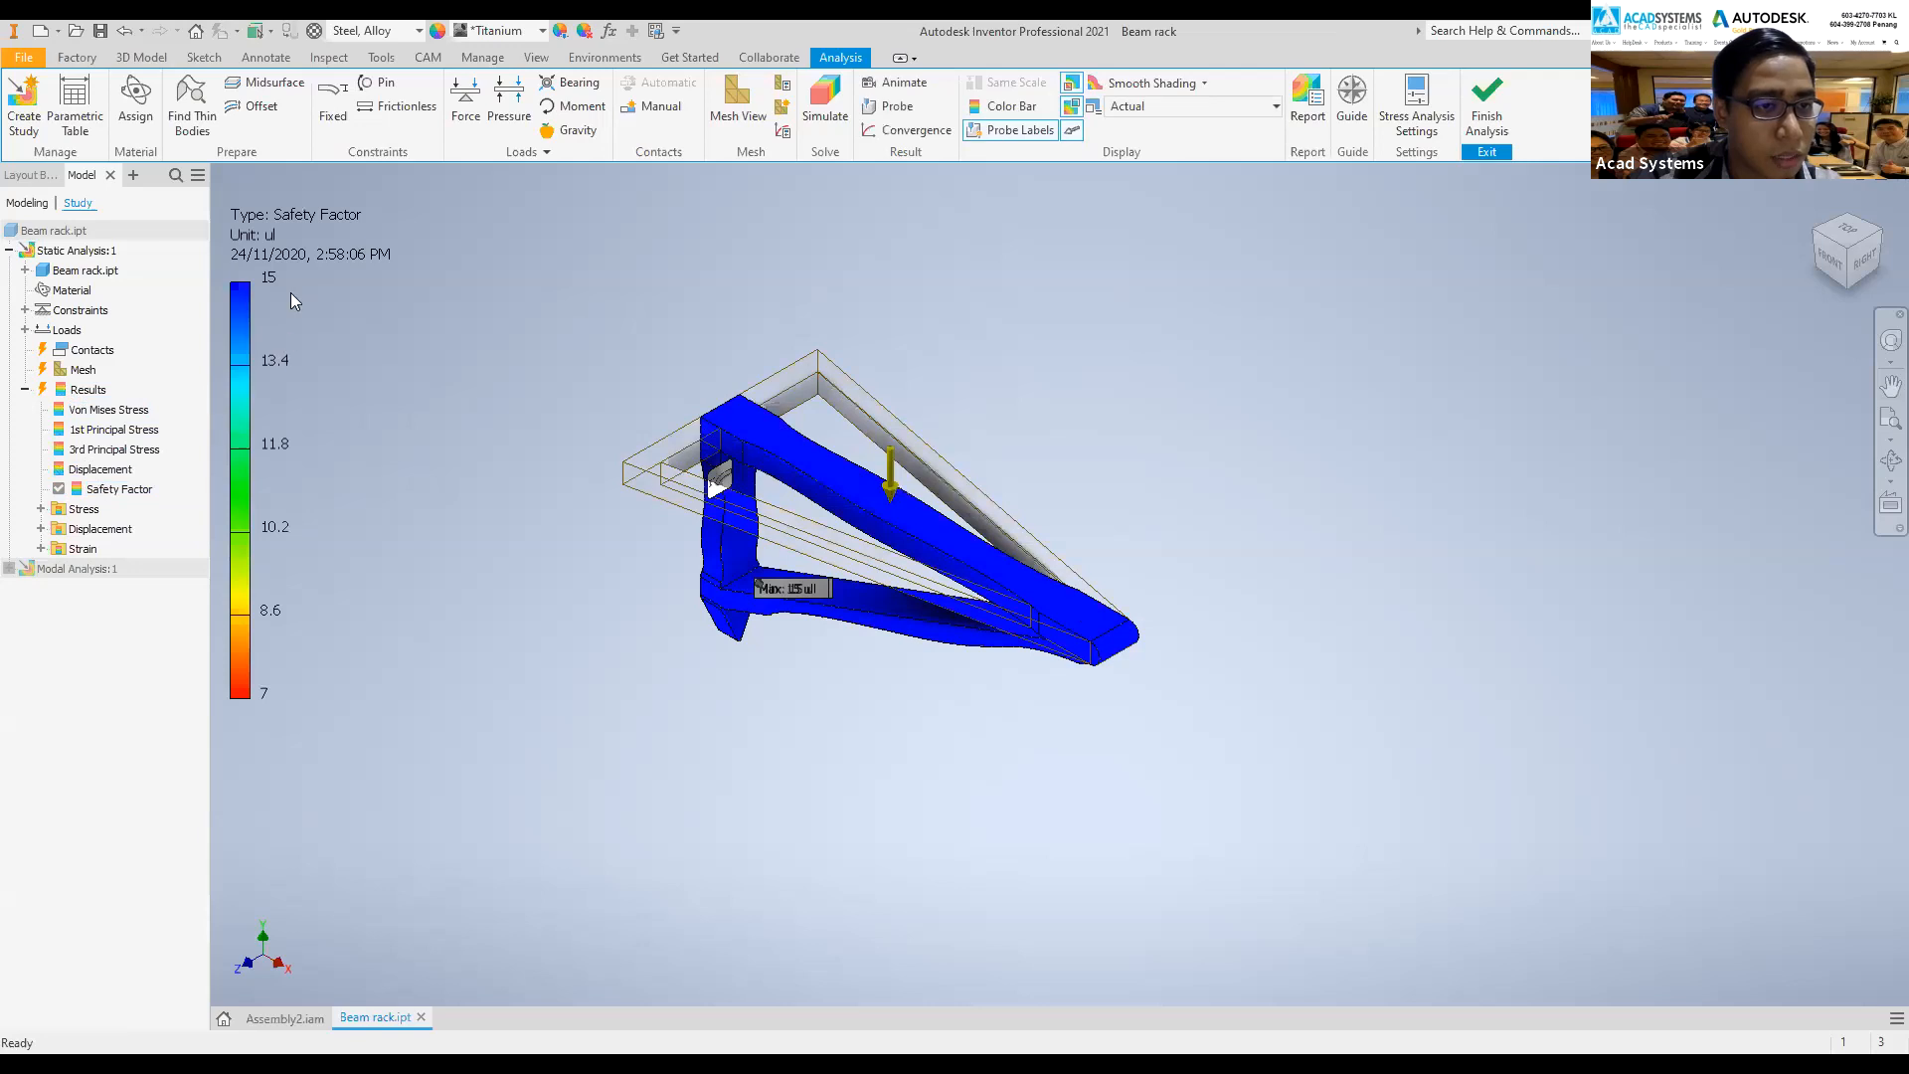
{"action": "double_click", "coordinate": [97, 468]}
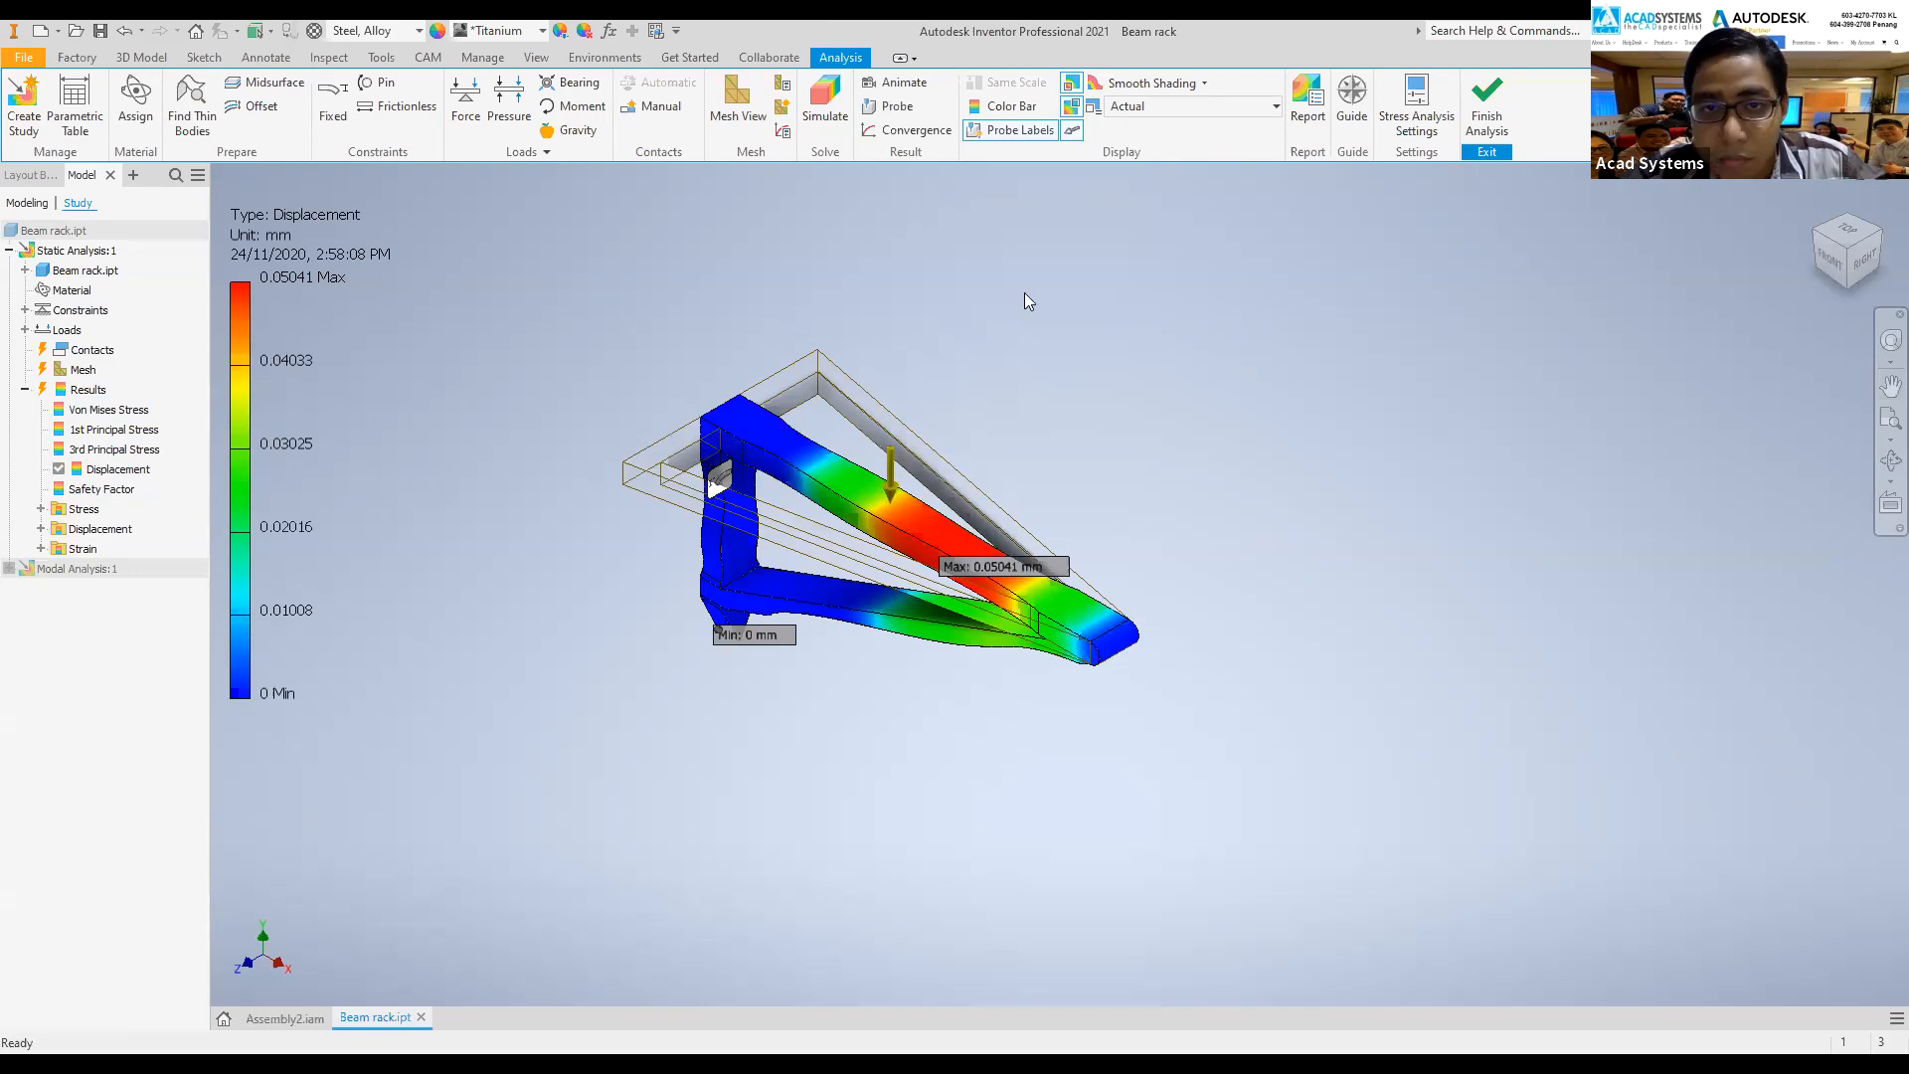
- Review the static study's mesh settings, including the grading factor and maximum turn angle, and close them without changes
{"action": "left_click", "coordinate": [778, 80]}
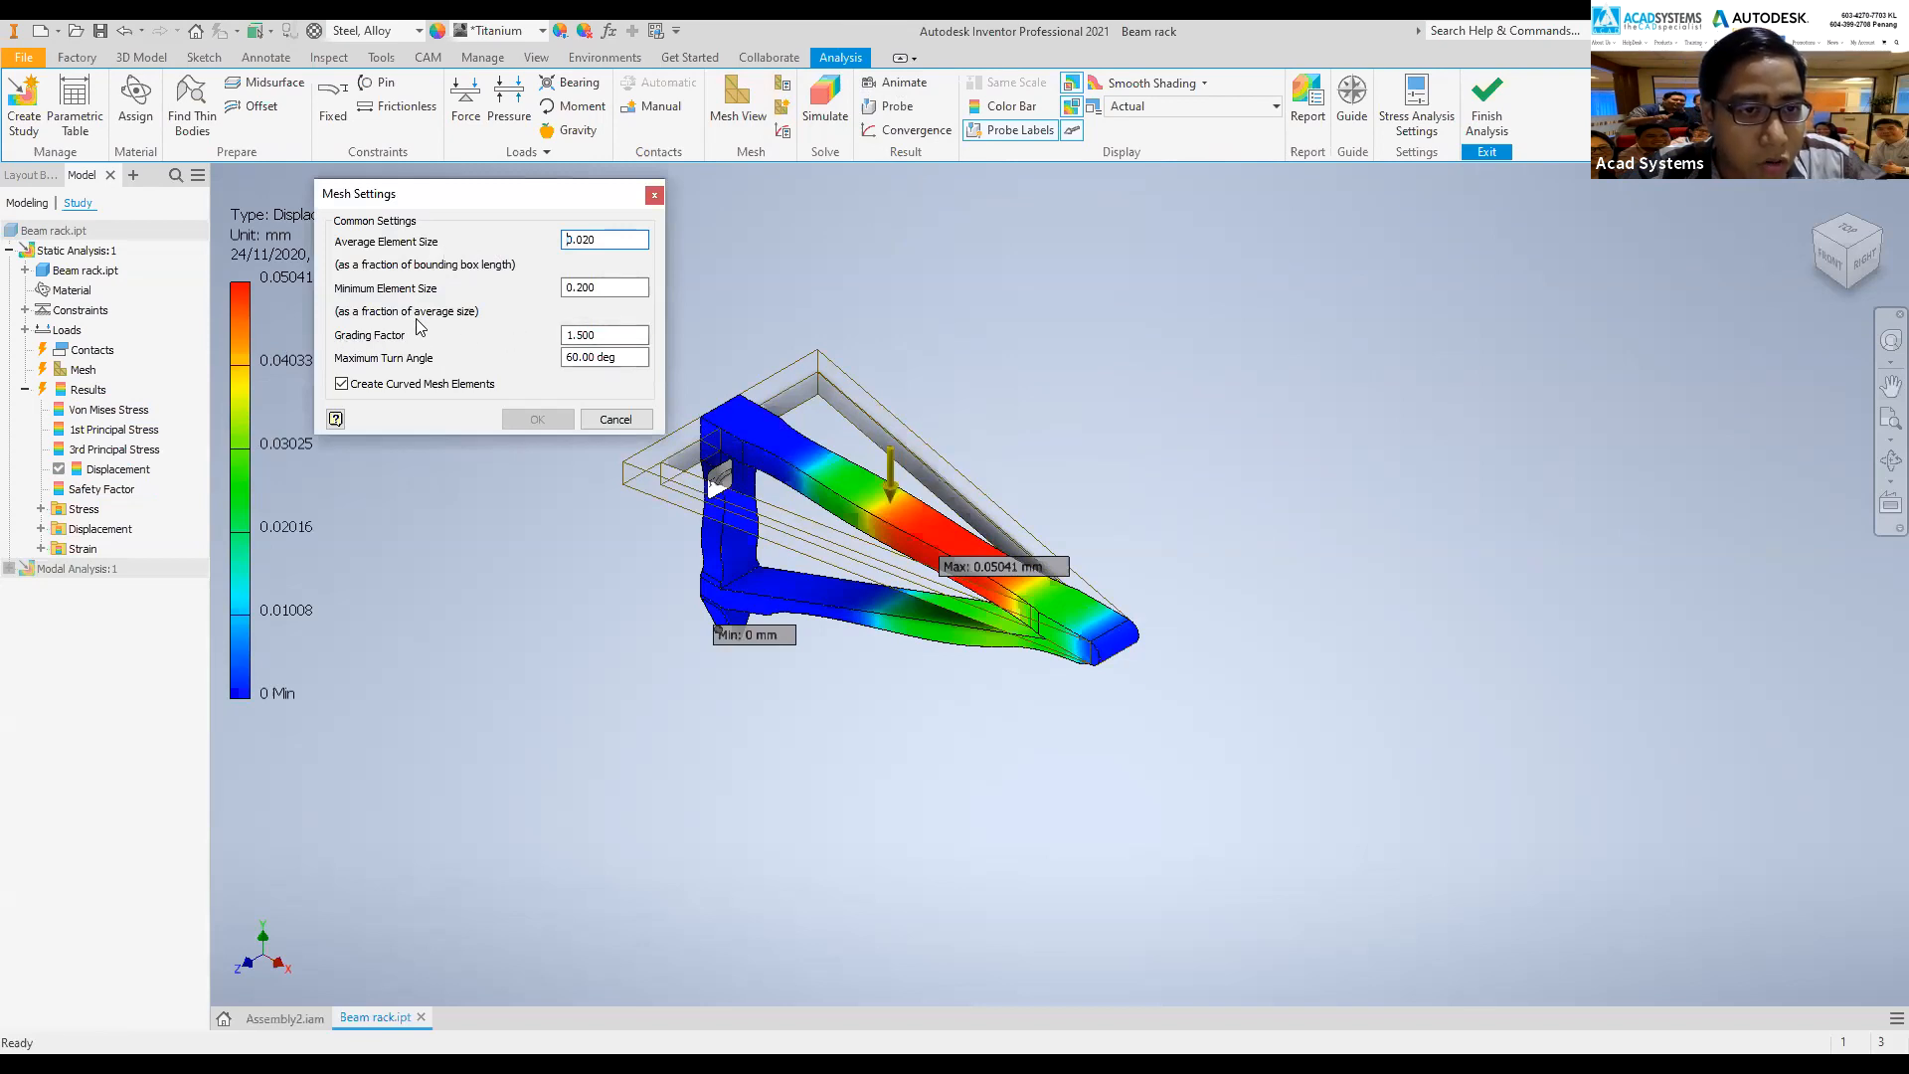
{"action": "double_click", "coordinate": [624, 334]}
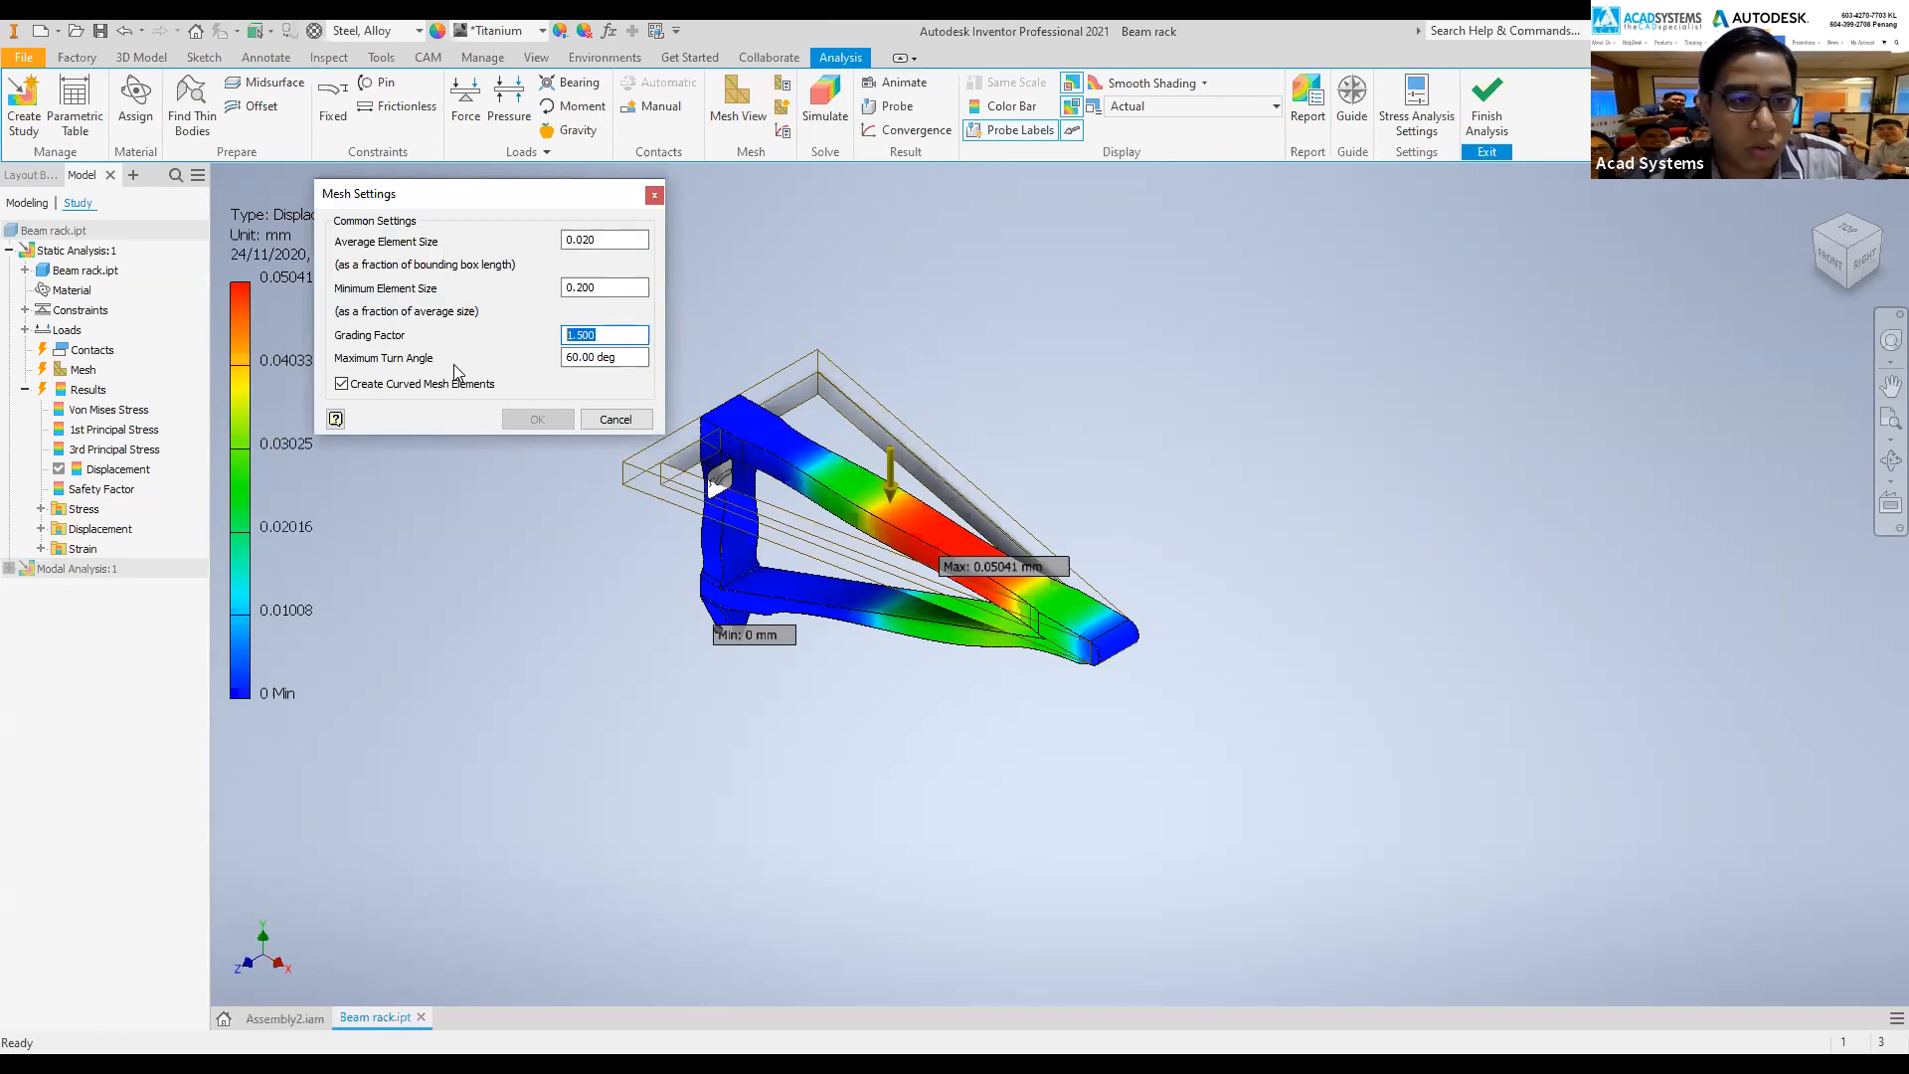
{"action": "left_click", "coordinate": [653, 198]}
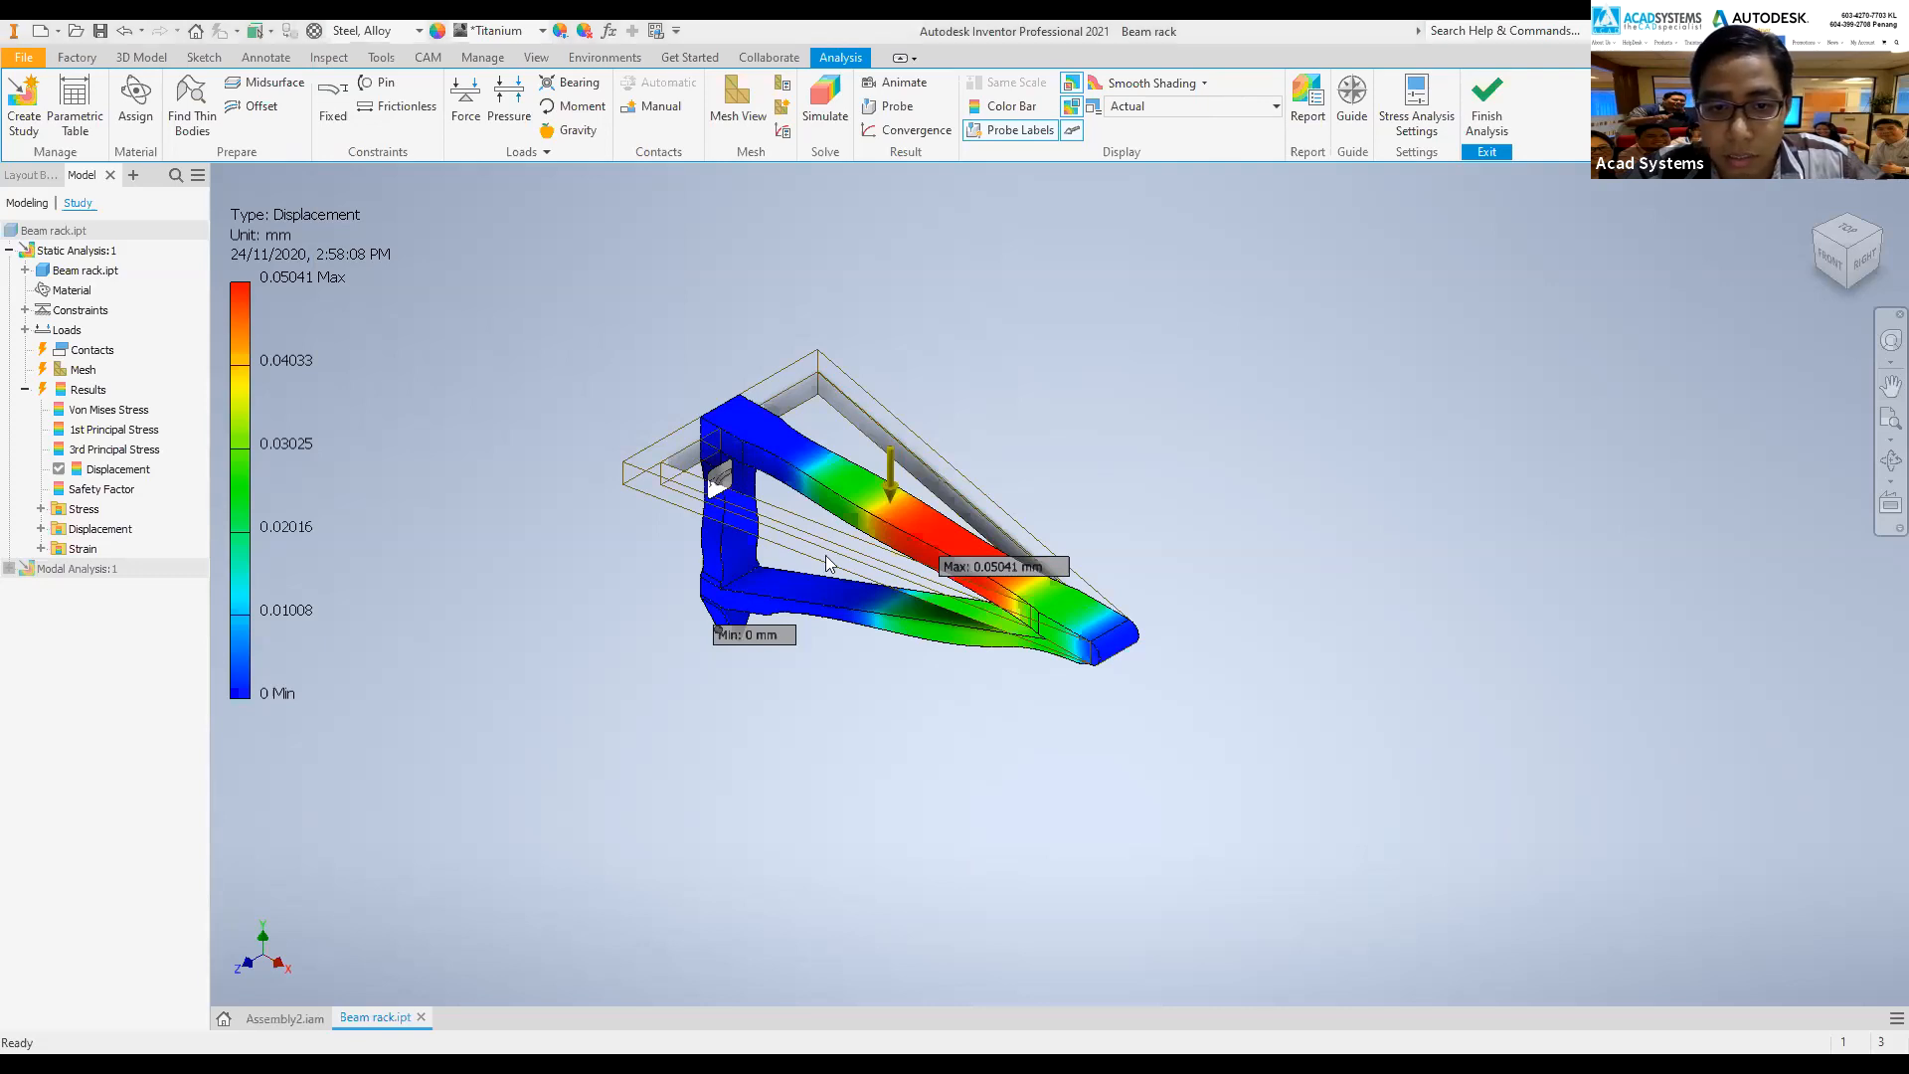
- Switch to the Stress analysis presentation in PowerPoint and show the Analysis Setup slide
{"action": "key", "text": "alt+Tab"}
{"action": "left_click", "coordinate": [195, 648]}
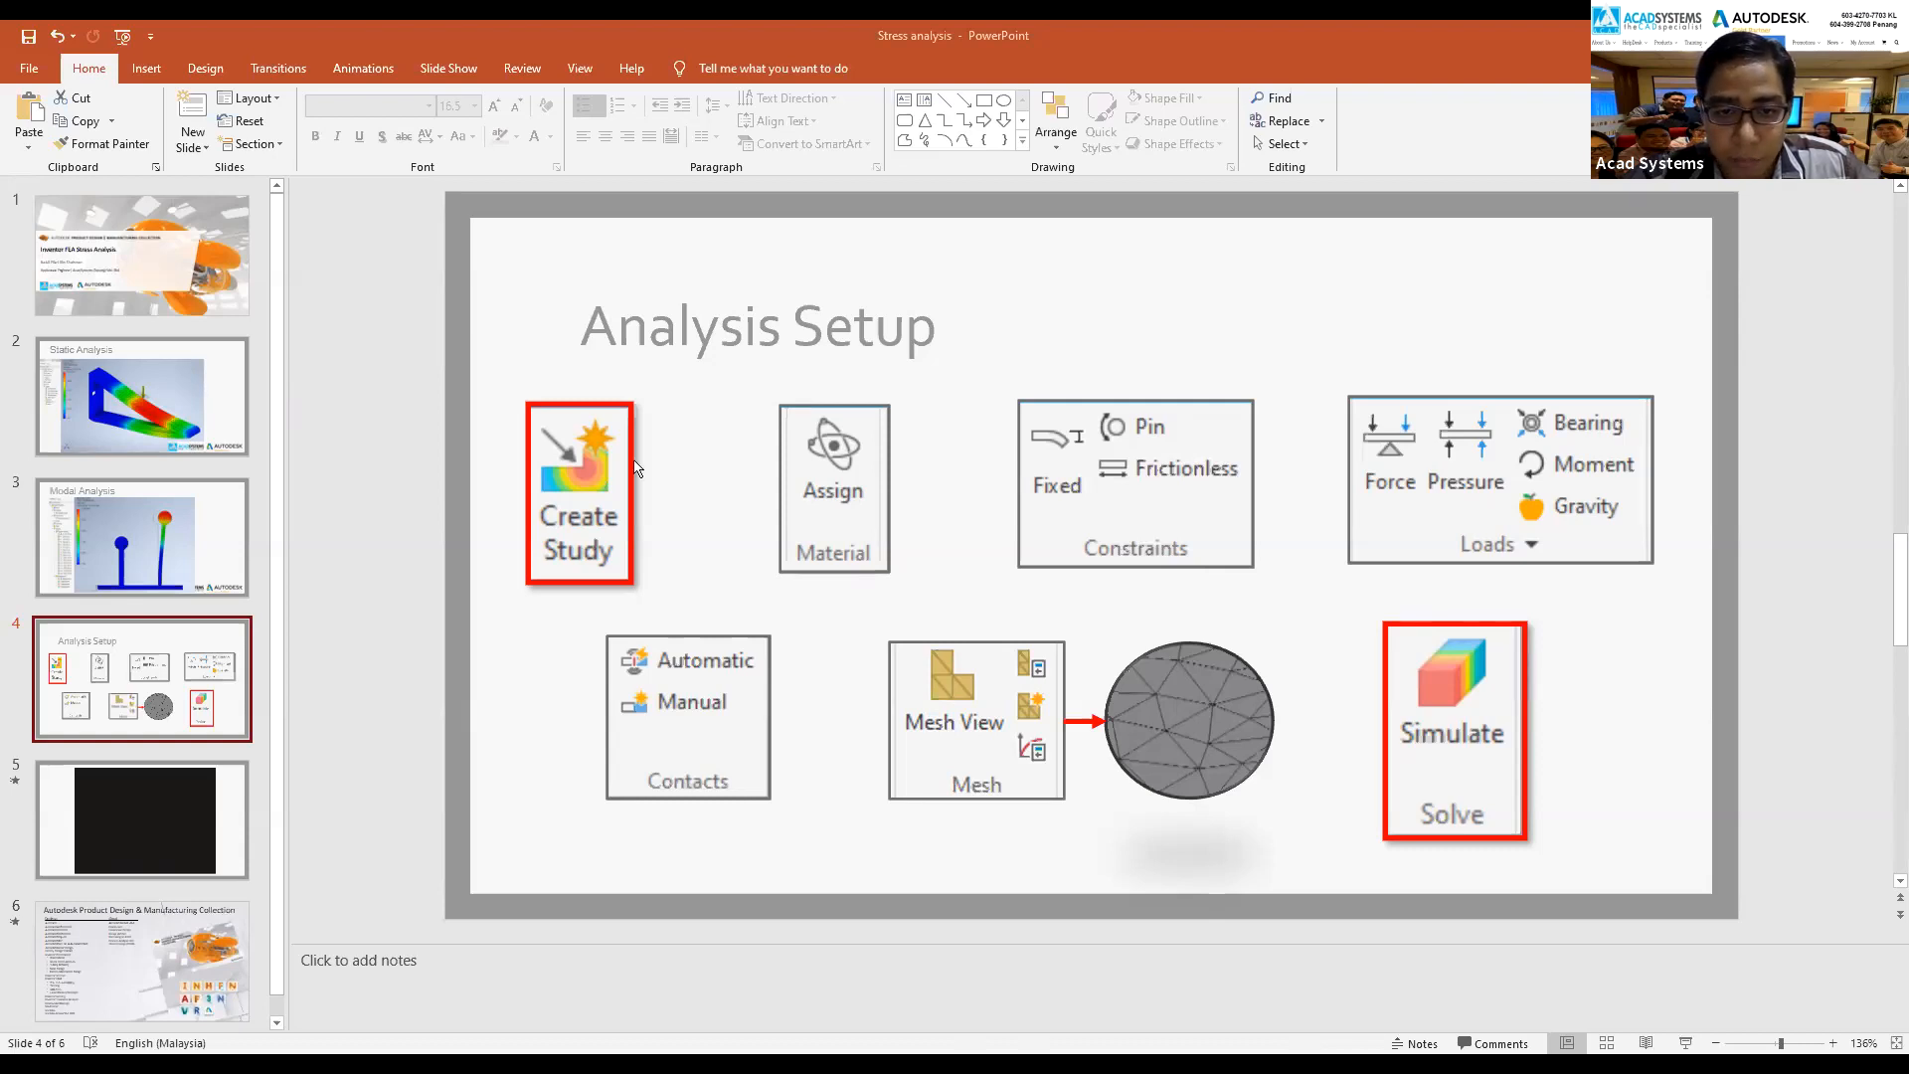
- Switch to Inventor to examine Assembly2's plate and its two beam racks from another corner, and return to the PowerPoint presentation
{"action": "key", "text": "alt+Tab"}
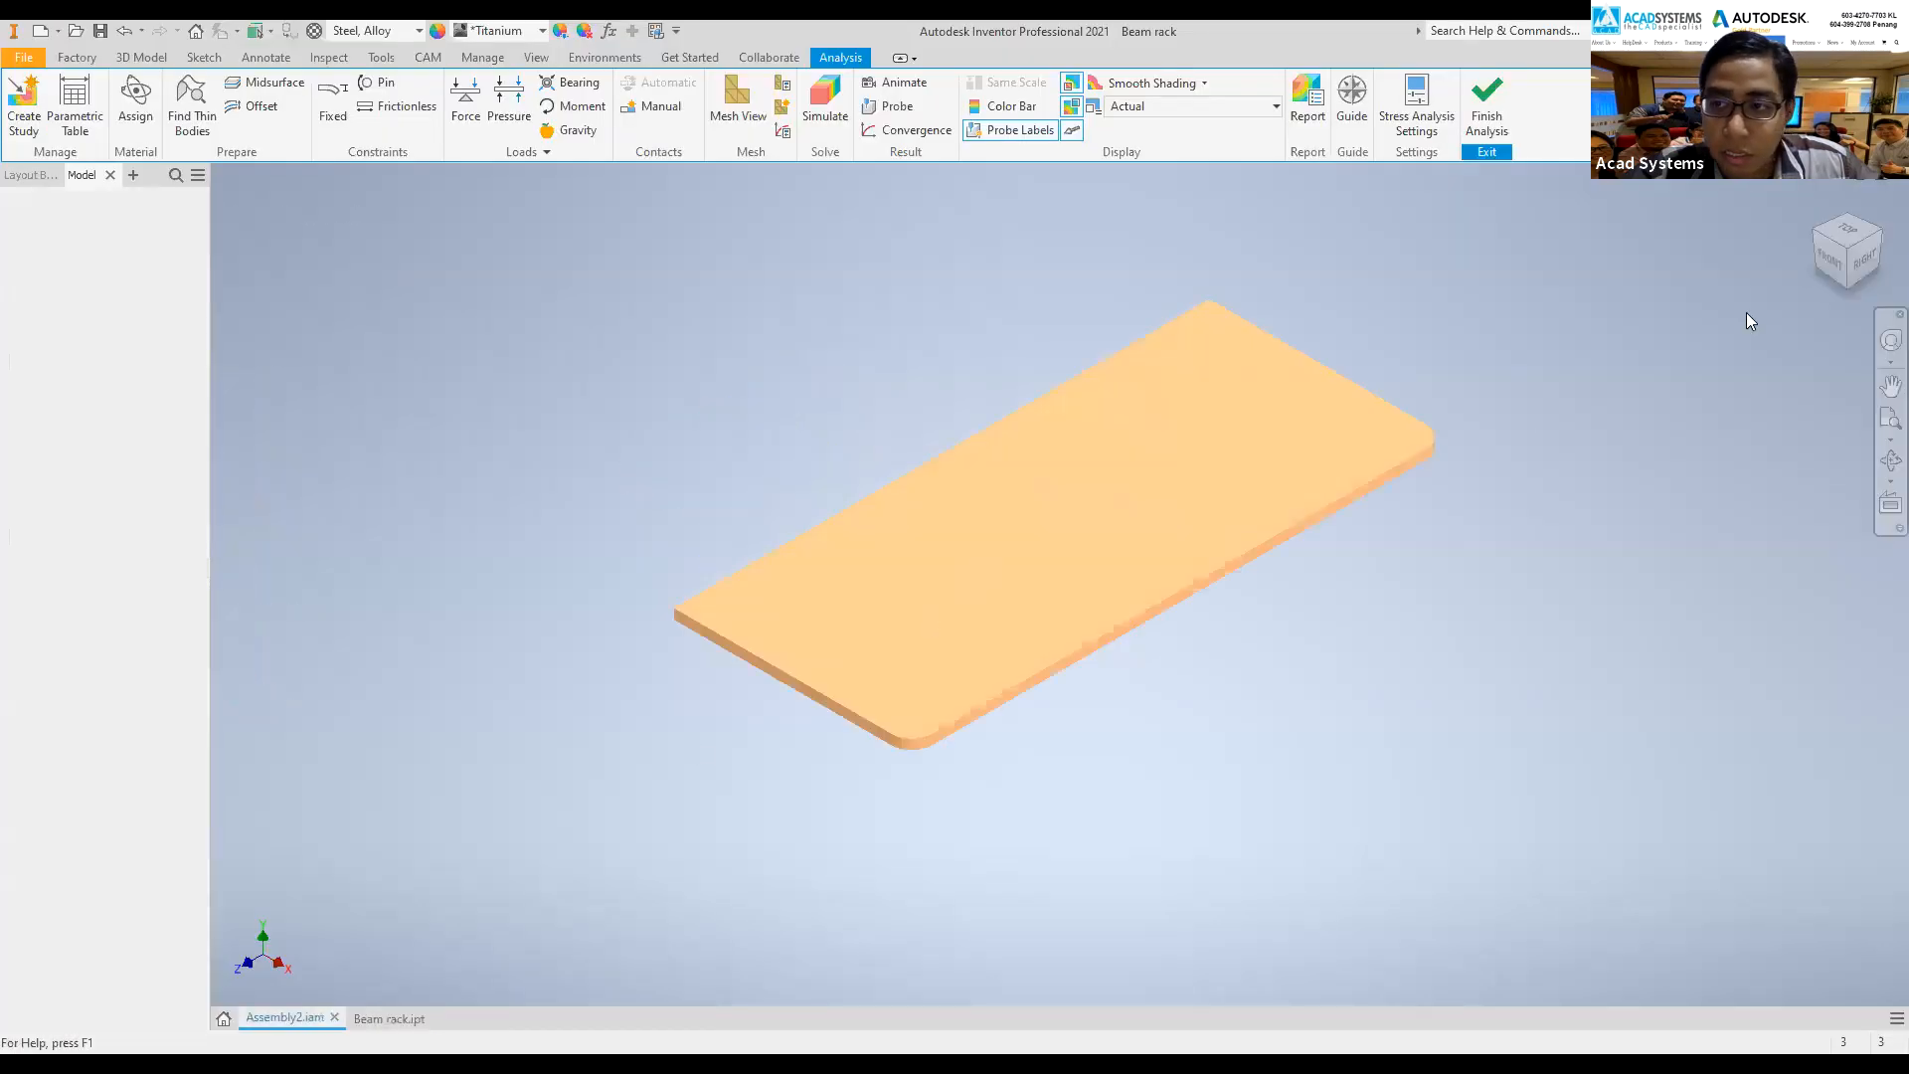
{"action": "left_click", "coordinate": [1819, 238]}
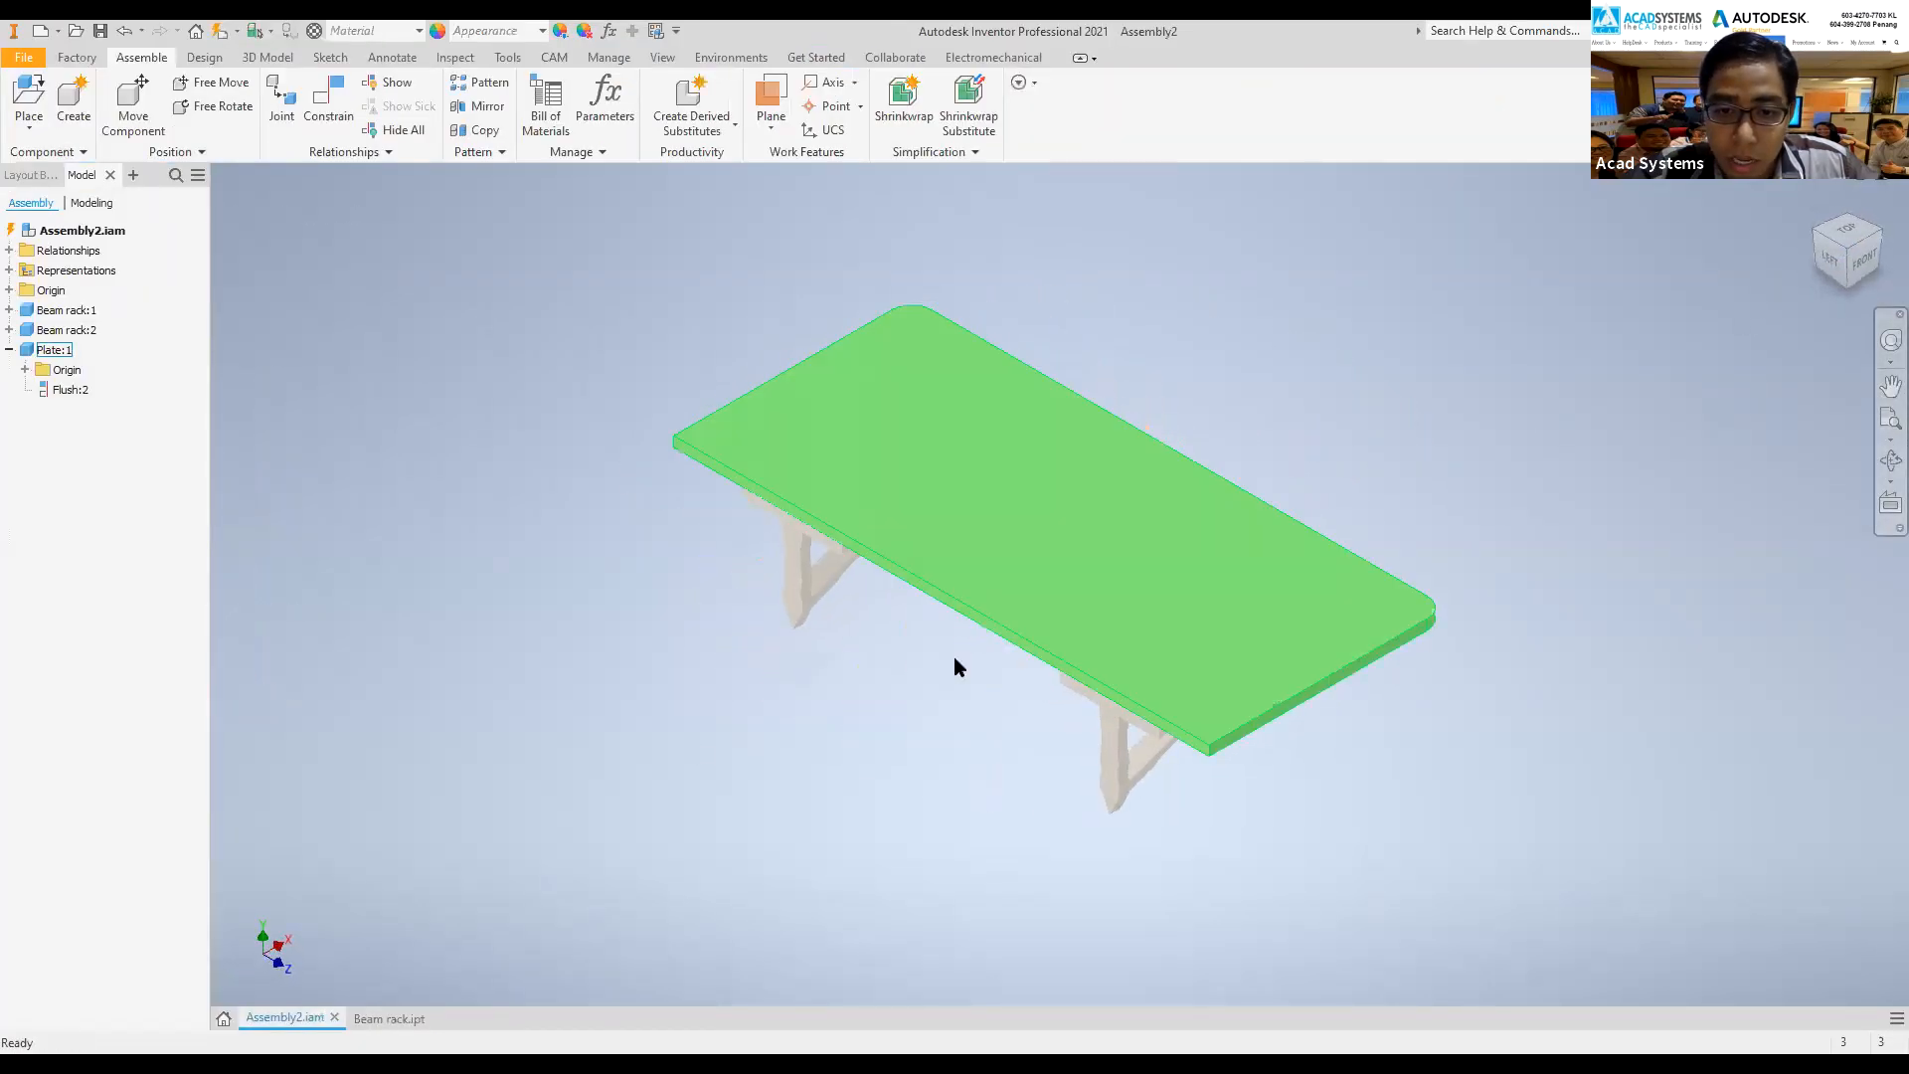
{"action": "scroll", "coordinate": [953, 656], "scroll_direction": "down", "scroll_amount": 5}
{"action": "scroll", "coordinate": [951, 654], "scroll_direction": "up", "scroll_amount": 5}
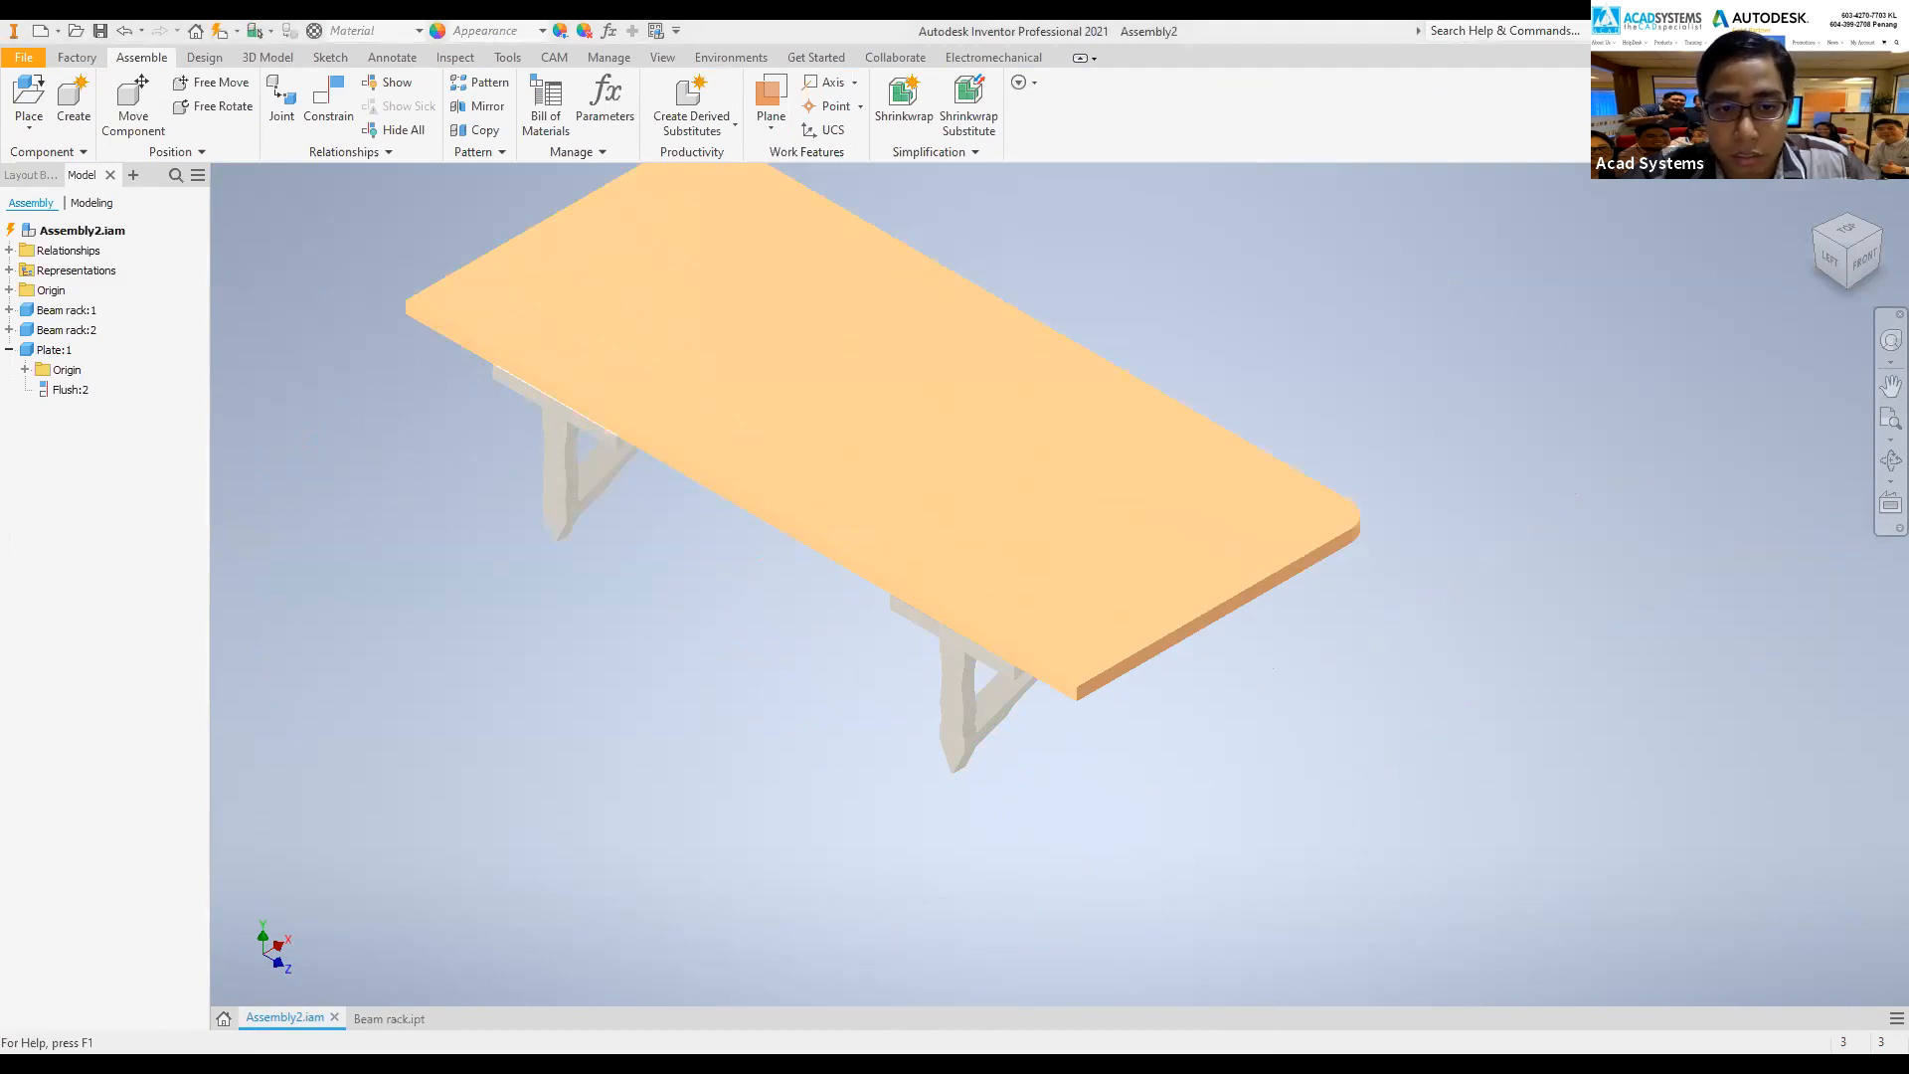
{"action": "key", "text": "alt+Tab"}
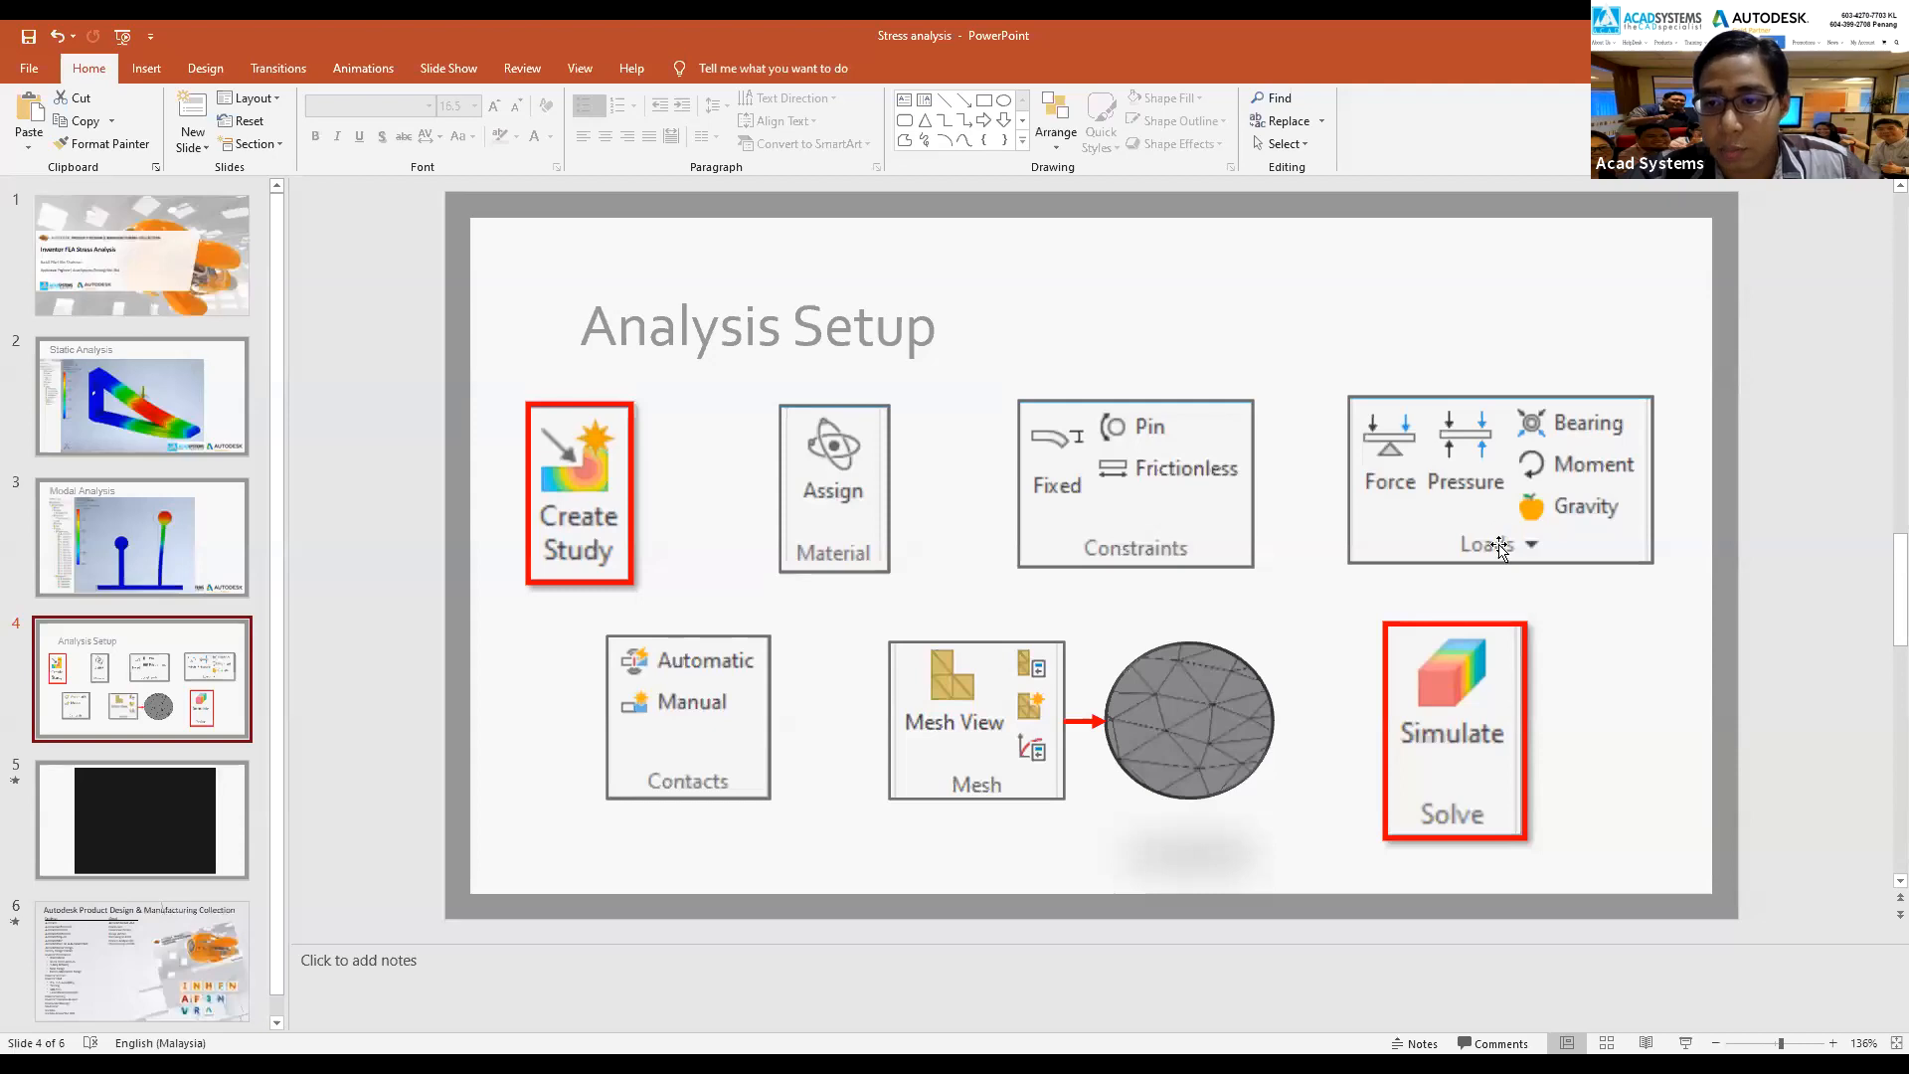